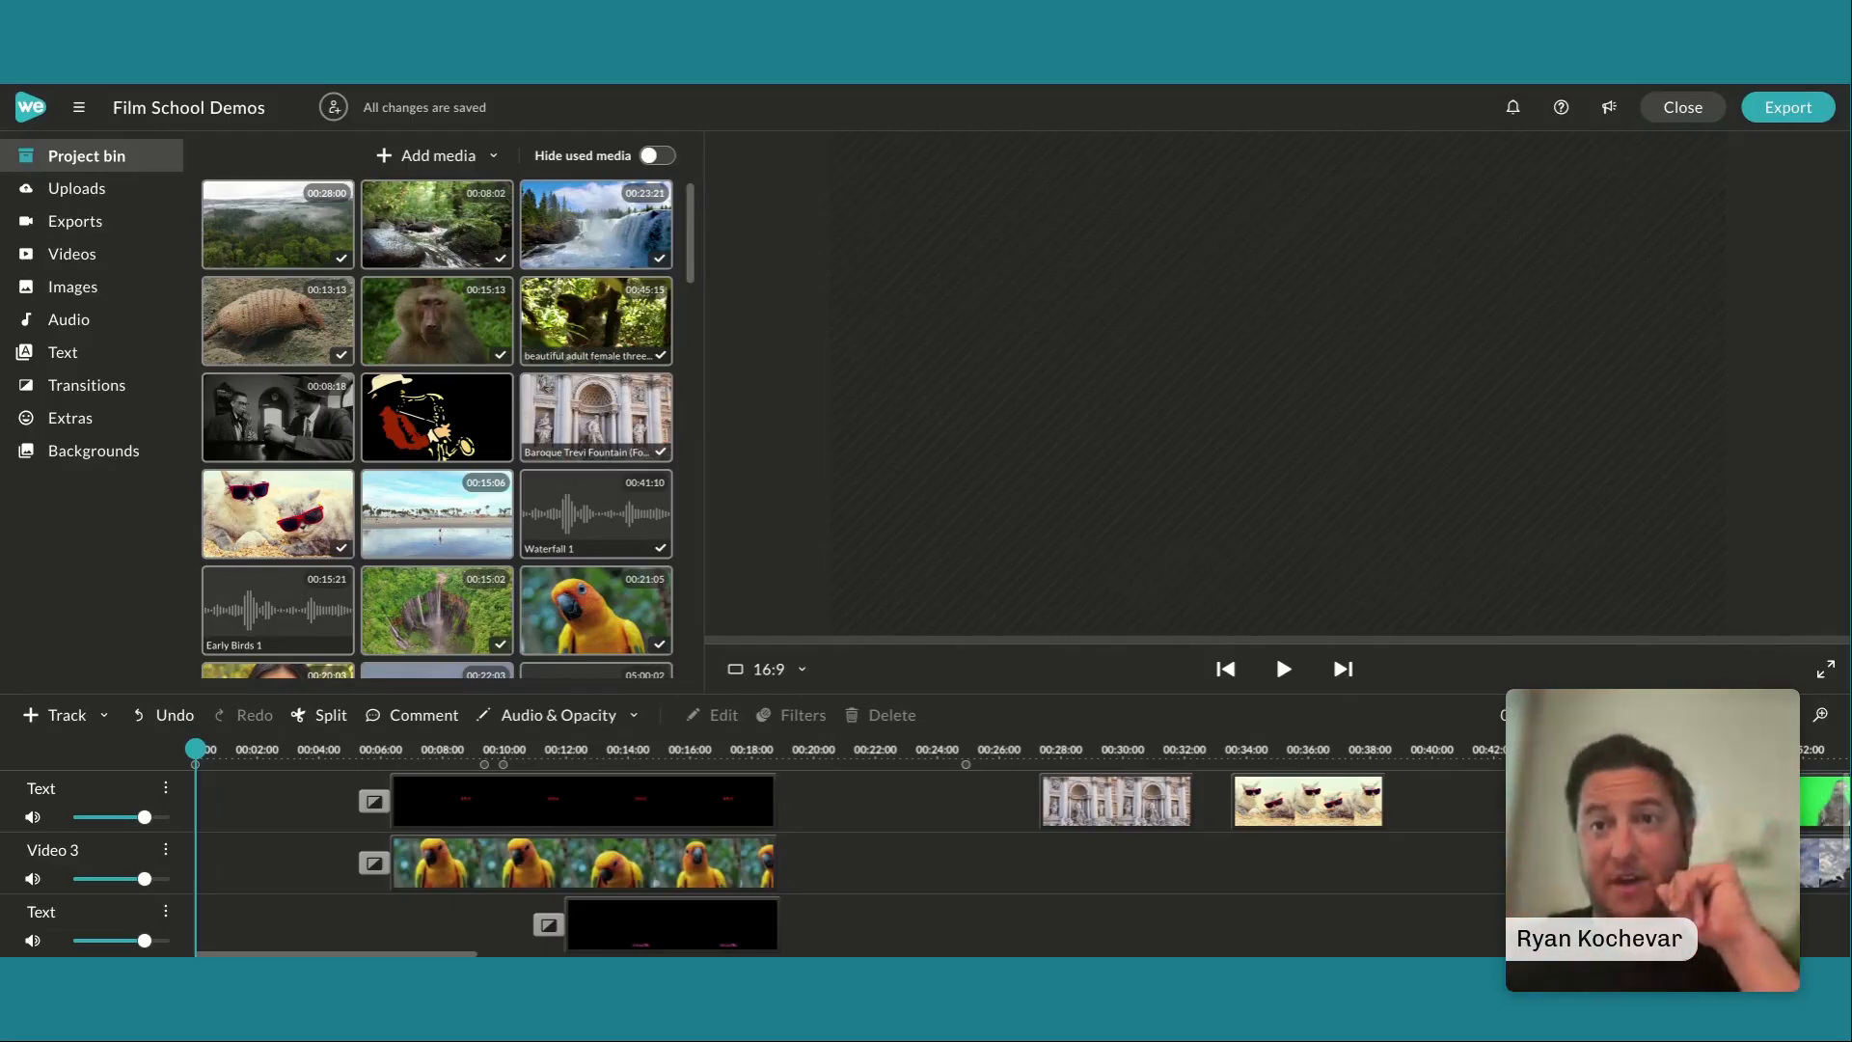
Play back the sloth sequence with its macaw and armadillo overlays from the start of the timeline
left_click_drag(1110, 693, 1090, 418)
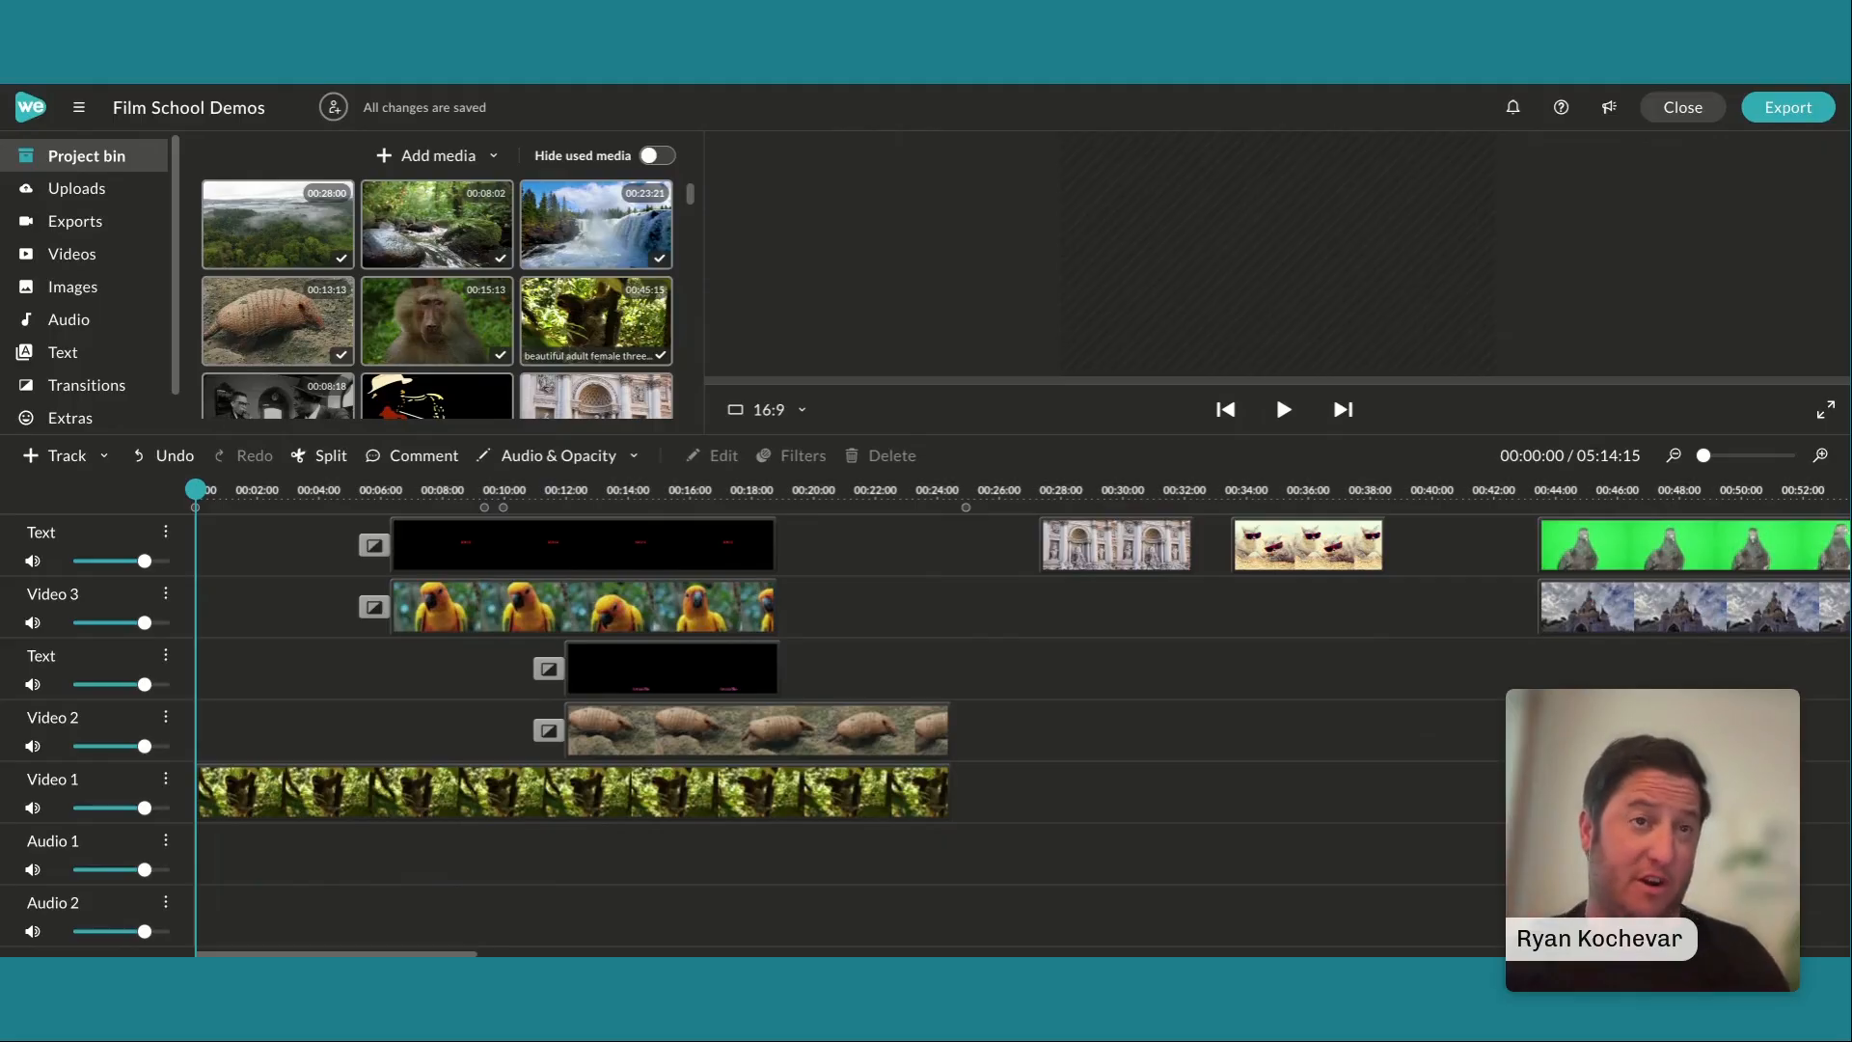
key("space")
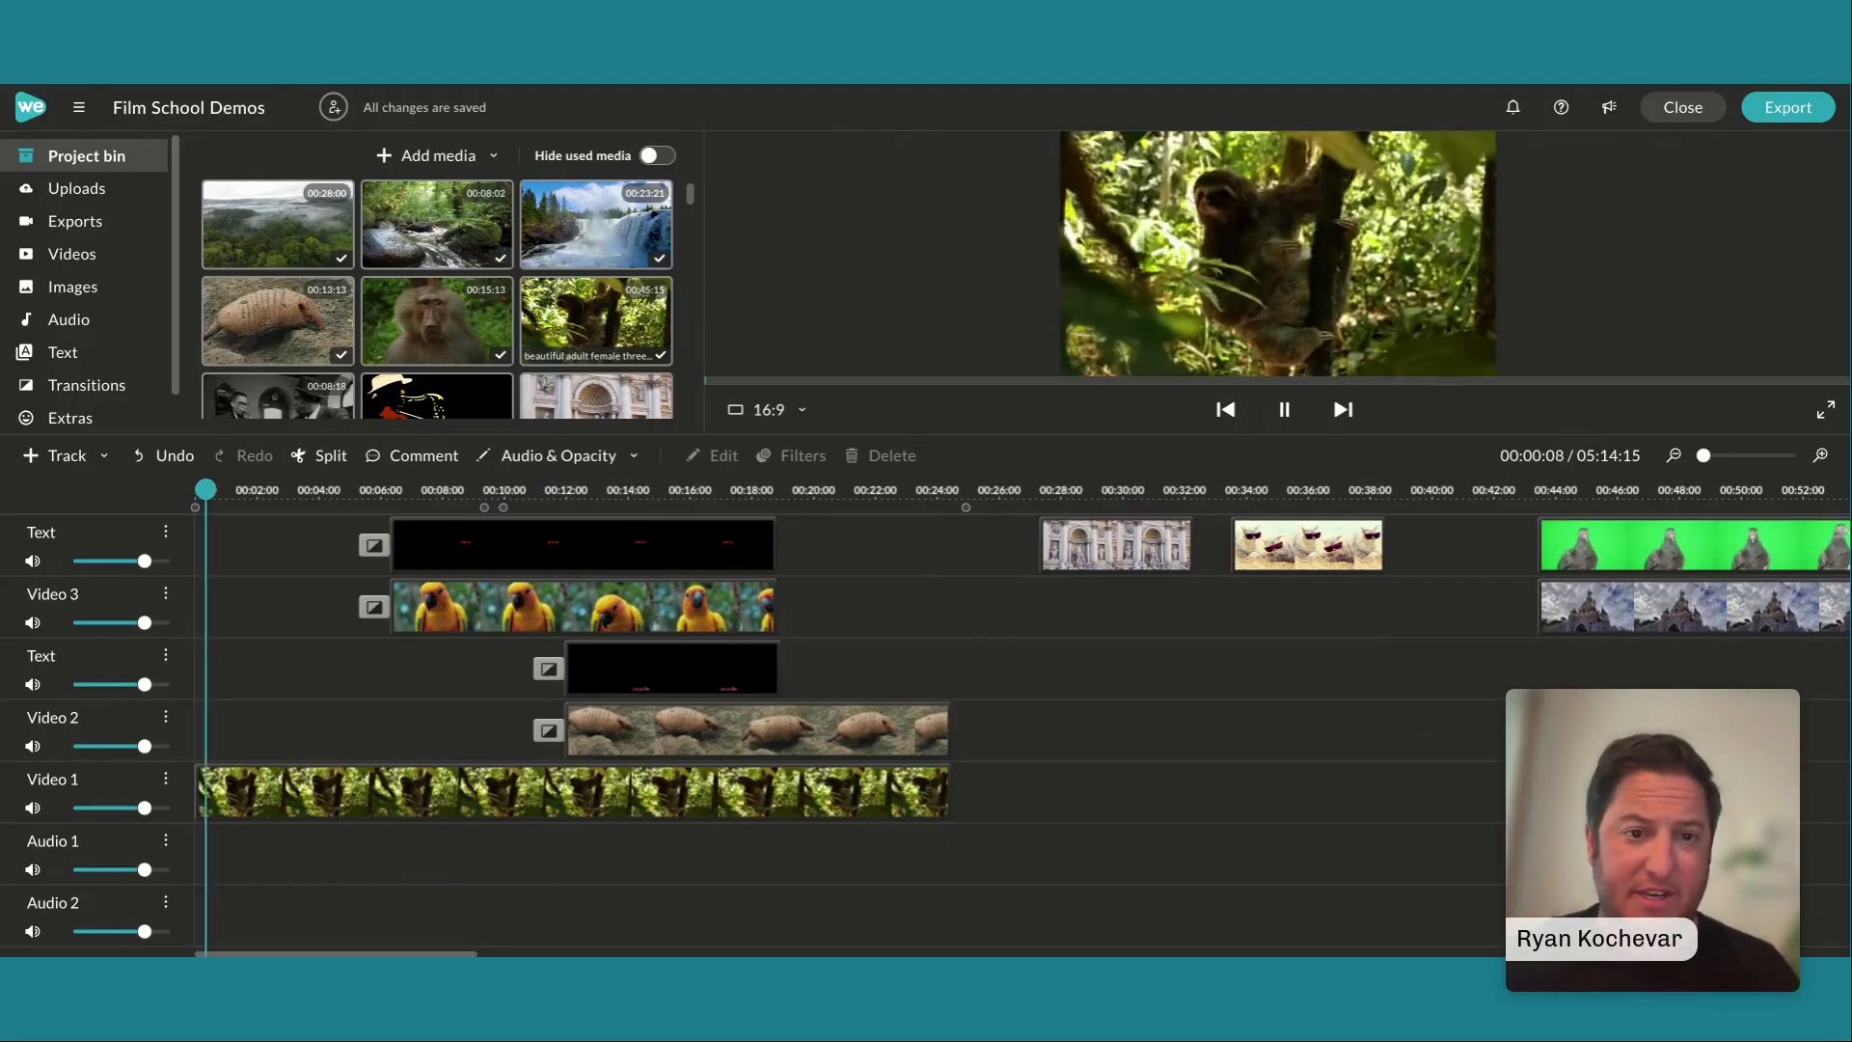
key("space")
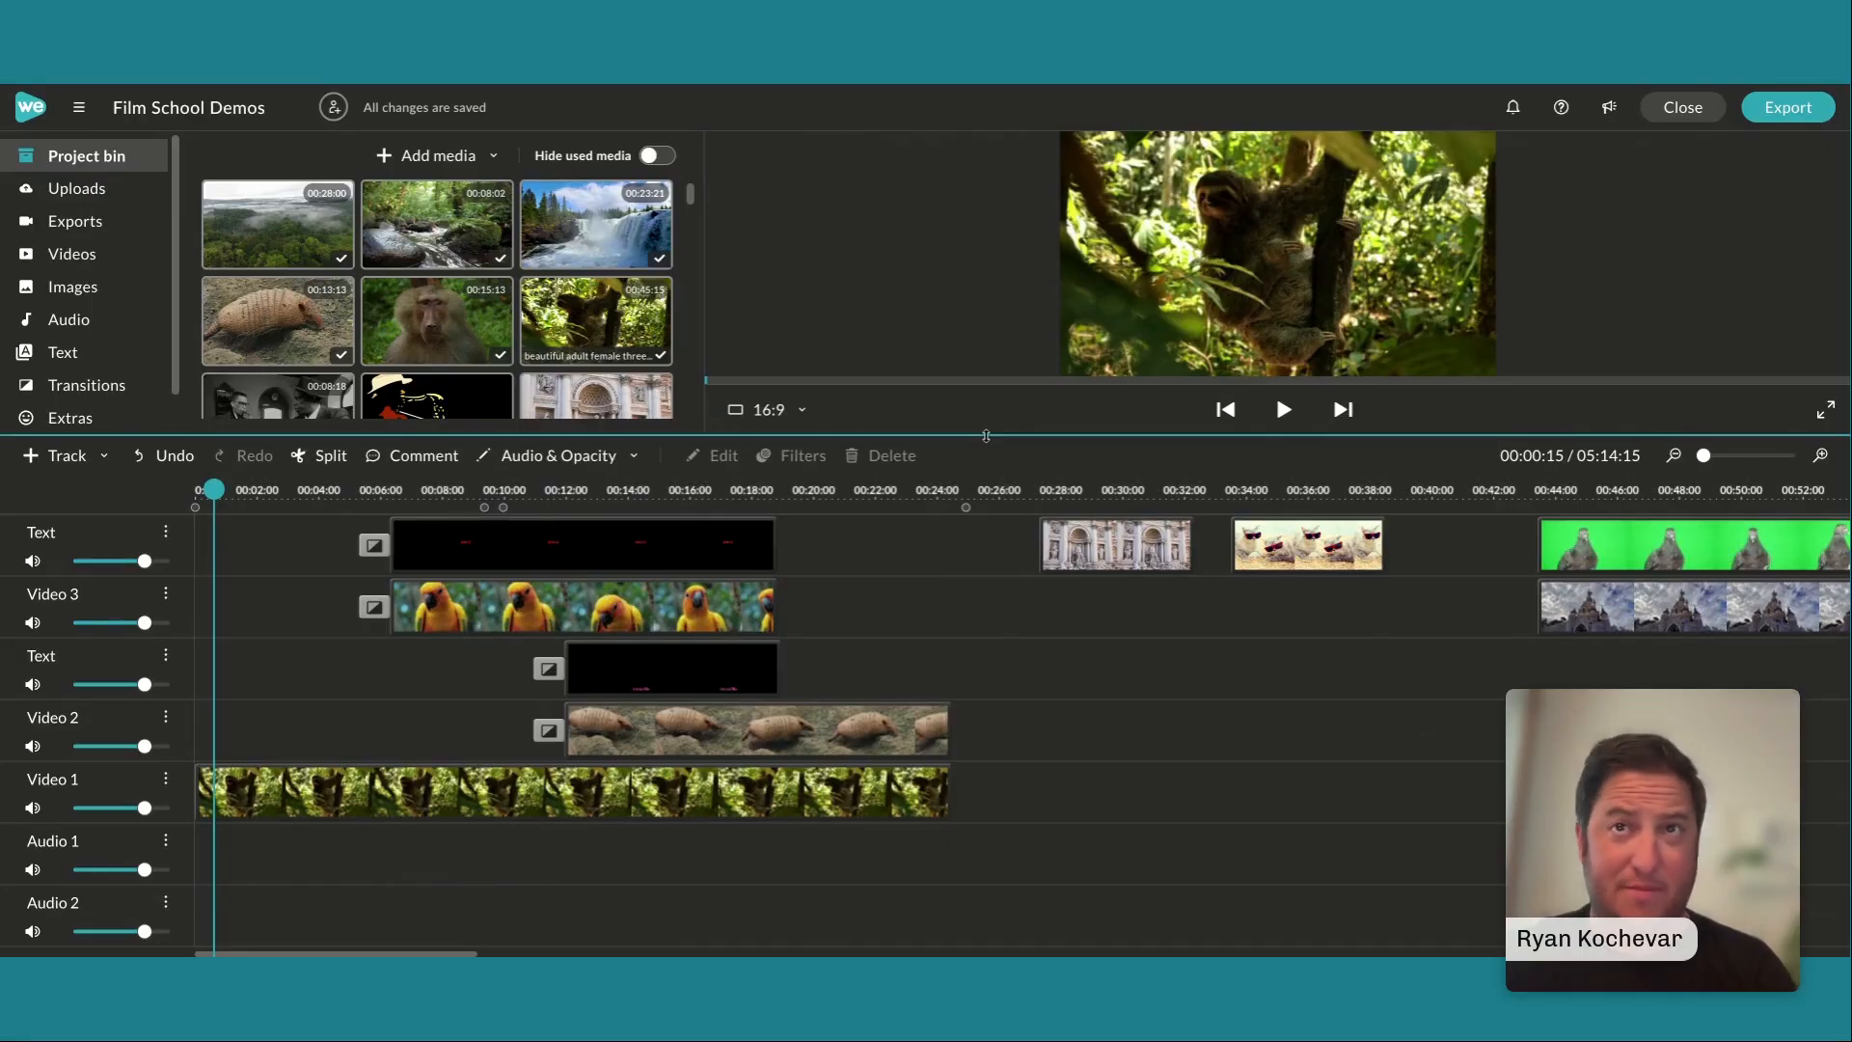
left_click_drag(984, 440, 991, 721)
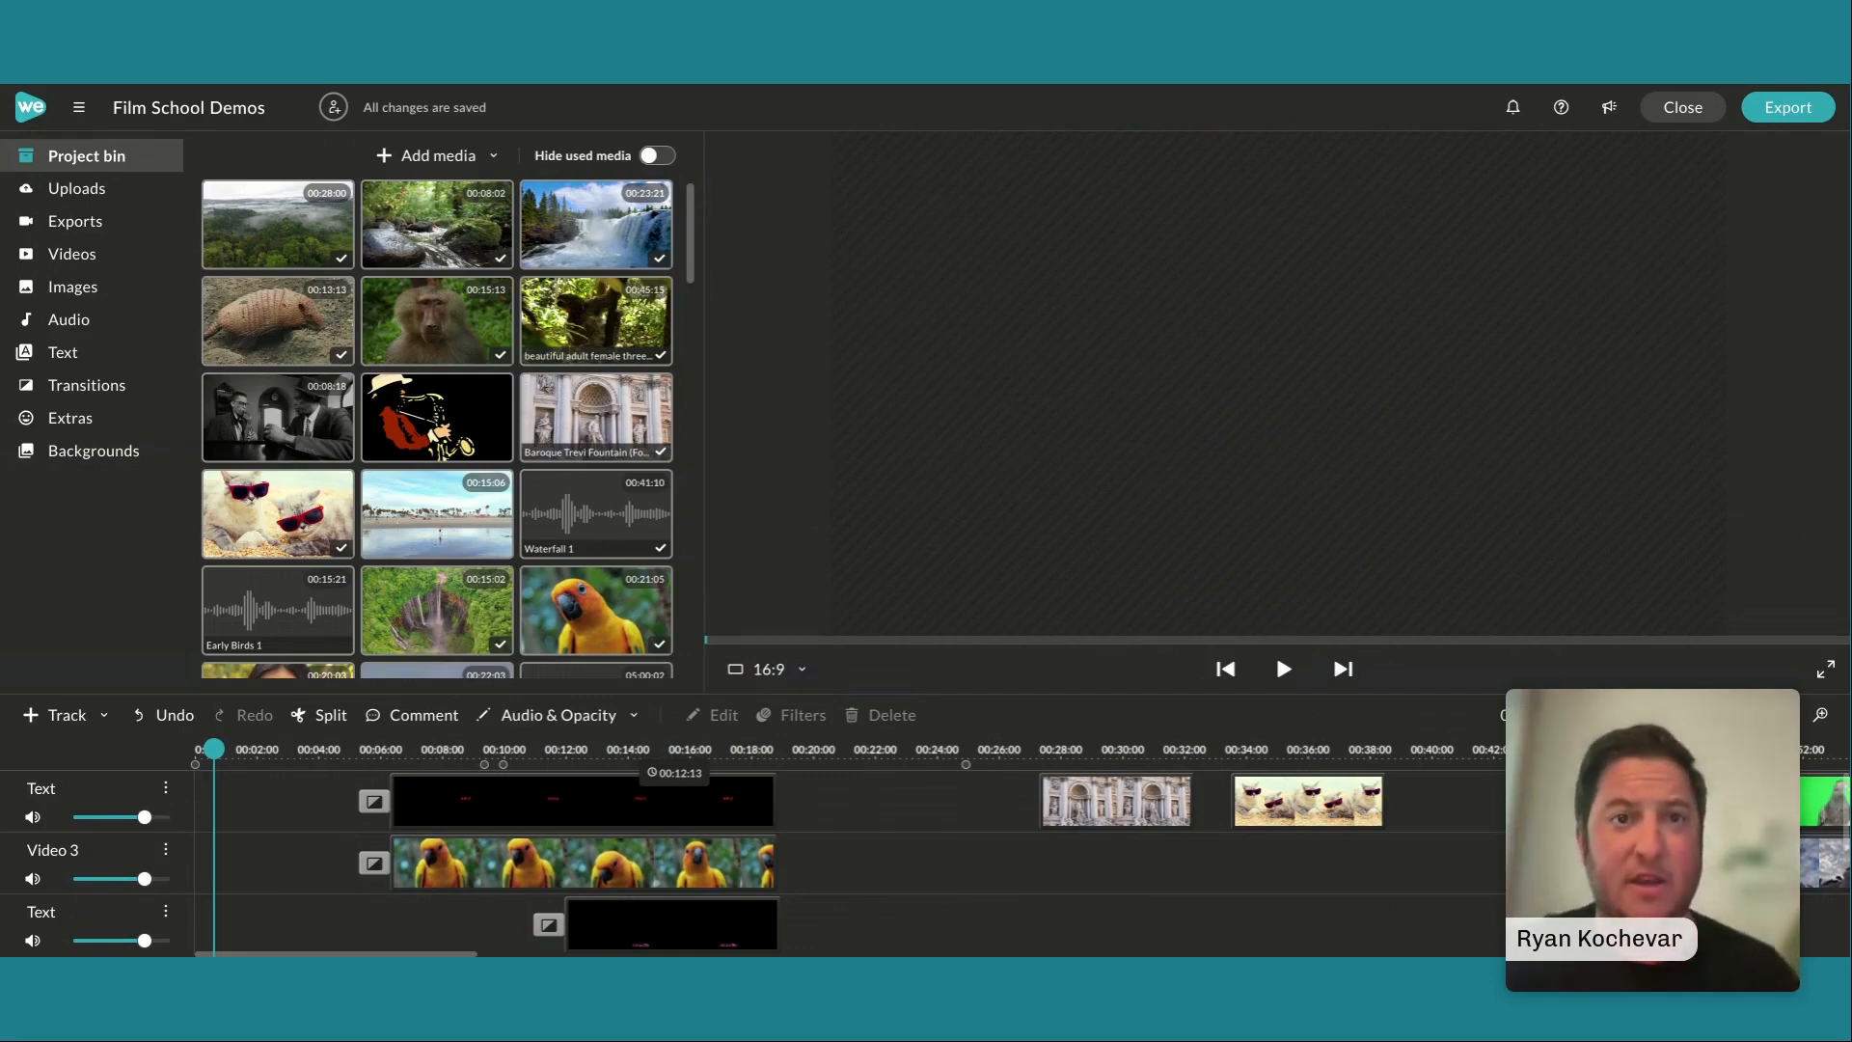
key("space")
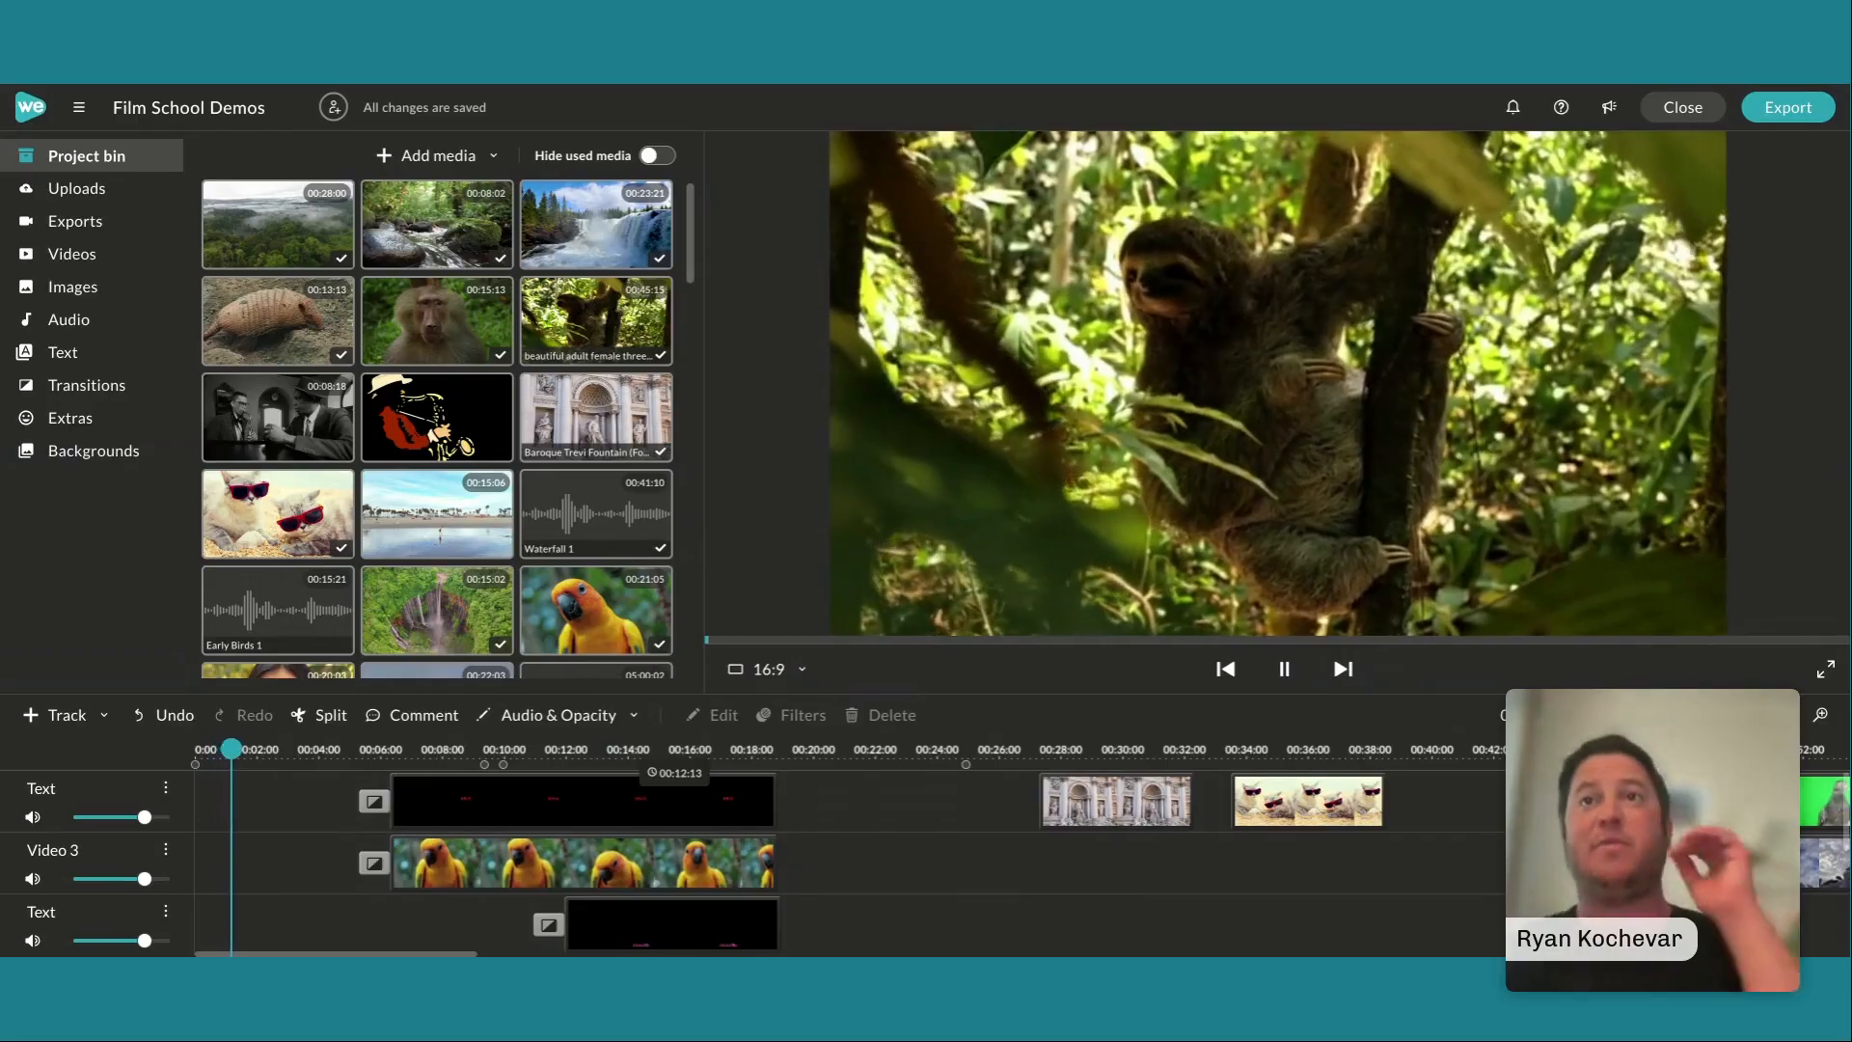
key("space")
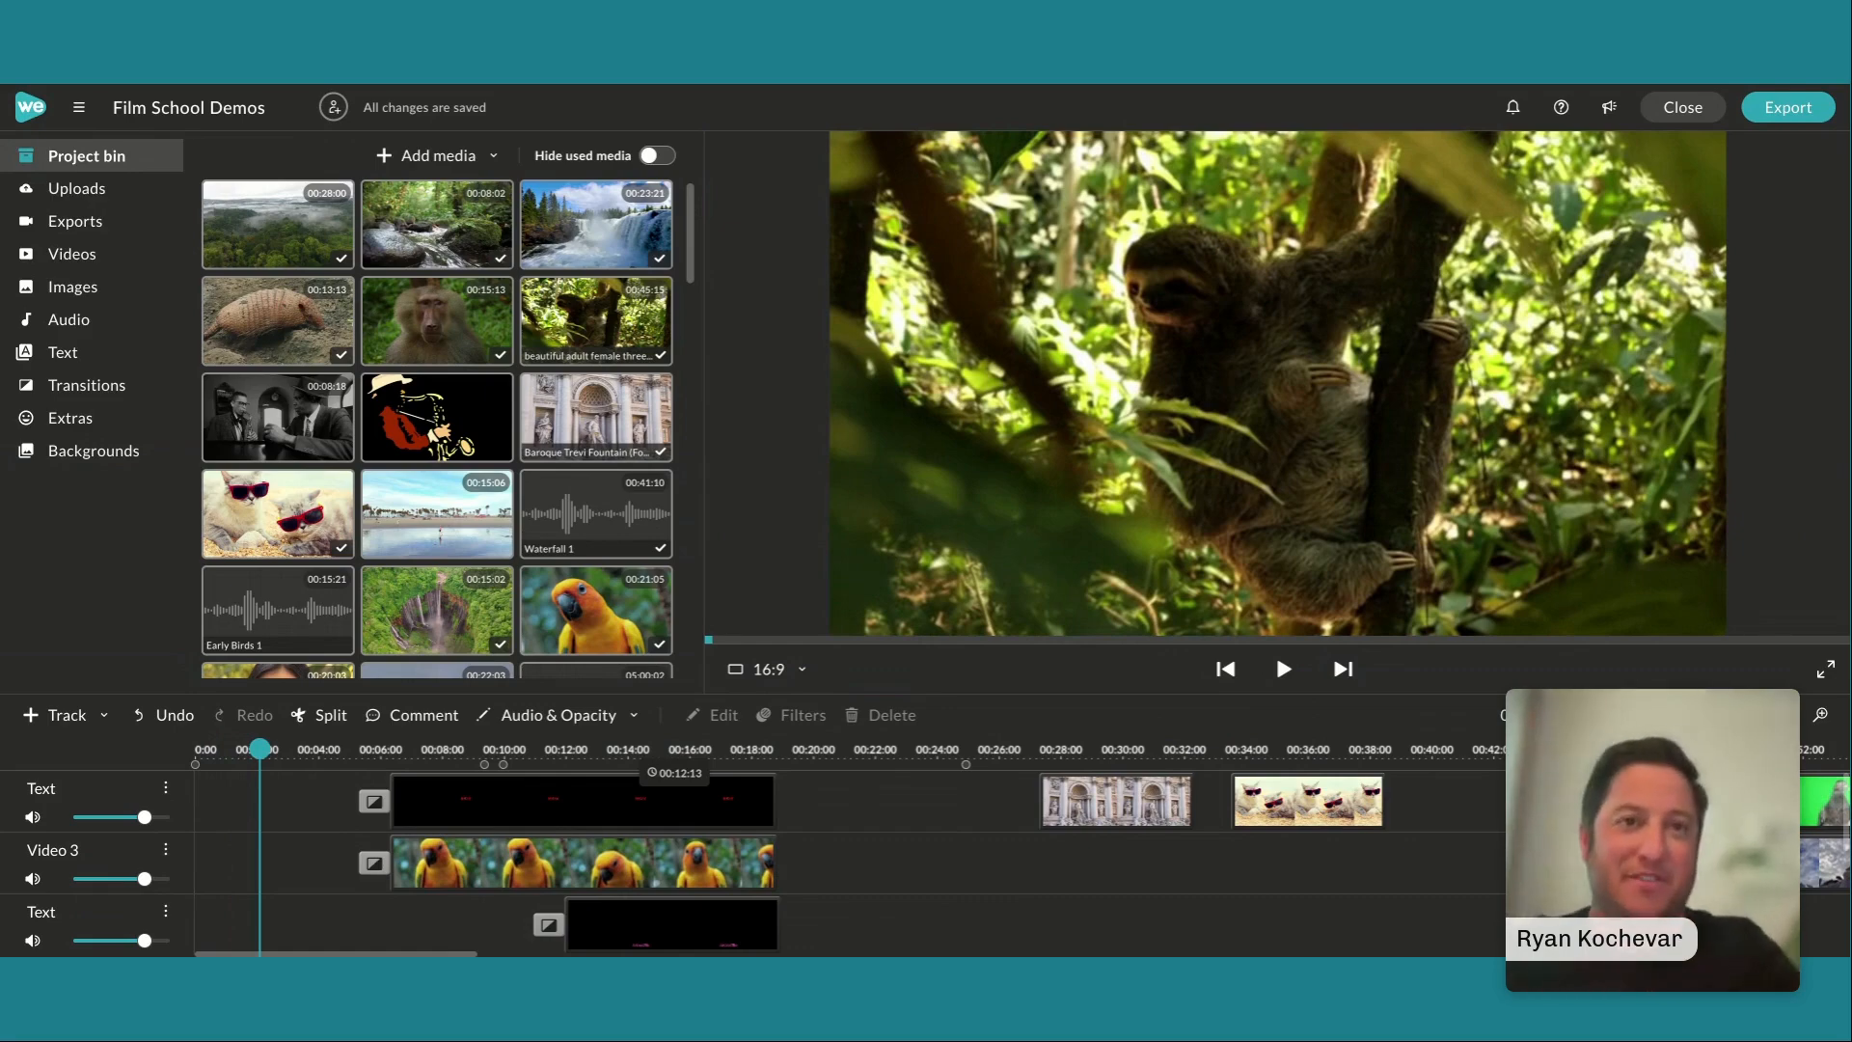
left_click(1281, 664)
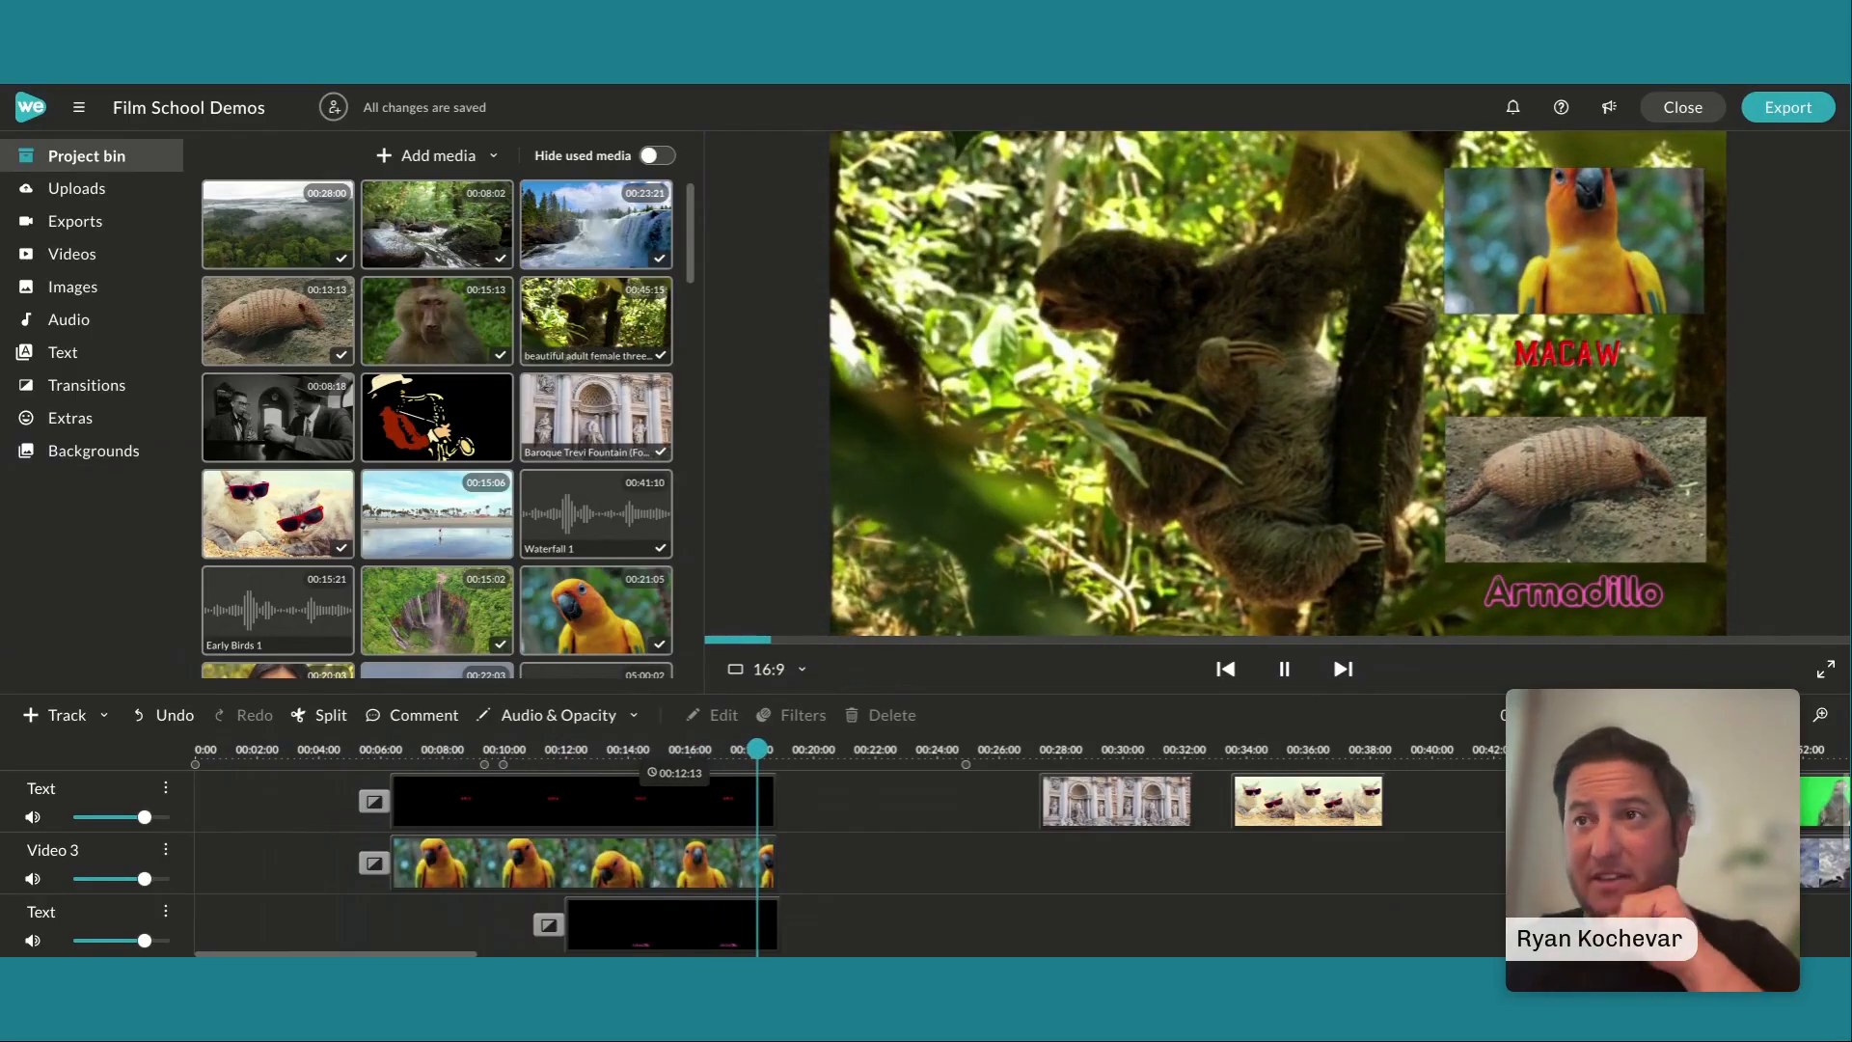
key("space")
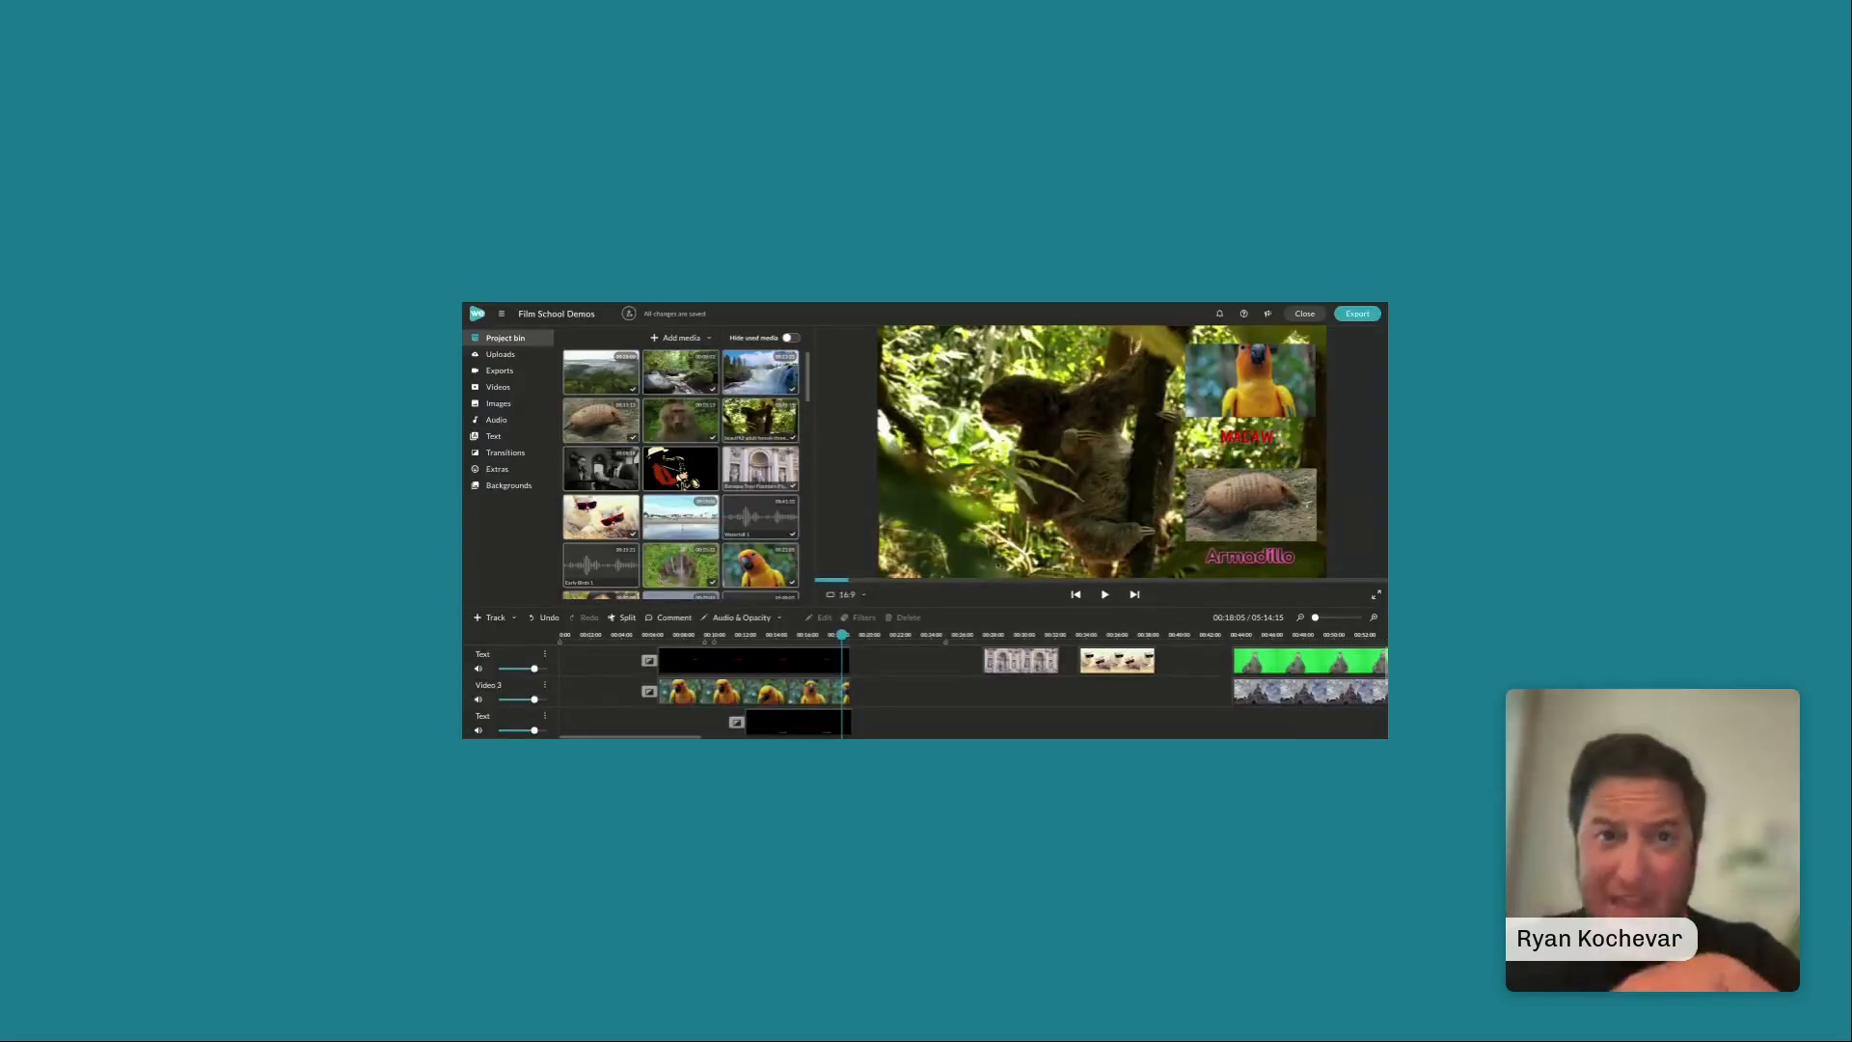
Delete the sloth, armadillo and parrot clips with their titles from the first 25 seconds, and return the playhead to the start
scroll(941, 685, "down", 5)
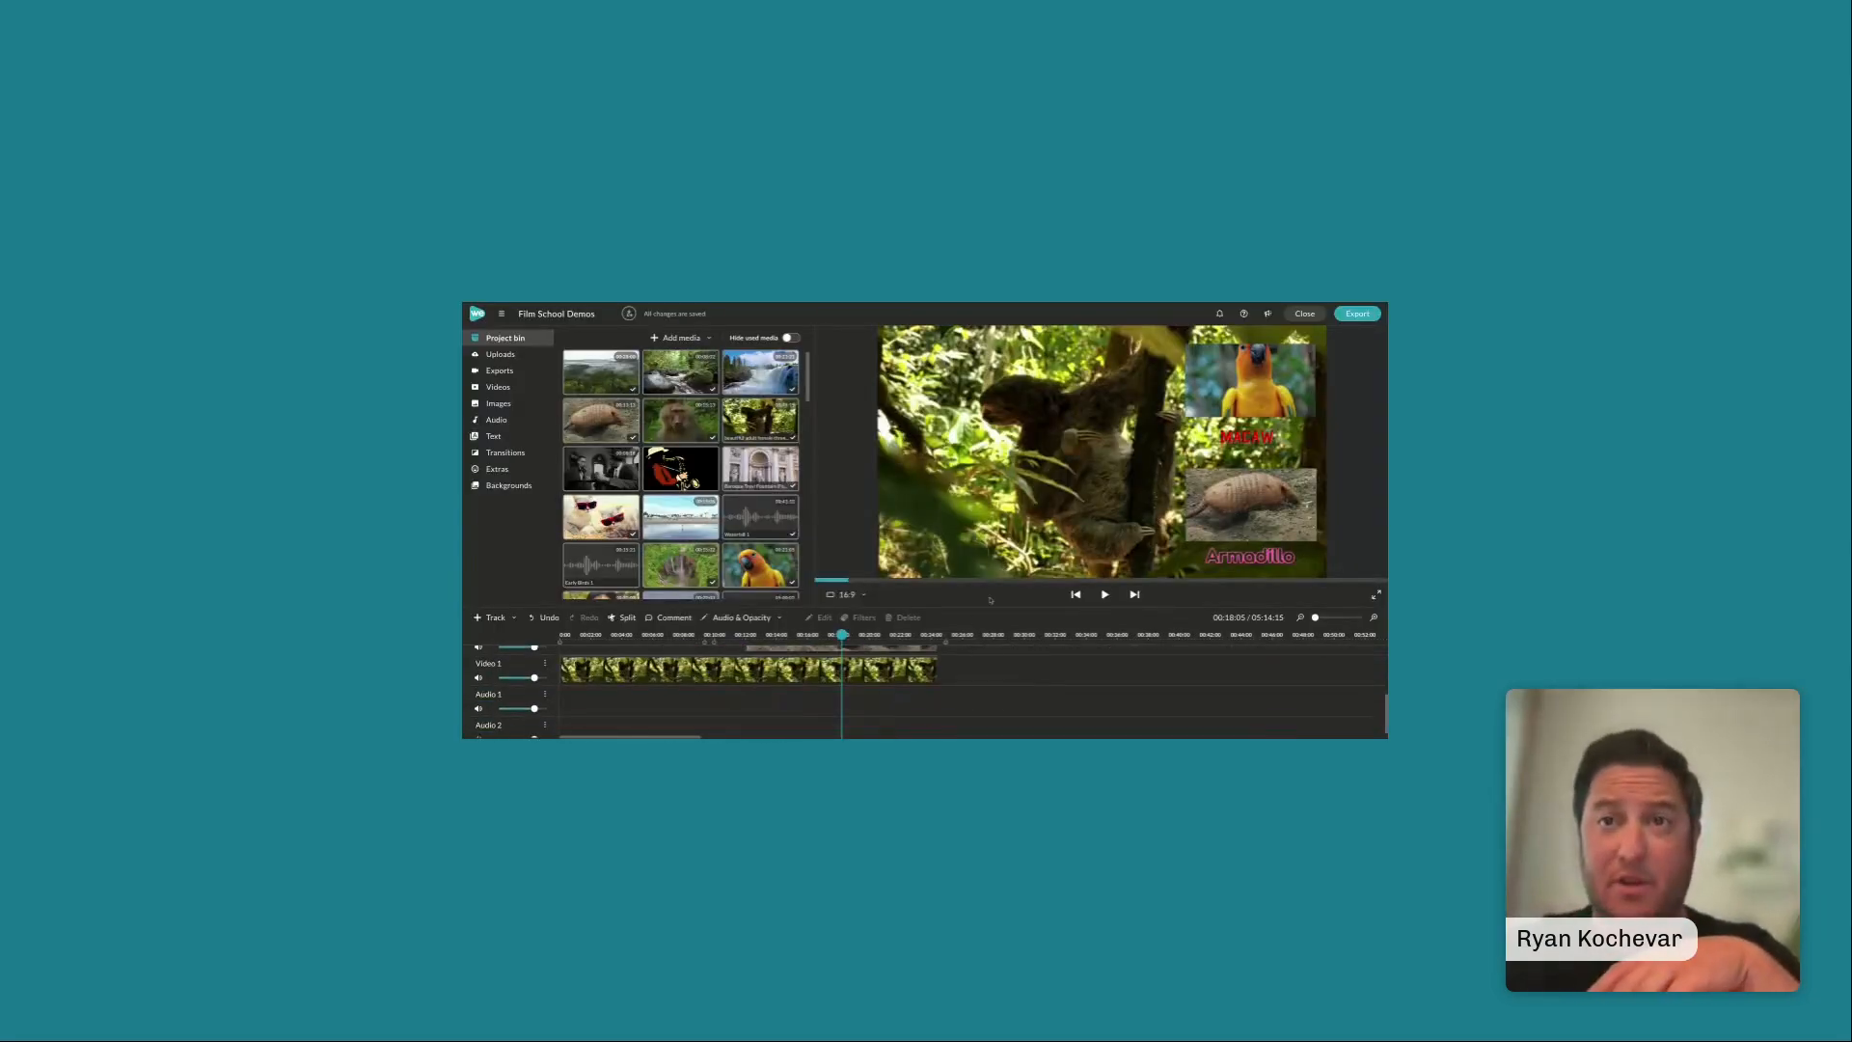
left_click_drag(987, 607, 989, 519)
scroll(907, 692, "up", 3)
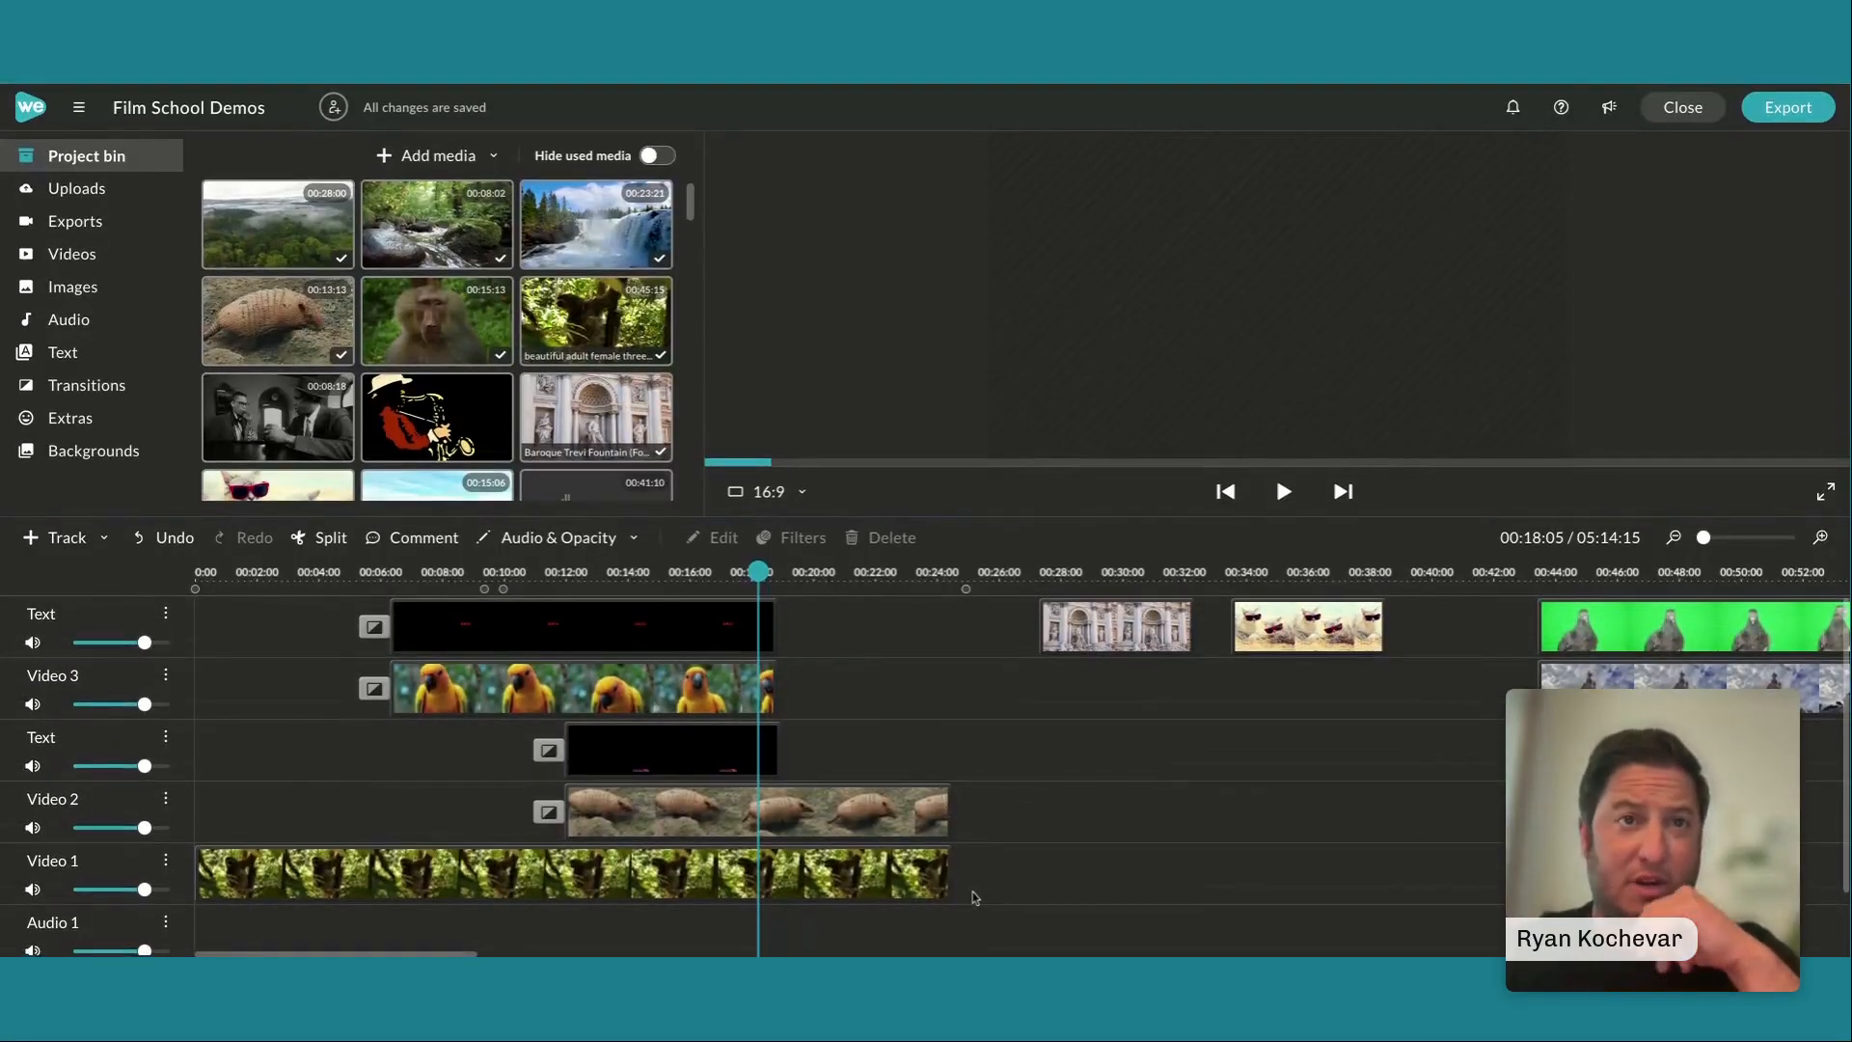
left_click_drag(972, 892, 353, 600)
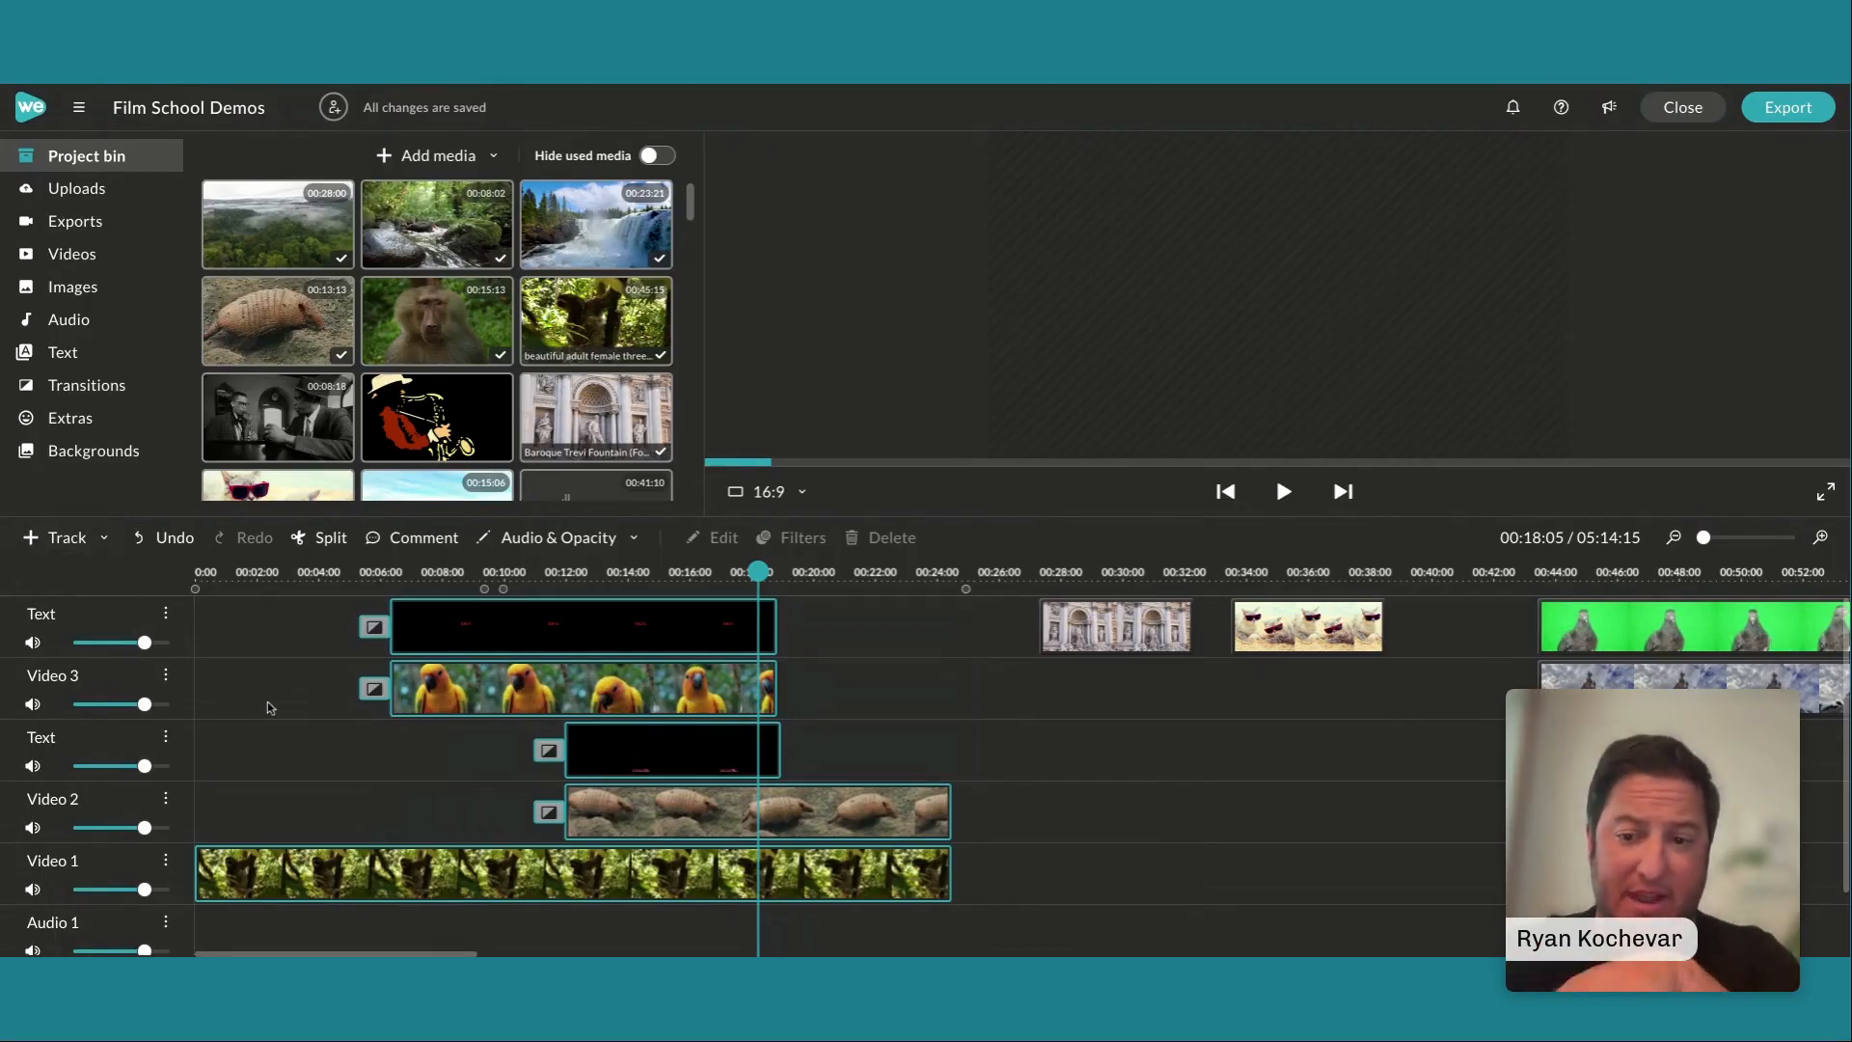
key("Delete")
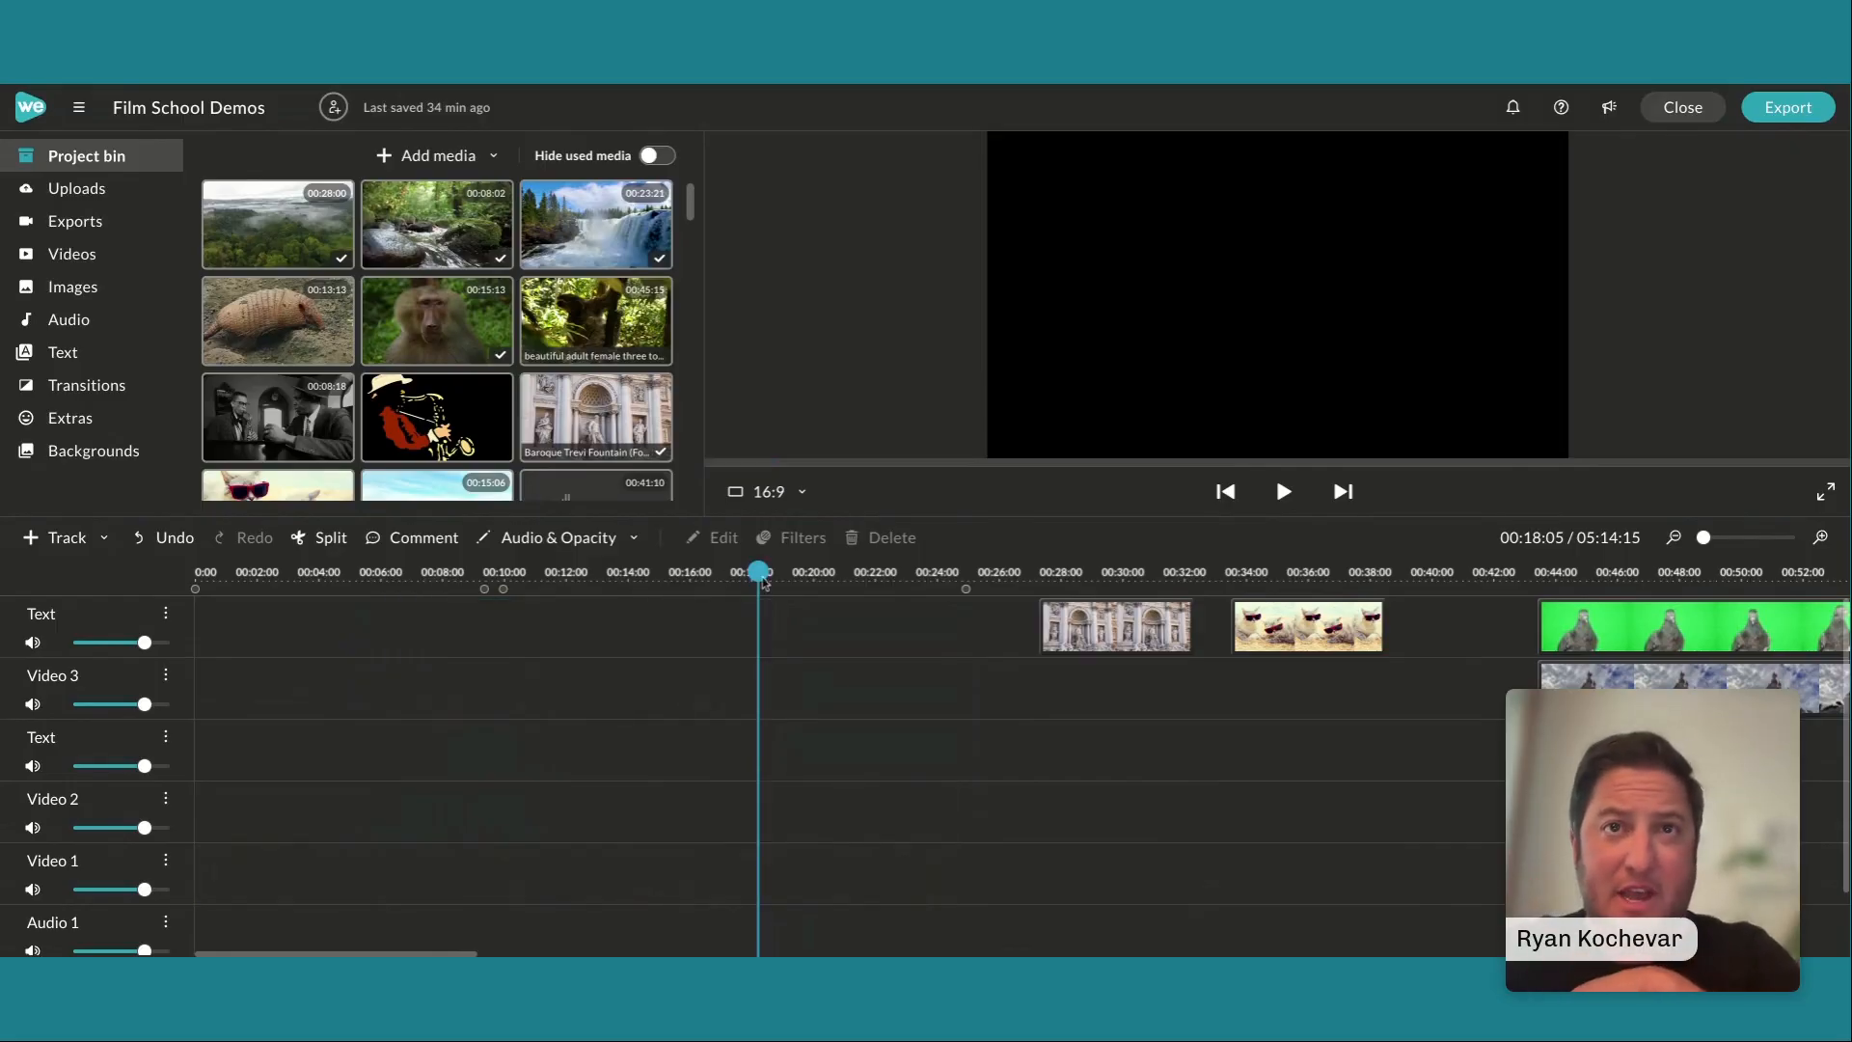
left_click(311, 591)
key("Home")
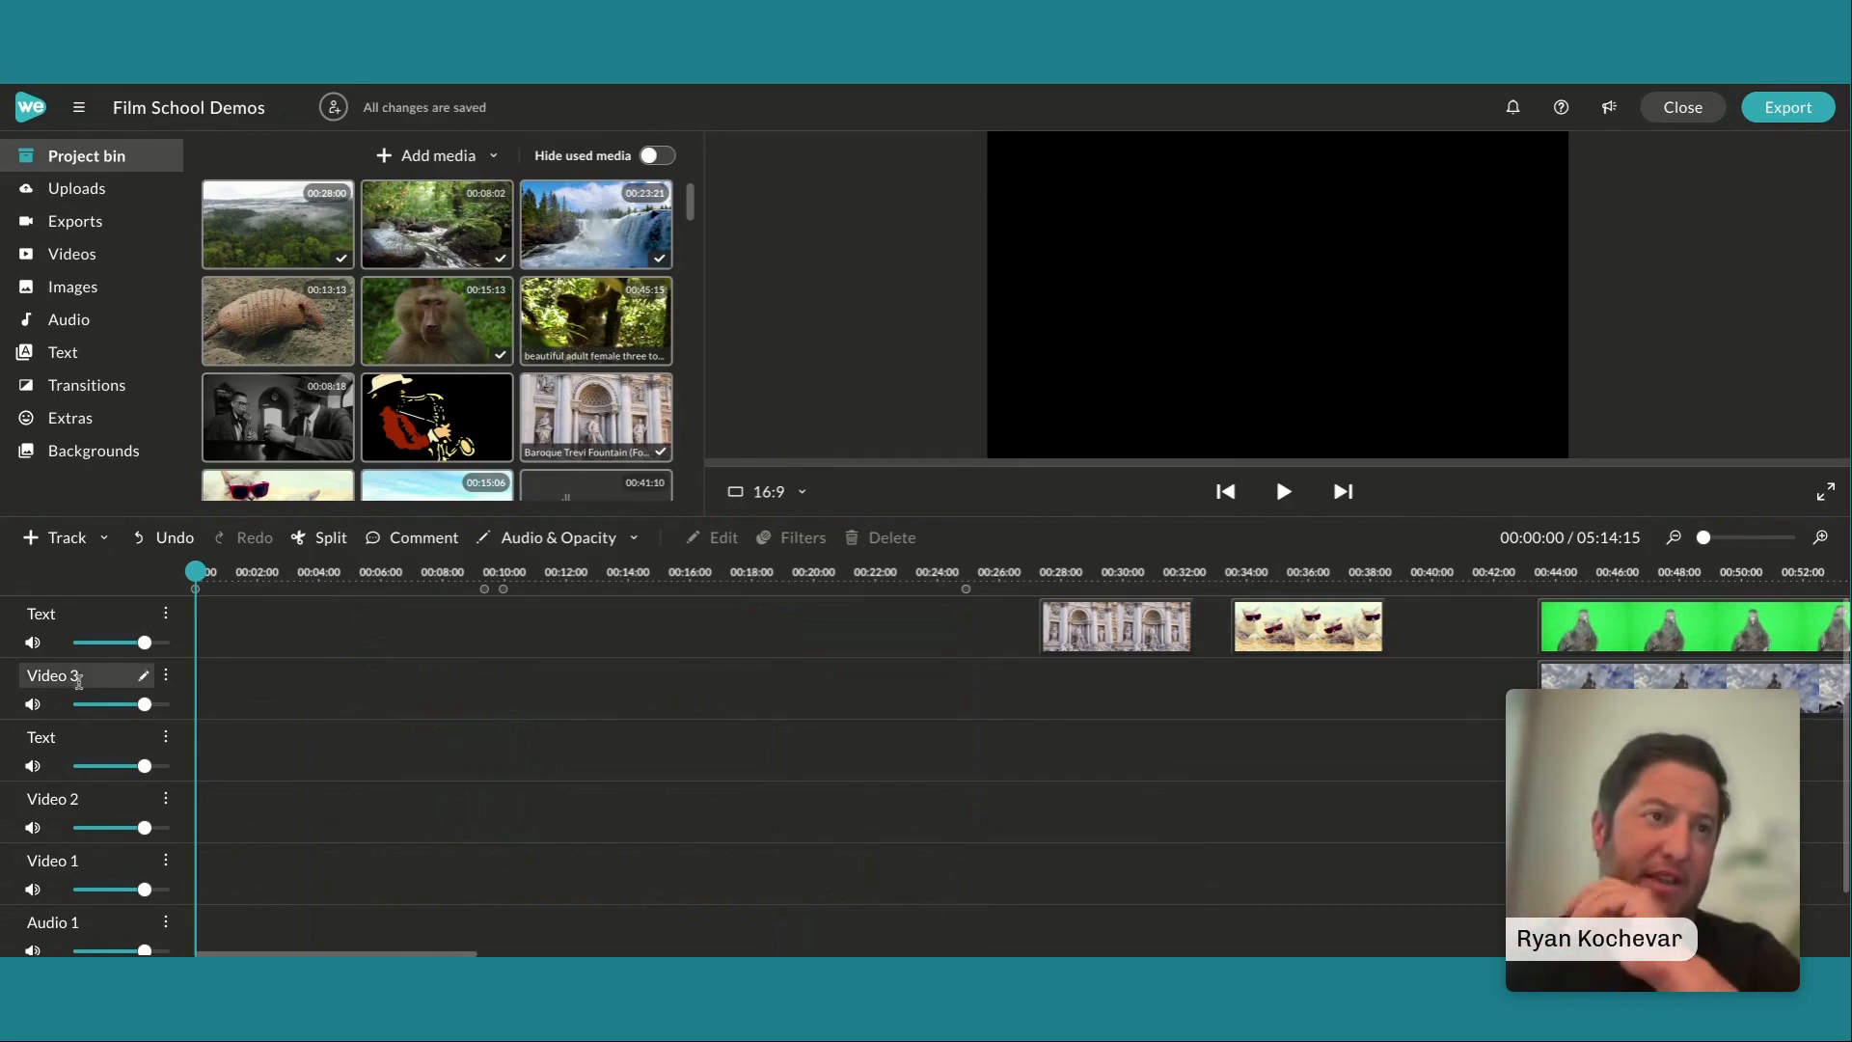
scroll(75, 808, "down", 1)
scroll(75, 808, "up", 2)
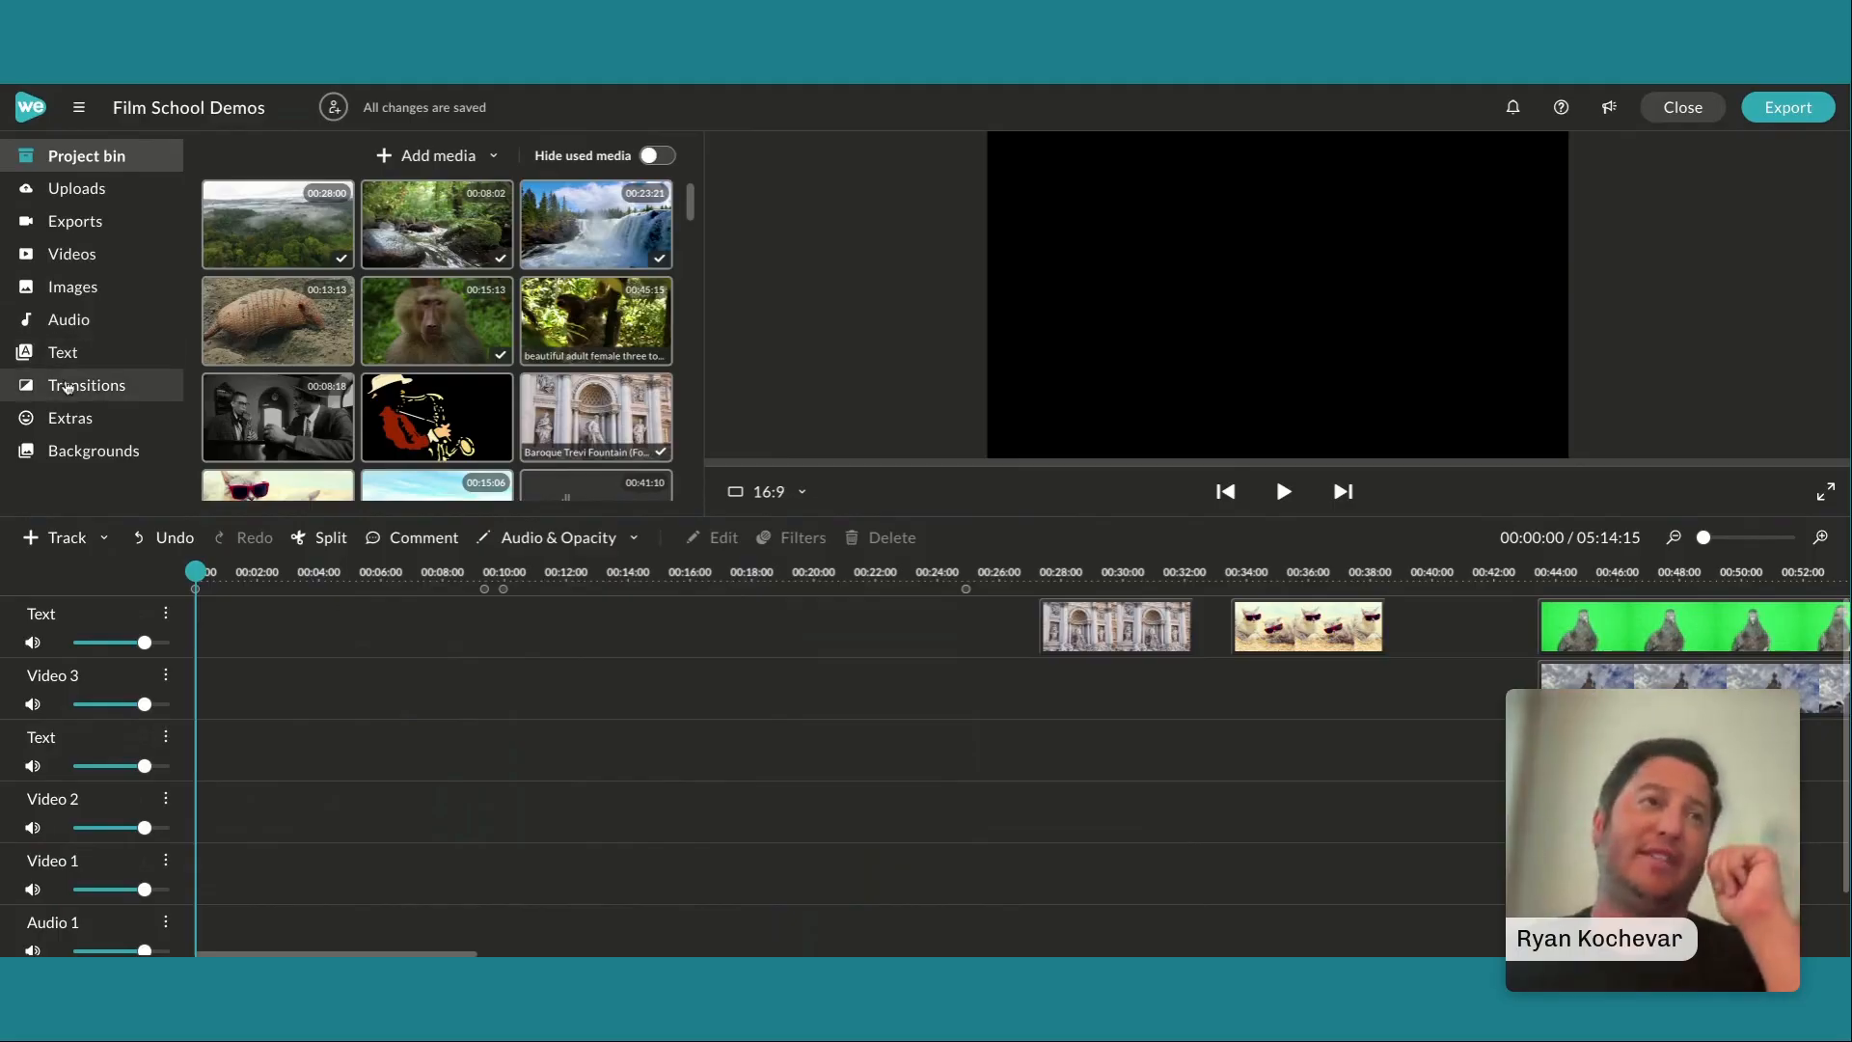
Search the stock videos for "sloth" and try the 12-second hanging sloth clip at the start of the Video 3 track
left_click(85, 258)
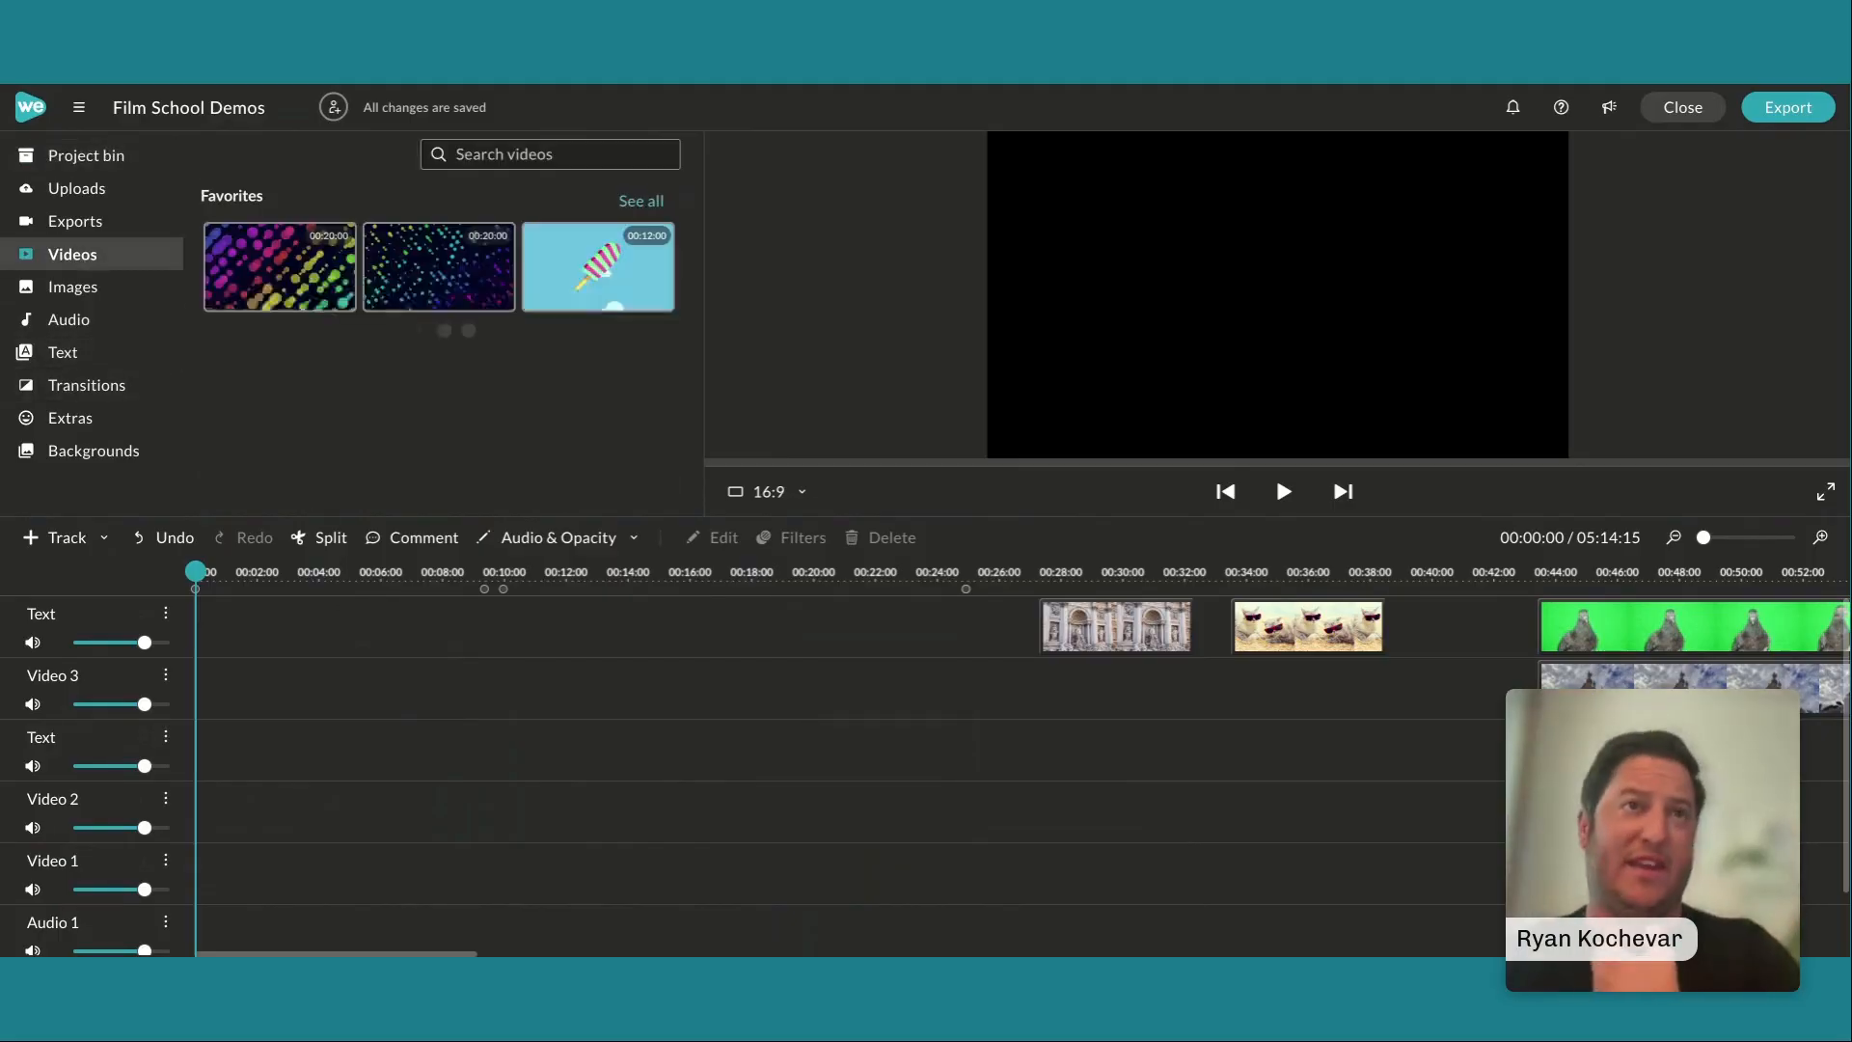
left_click(474, 158)
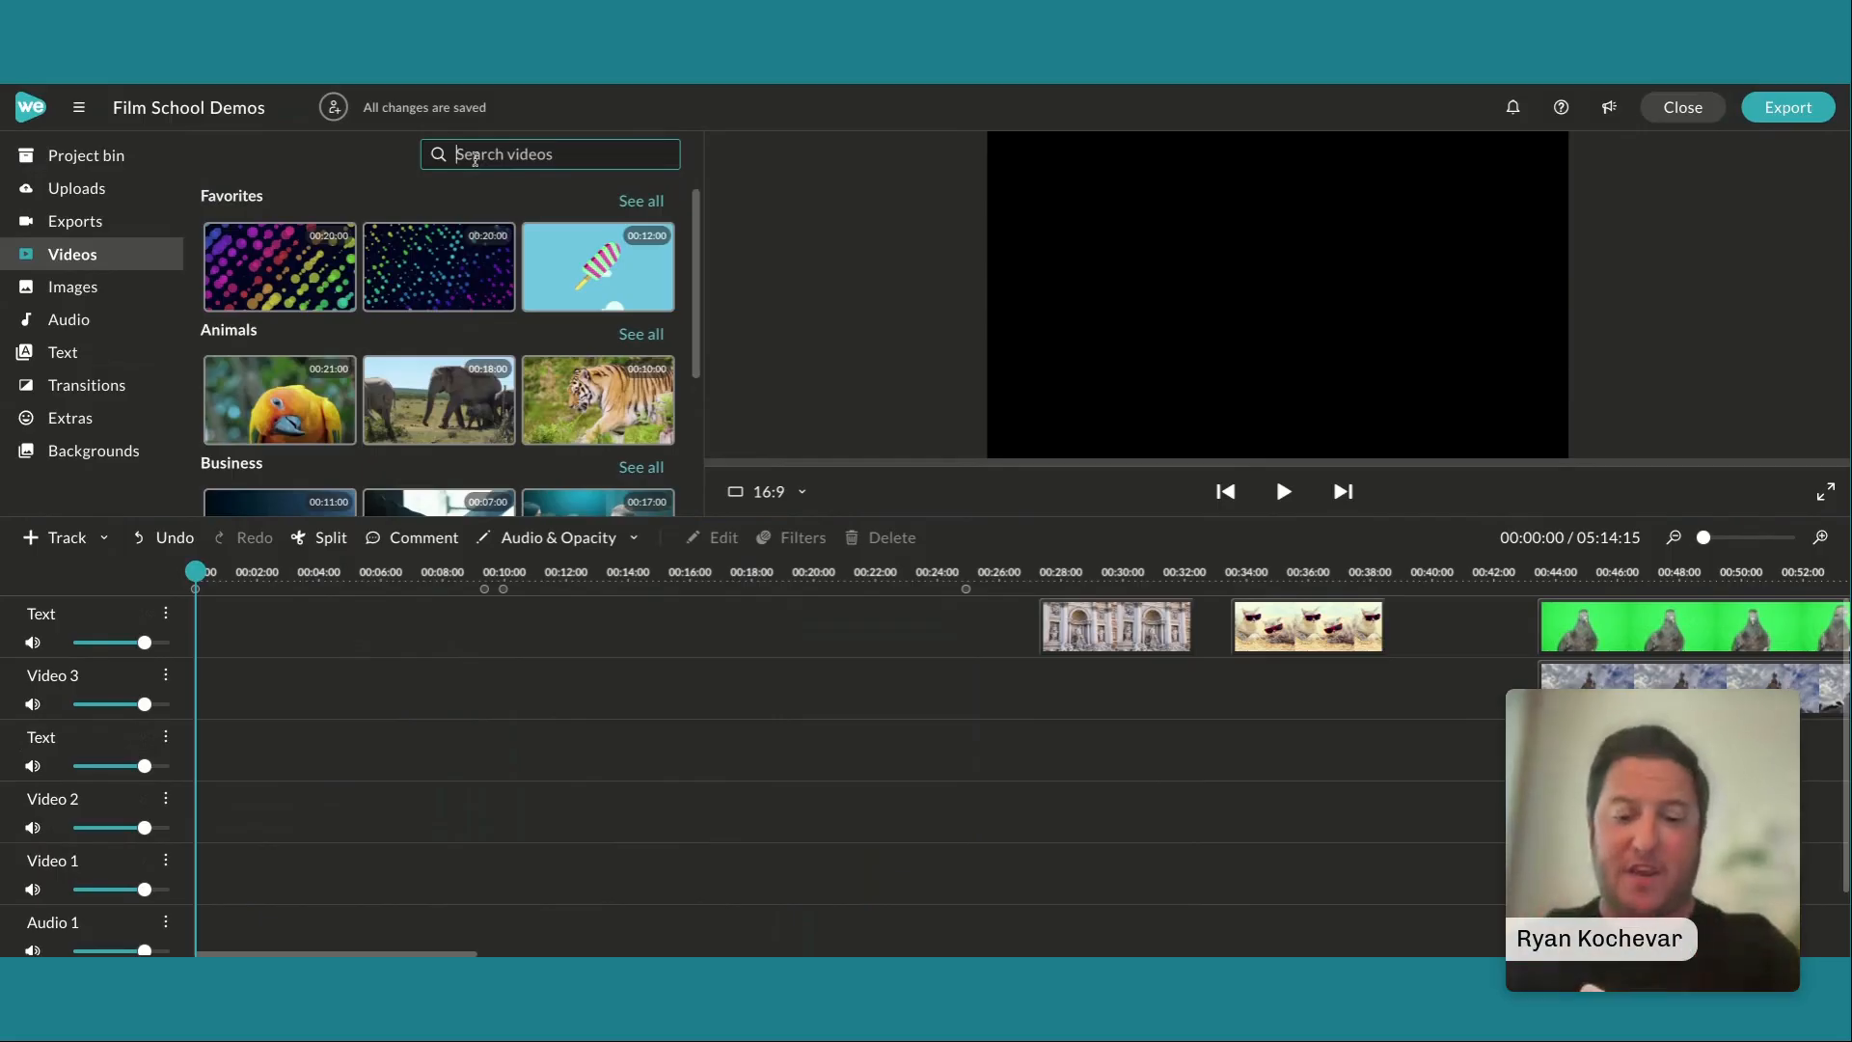
type("sloth")
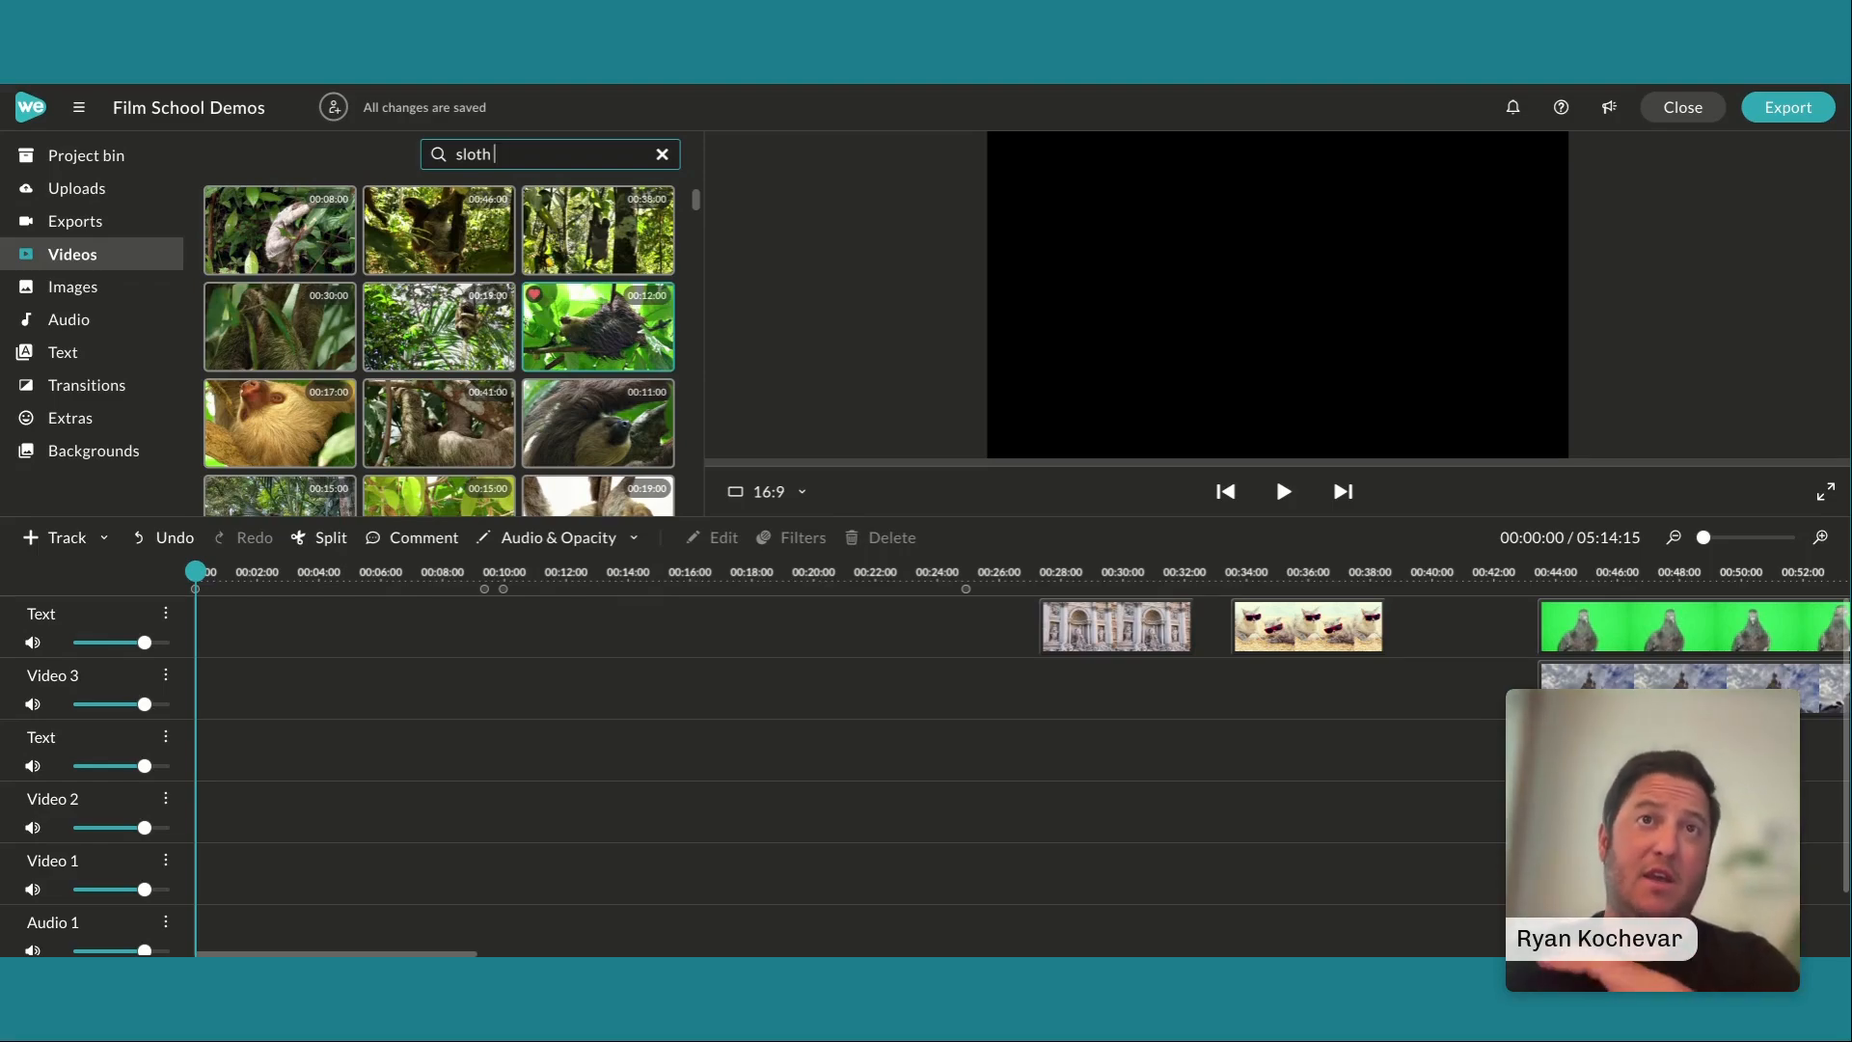
right_click(587, 338)
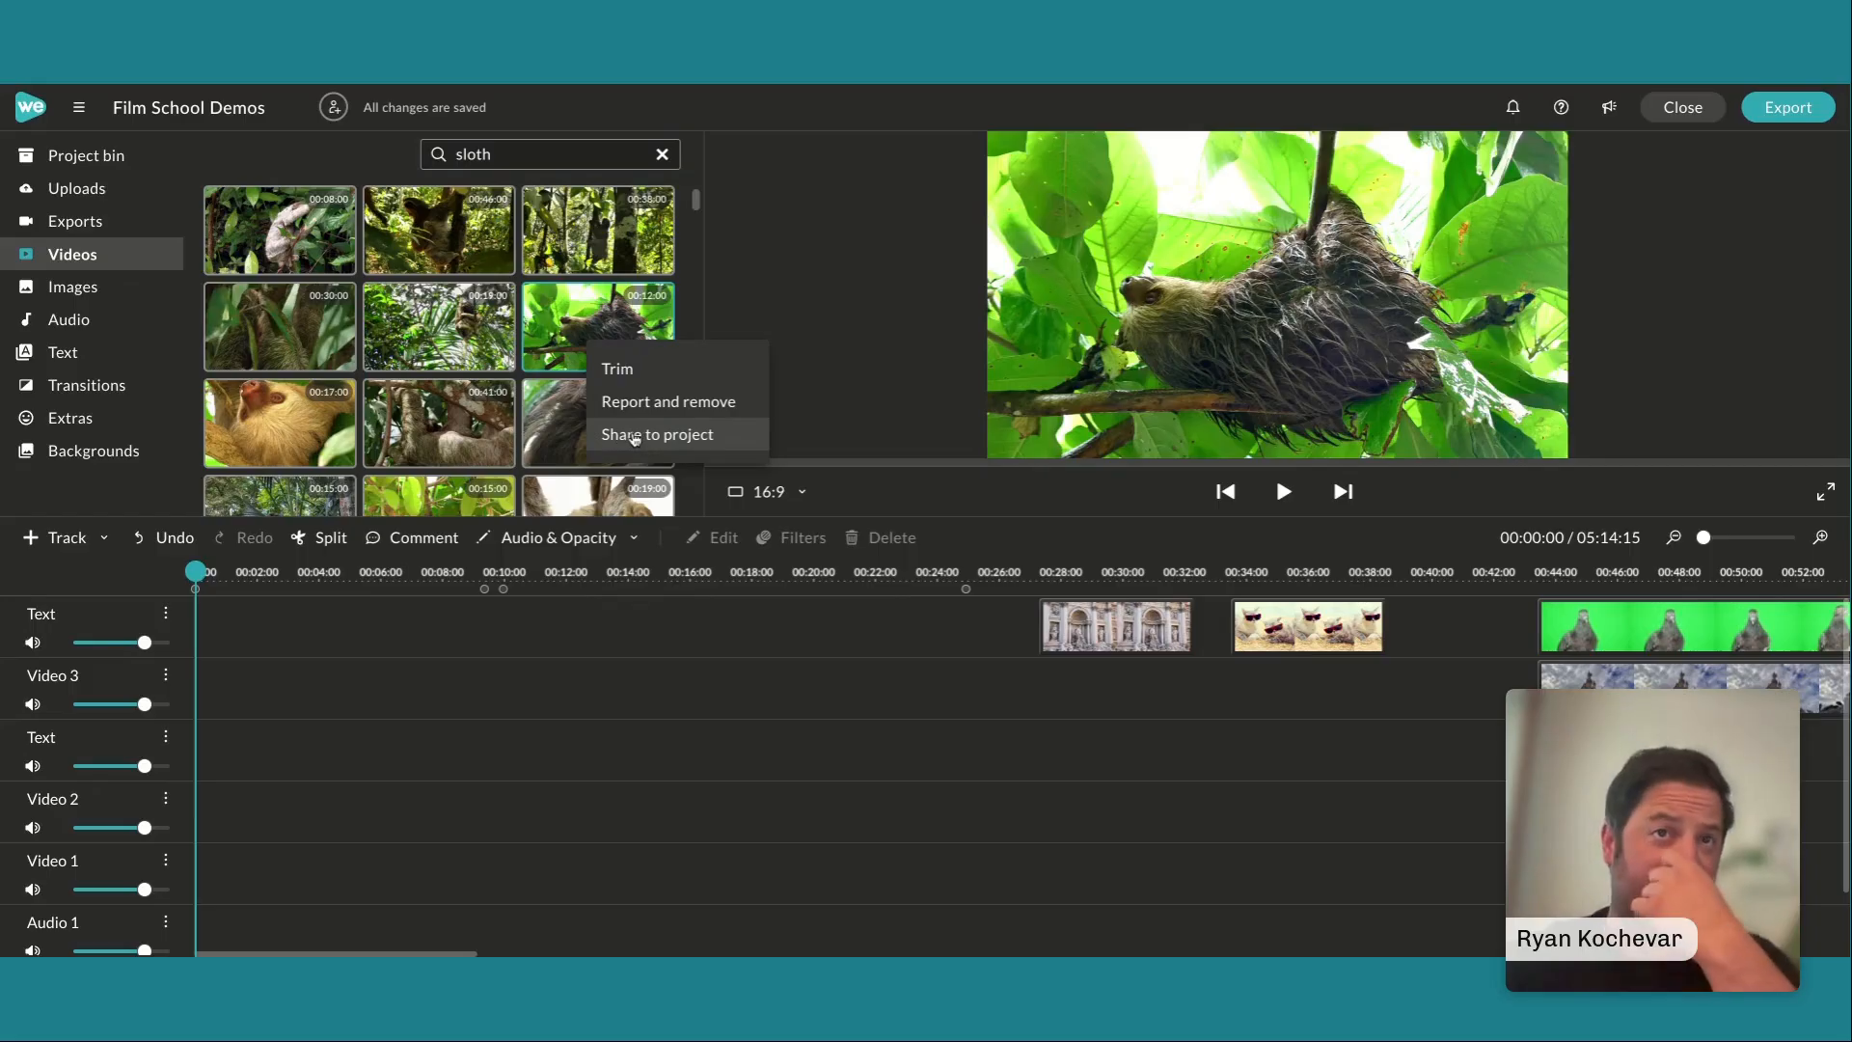
left_click(540, 374)
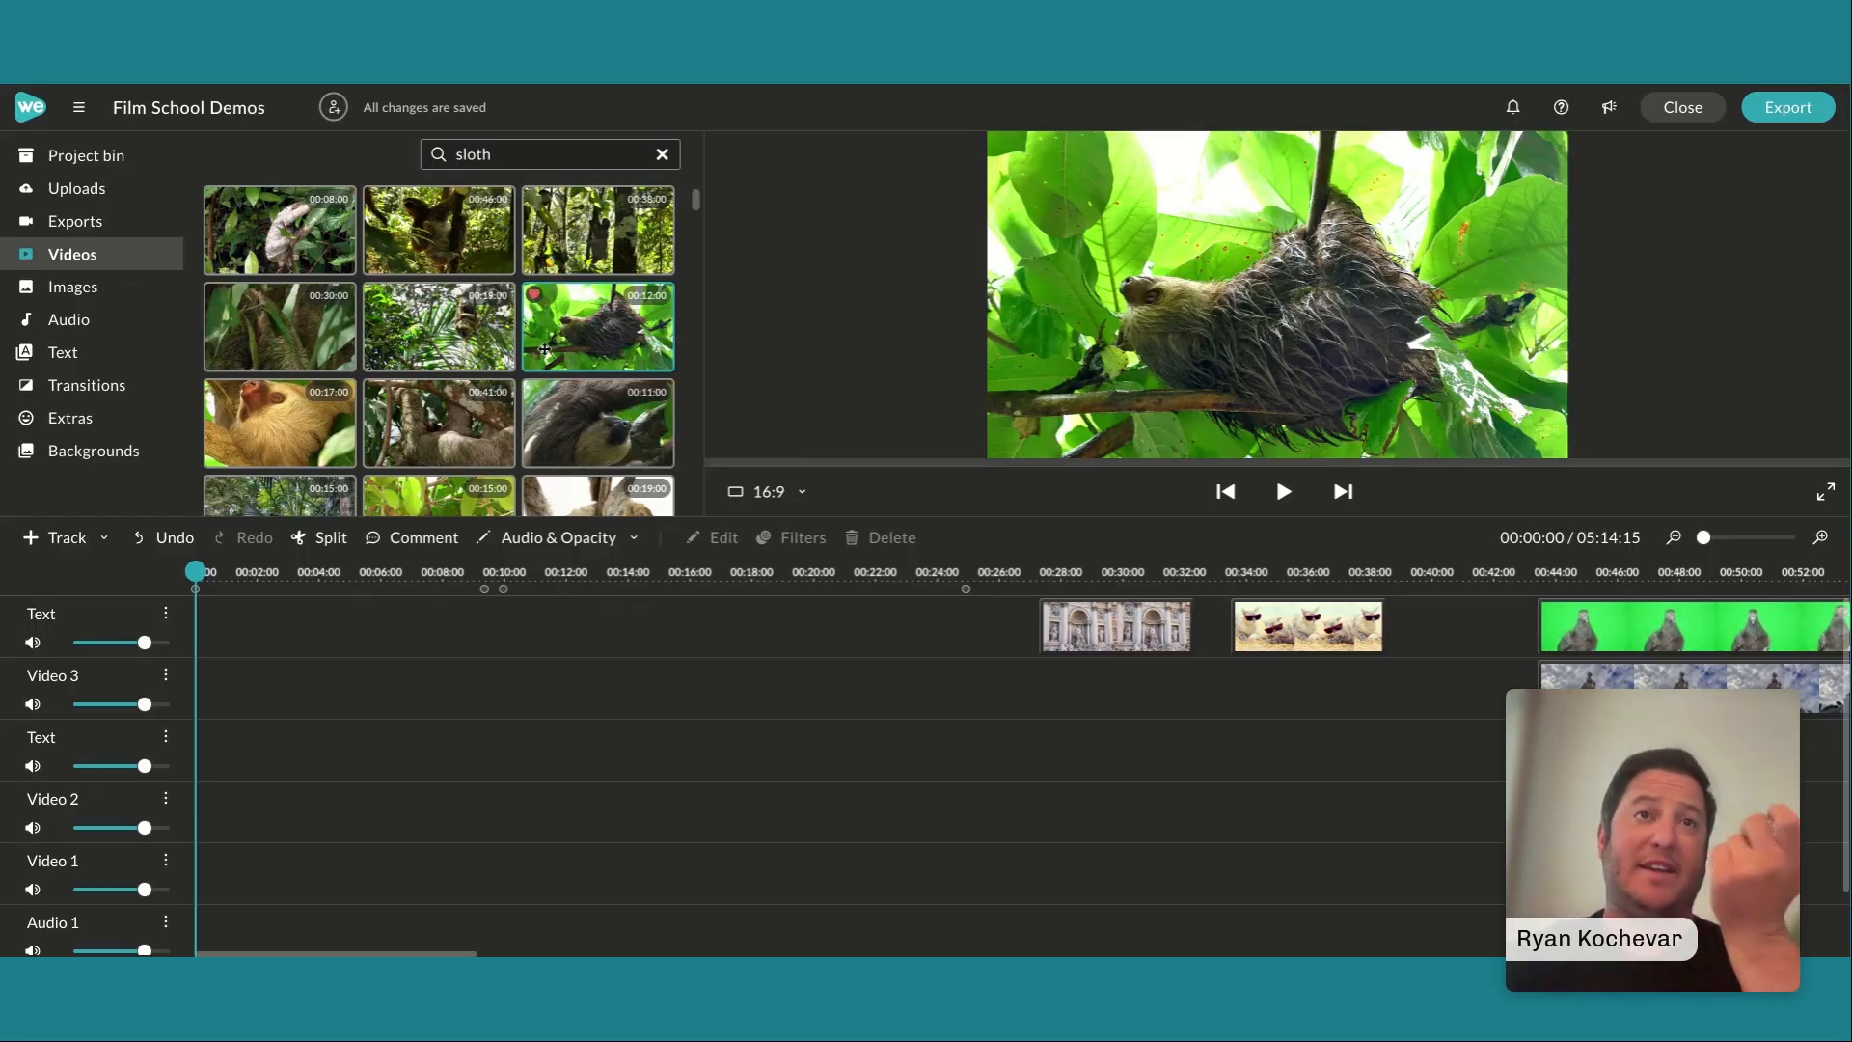
left_click_drag(545, 349, 219, 709)
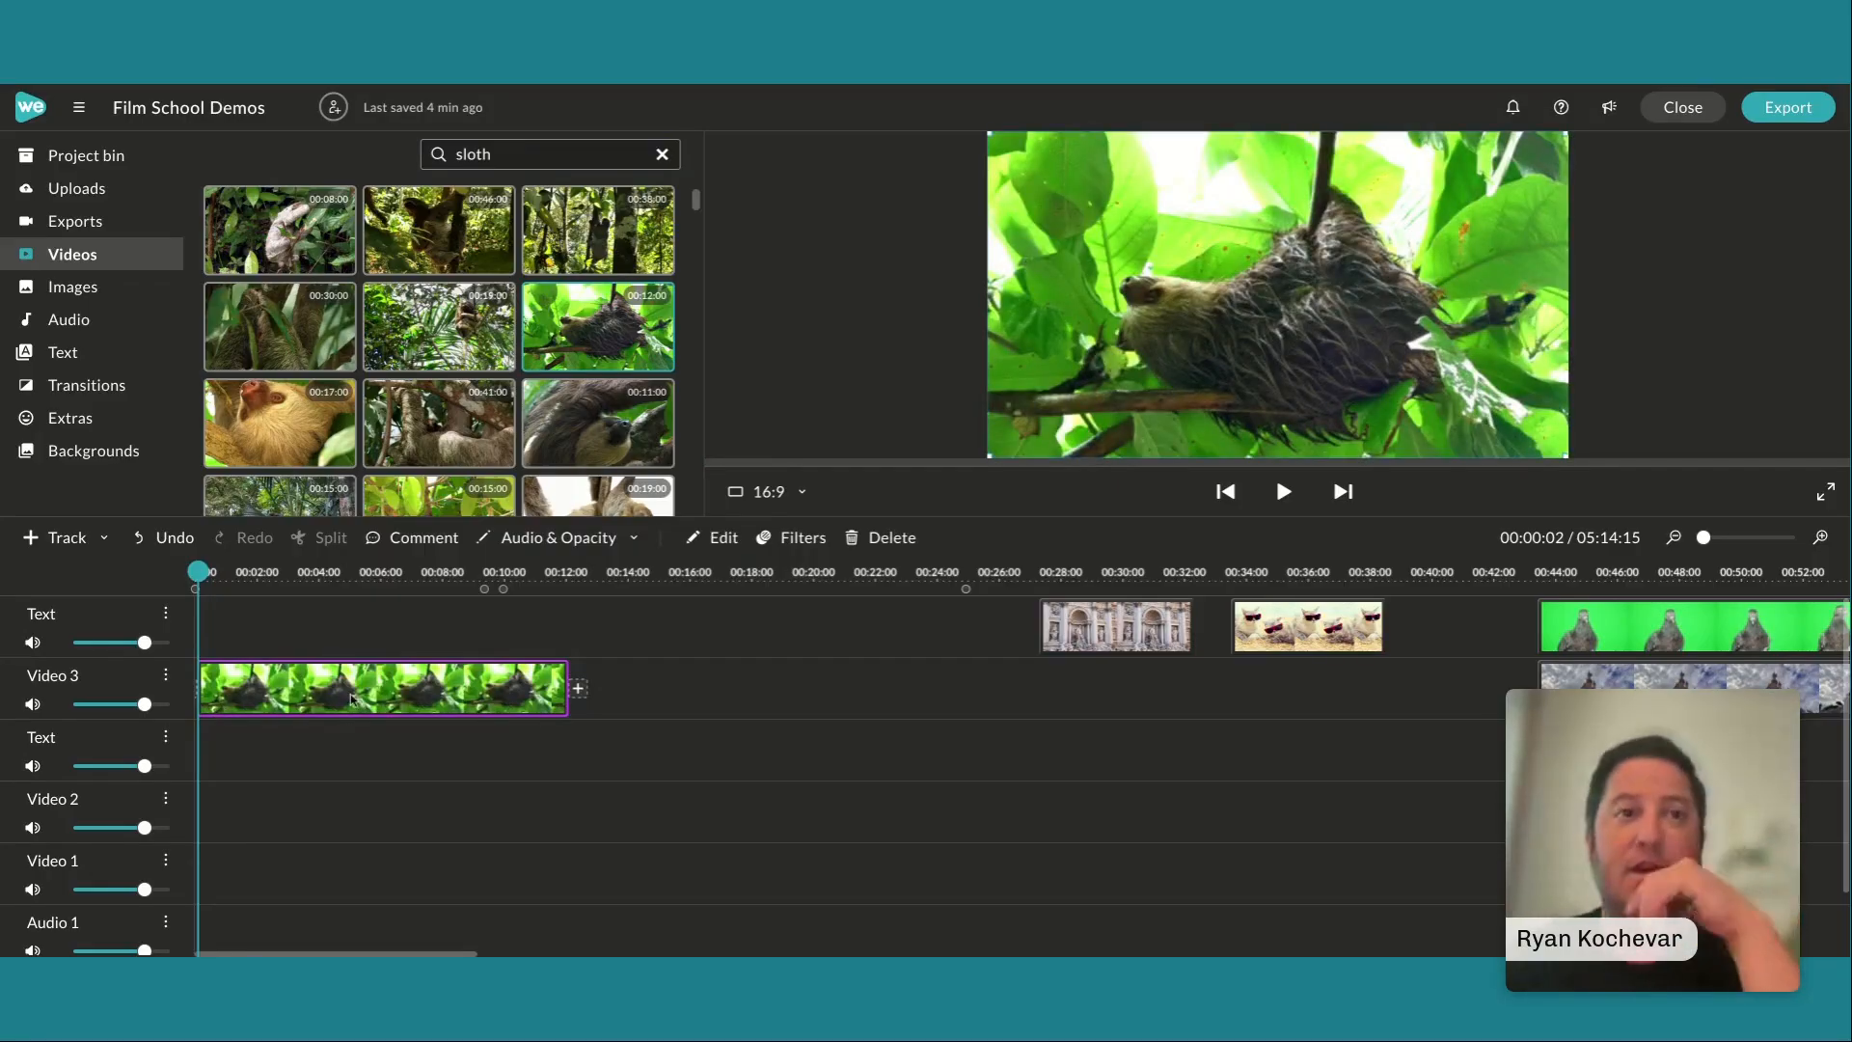
key("Delete")
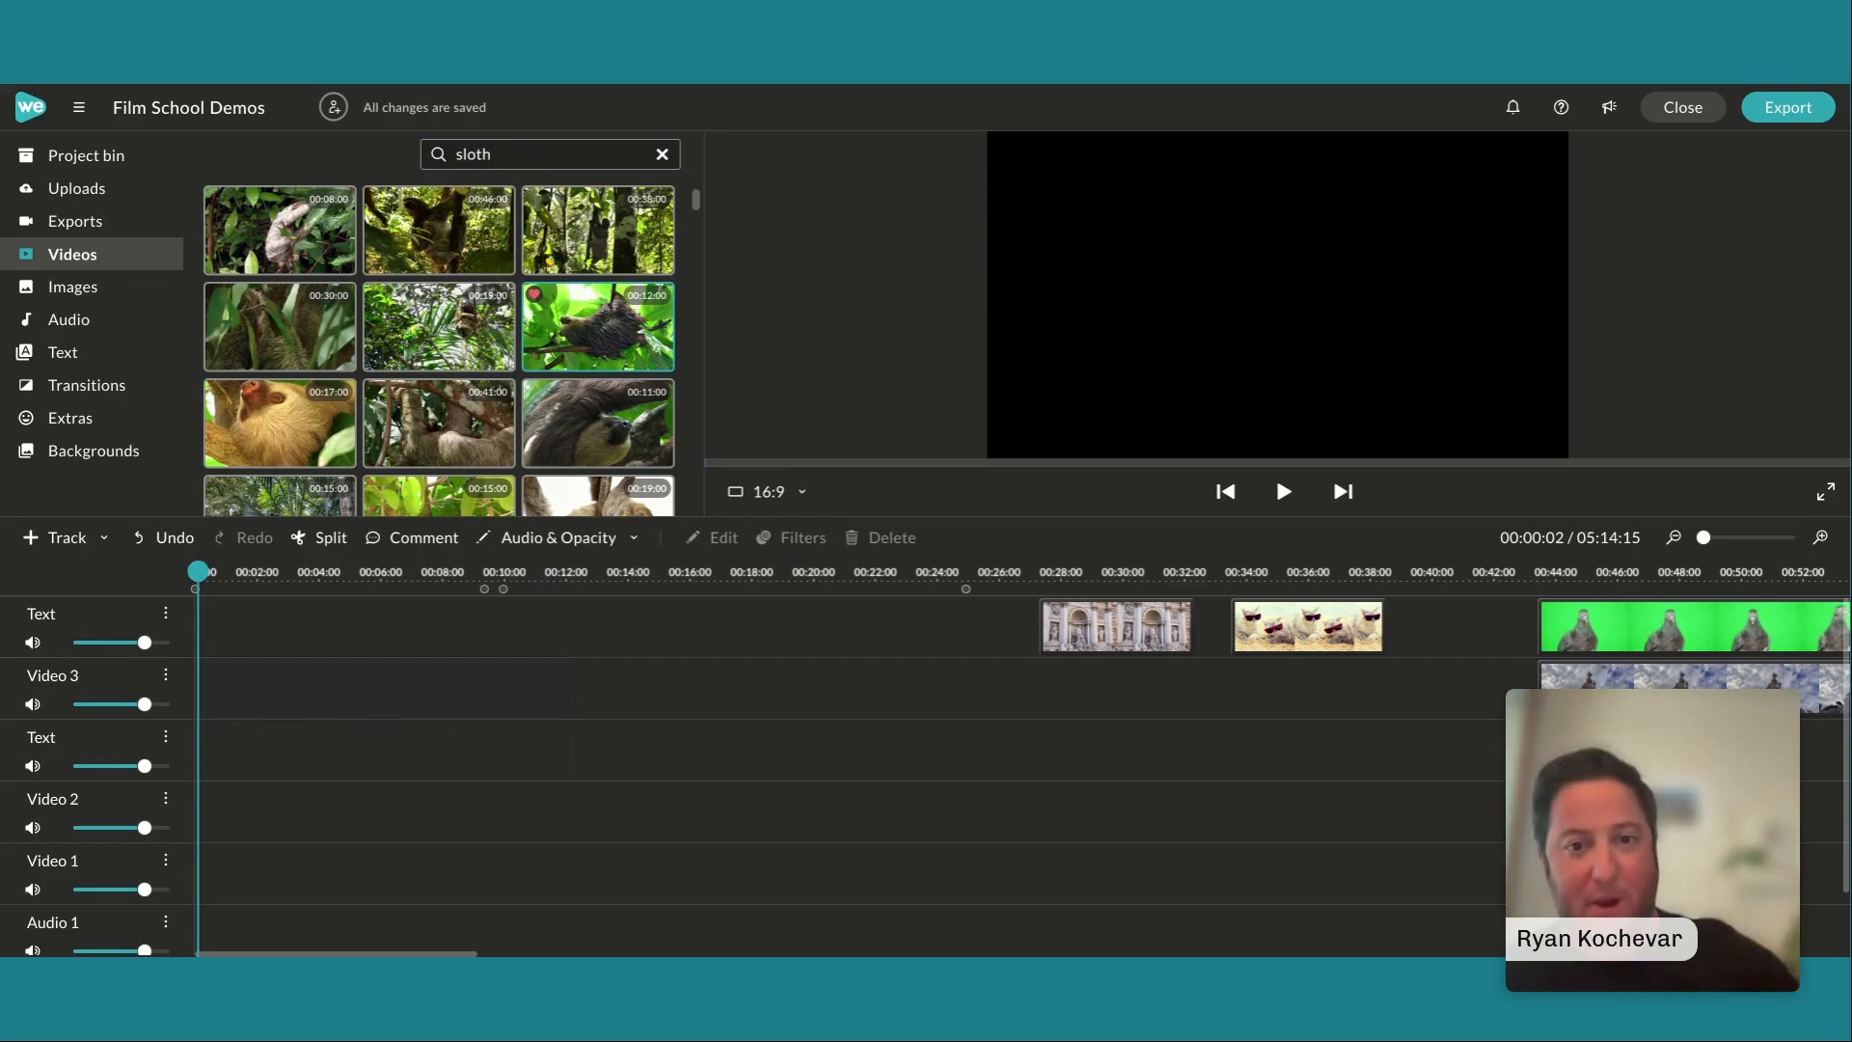
Return to the project bin's media and rename the Video 1 track as "Sloth video"
left_click(124, 164)
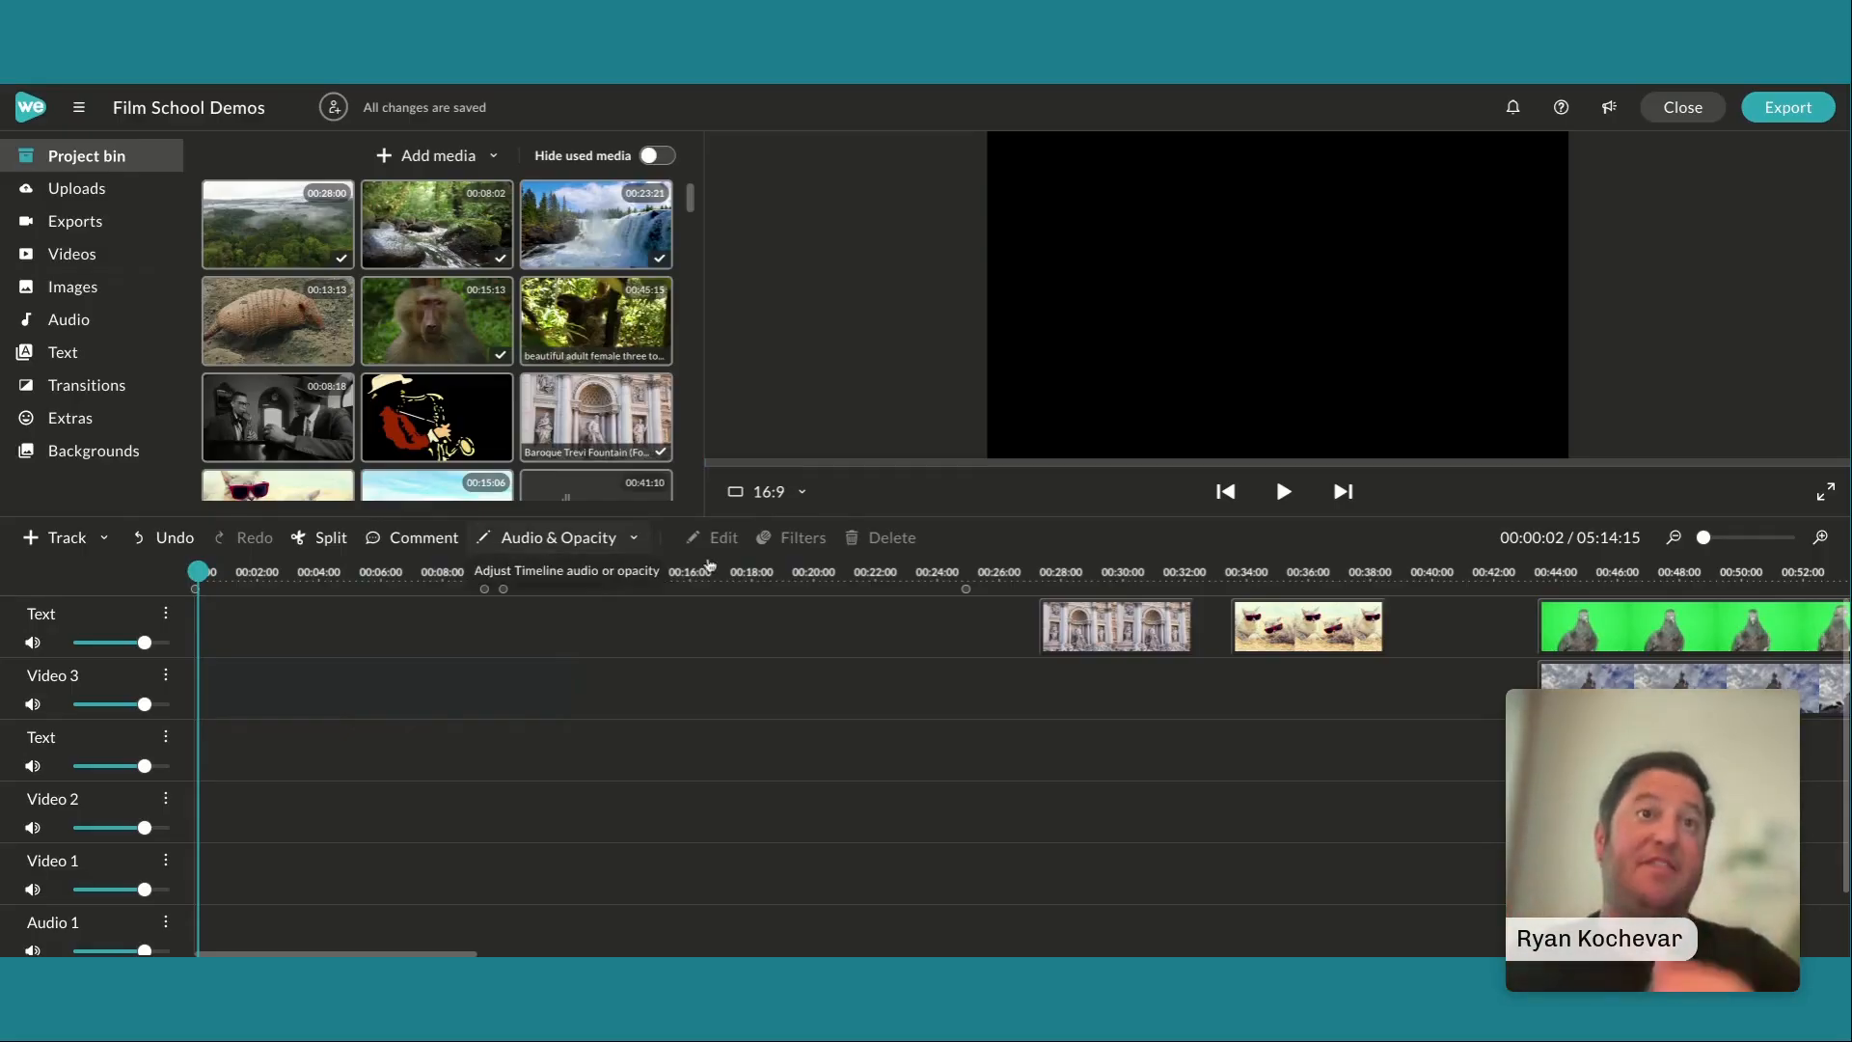
scroll(537, 461, "down", 1)
scroll(536, 461, "down", 3)
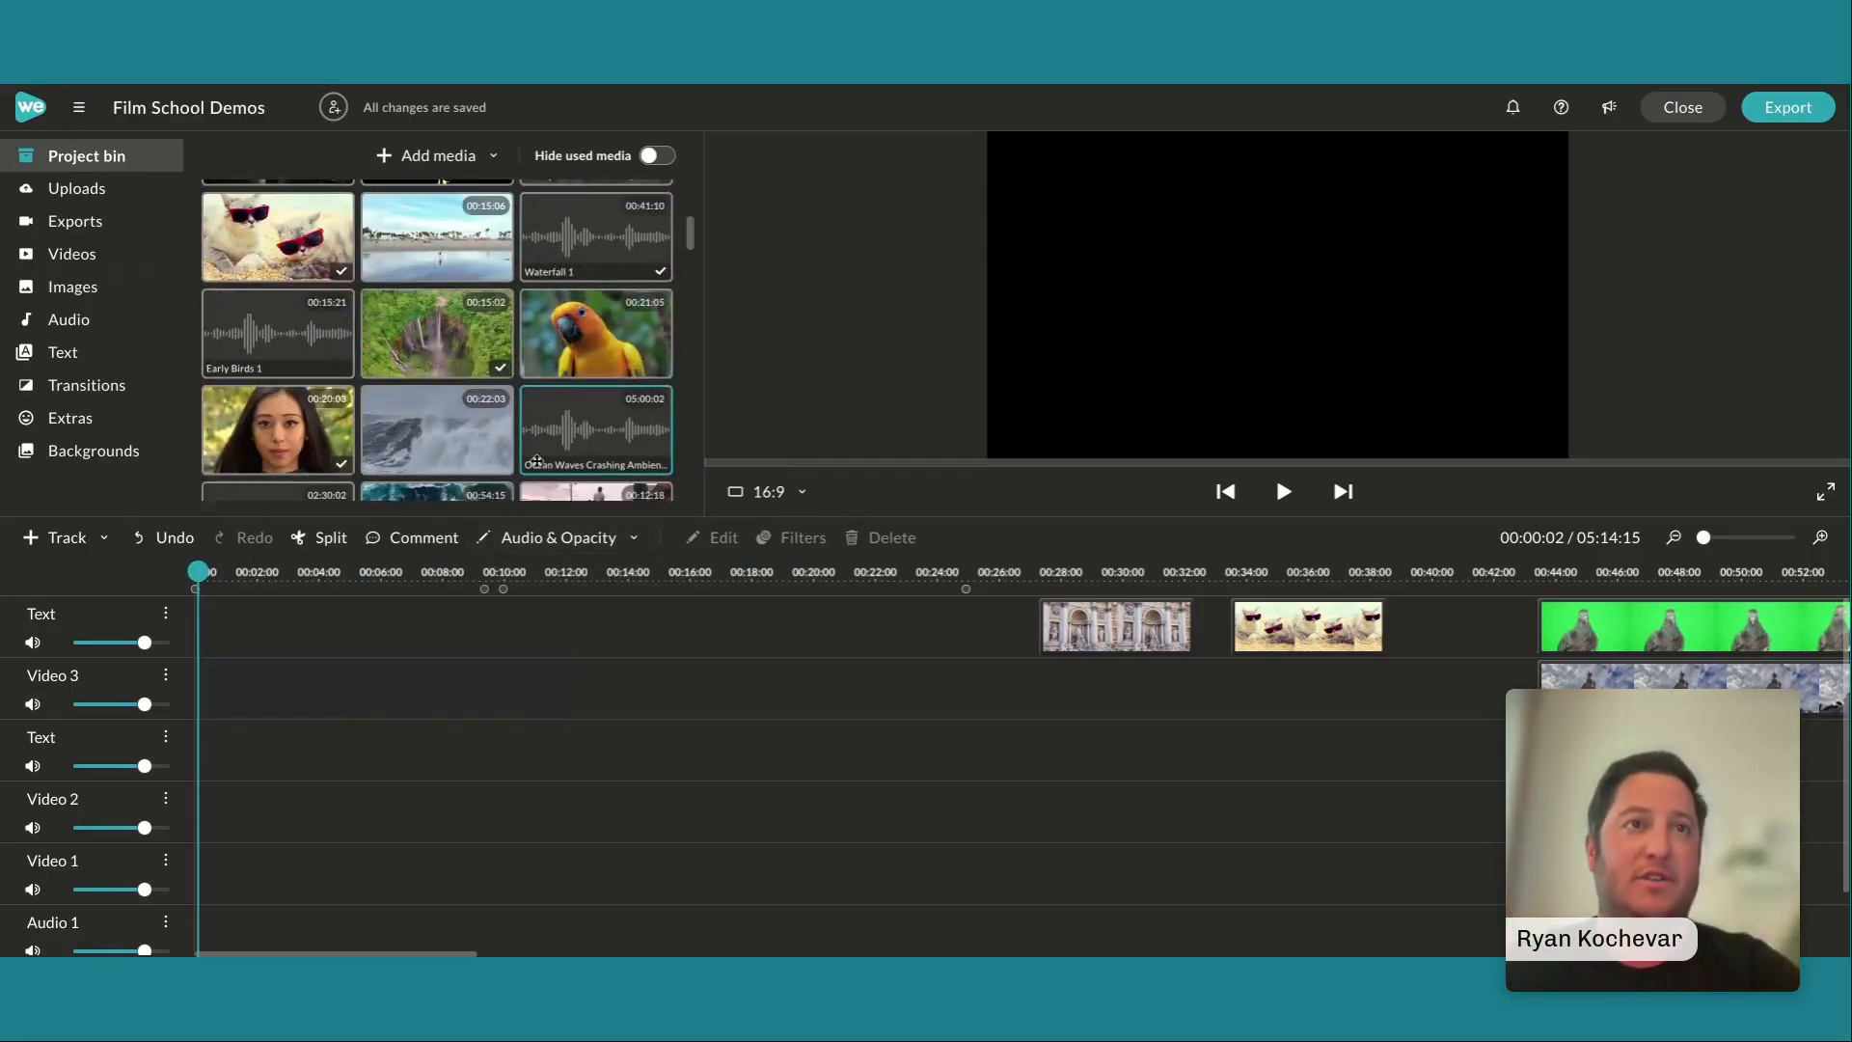
scroll(536, 461, "up", 5)
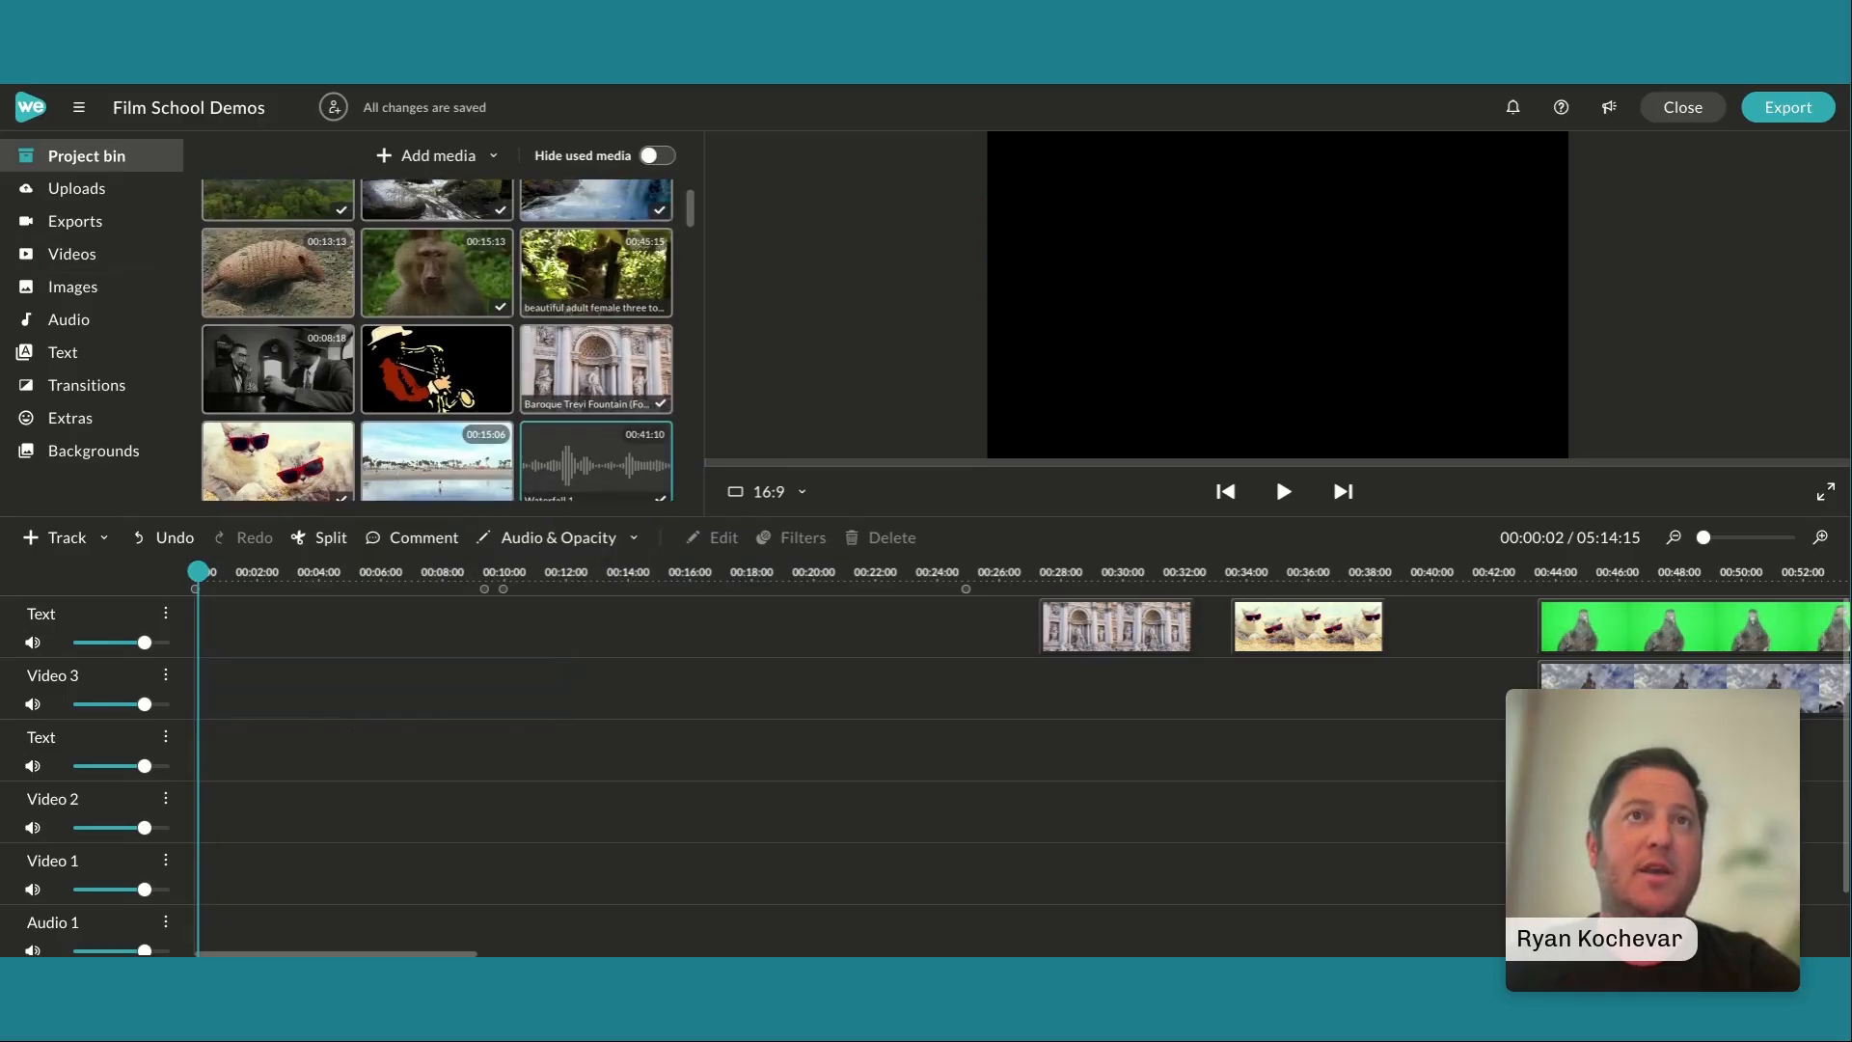
scroll(437, 339, "up", 1)
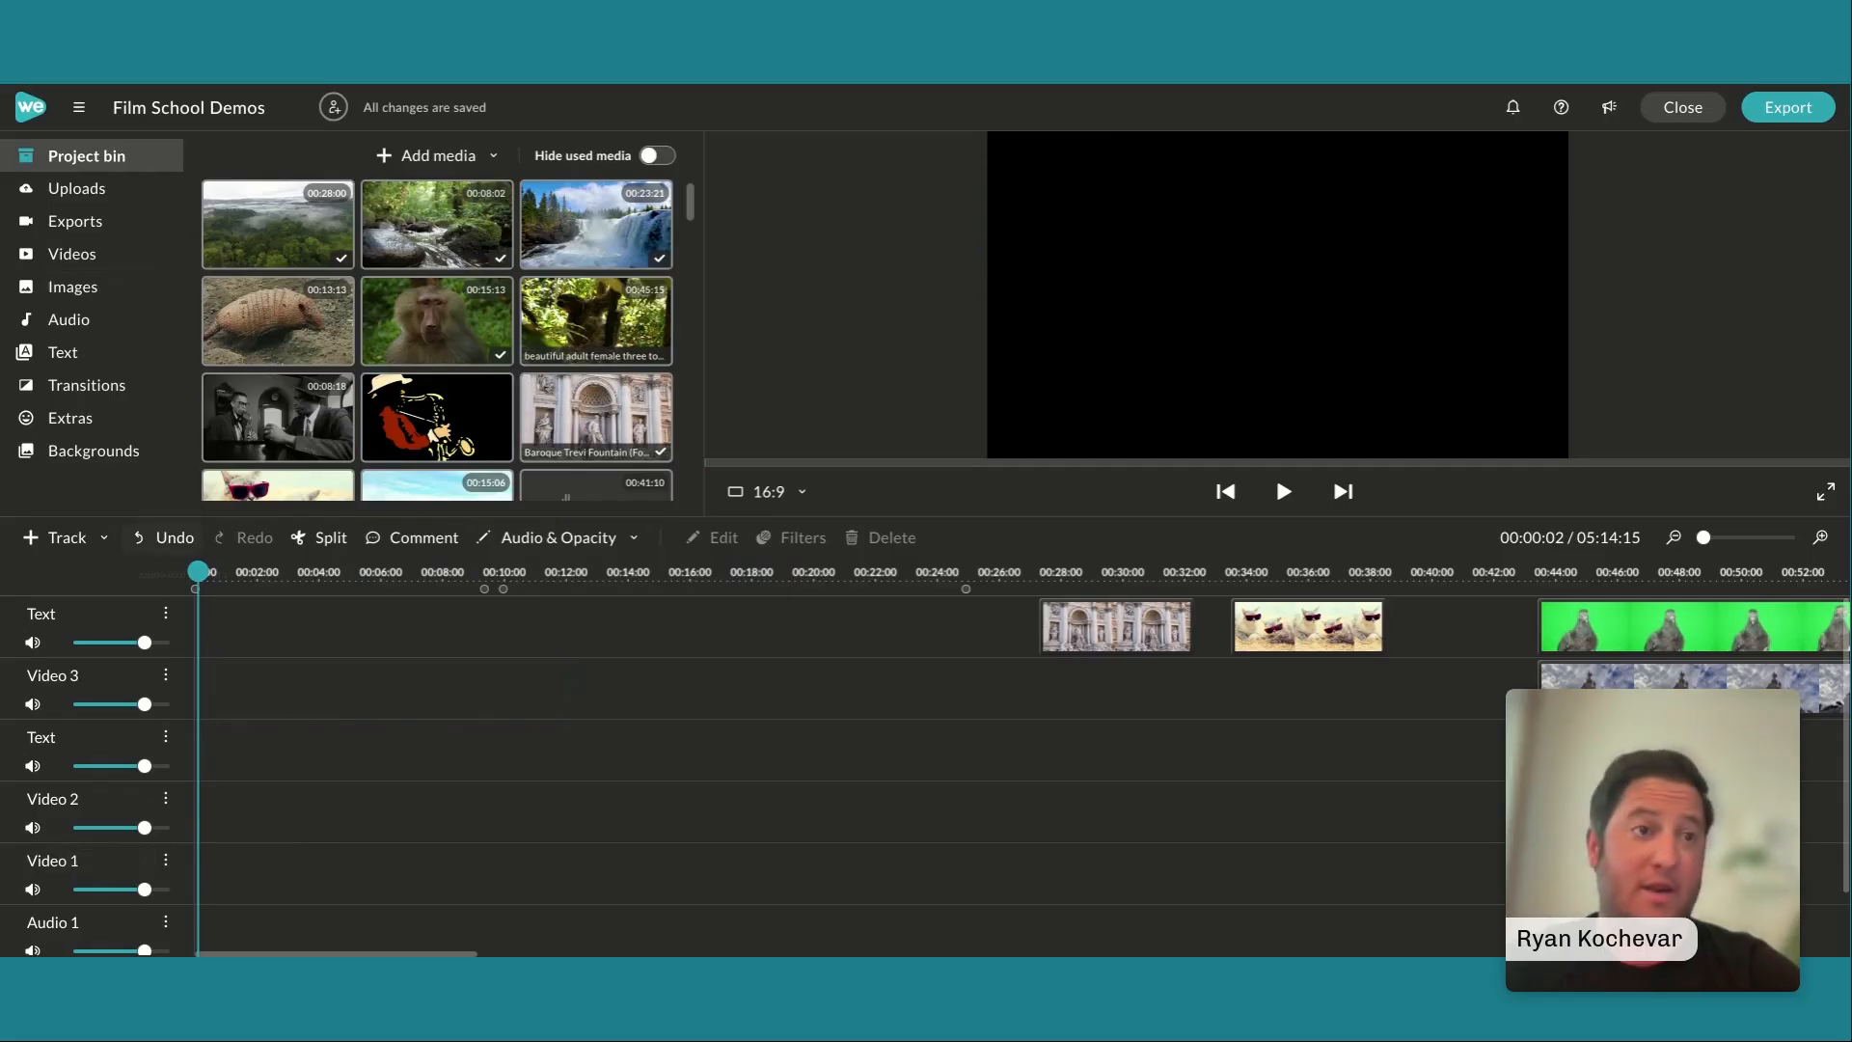
double_click(114, 861)
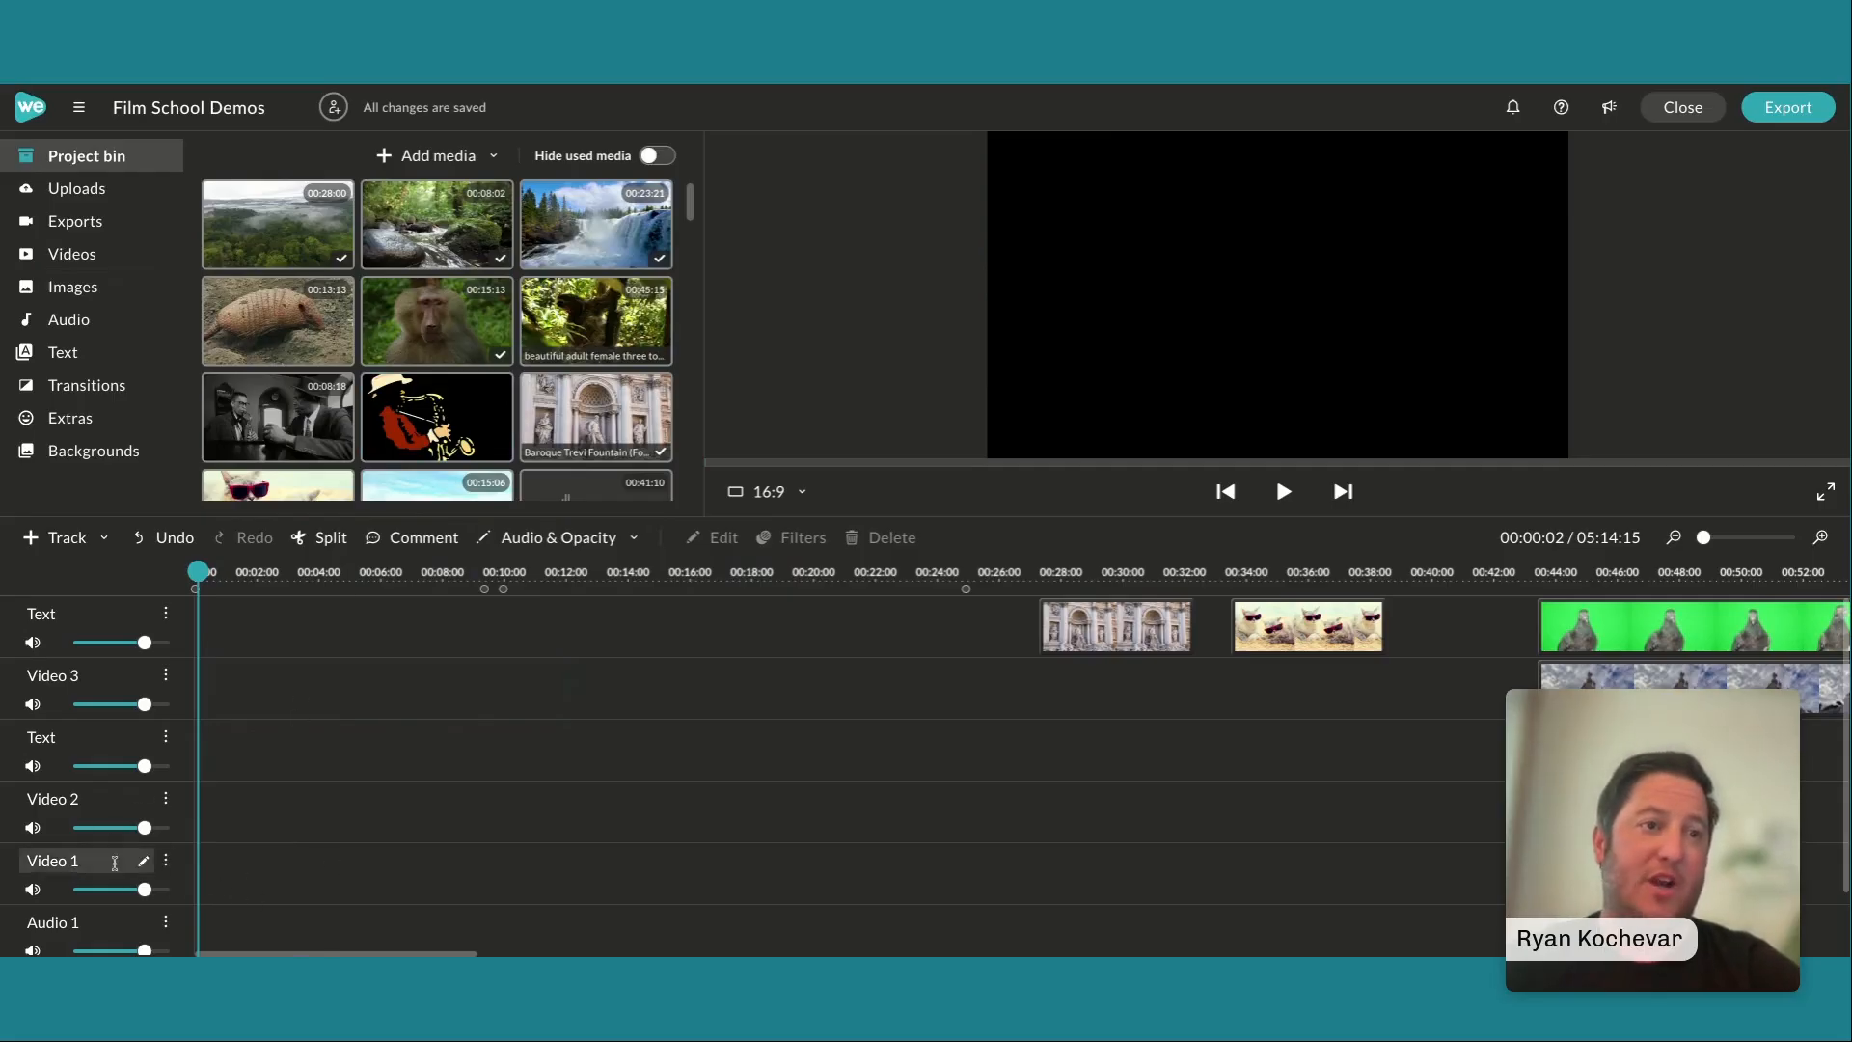
type("S")
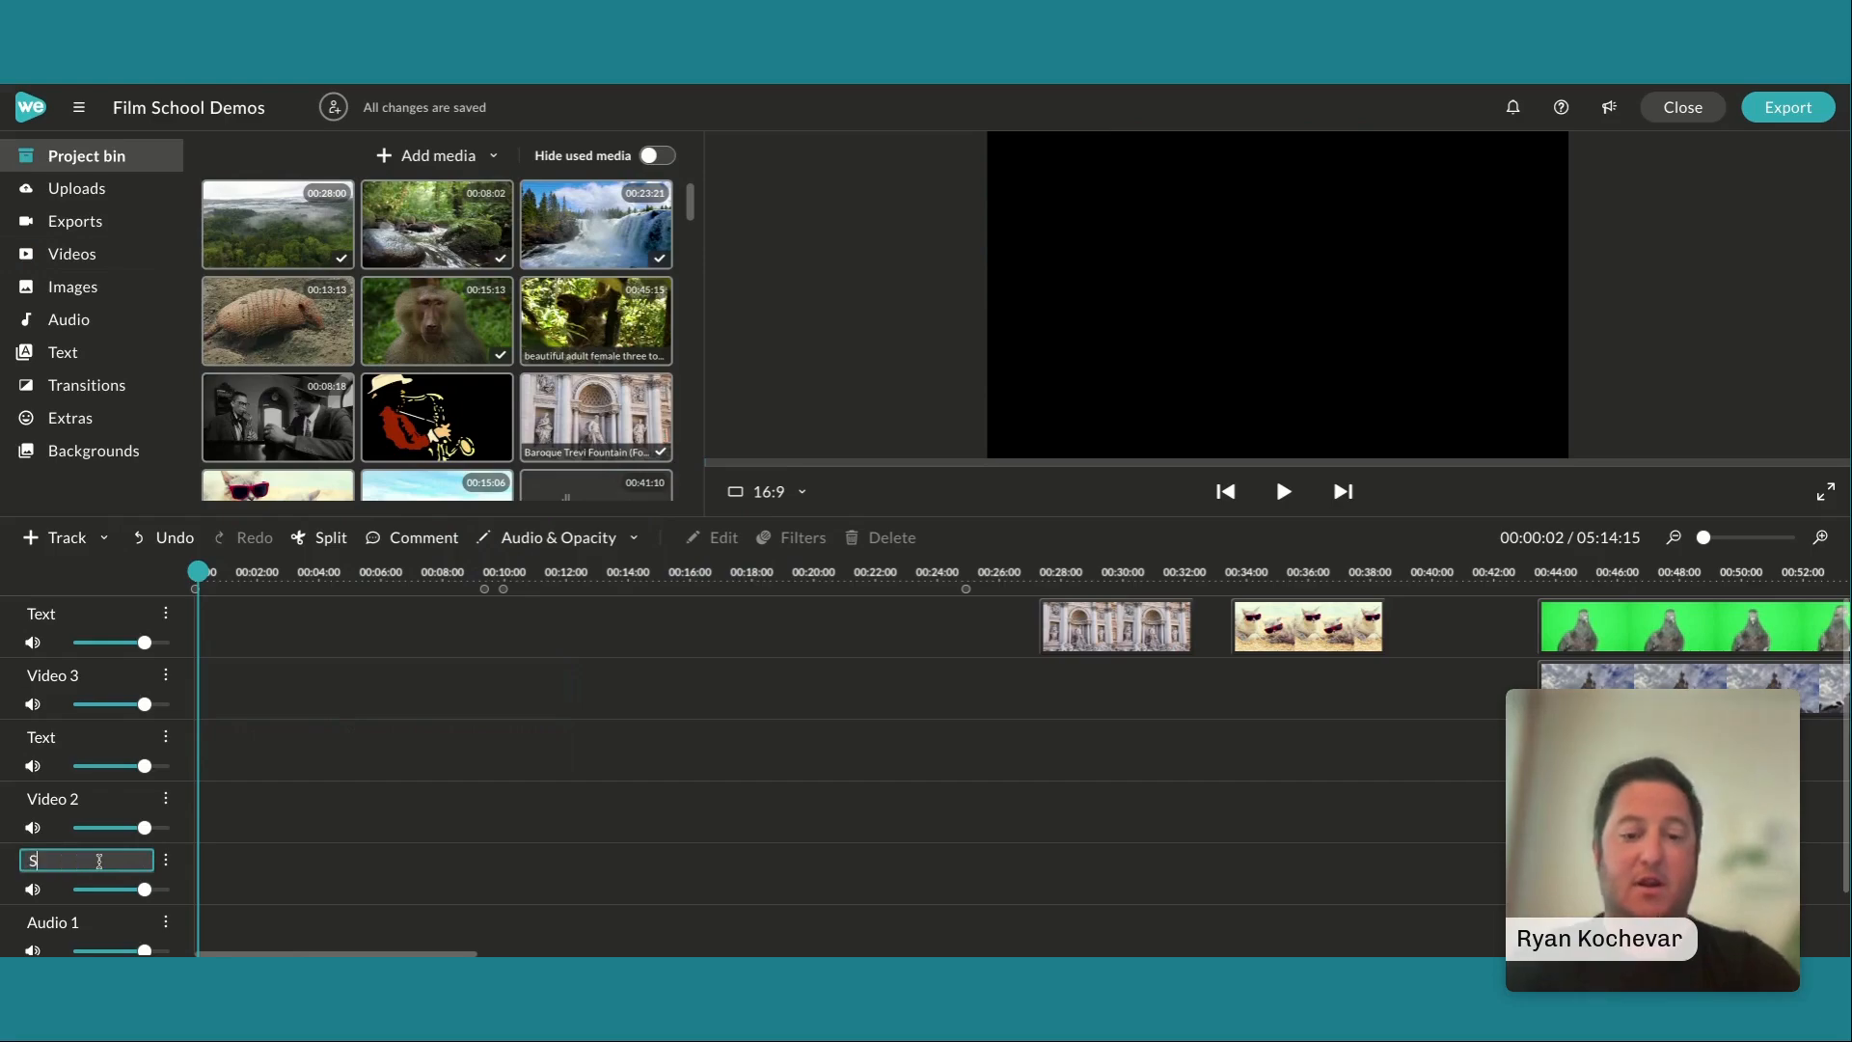
type("loth video")
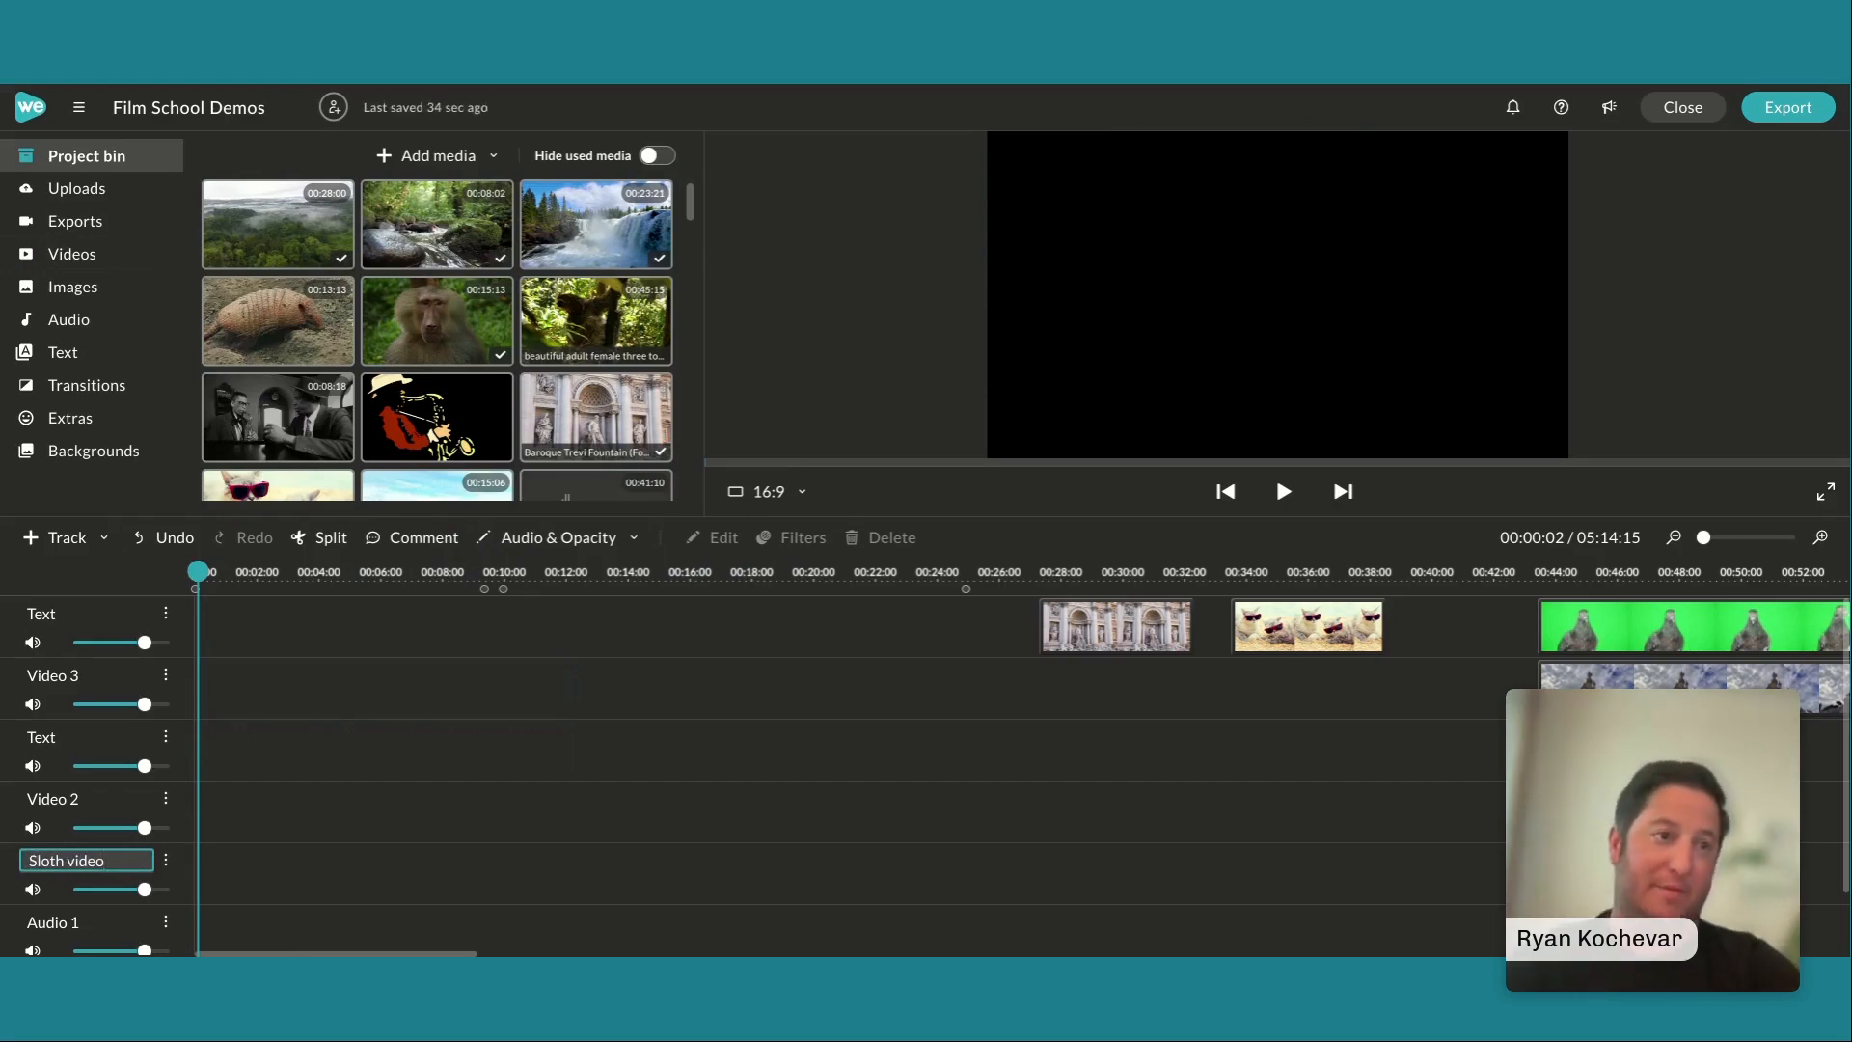
key("Return")
Place the sloth clip from the project bin at the start of the Sloth video track and trim its end to 00:09:24
left_click_drag(573, 285, 216, 847)
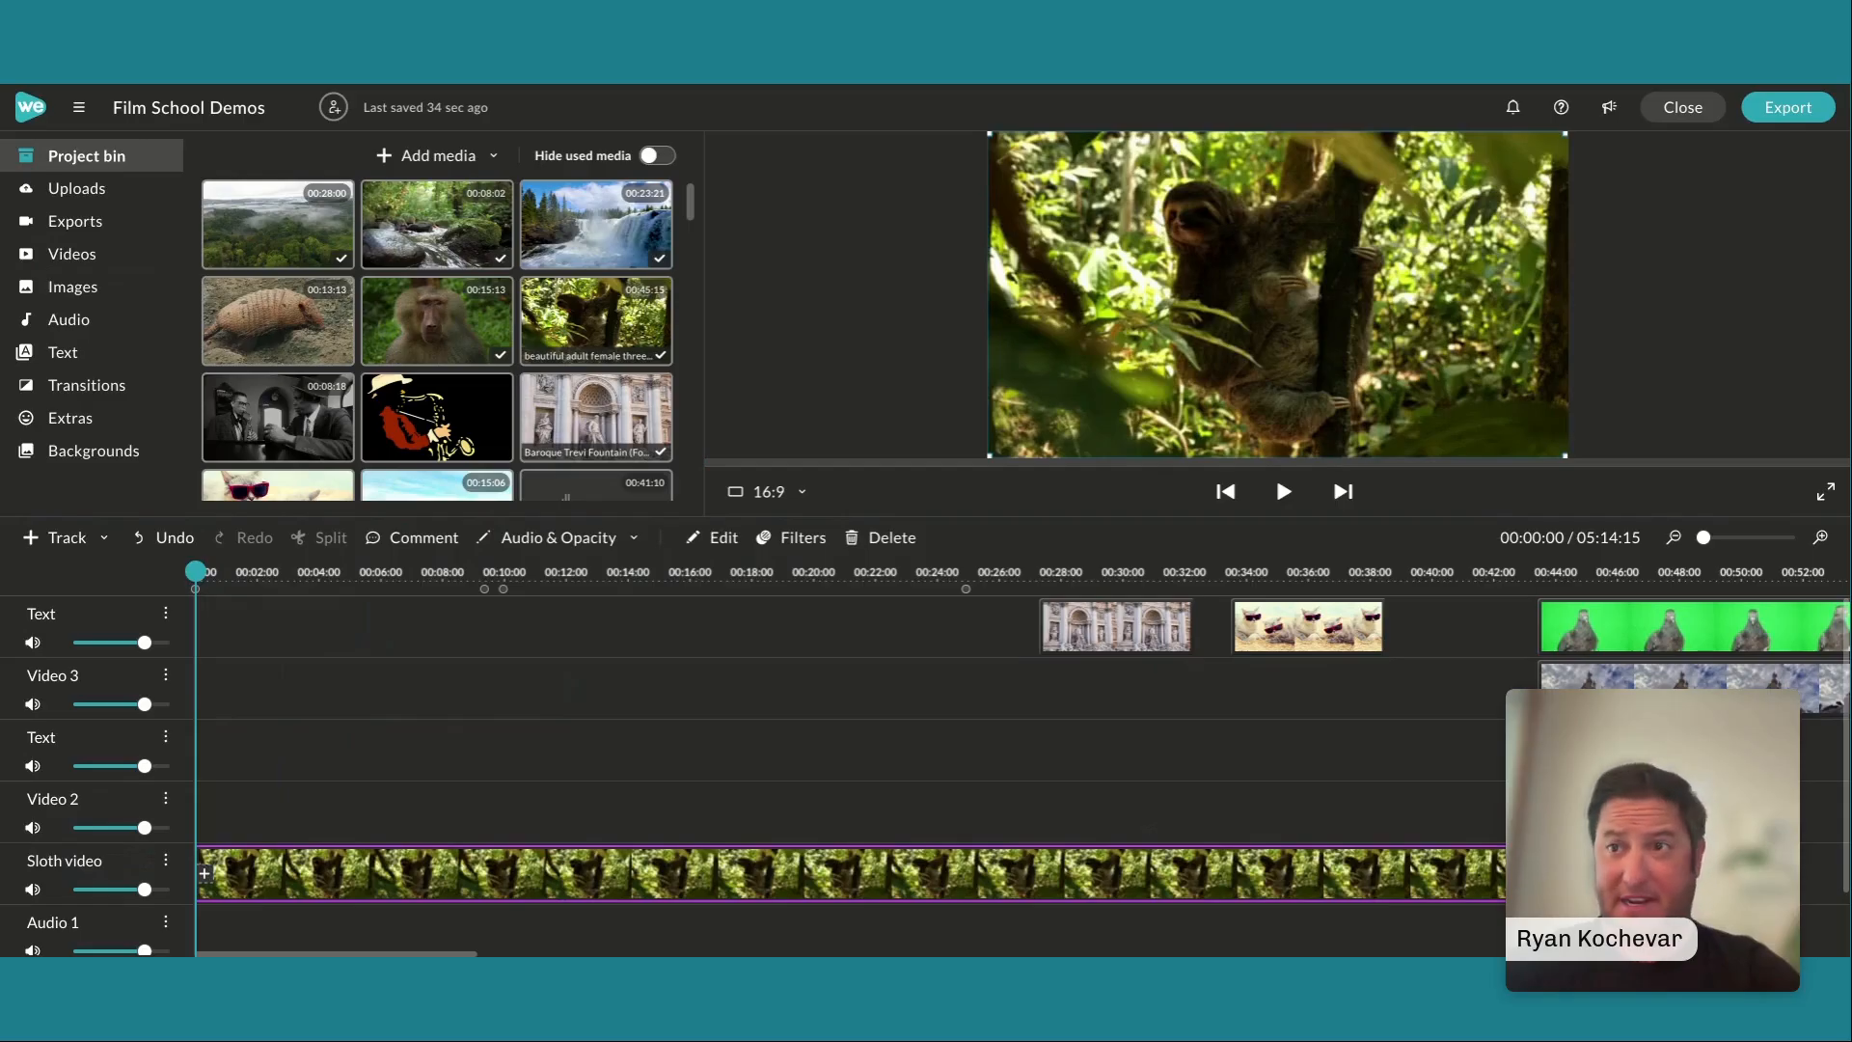
left_click_drag(1602, 867, 501, 827)
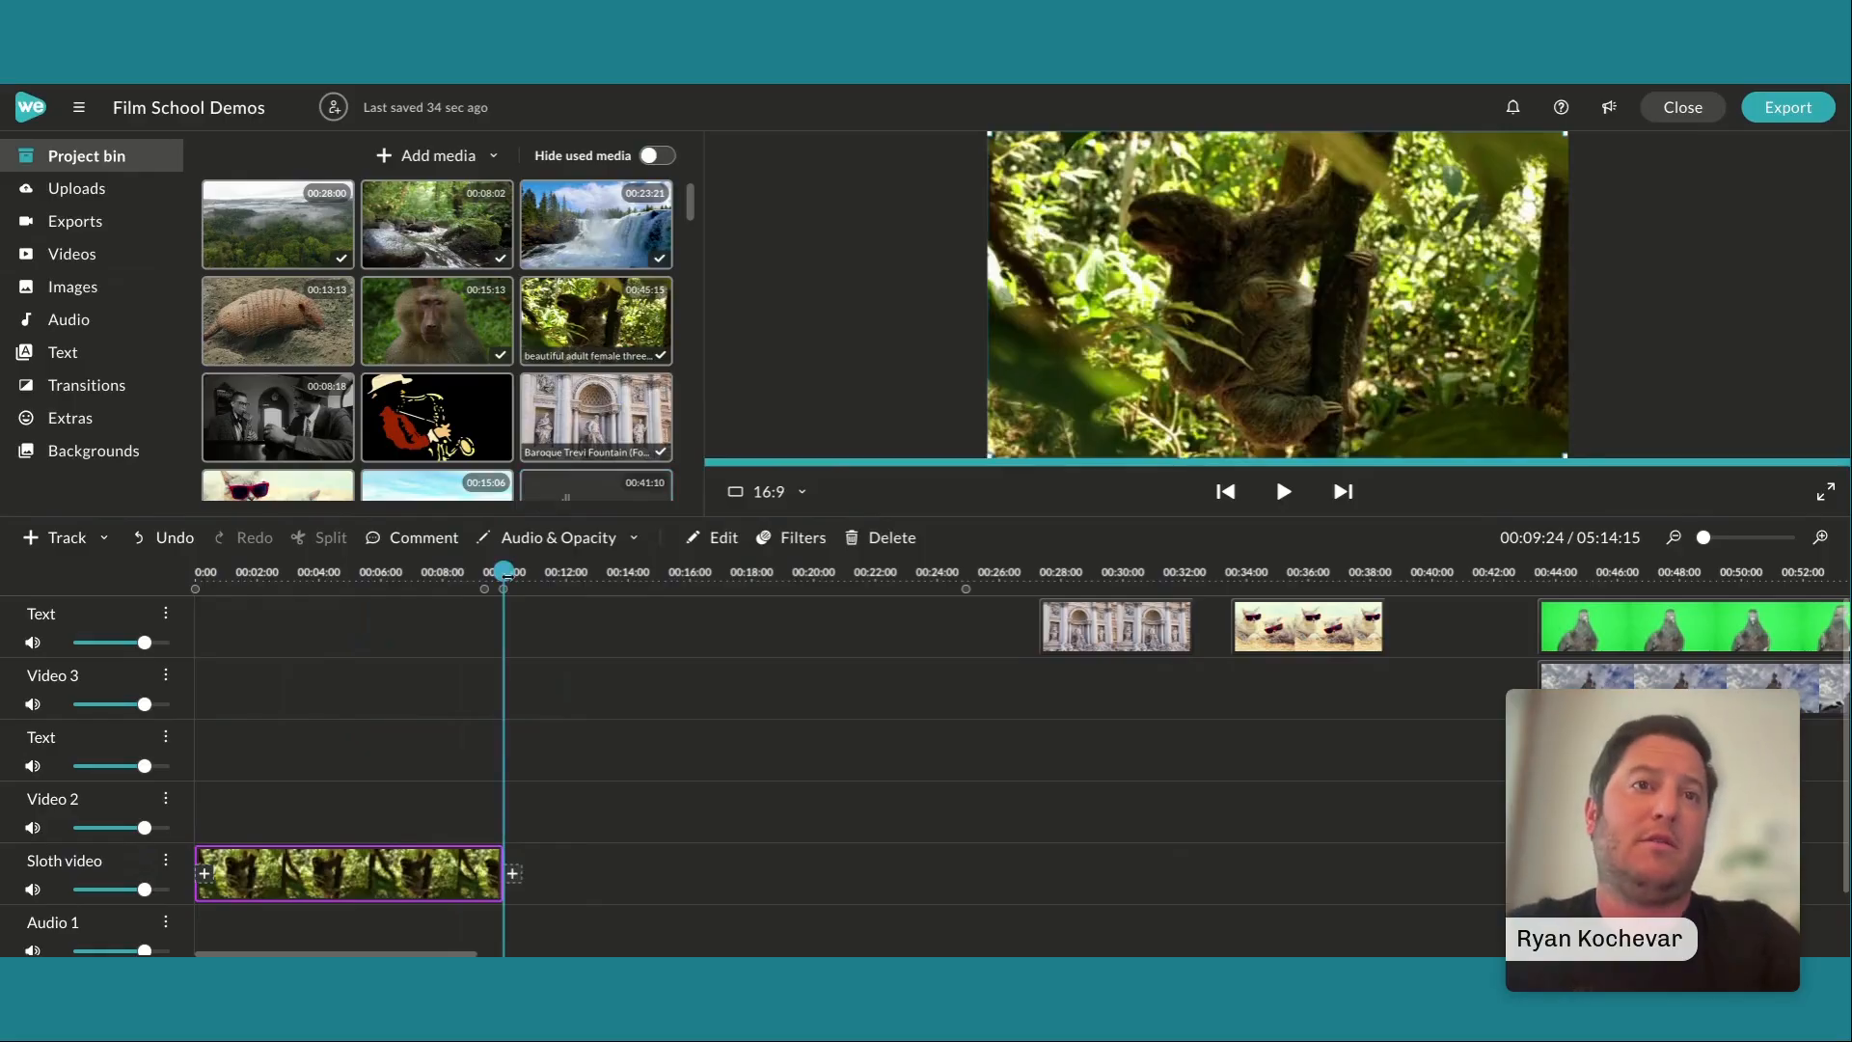
left_click_drag(504, 574, 192, 579)
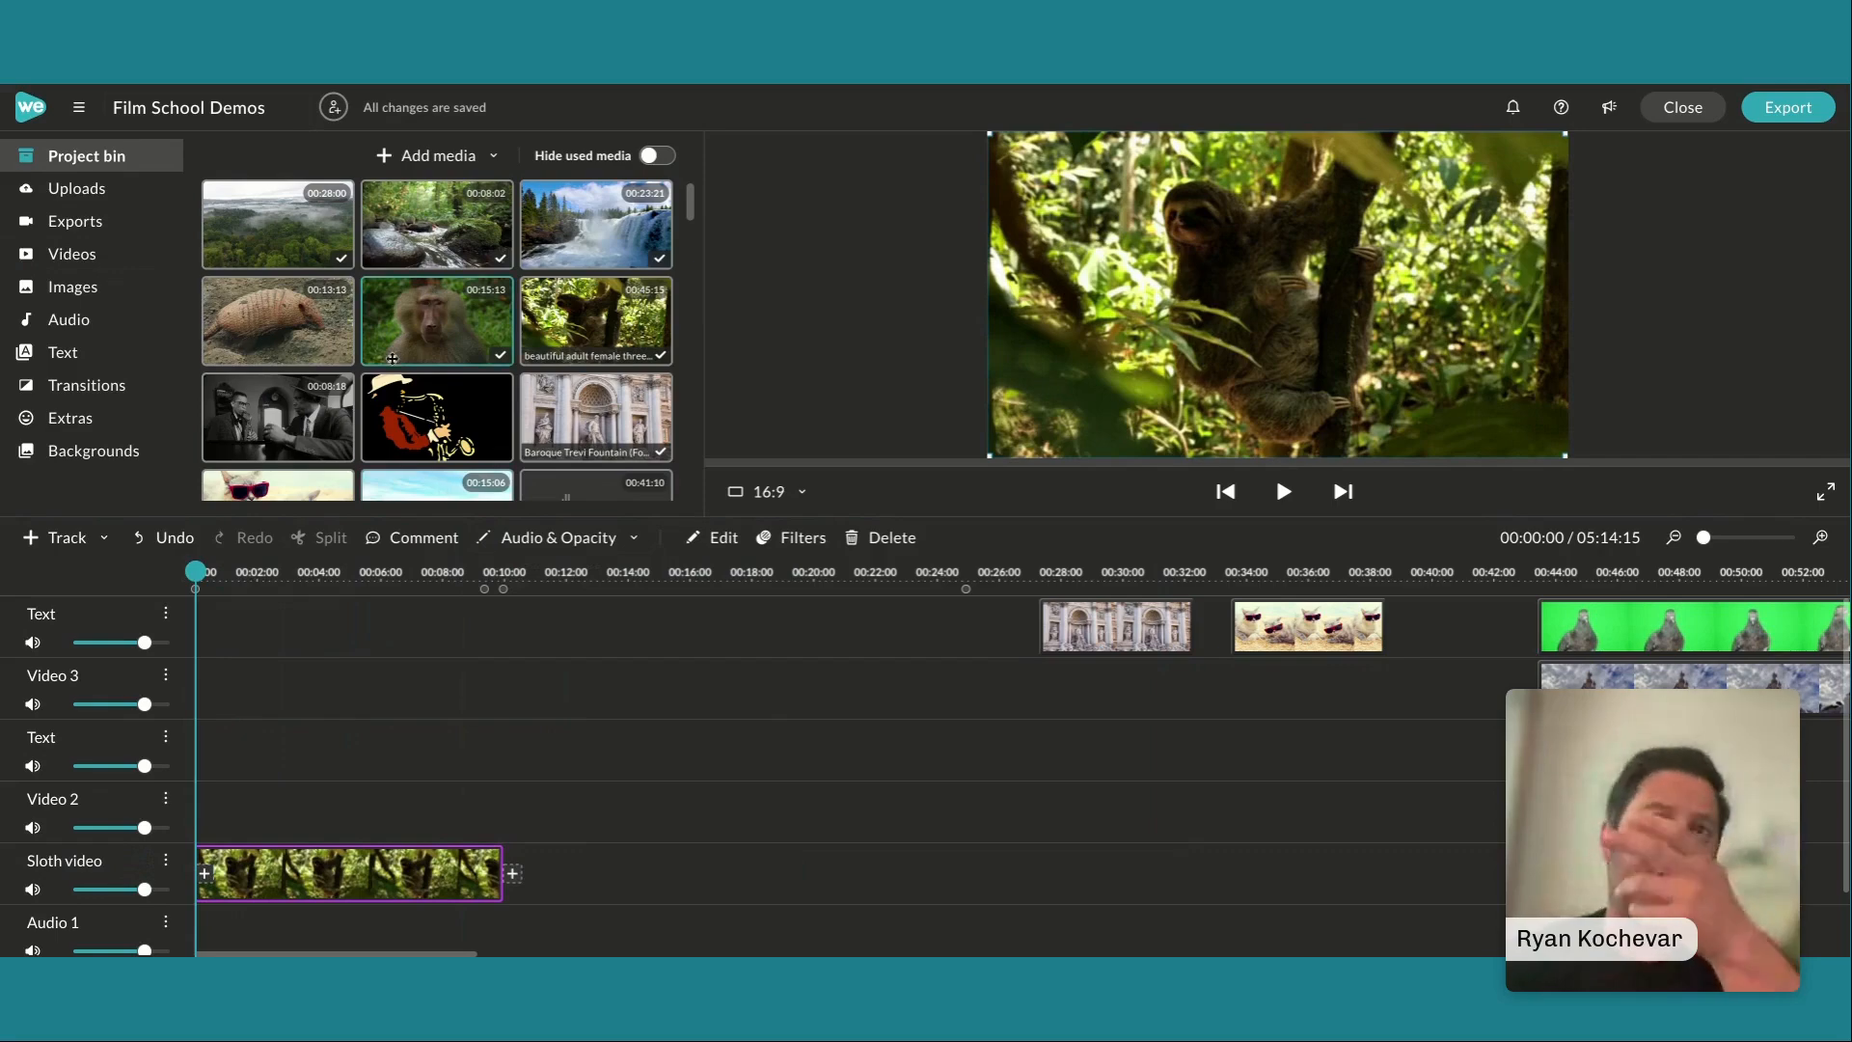
Add the yellow parrot clip to the Video 2 track at about 00:02:24 and trim its end to 00:06:16
scroll(439, 407, "down", 3)
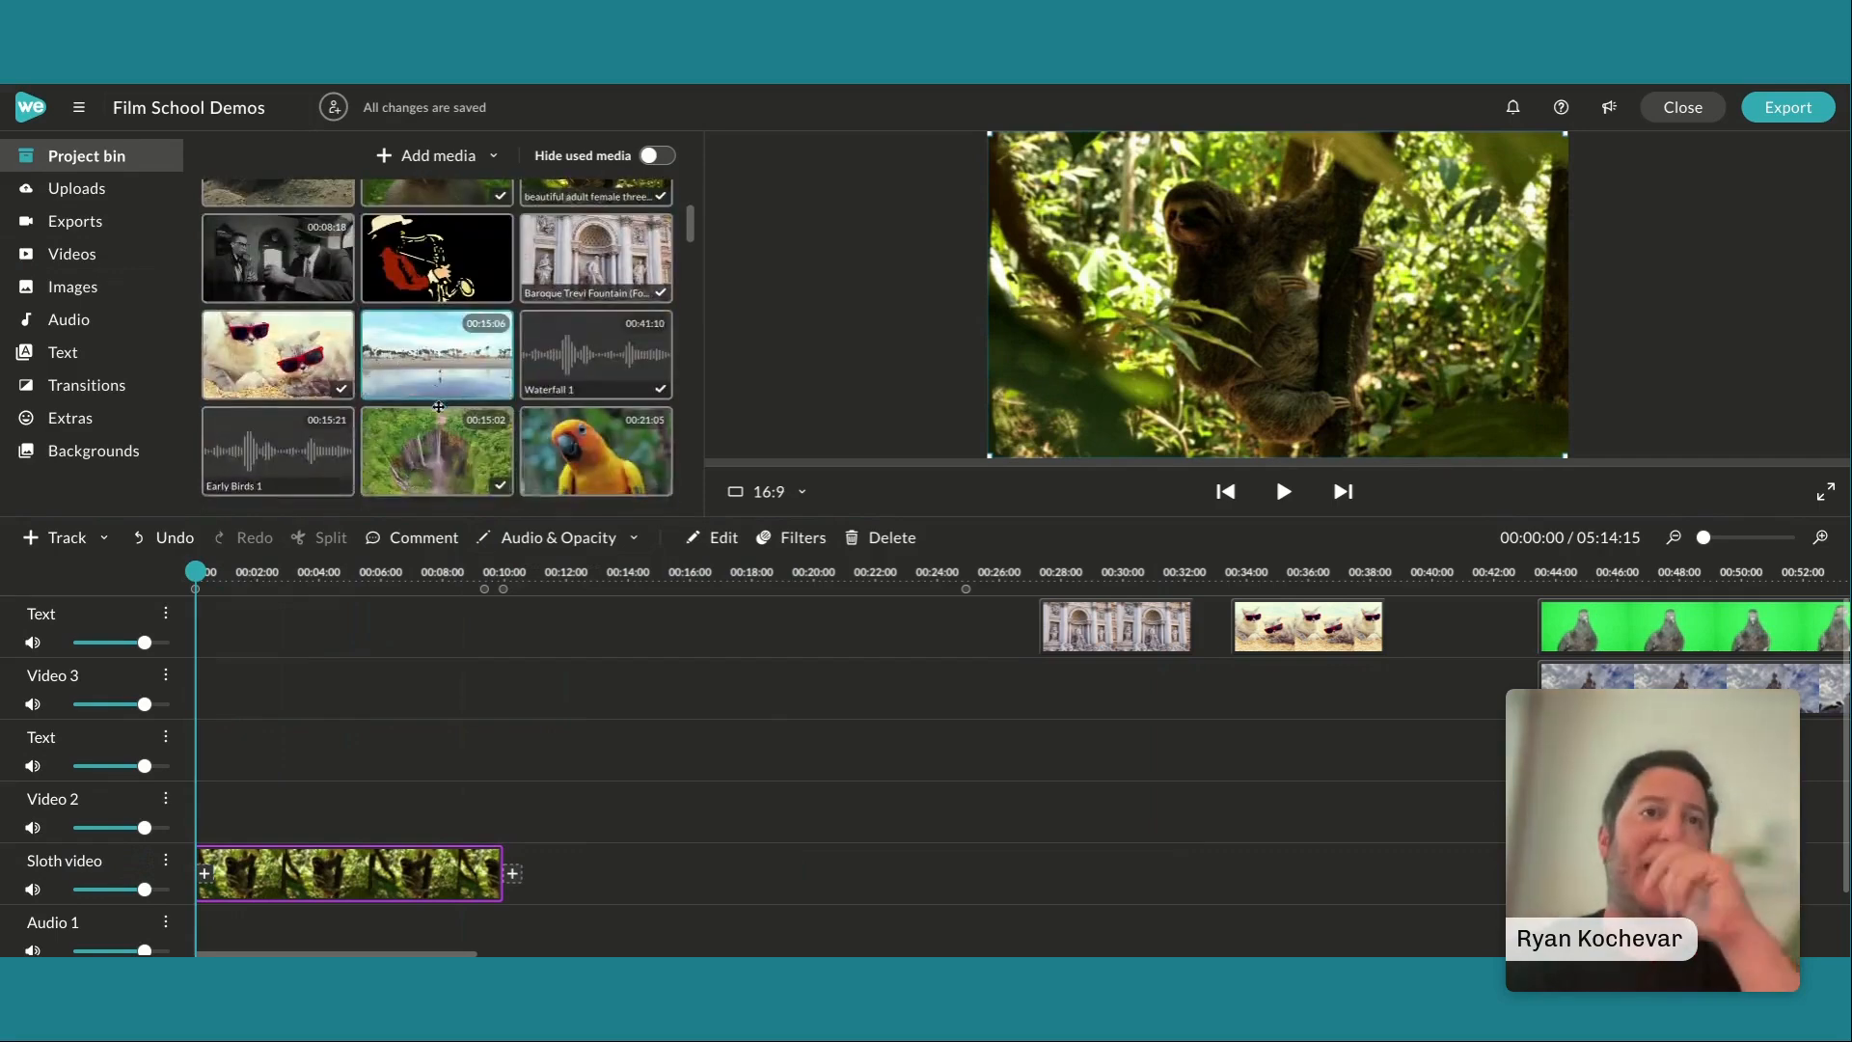
left_click_drag(536, 423, 309, 797)
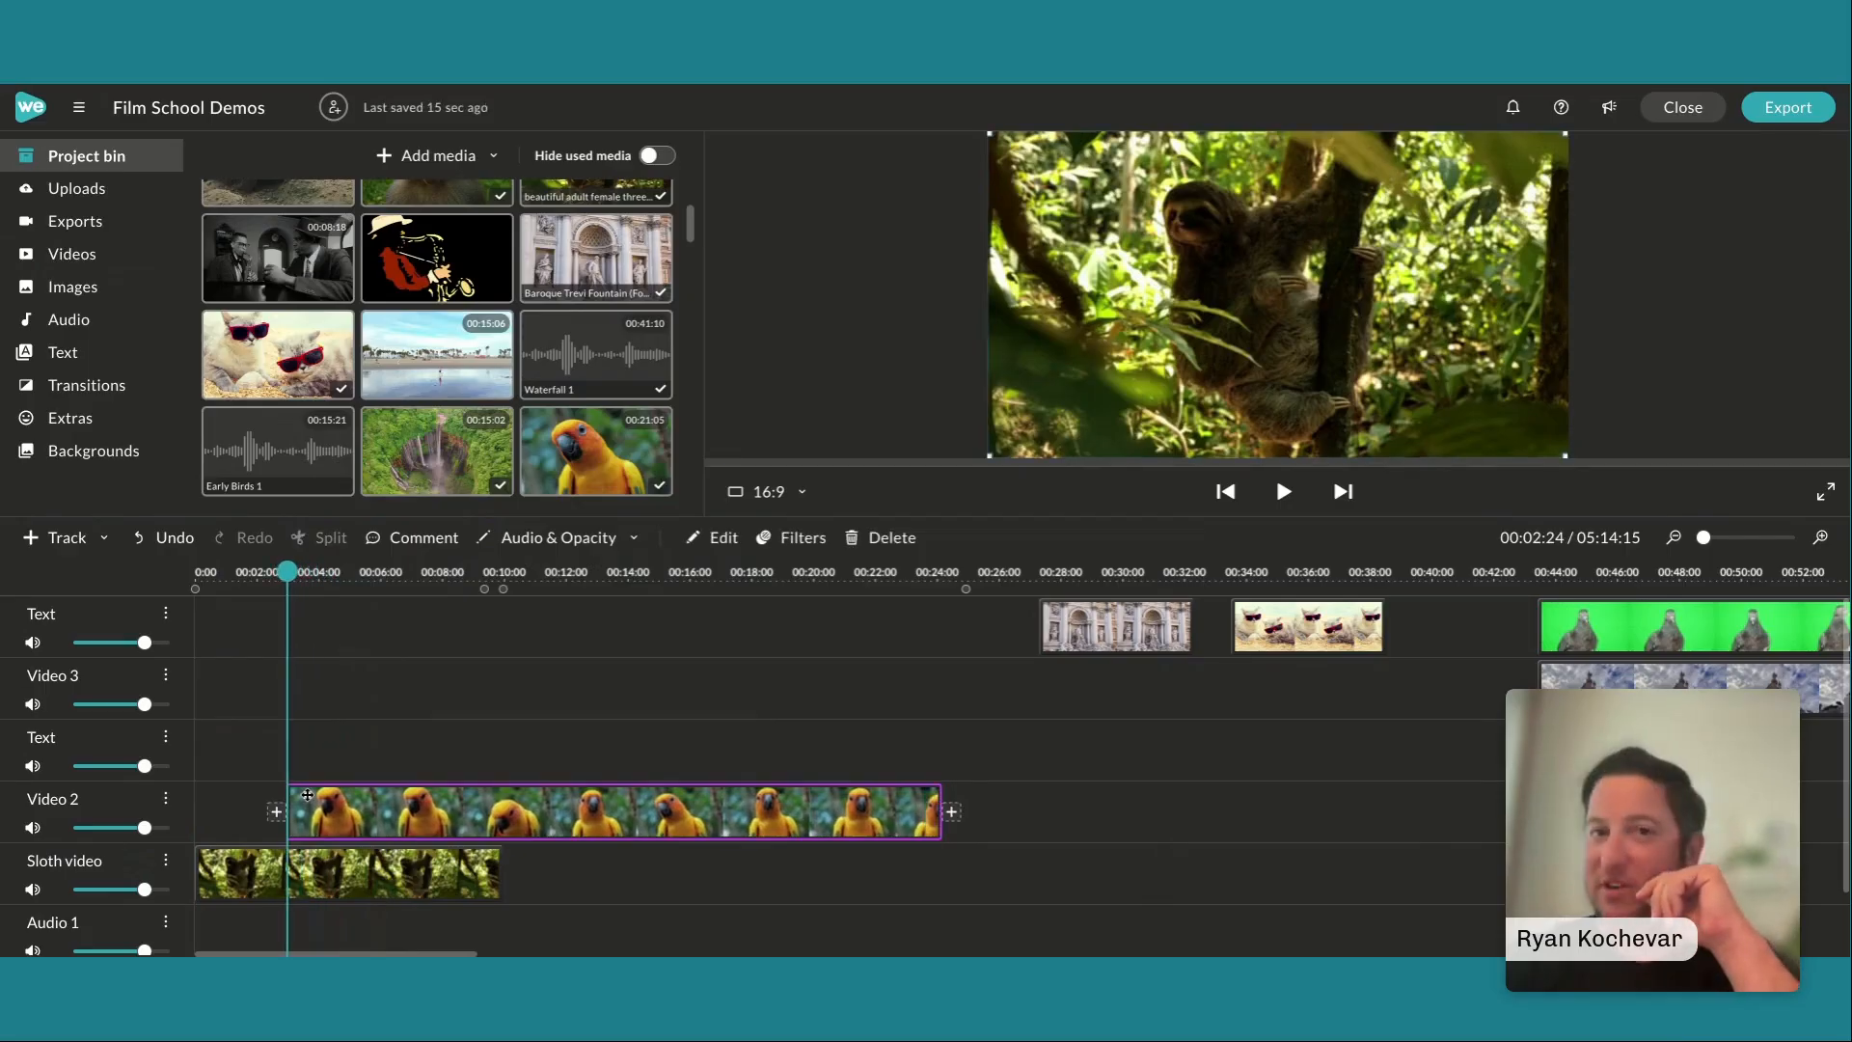
left_click_drag(939, 797, 398, 787)
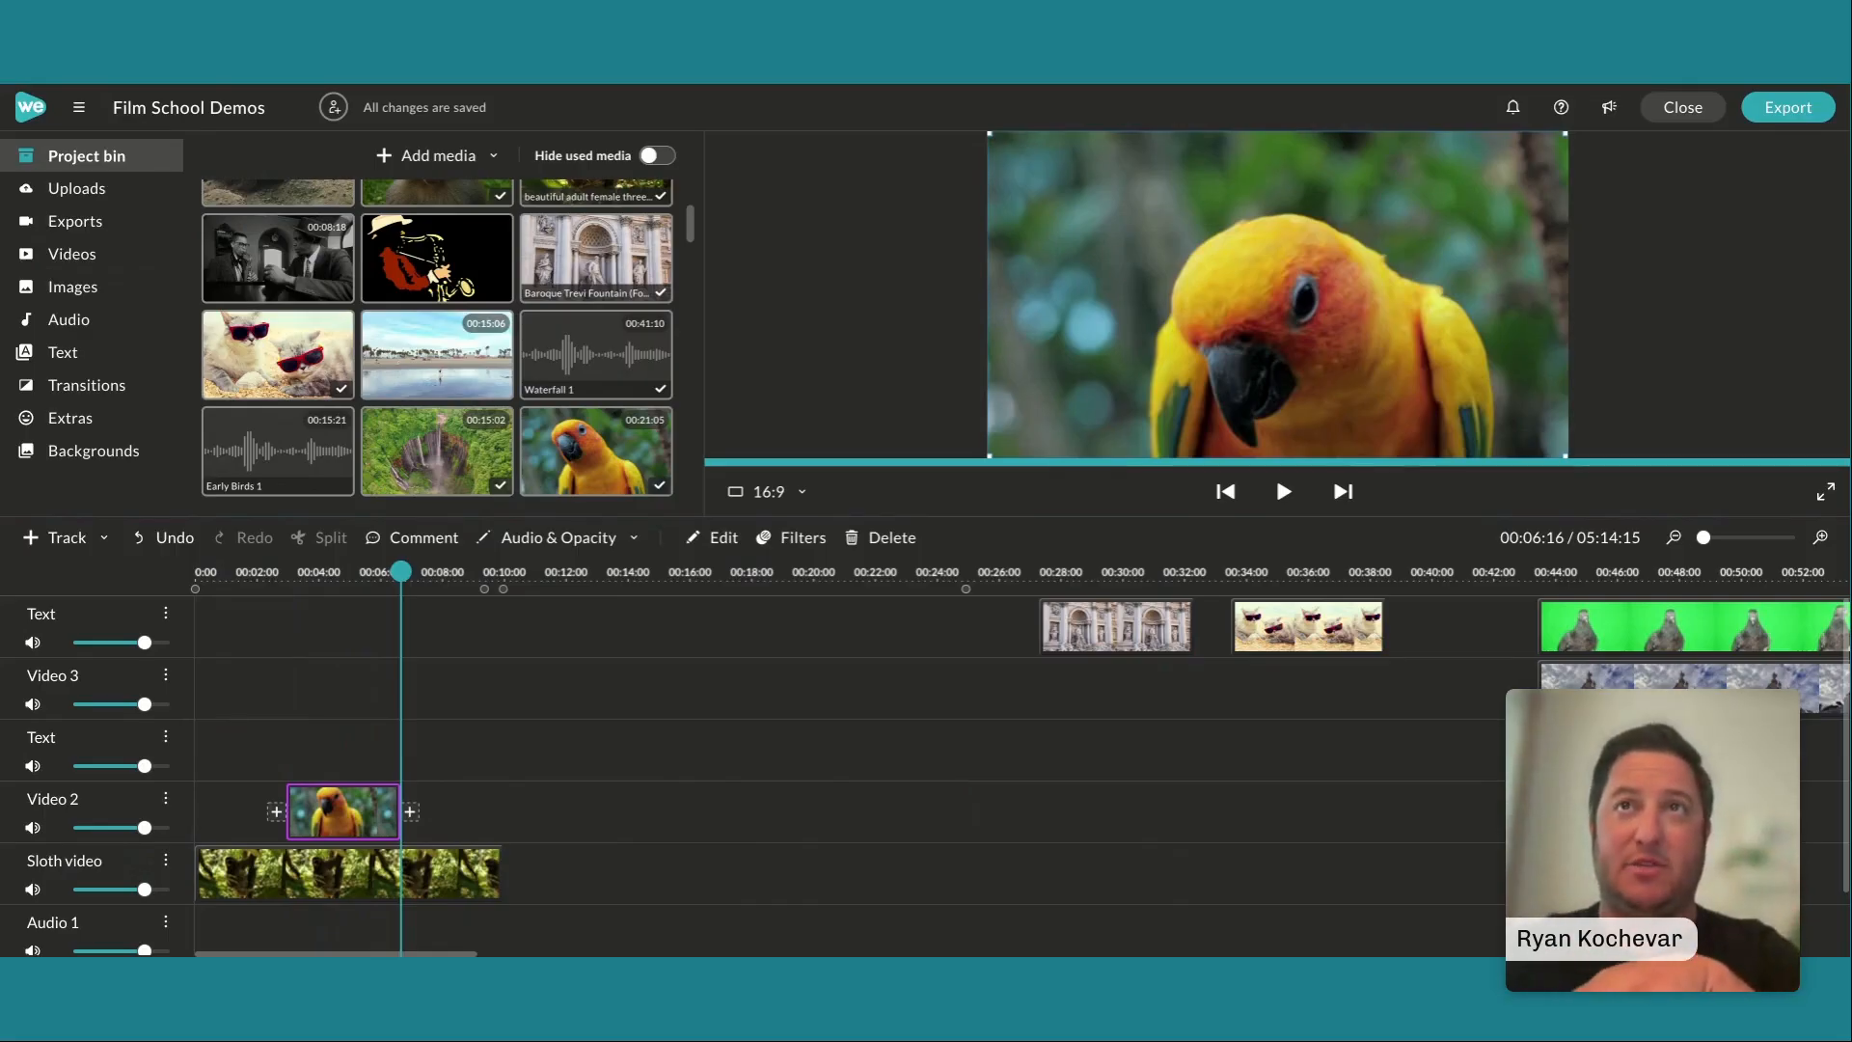
Scale the parrot clip down to a small picture-in-picture in the upper-right part of the sloth footage
left_click_drag(989, 132, 1418, 185)
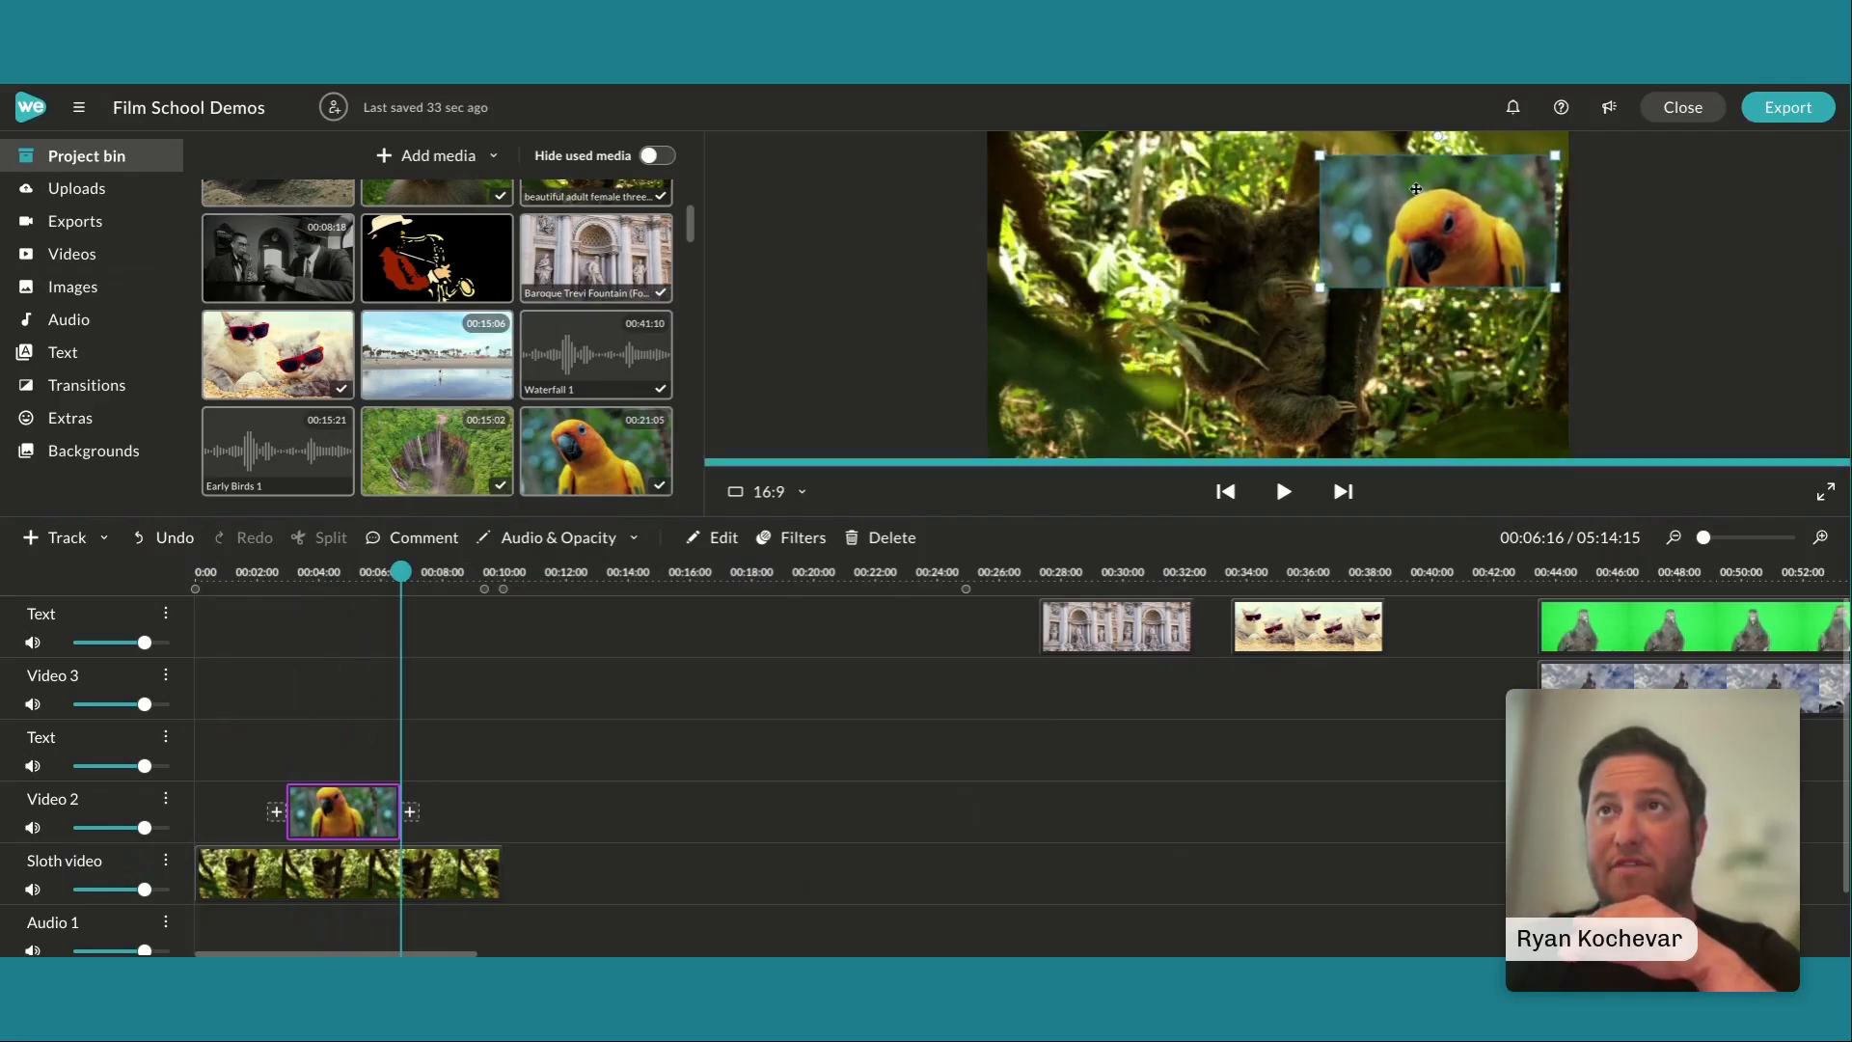
Shrink the parrot overlay slightly more, to a scale of about 0.34, keeping it in the upper-right part of the frame
left_click_drag(1320, 155, 1401, 193)
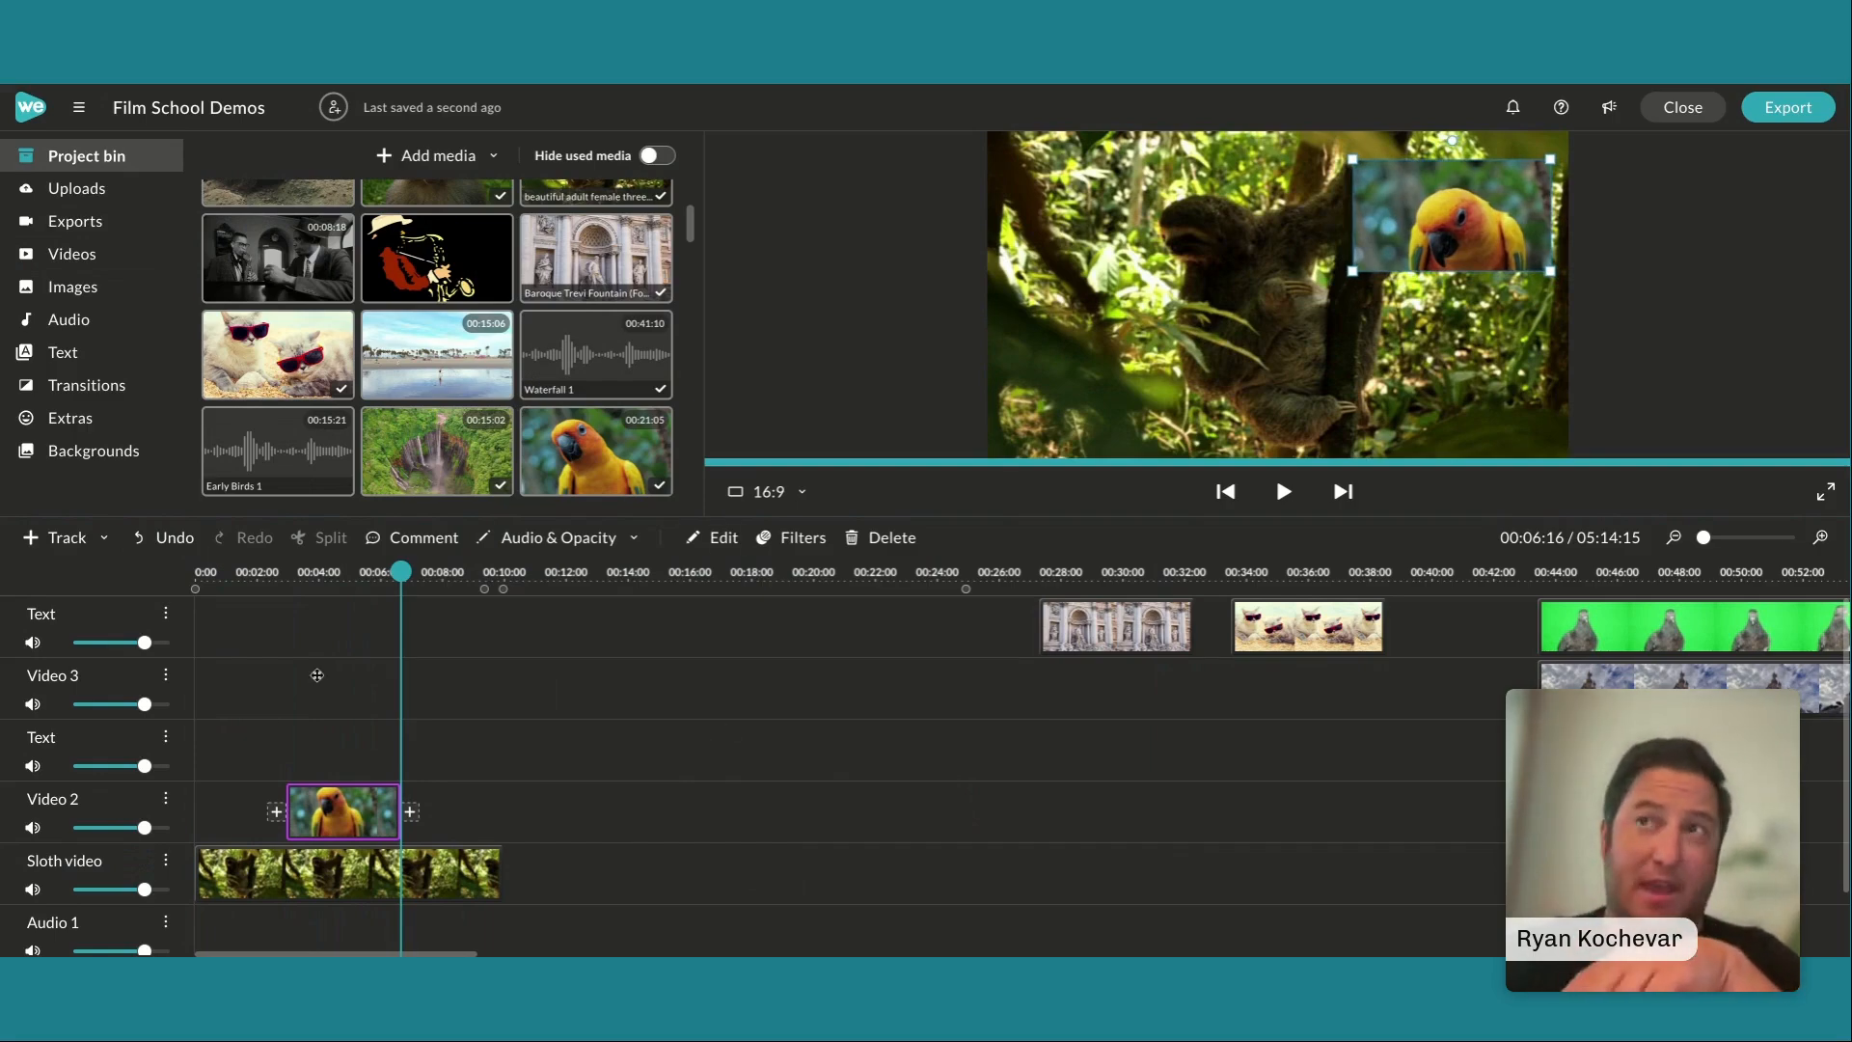
Add the armadillo clip from the project bin to the Video 3 track at 00:04:15 and trim its end to 00:07:17
scroll(315, 340, "up", 3)
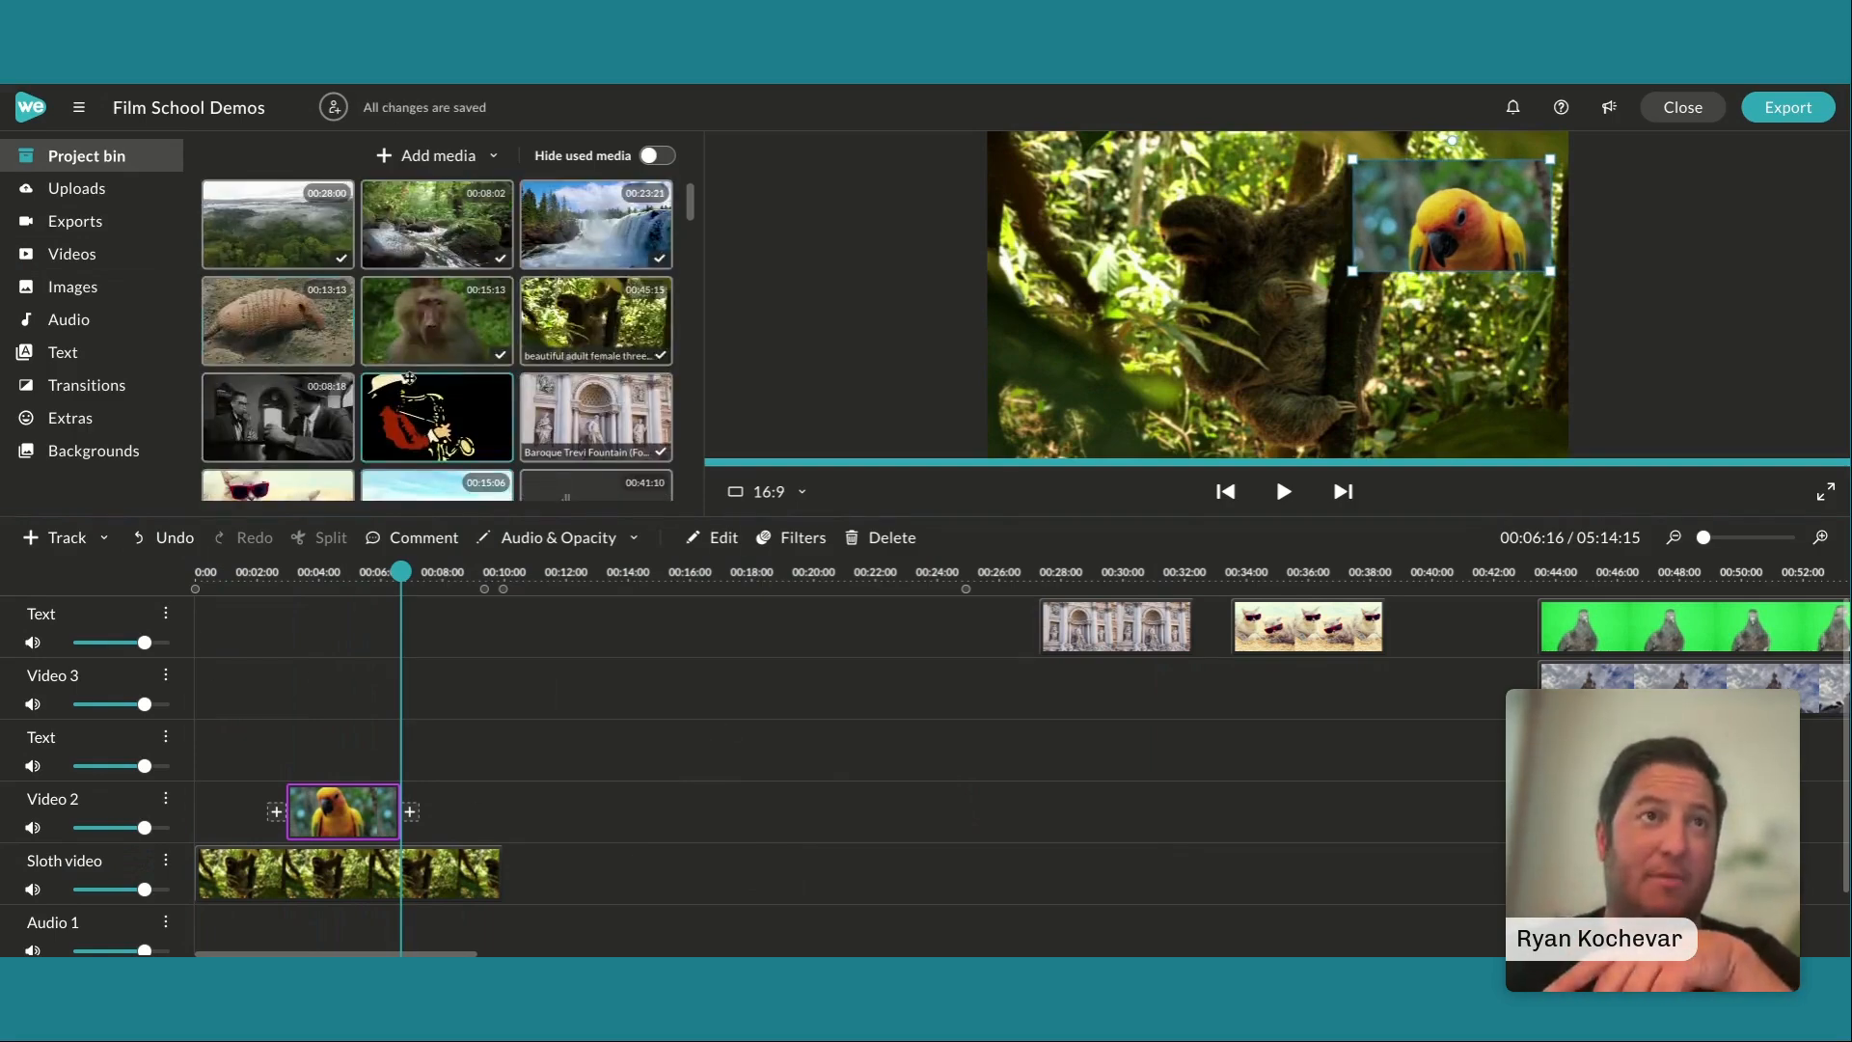
left_click_drag(314, 340, 360, 674)
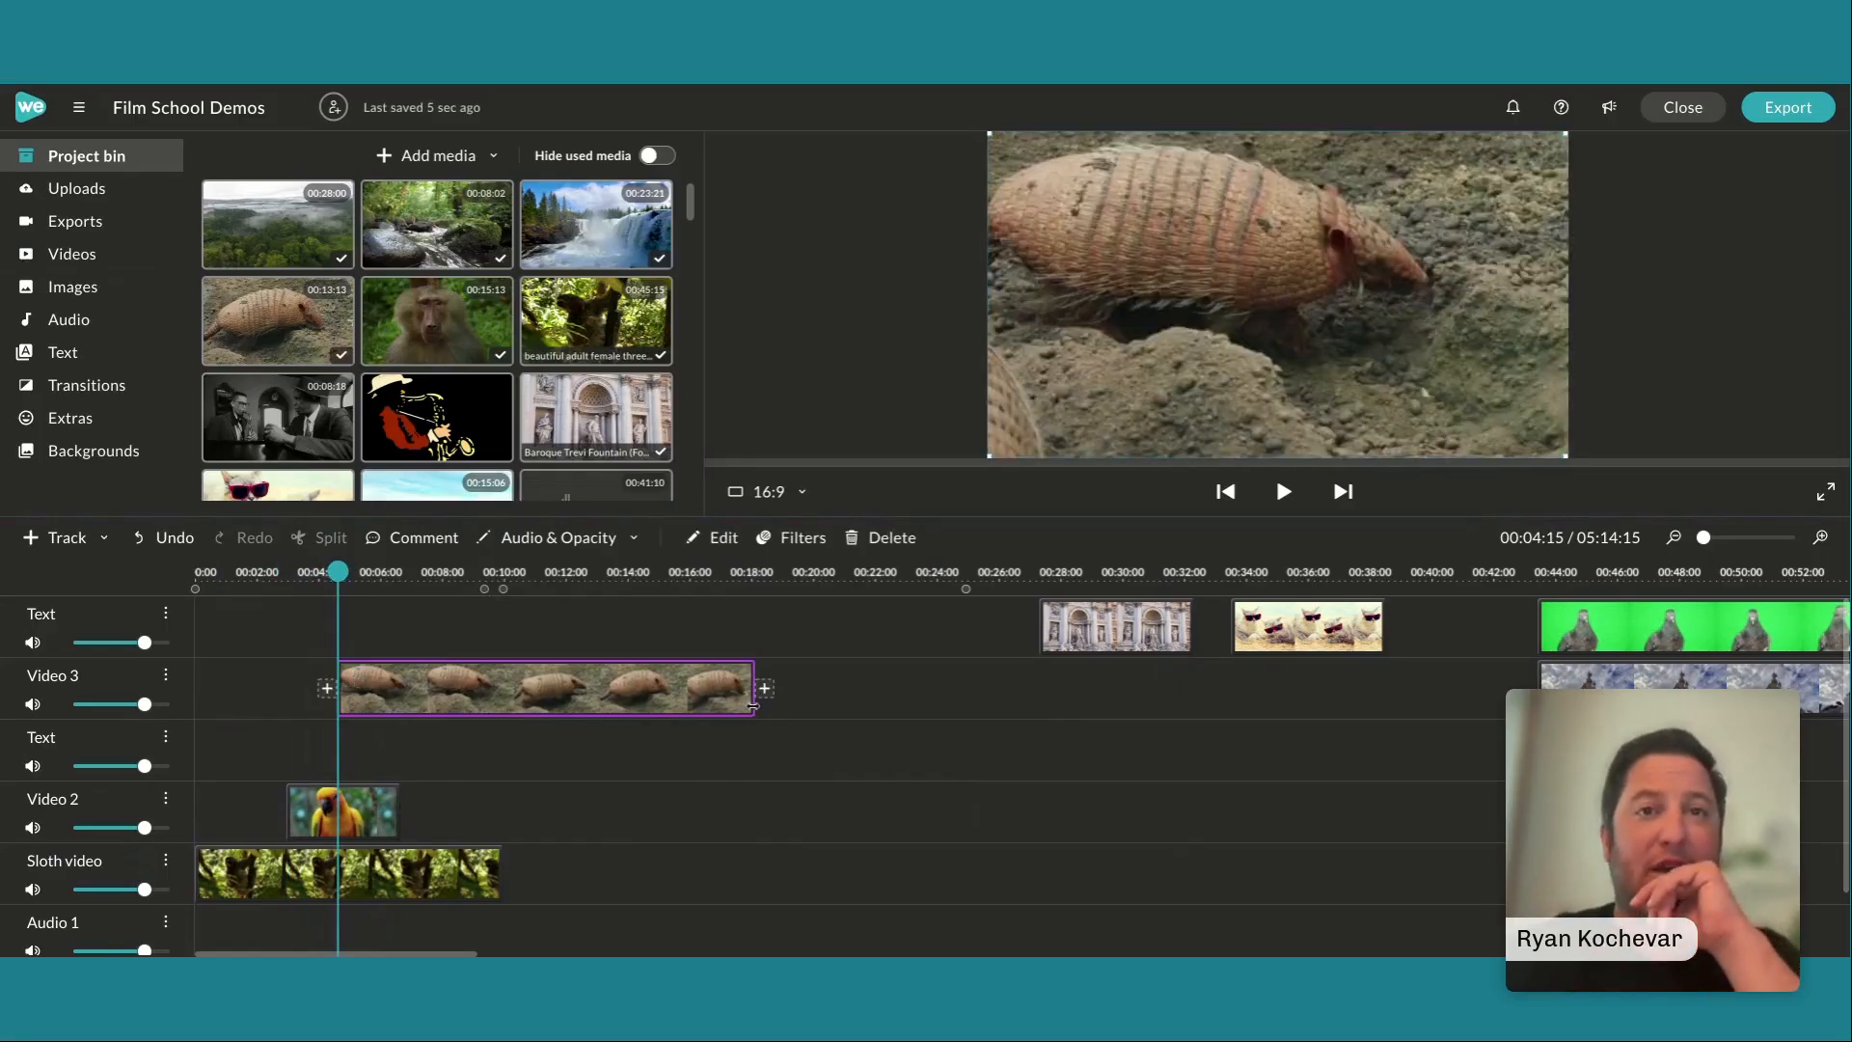
left_click_drag(753, 705, 428, 695)
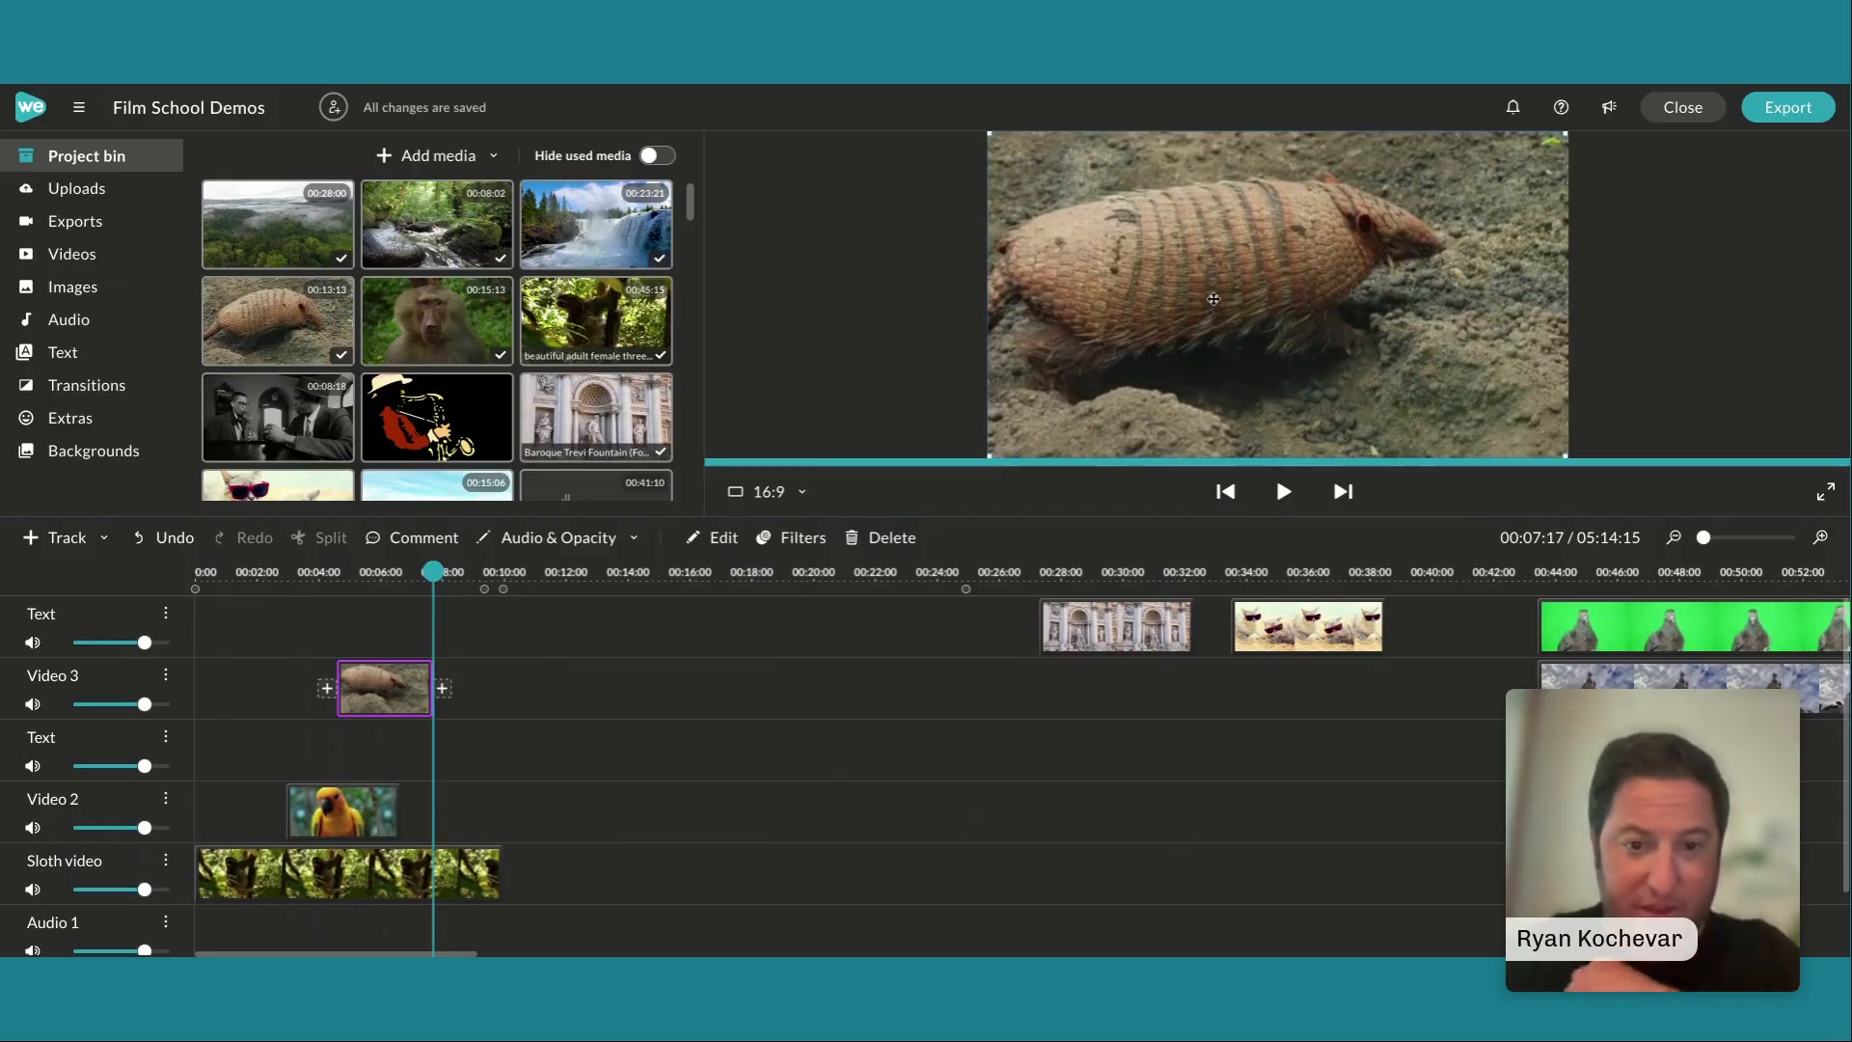
Scale the armadillo clip down to about 0.39 and position it in the frame's lower-right area, at about X 1134, Y 613
double_click(393, 662)
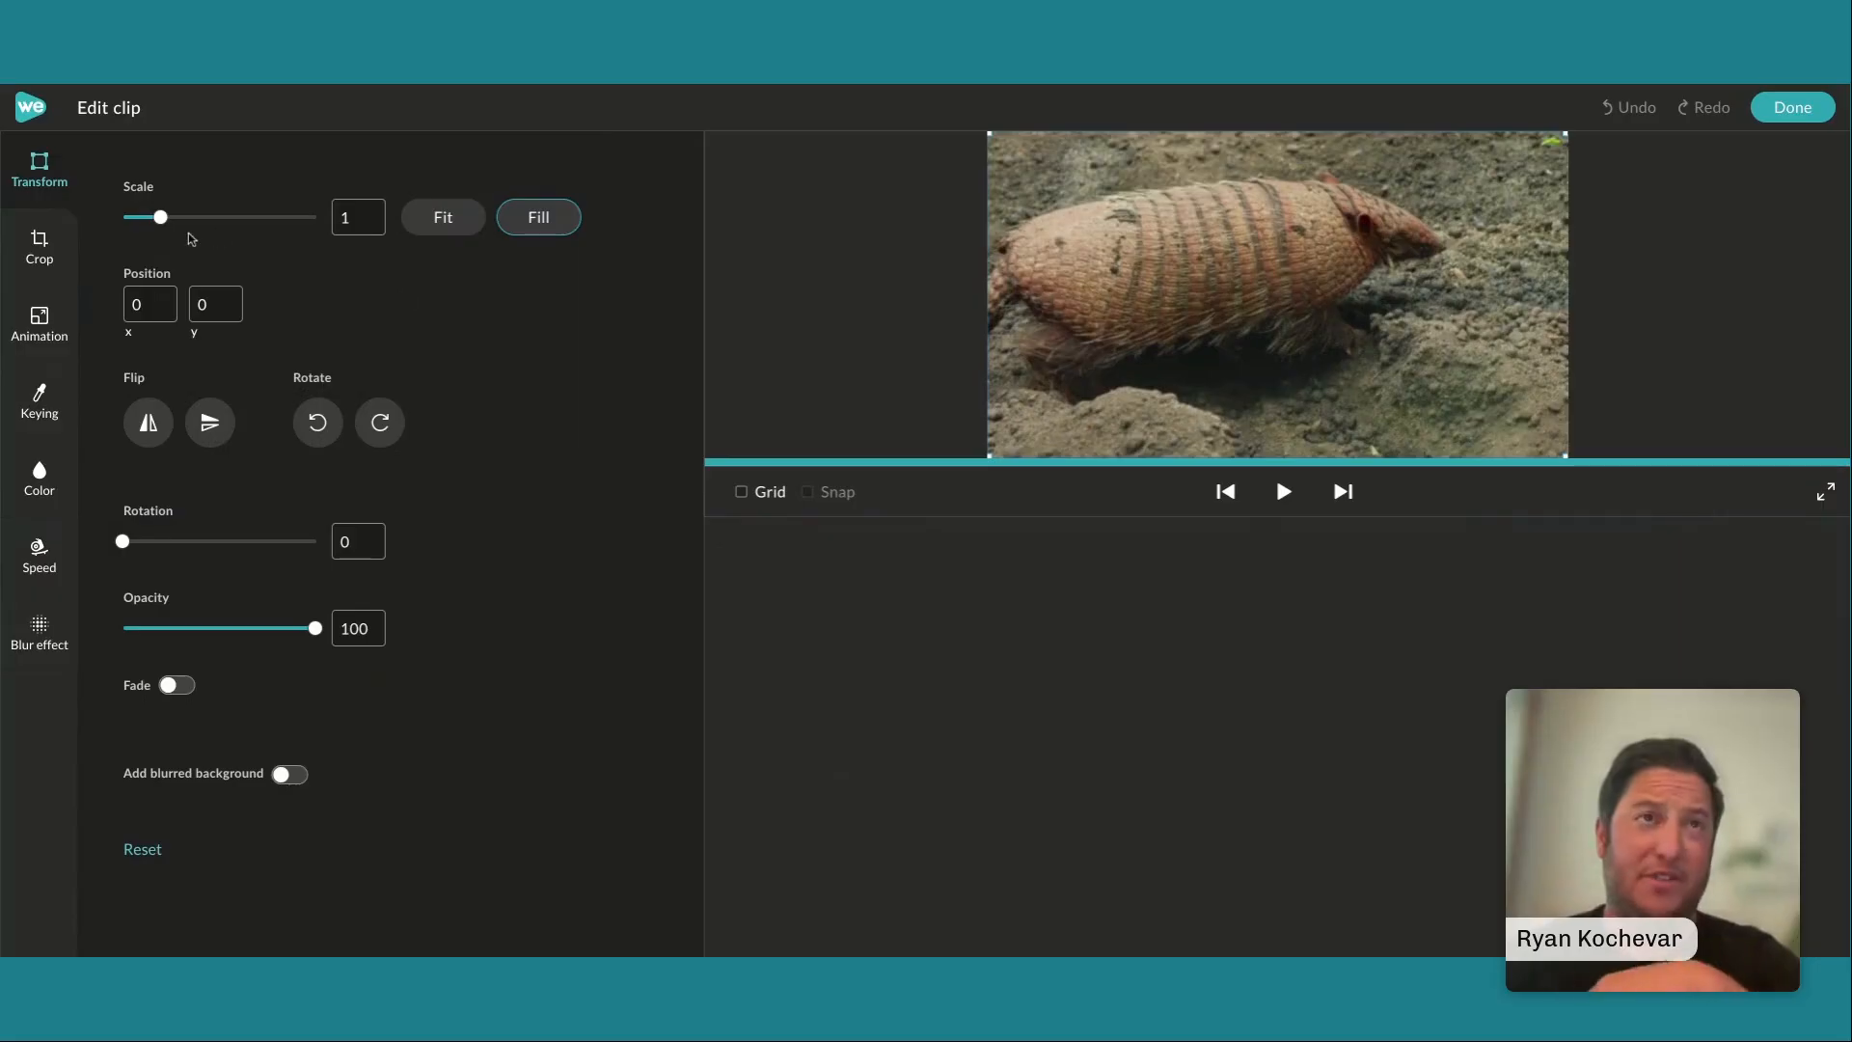
mouse_move(169, 220)
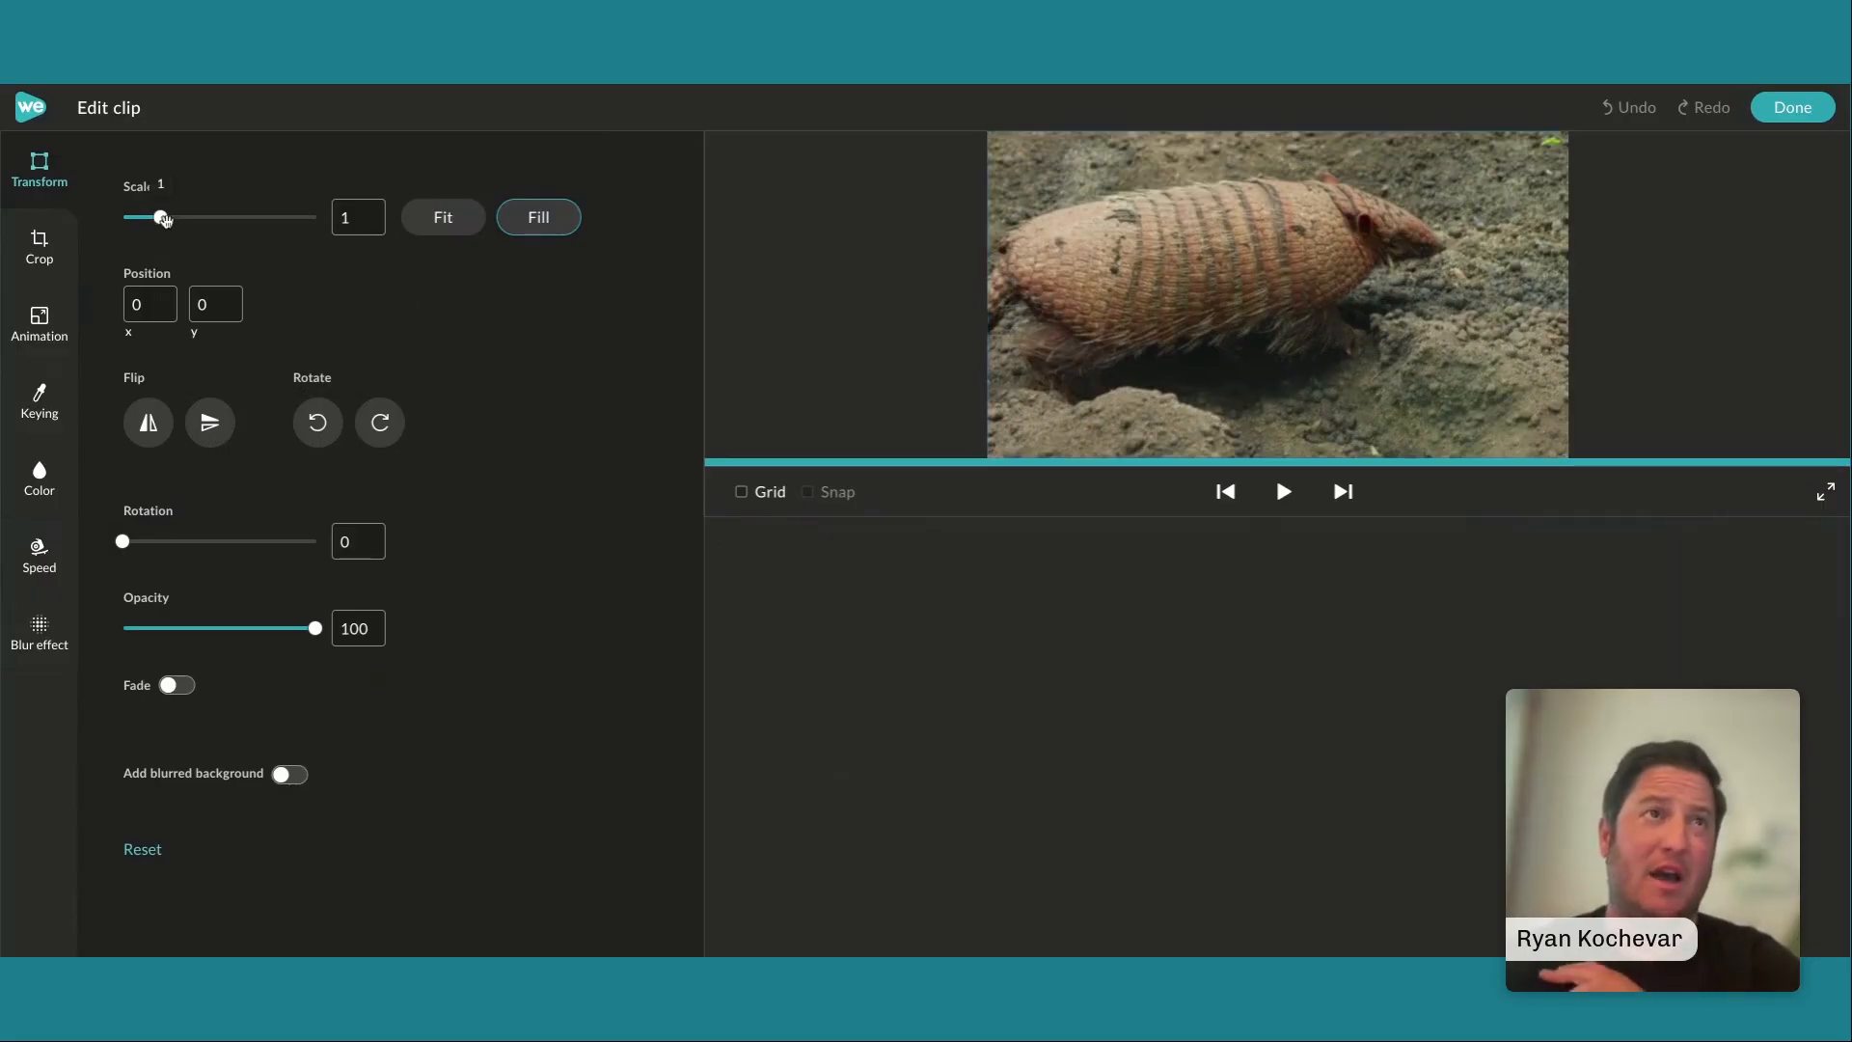
left_click_drag(166, 219, 151, 220)
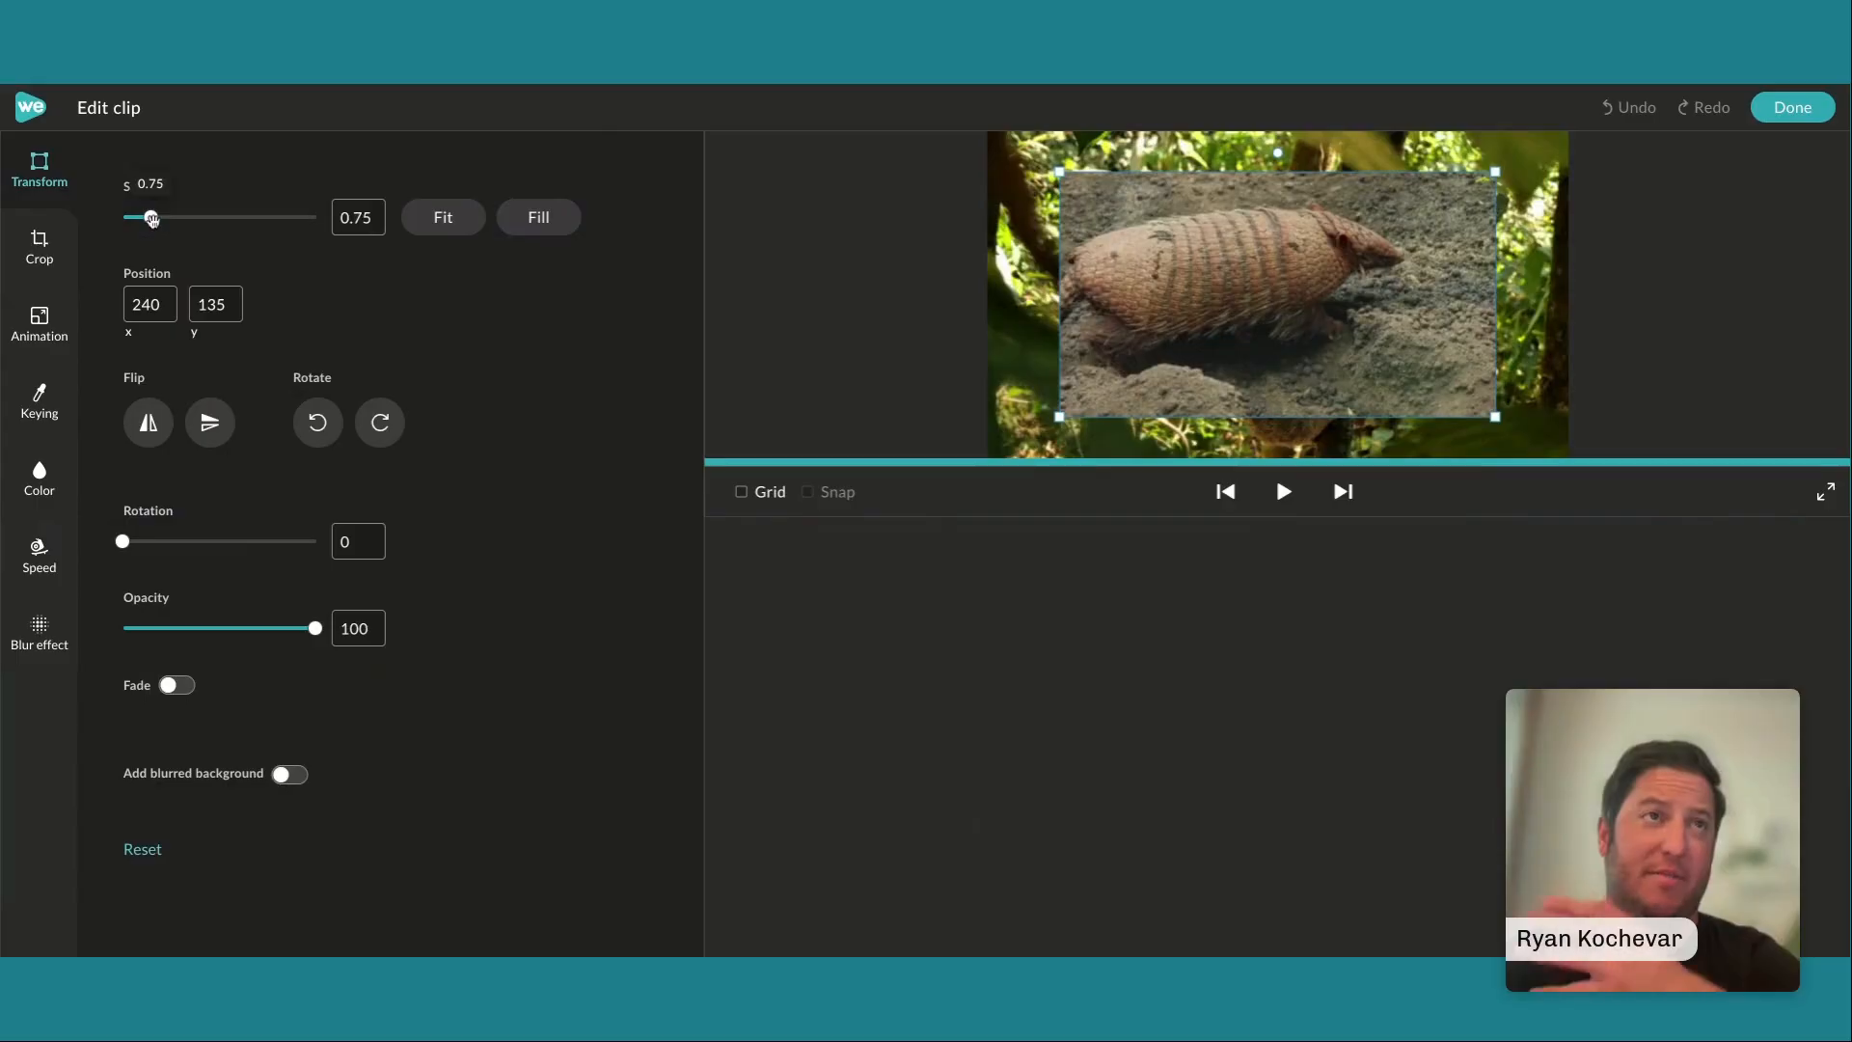
left_click_drag(151, 219, 137, 218)
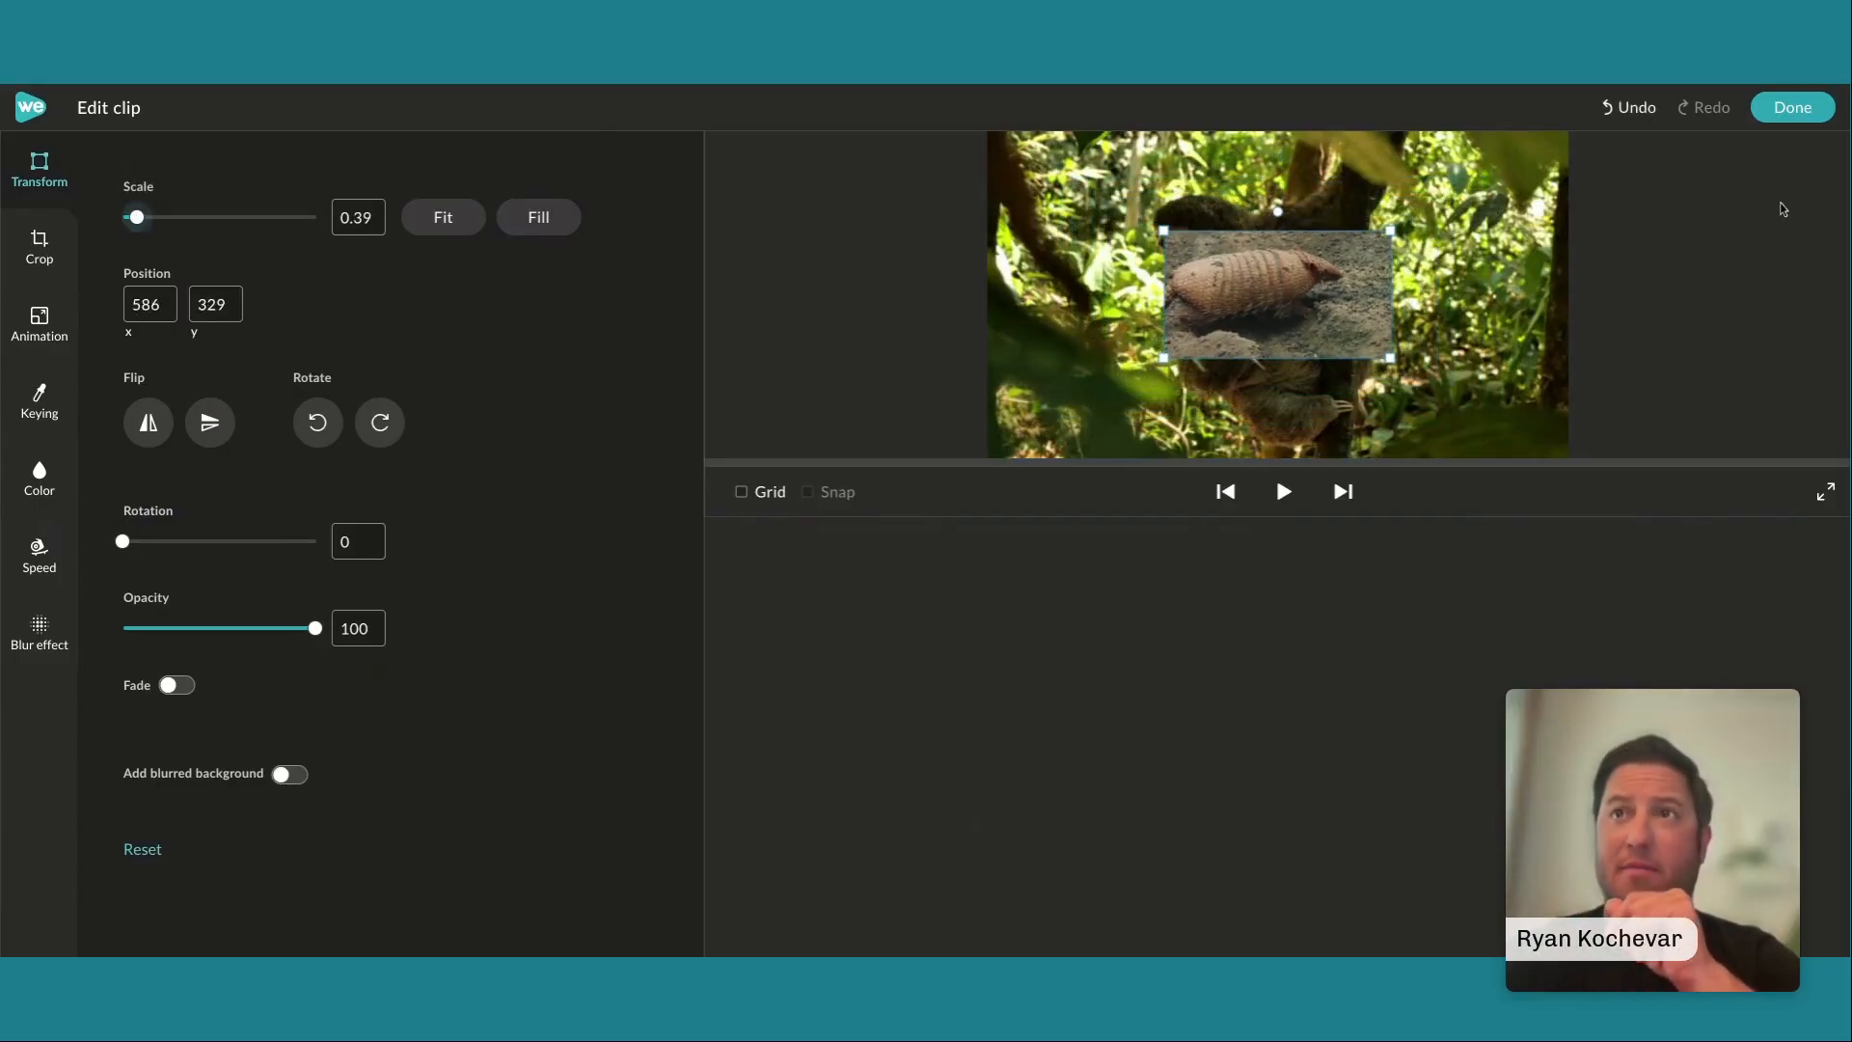
left_click_drag(1289, 286, 1397, 331)
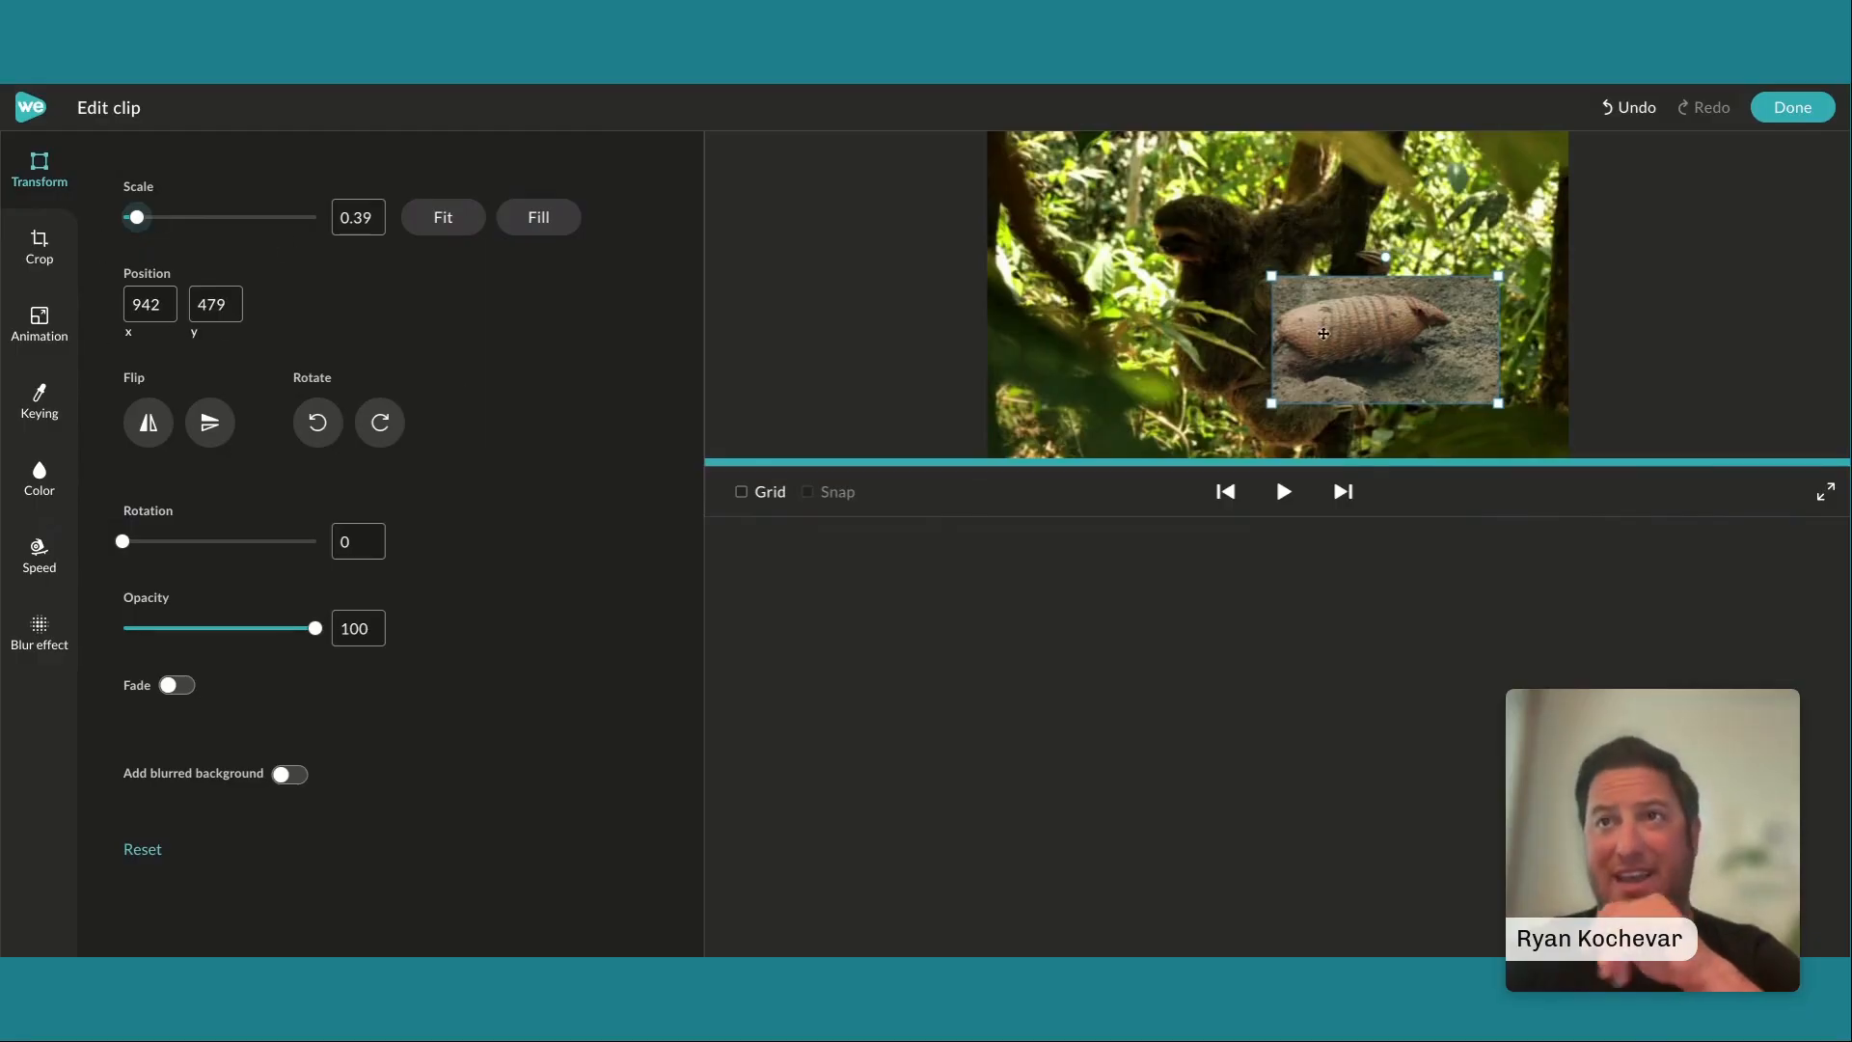
left_click_drag(1342, 341, 1395, 373)
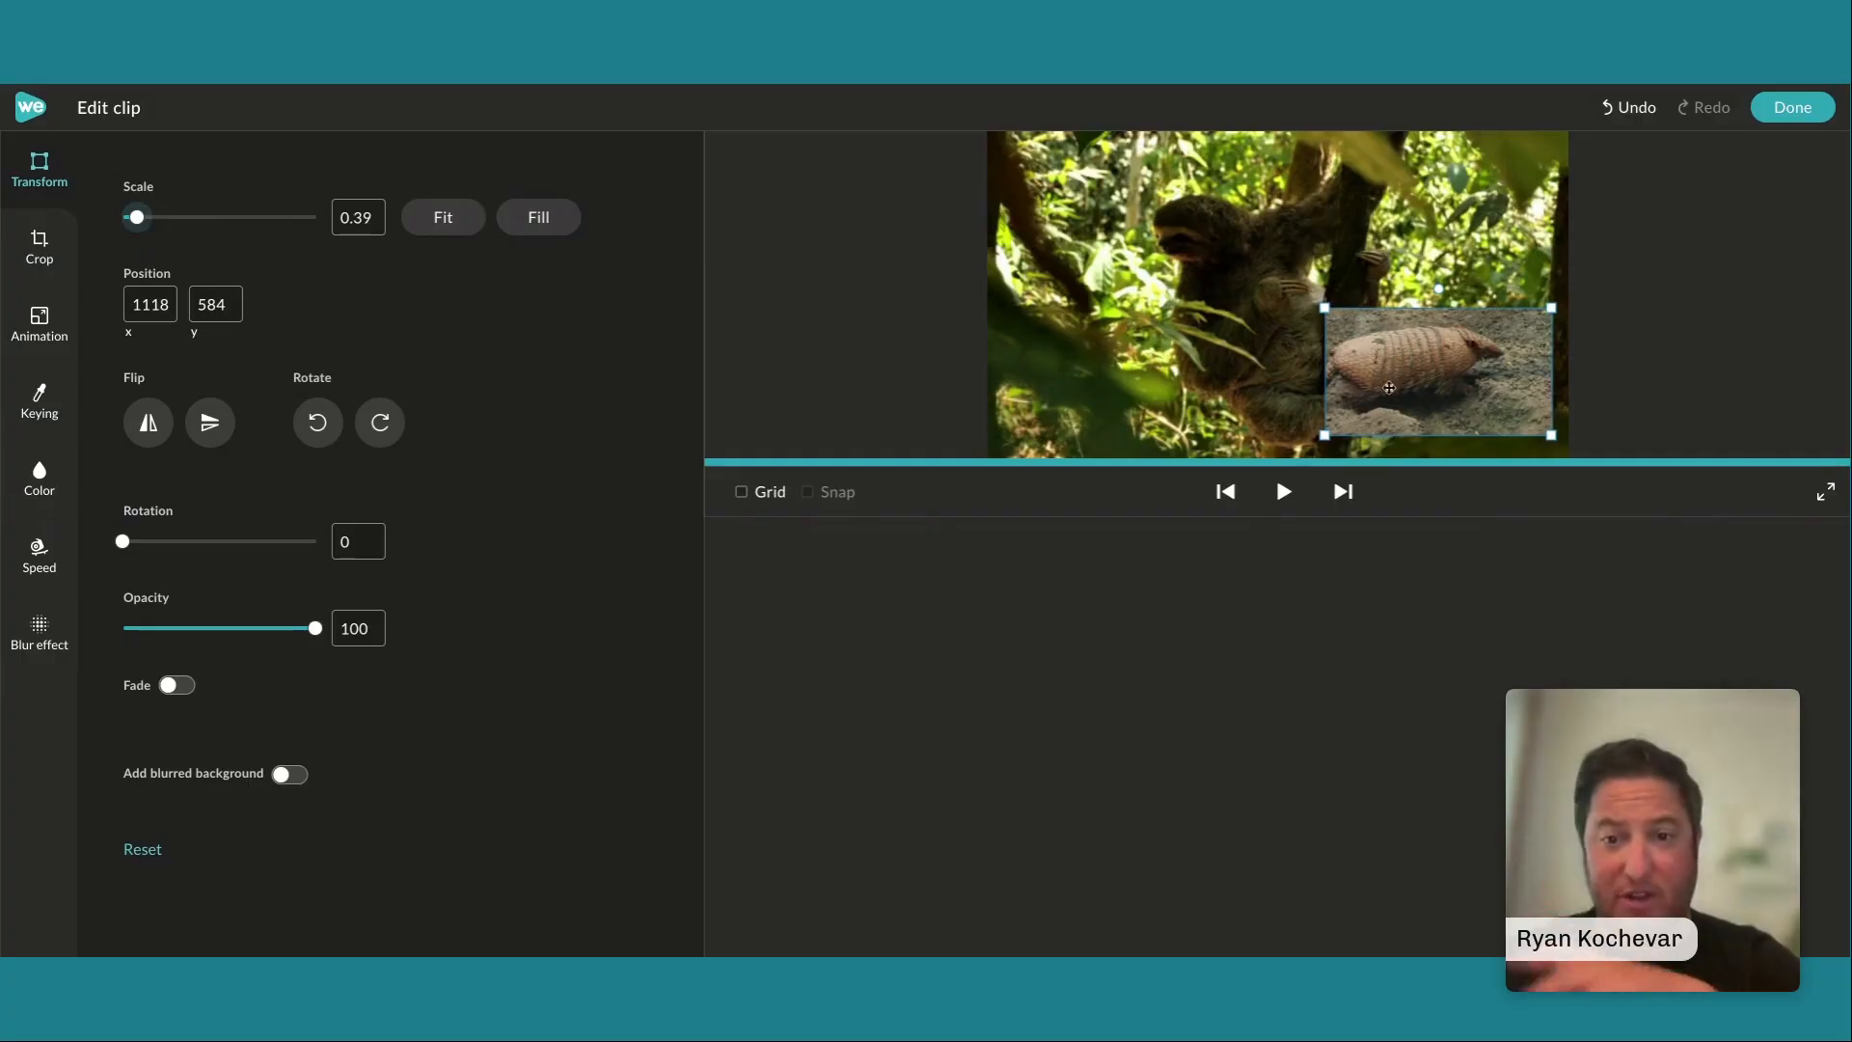
left_click_drag(1393, 363, 1407, 370)
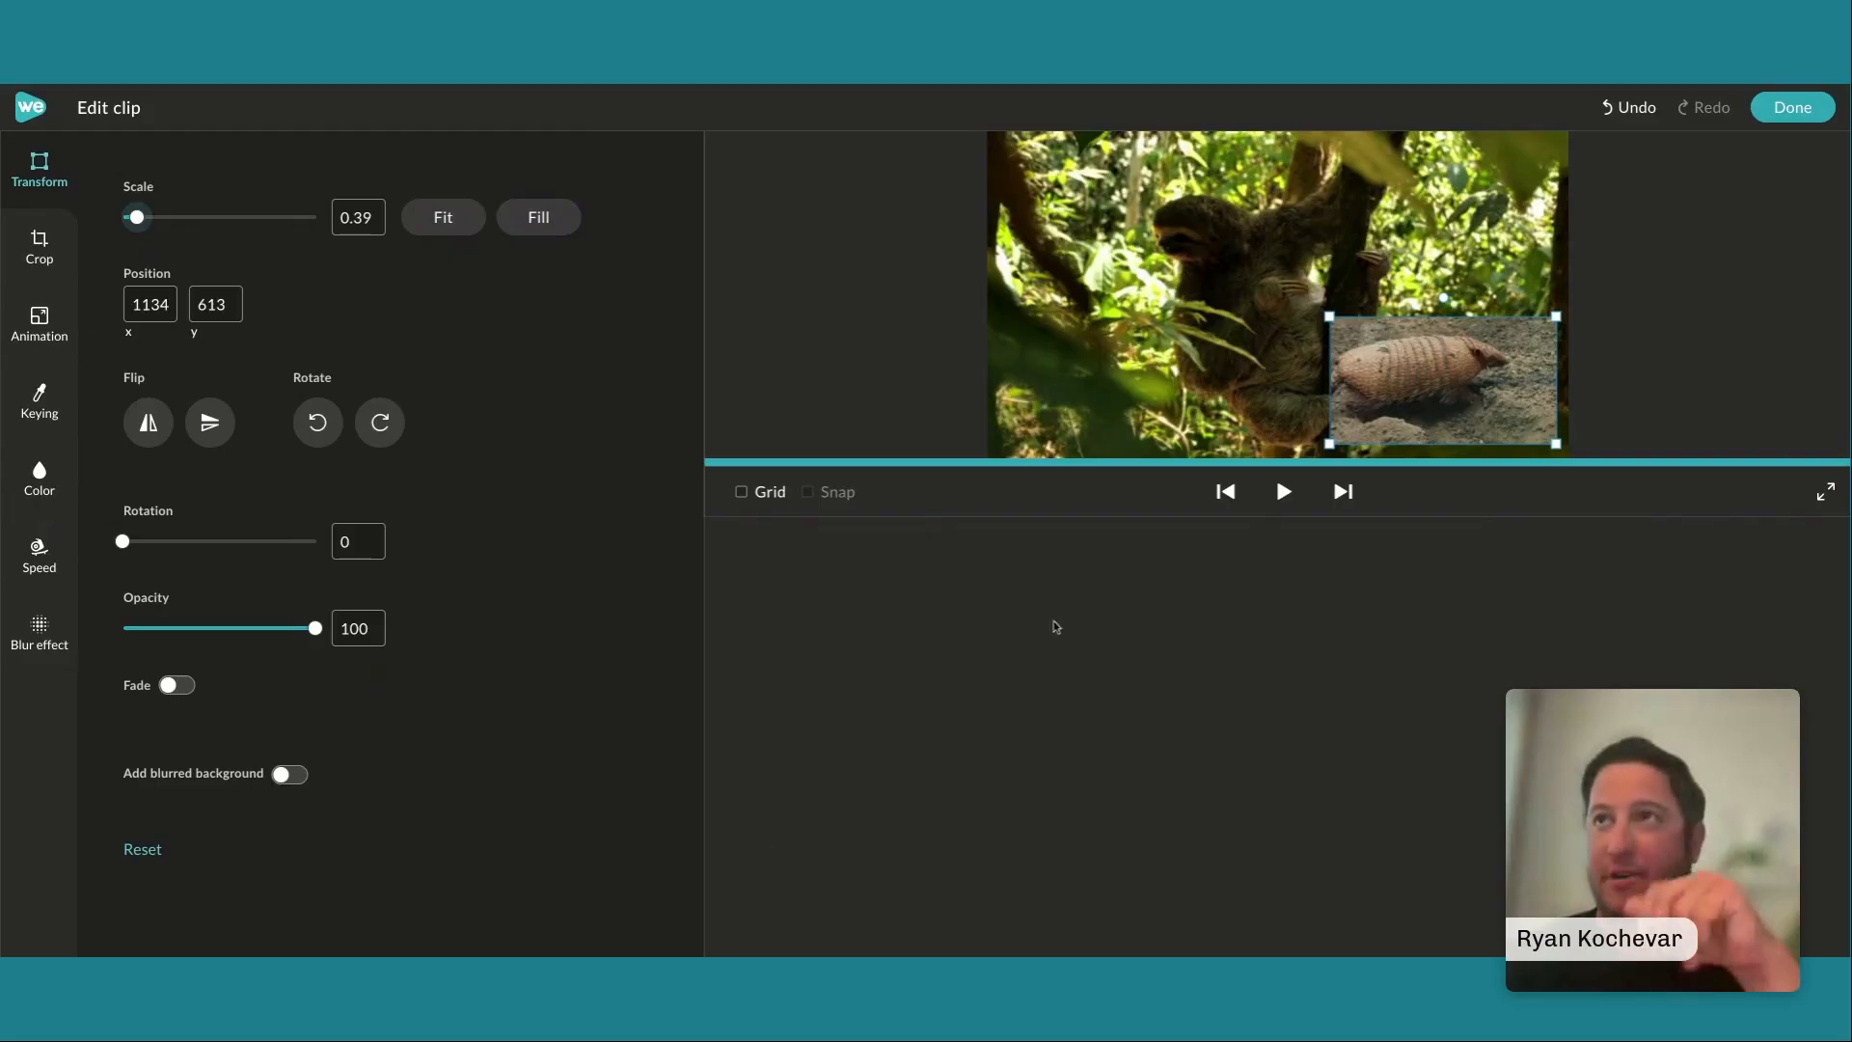
left_click(1795, 109)
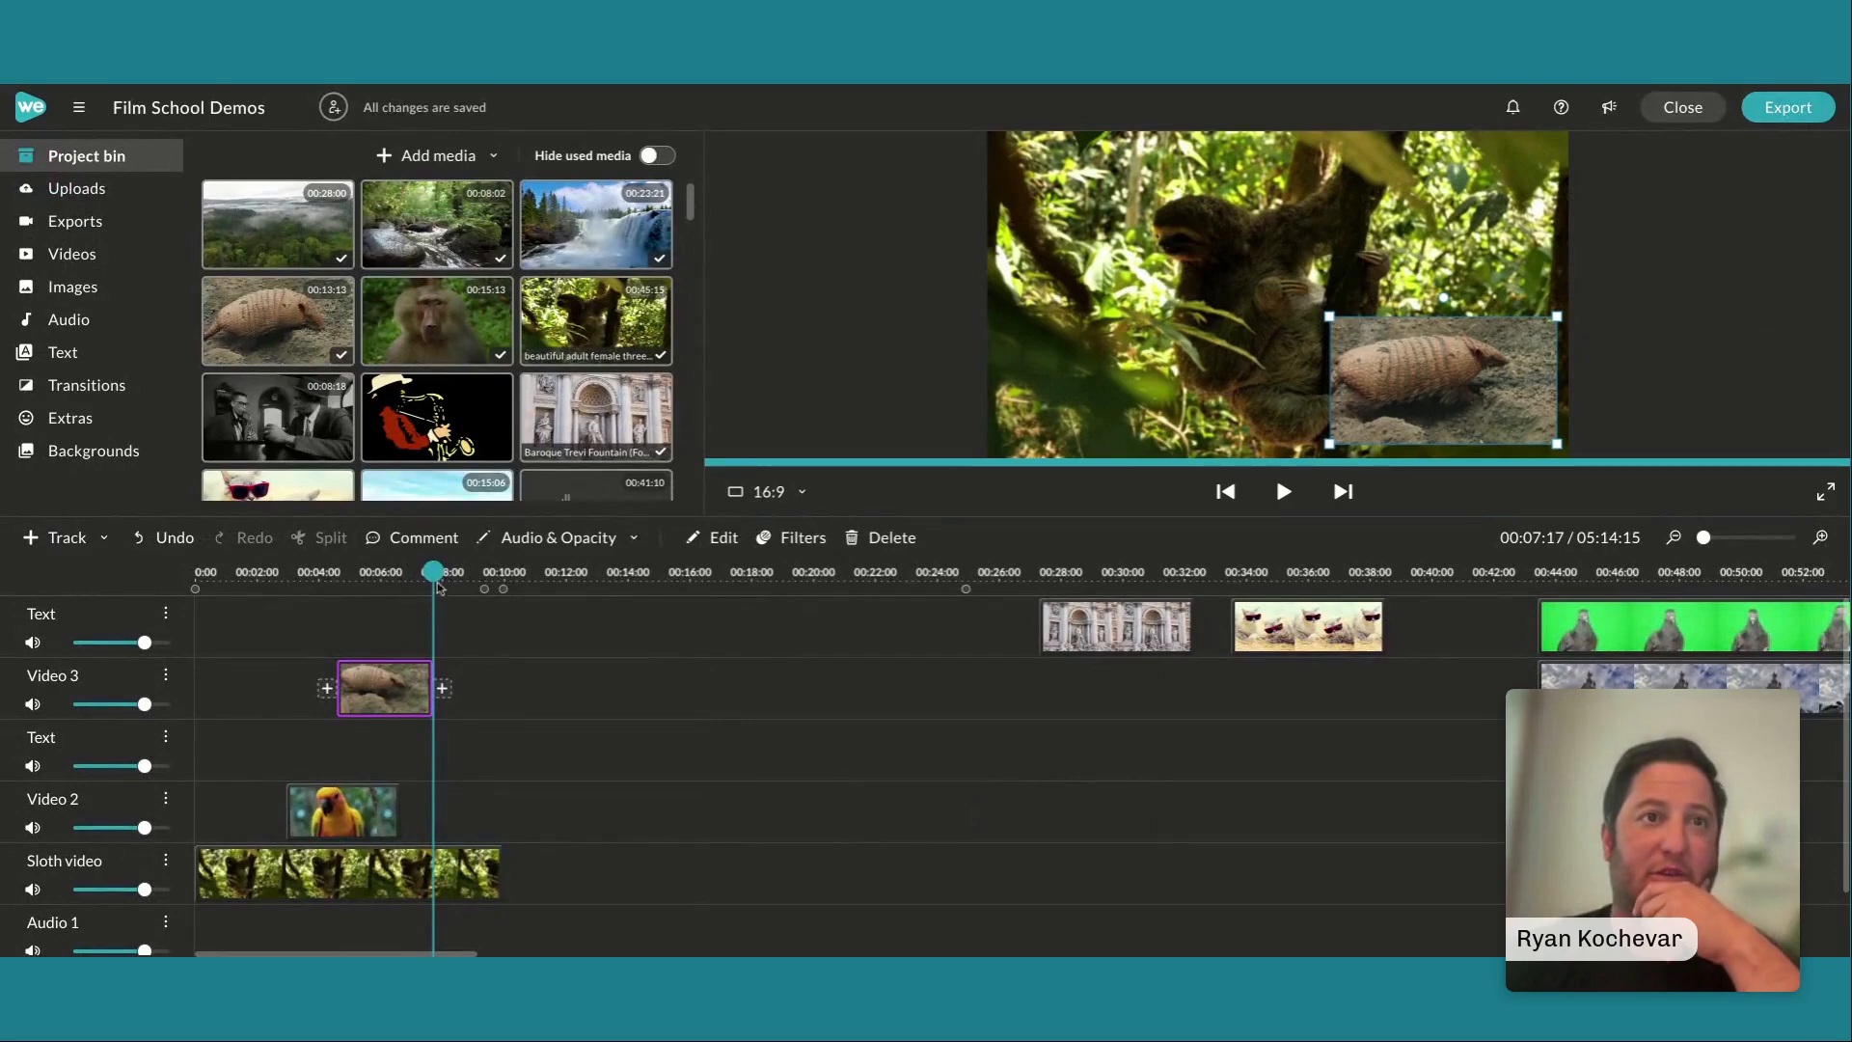
At about 00:05:04, where both overlays show, open the parrot clip's transform settings to check its scale
left_click_drag(439, 589, 354, 611)
left_click(384, 687)
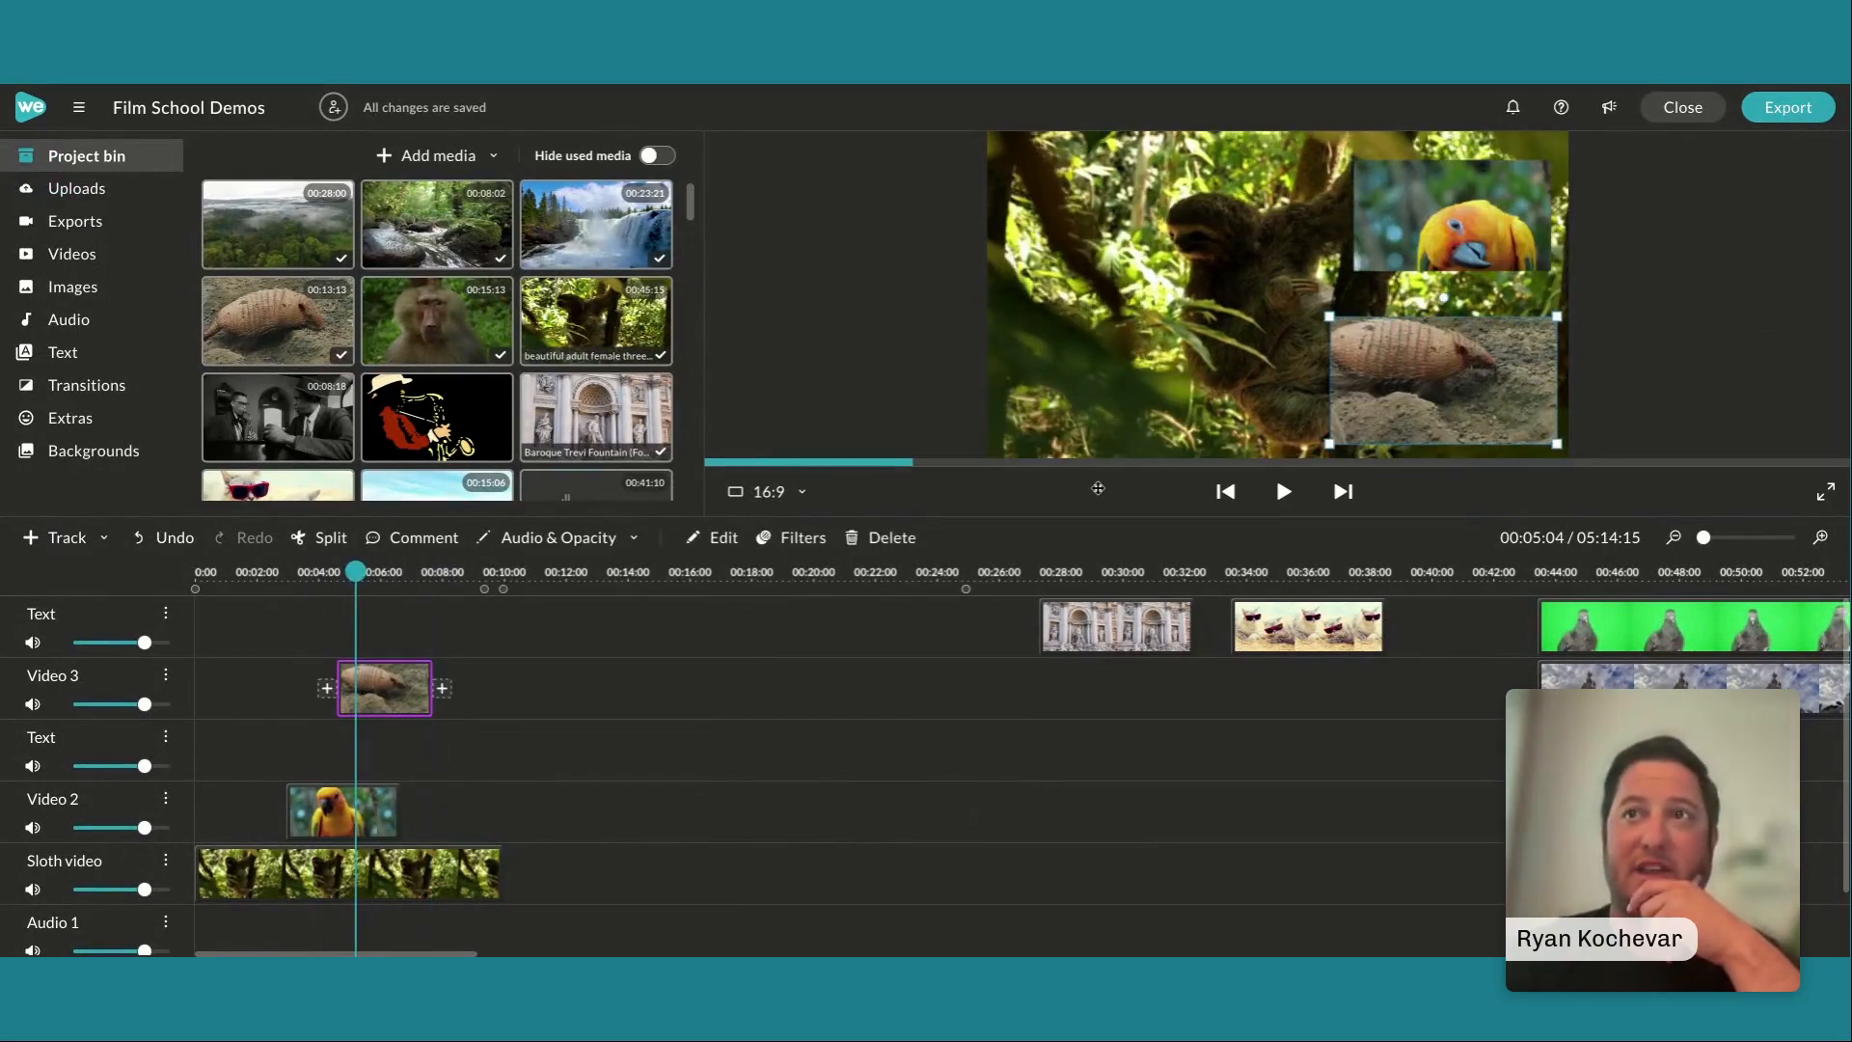
left_click(1440, 231)
double_click(1439, 232)
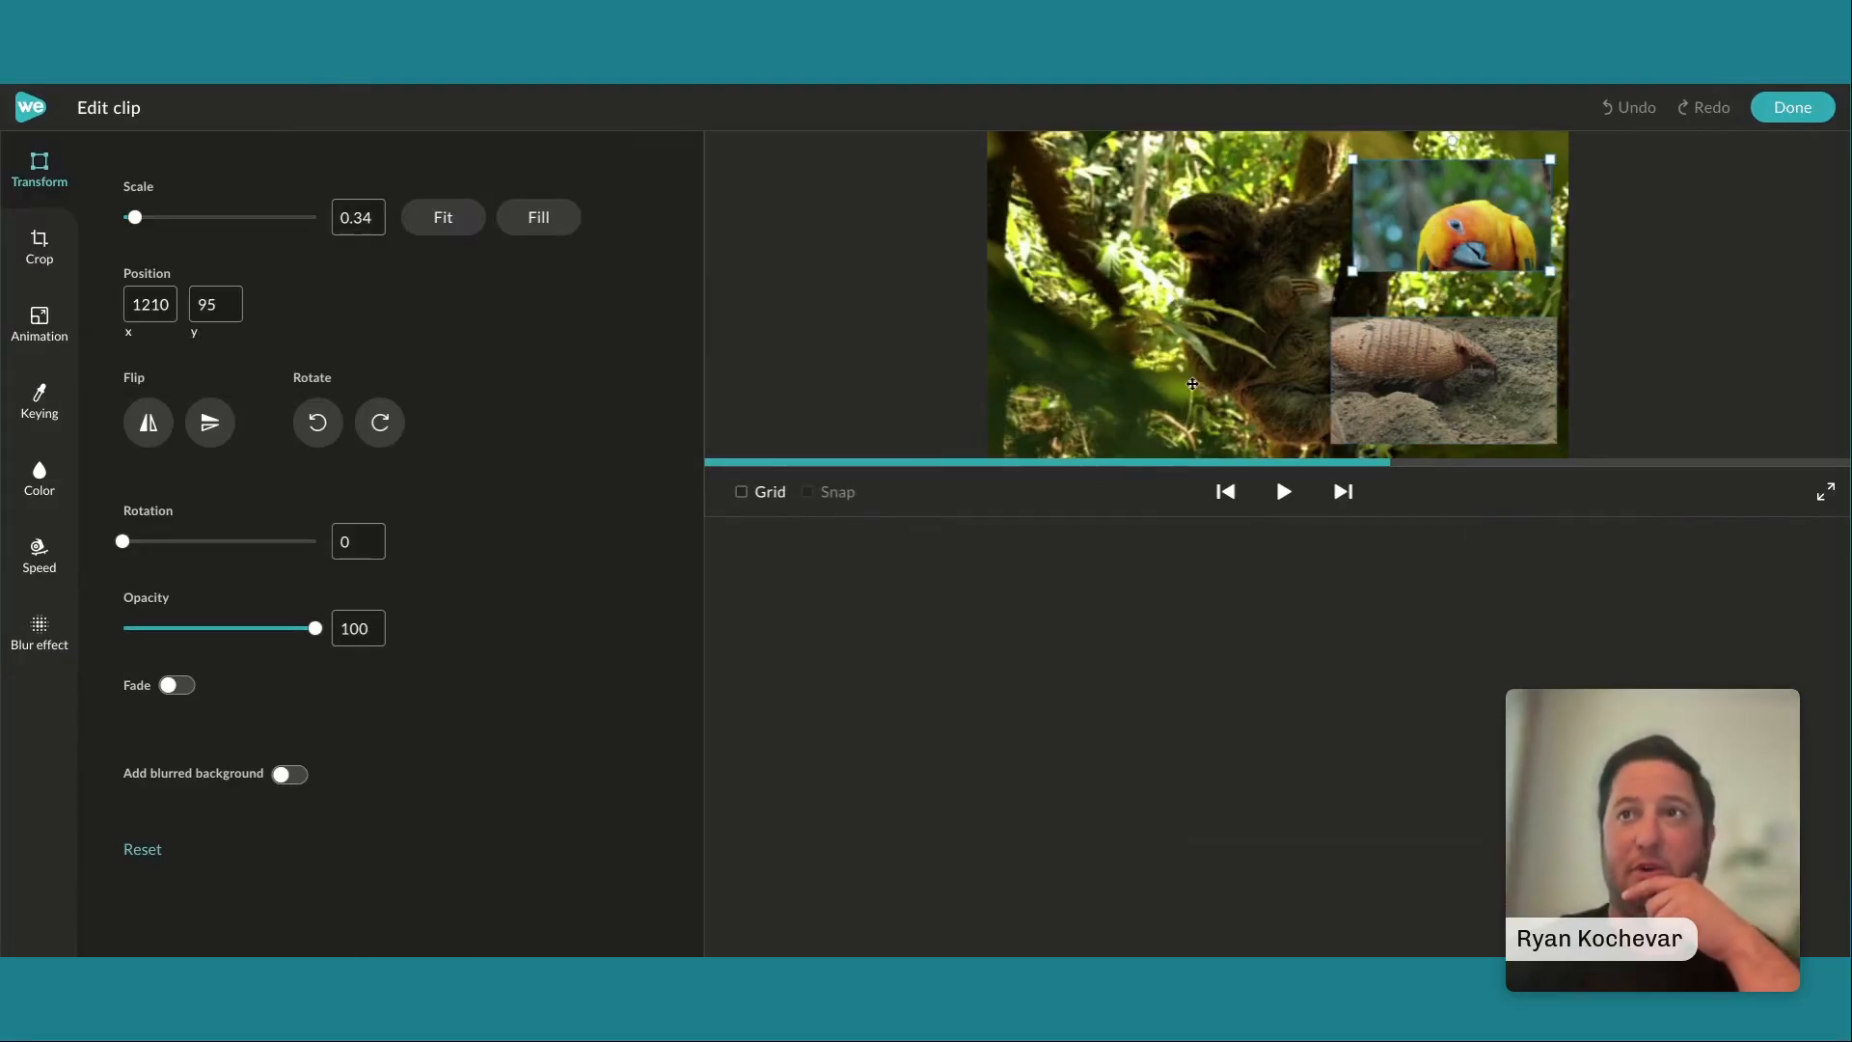
Set the armadillo clip's scale to 0.34 and move it to the frame's lower-left area, at about X 89, Y 649
left_click(1425, 395)
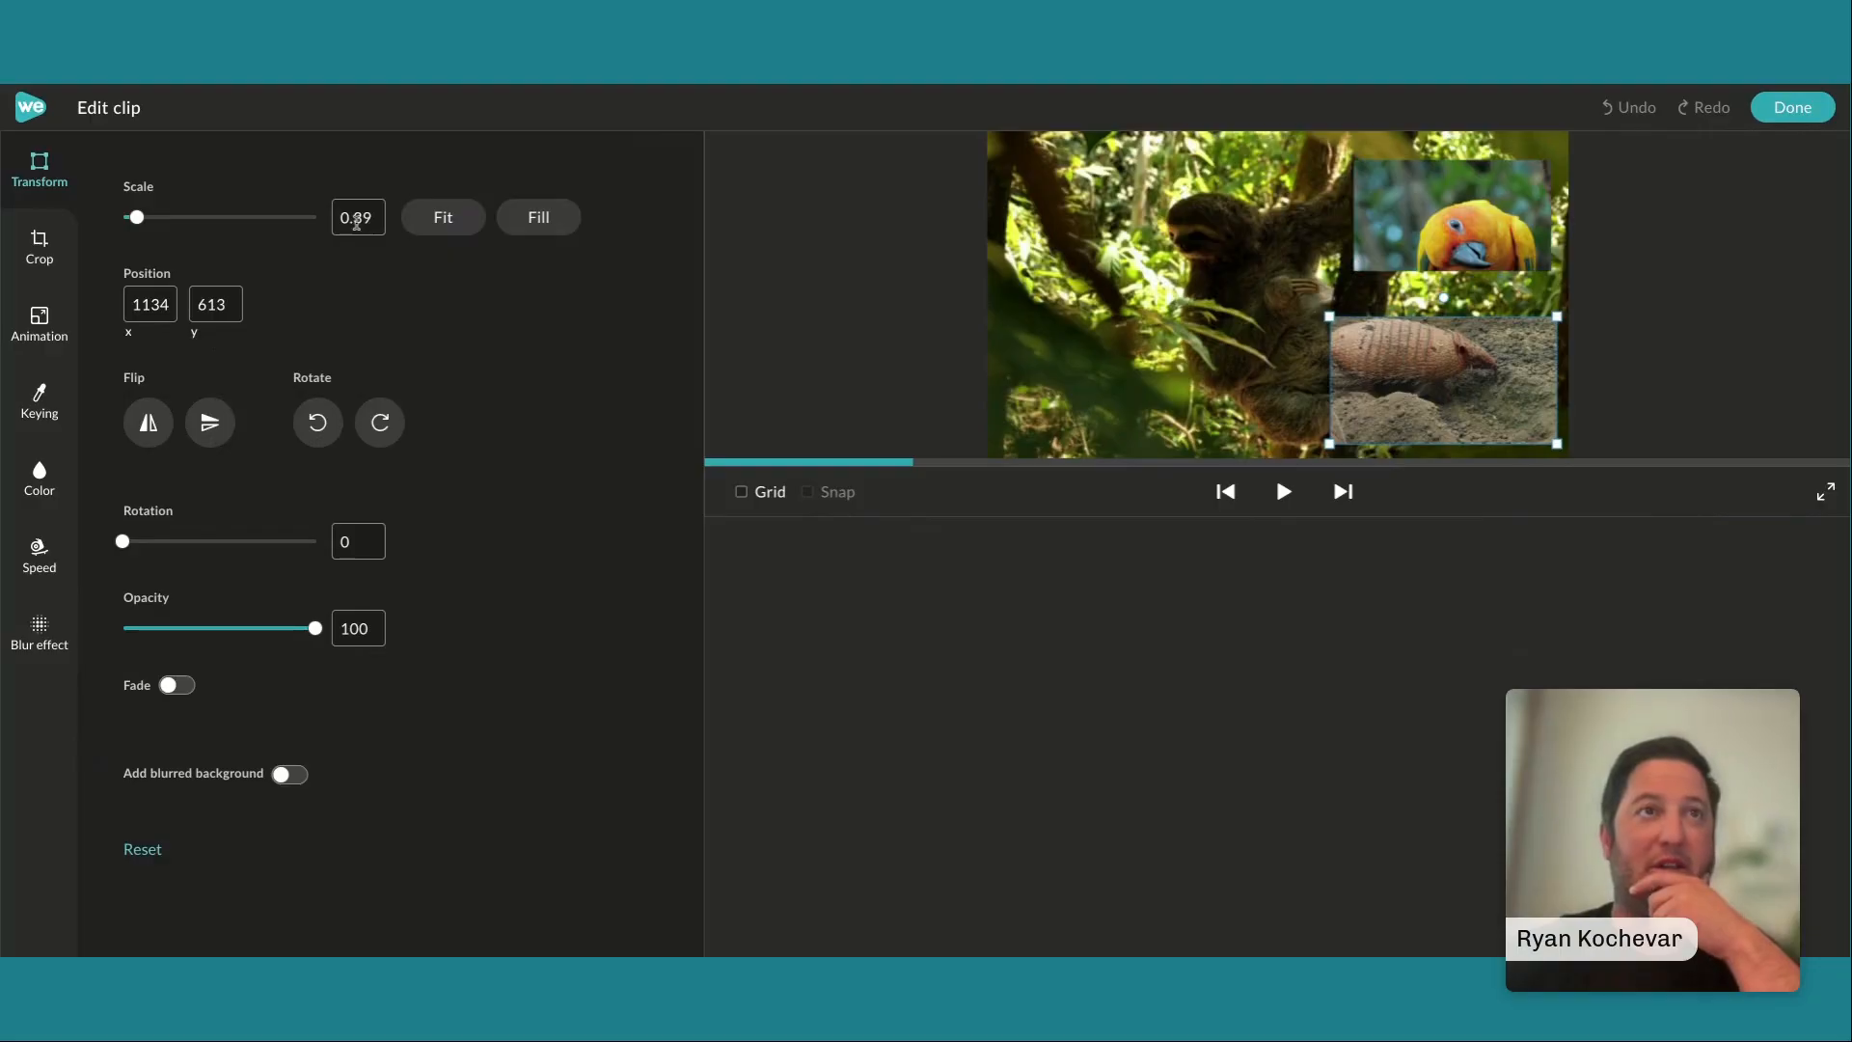
key("BackSpace")
type("4")
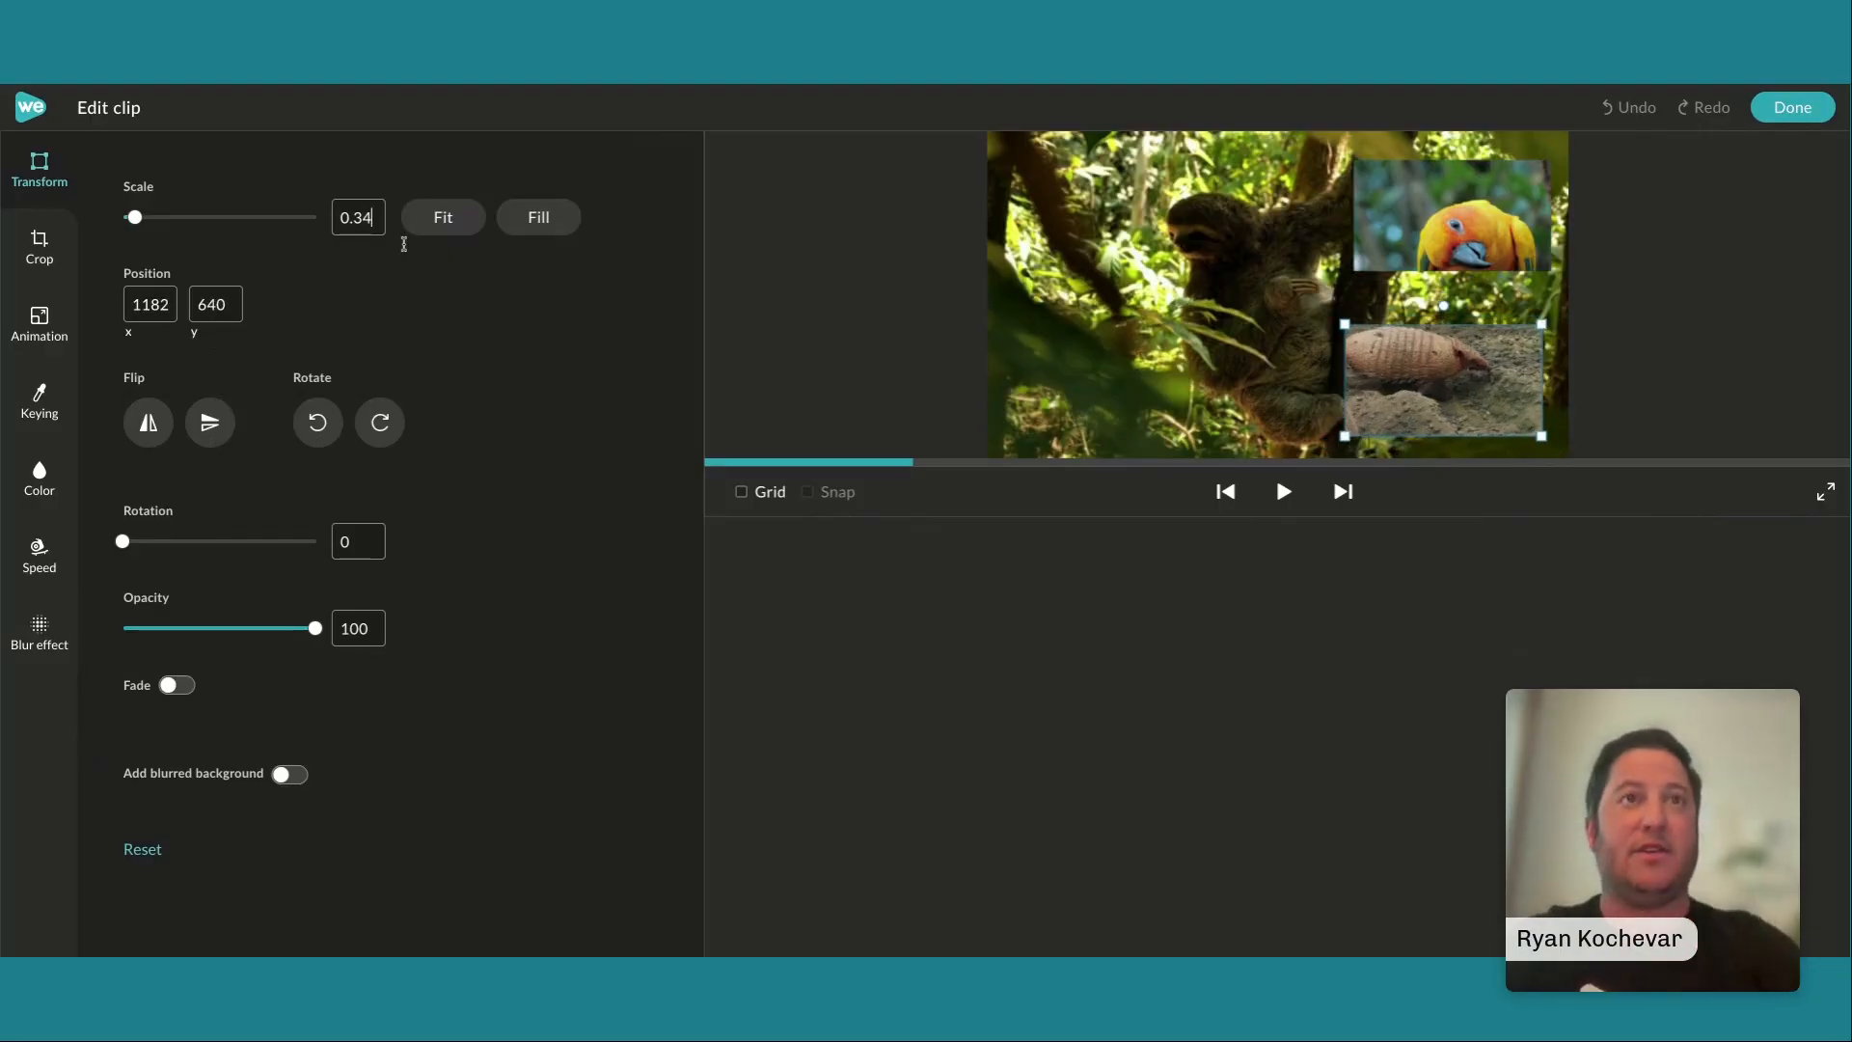
left_click_drag(1437, 363, 1104, 366)
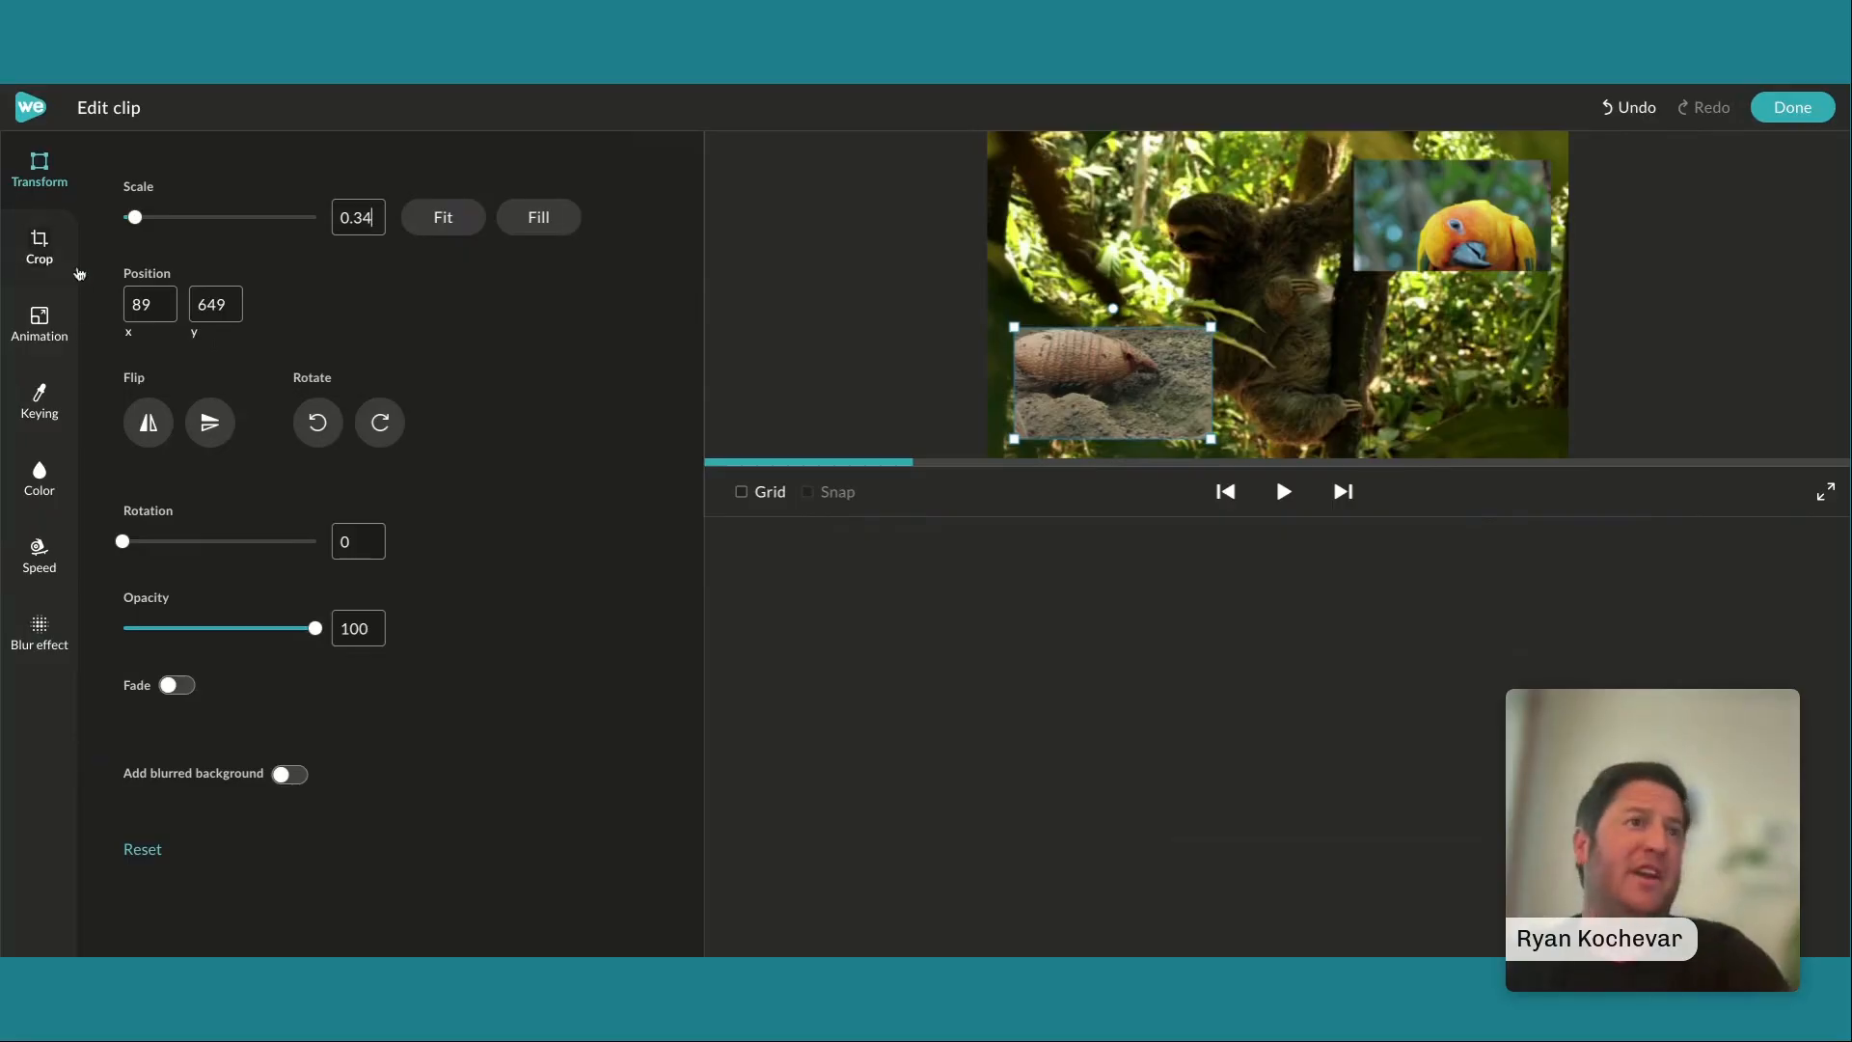
left_click(1792, 107)
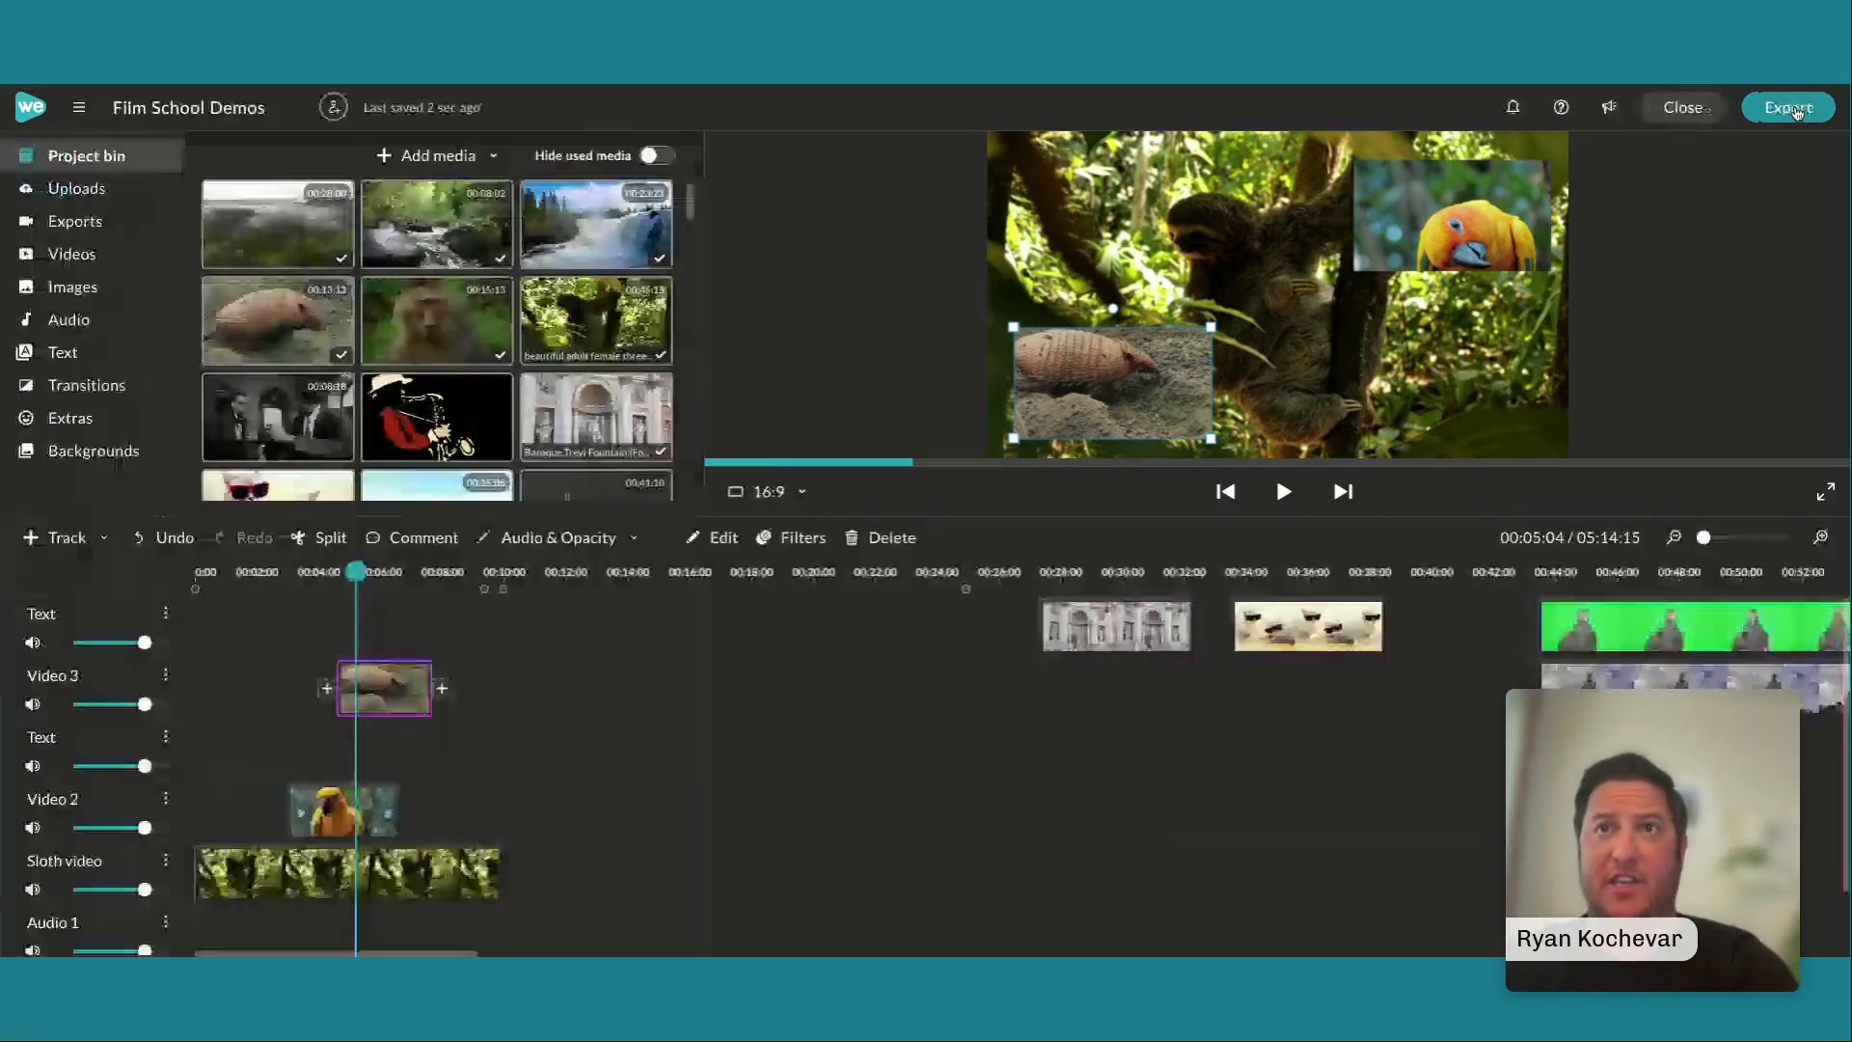
Add the Varsity title to the Text track above Video 2 at 00:02:24, shrunk and placed just below the parrot overlay
left_click(83, 357)
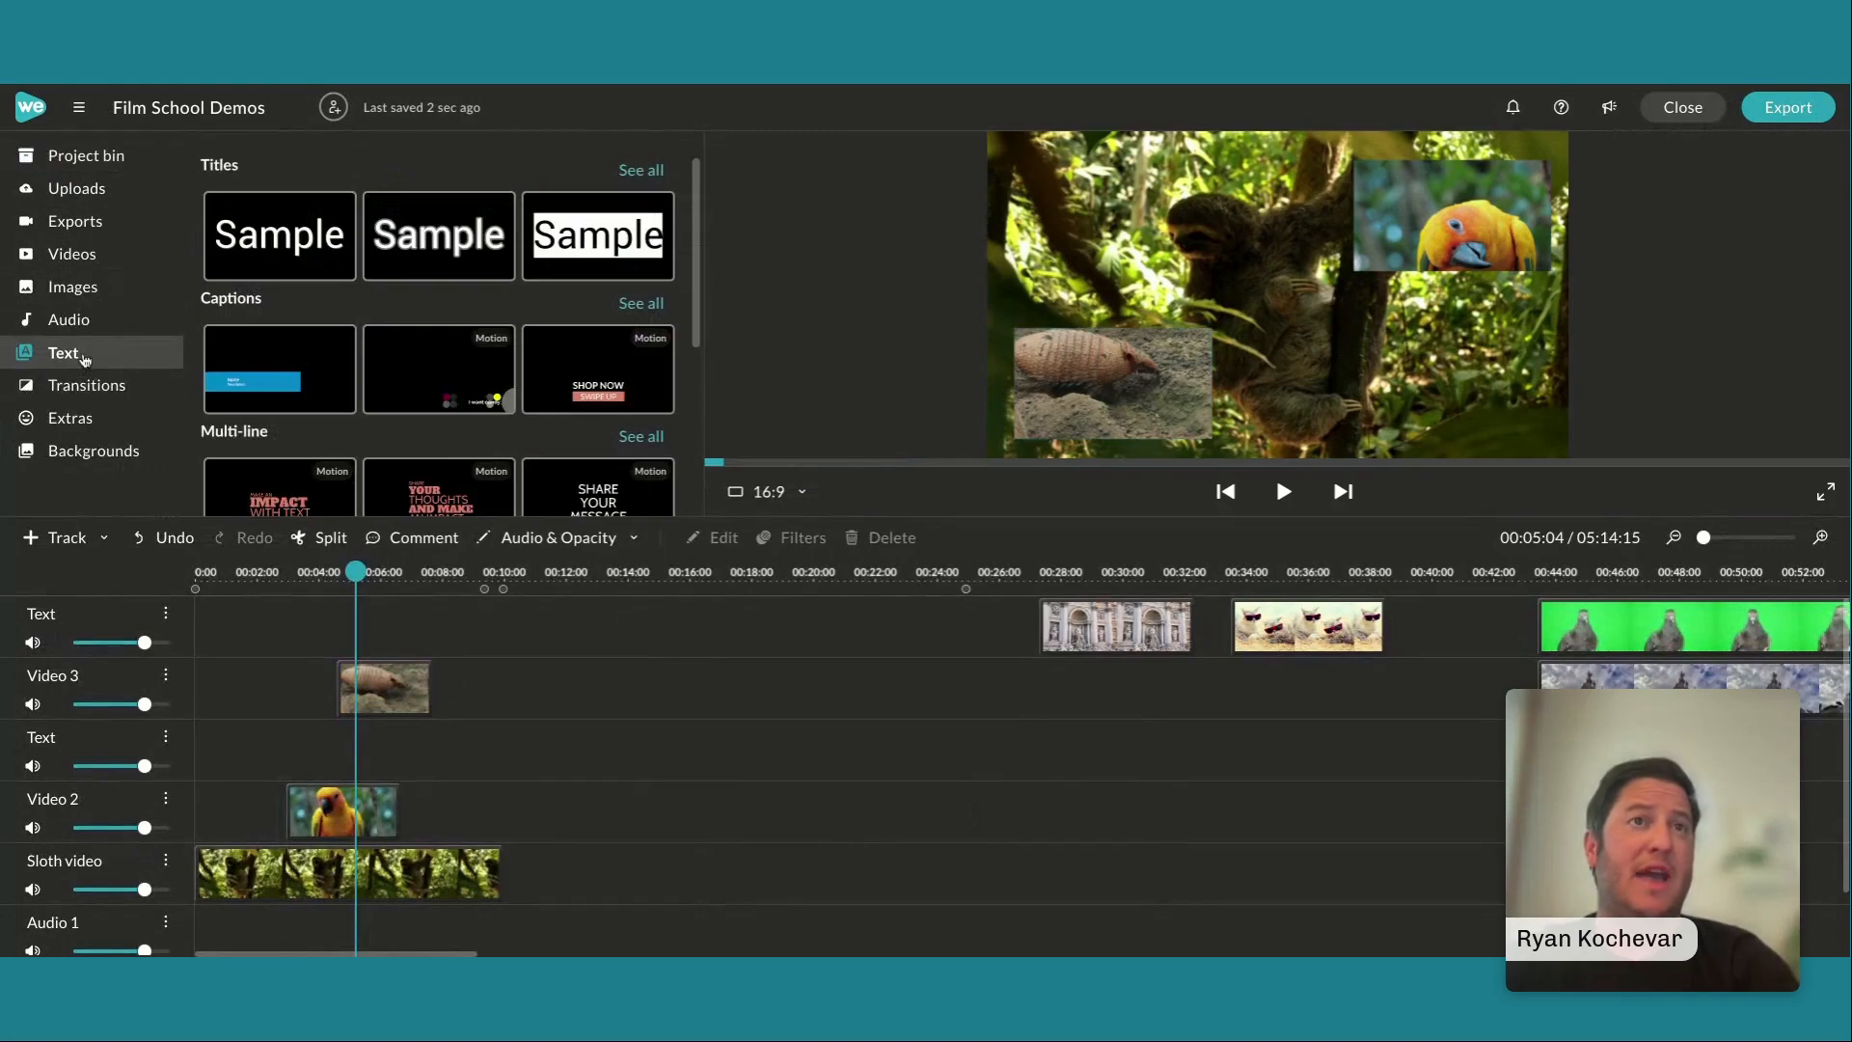
scroll(232, 193, "down", 1)
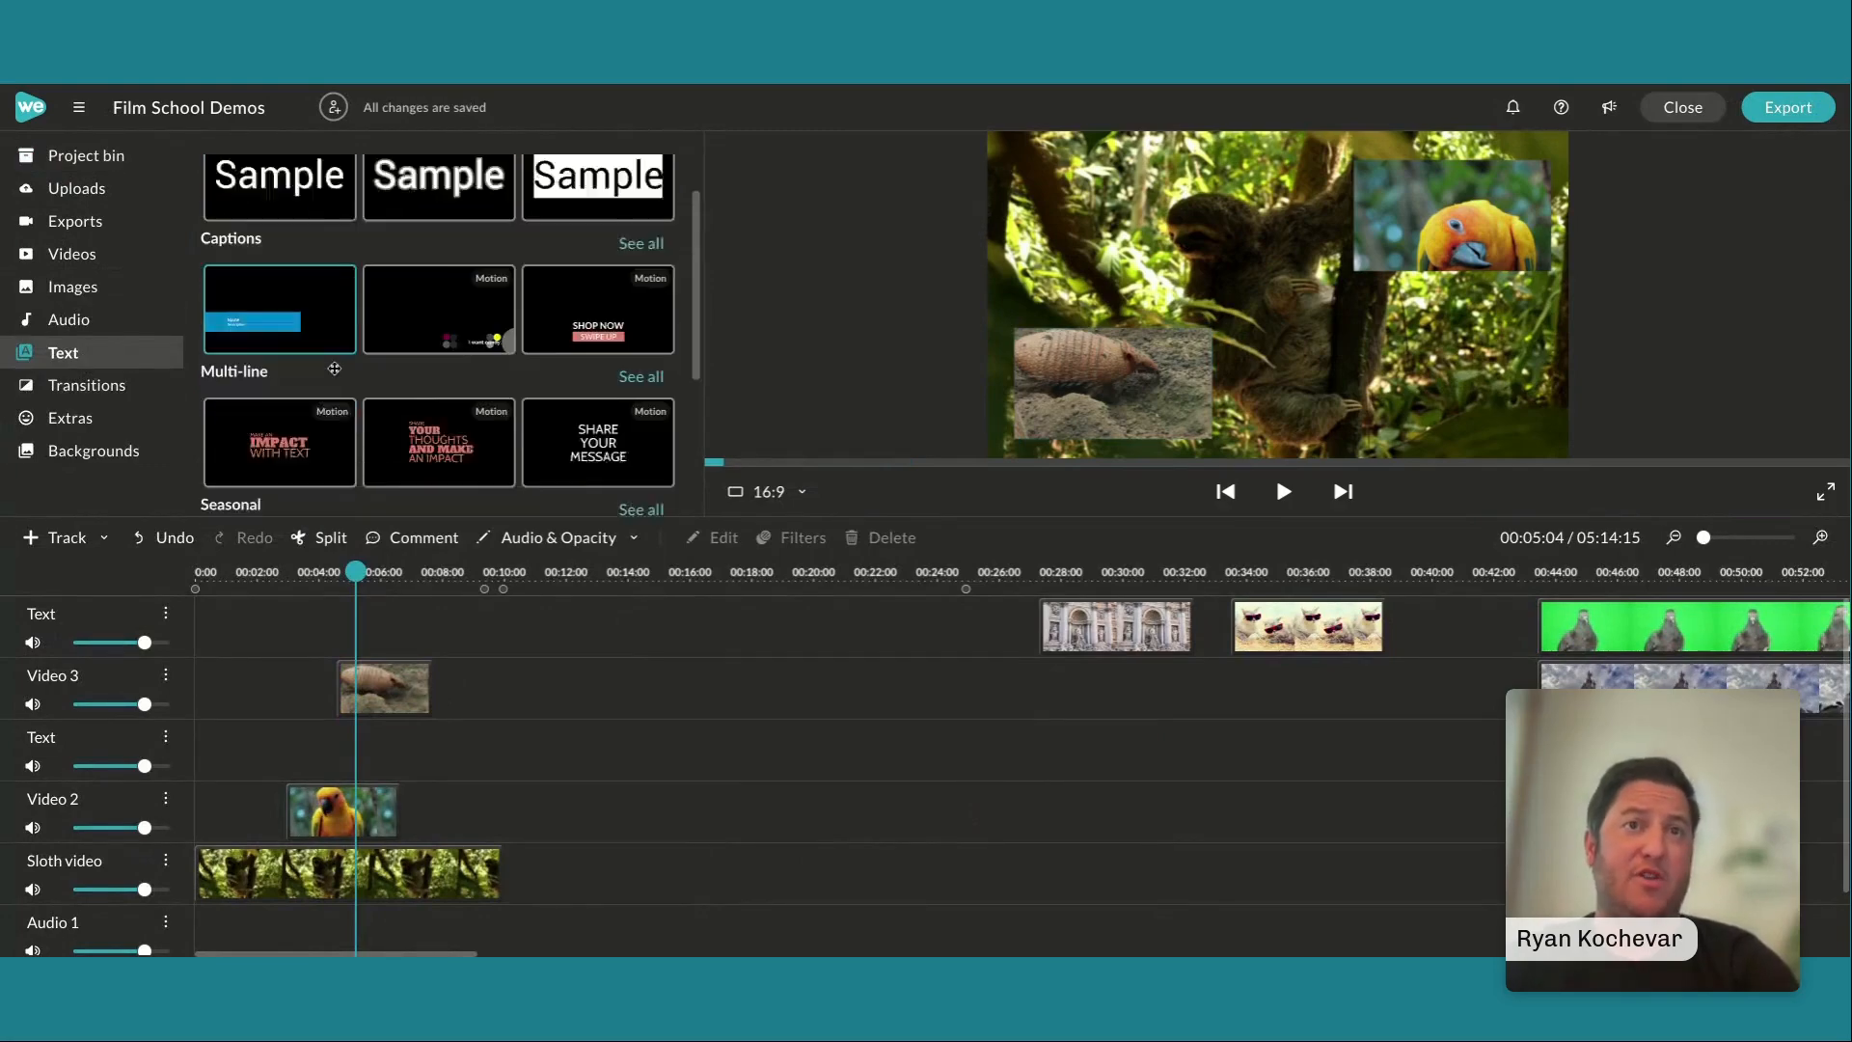
scroll(326, 290, "up", 1)
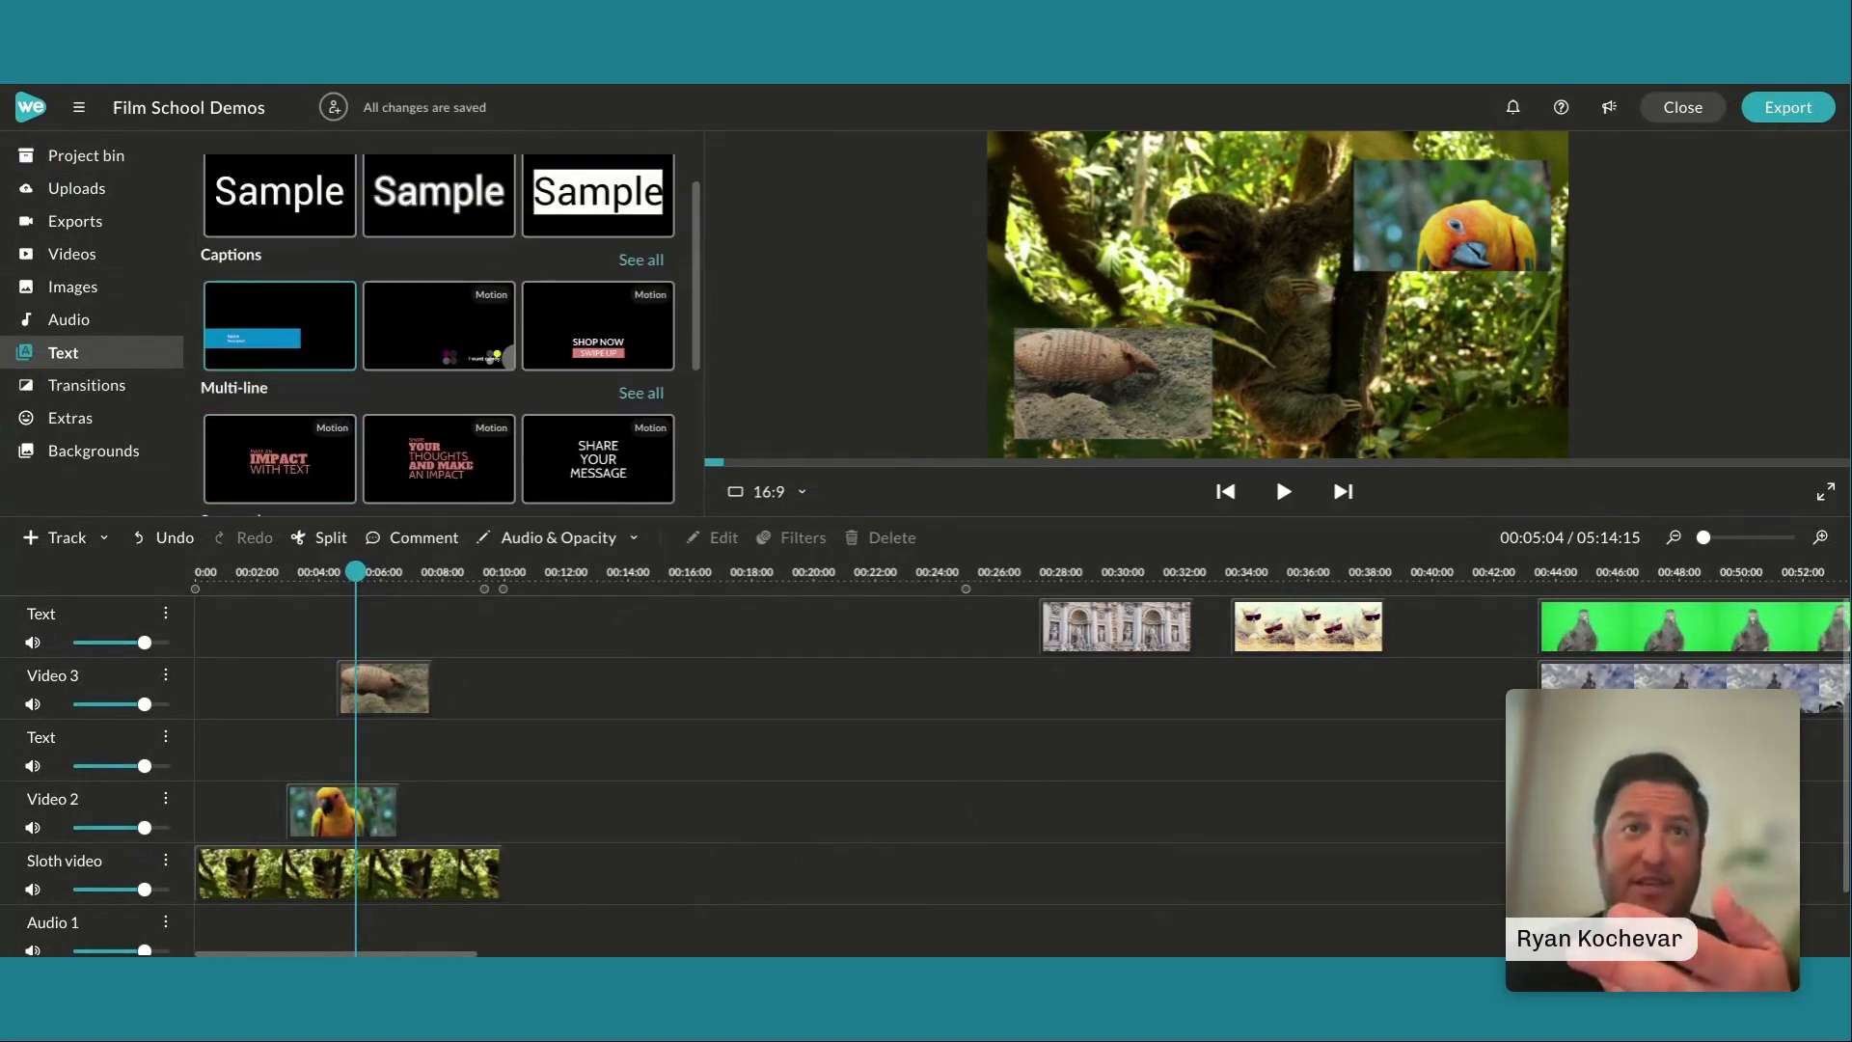
scroll(413, 407, "down", 1)
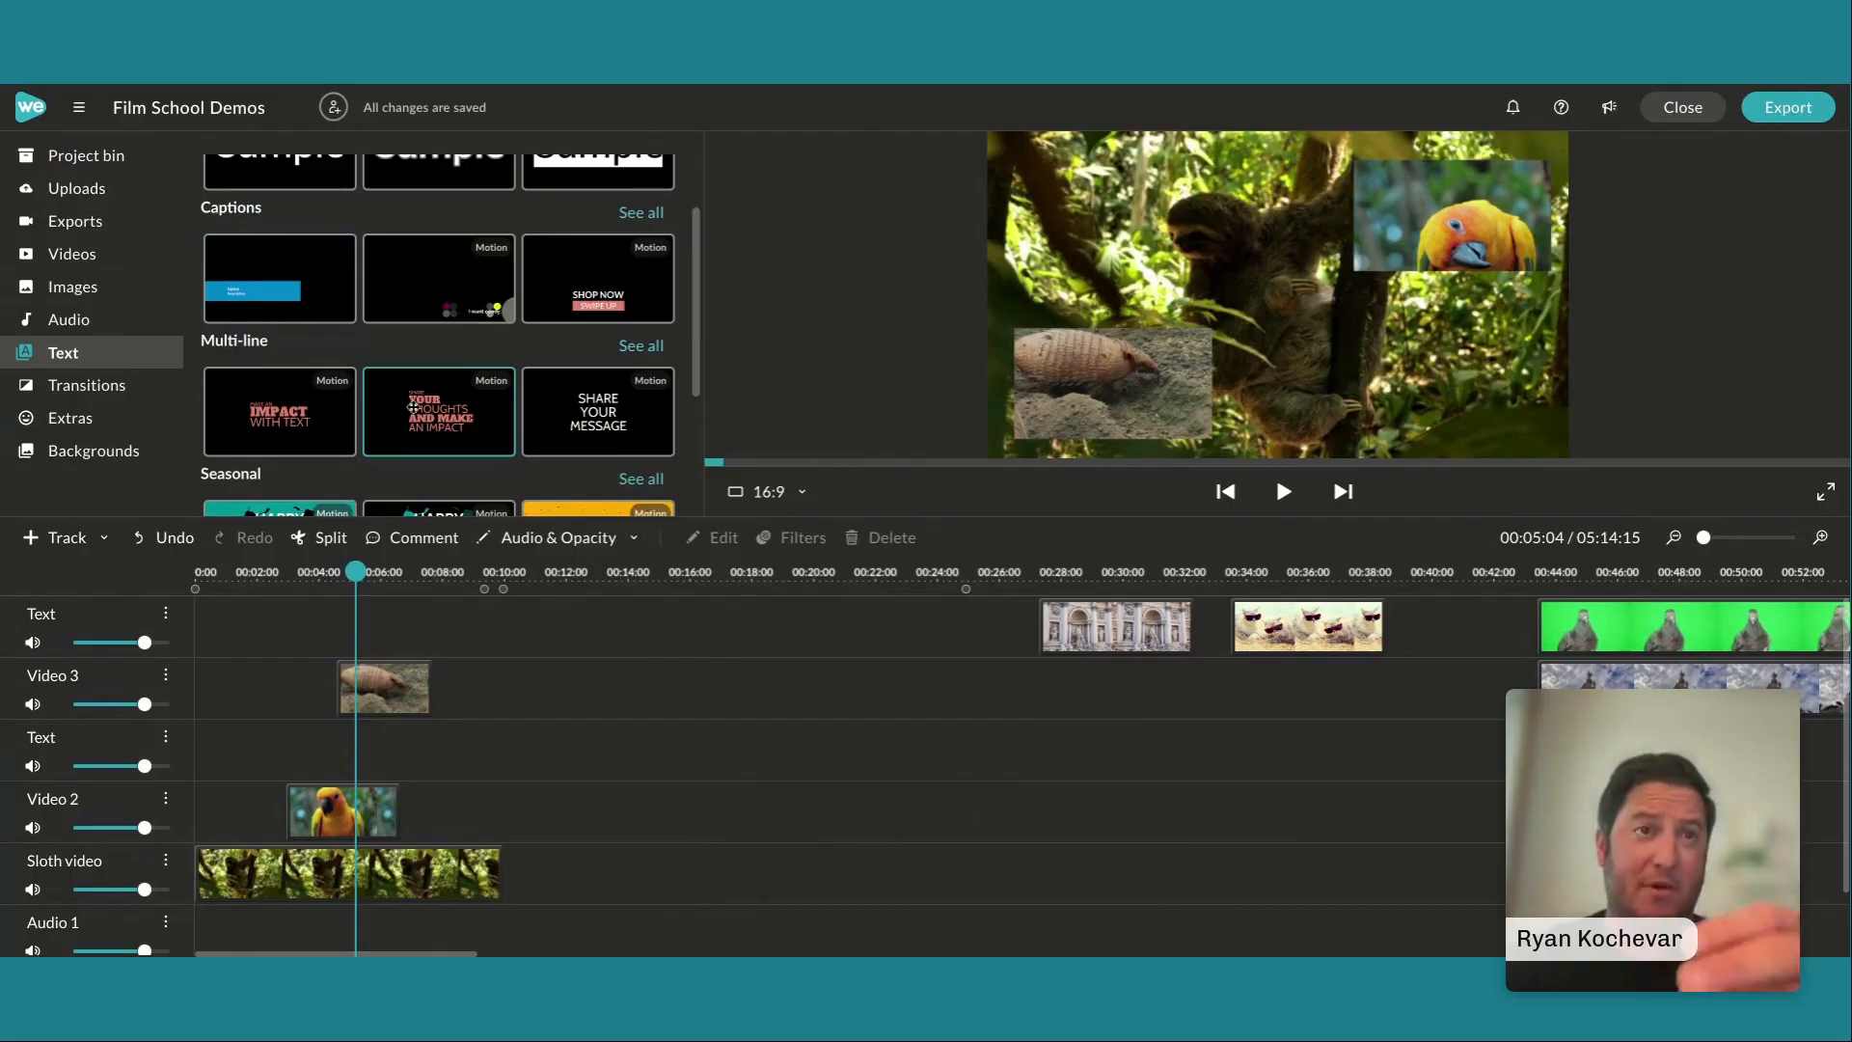
scroll(413, 407, "up", 2)
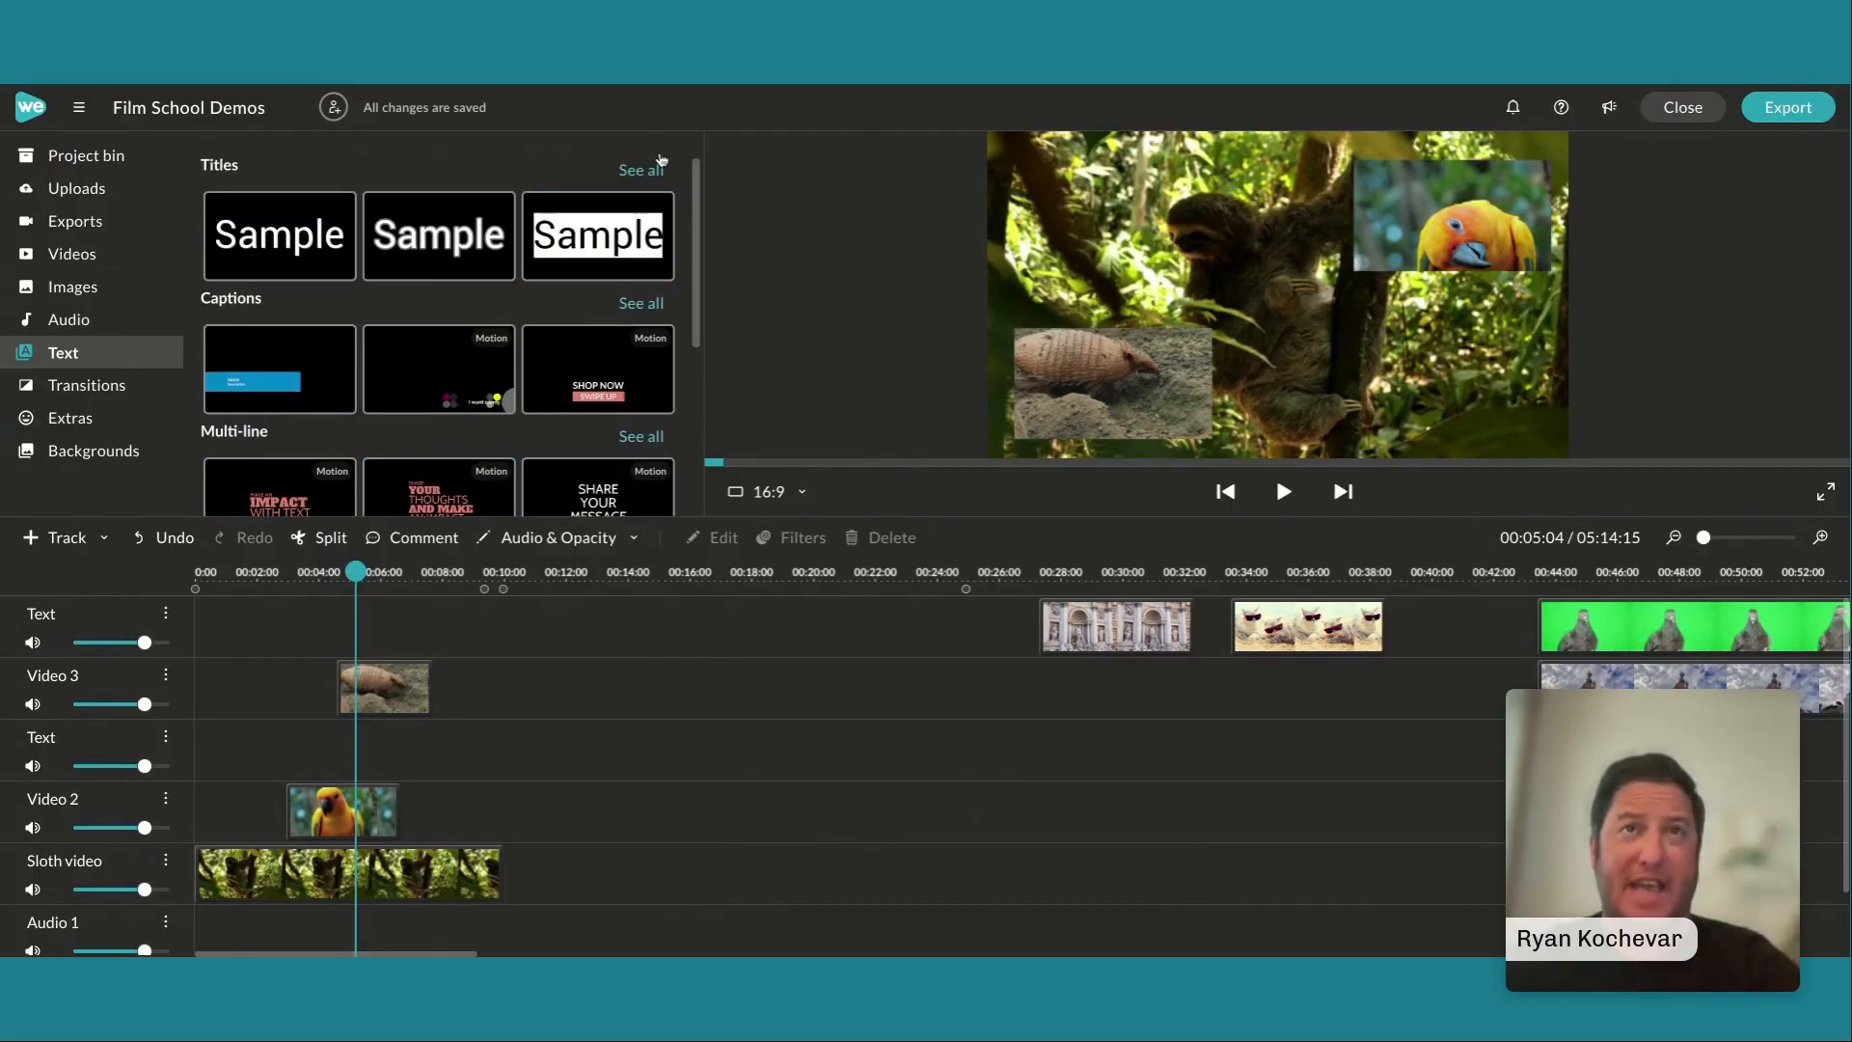
left_click(647, 171)
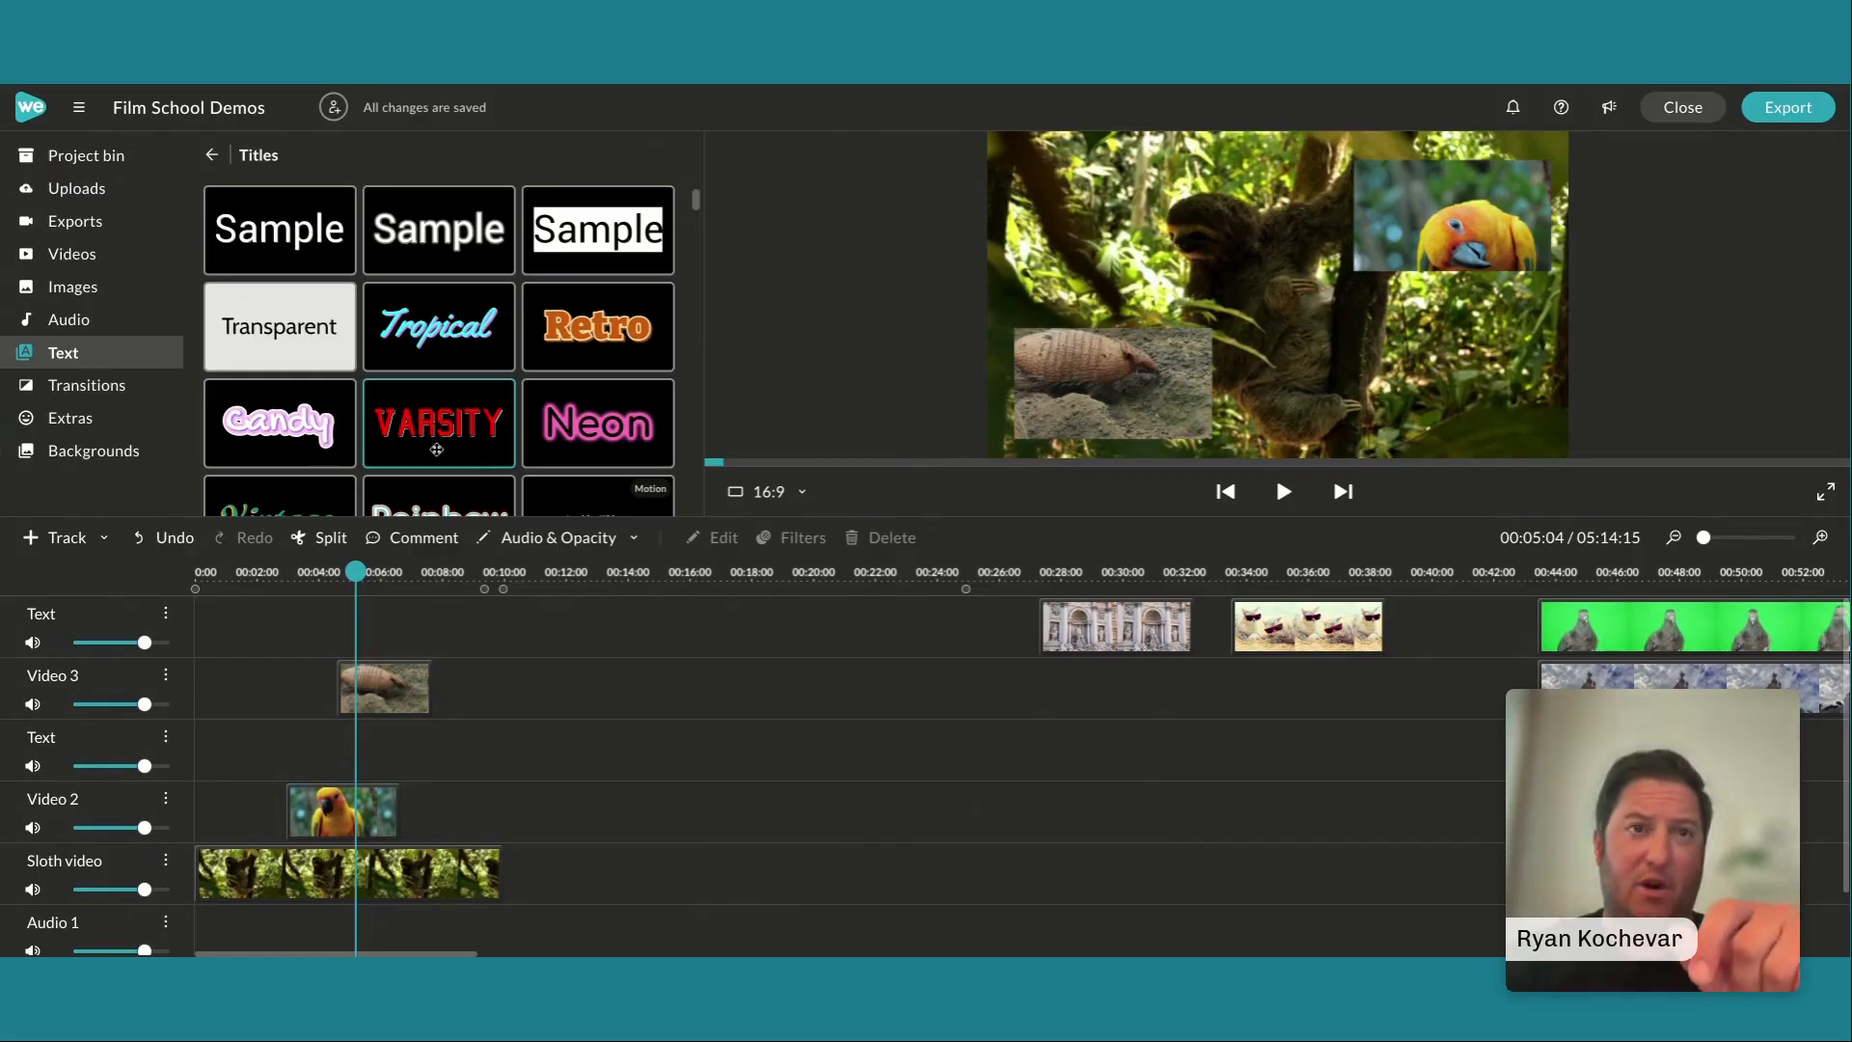
left_click_drag(437, 450, 310, 745)
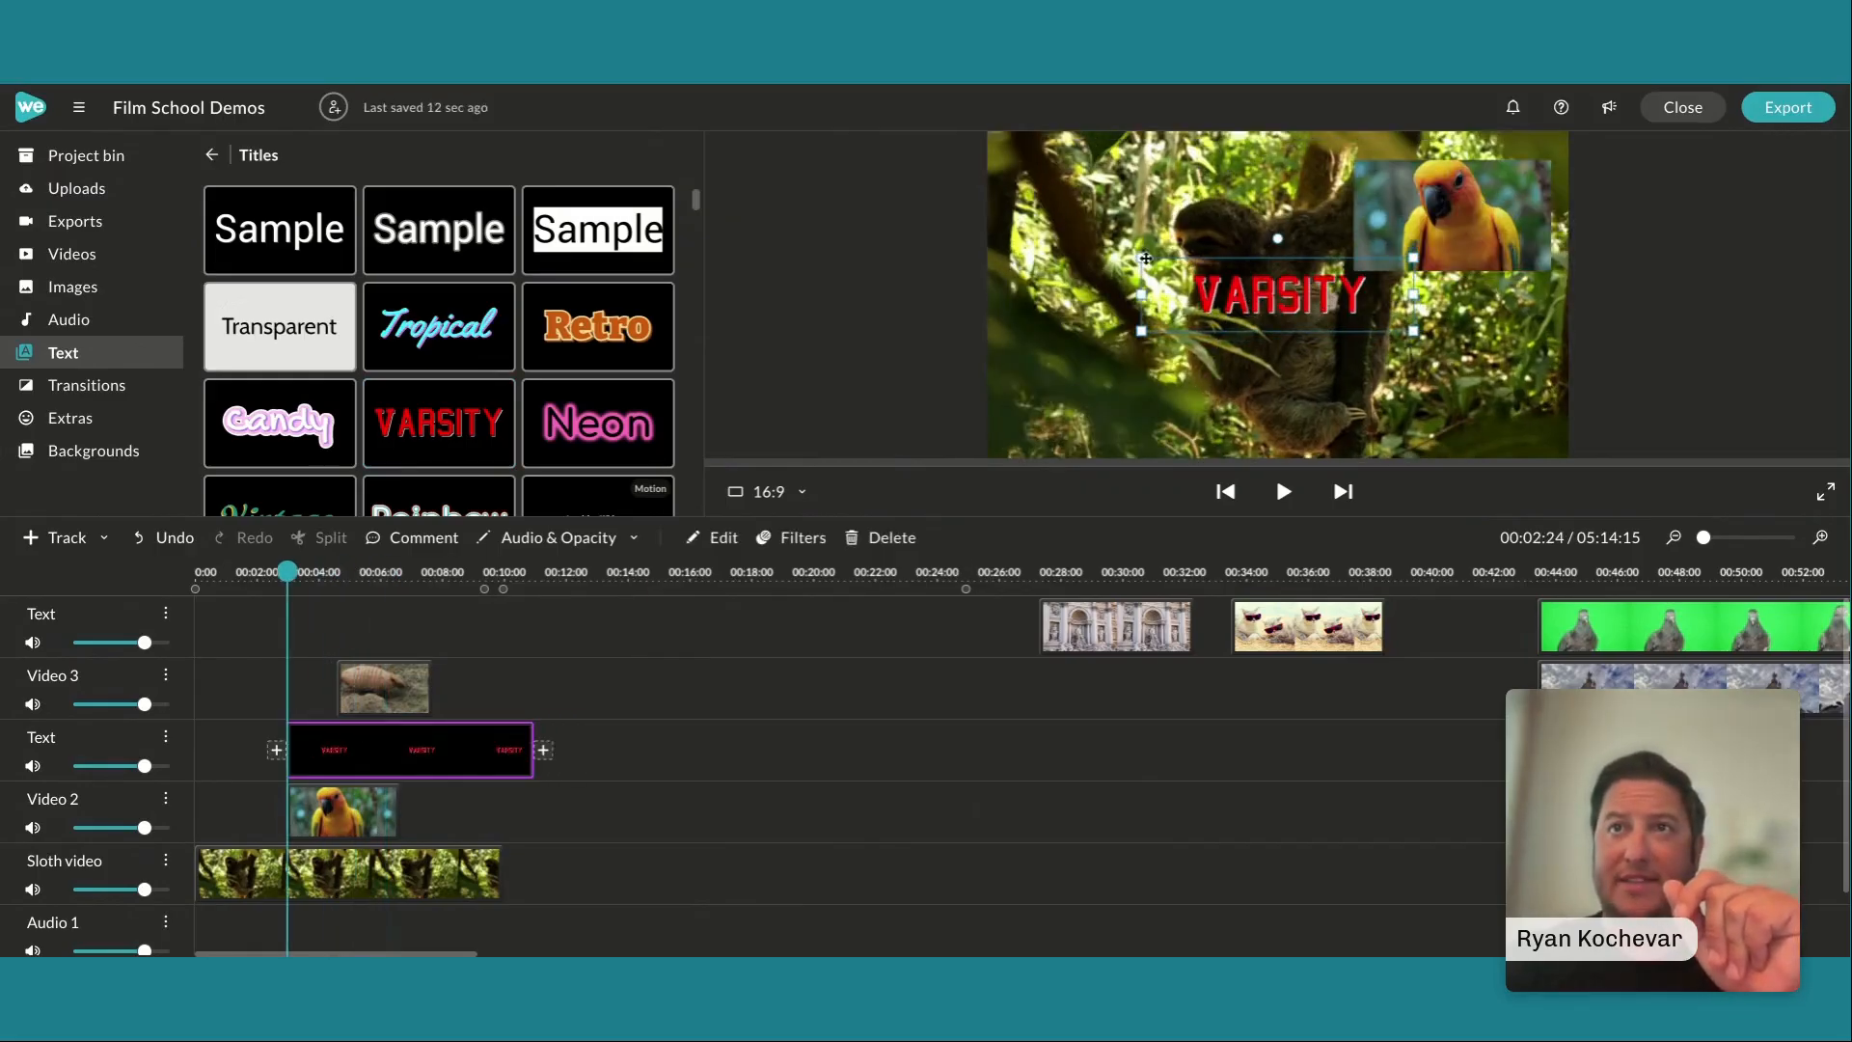
left_click_drag(1139, 260, 1452, 305)
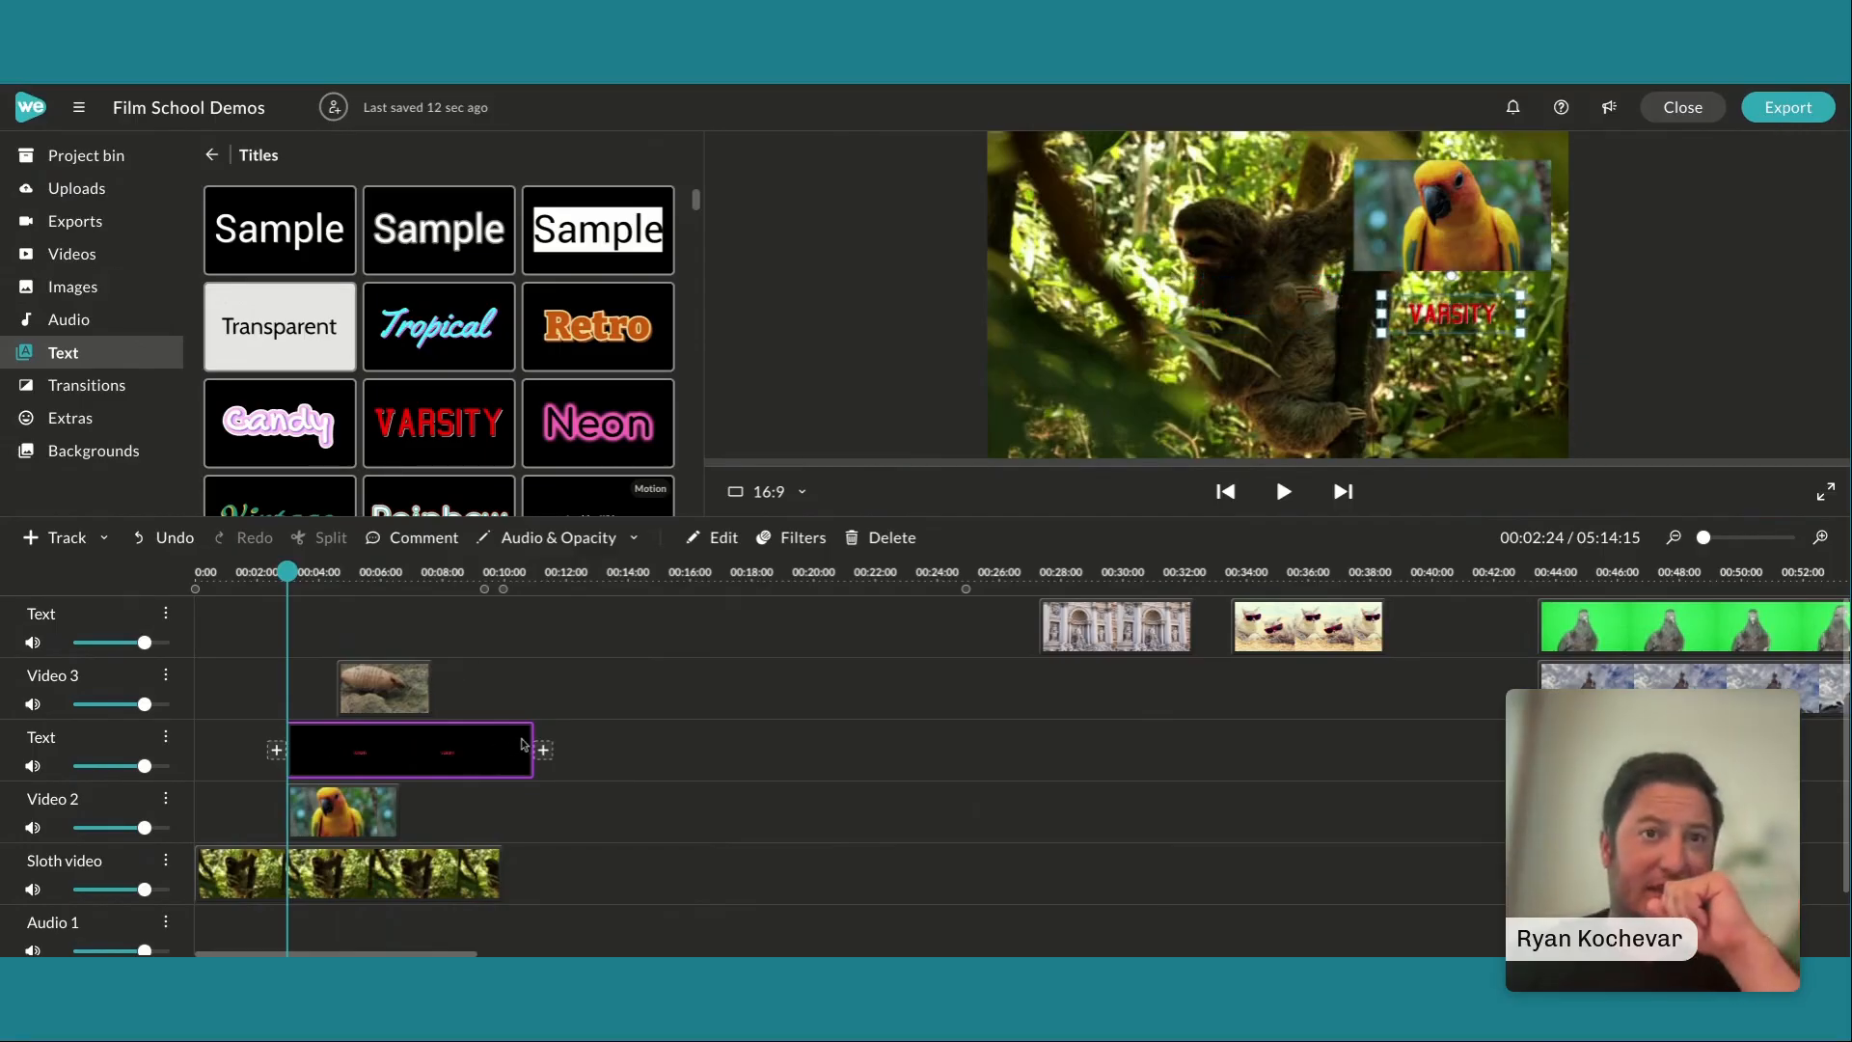
Adjust the parrot, armadillo and Varsity title clips so they all end with the sloth clip at 00:09:24
left_click_drag(530, 737, 397, 750)
left_click(377, 810)
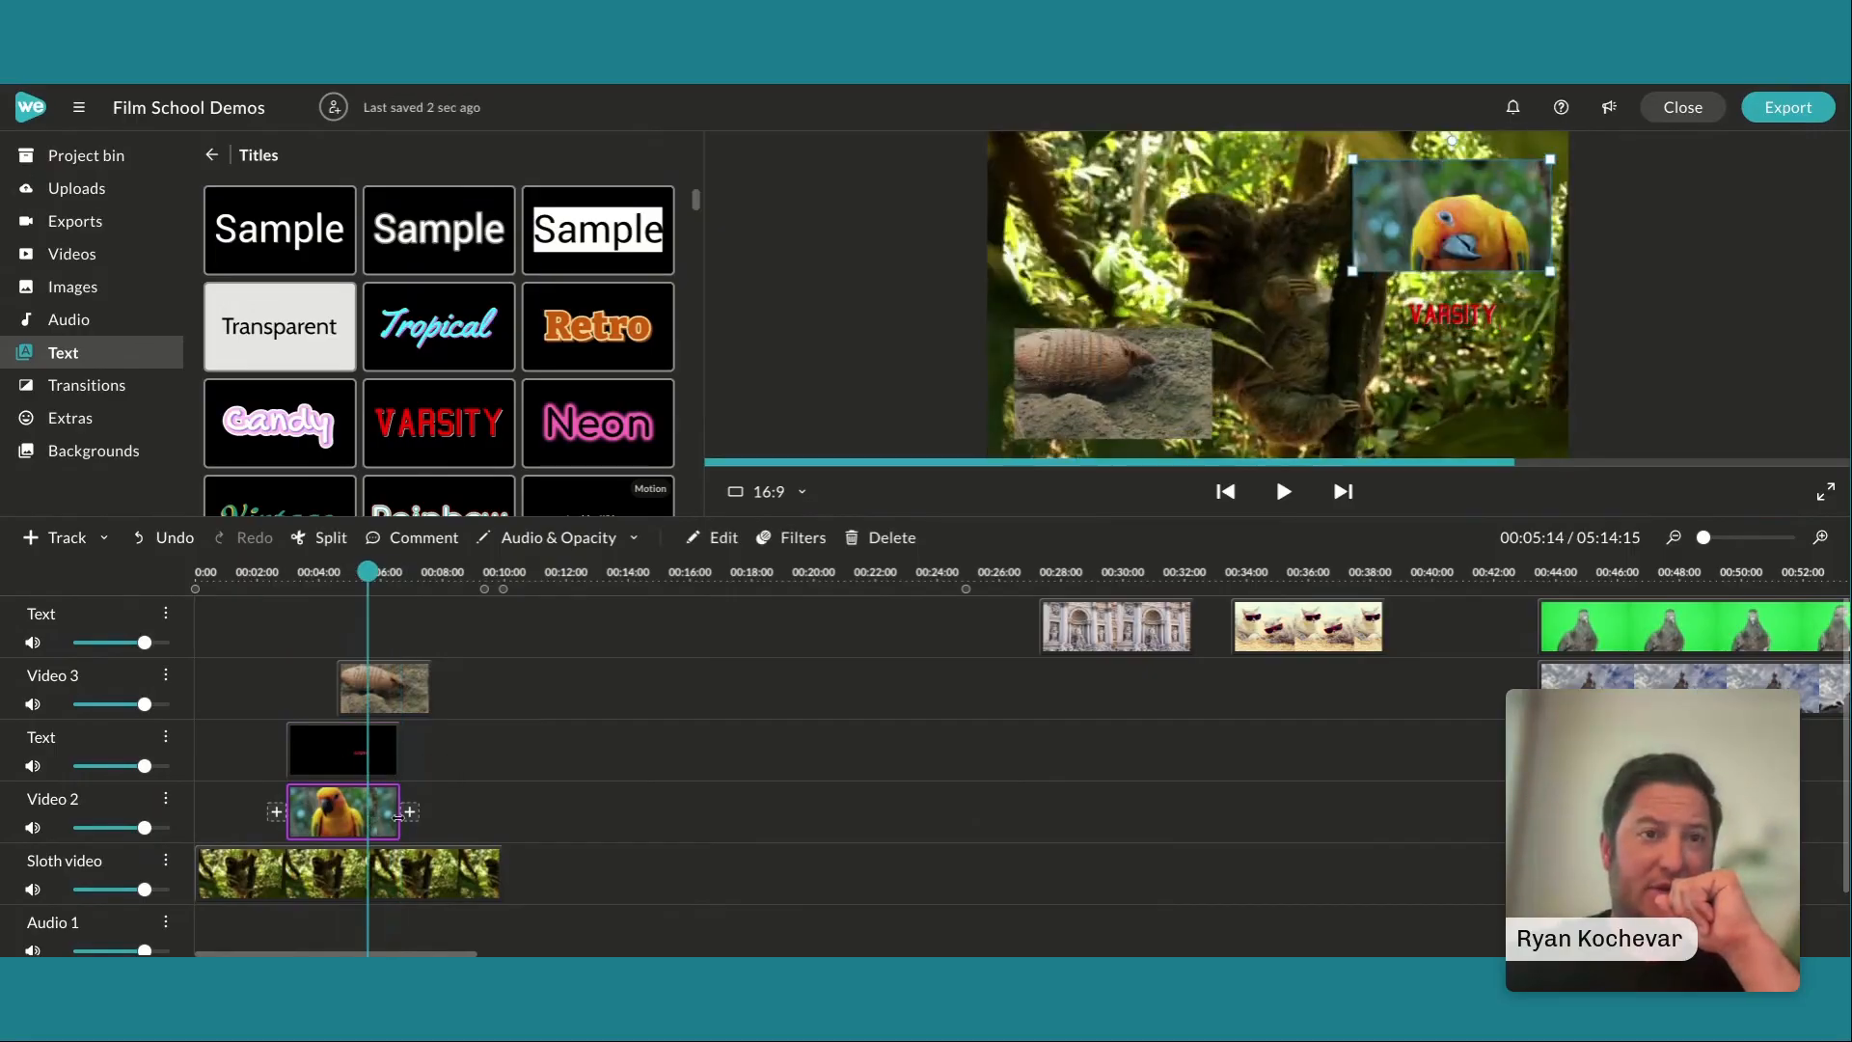
left_click_drag(399, 816, 494, 835)
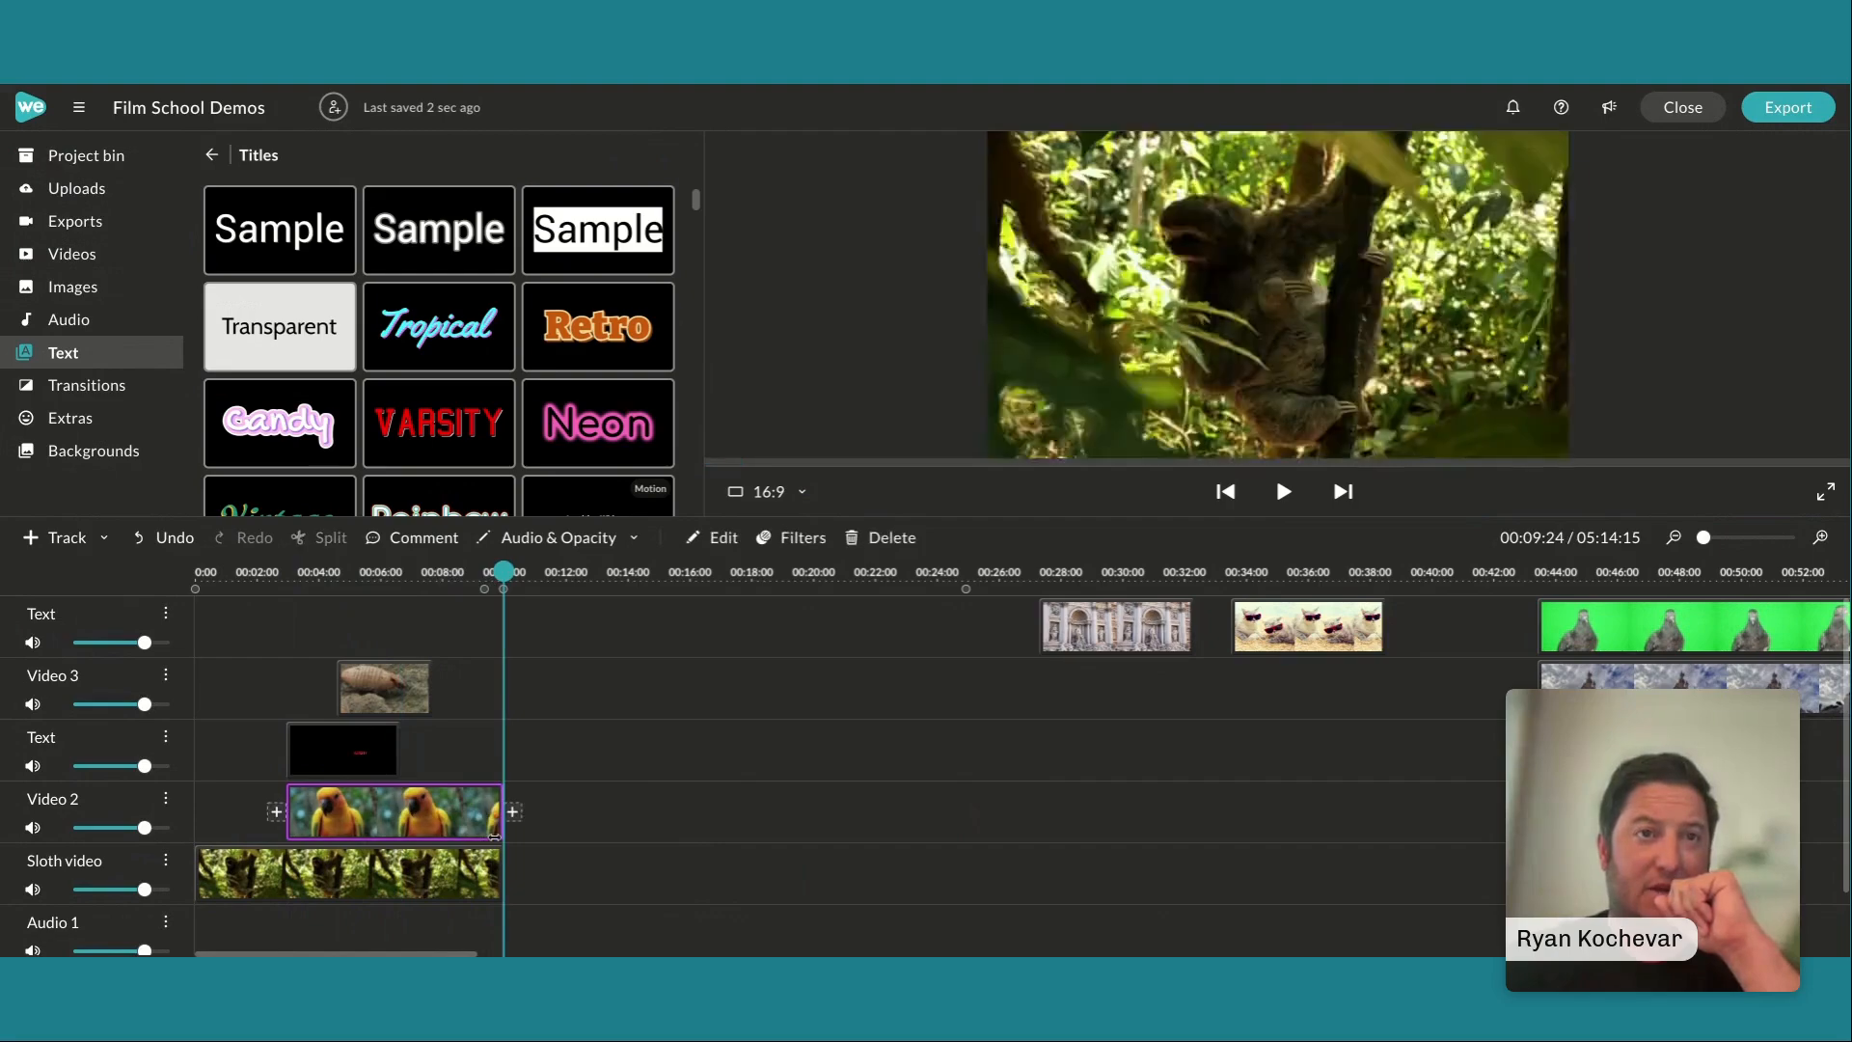
left_click_drag(439, 689, 499, 789)
left_click(371, 751)
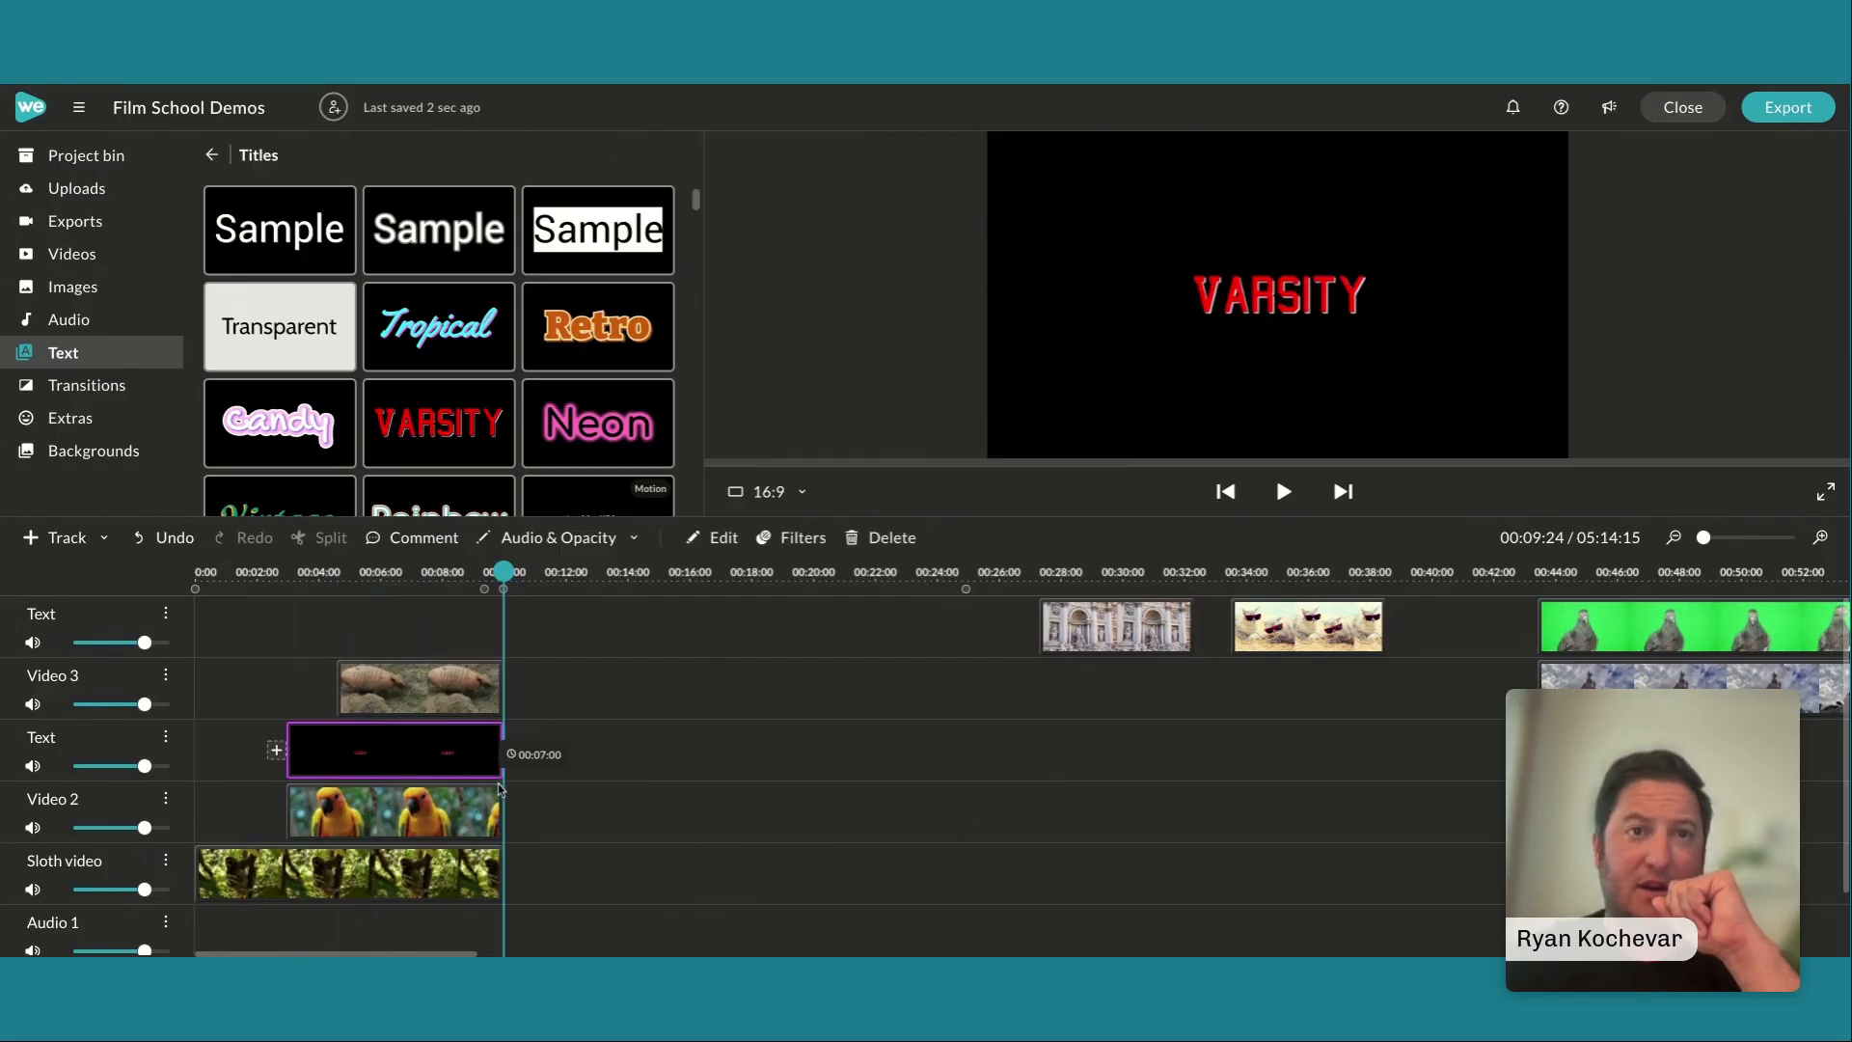
Add the Neon title to the Text track above Video 3 from 00:04:15 to 00:09:24, shrunk and placed just above the armadillo overlay
left_click_drag(598, 423, 340, 639)
left_click_drag(1276, 302, 1115, 299)
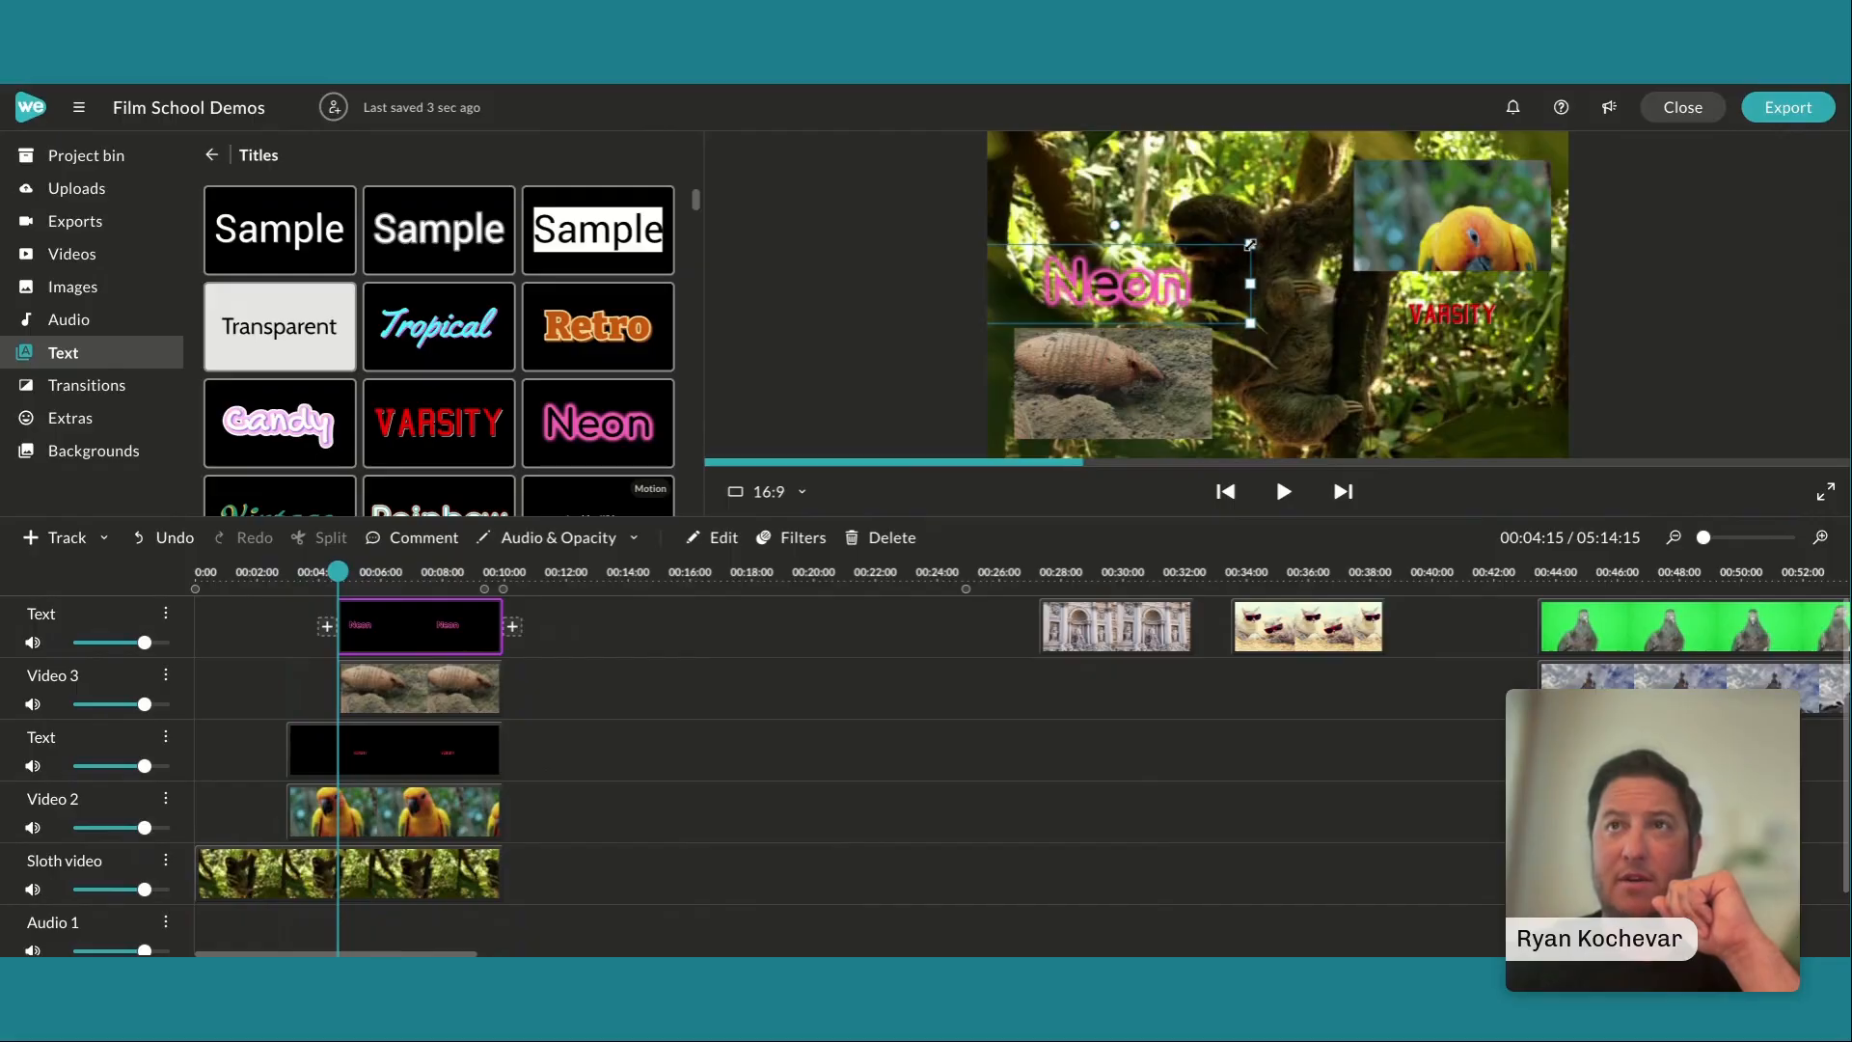
left_click_drag(1250, 245, 1140, 291)
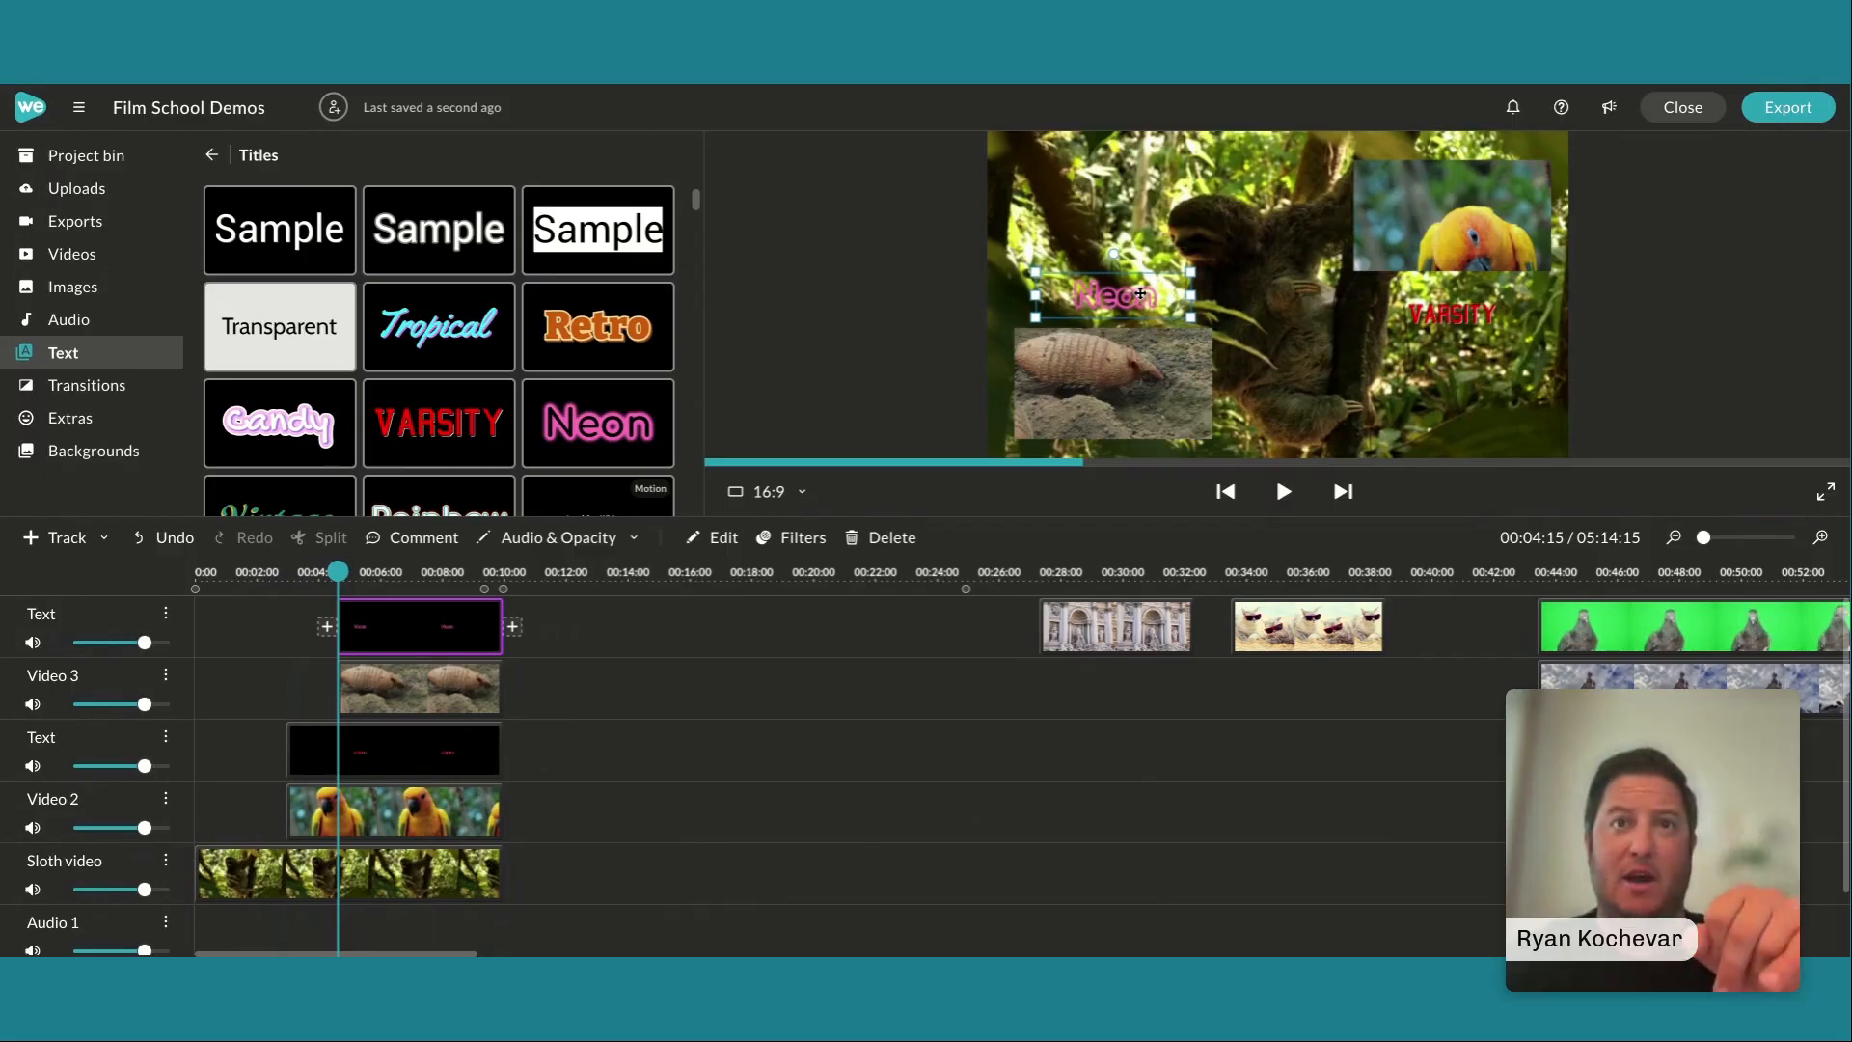
Compare the Neon and Varsity titles' font sizes, and set the Varsity title's size to 98 to match
double_click(1141, 294)
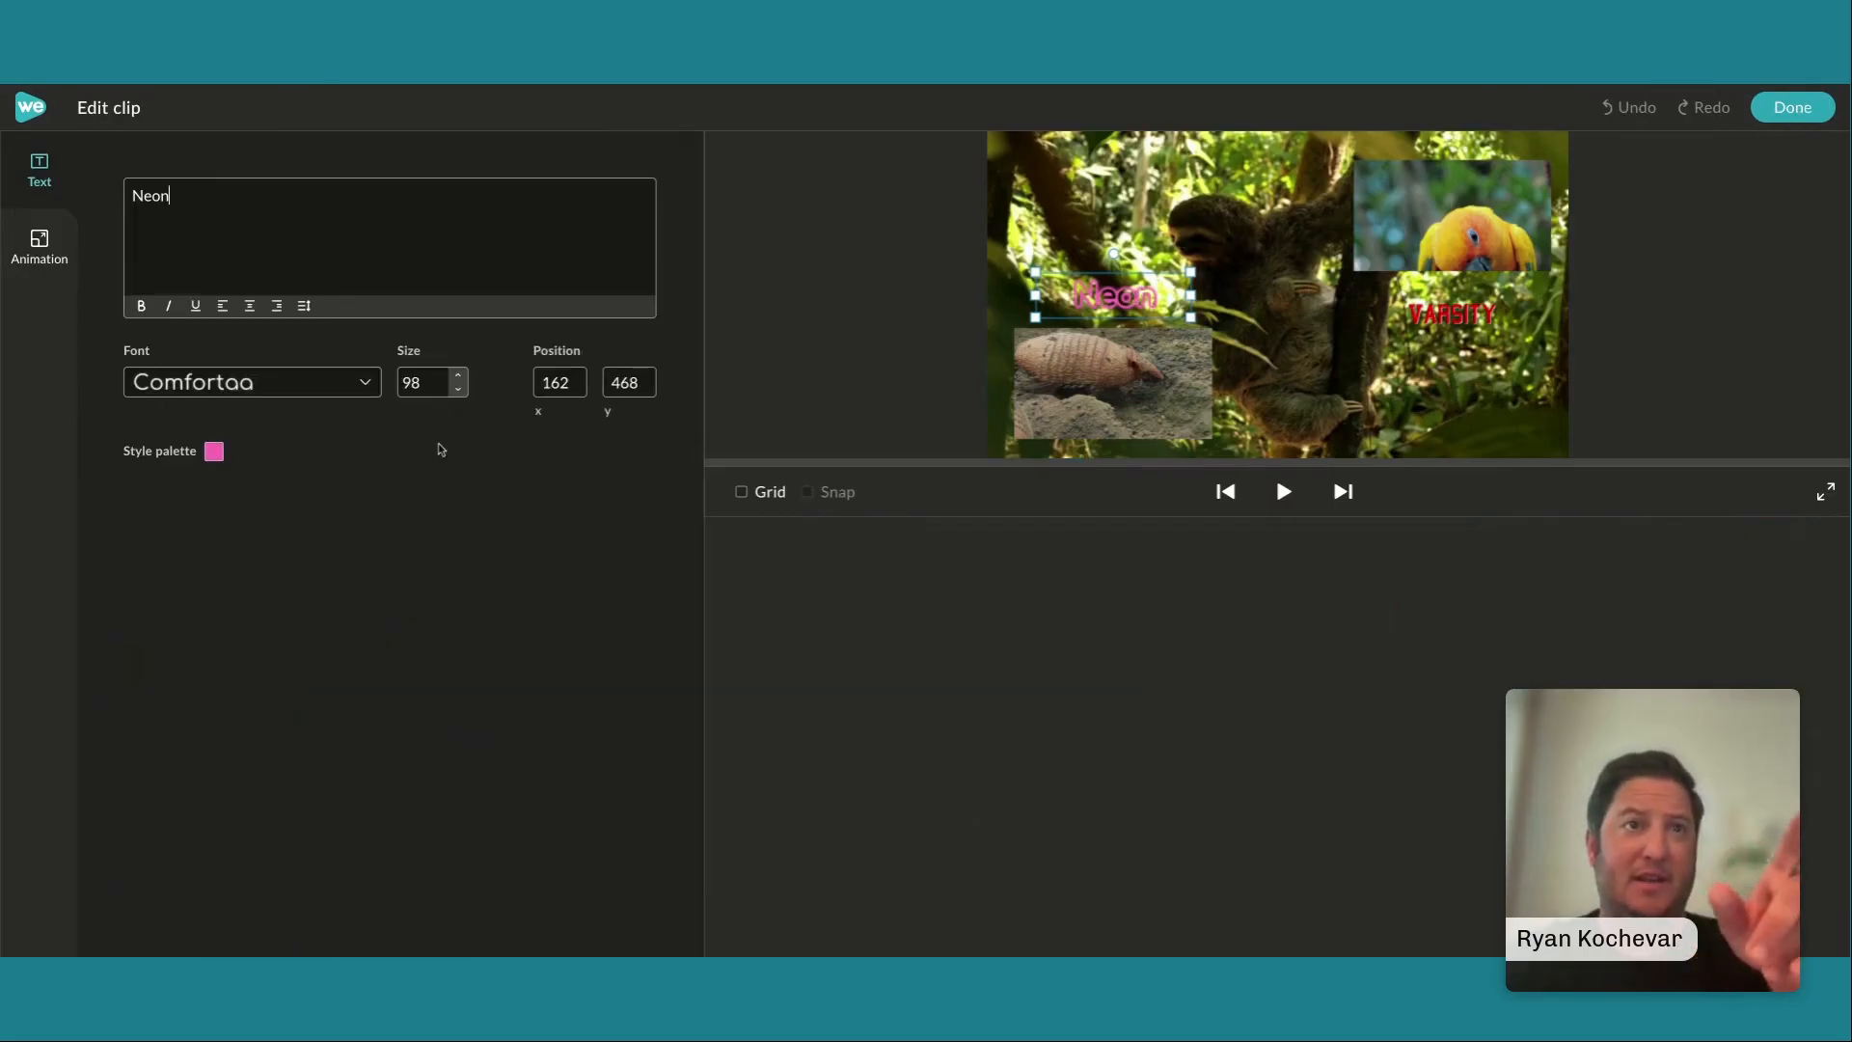
left_click(1449, 307)
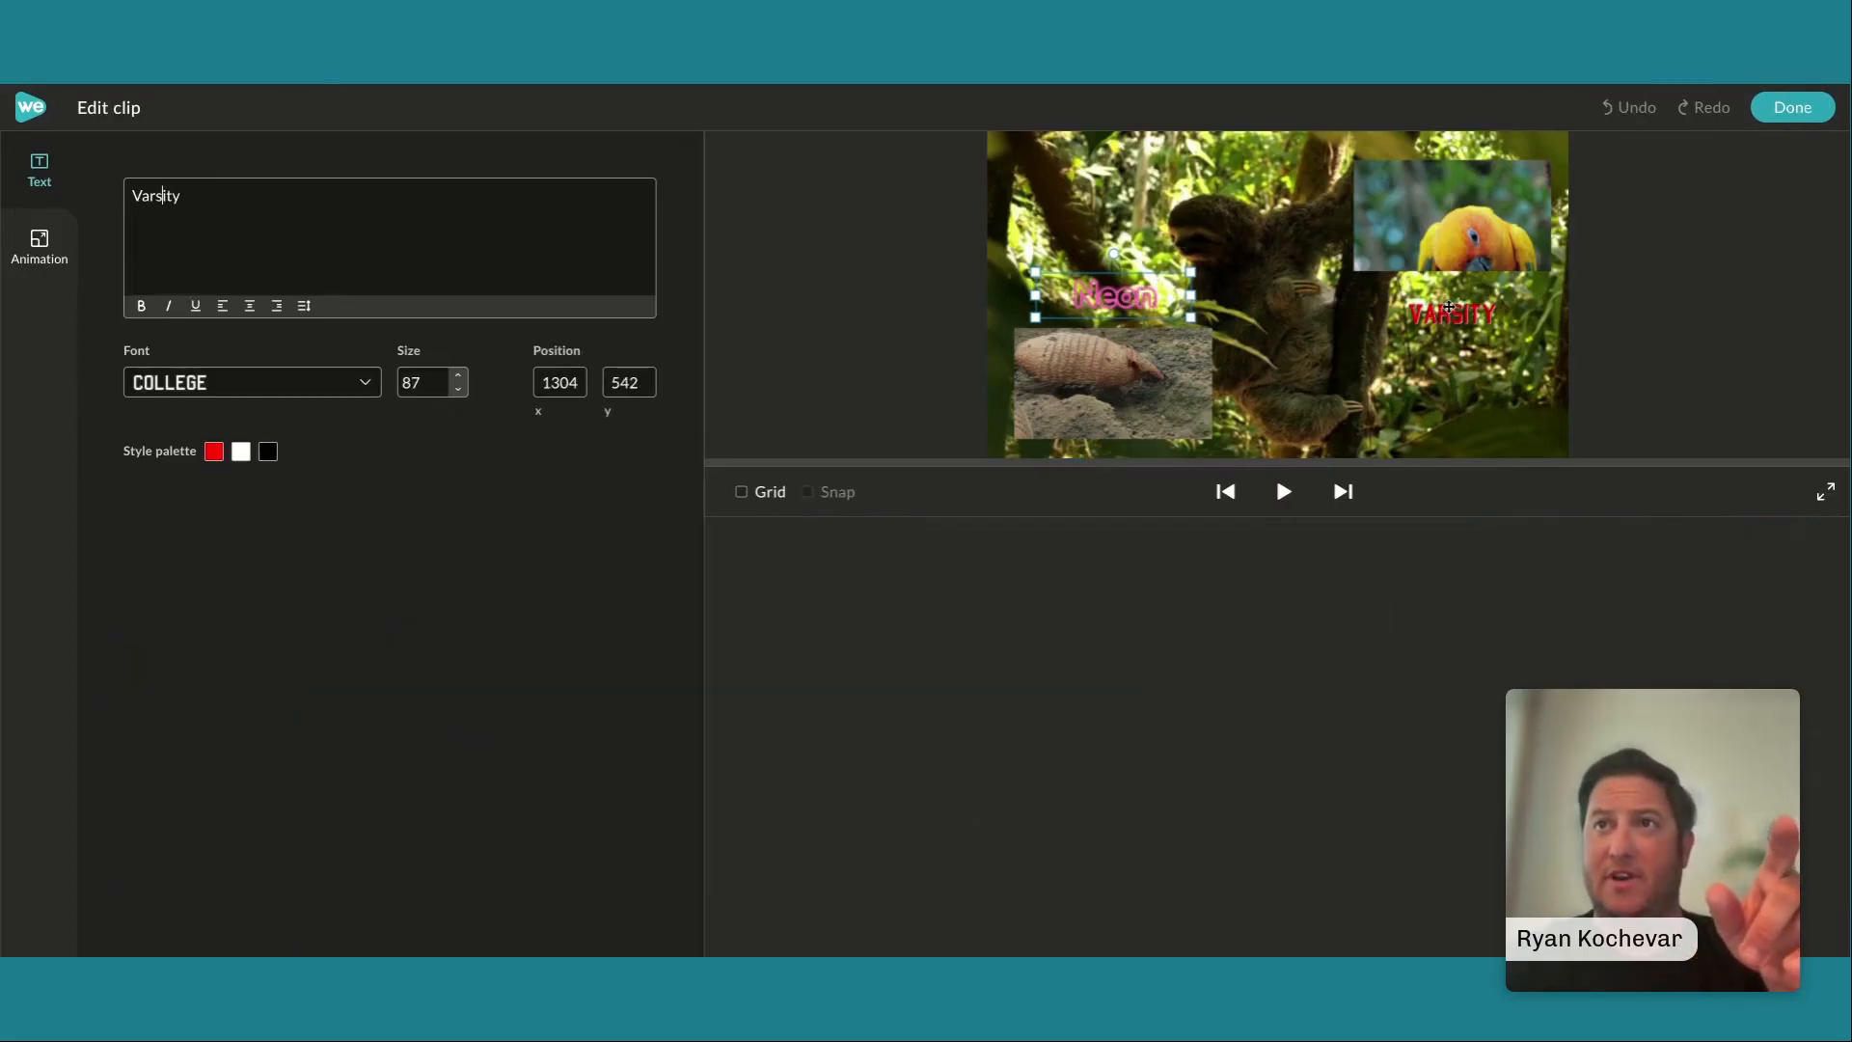
left_click(1146, 294)
left_click(1438, 311)
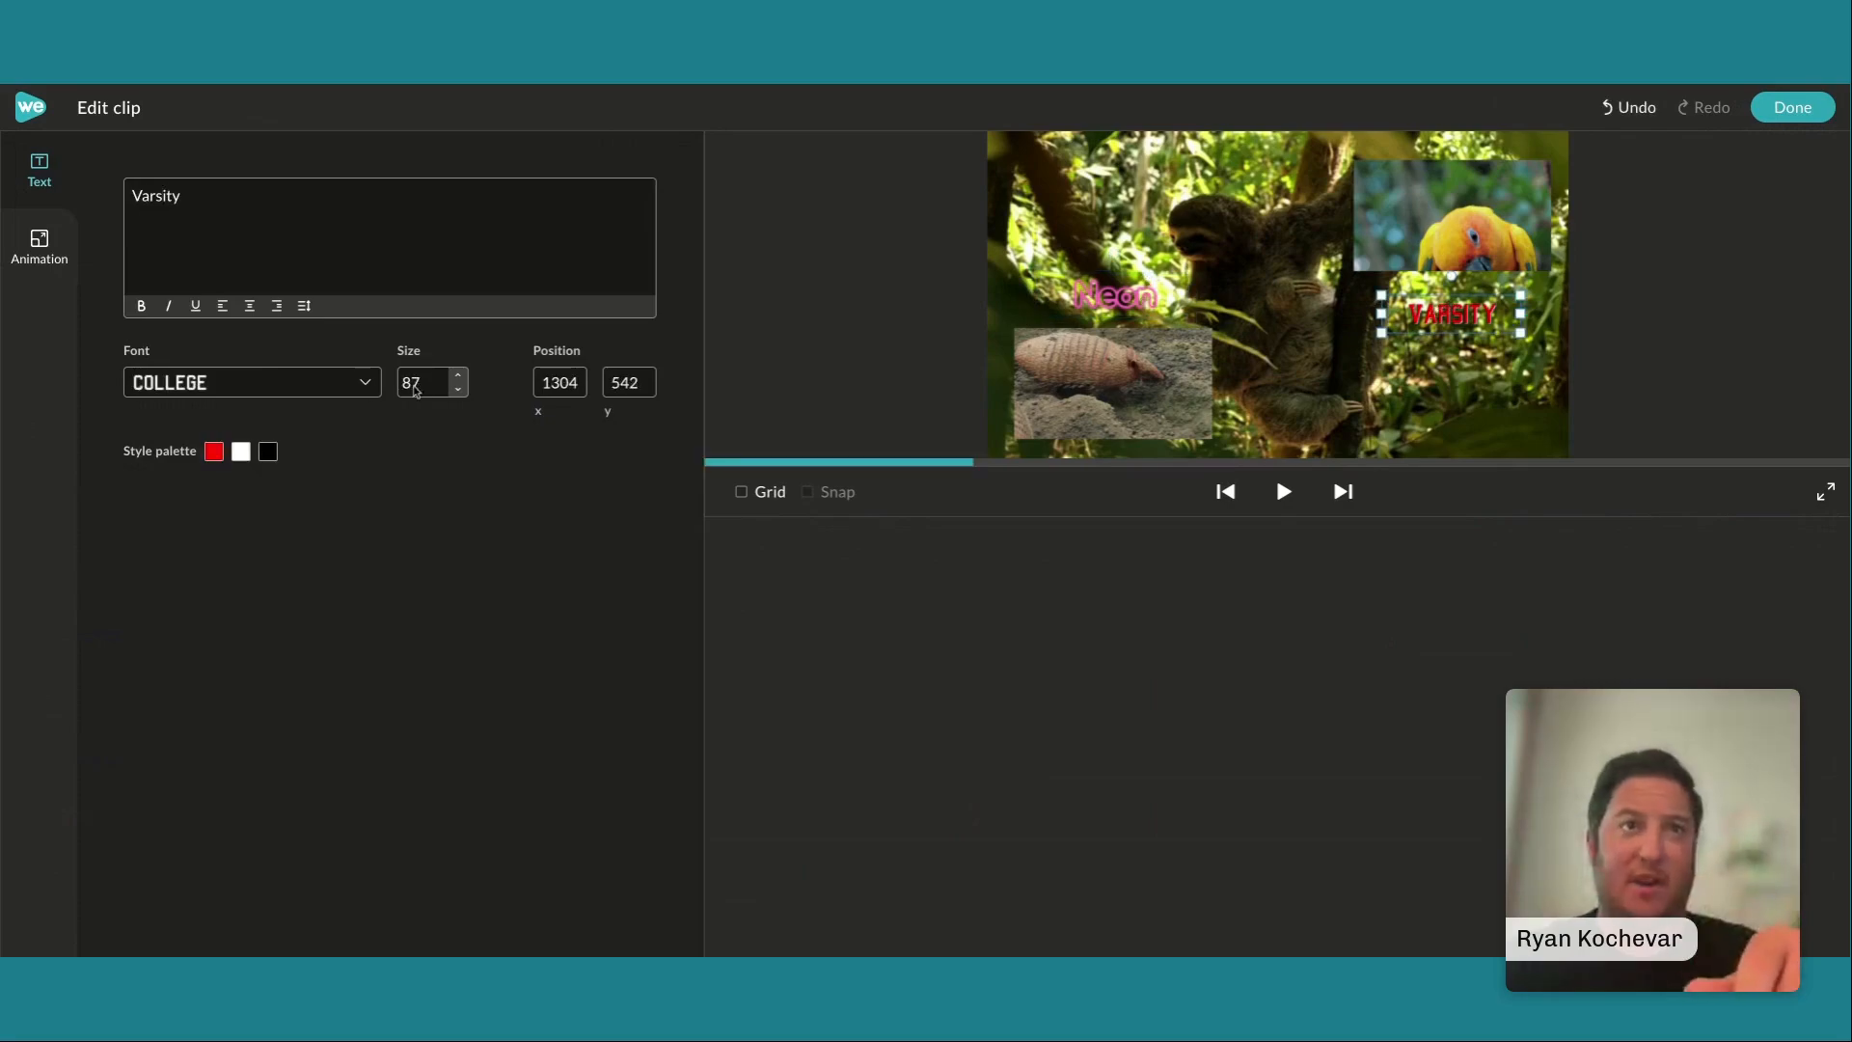
key("BackSpace")
key("BackSpace")
type("9")
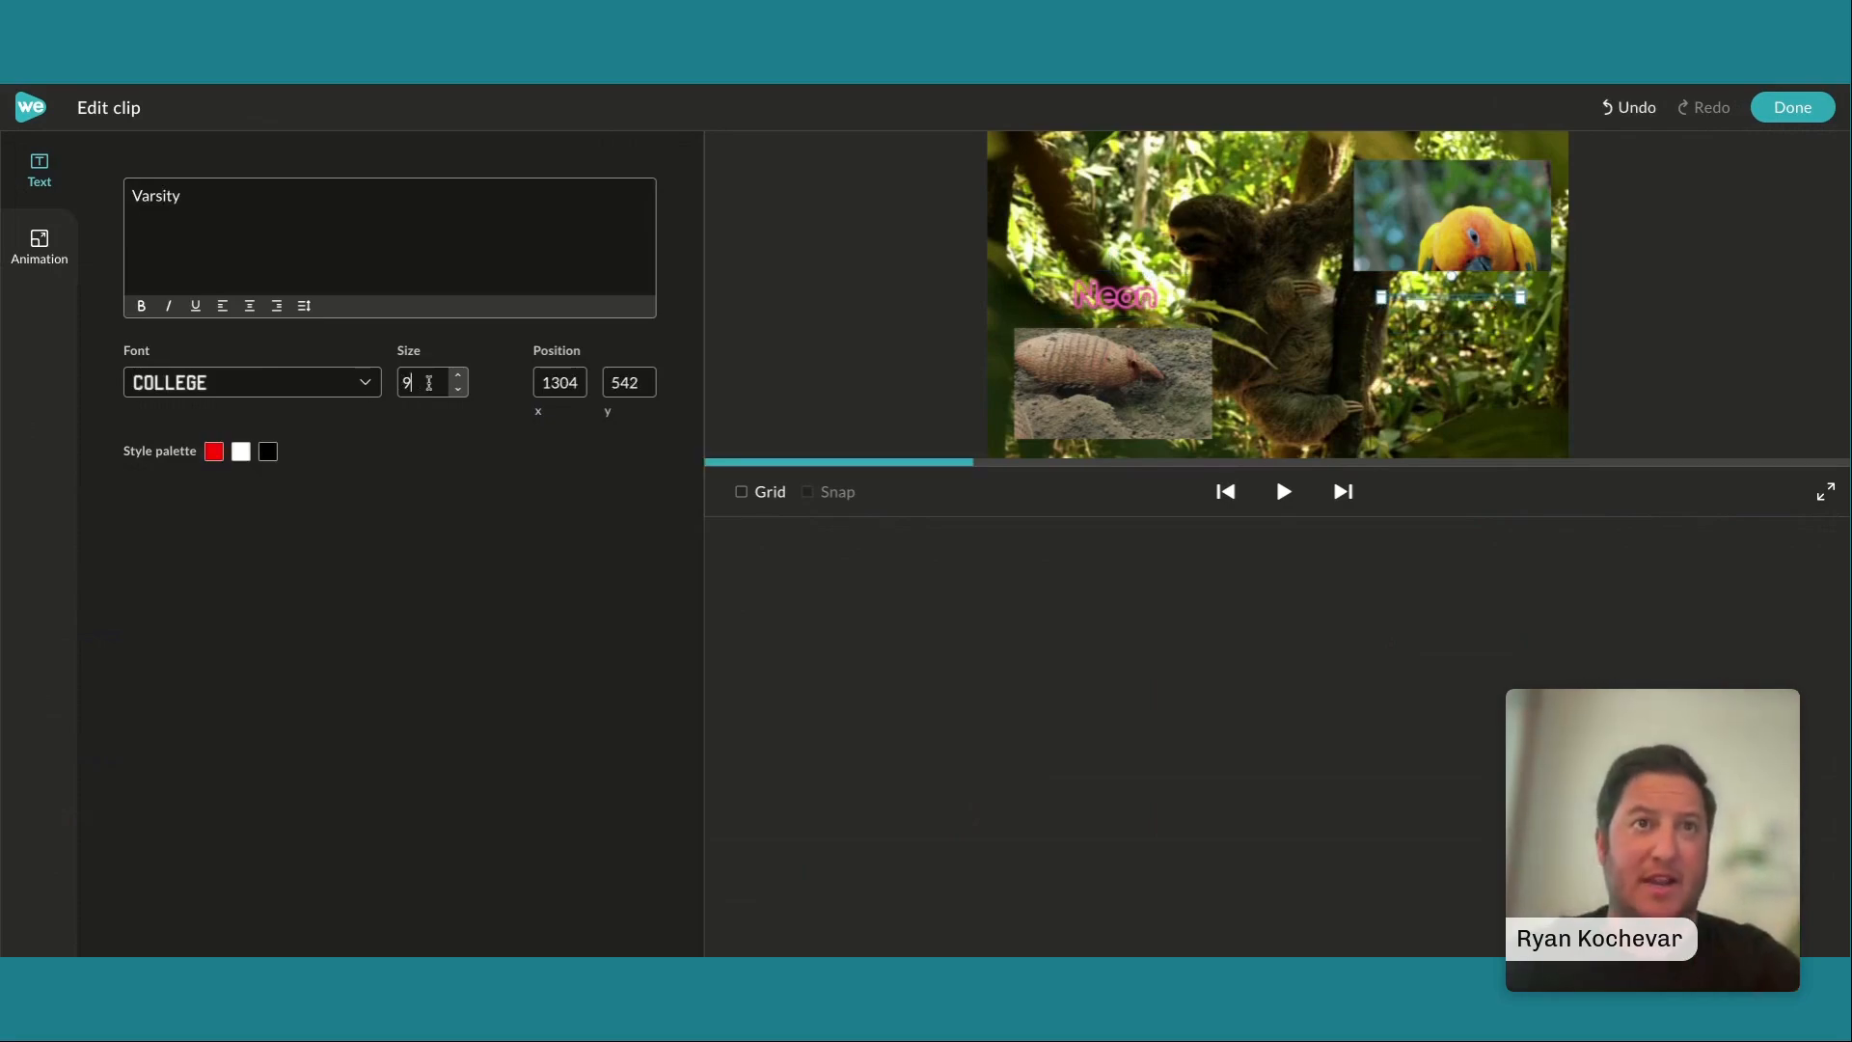
type("8")
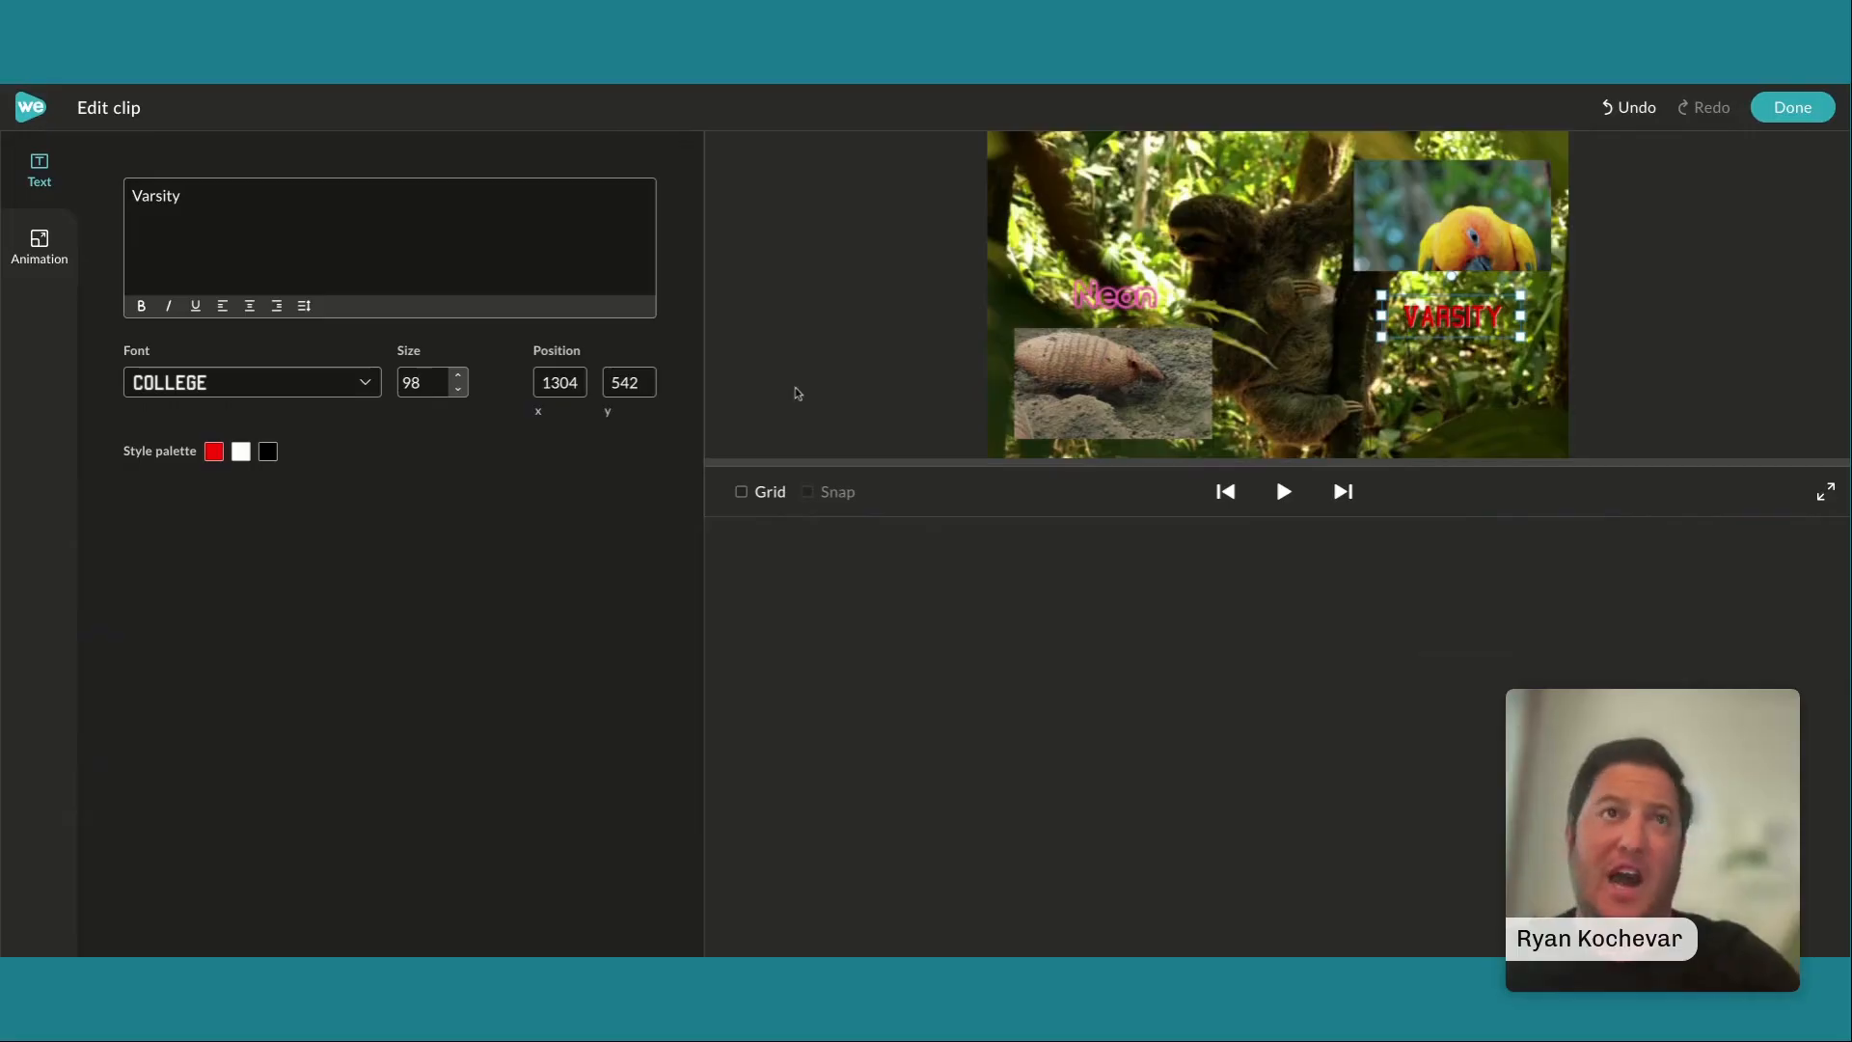
left_click(1793, 107)
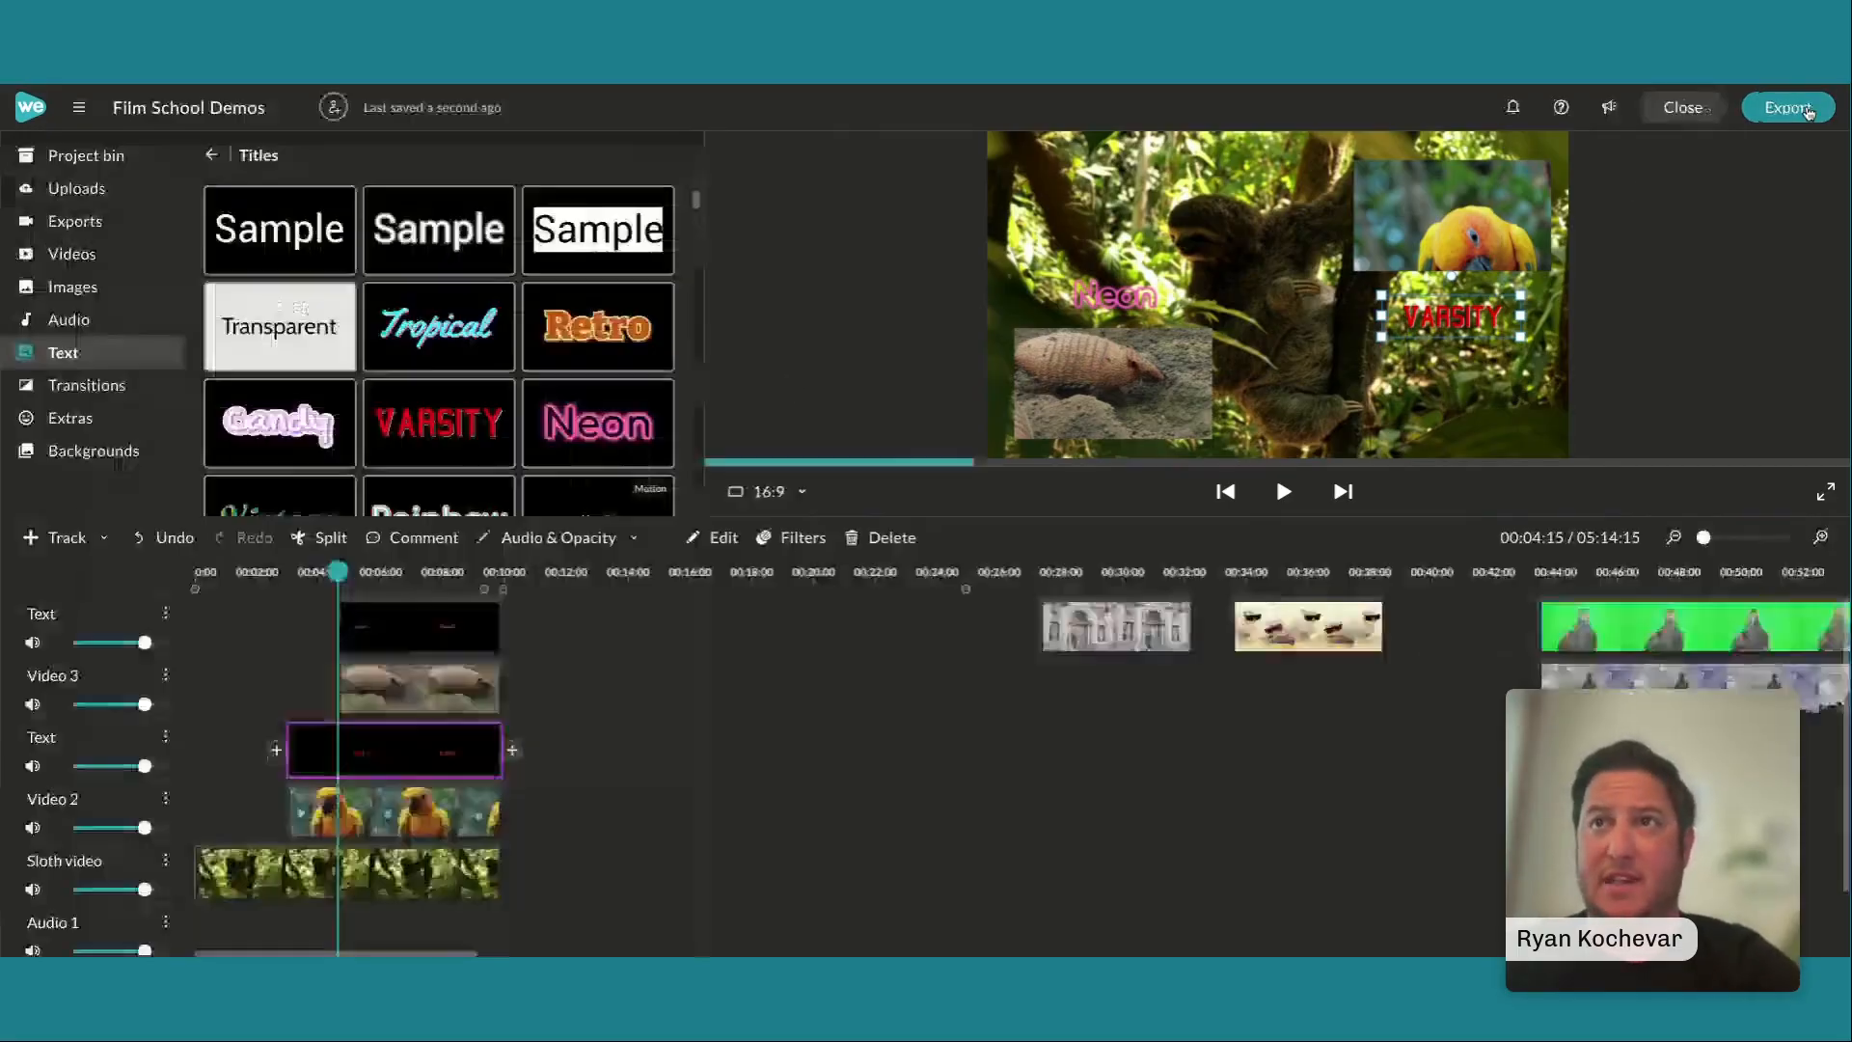
Replace the Neon title's text with "Armadillo" and reduce its font size to 92 so it fits on one line
double_click(1116, 301)
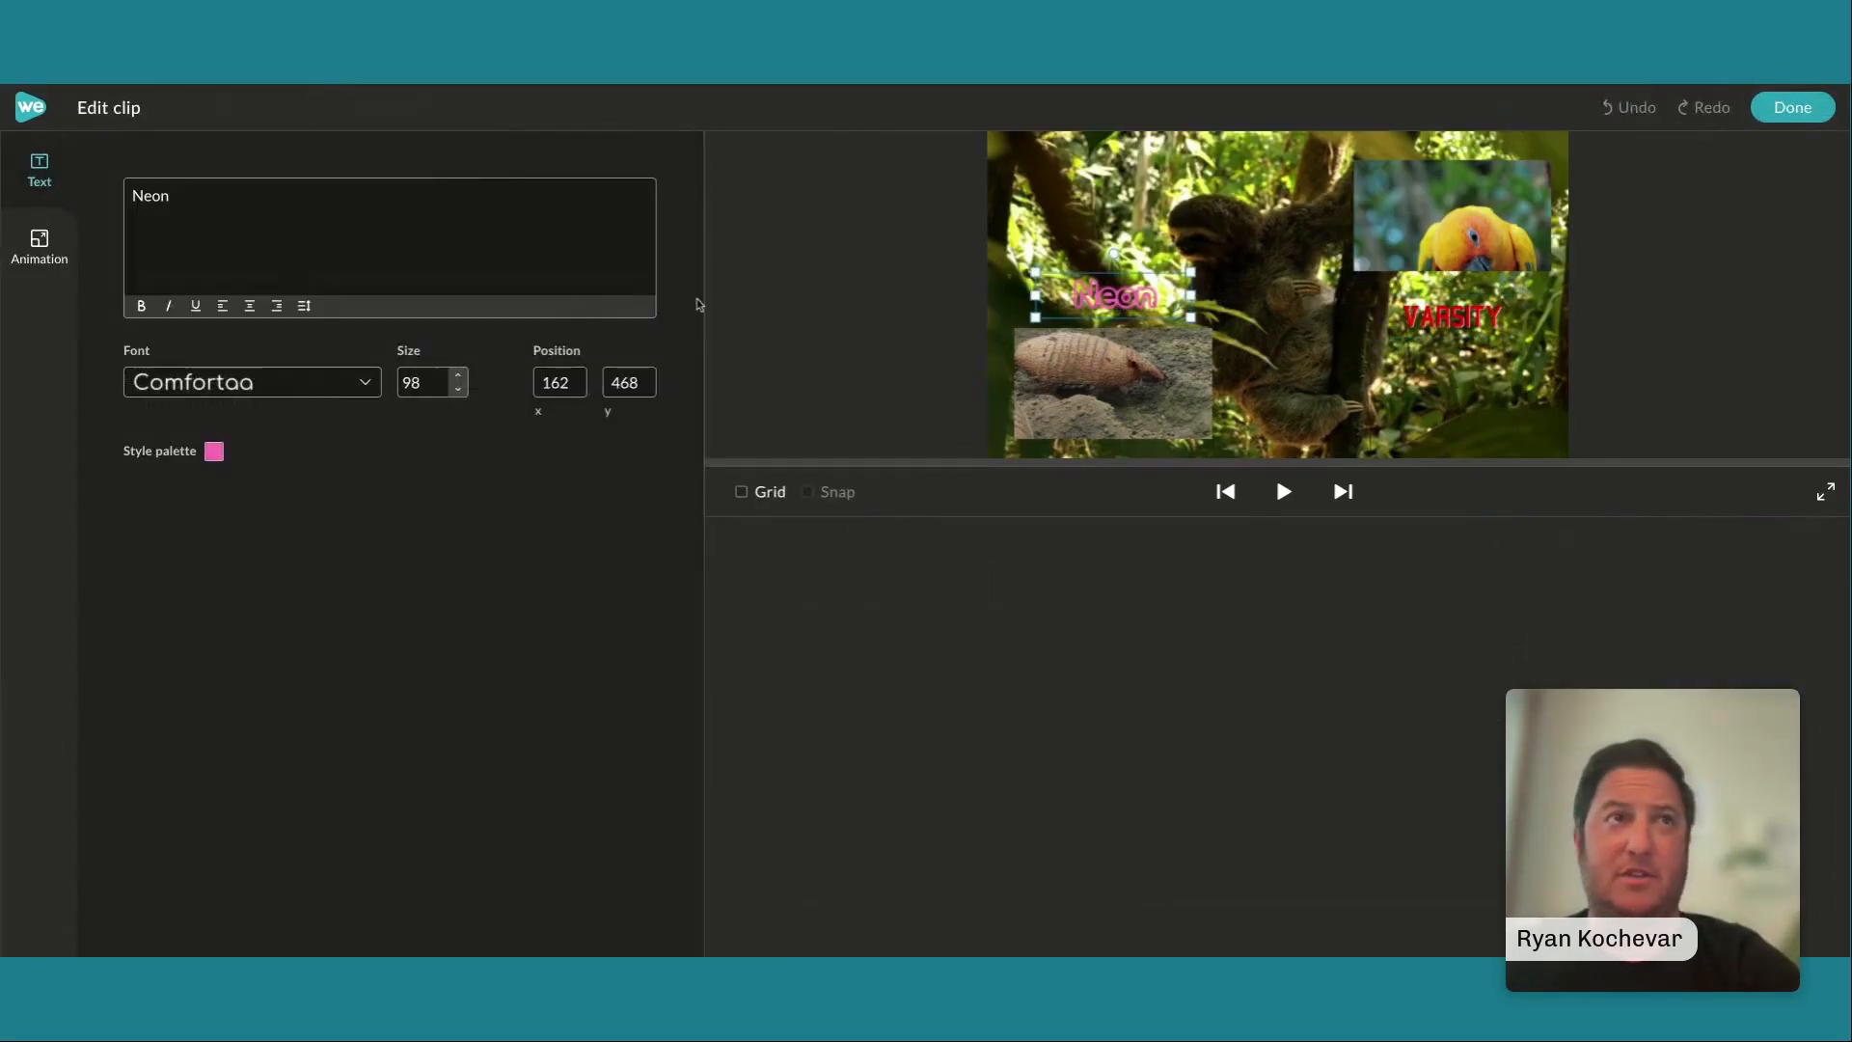
double_click(146, 200)
type("Armadi")
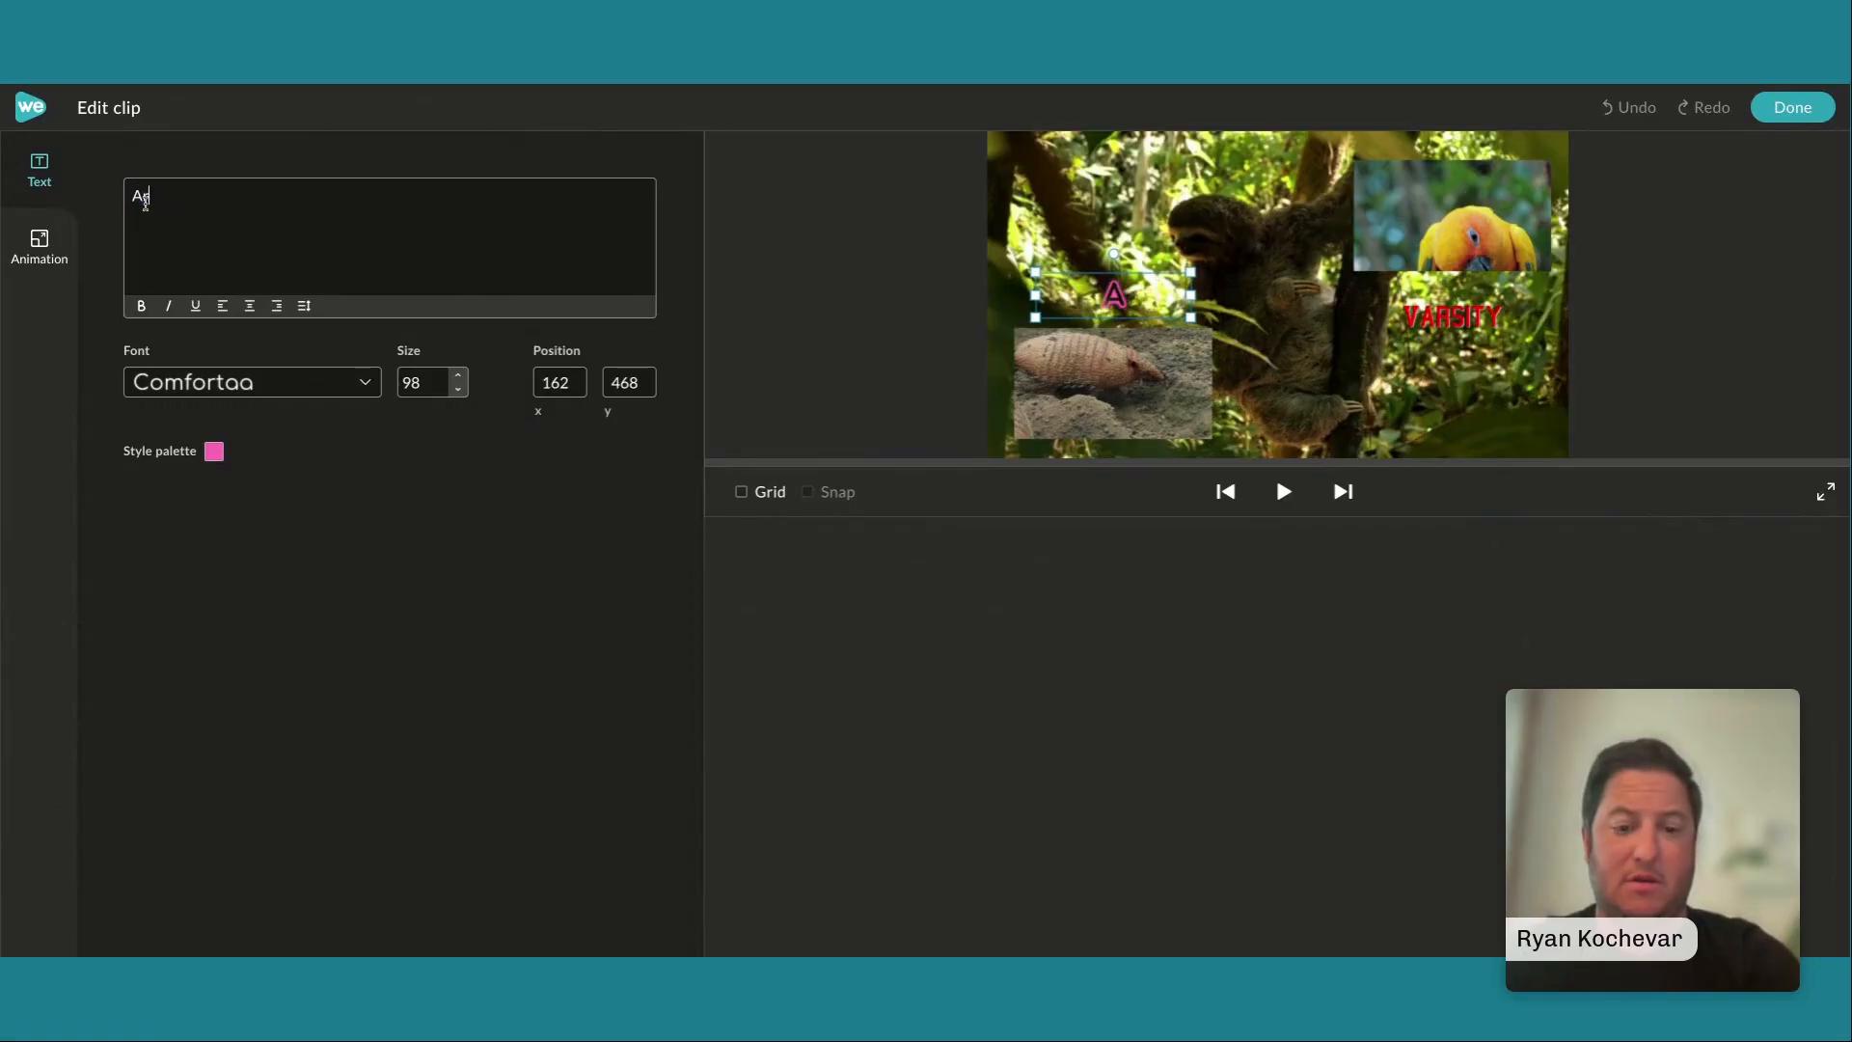
type("llo")
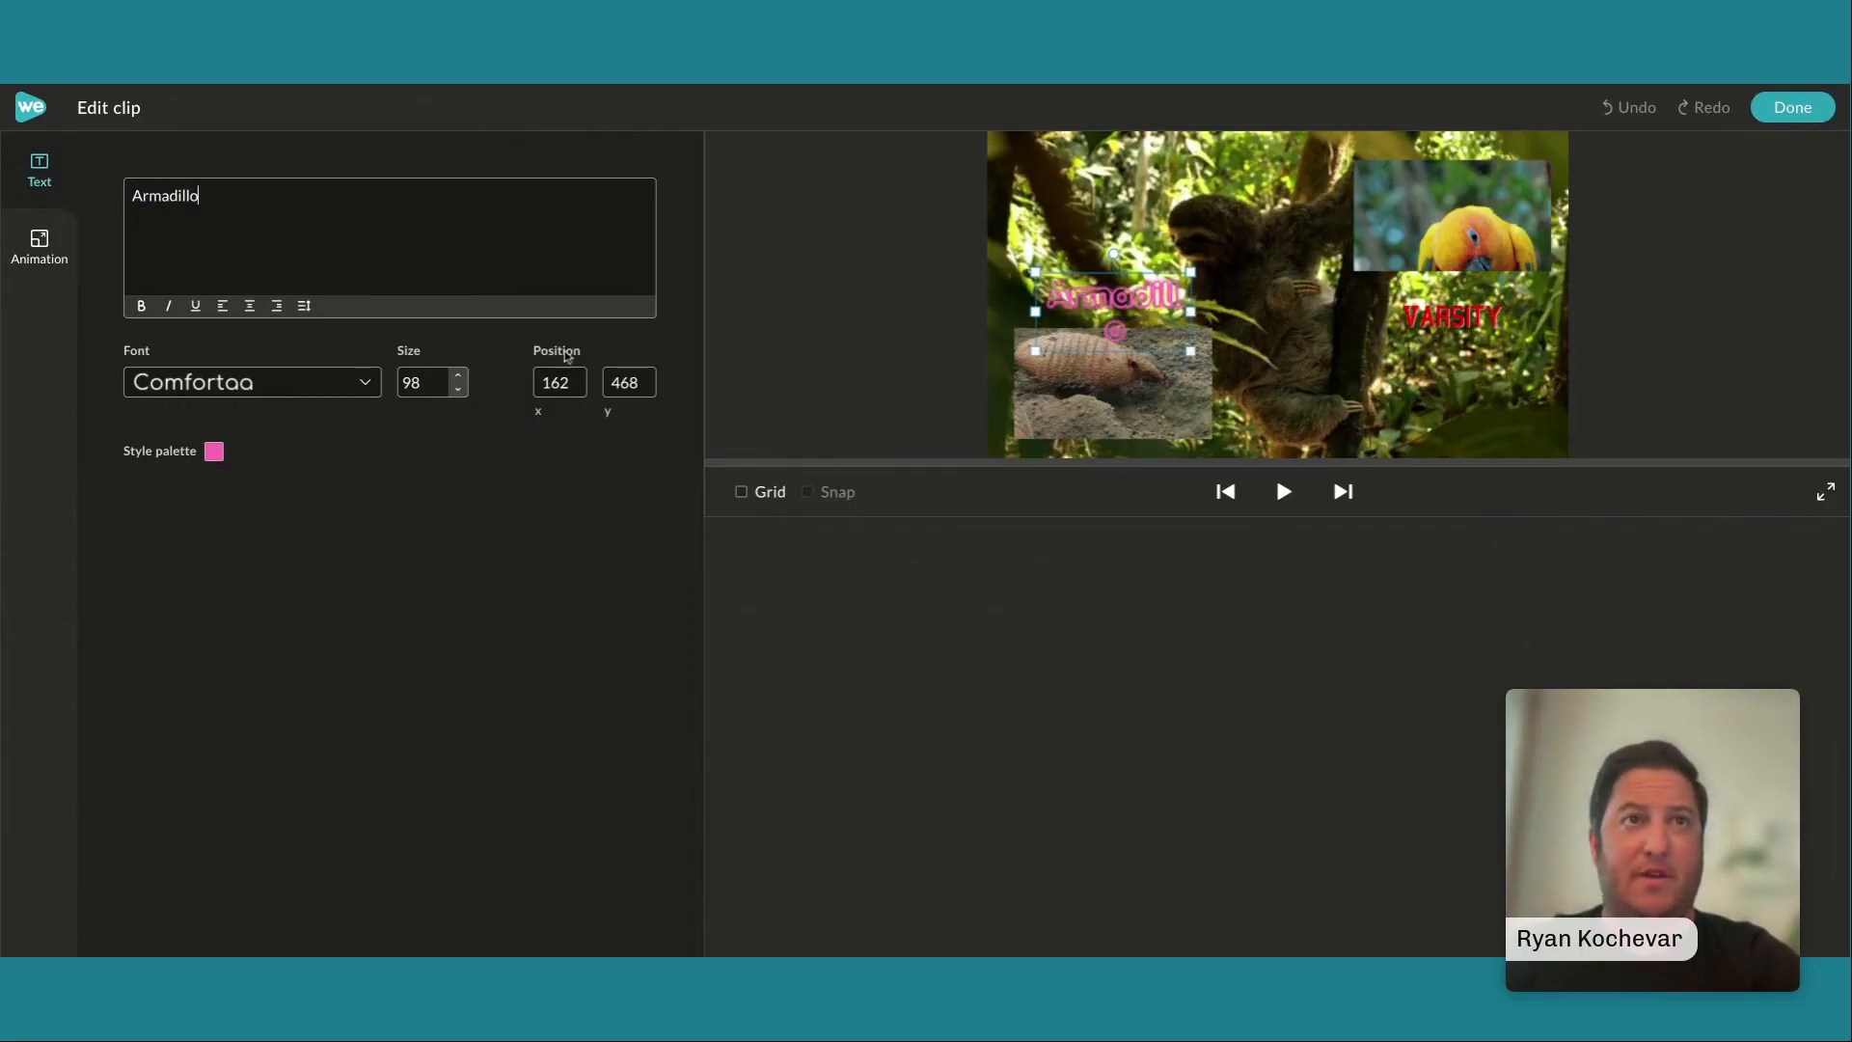
left_click(463, 393)
left_click(463, 392)
left_click(464, 393)
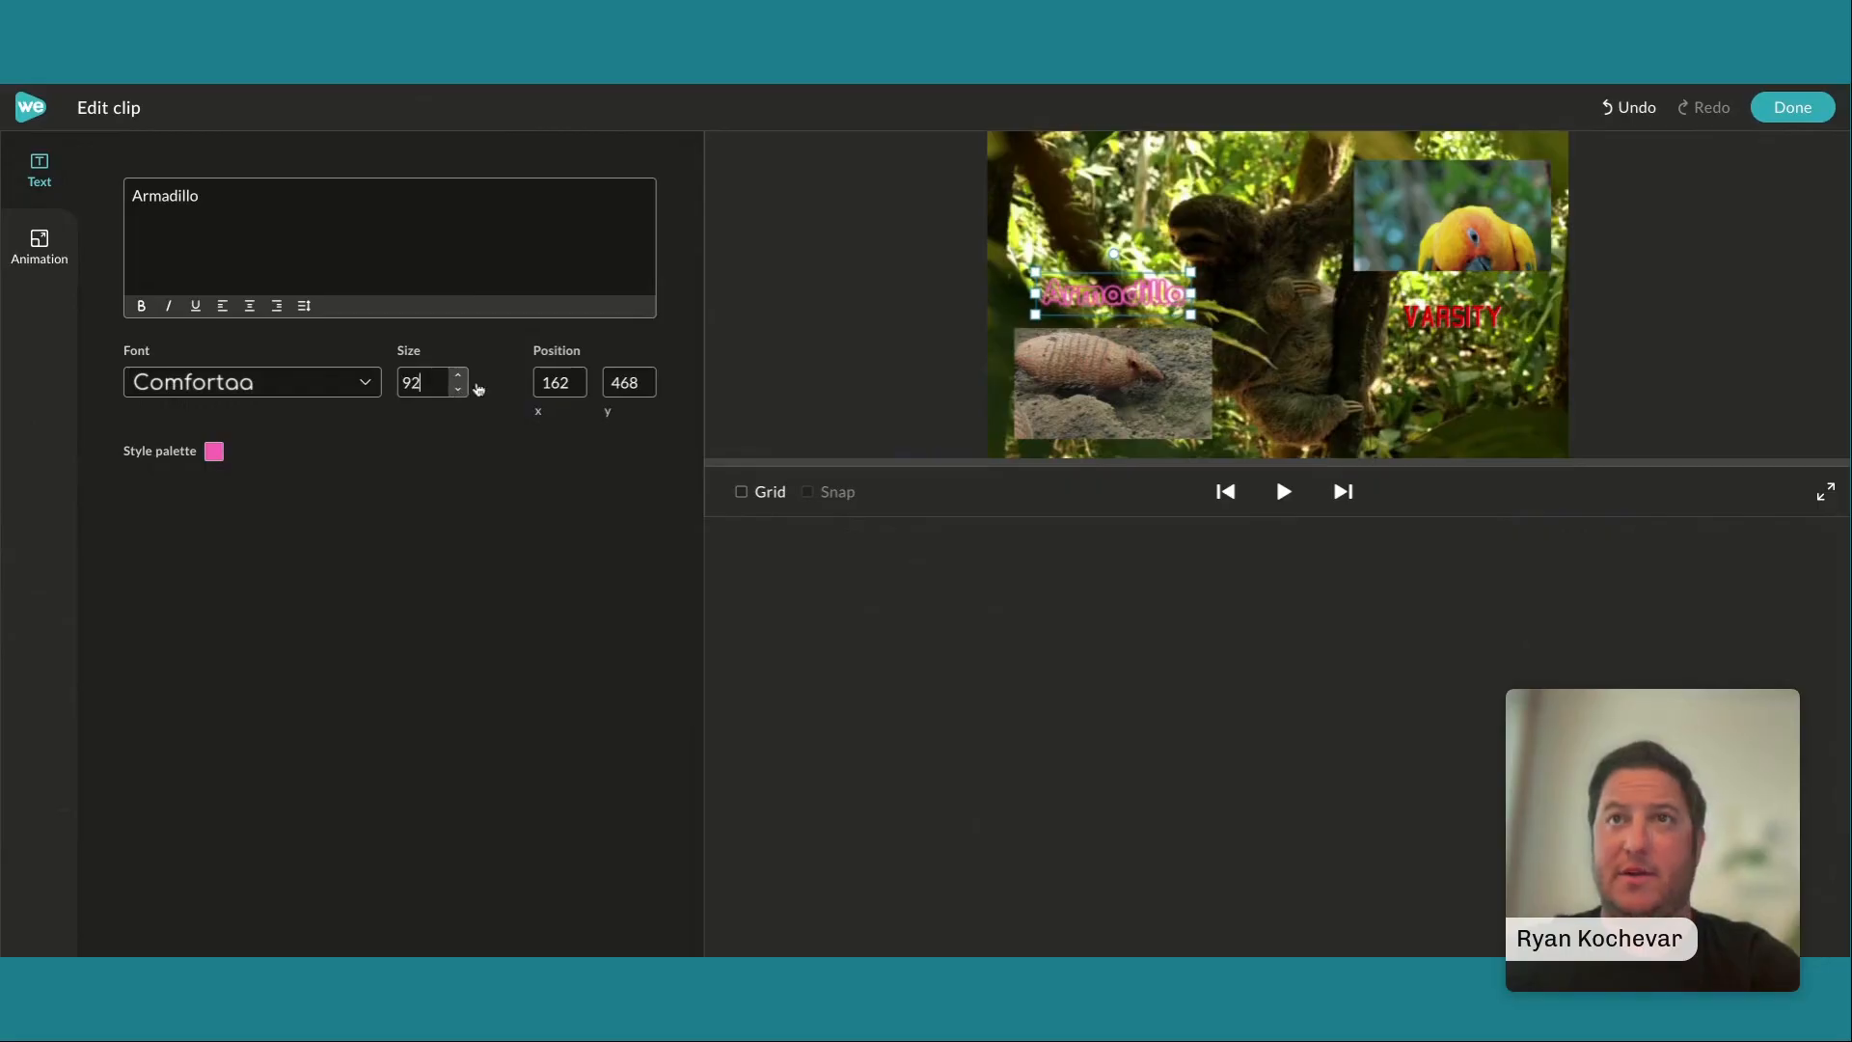
Replace the Varsity title's text with "Macaw" and set its font size to 94
left_click(1440, 318)
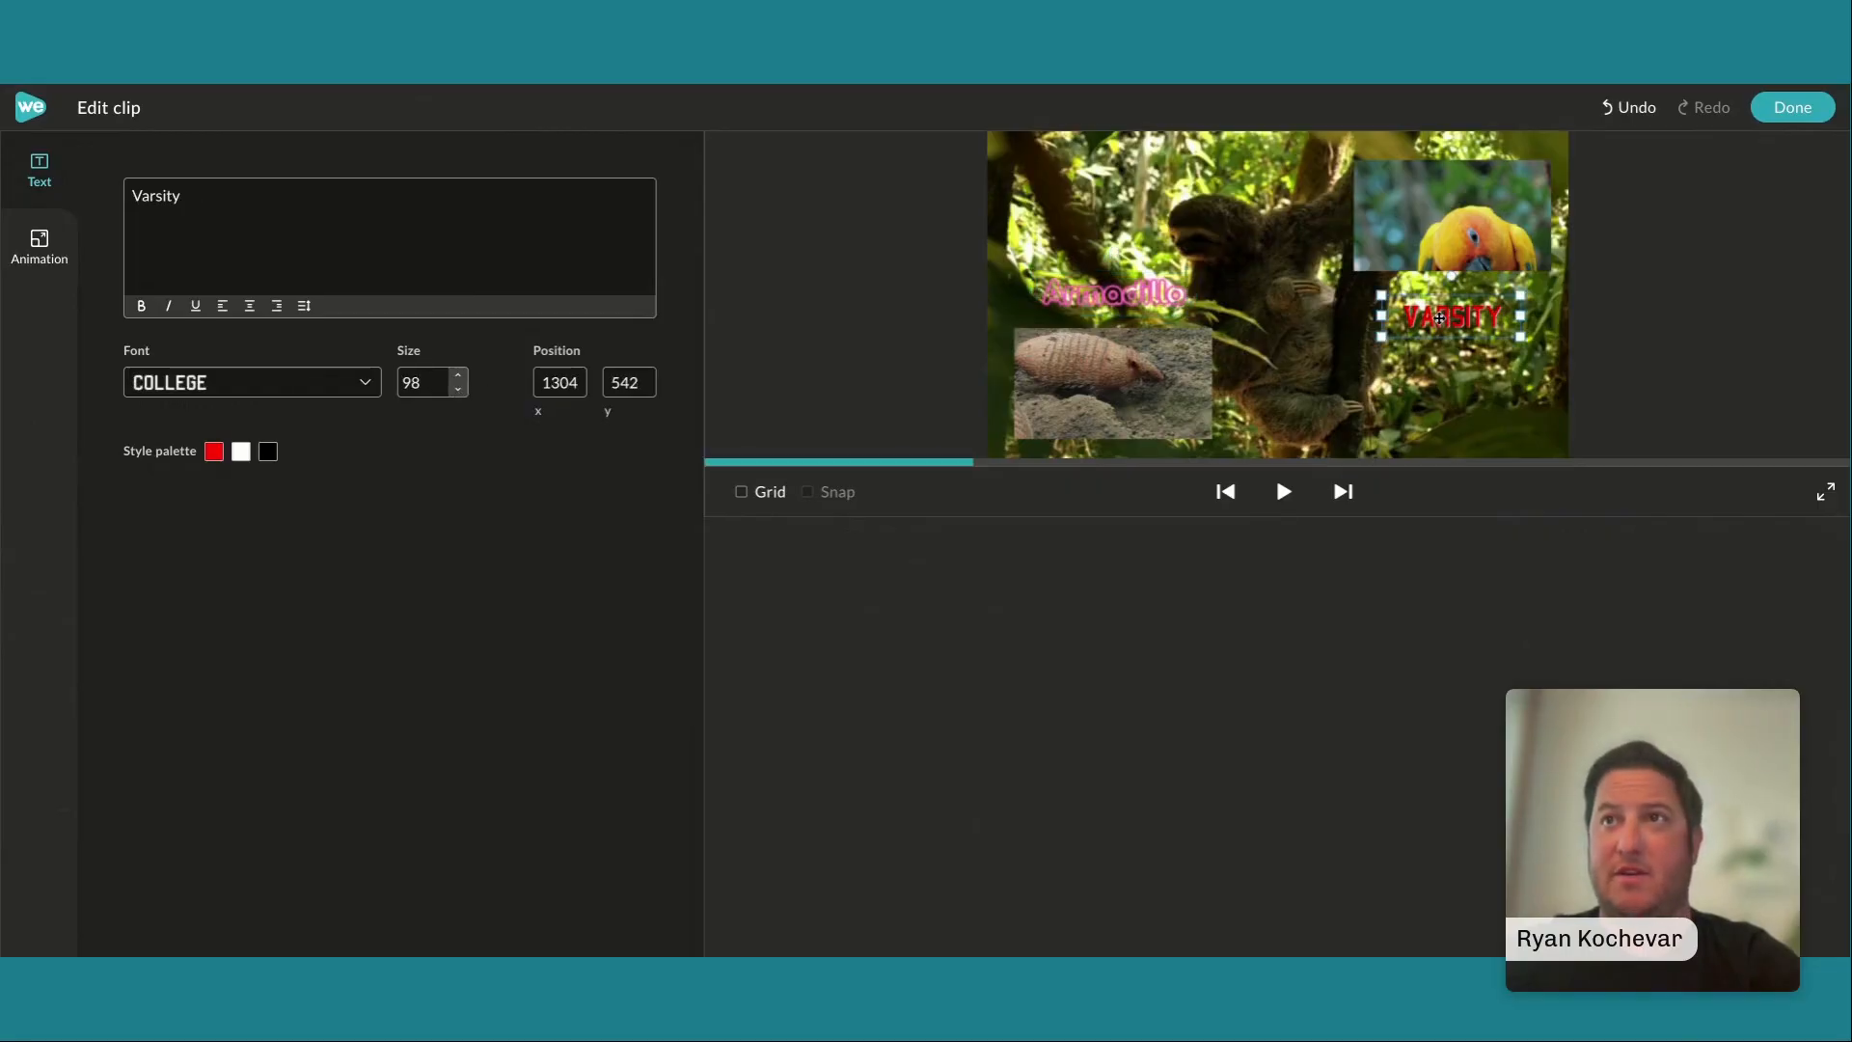
double_click(147, 196)
type("M")
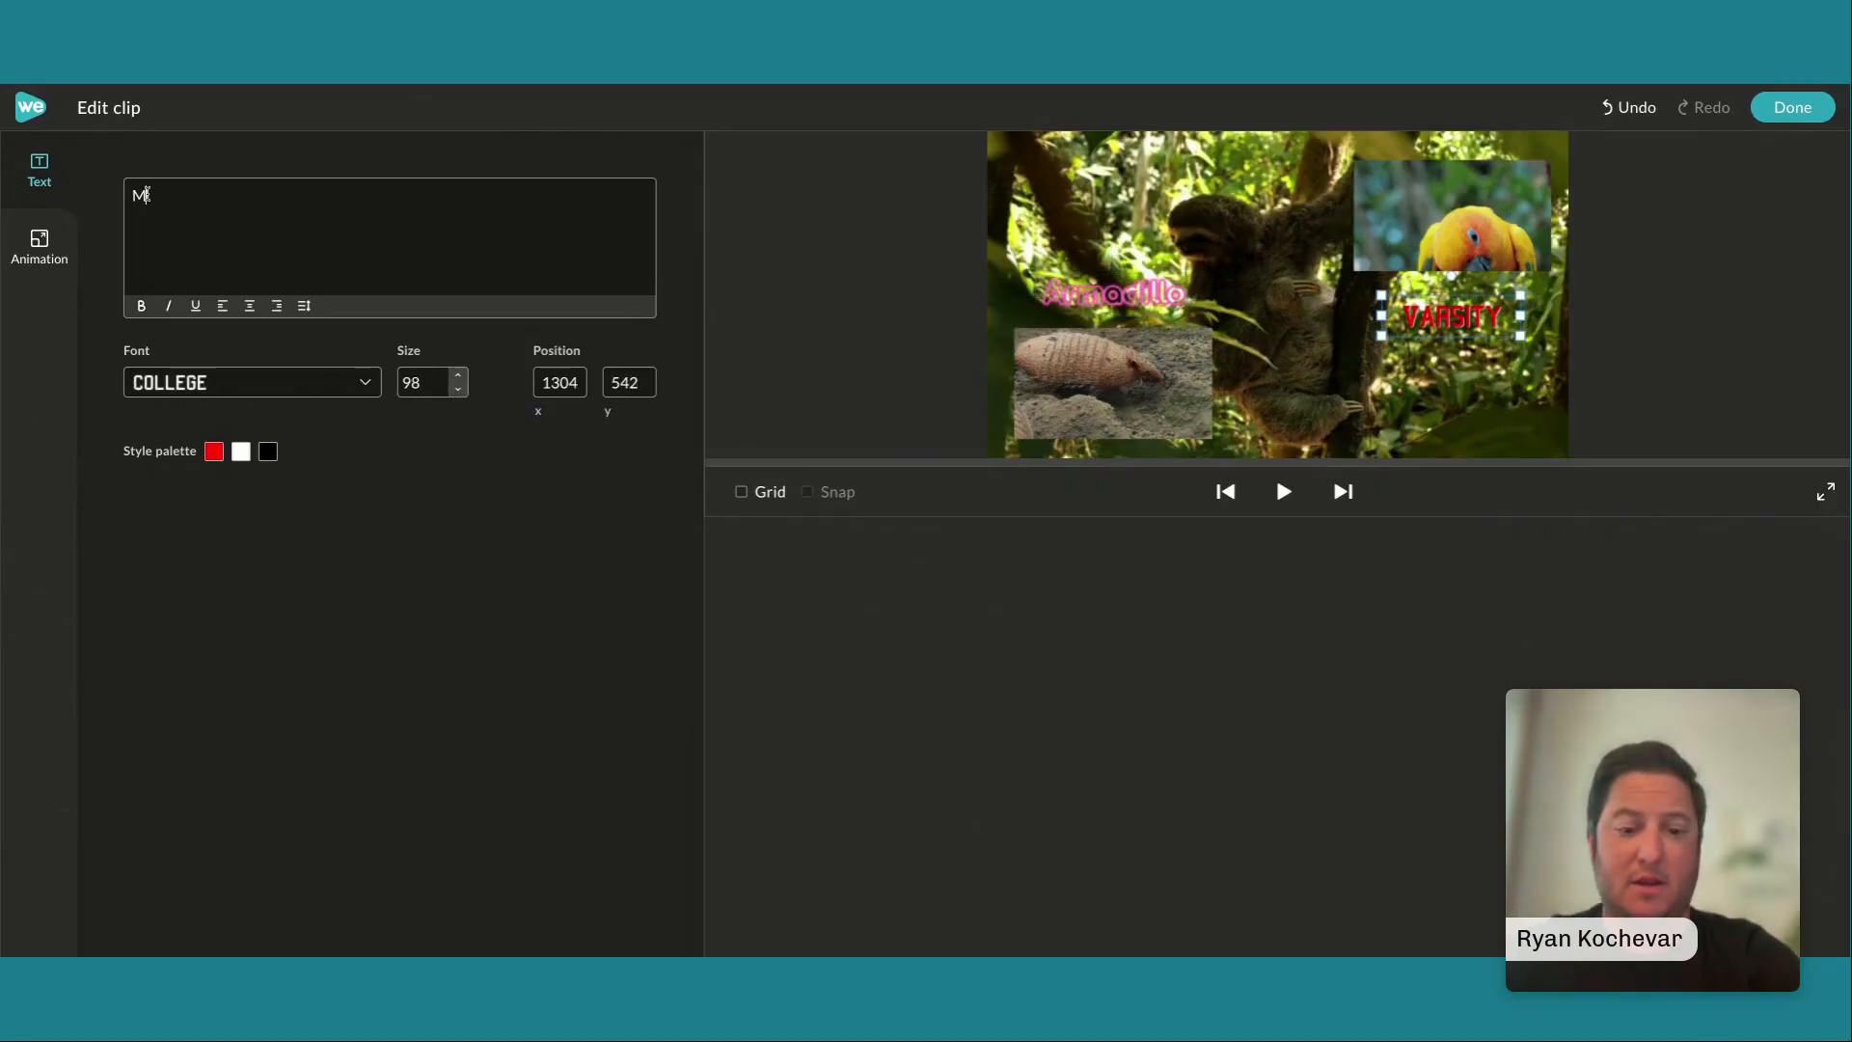
type("acaw")
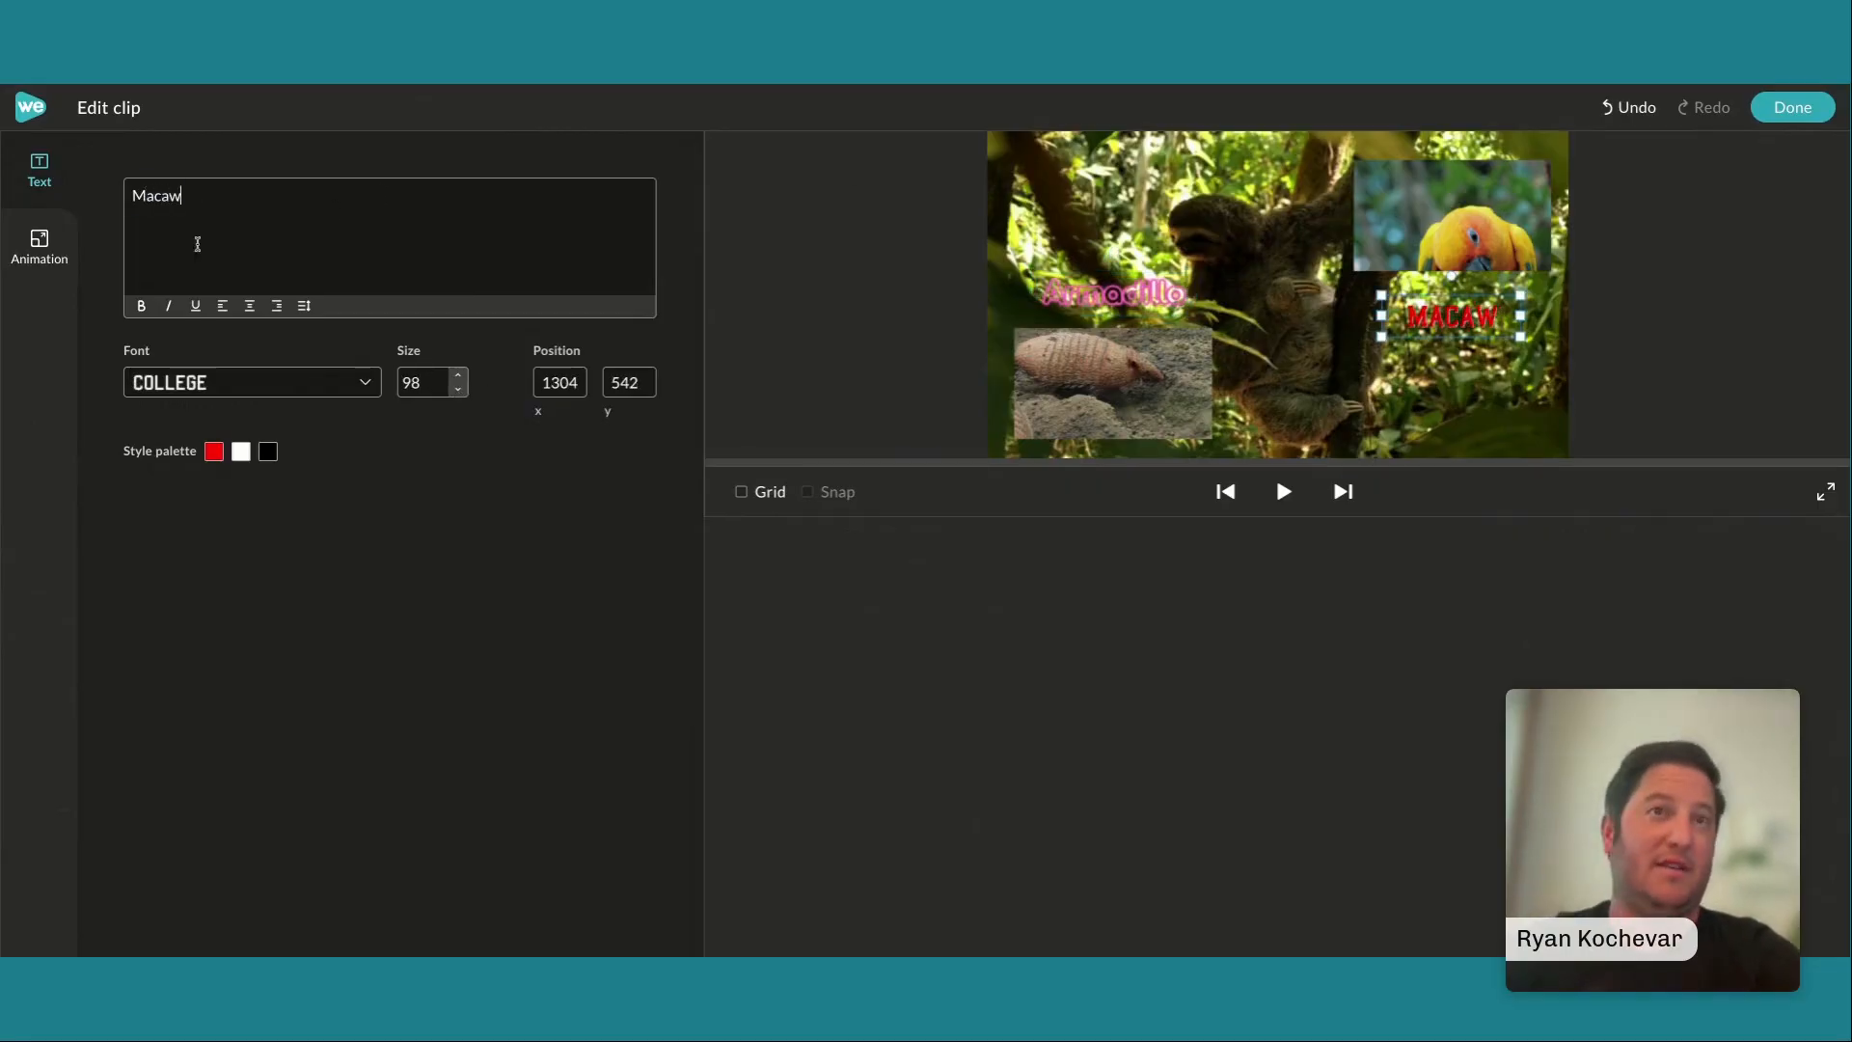
left_click(465, 391)
left_click(464, 391)
left_click(464, 391)
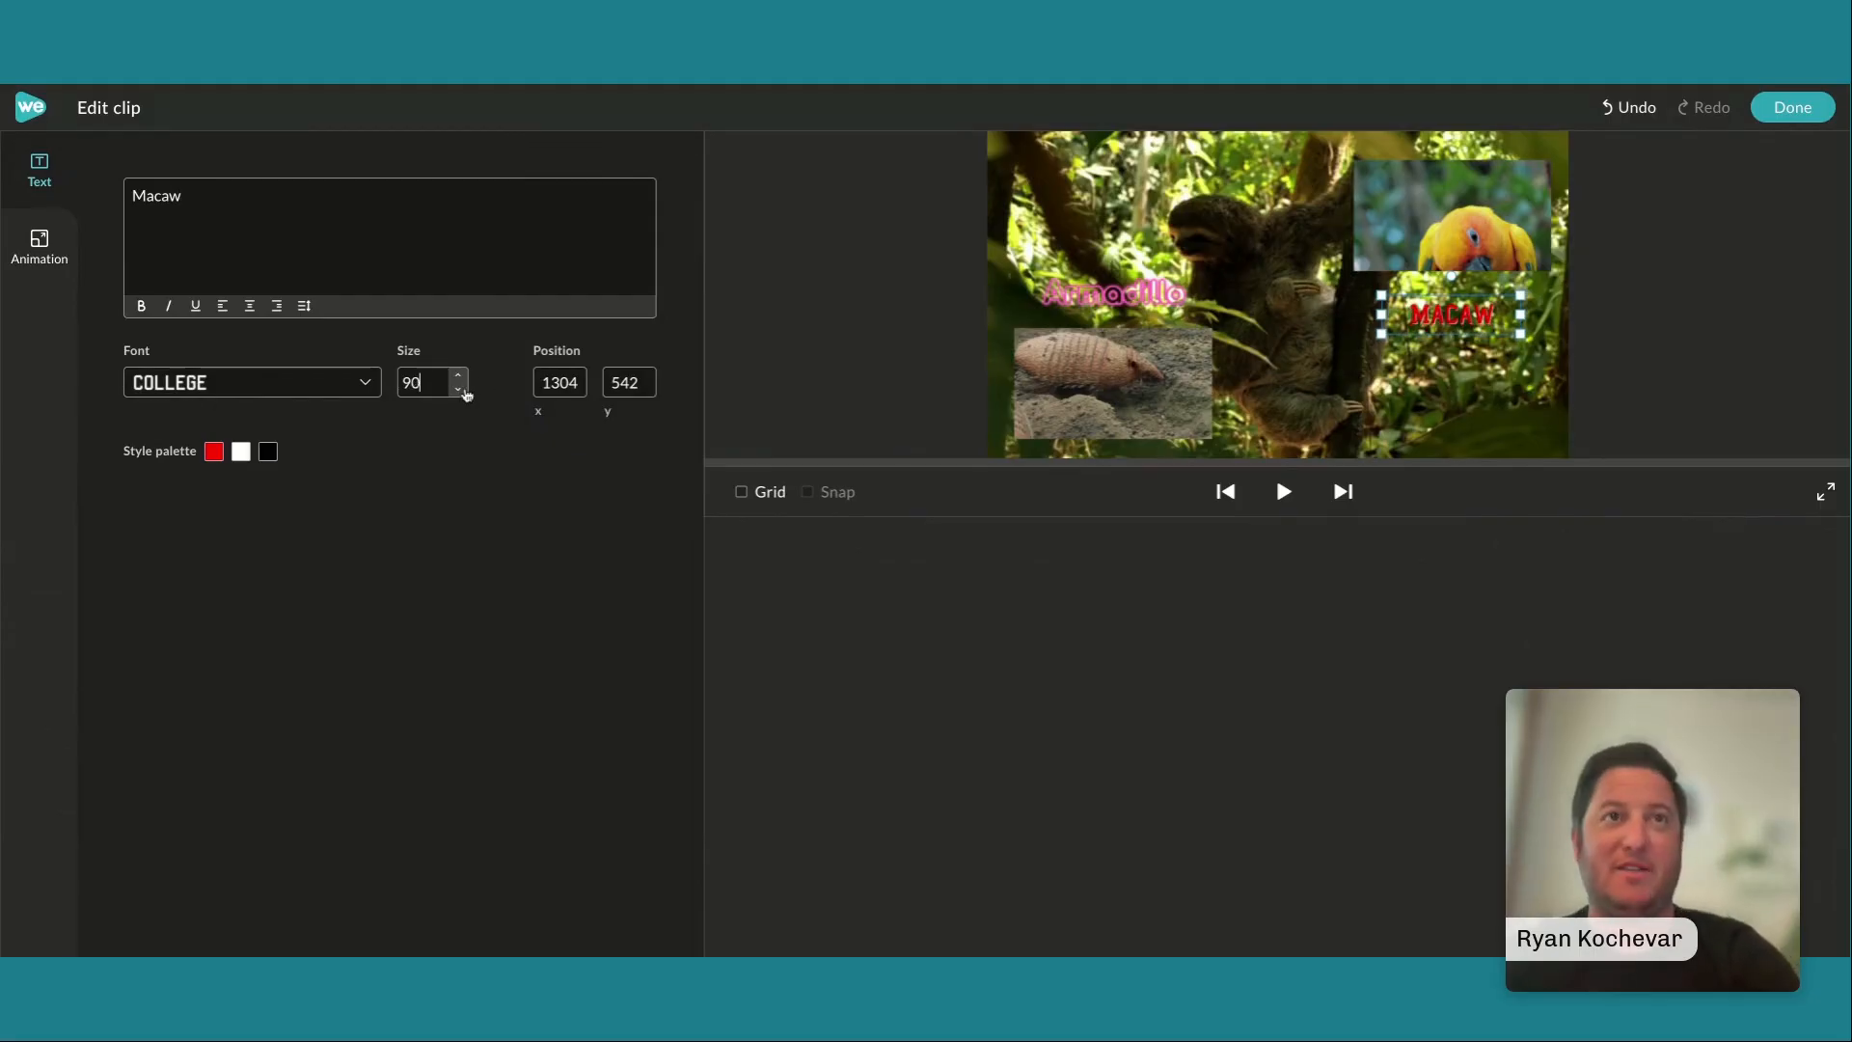
left_click(1792, 107)
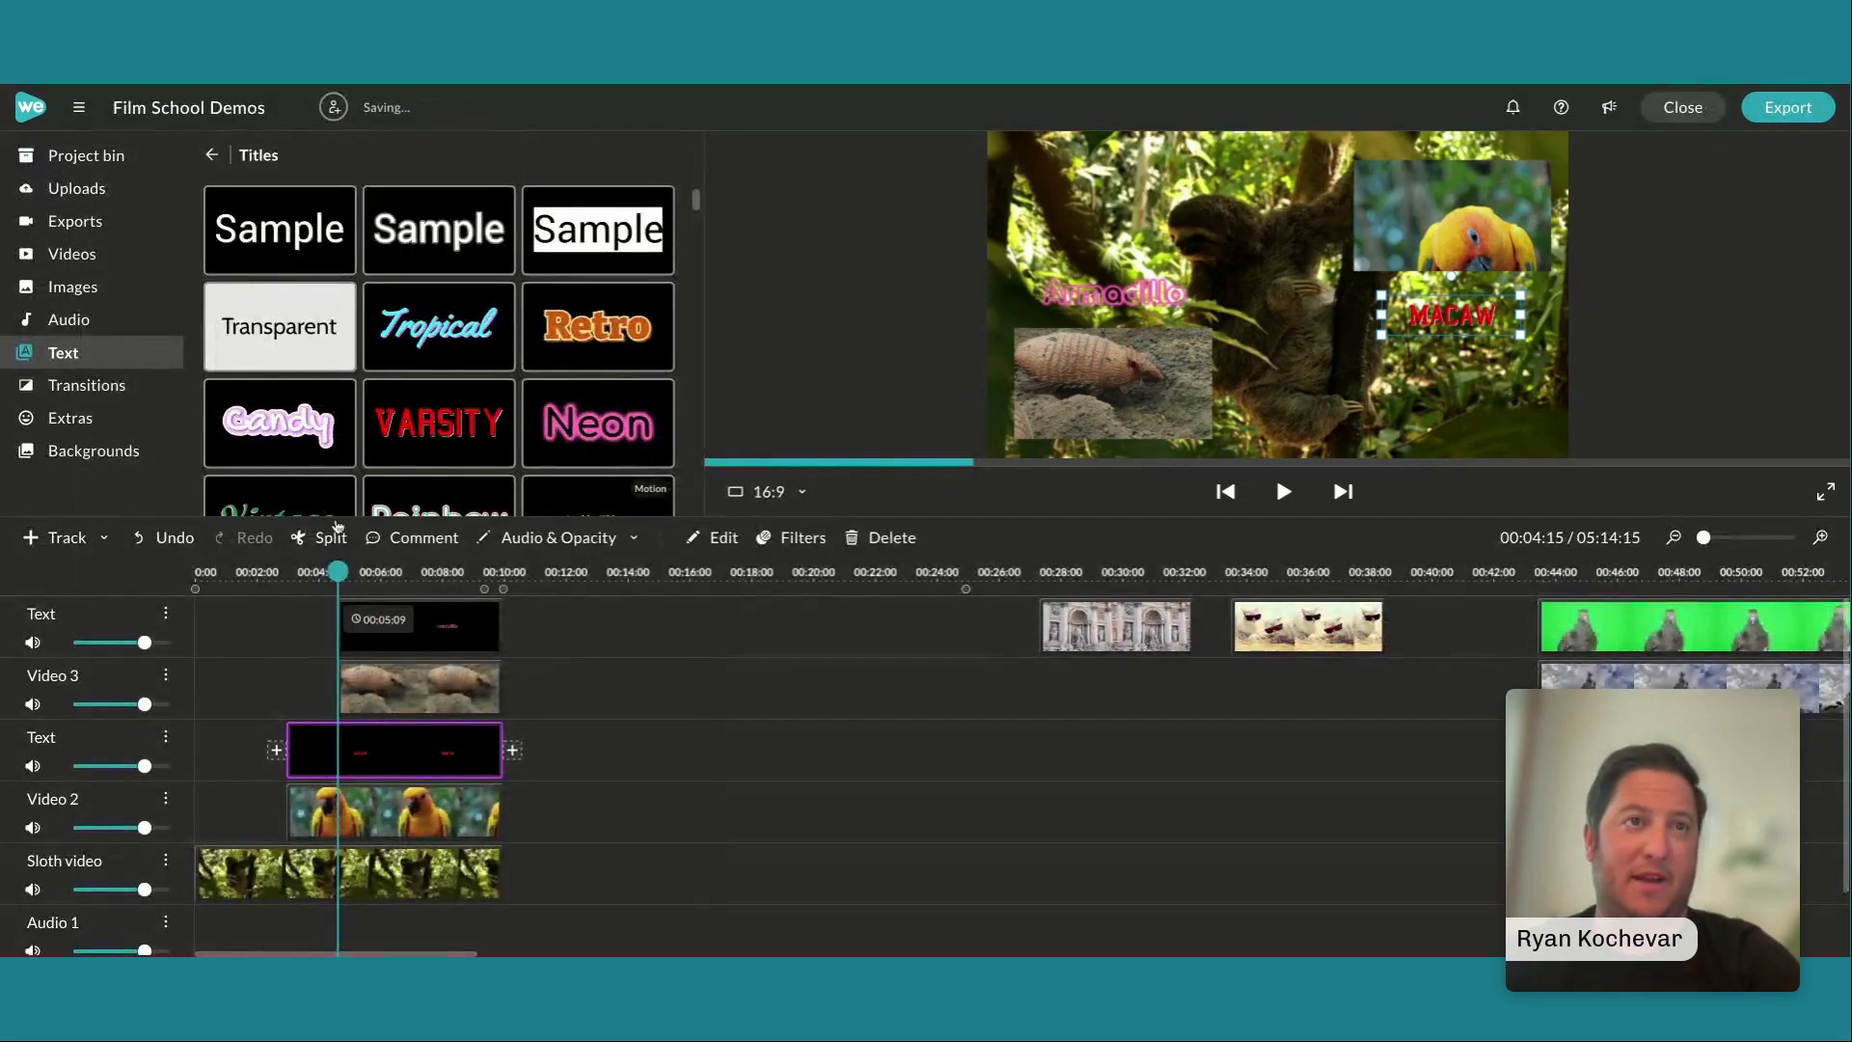
Play back the sequence, and add a 1-second Cross fade at the start of the Armadillo title and the armadillo clip
left_click(250, 577)
key("space")
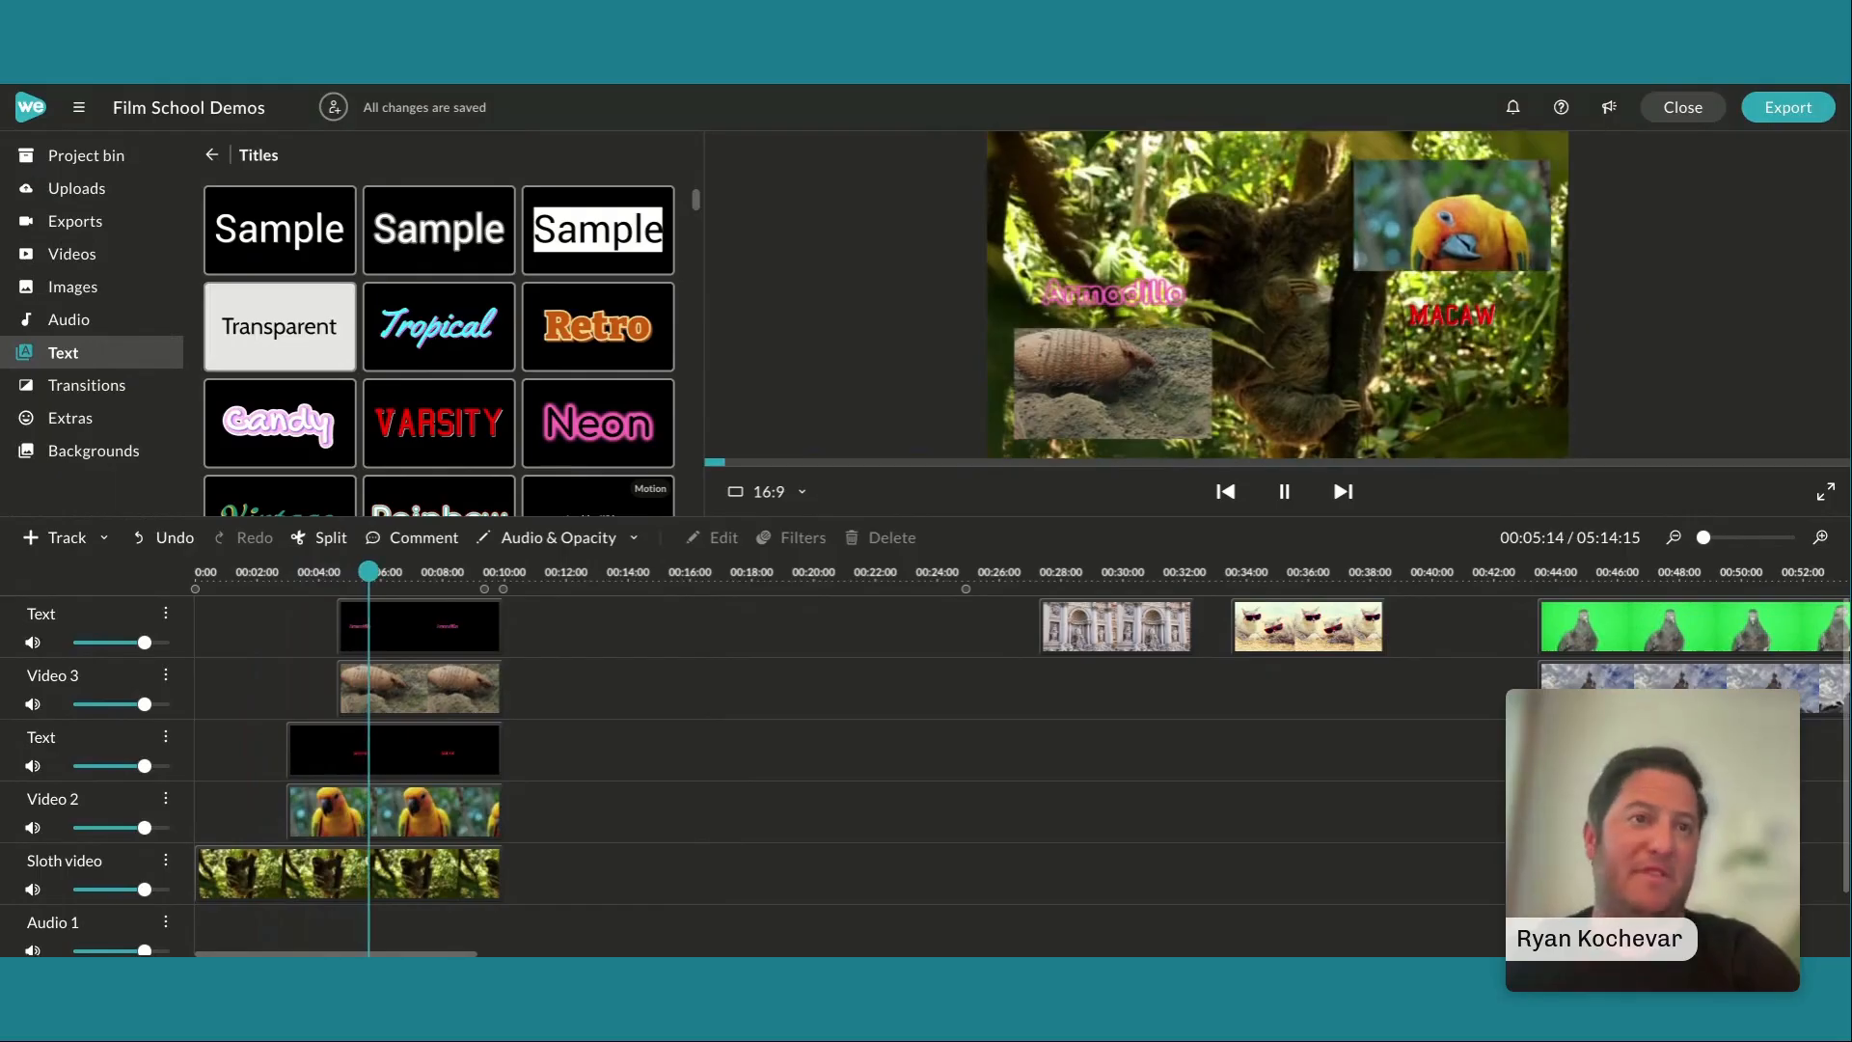
left_click(410, 758)
left_click(349, 683)
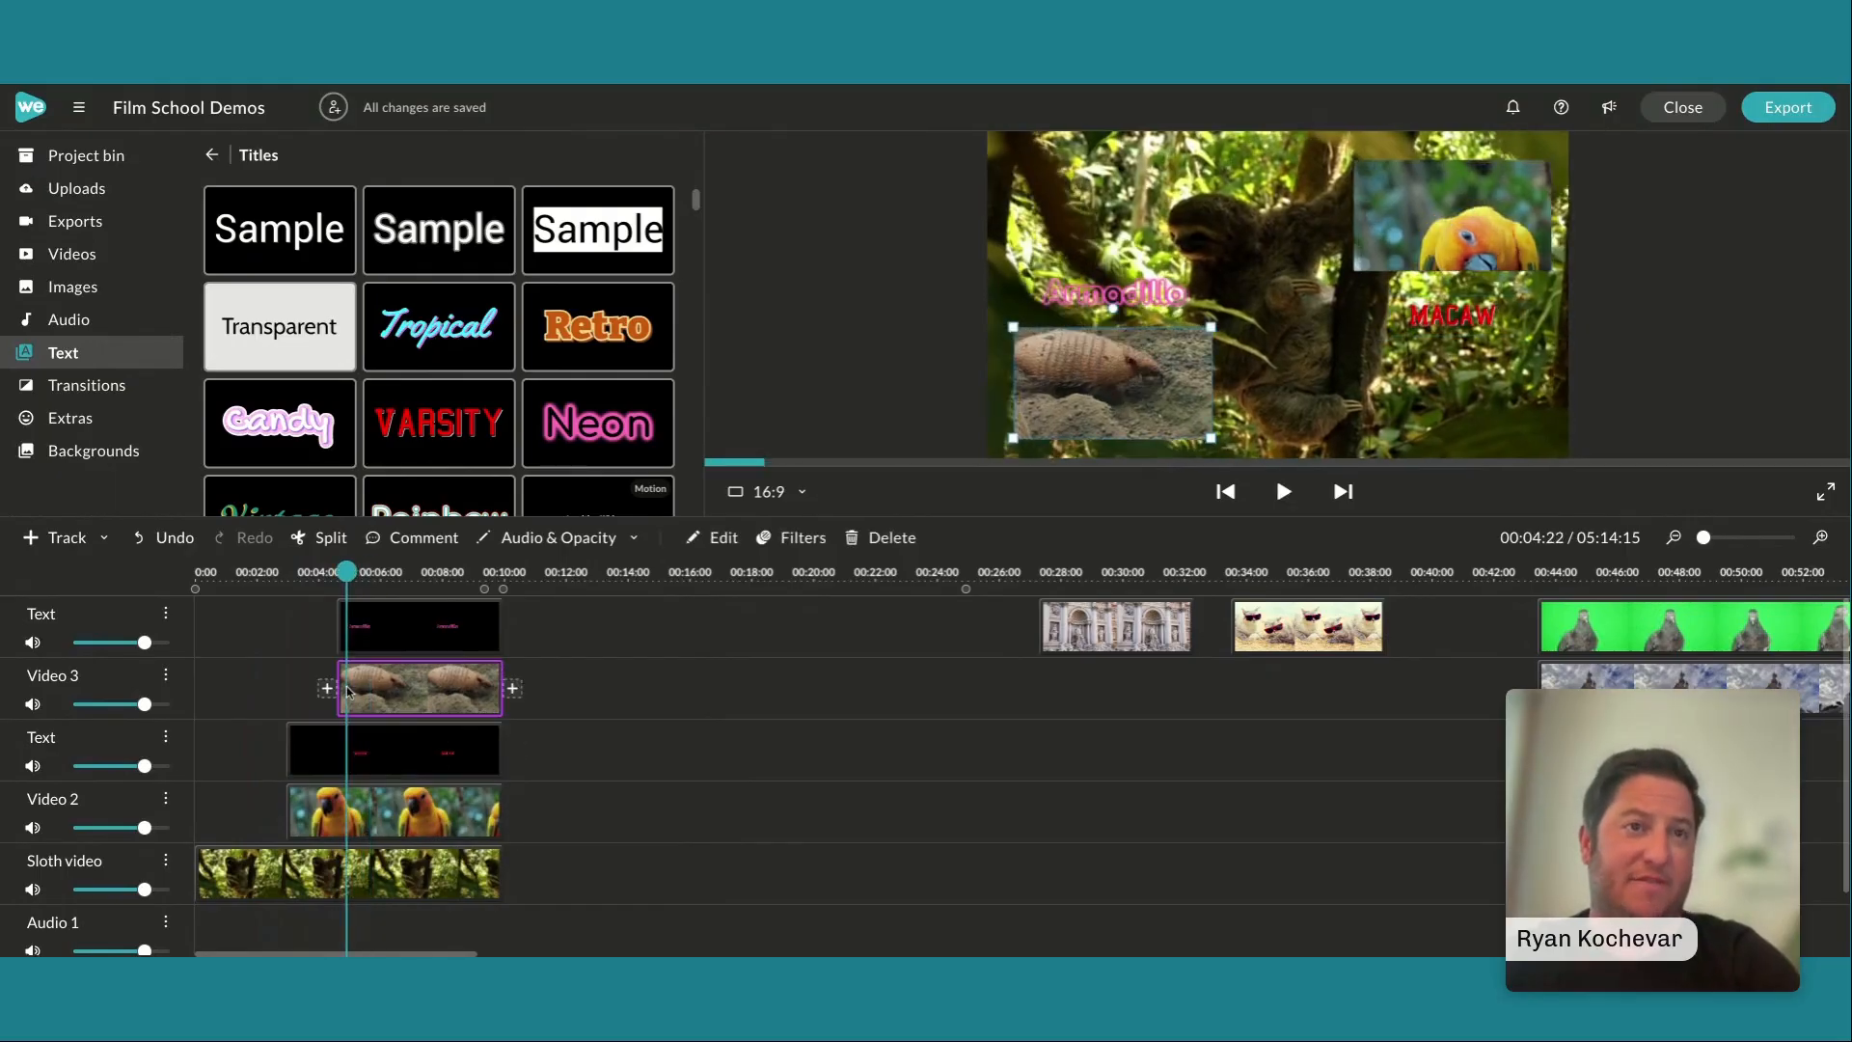
left_click(353, 635)
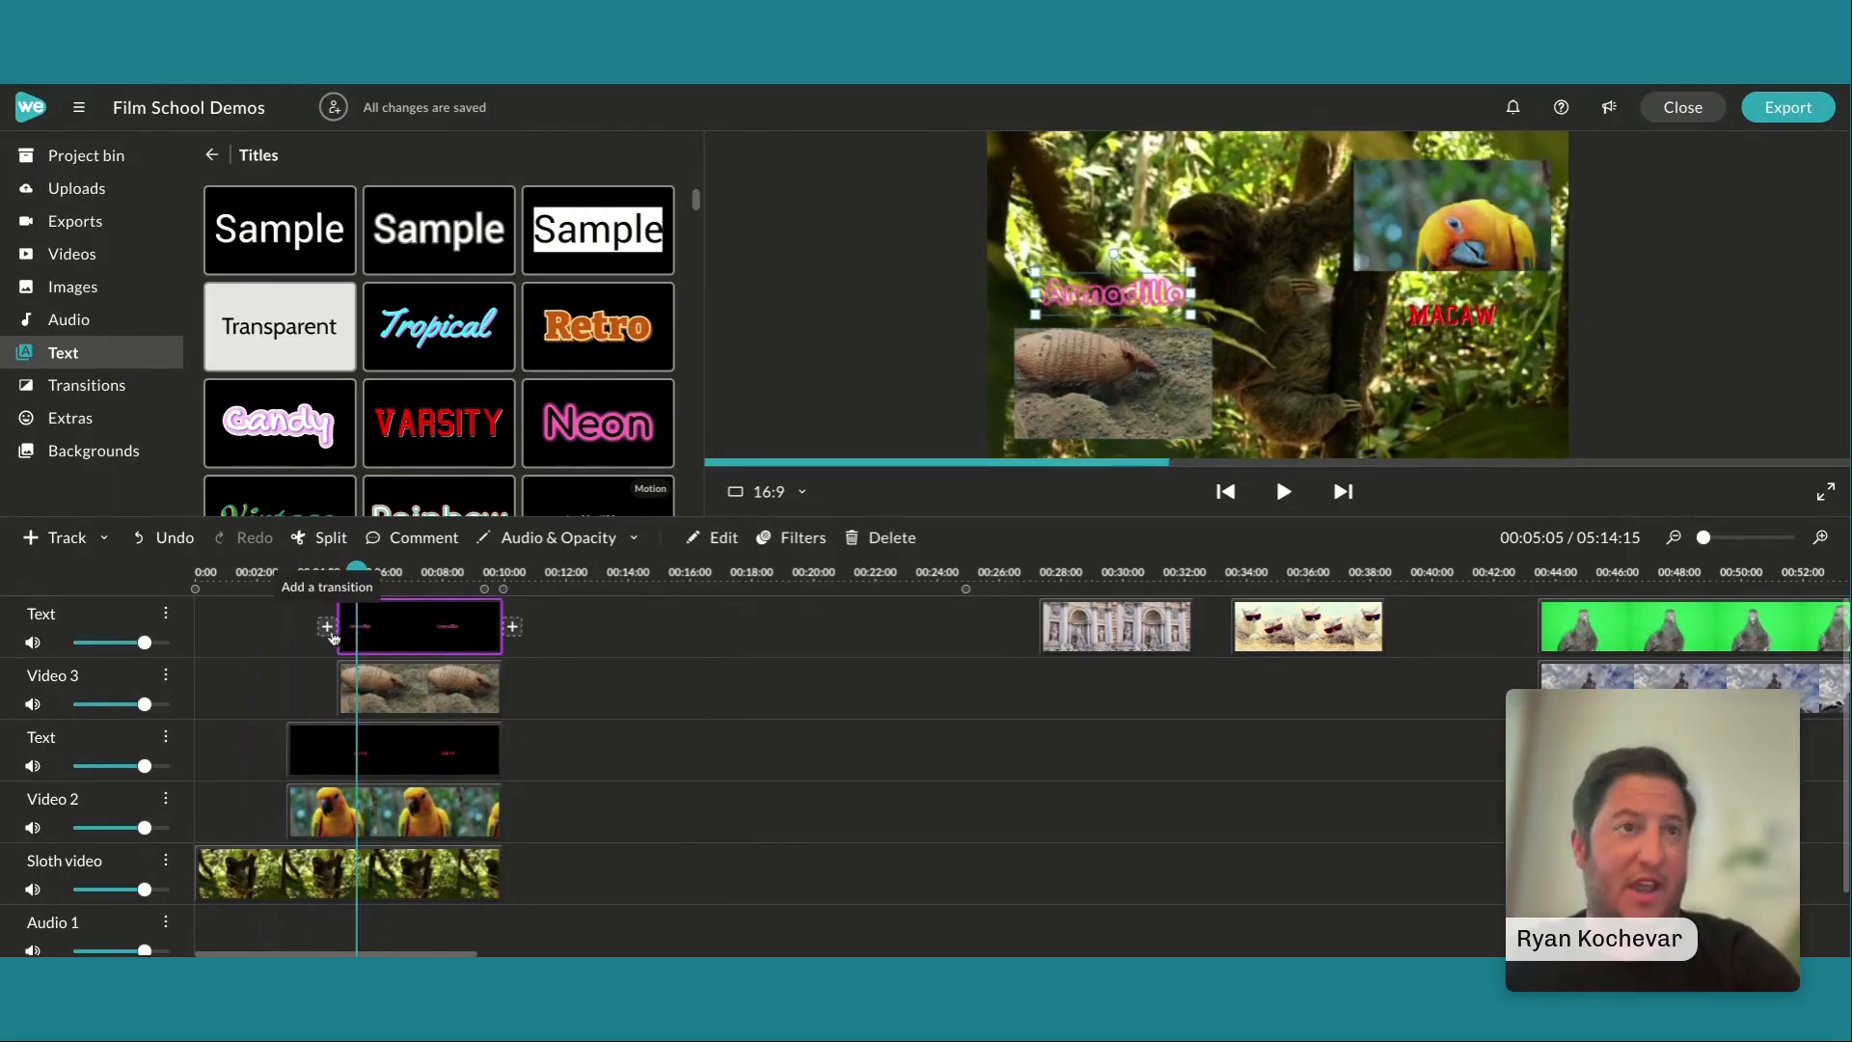
left_click(330, 632)
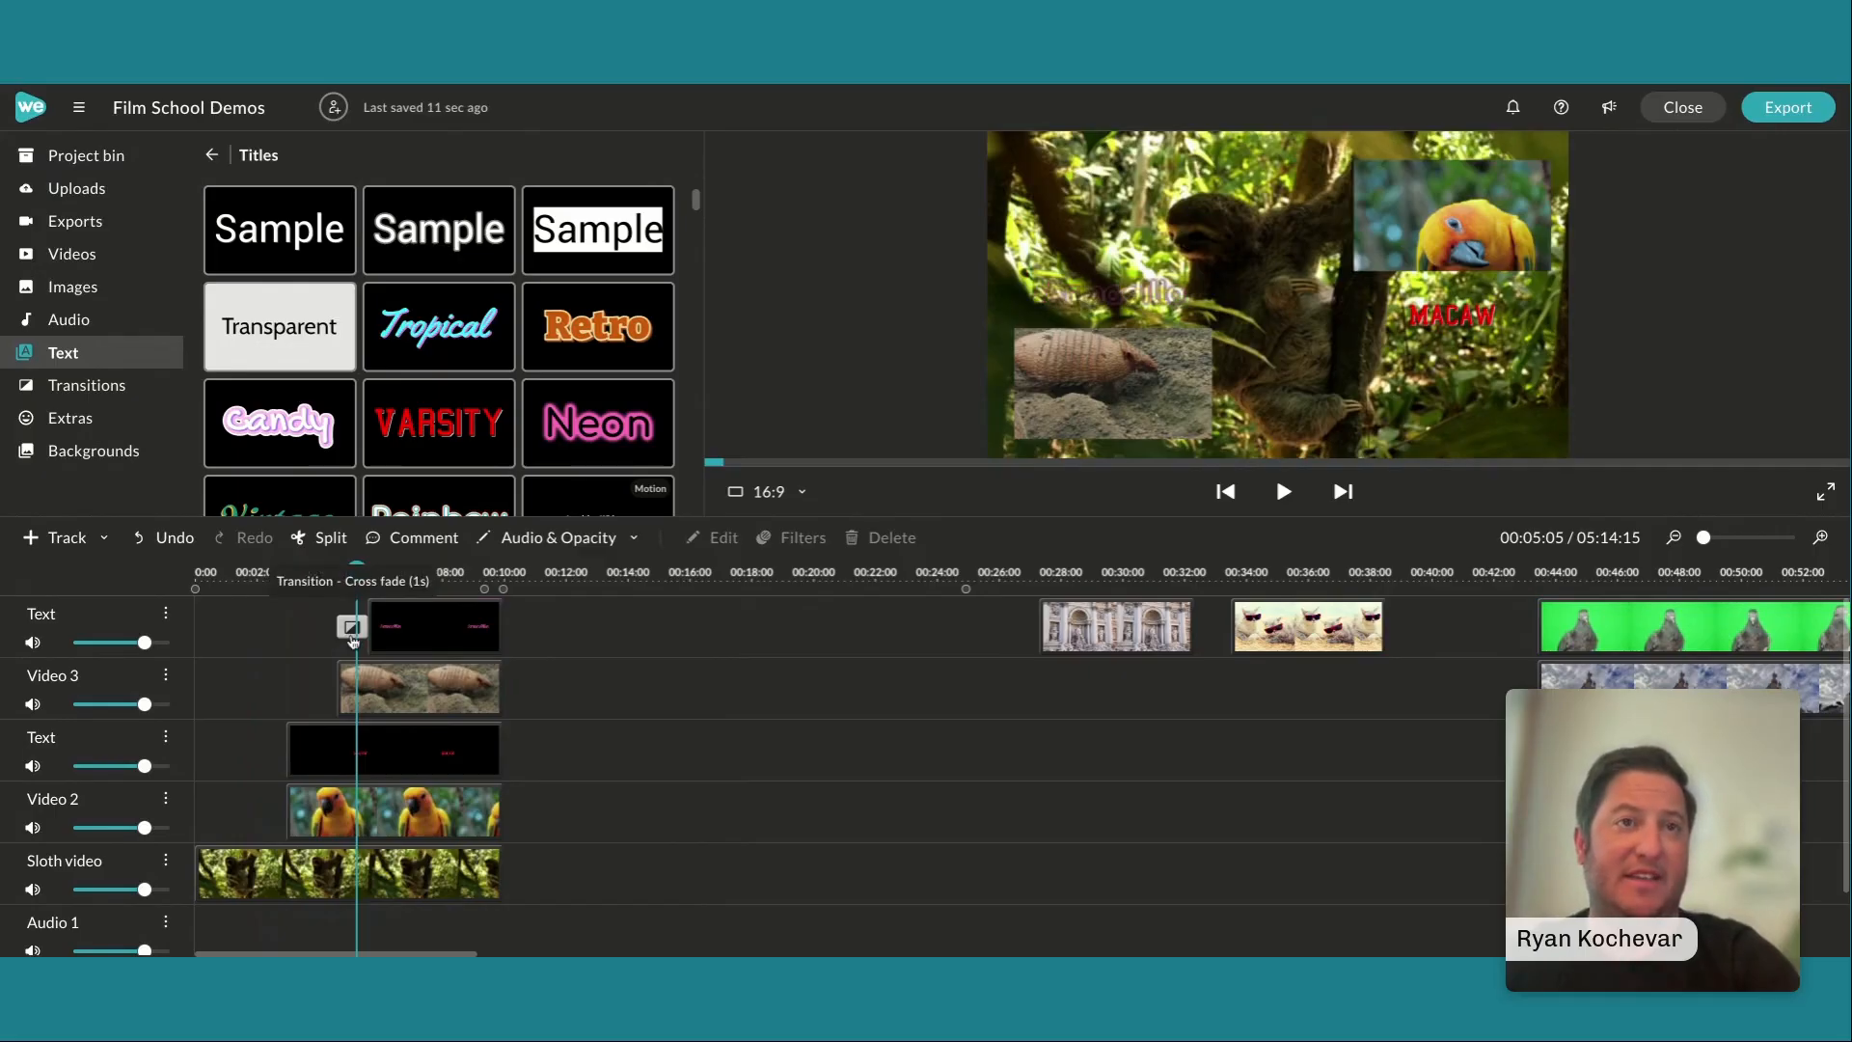
left_click(368, 687)
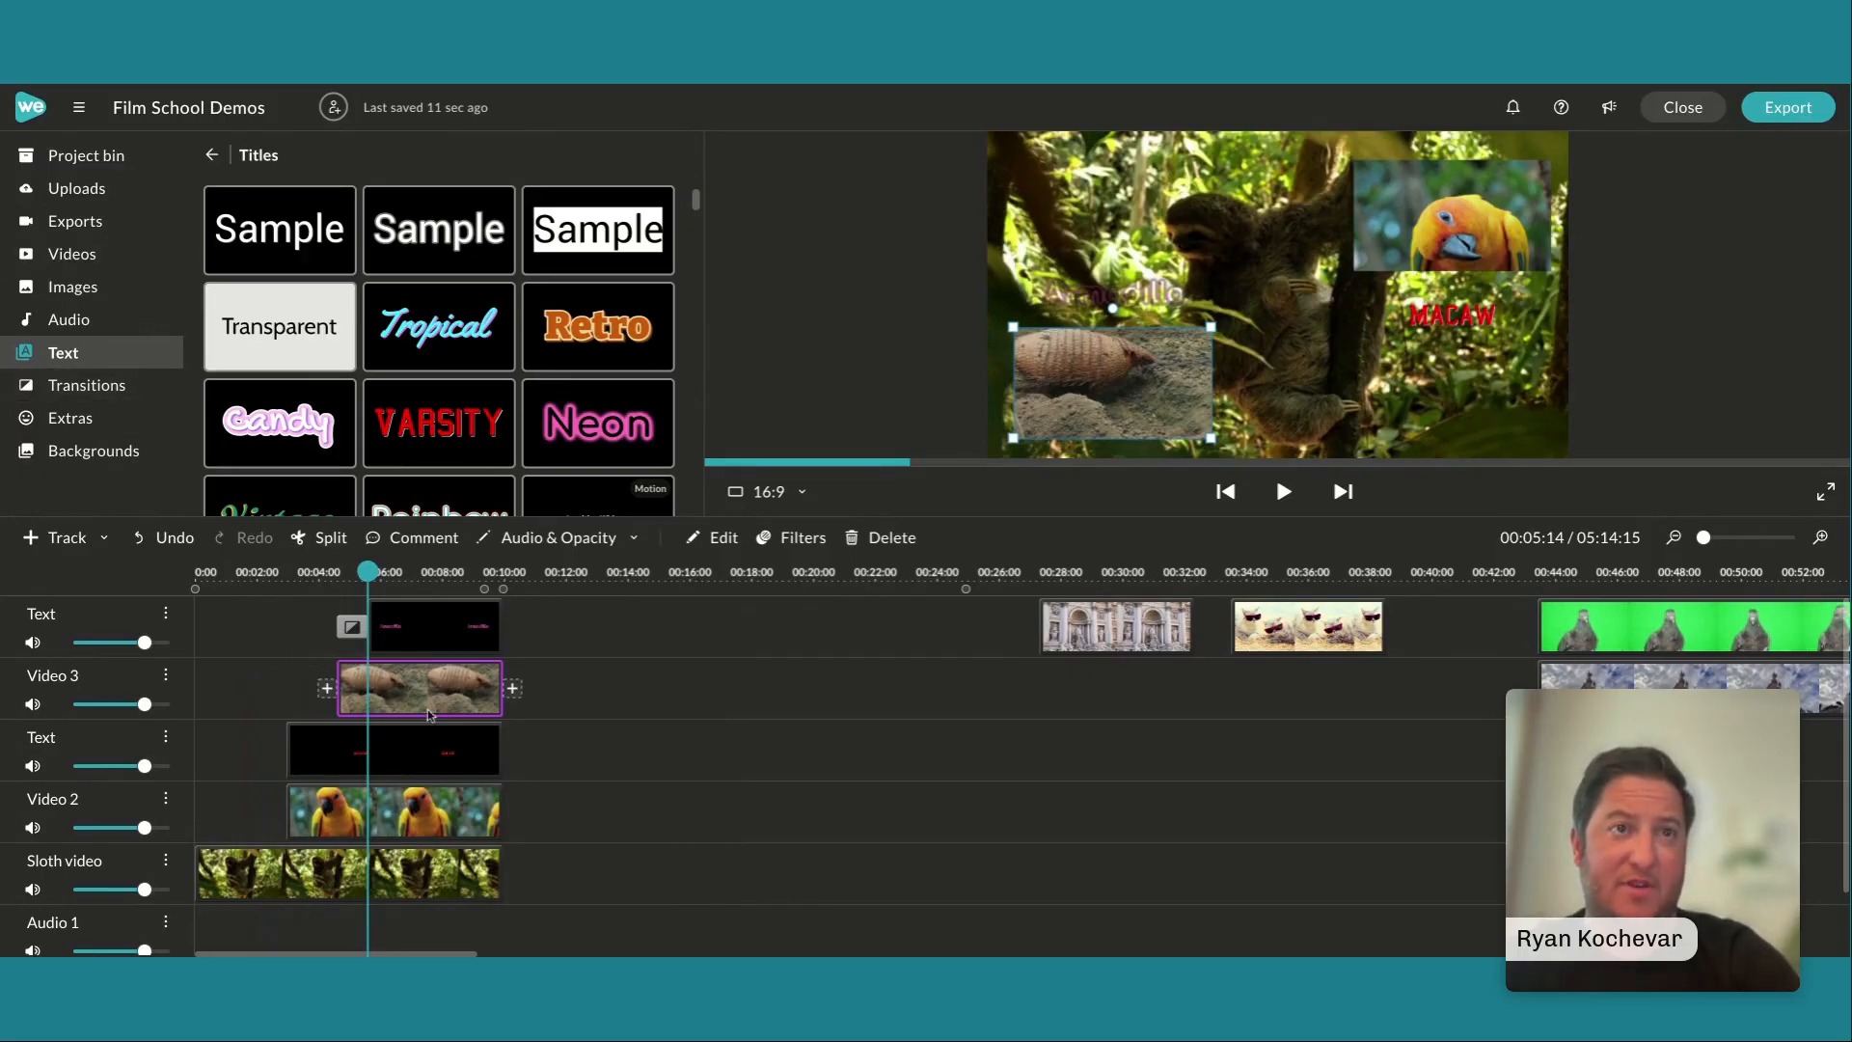
Add a Cross fade at the start of the Macaw title and the parrot clip on Video 2
left_click(318, 749)
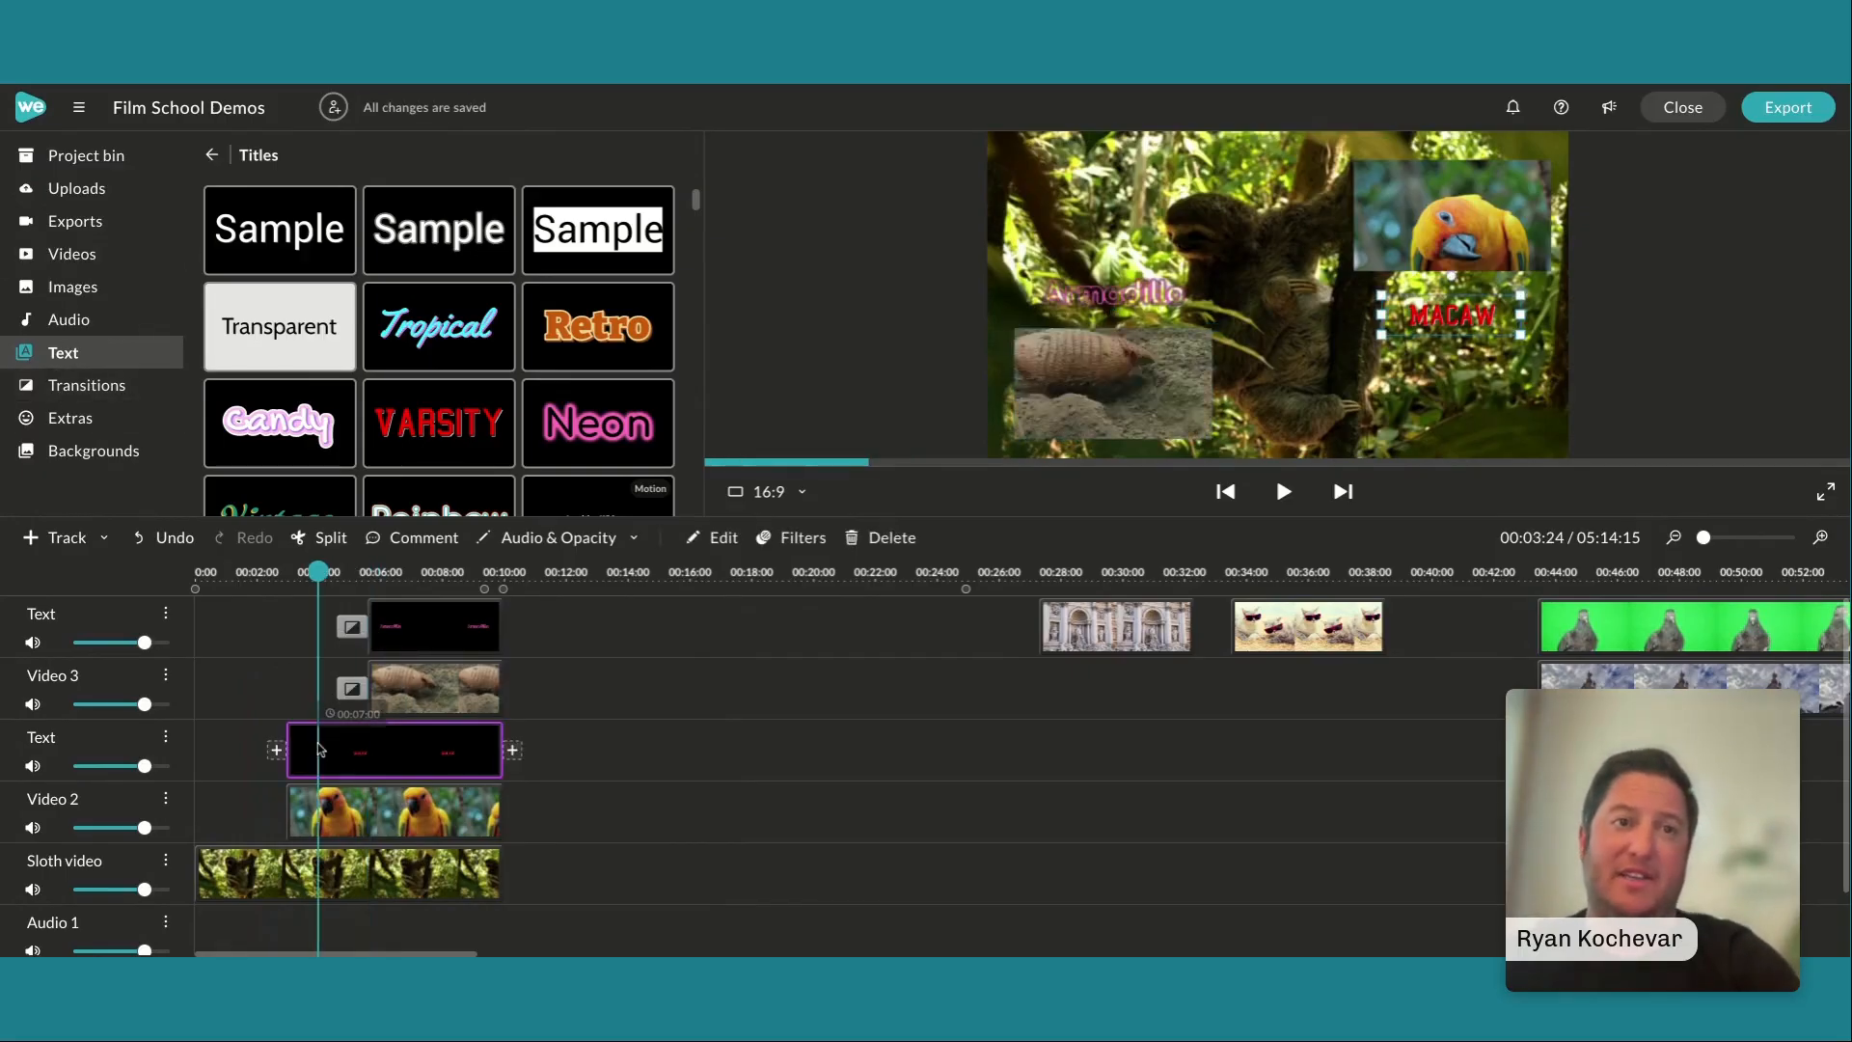
left_click_drag(290, 745, 321, 745)
left_click(294, 813)
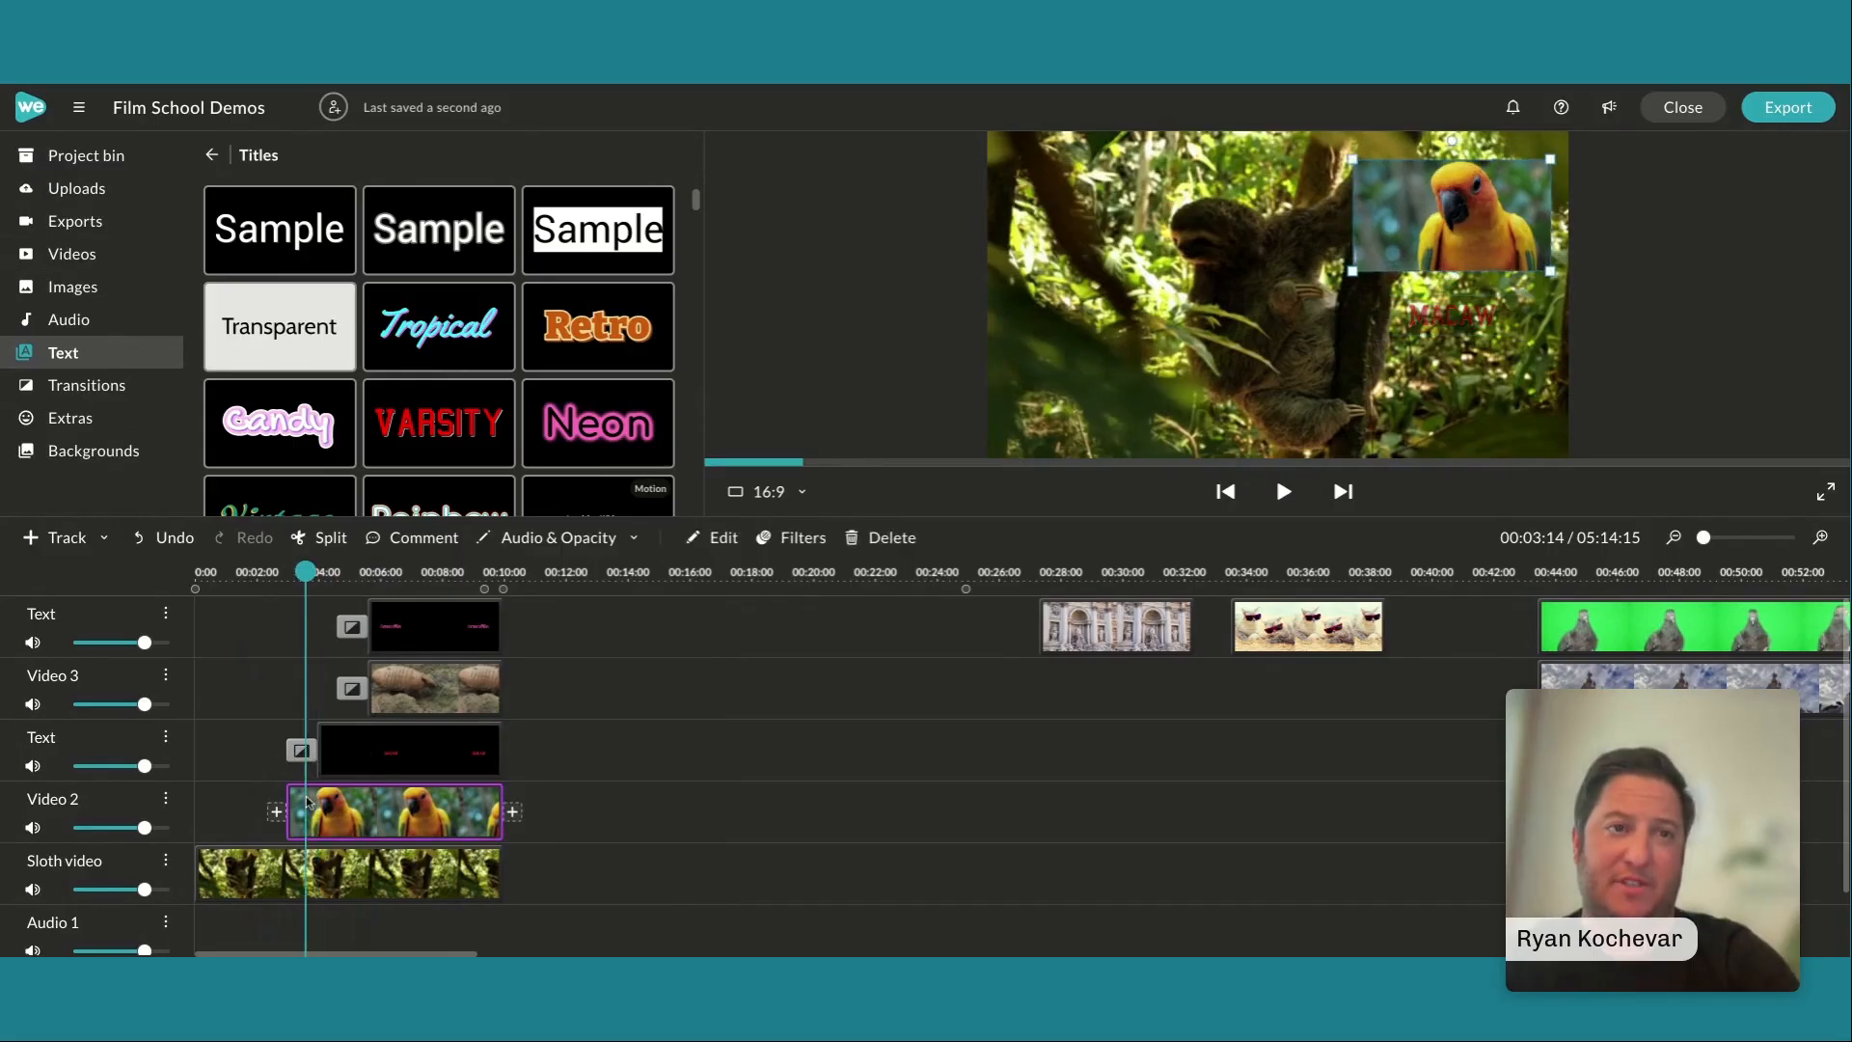
left_click_drag(280, 812, 320, 812)
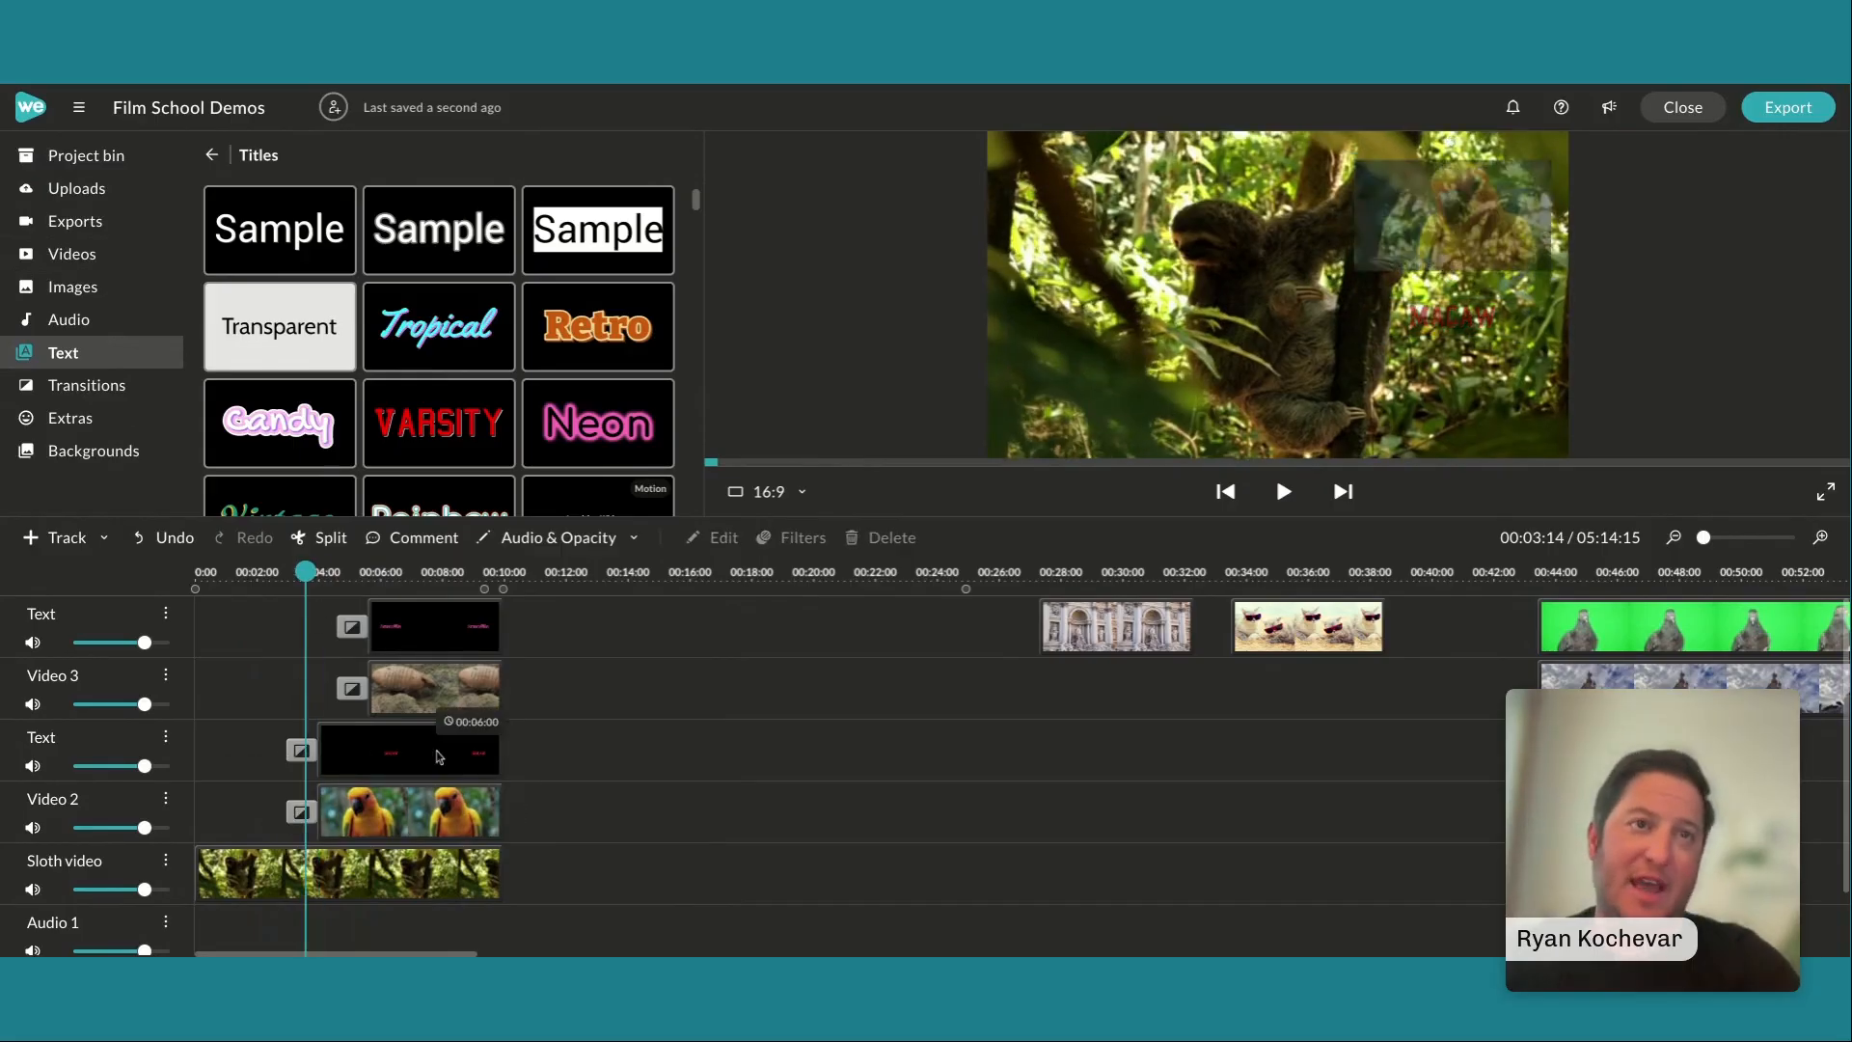
Examine the transition types available for the Armadillo title's opening transition, keeping Cross fade
left_click(354, 631)
left_click(279, 472)
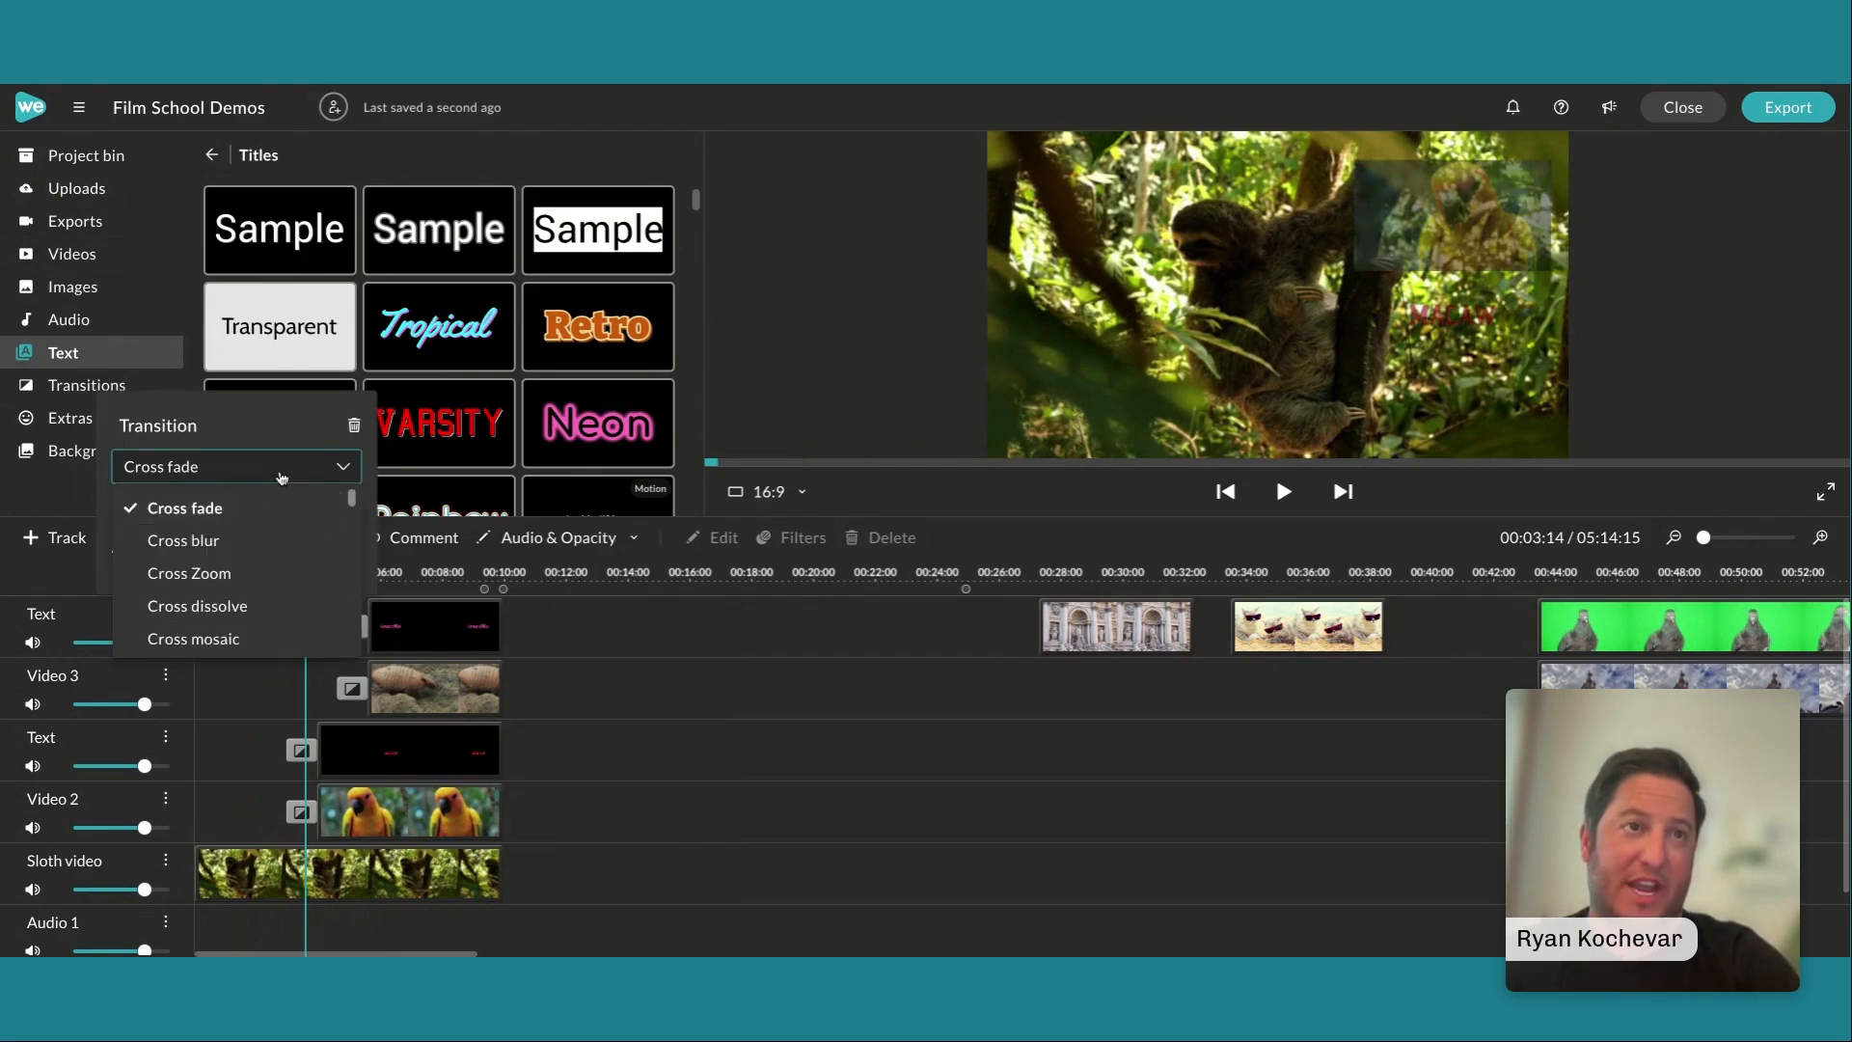
scroll(239, 584, "down", 2)
scroll(240, 584, "down", 4)
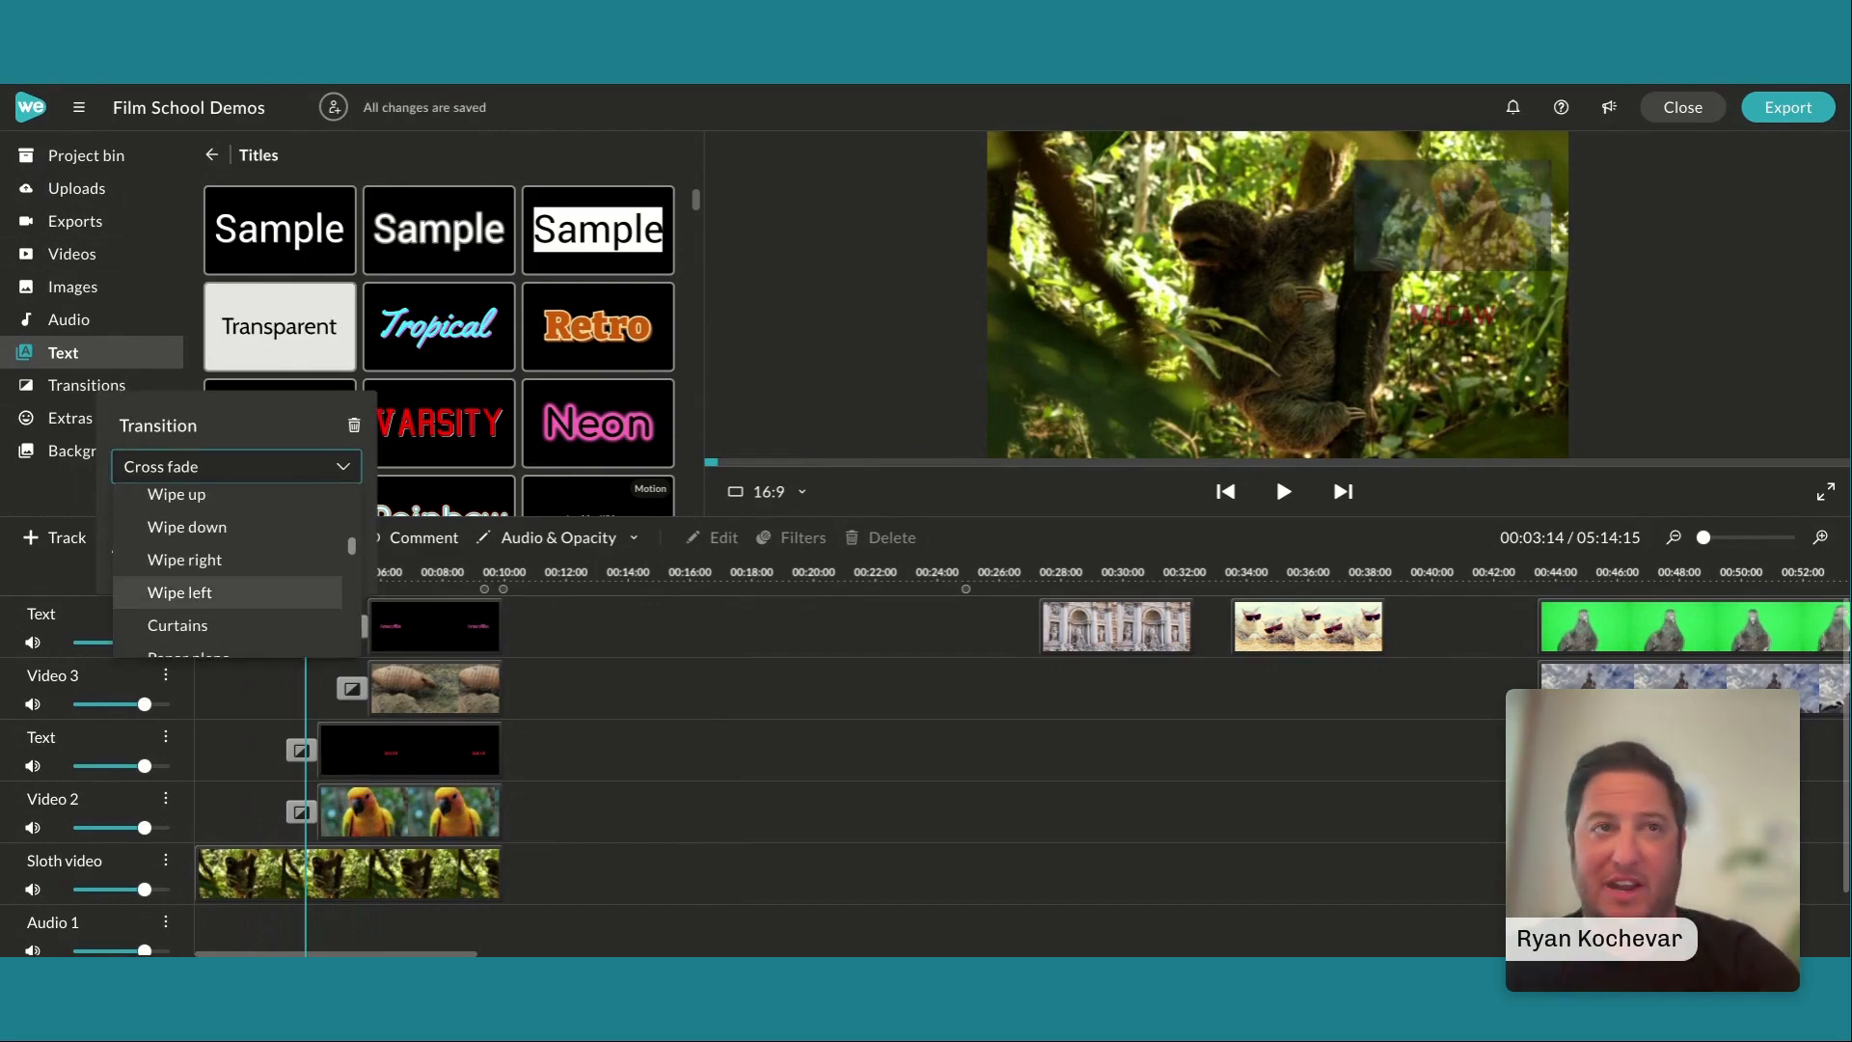
scroll(183, 606, "up", 1)
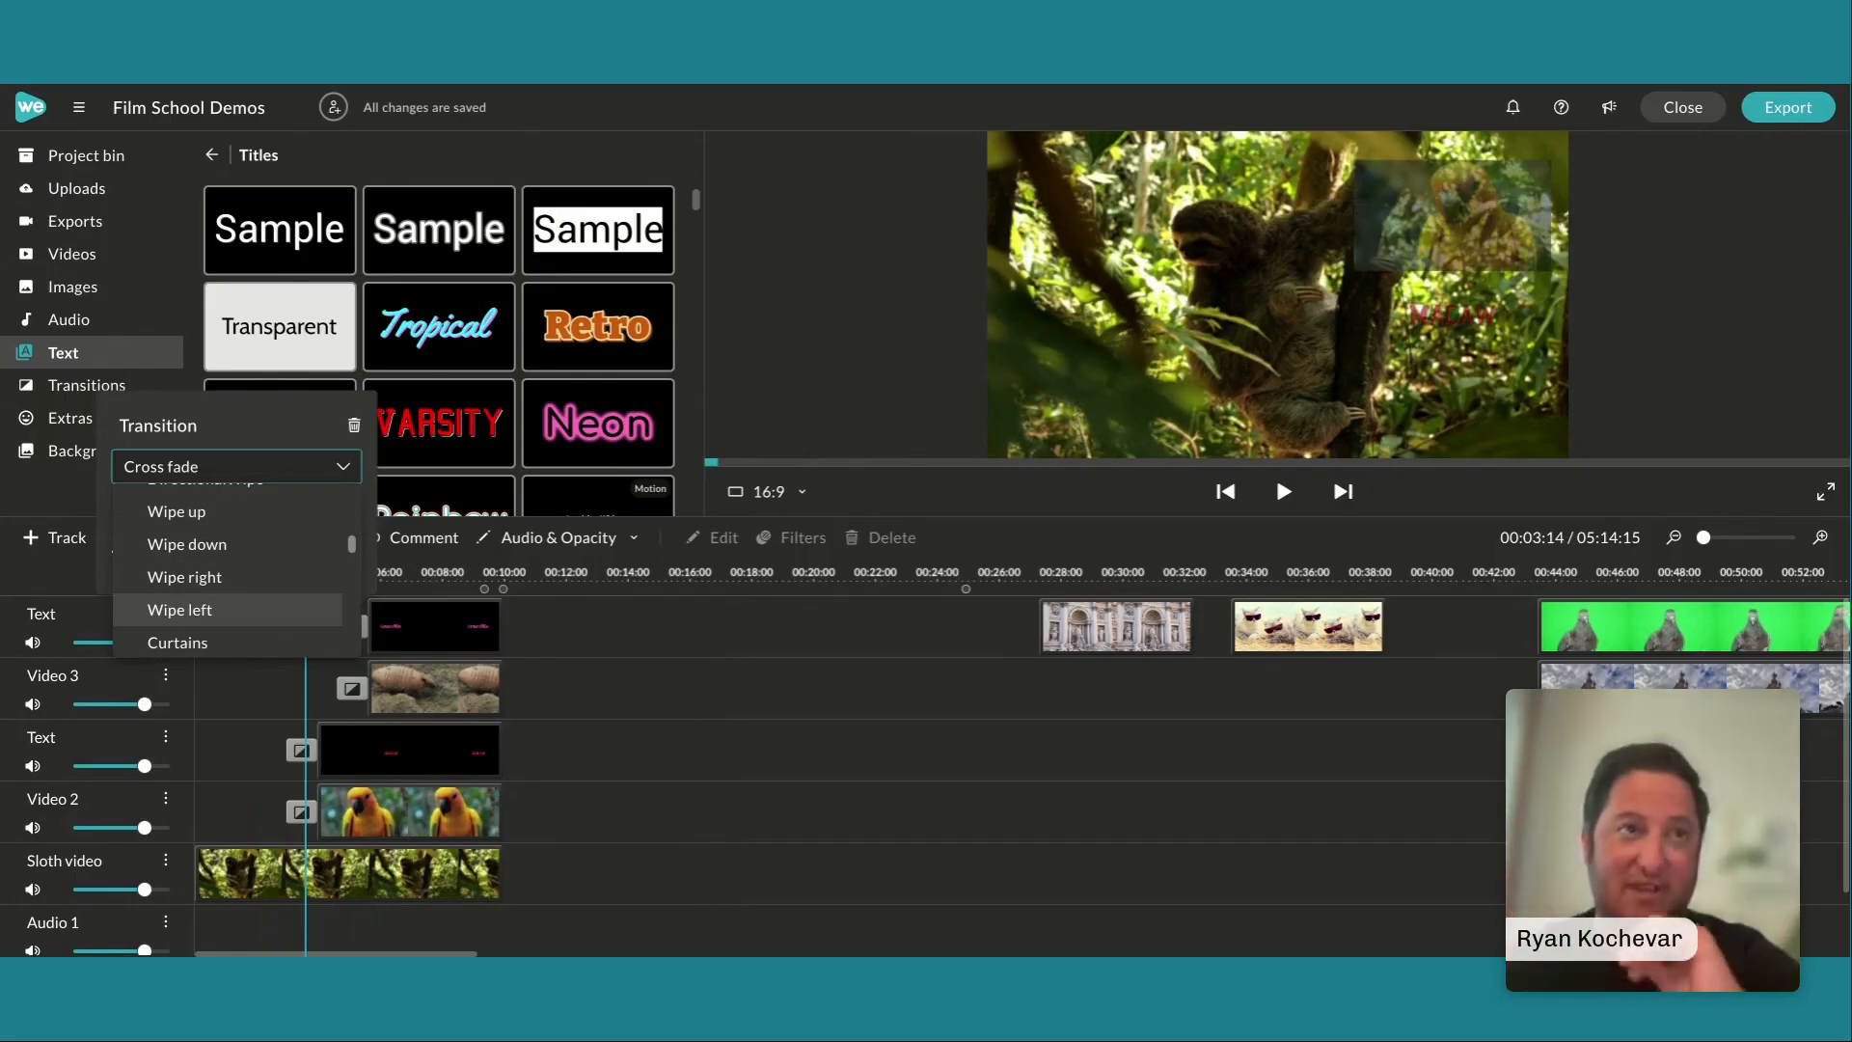
left_click(585, 739)
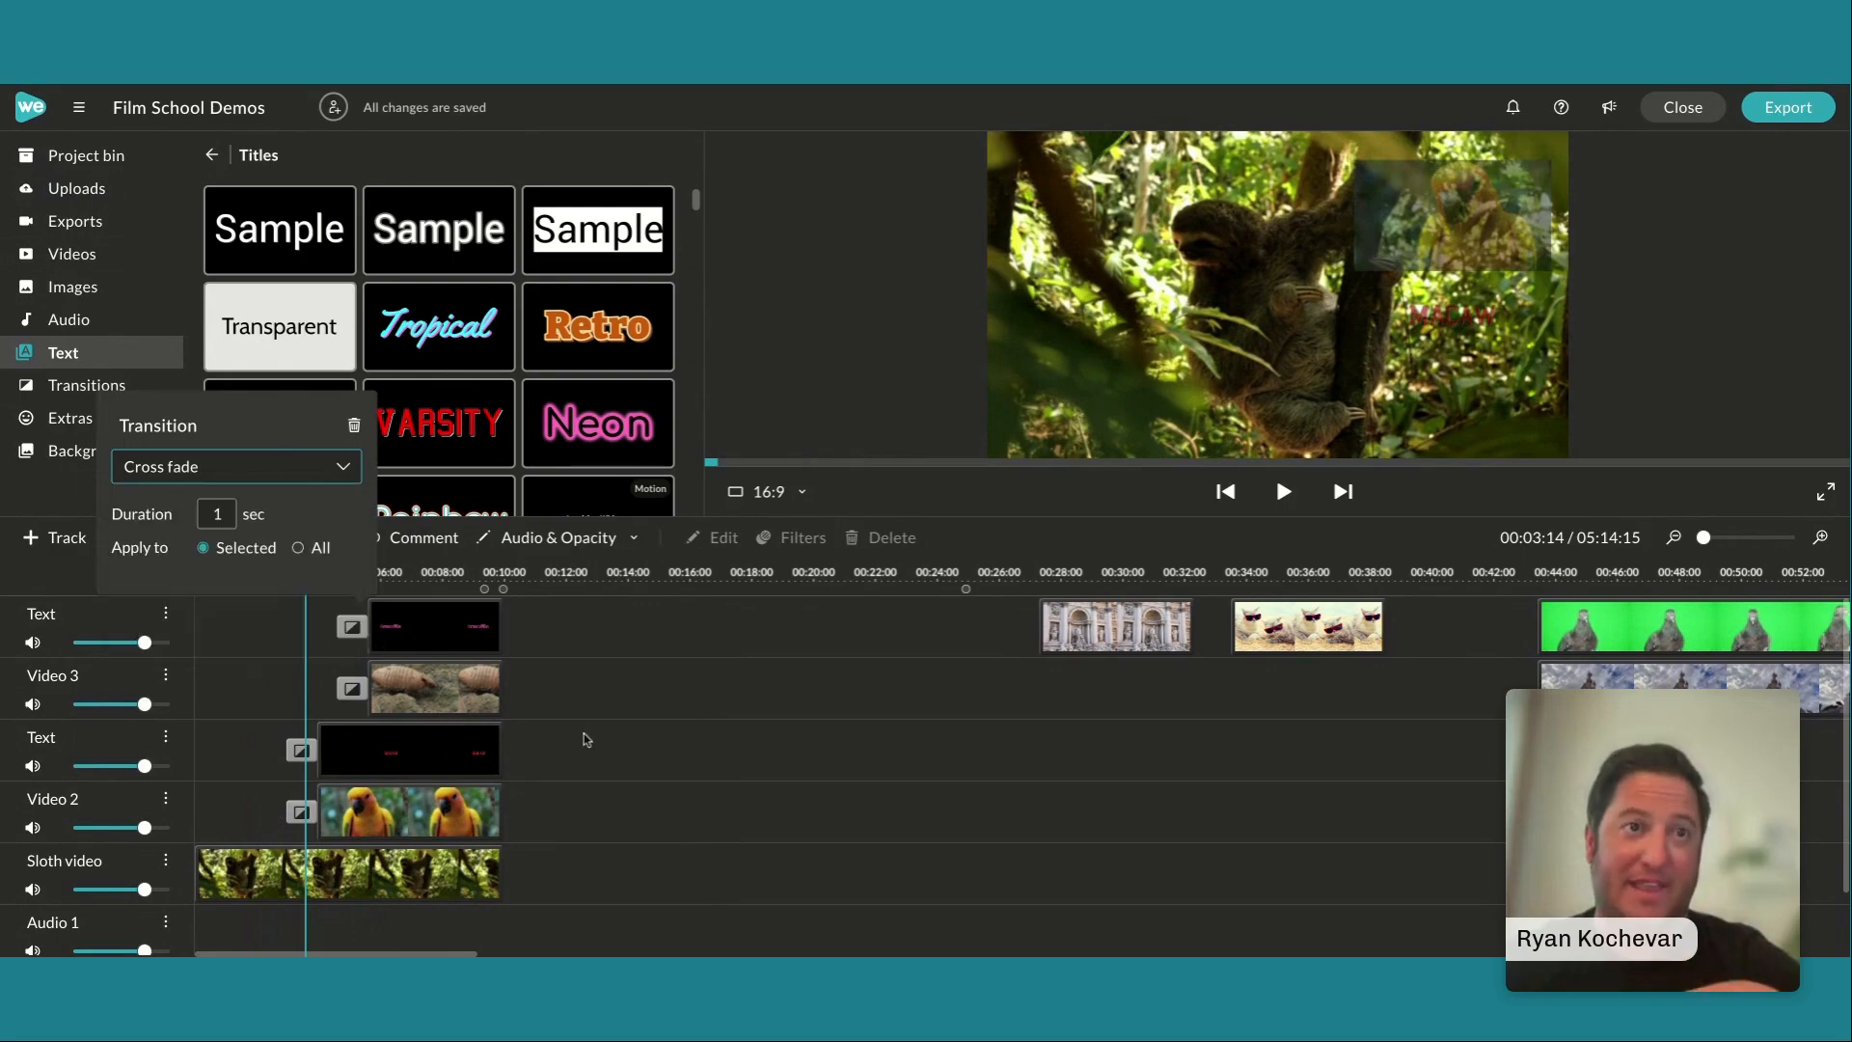
left_click(336, 470)
scroll(205, 589, "down", 5)
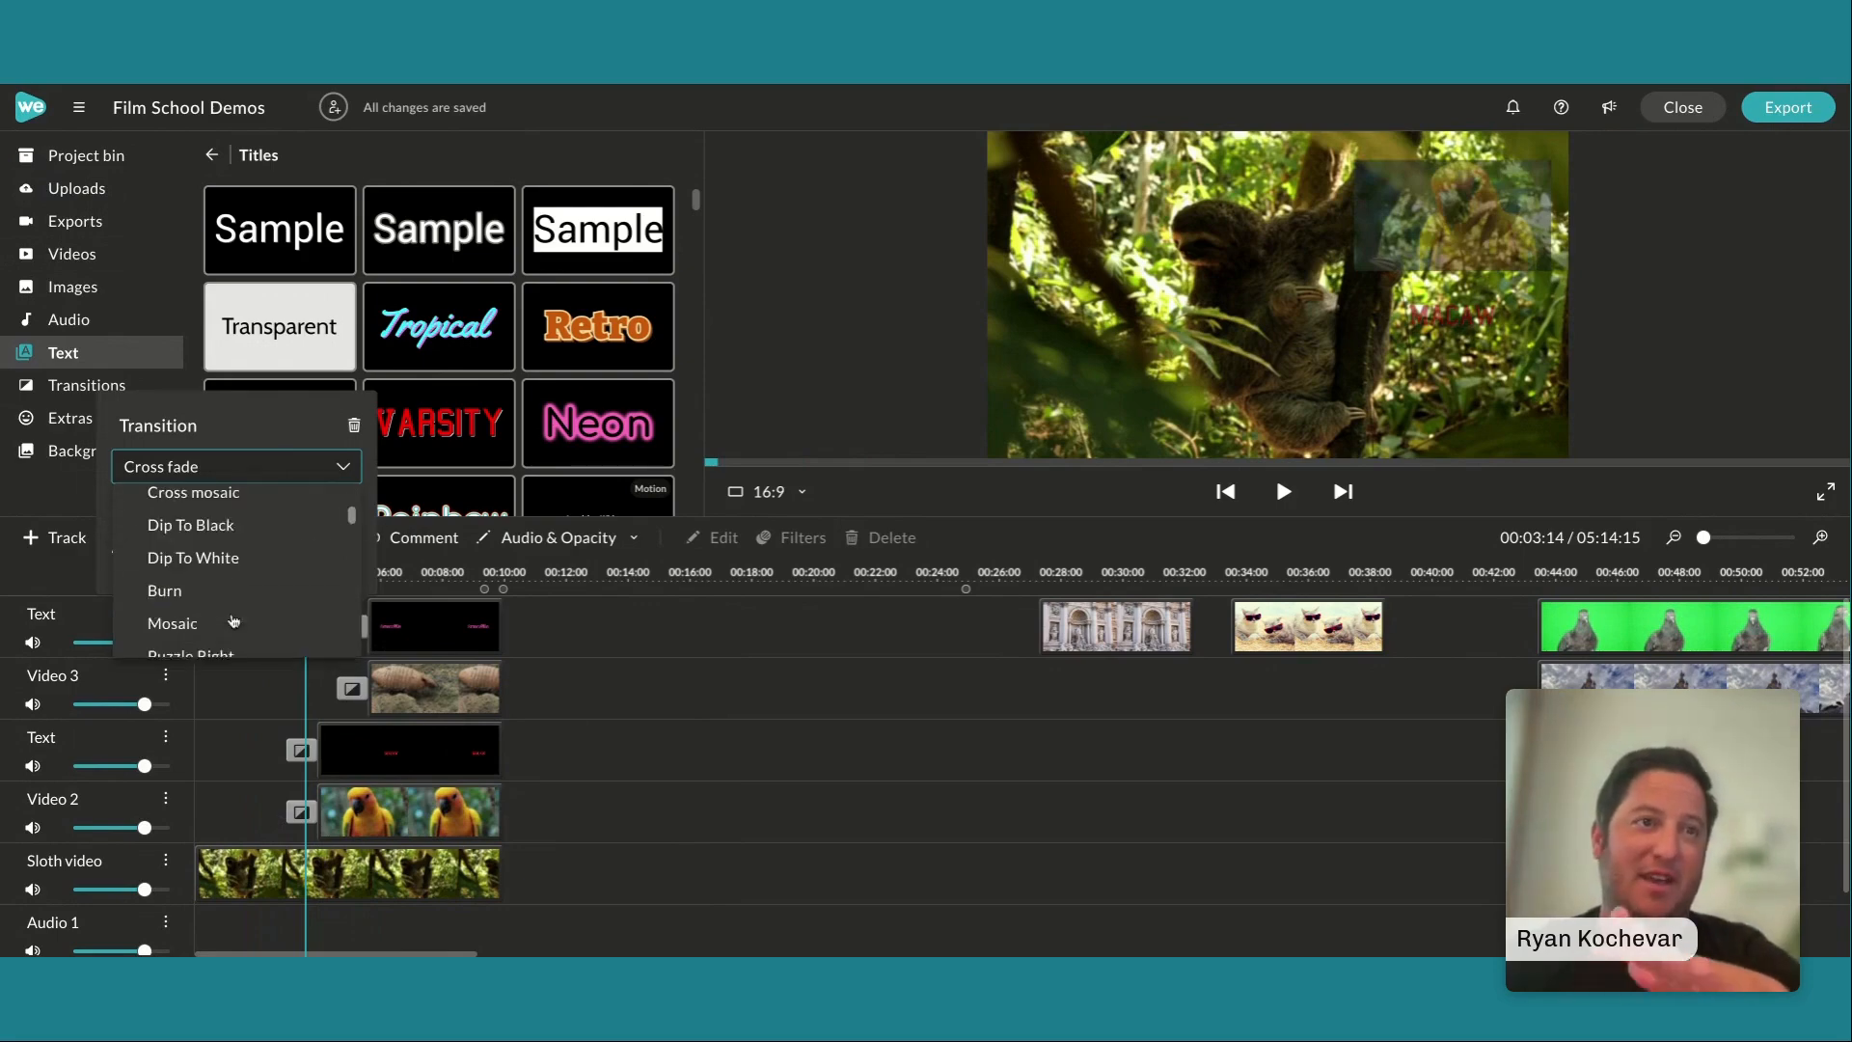
scroll(204, 589, "up", 3)
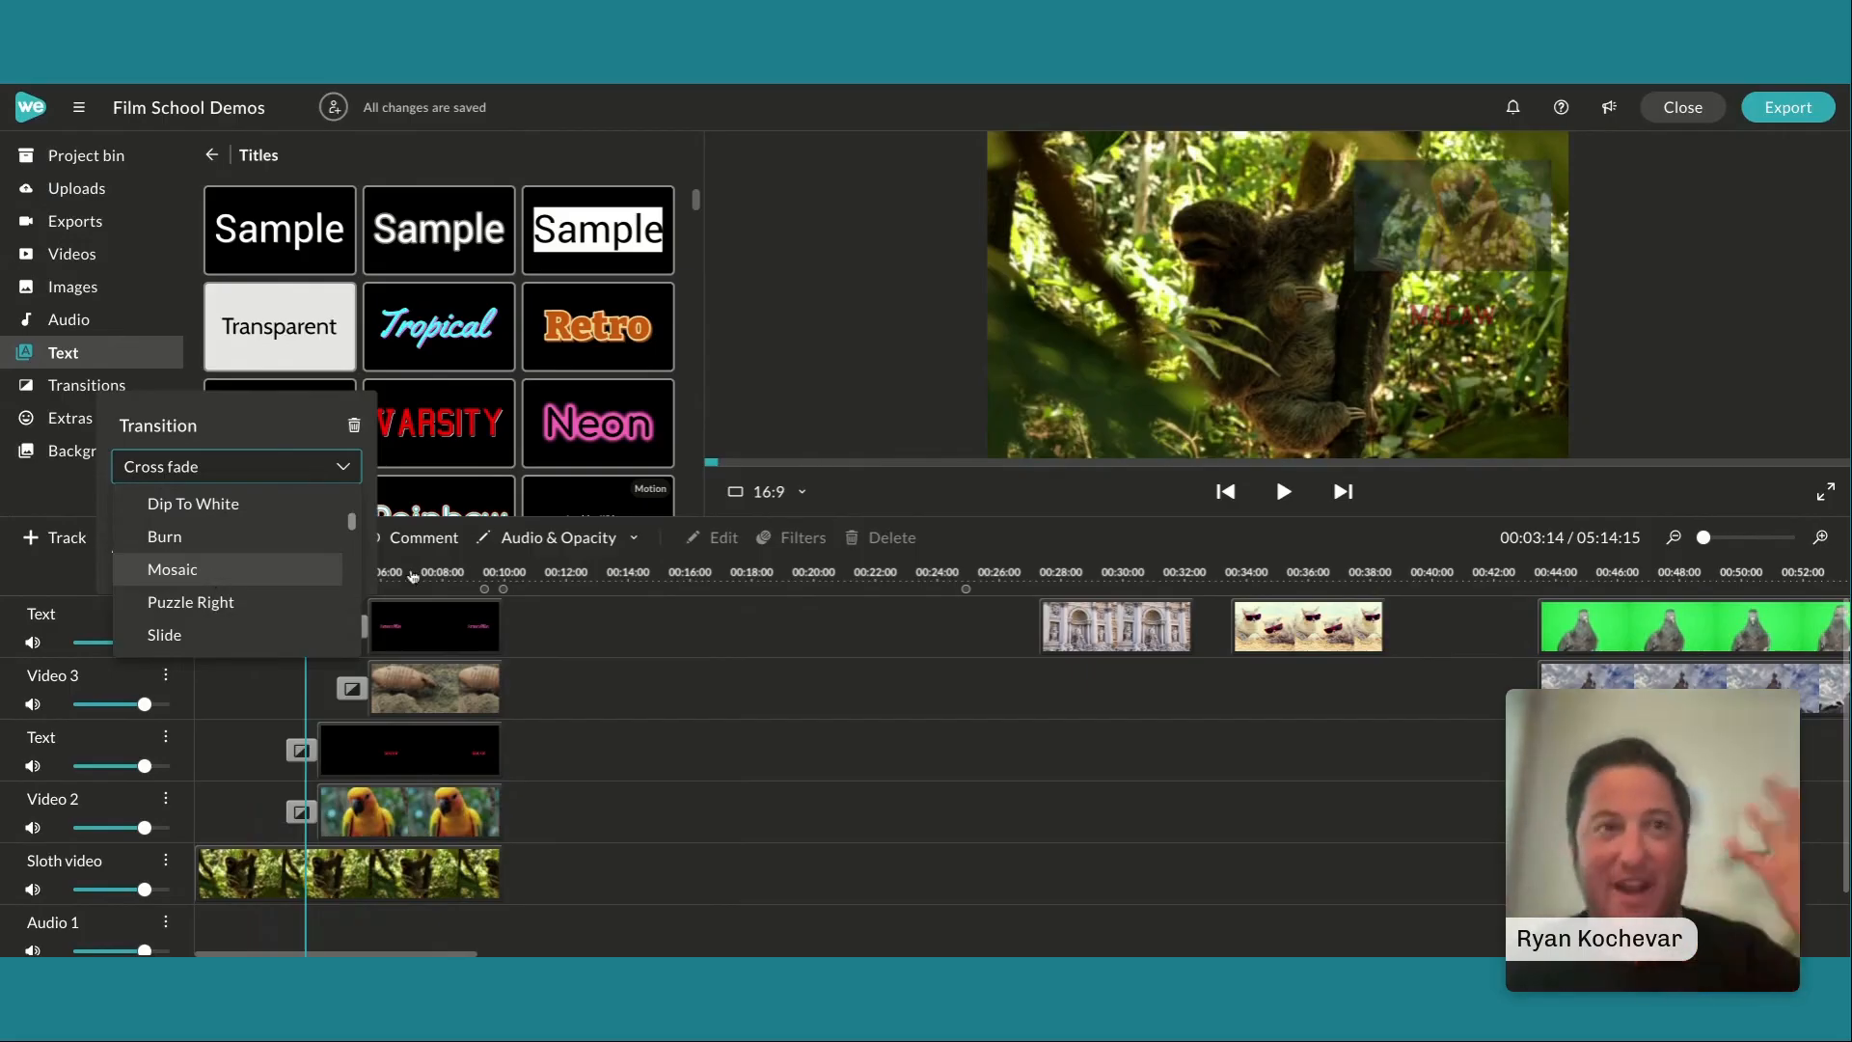
left_click(588, 745)
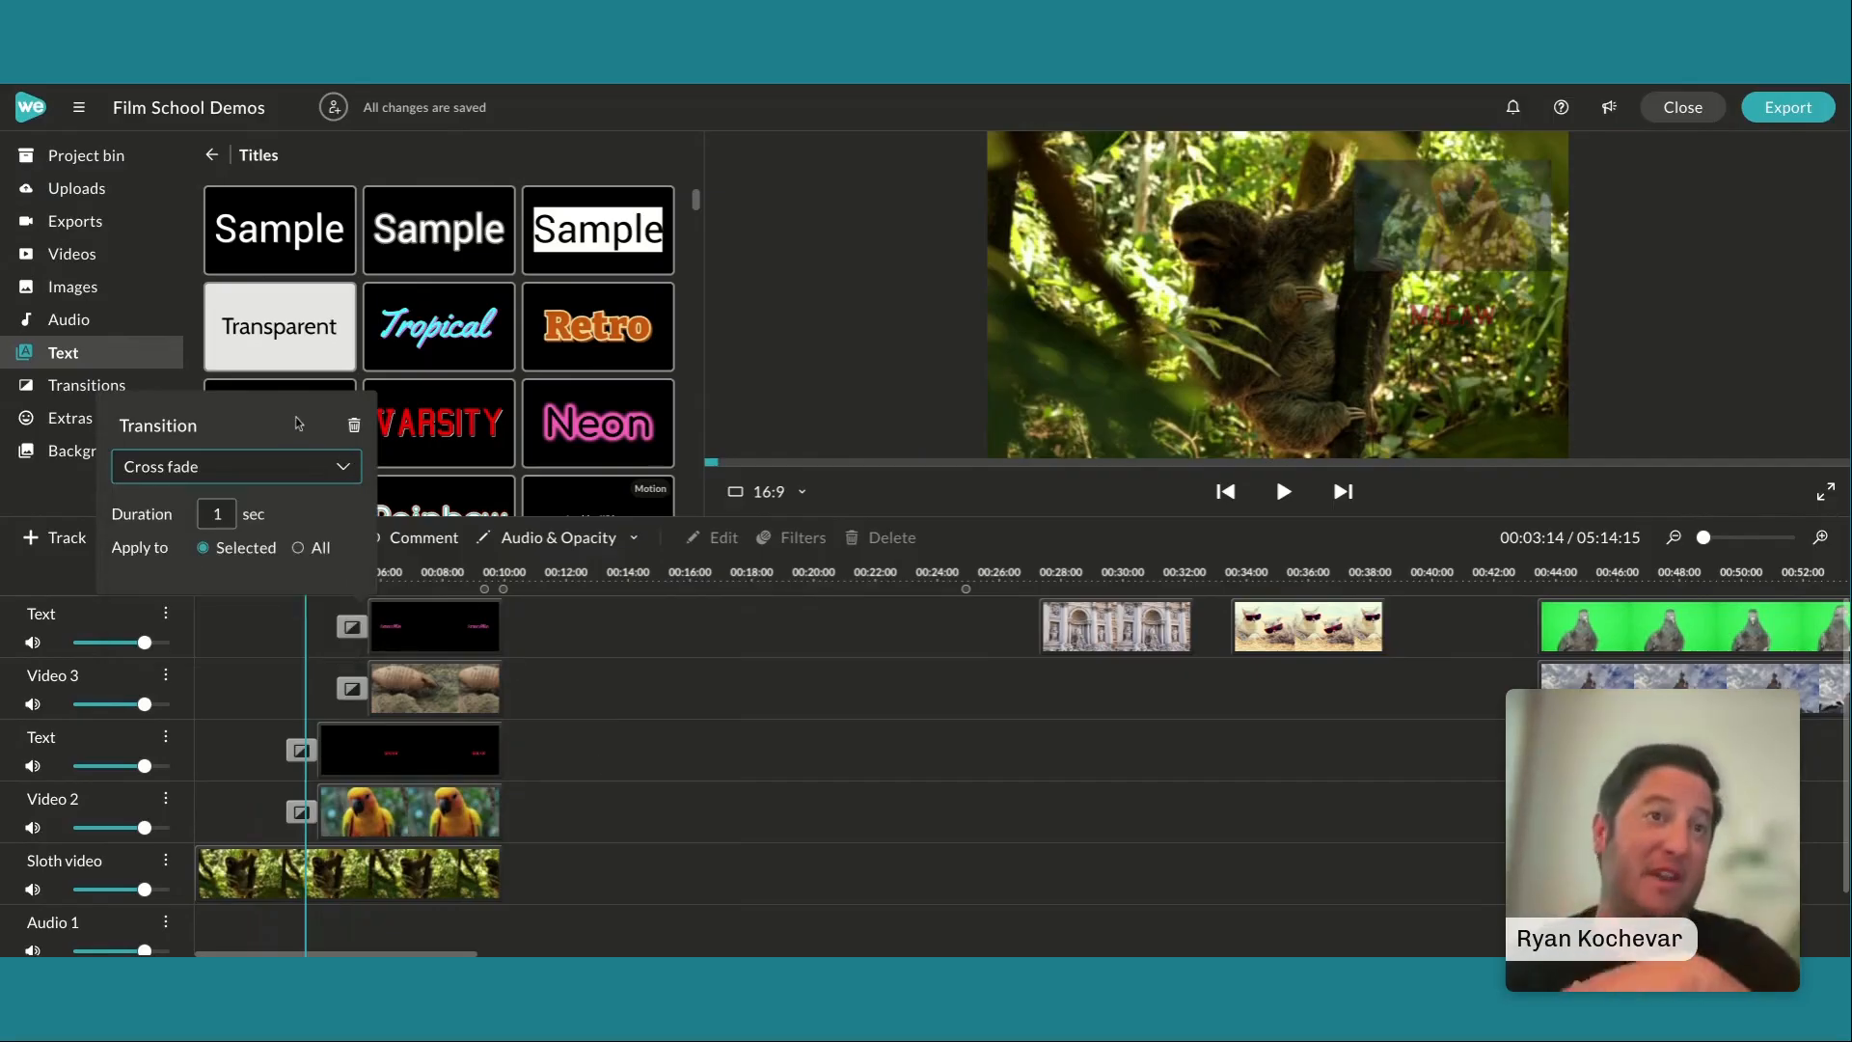
left_click(649, 767)
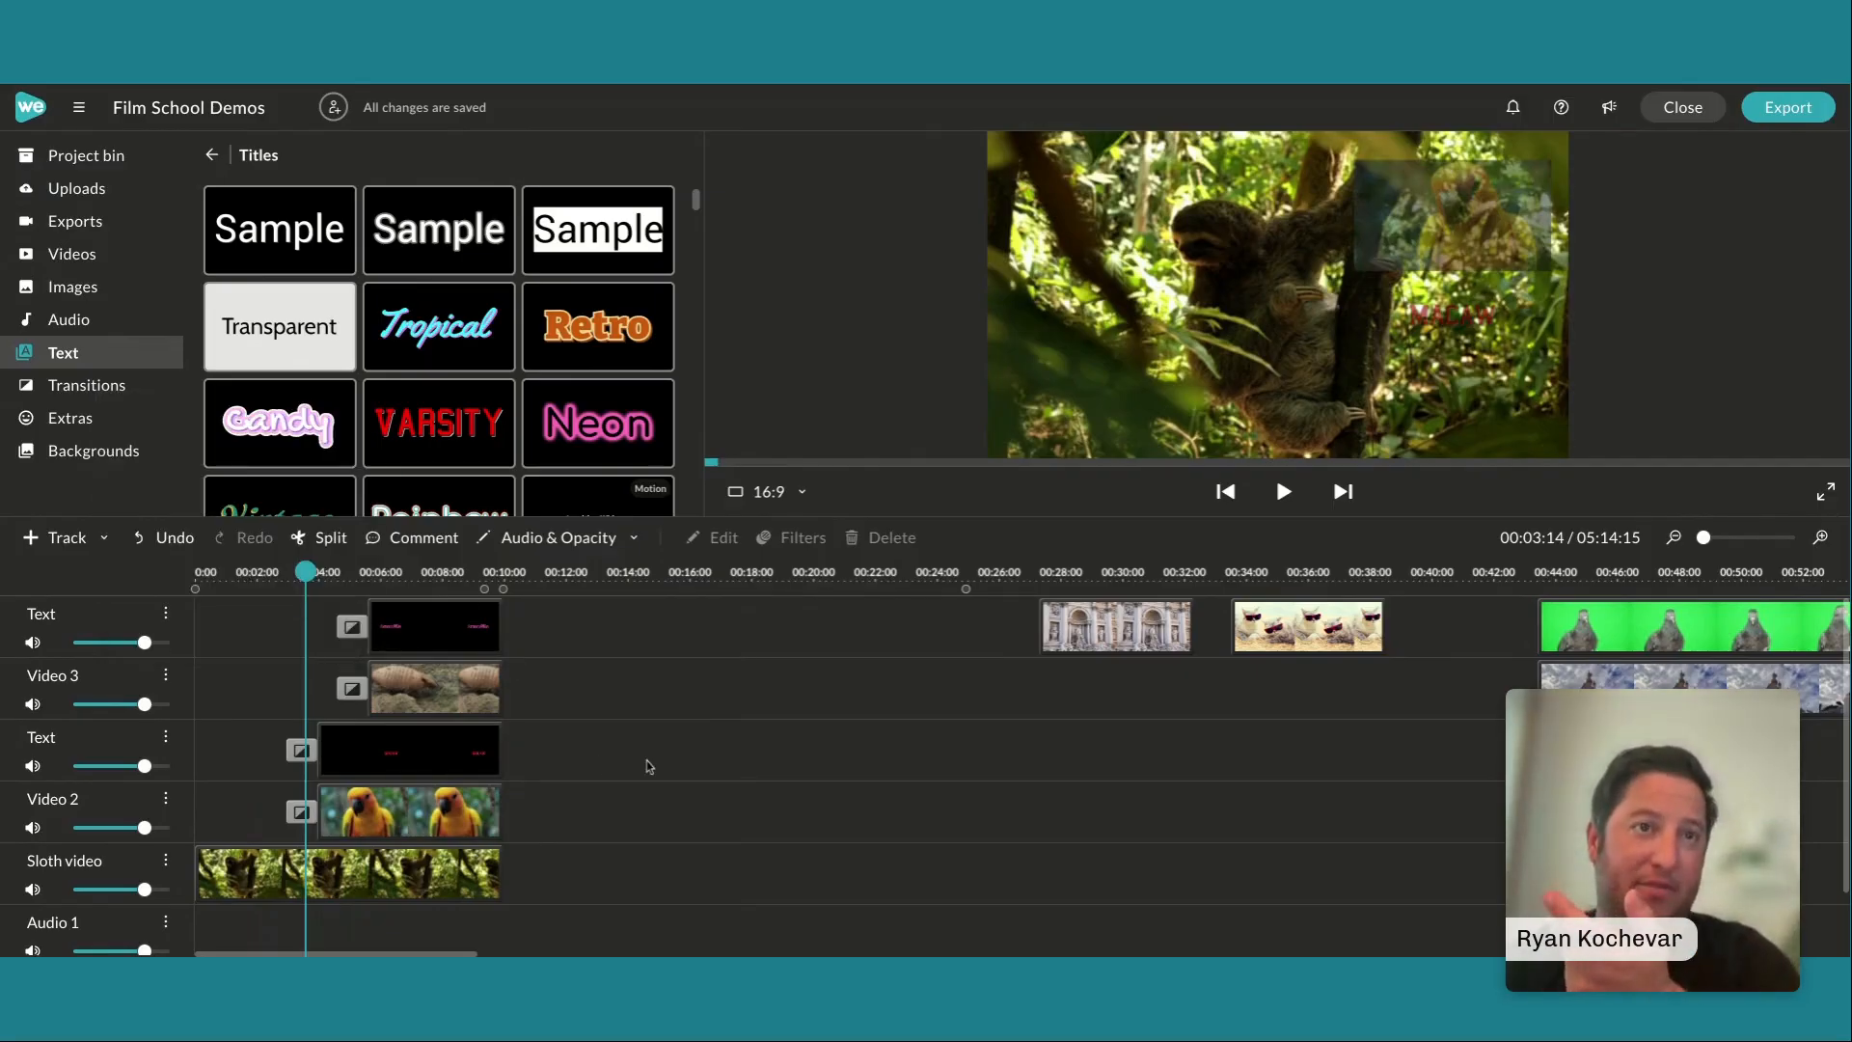
Play the finished picture-in-picture sequence from the beginning to its end to review the fades
left_click_drag(305, 573, 191, 573)
key("space")
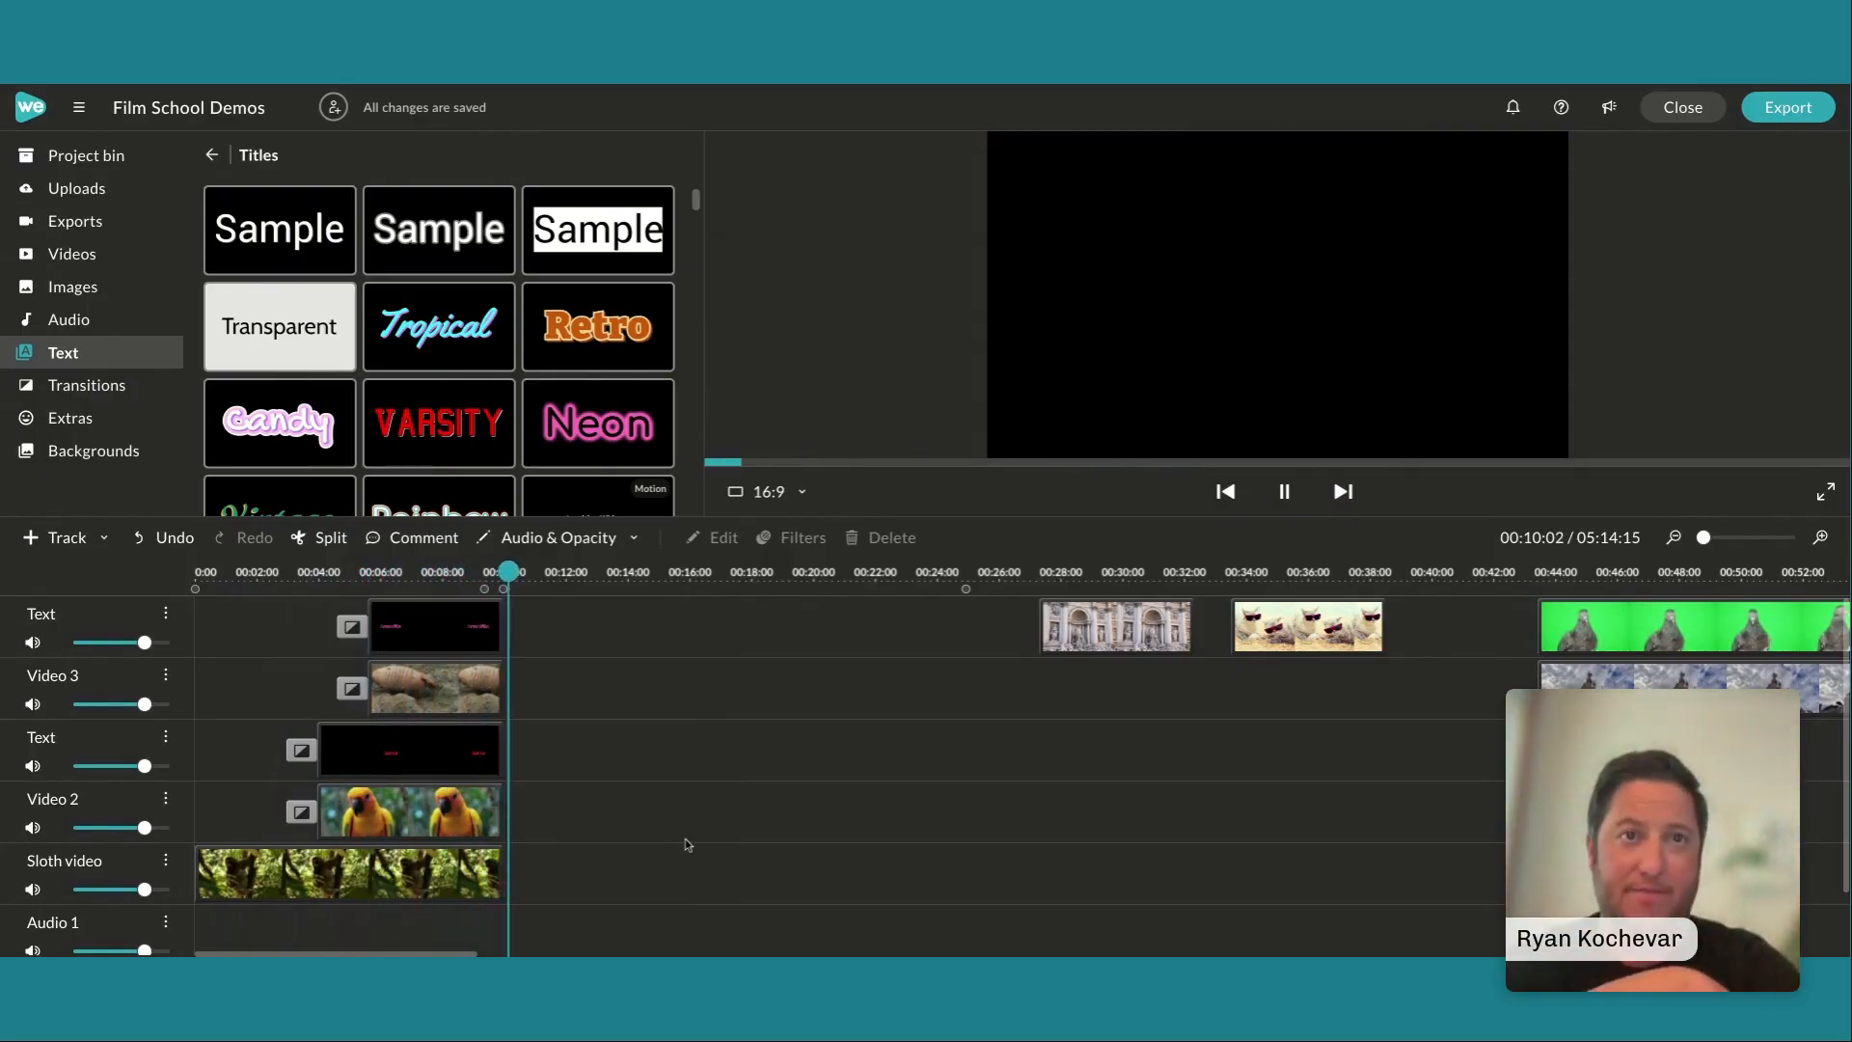
key("space")
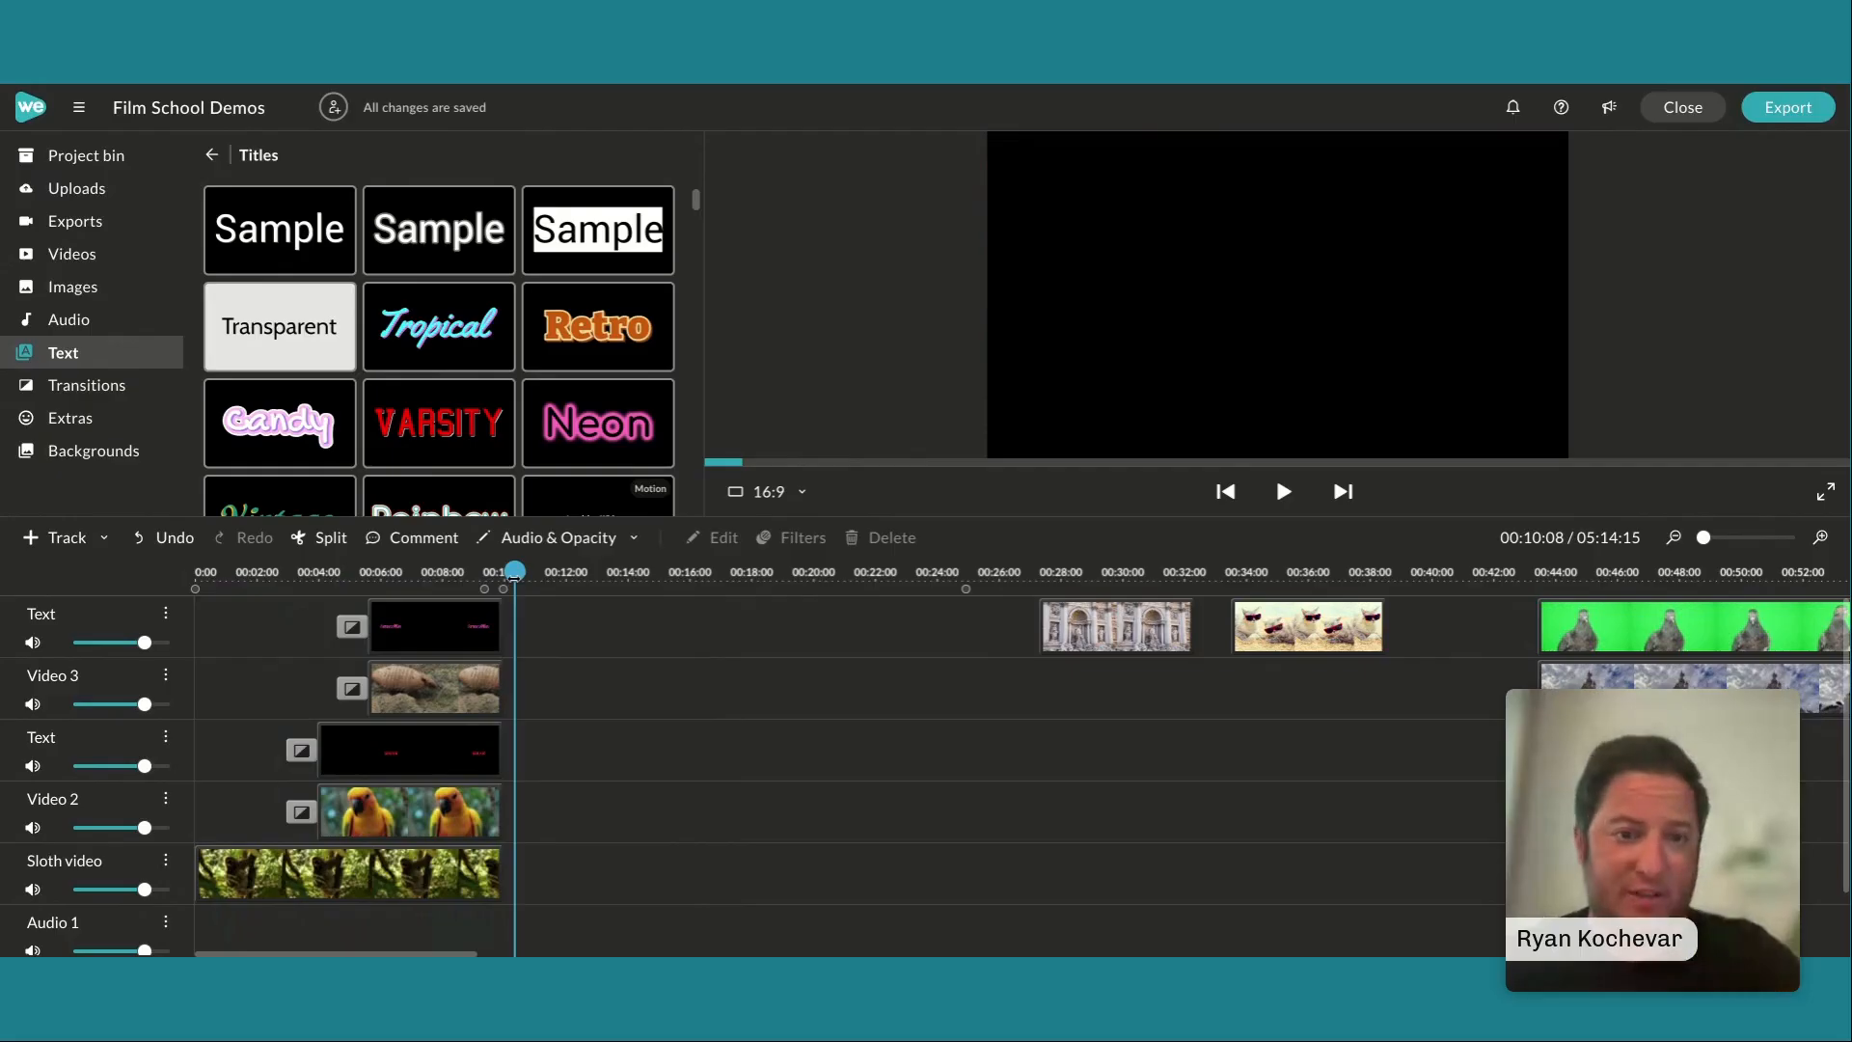
Move along the timeline to the start of the fountain statue clip at 00:27:11
left_click_drag(514, 572, 1020, 704)
scroll(1145, 778, "right", 1)
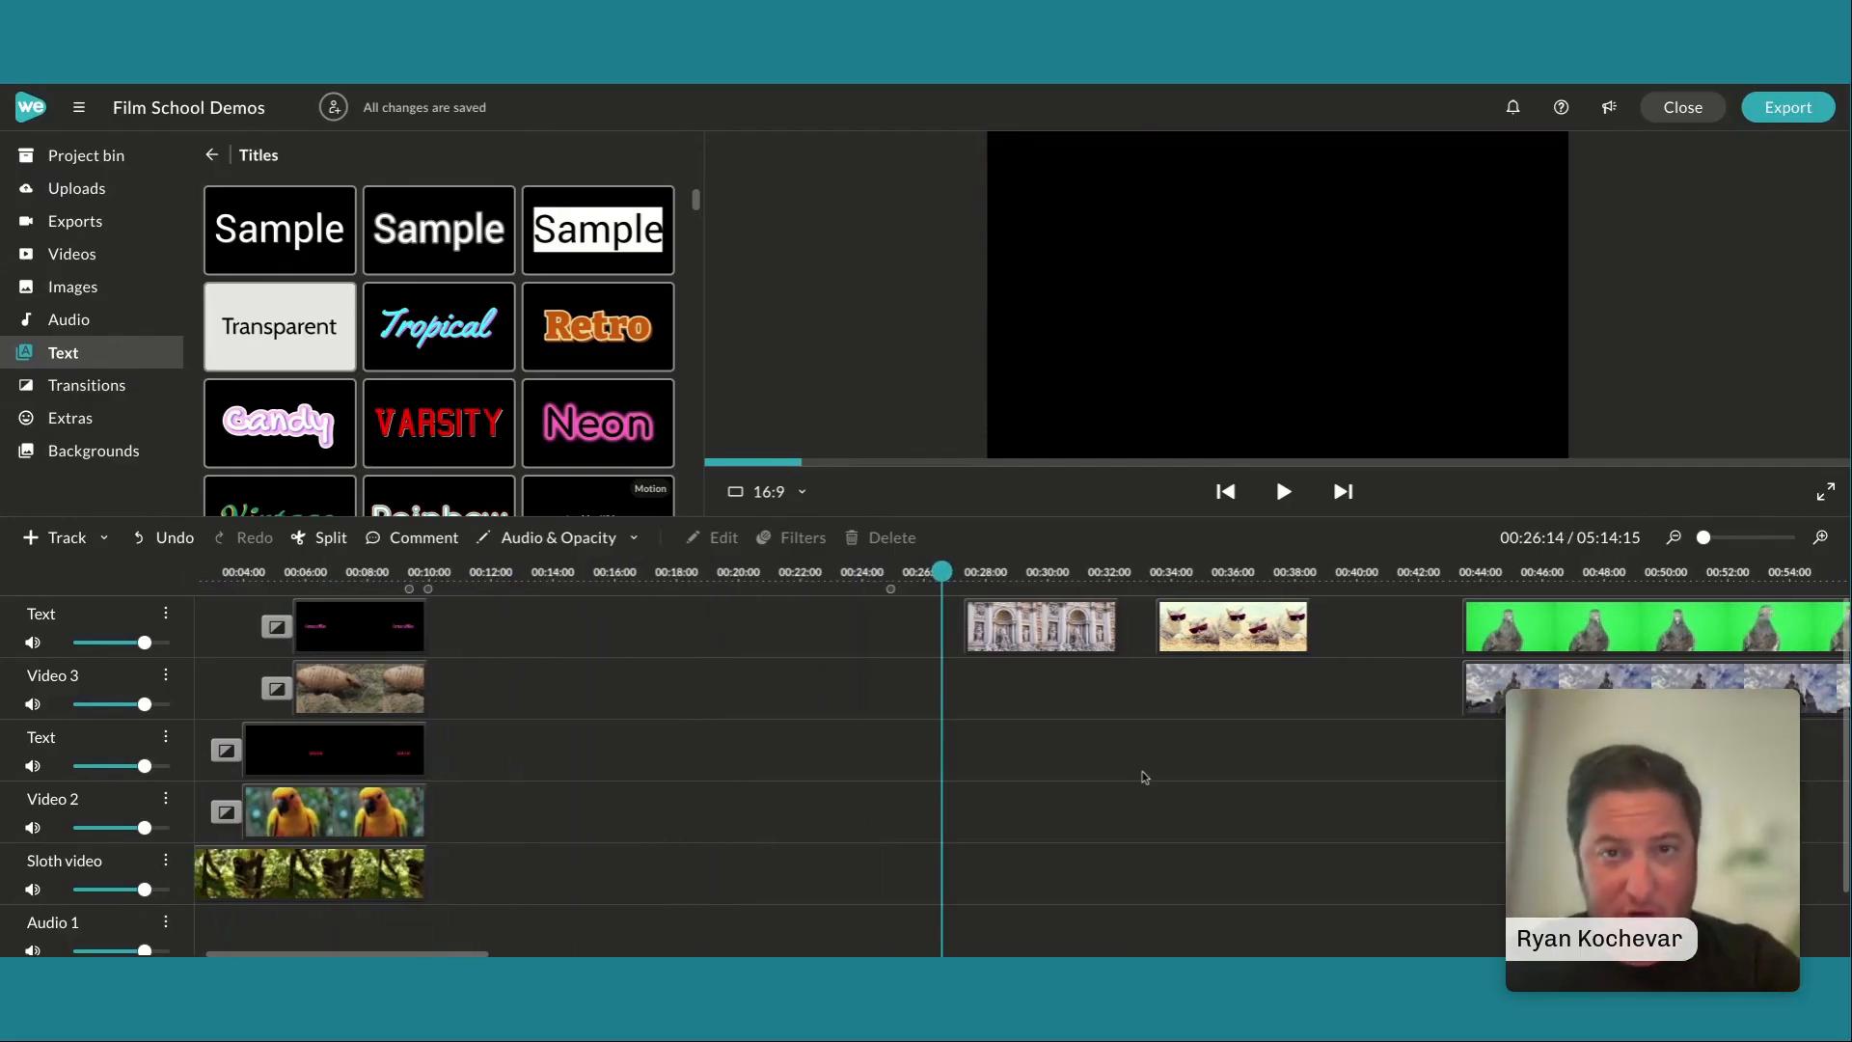
scroll(1145, 778, "right", 4)
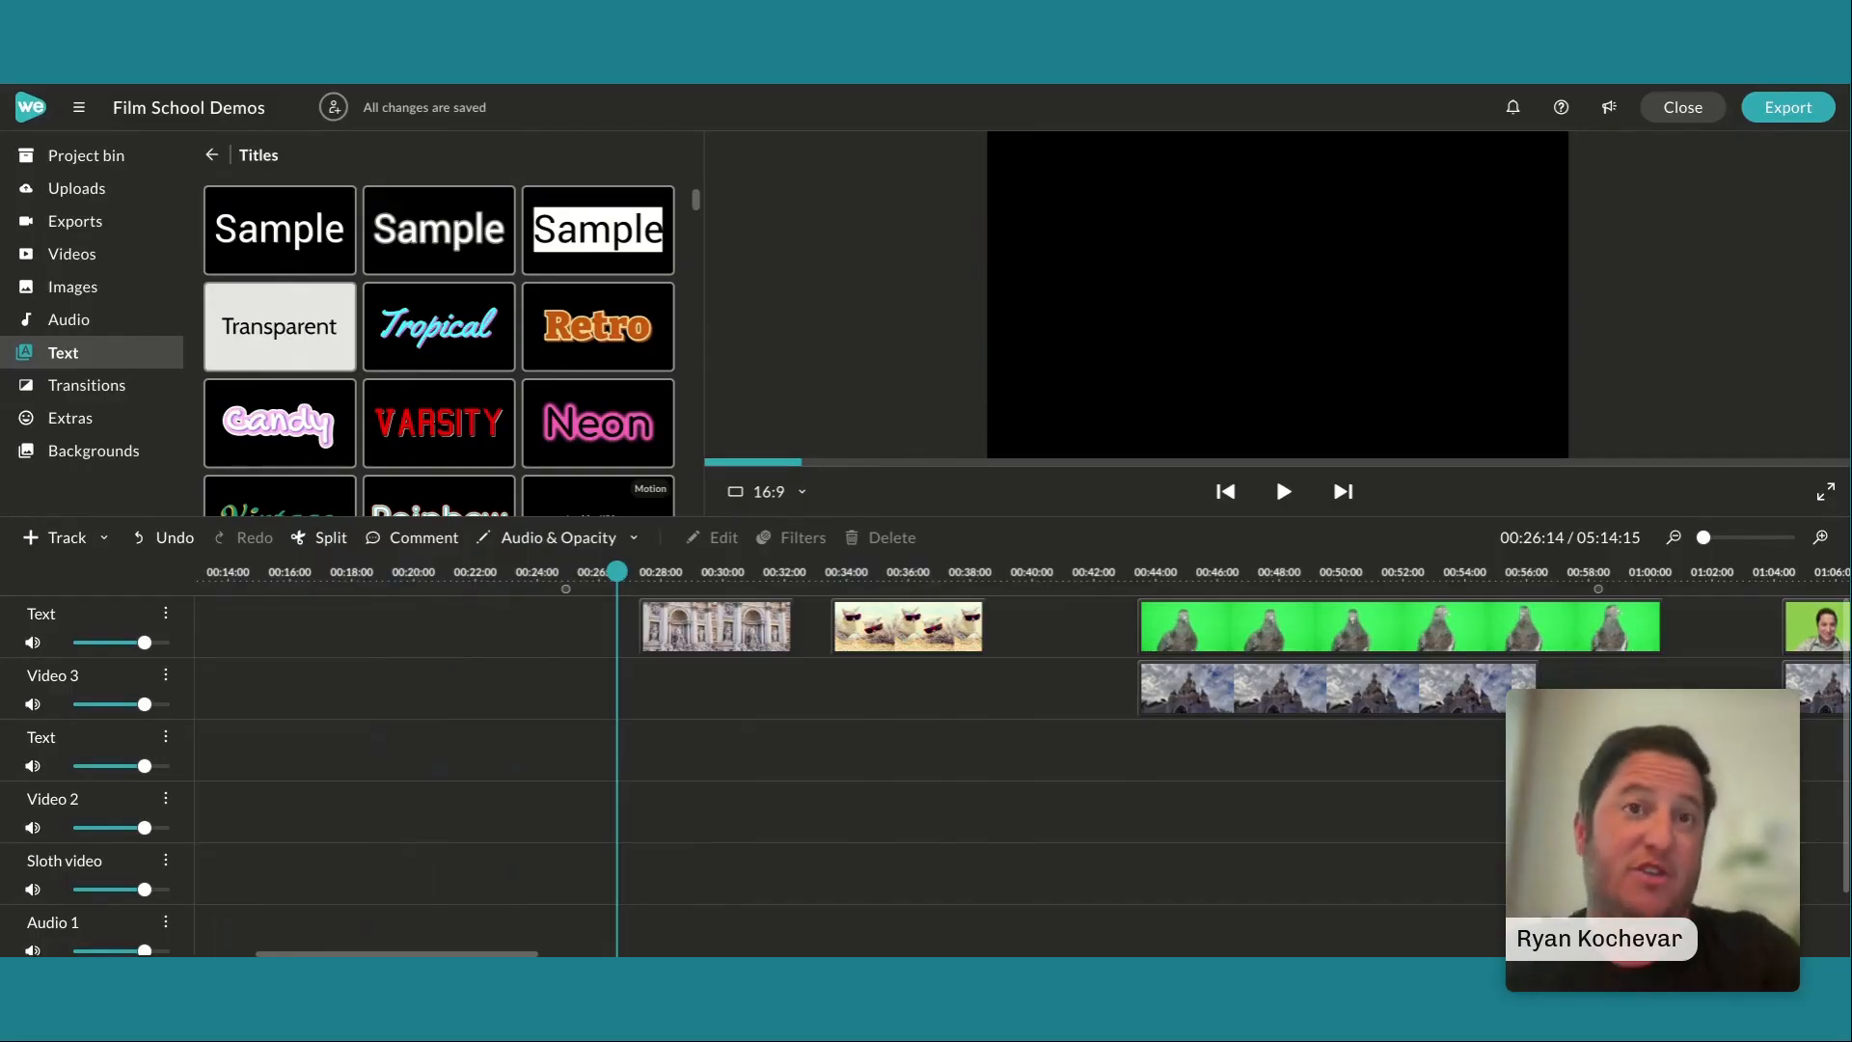
key("space")
key("space")
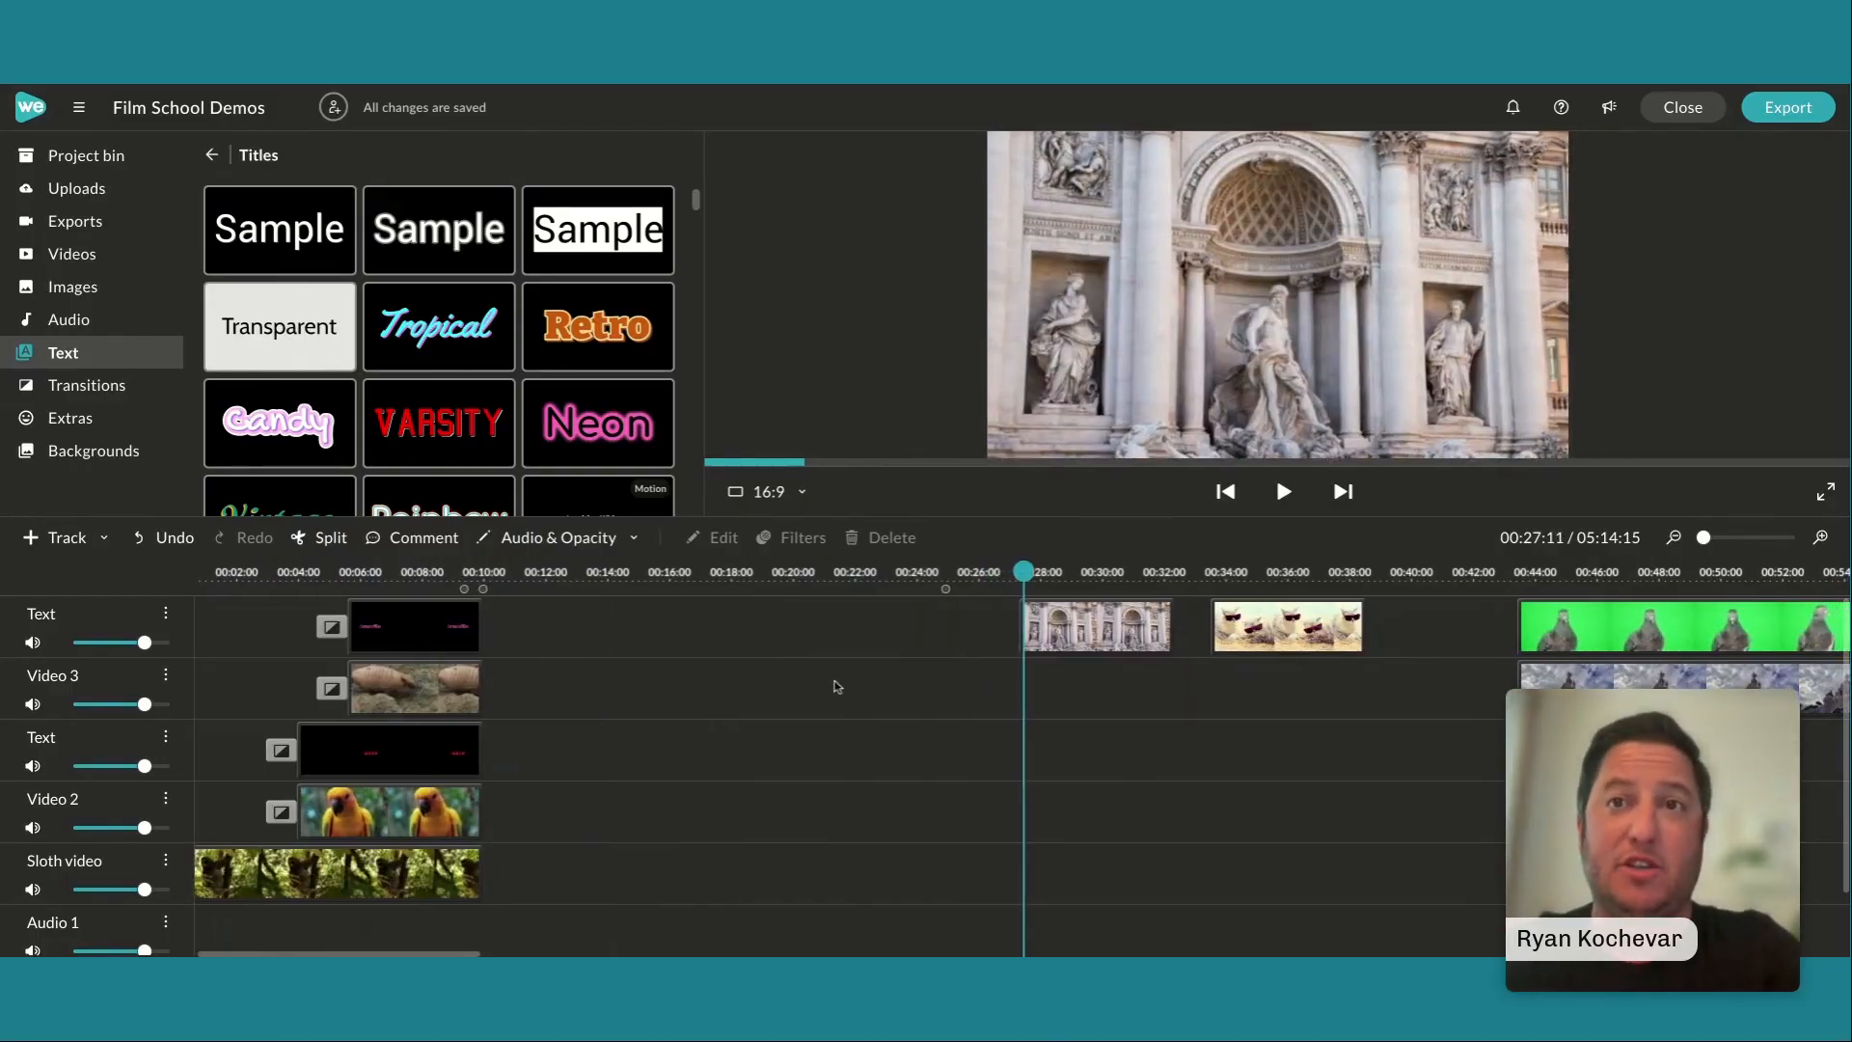
Examine the start and end positions of the fountain statue clip's animation and play the resulting zoom
scroll(917, 710, "right", 2)
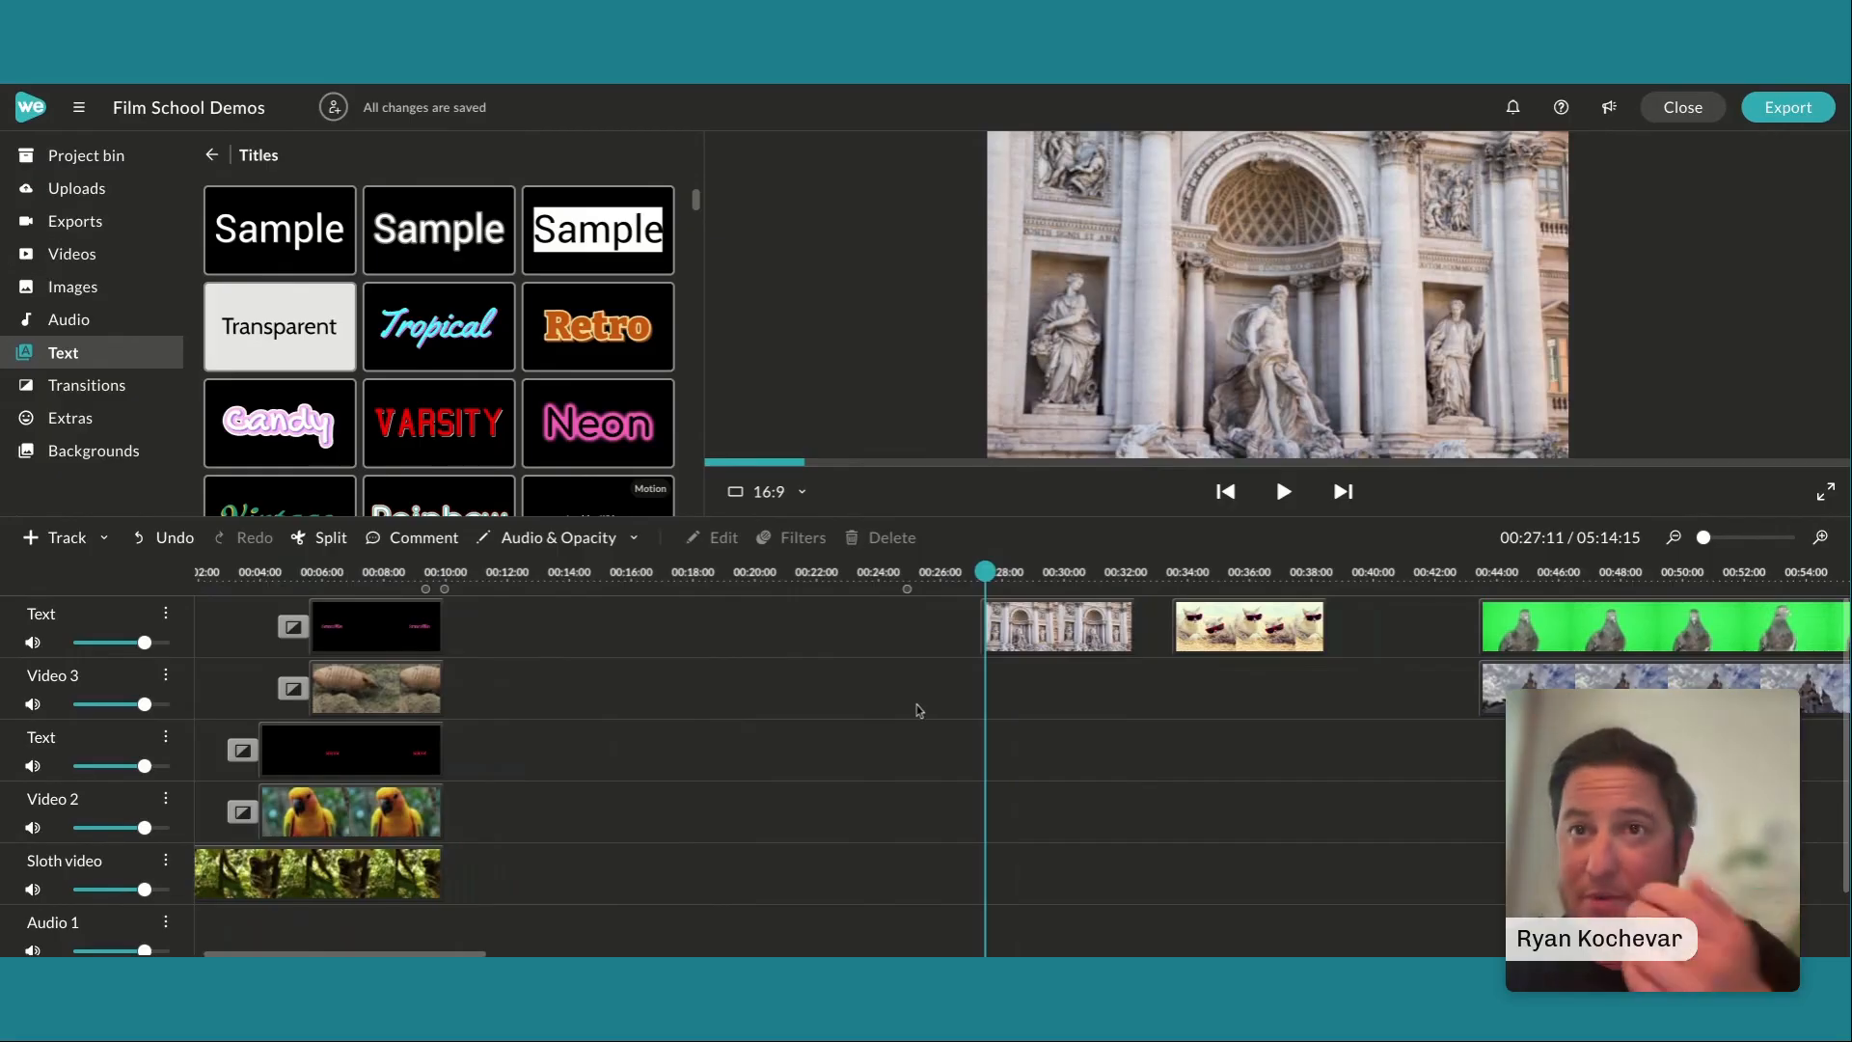
scroll(917, 710, "right", 2)
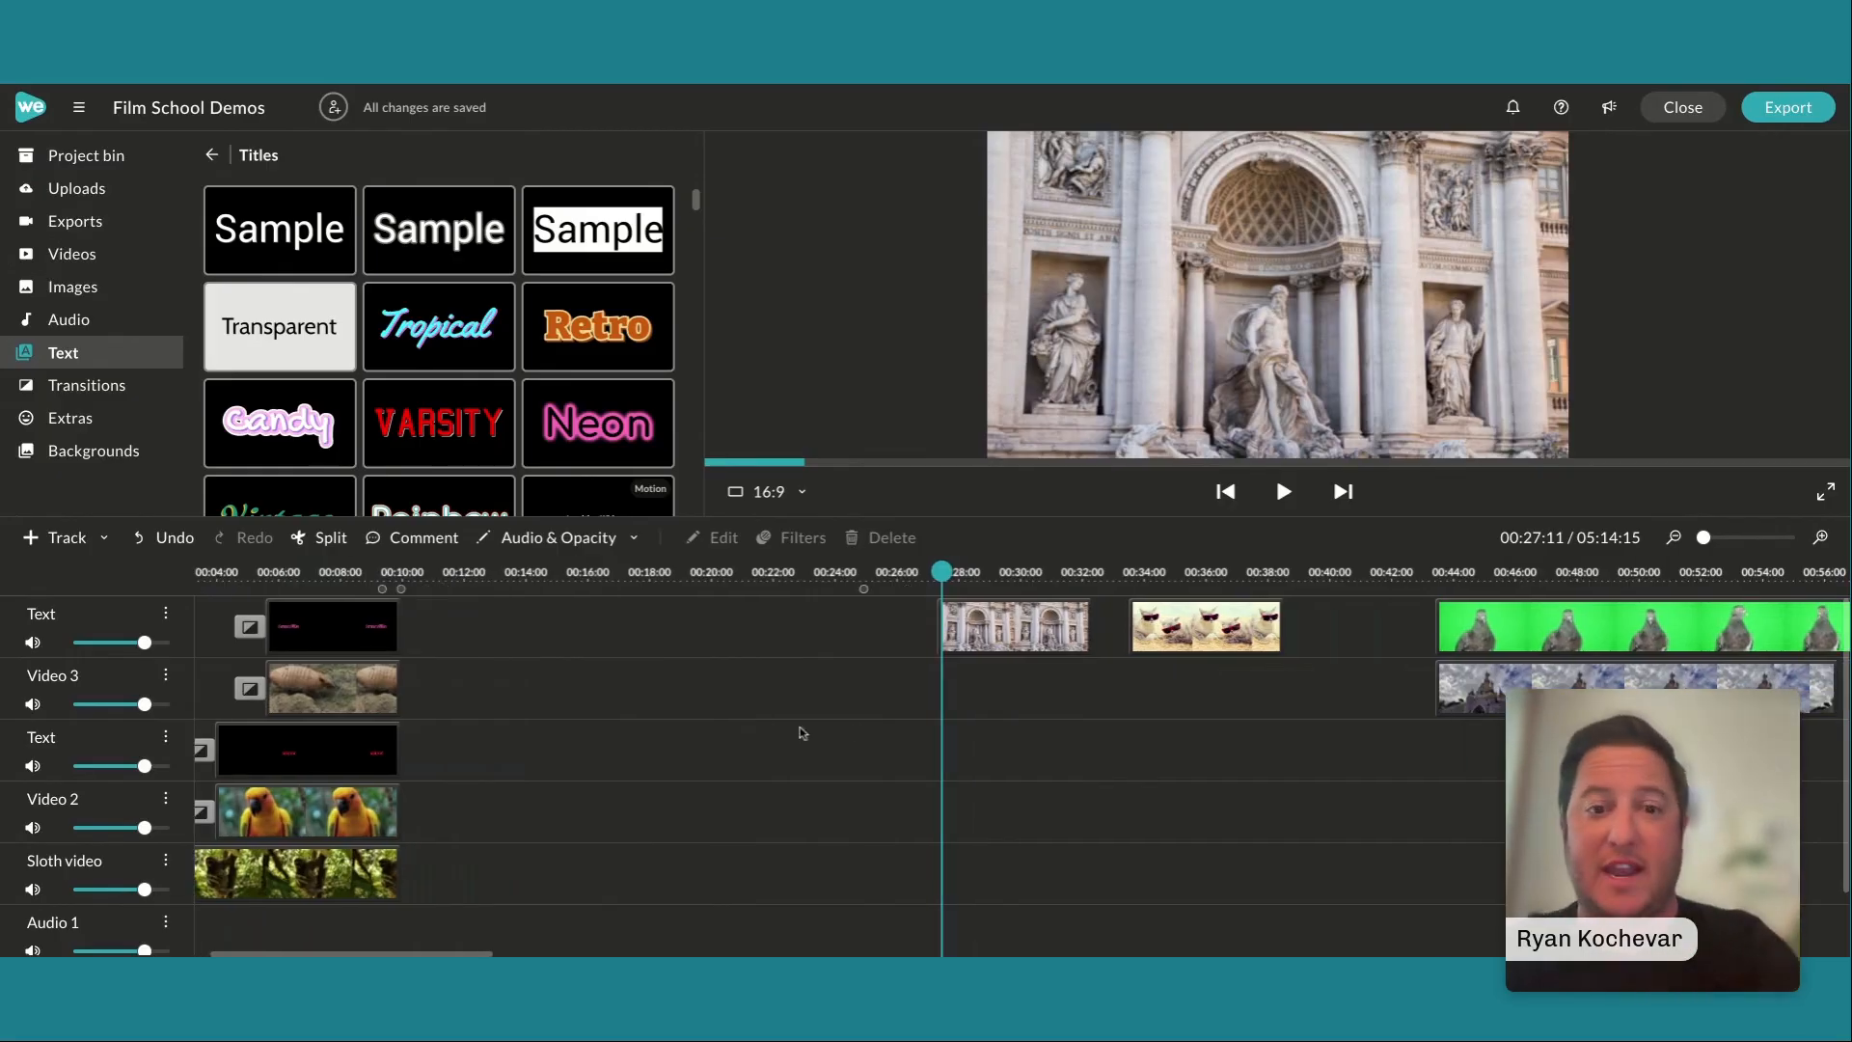
scroll(1028, 733, "right", 8)
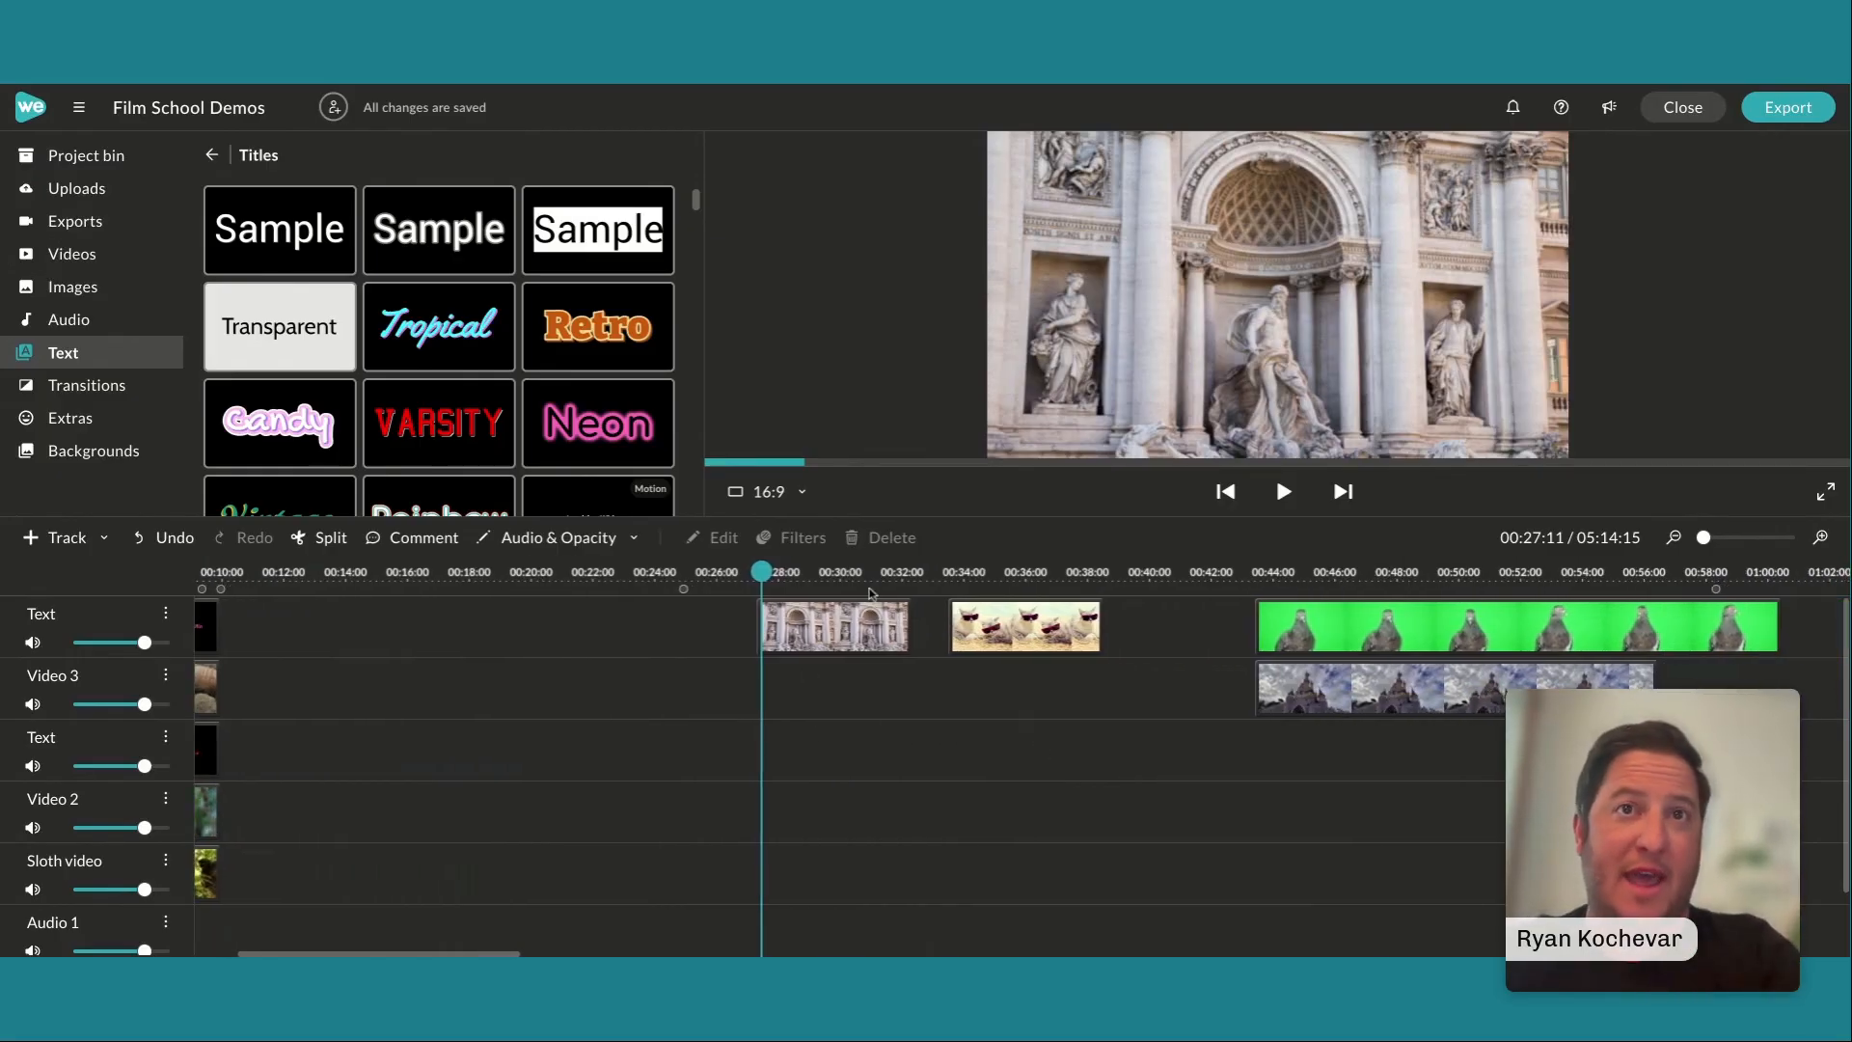
left_click(803, 634)
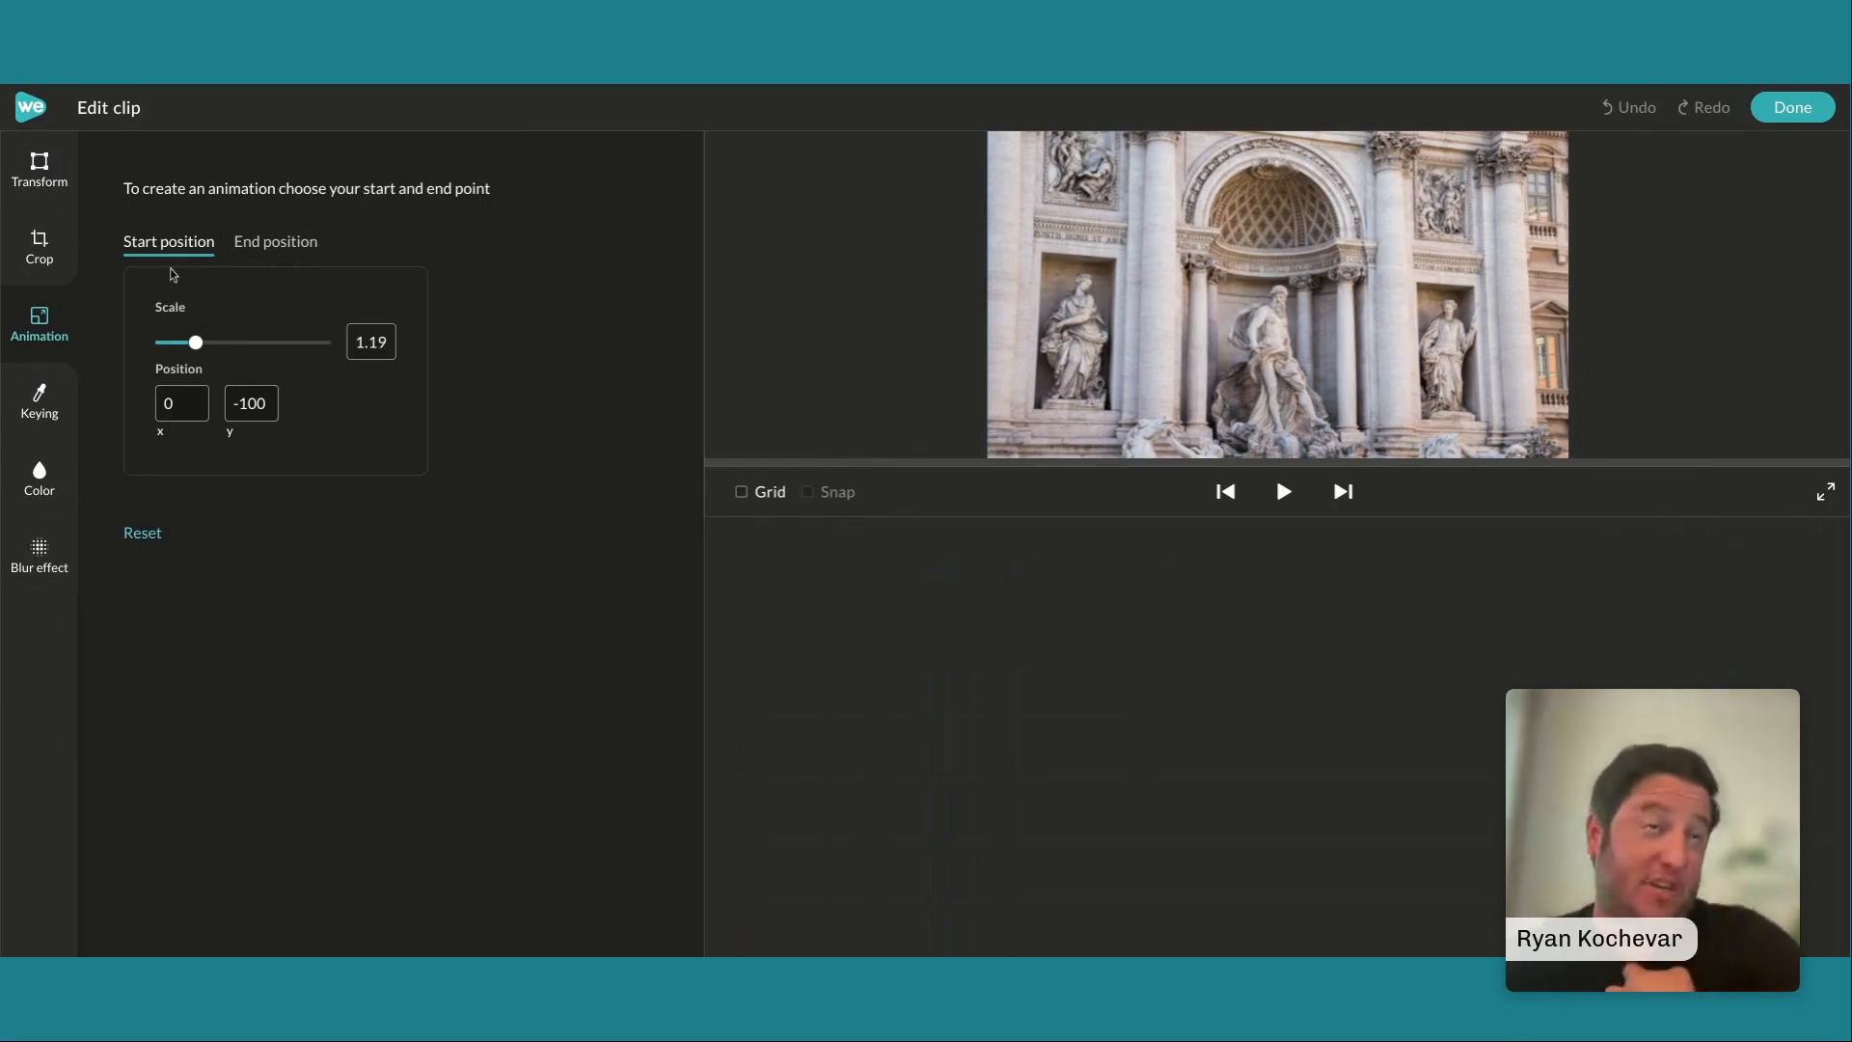
left_click(288, 256)
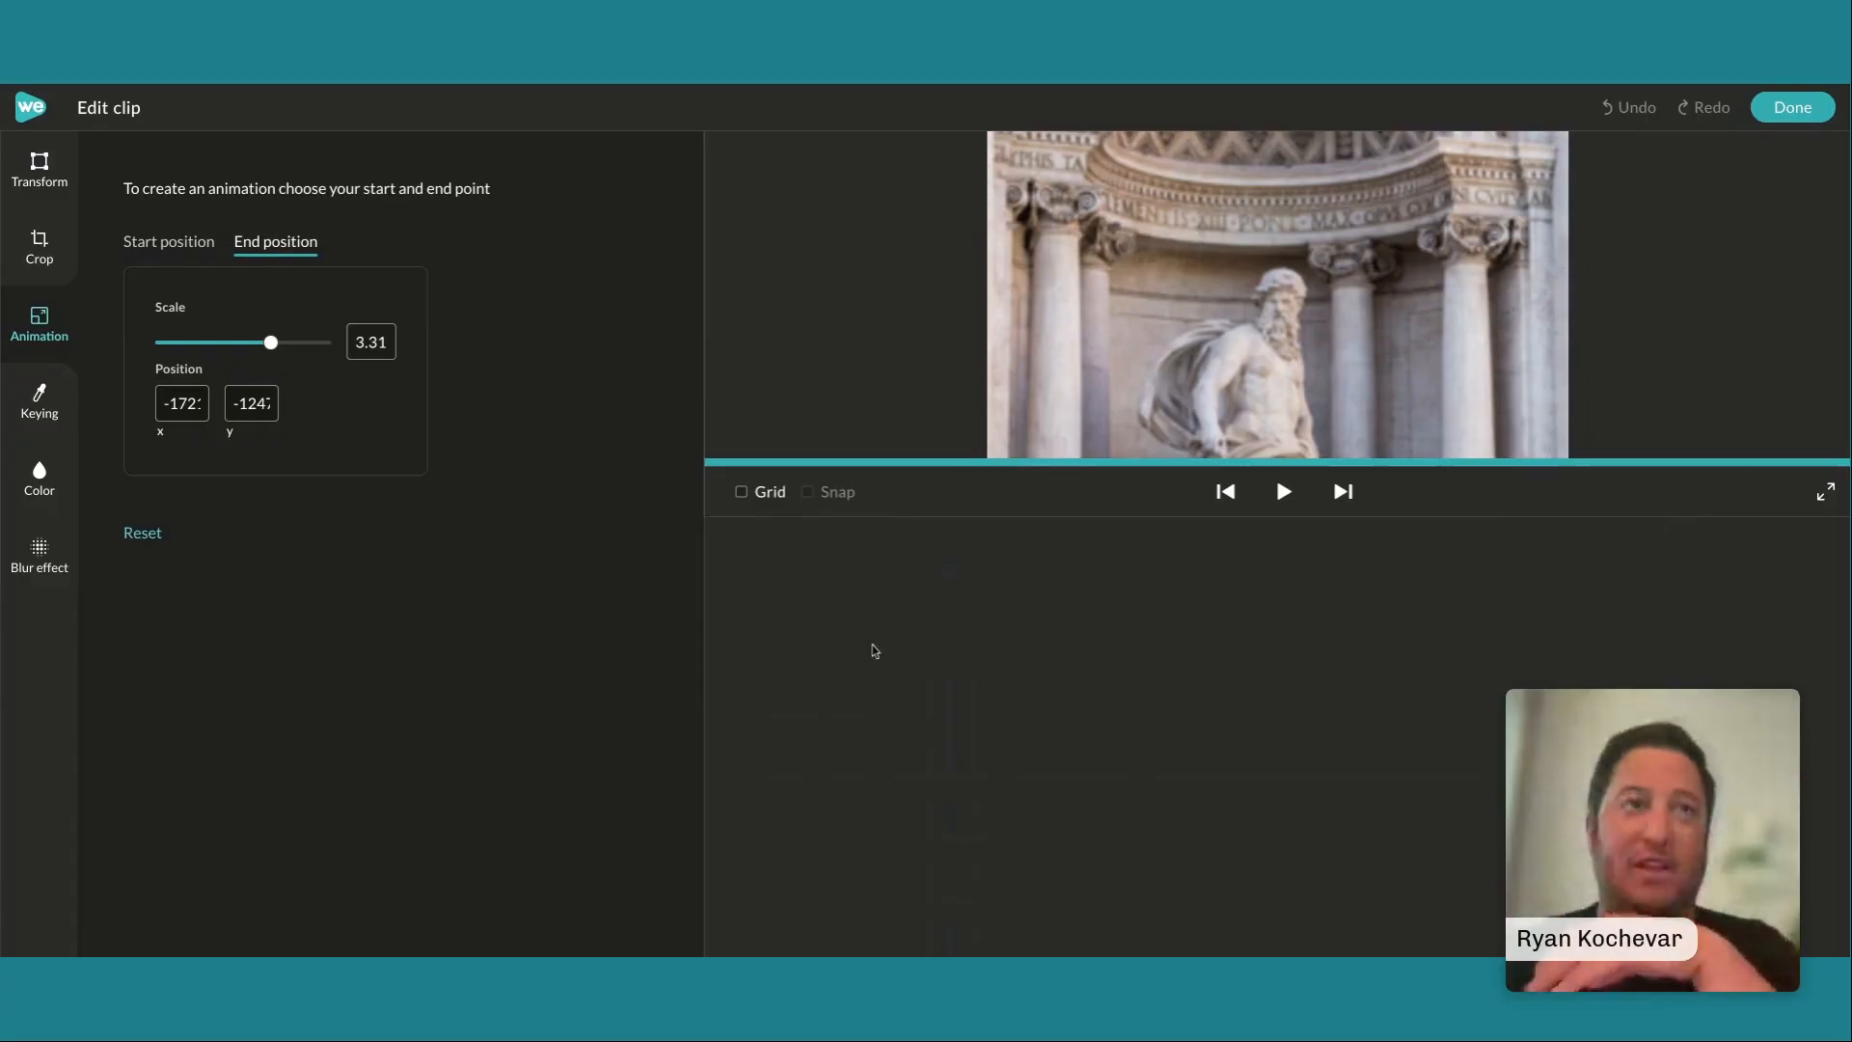
left_click(193, 243)
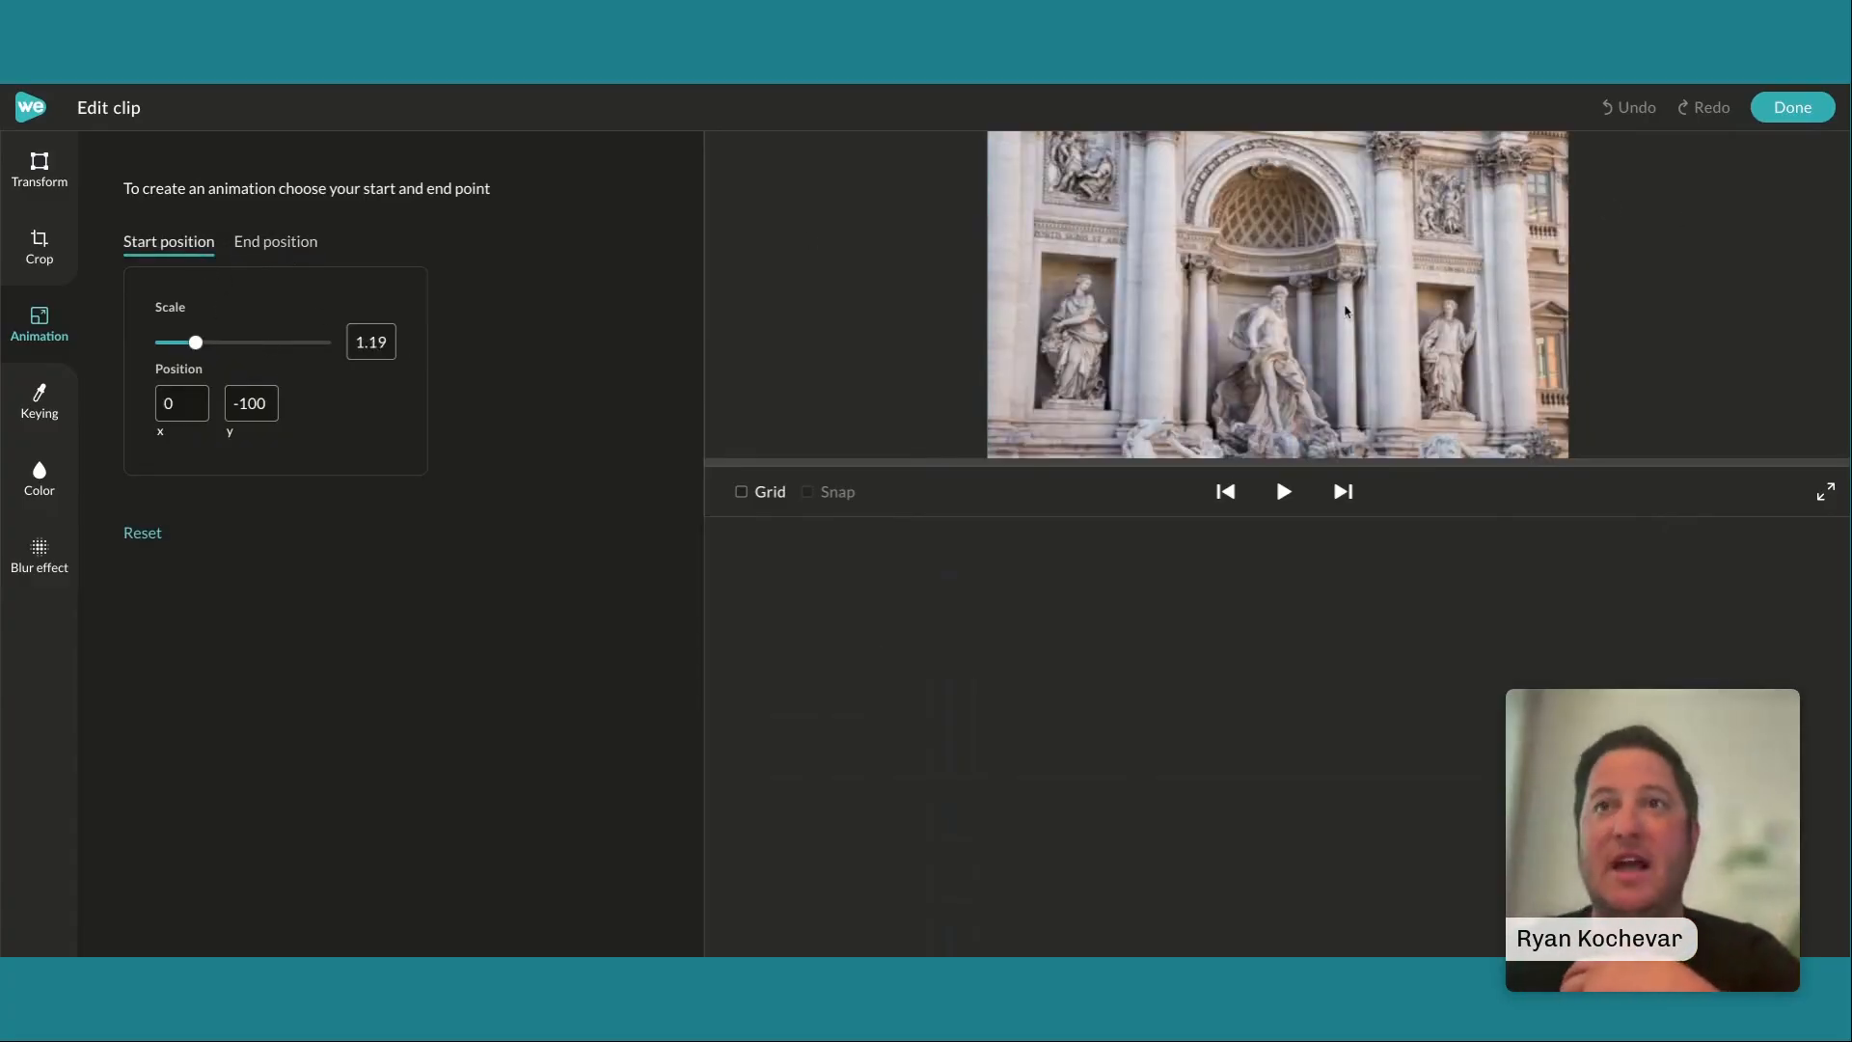
left_click(1284, 491)
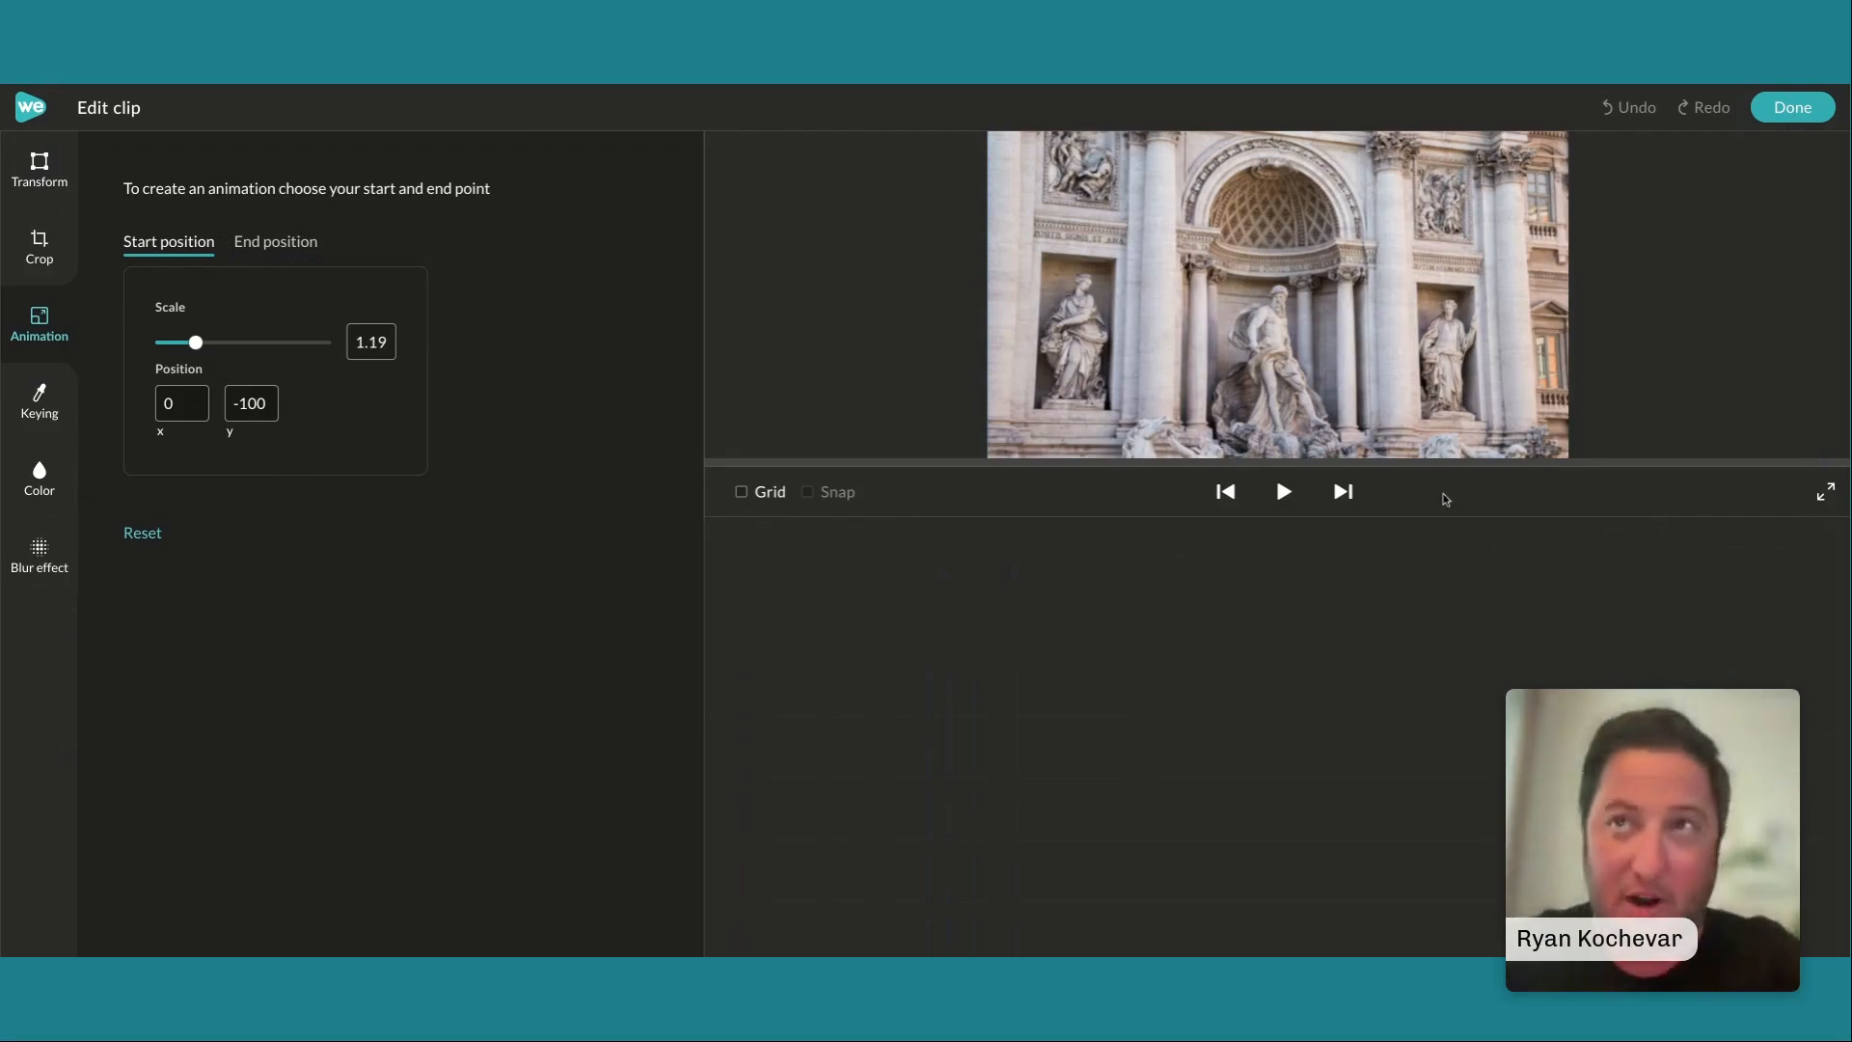
left_click(1282, 493)
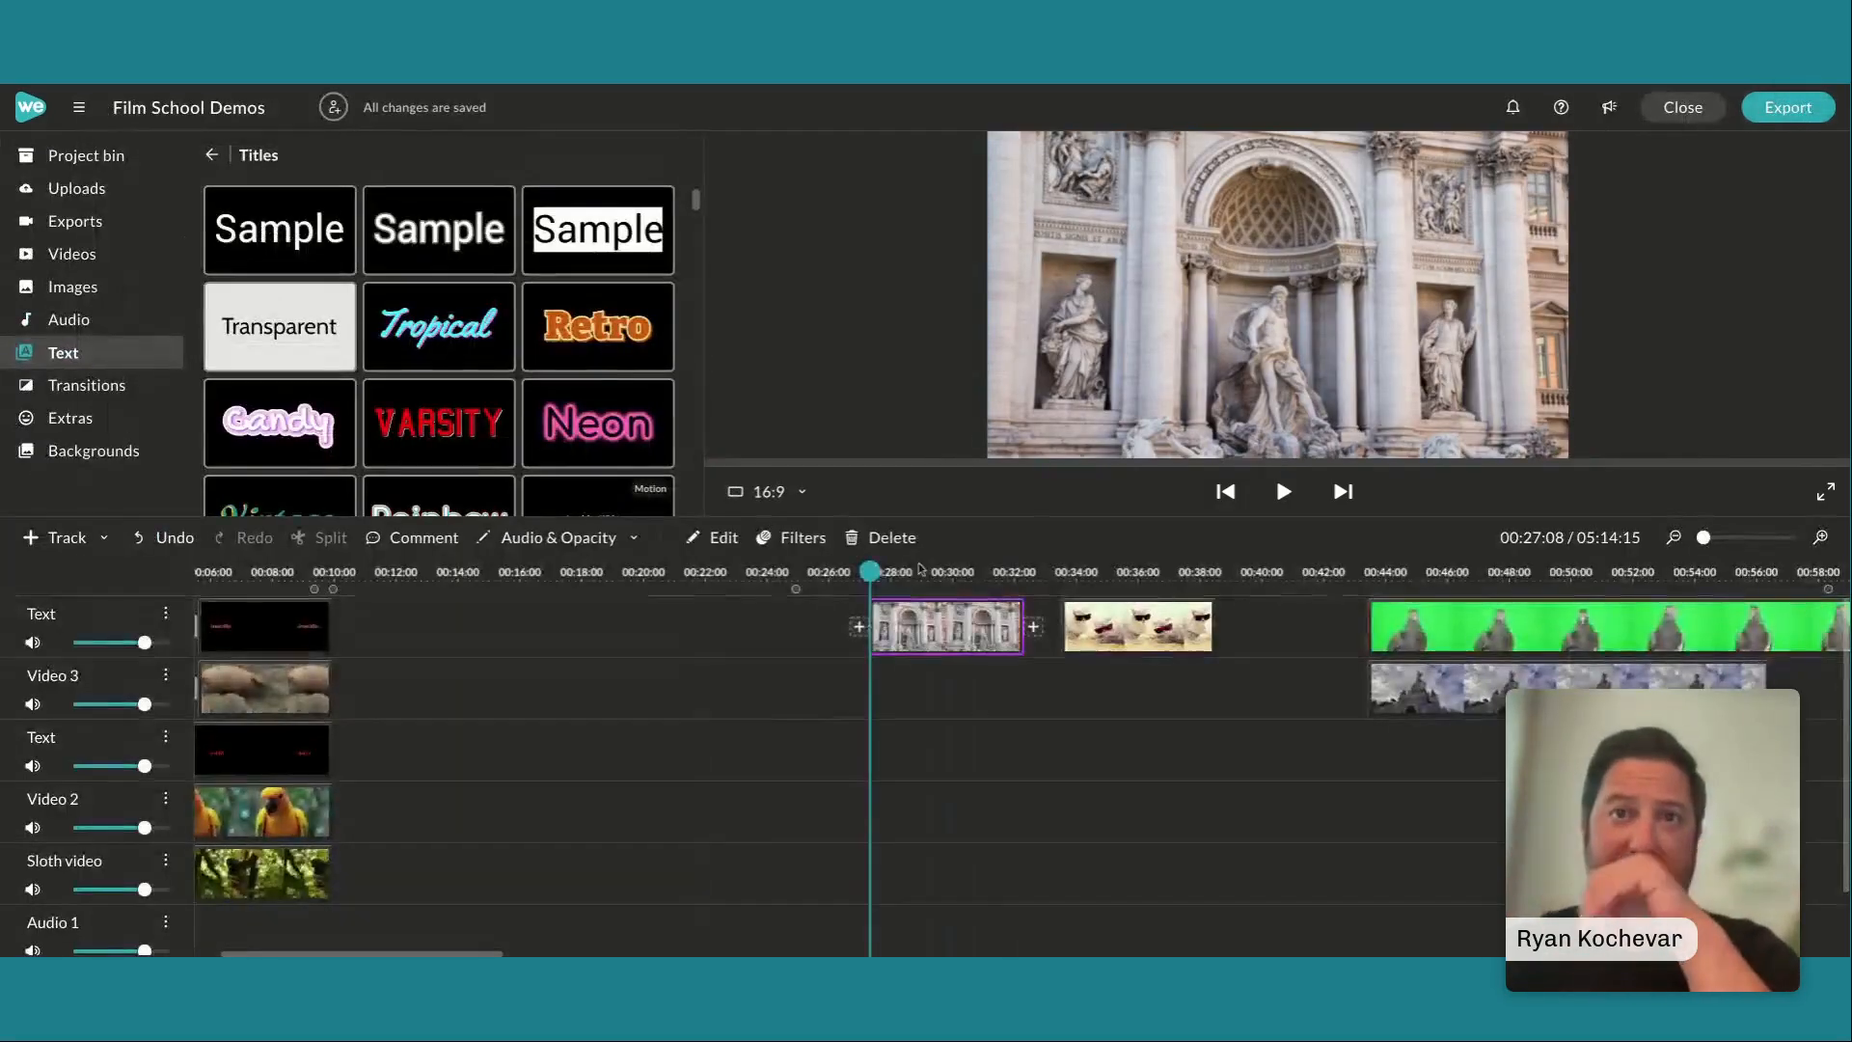
Play the clip of cats in sunglasses from its start at 00:33:16 and scrub through it once more
left_click_drag(868, 574, 1066, 573)
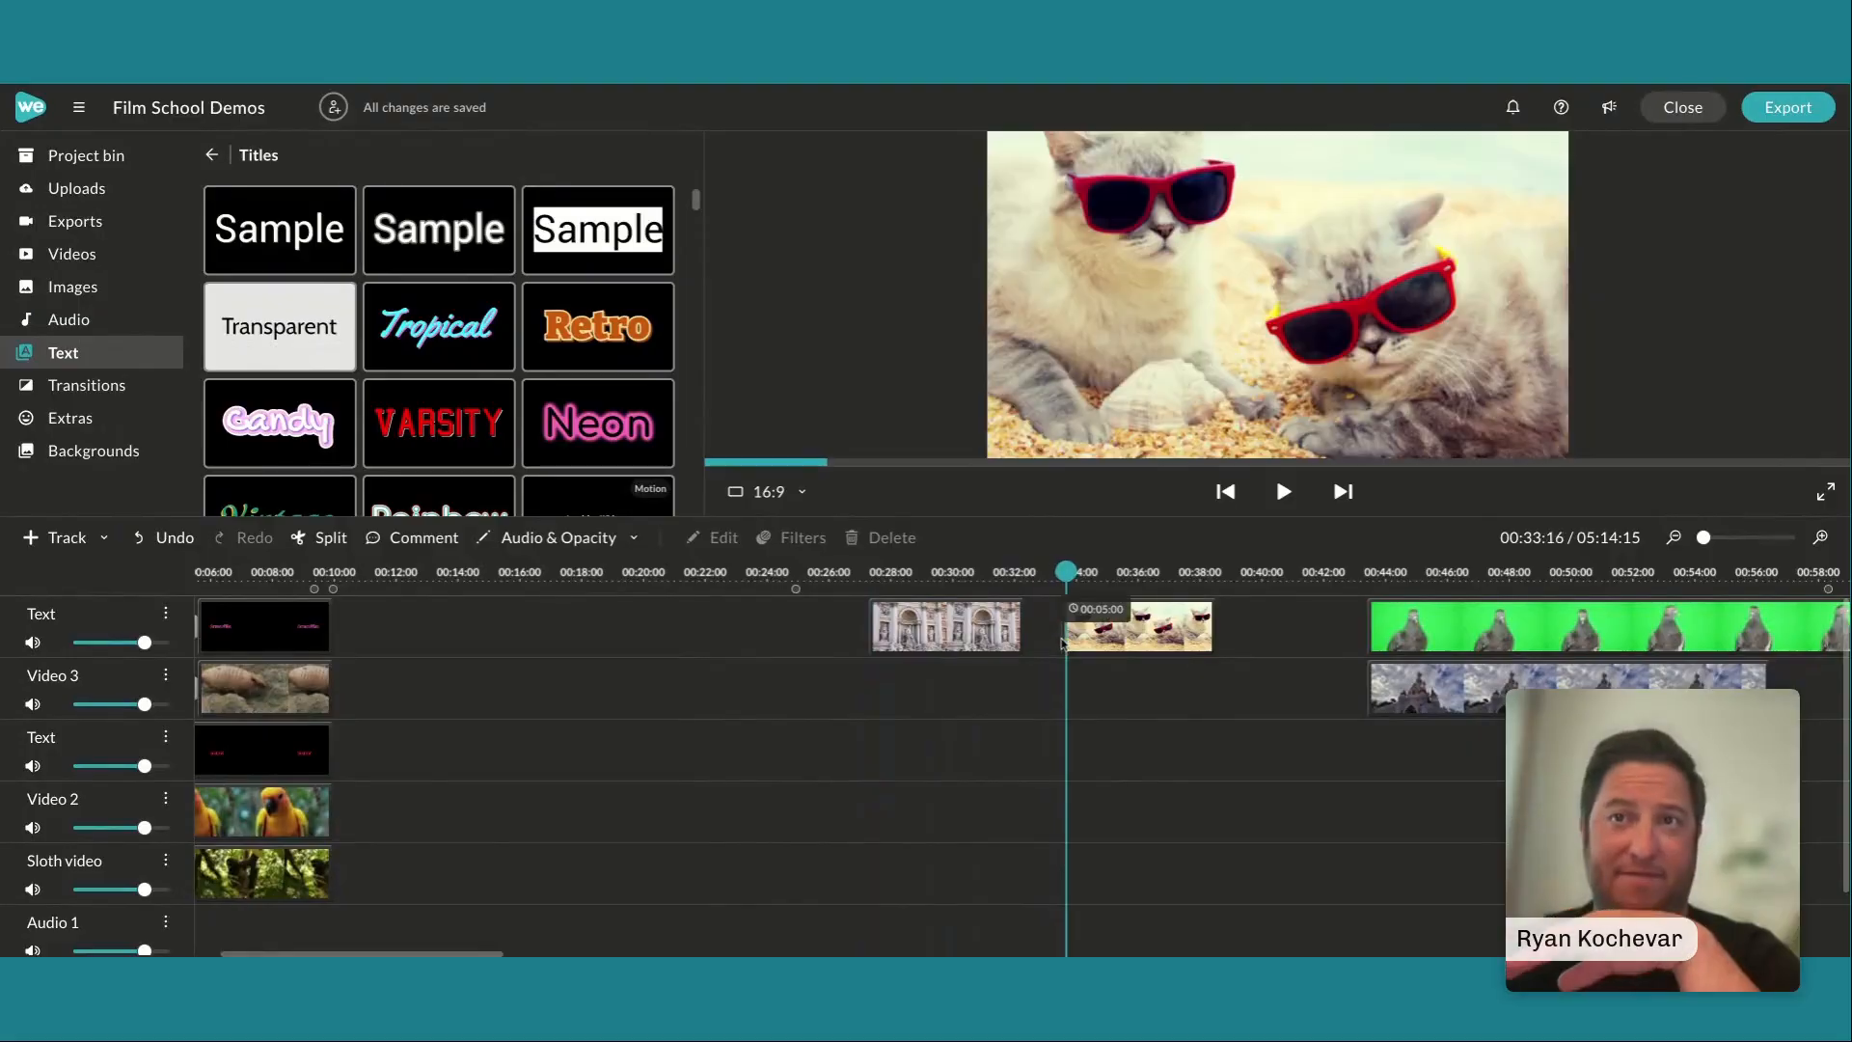
left_click(1006, 632)
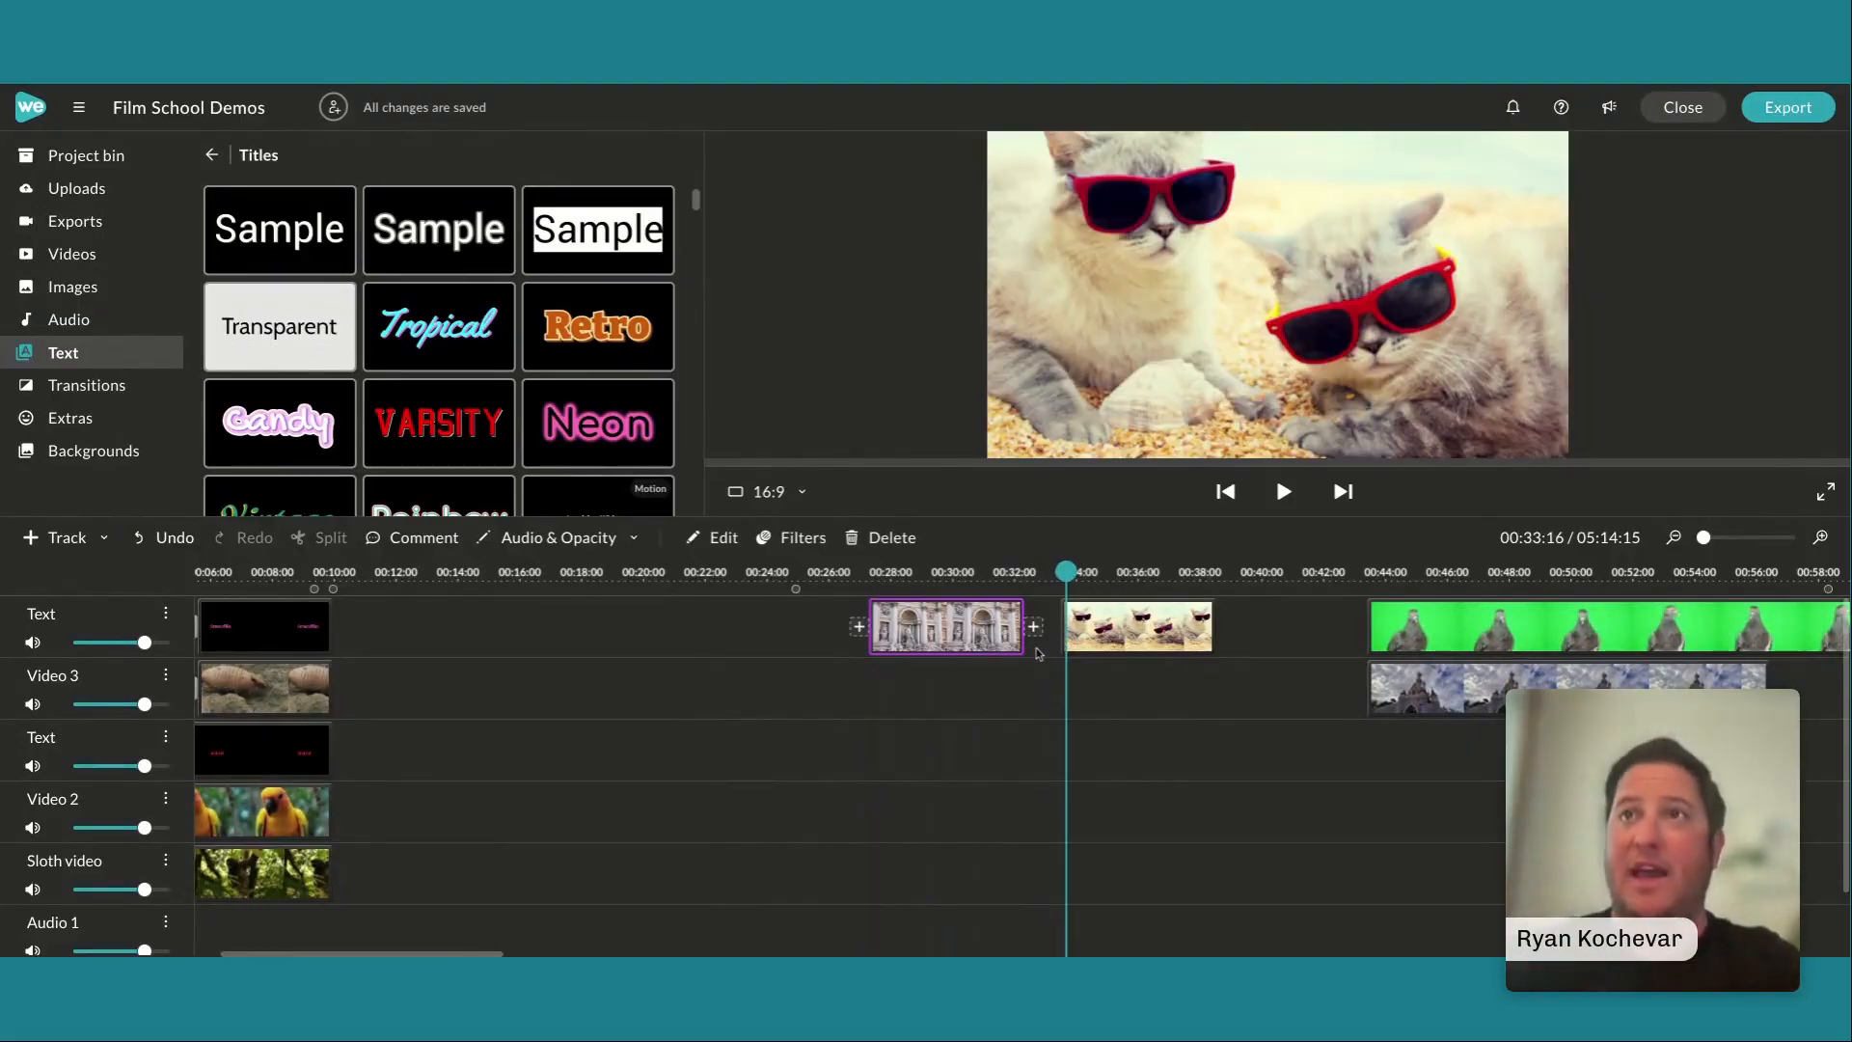
key("space")
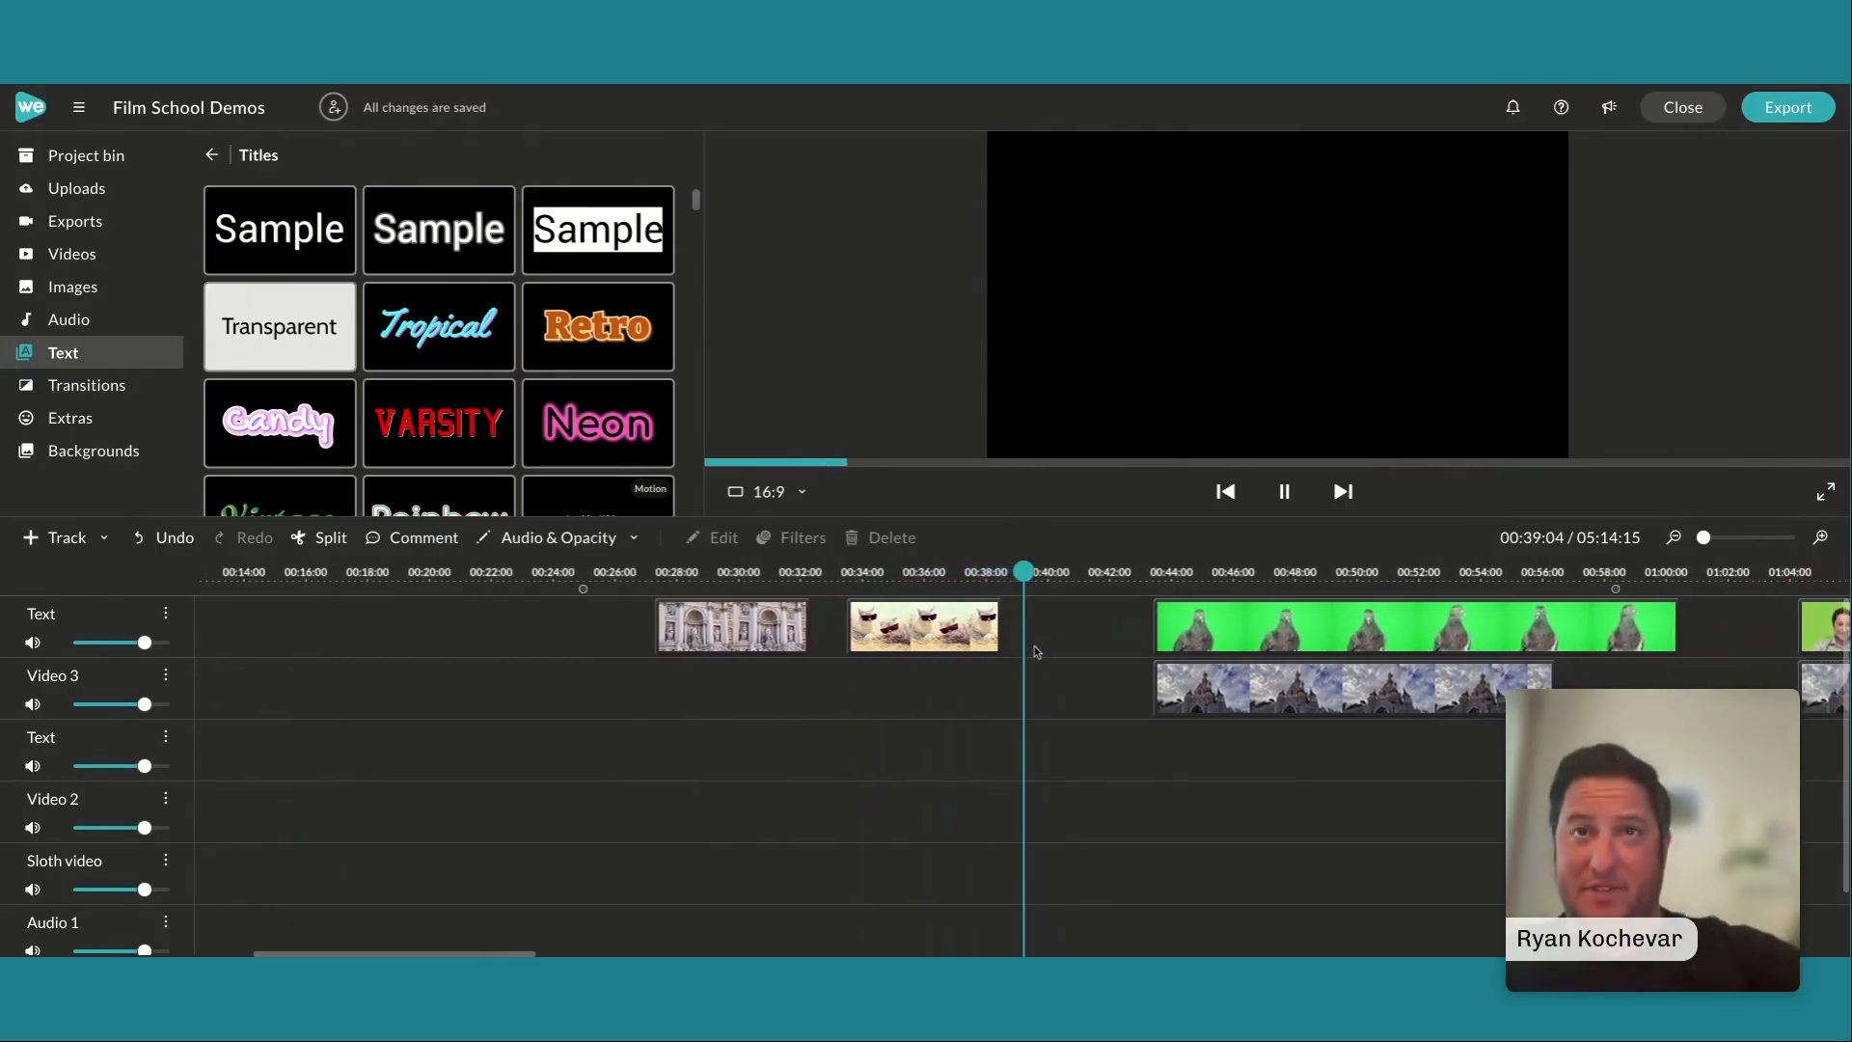
key("space")
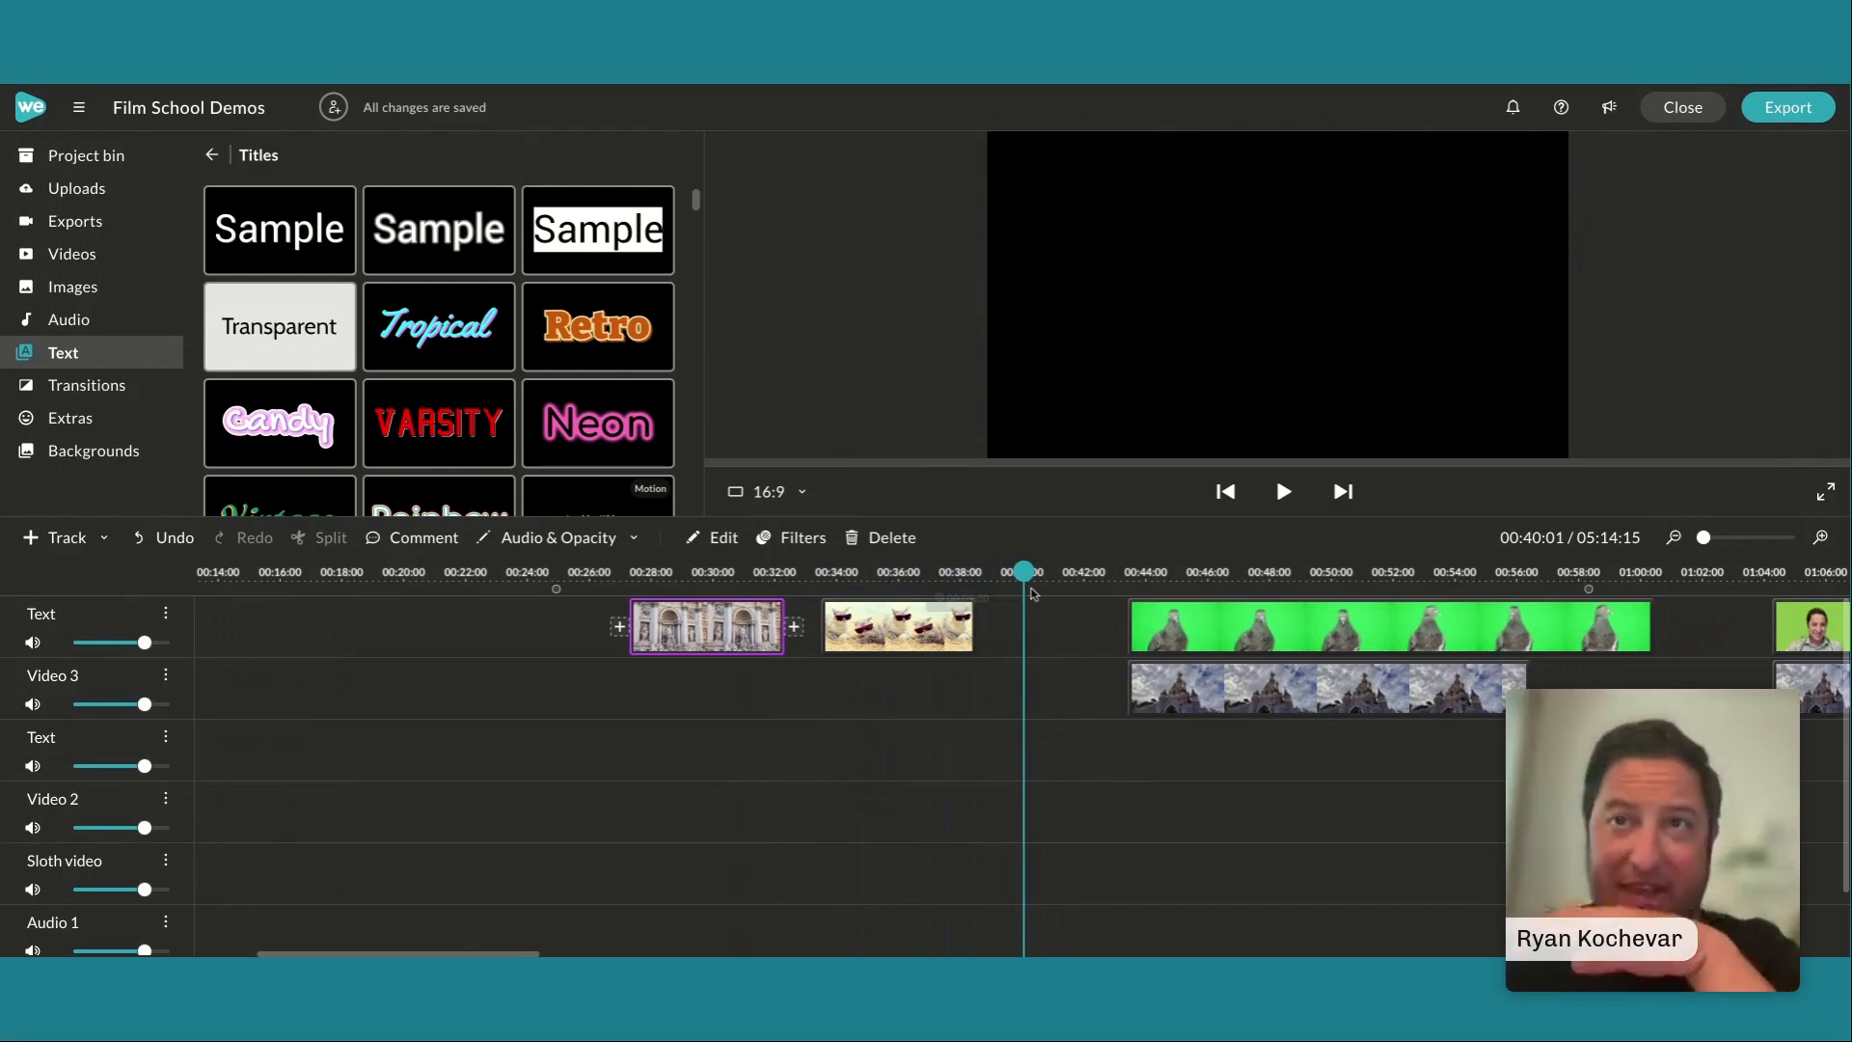
left_click_drag(1025, 572, 827, 573)
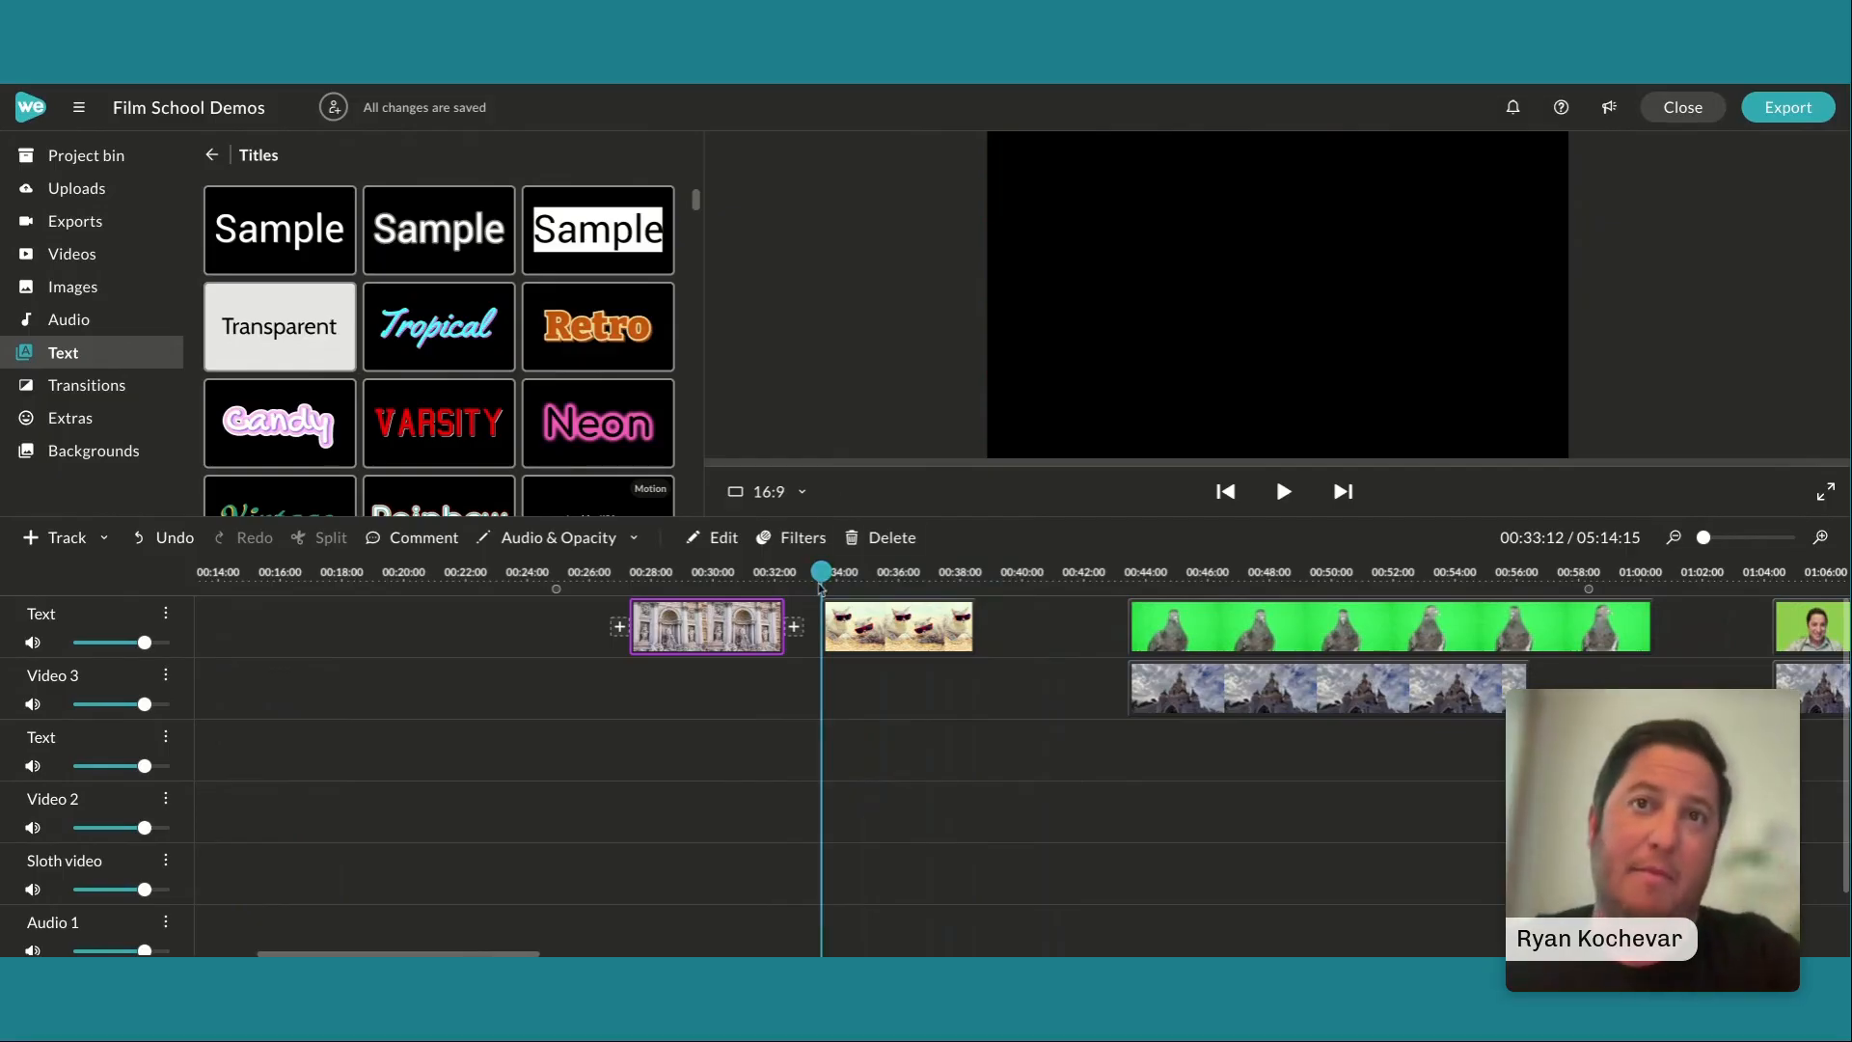
left_click_drag(821, 632, 1051, 637)
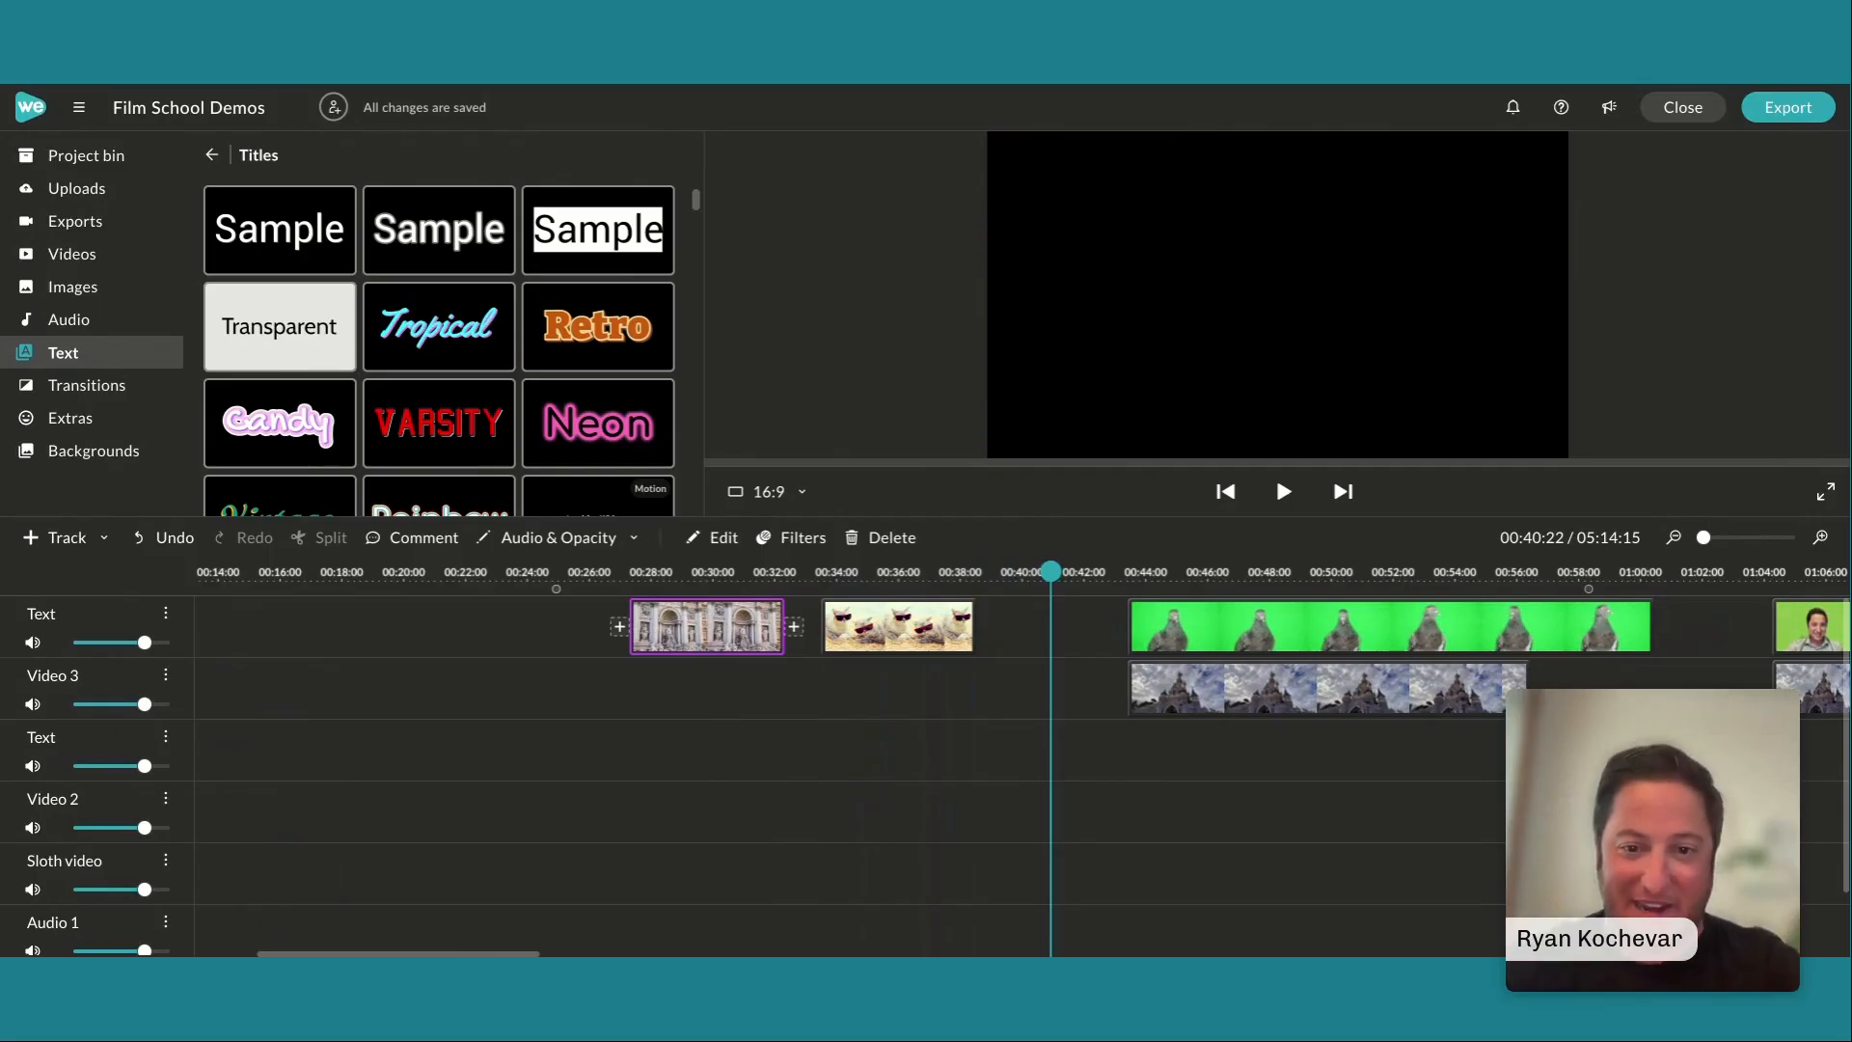
Key out the green background of the pigeon clip above the castle clip using color 31d855, and raise the lower Defringe limit
scroll(1312, 823, "right", 2)
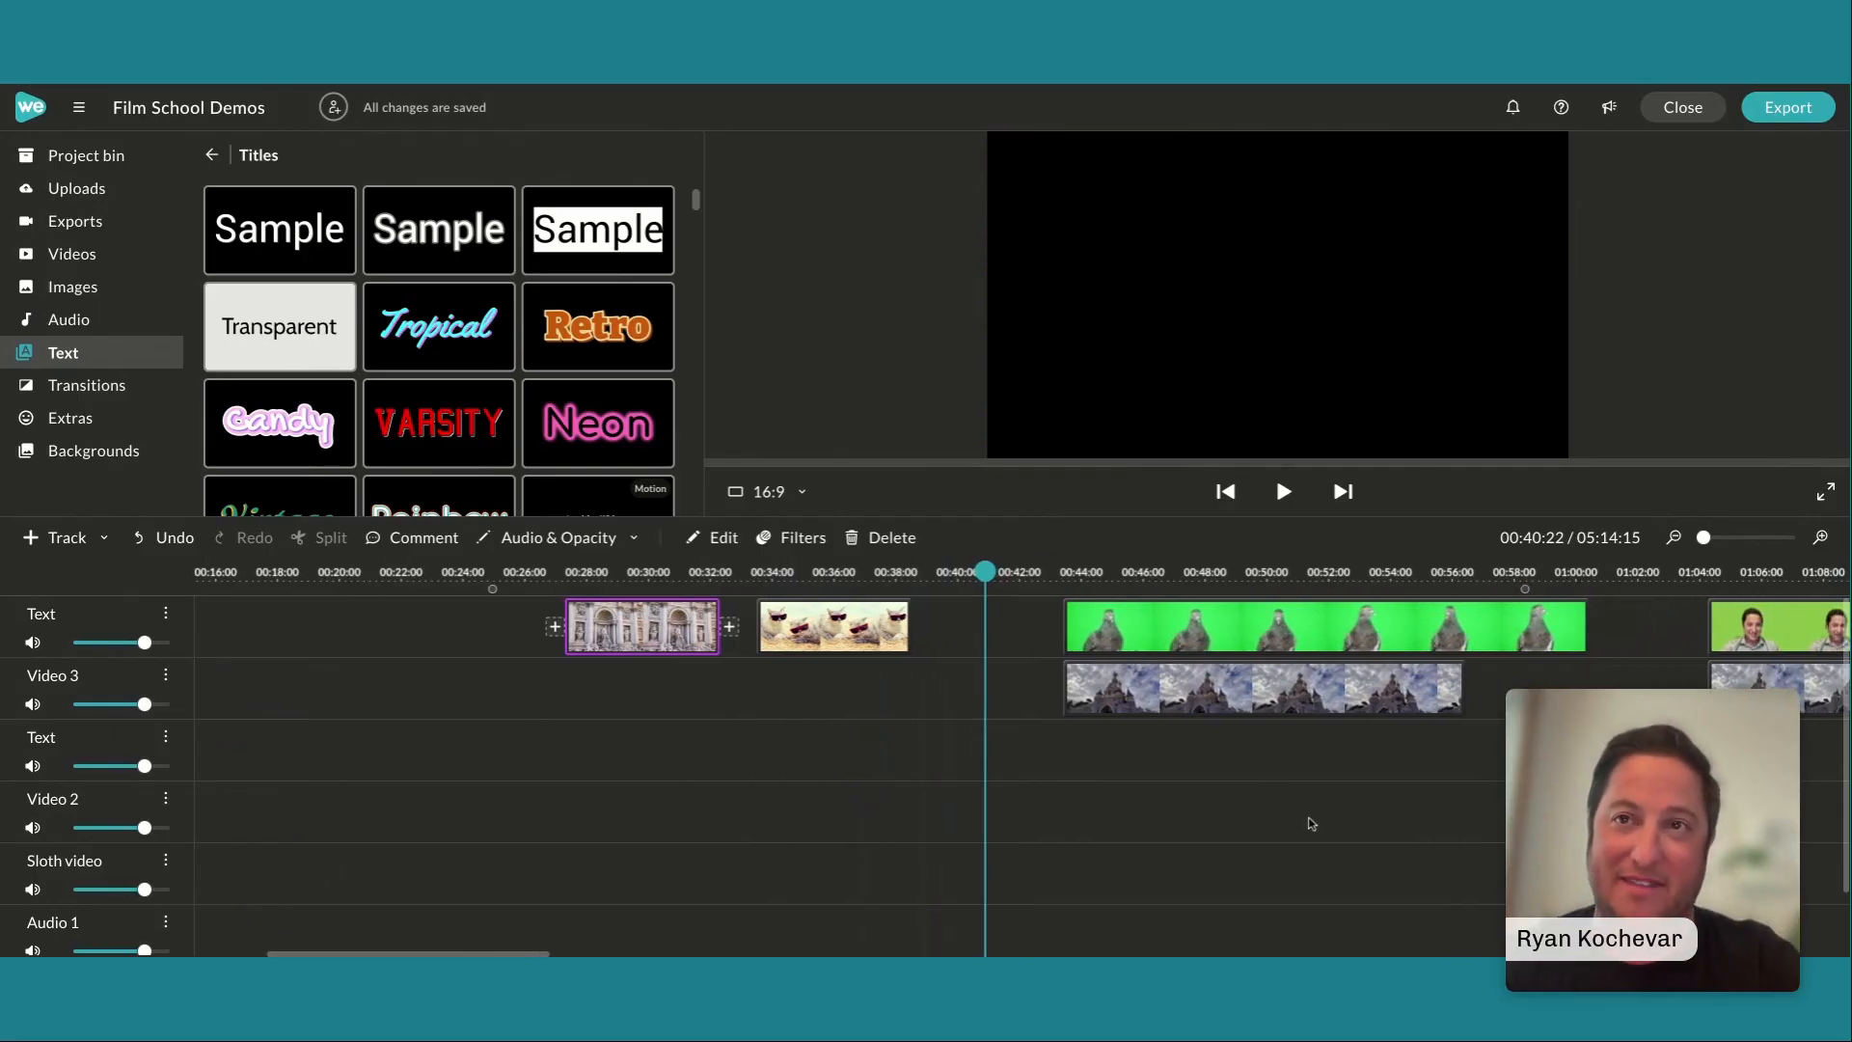
scroll(1312, 823, "right", 8)
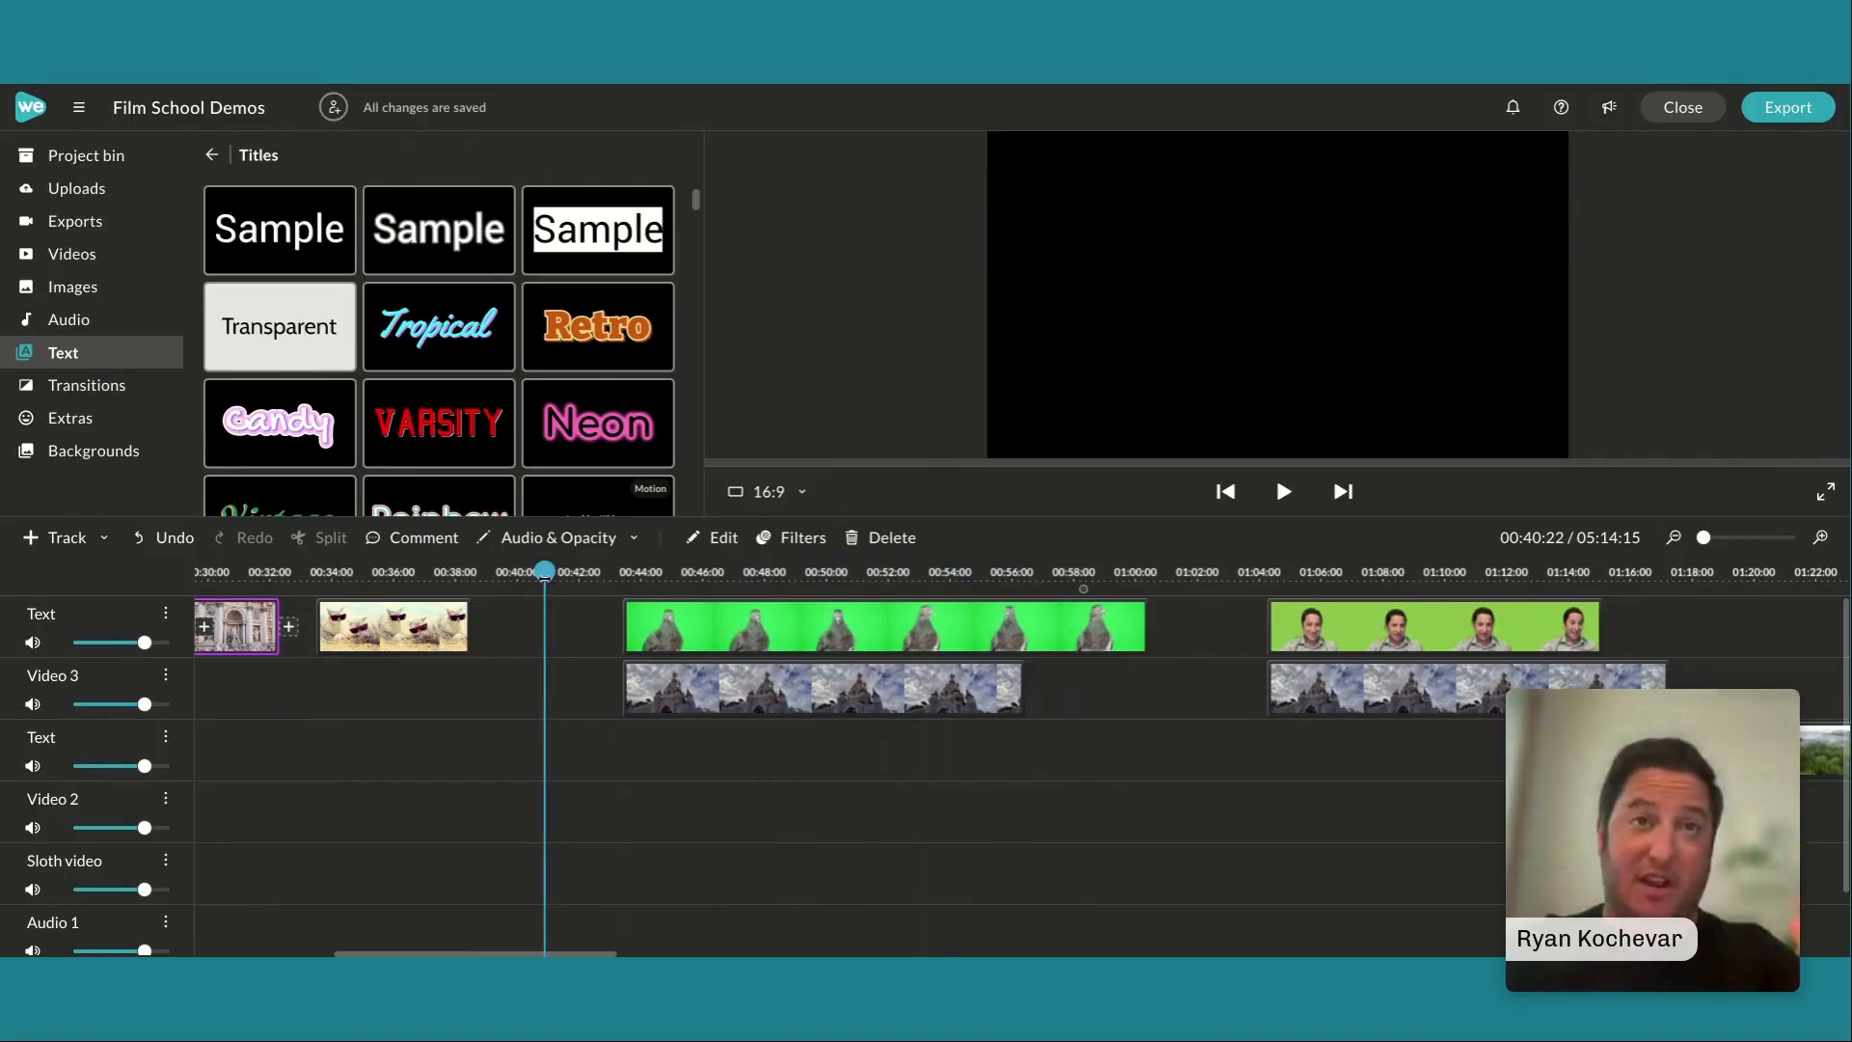
left_click(560, 575)
left_click_drag(560, 576, 632, 596)
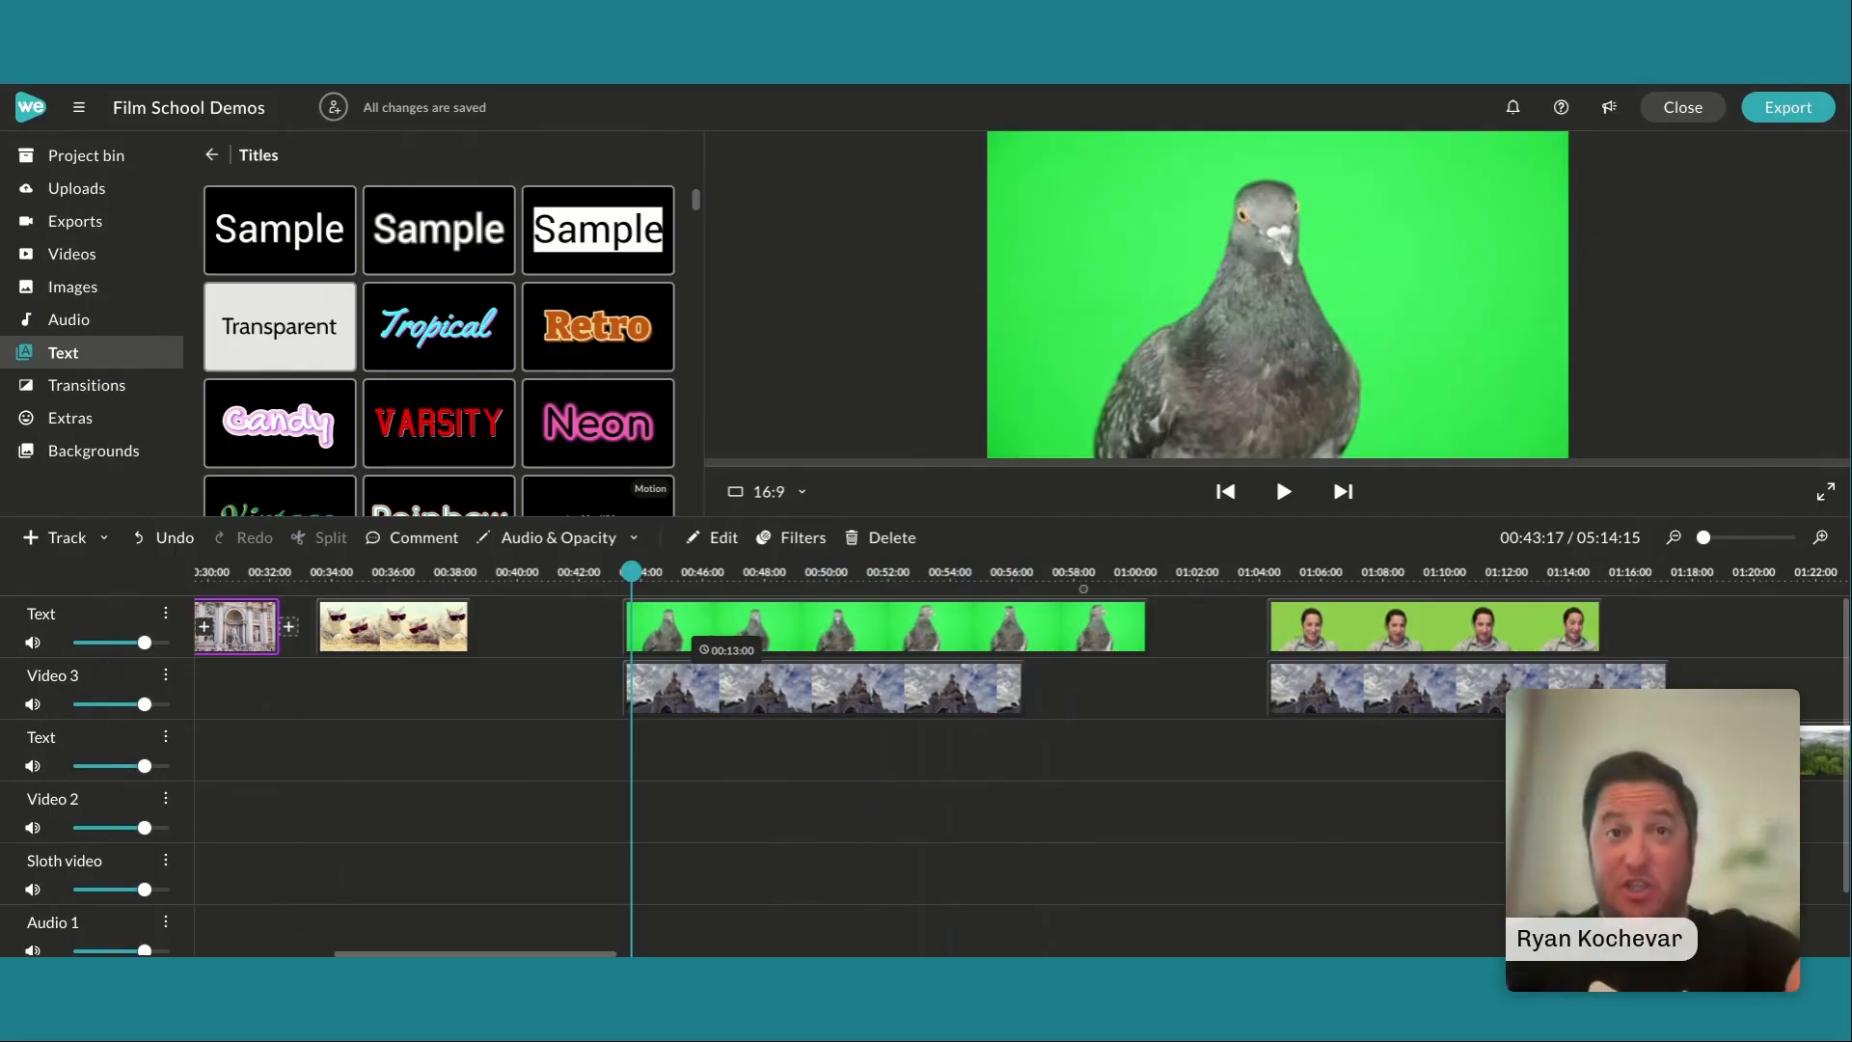
left_click(689, 687)
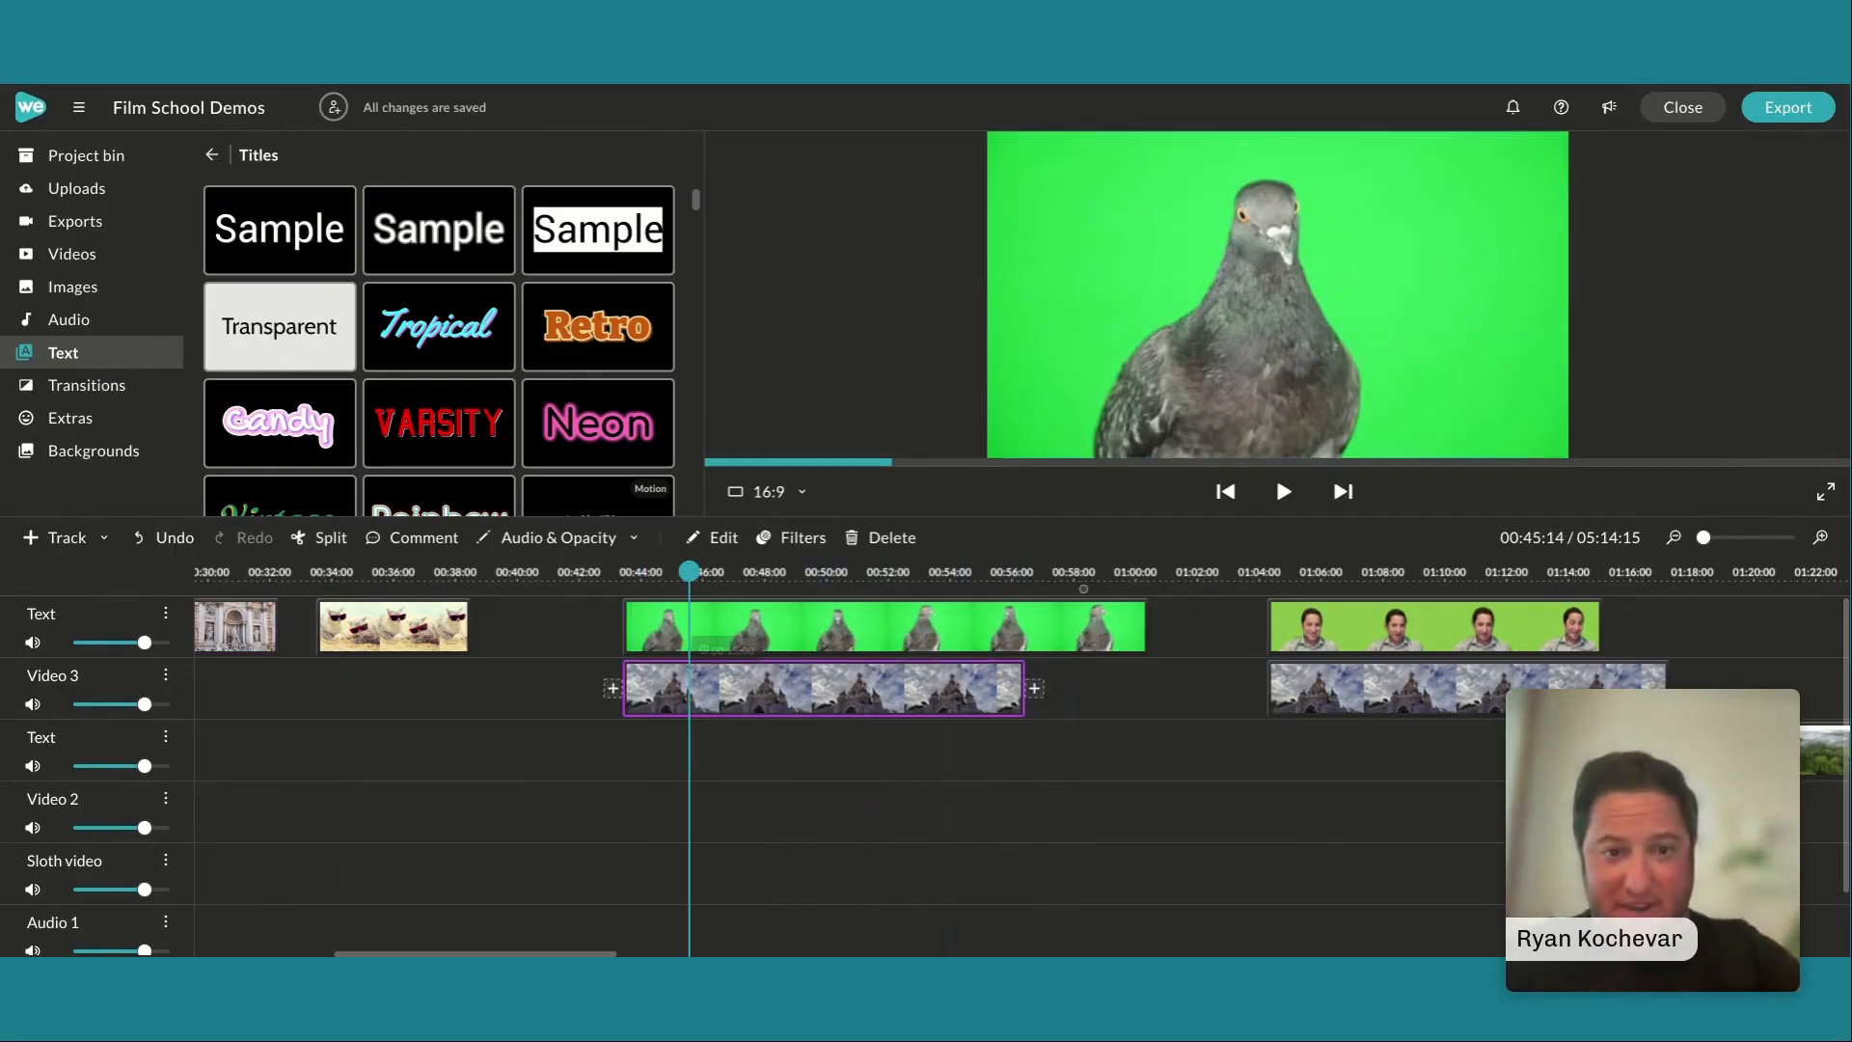
left_click(668, 637)
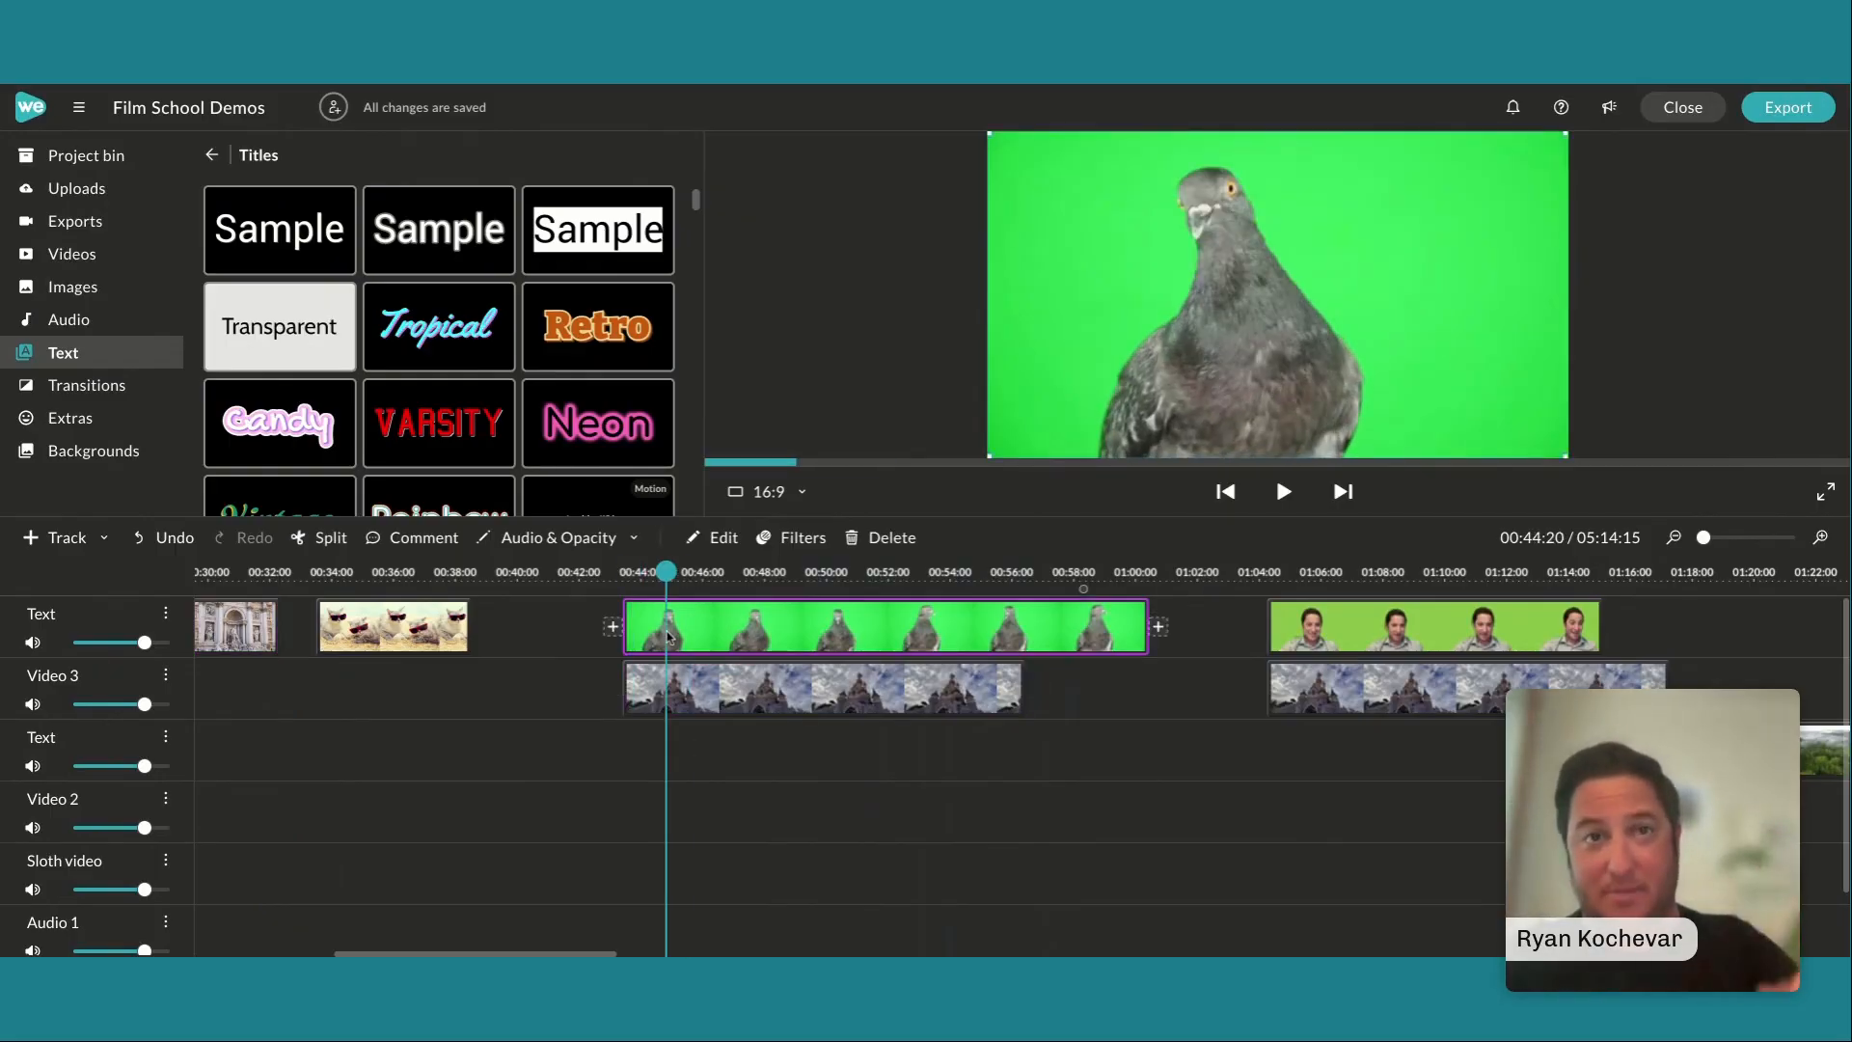
double_click(748, 625)
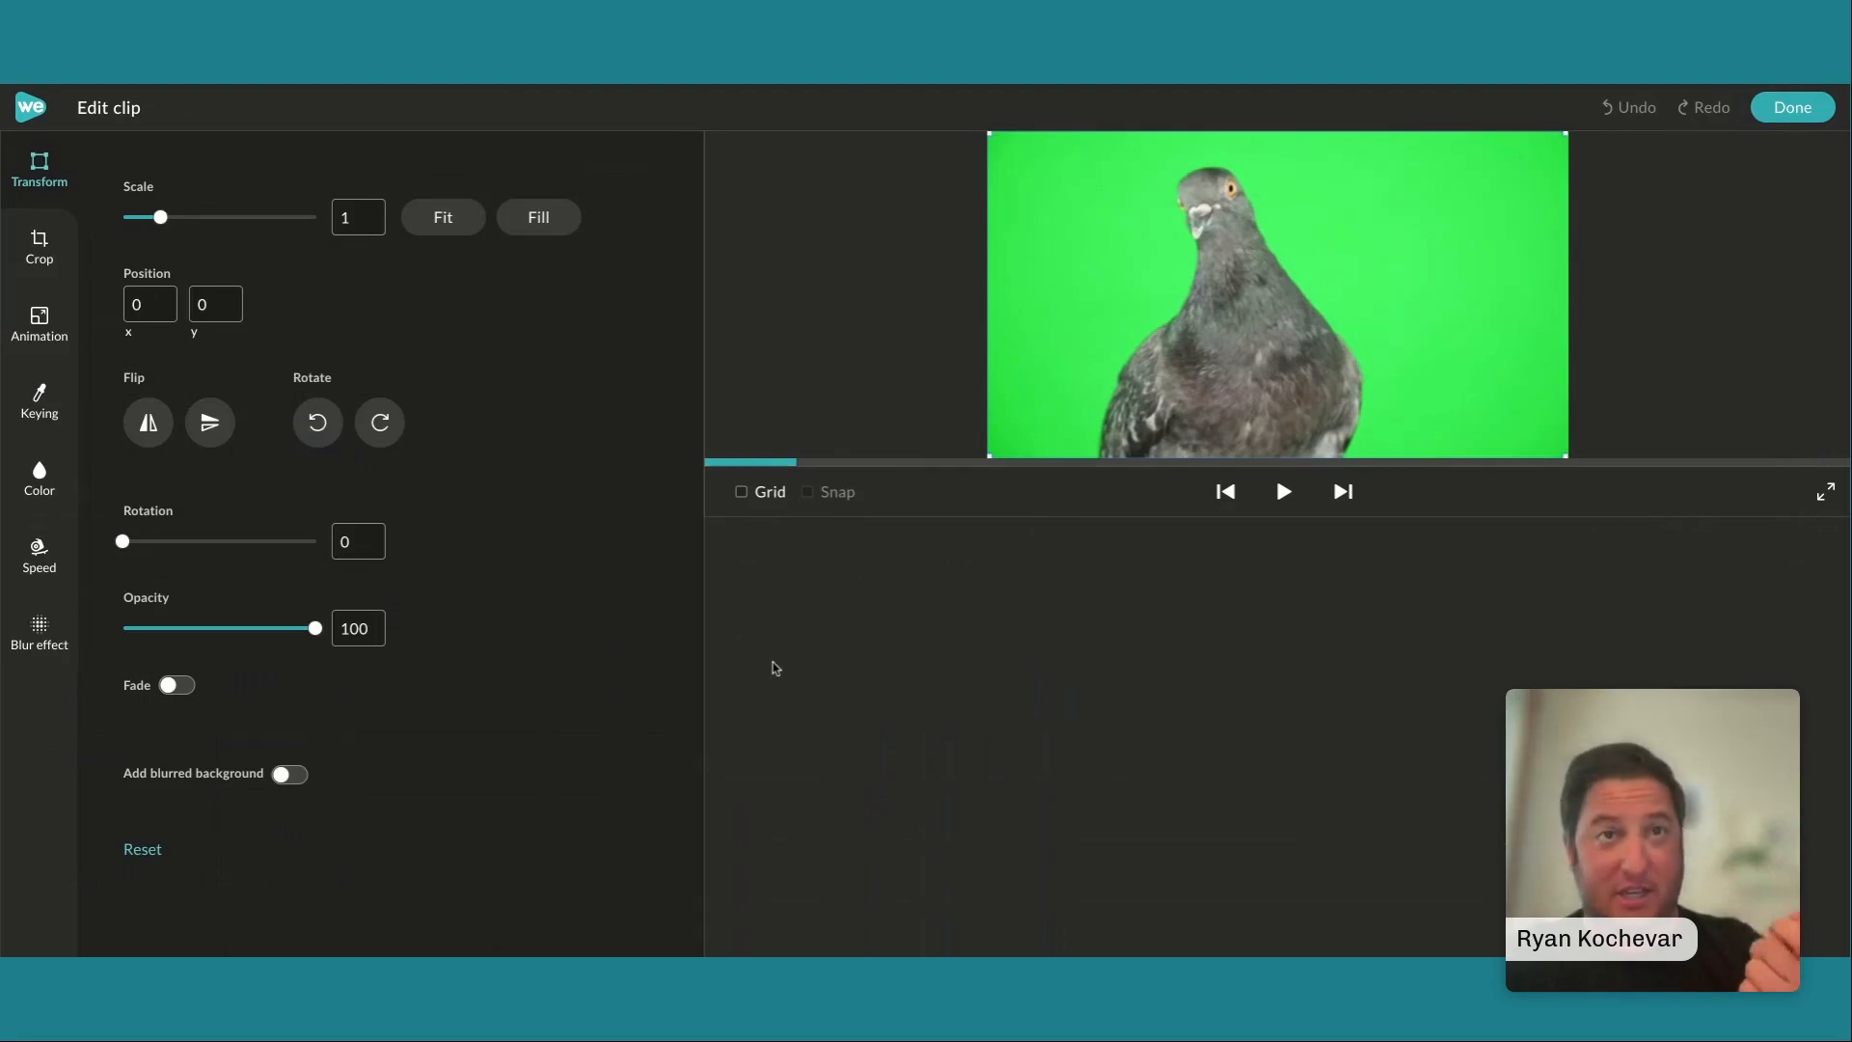
left_click(40, 403)
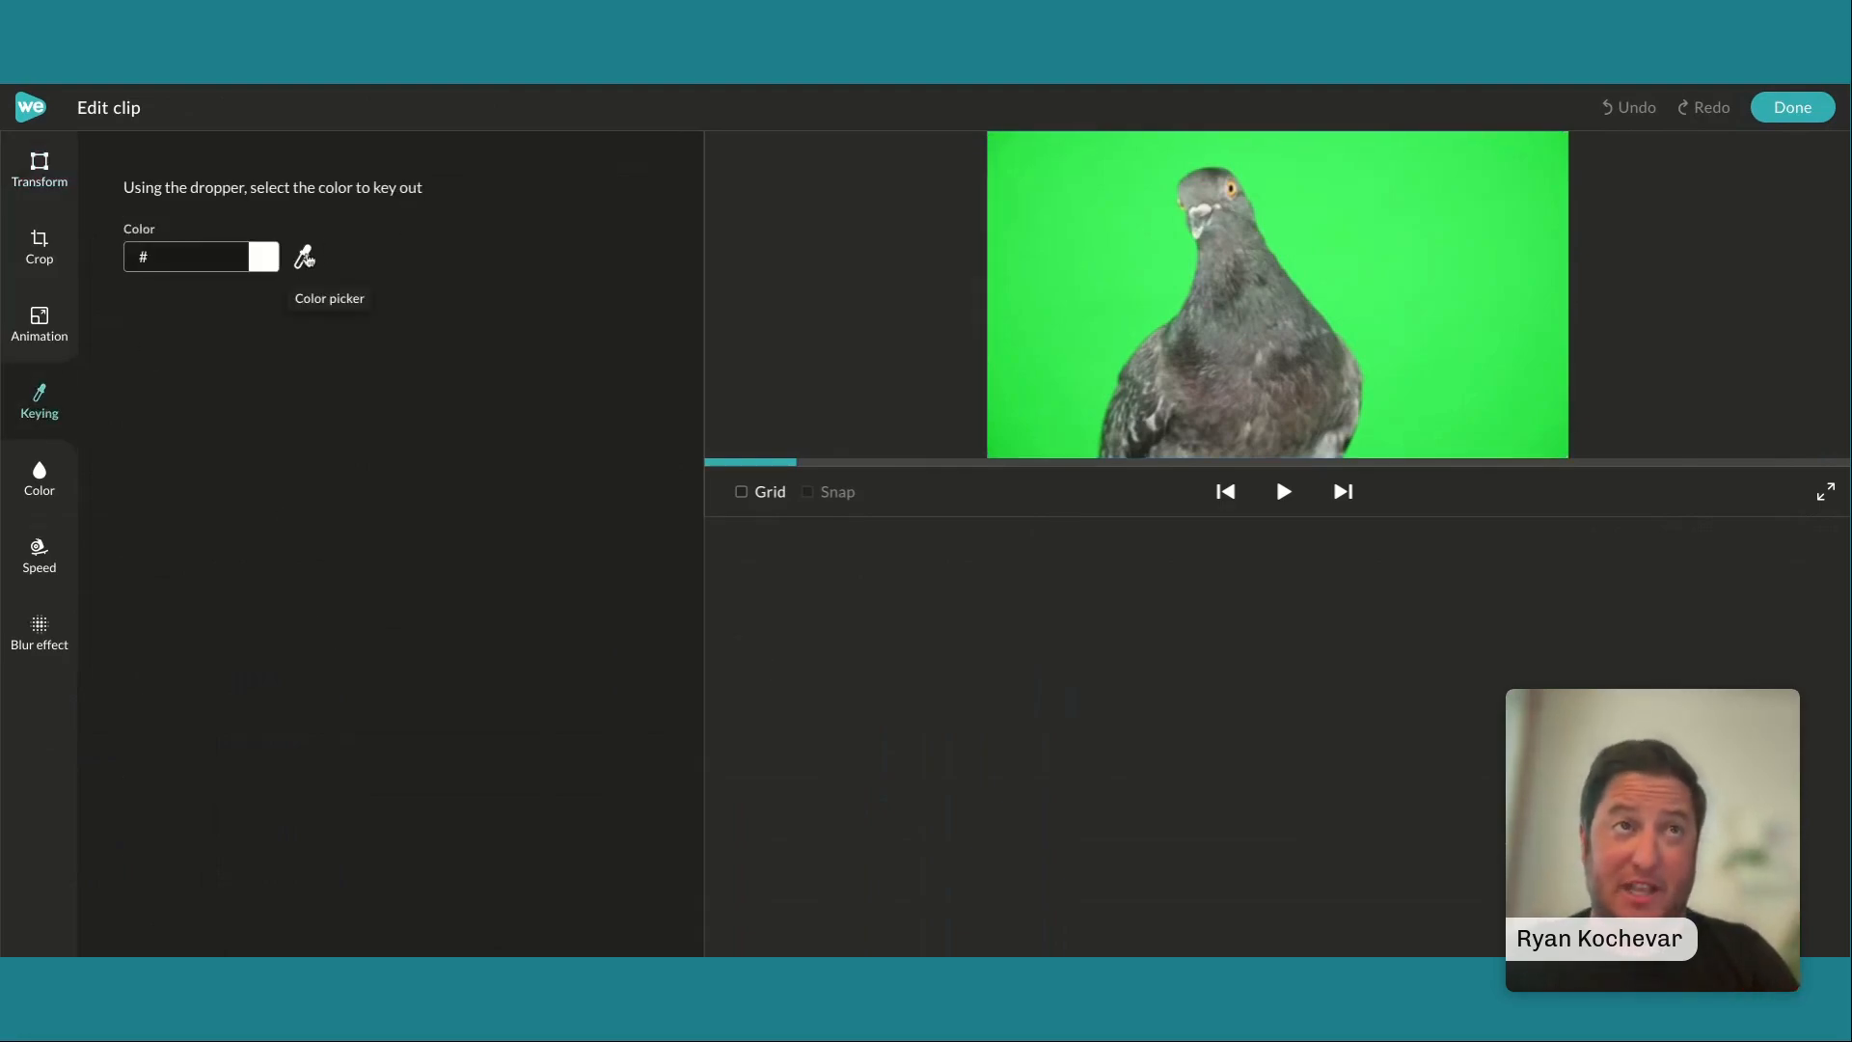
left_click(1076, 237)
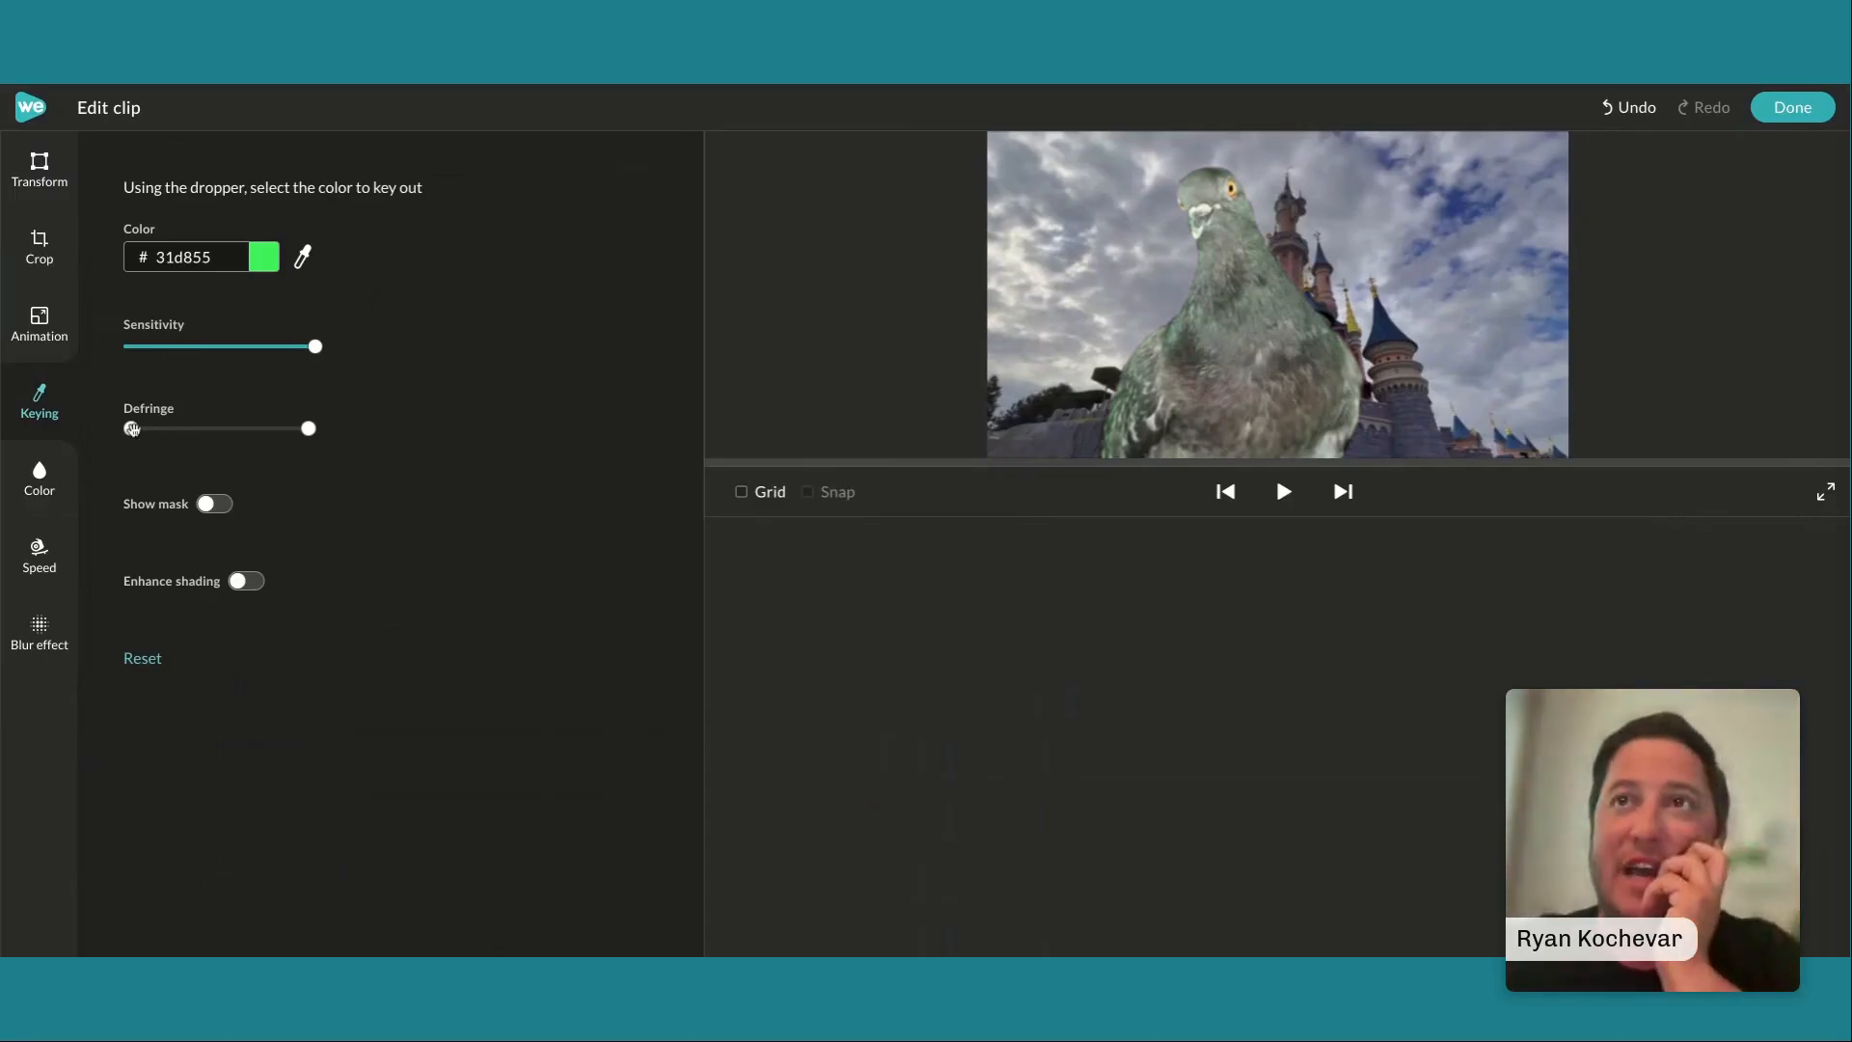
left_click_drag(132, 430, 180, 433)
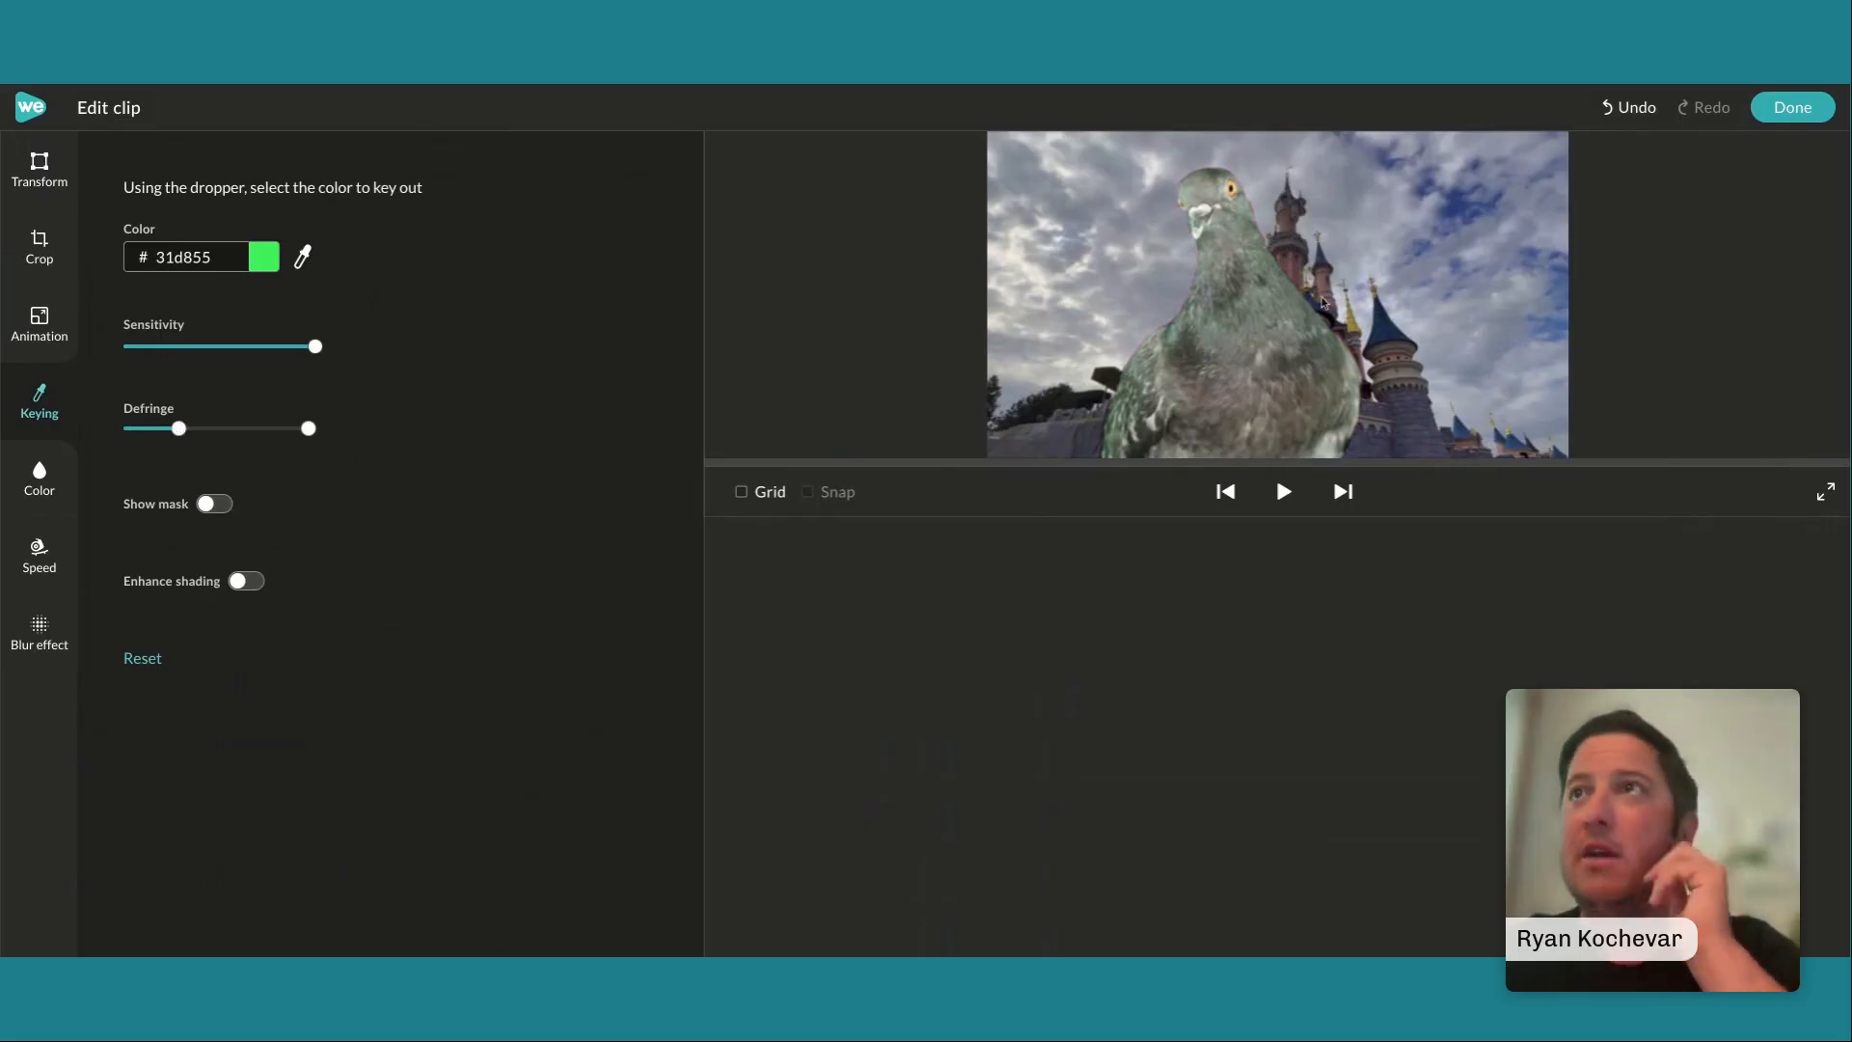
Set the castle background clip's scale to 1.05 with its position at x -48, y 8, and finish the clip edit
left_click(1255, 353)
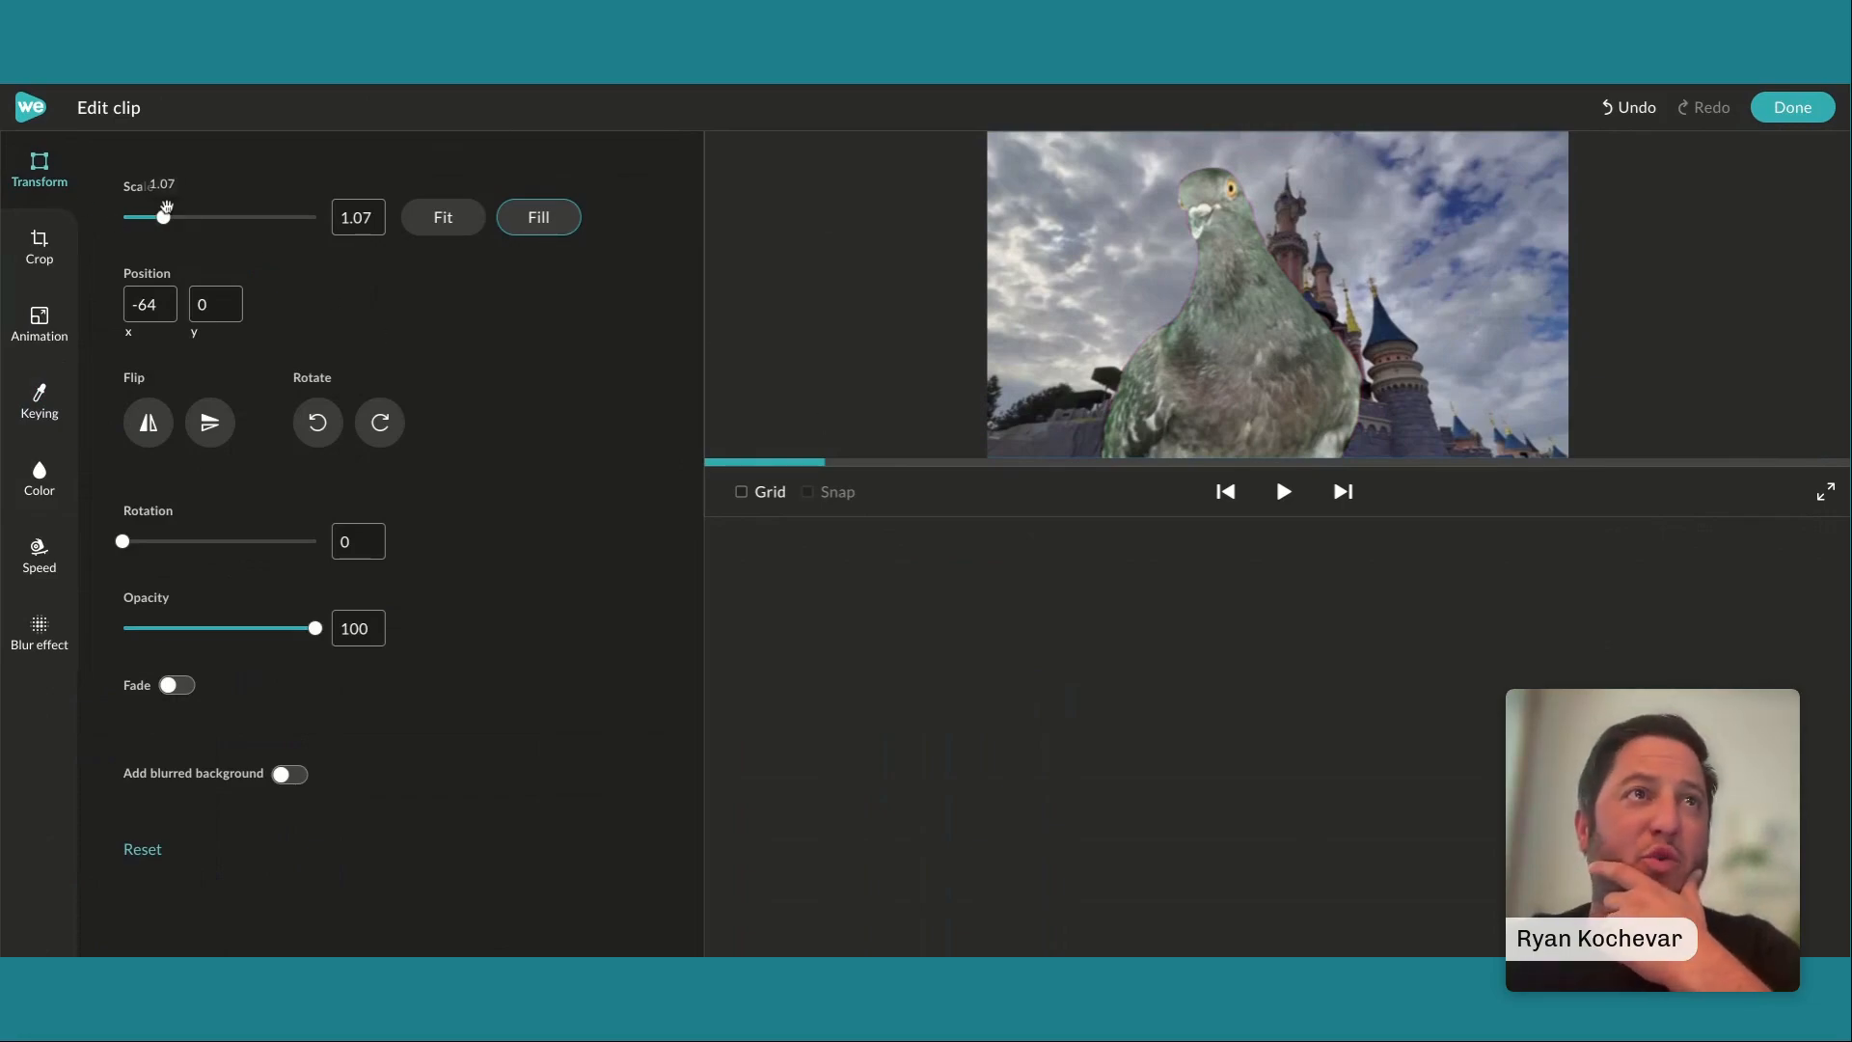
left_click_drag(163, 217, 163, 217)
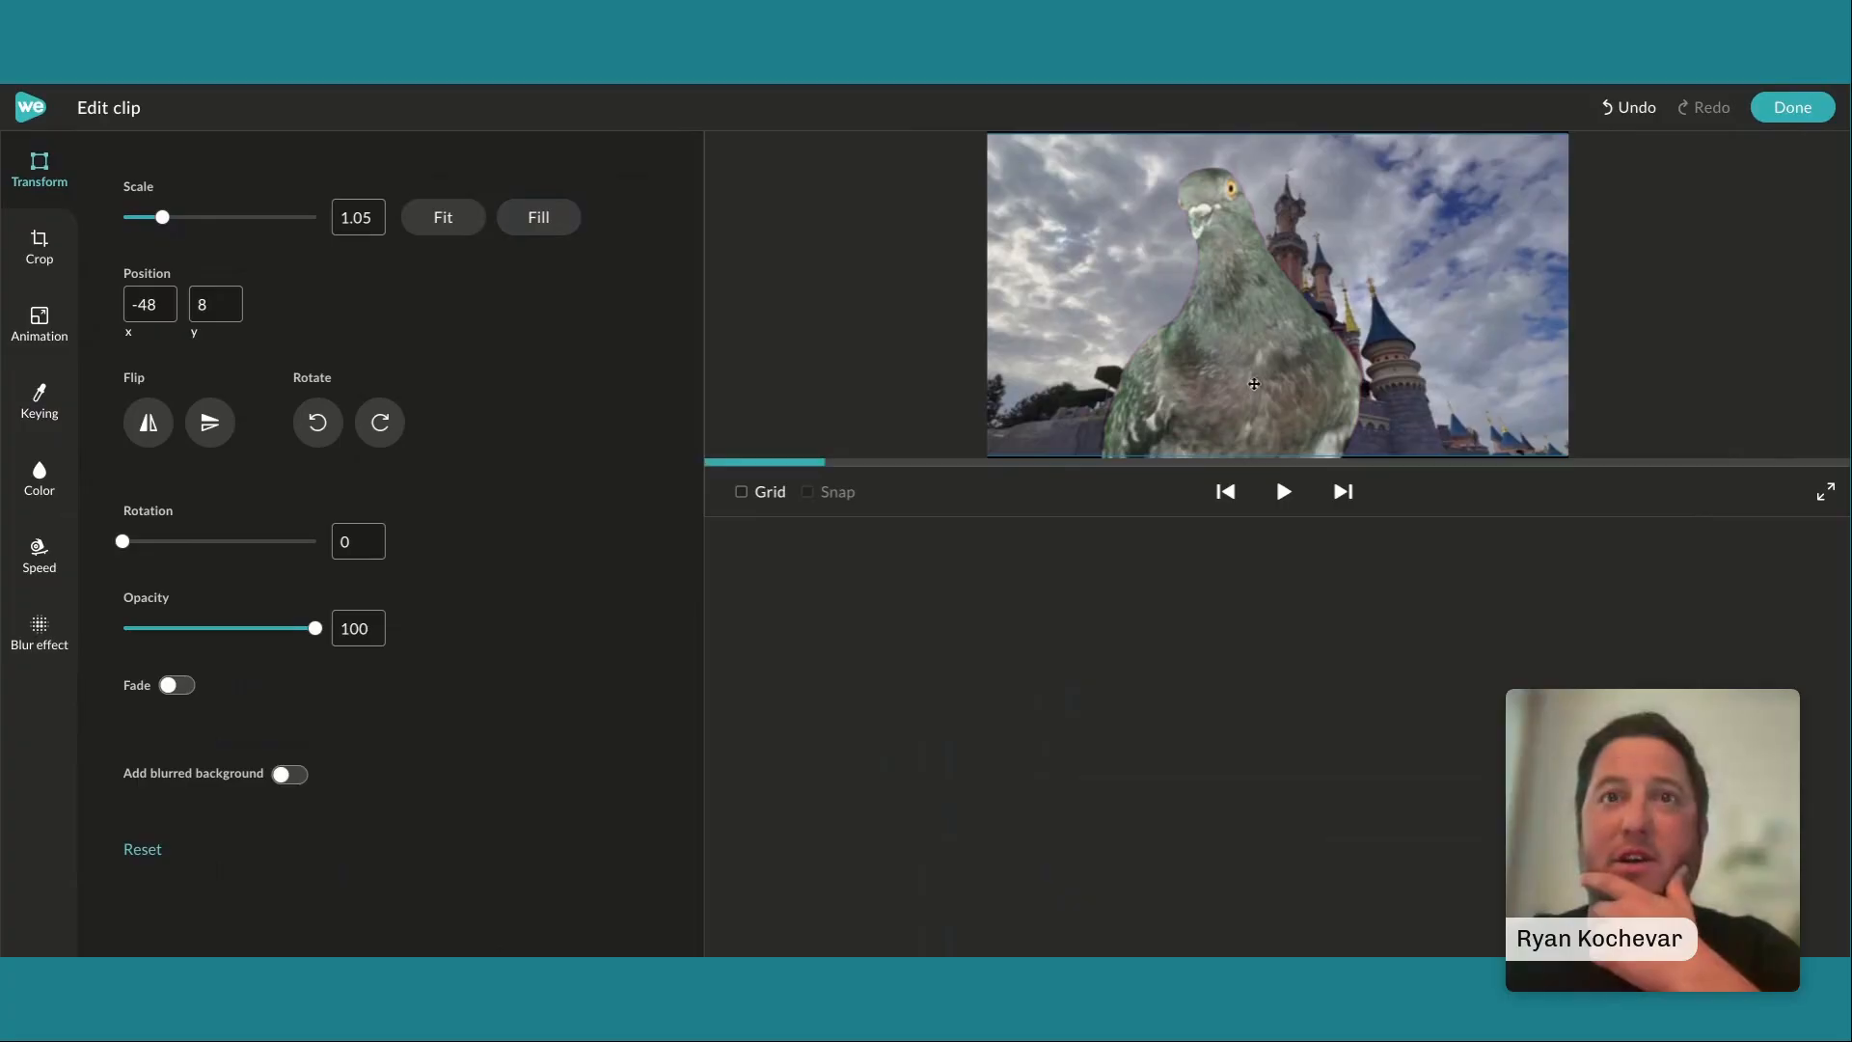
left_click(1793, 107)
Shrink the keyed pigeon to slightly over half the frame's width, place it in the frame's lower-left corner, and play the result
left_click(849, 645)
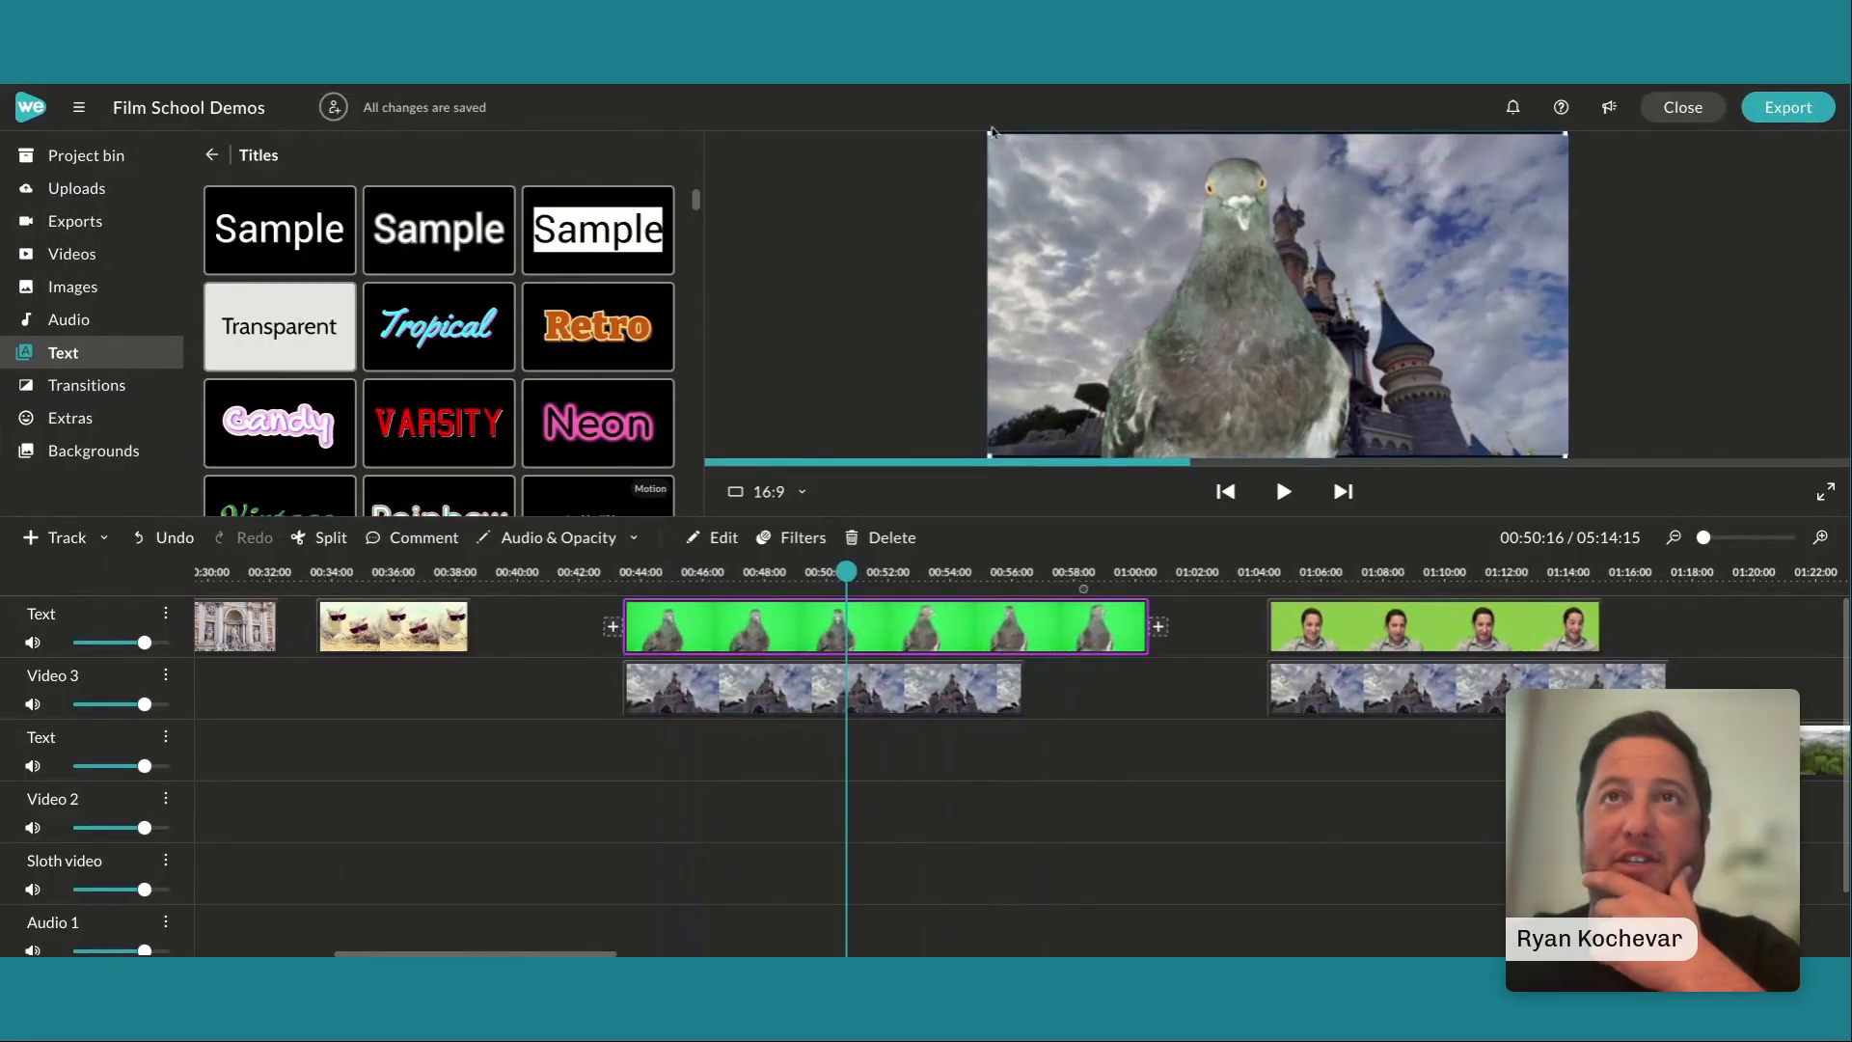
left_click_drag(989, 135, 1084, 203)
left_click_drag(1272, 281, 1080, 349)
key("space")
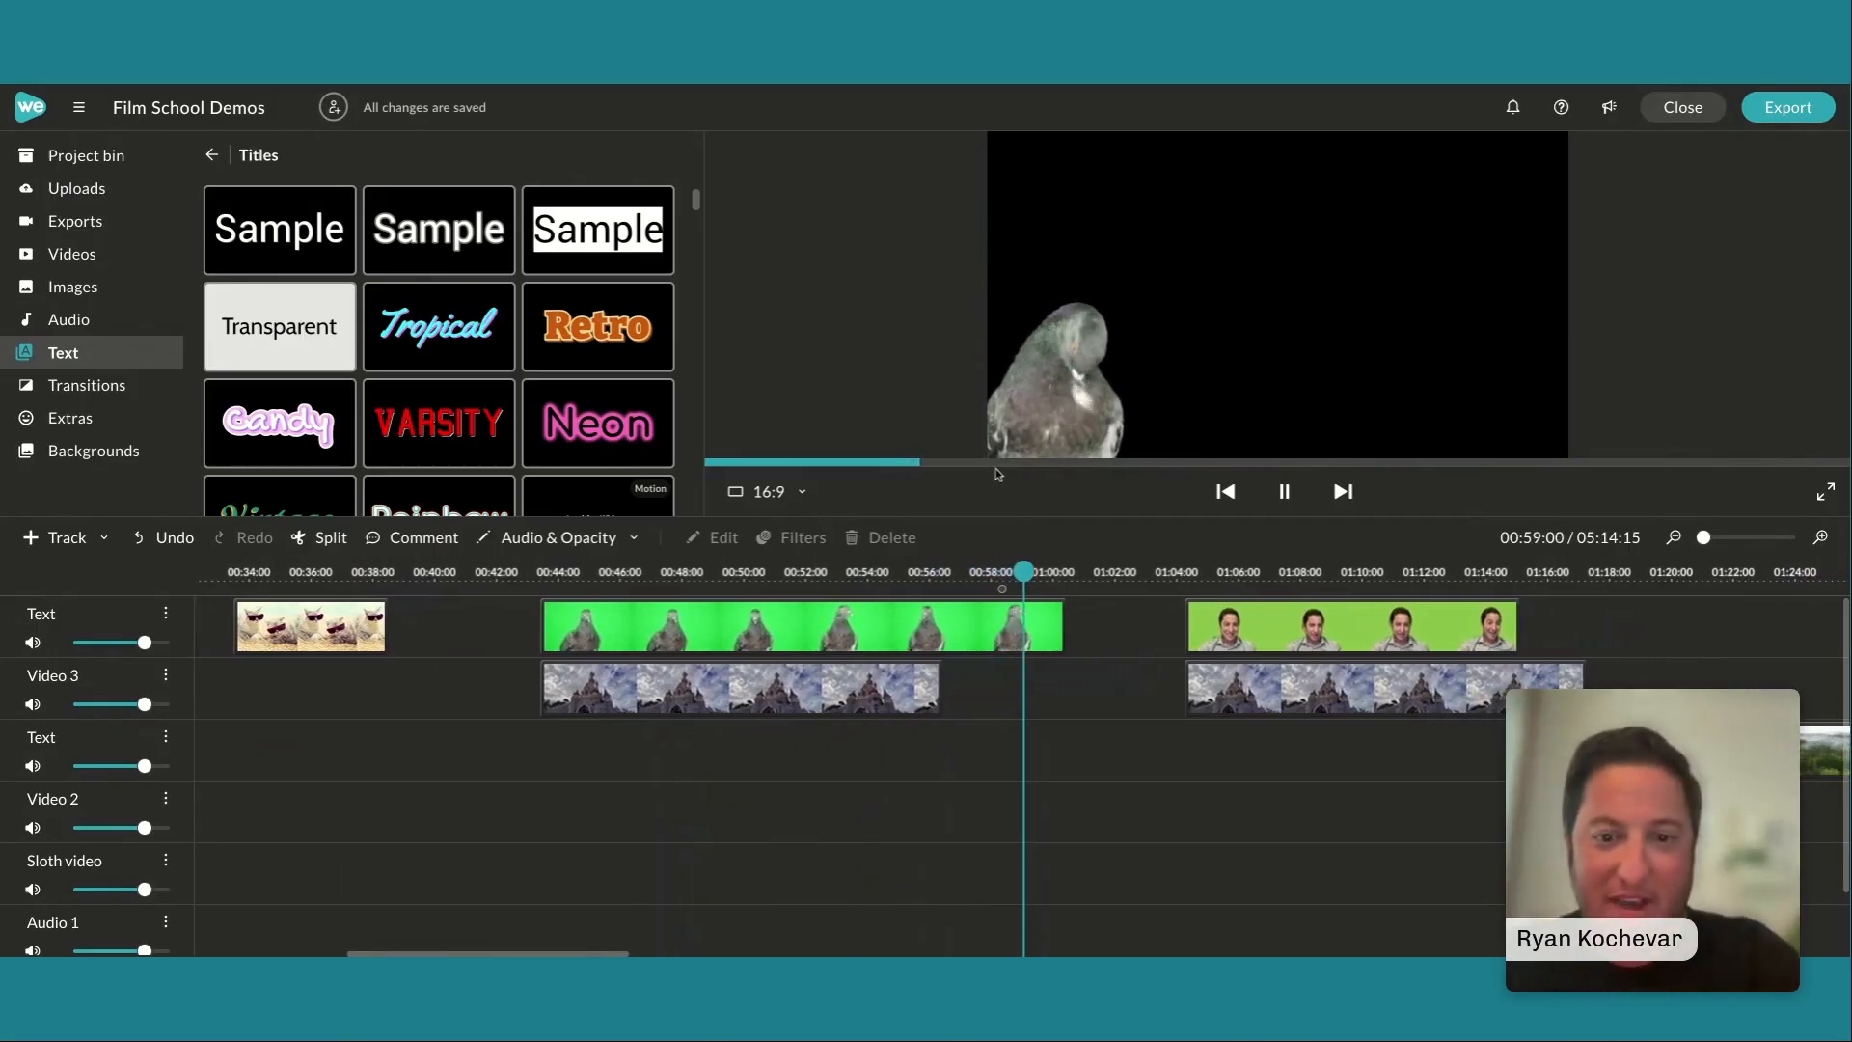
key("space")
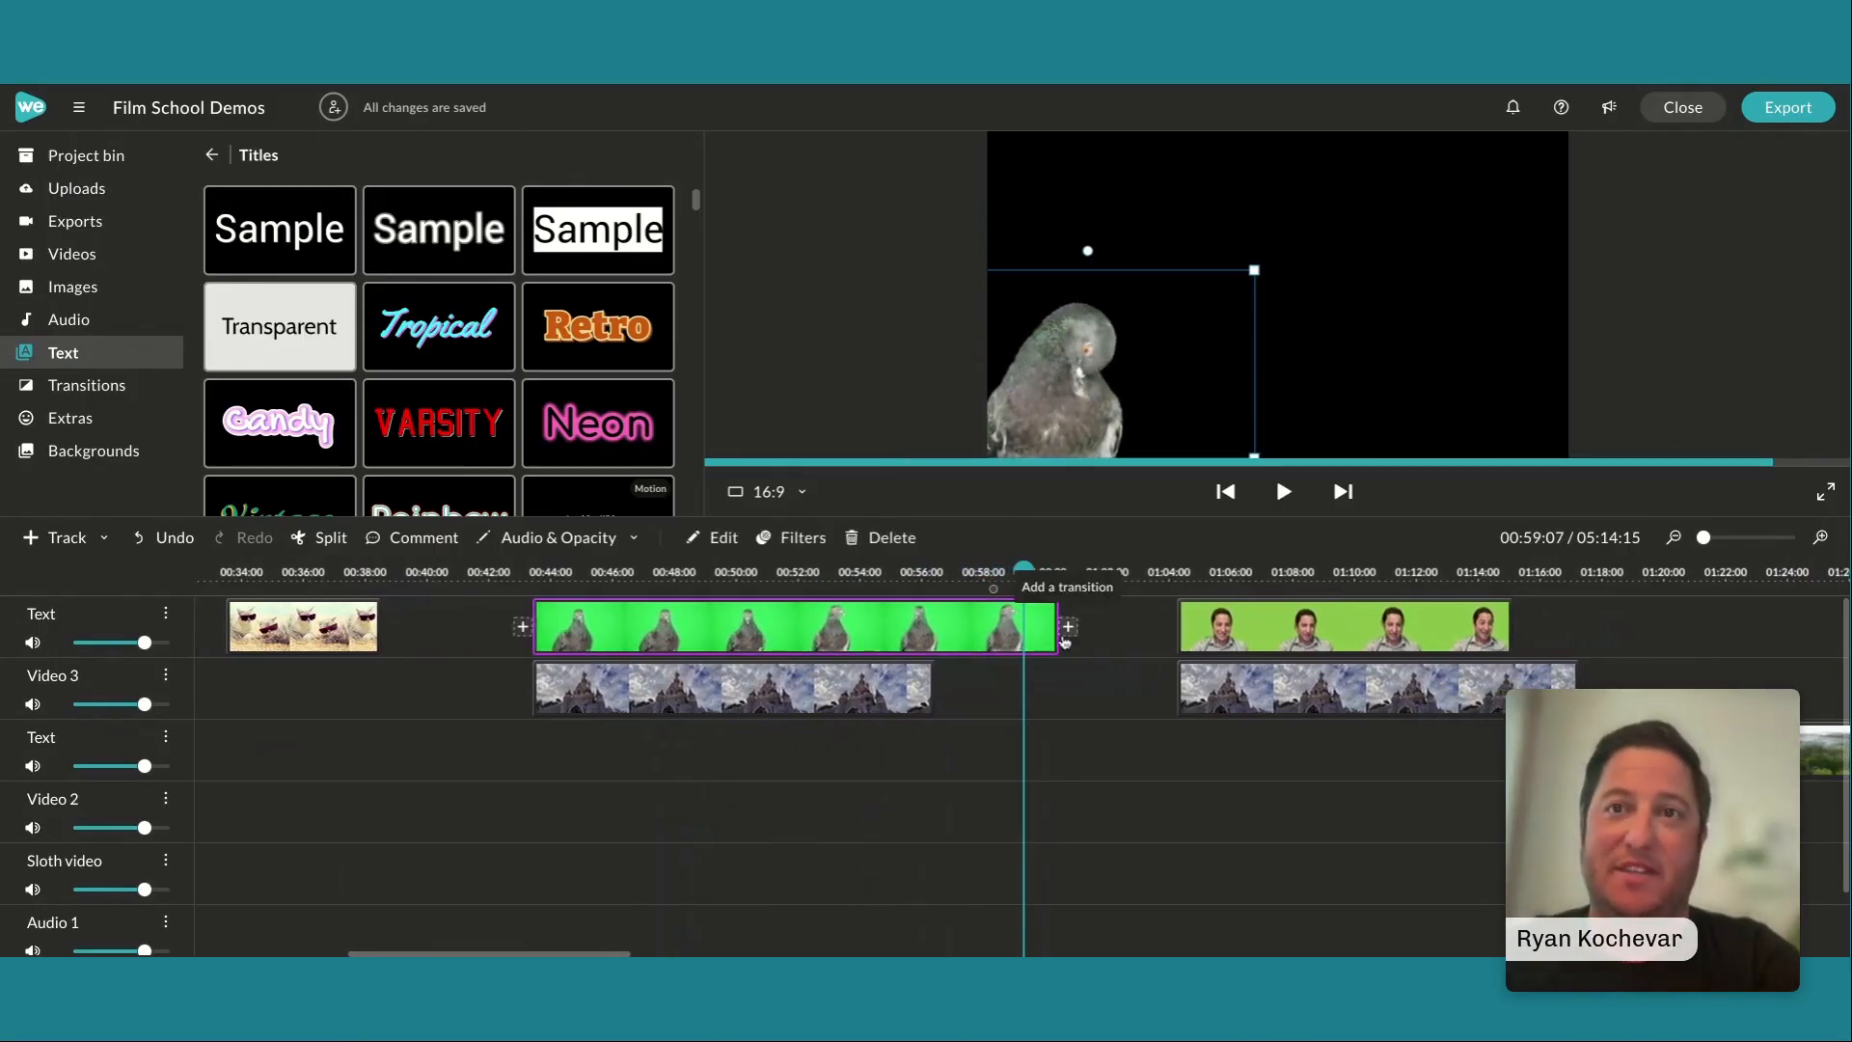
Trim the end of the pigeon clip to match the end of the castle clip and play the composite
left_click_drag(1055, 637, 931, 643)
left_click(819, 587)
key("space")
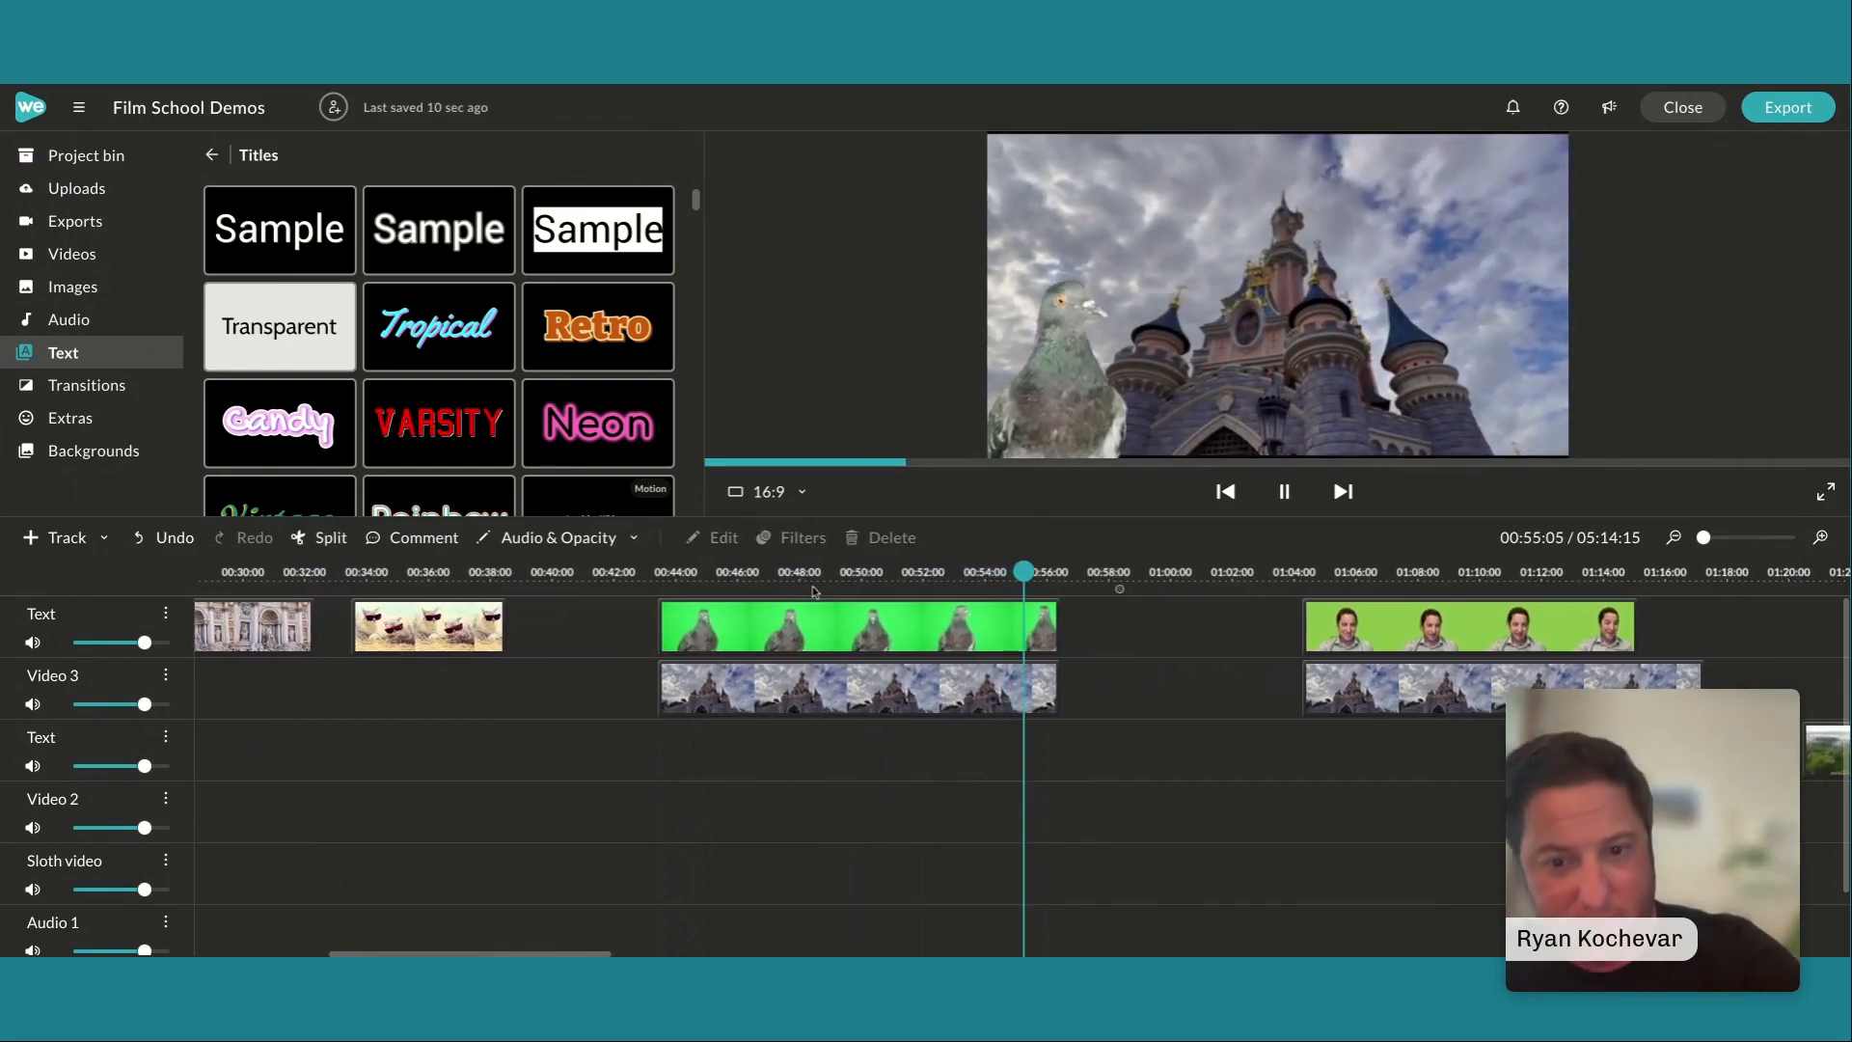
key("space")
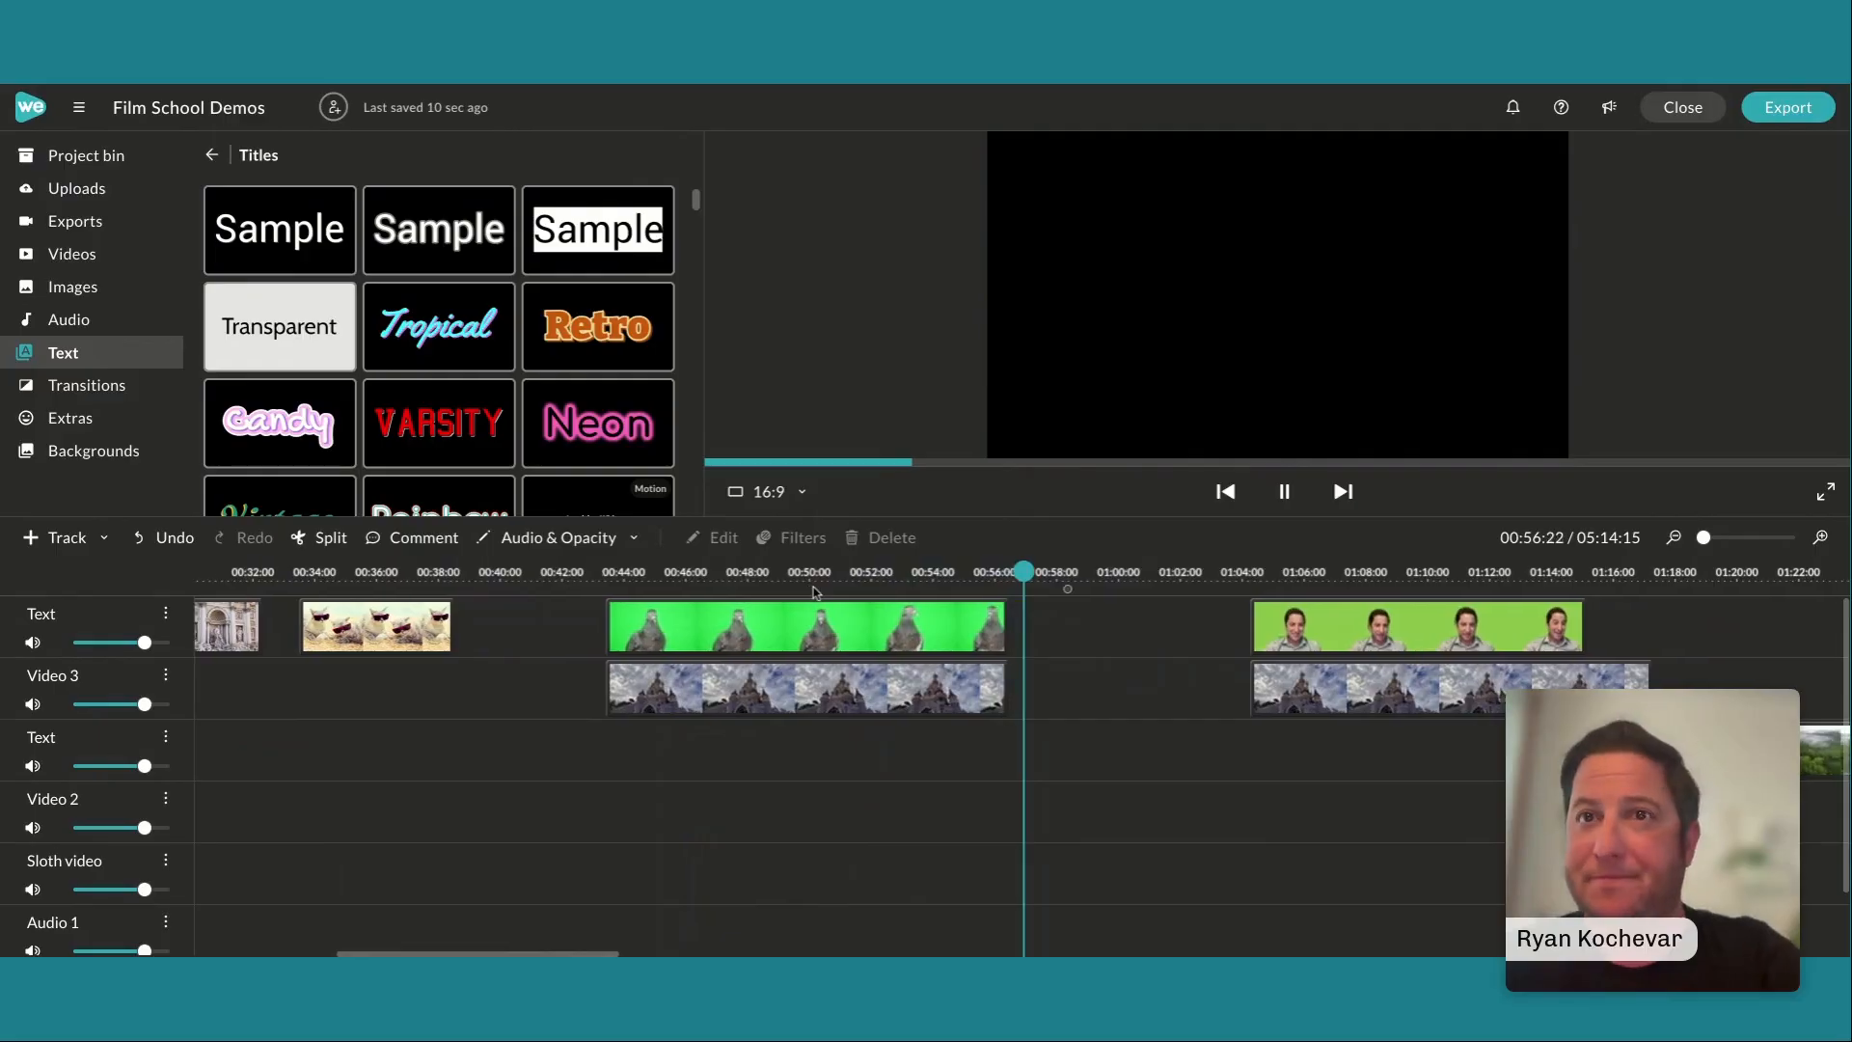
Play the green-screen presenter clip from its start to review it before keying
left_click(826, 625)
left_click_drag(1024, 571, 1241, 595)
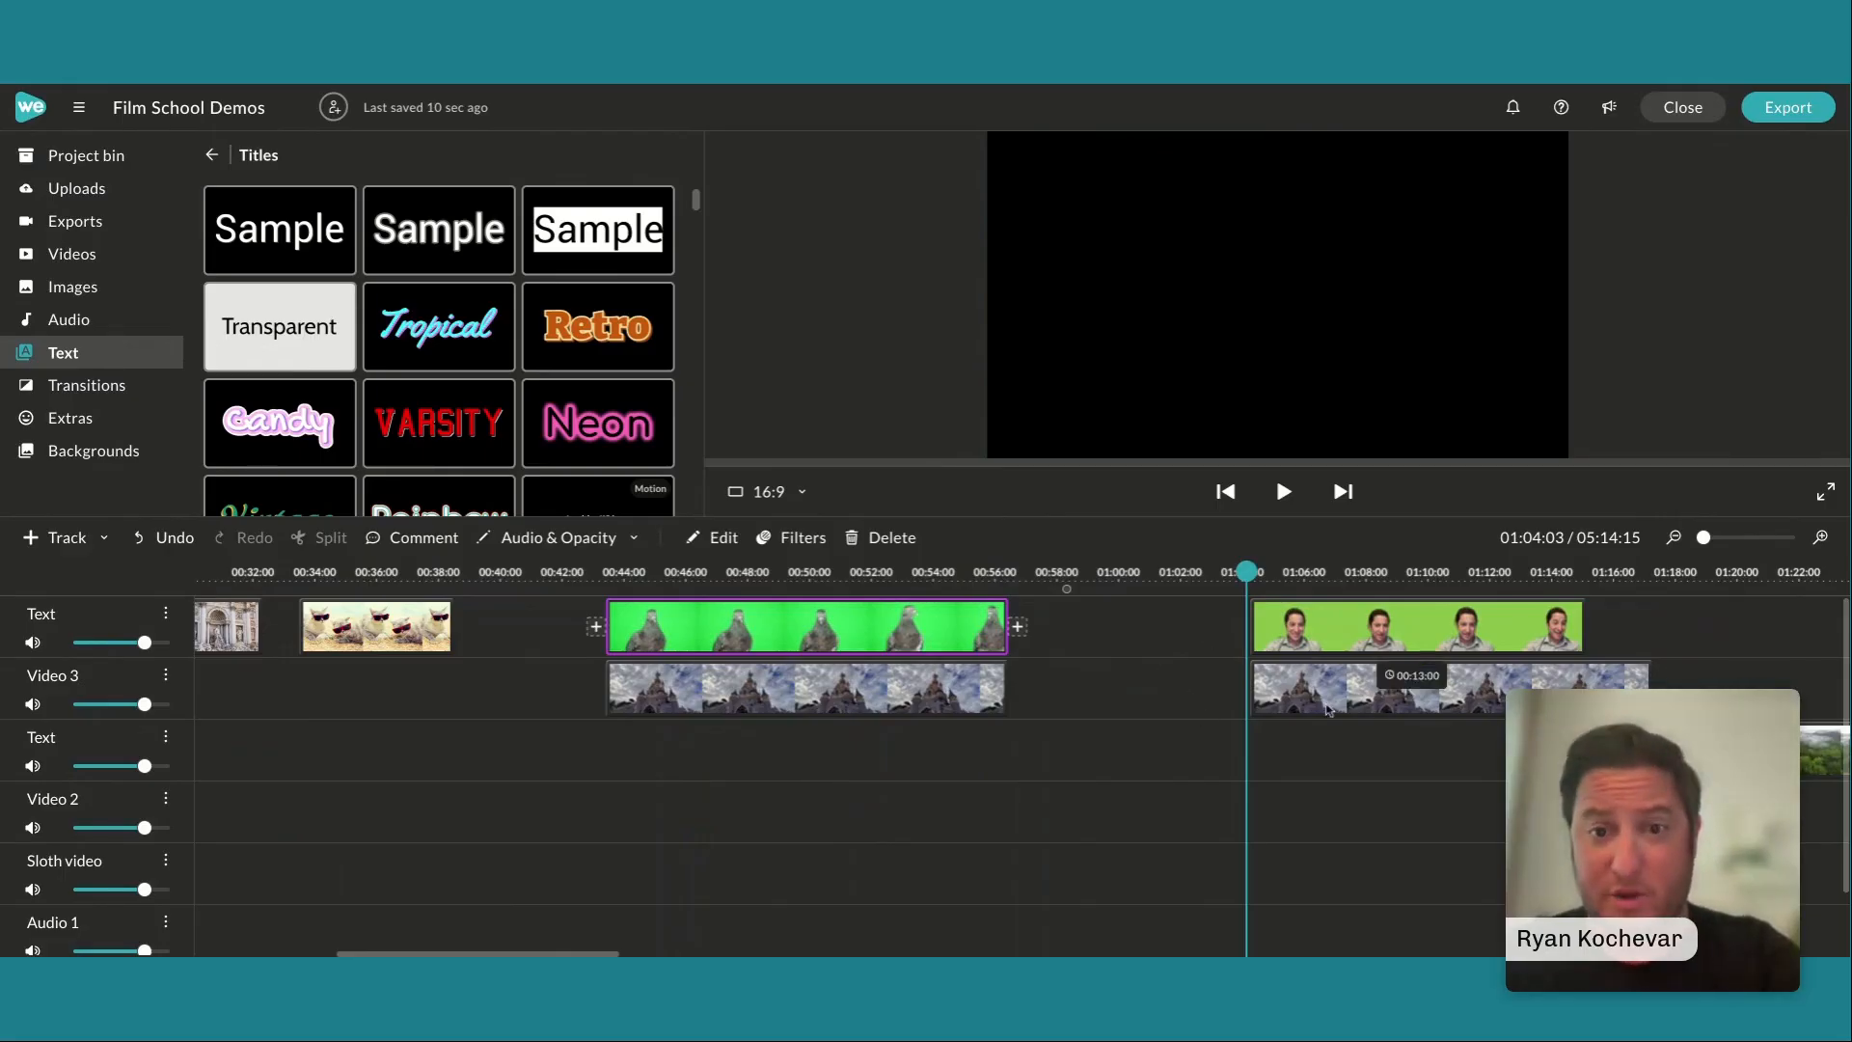
key("space")
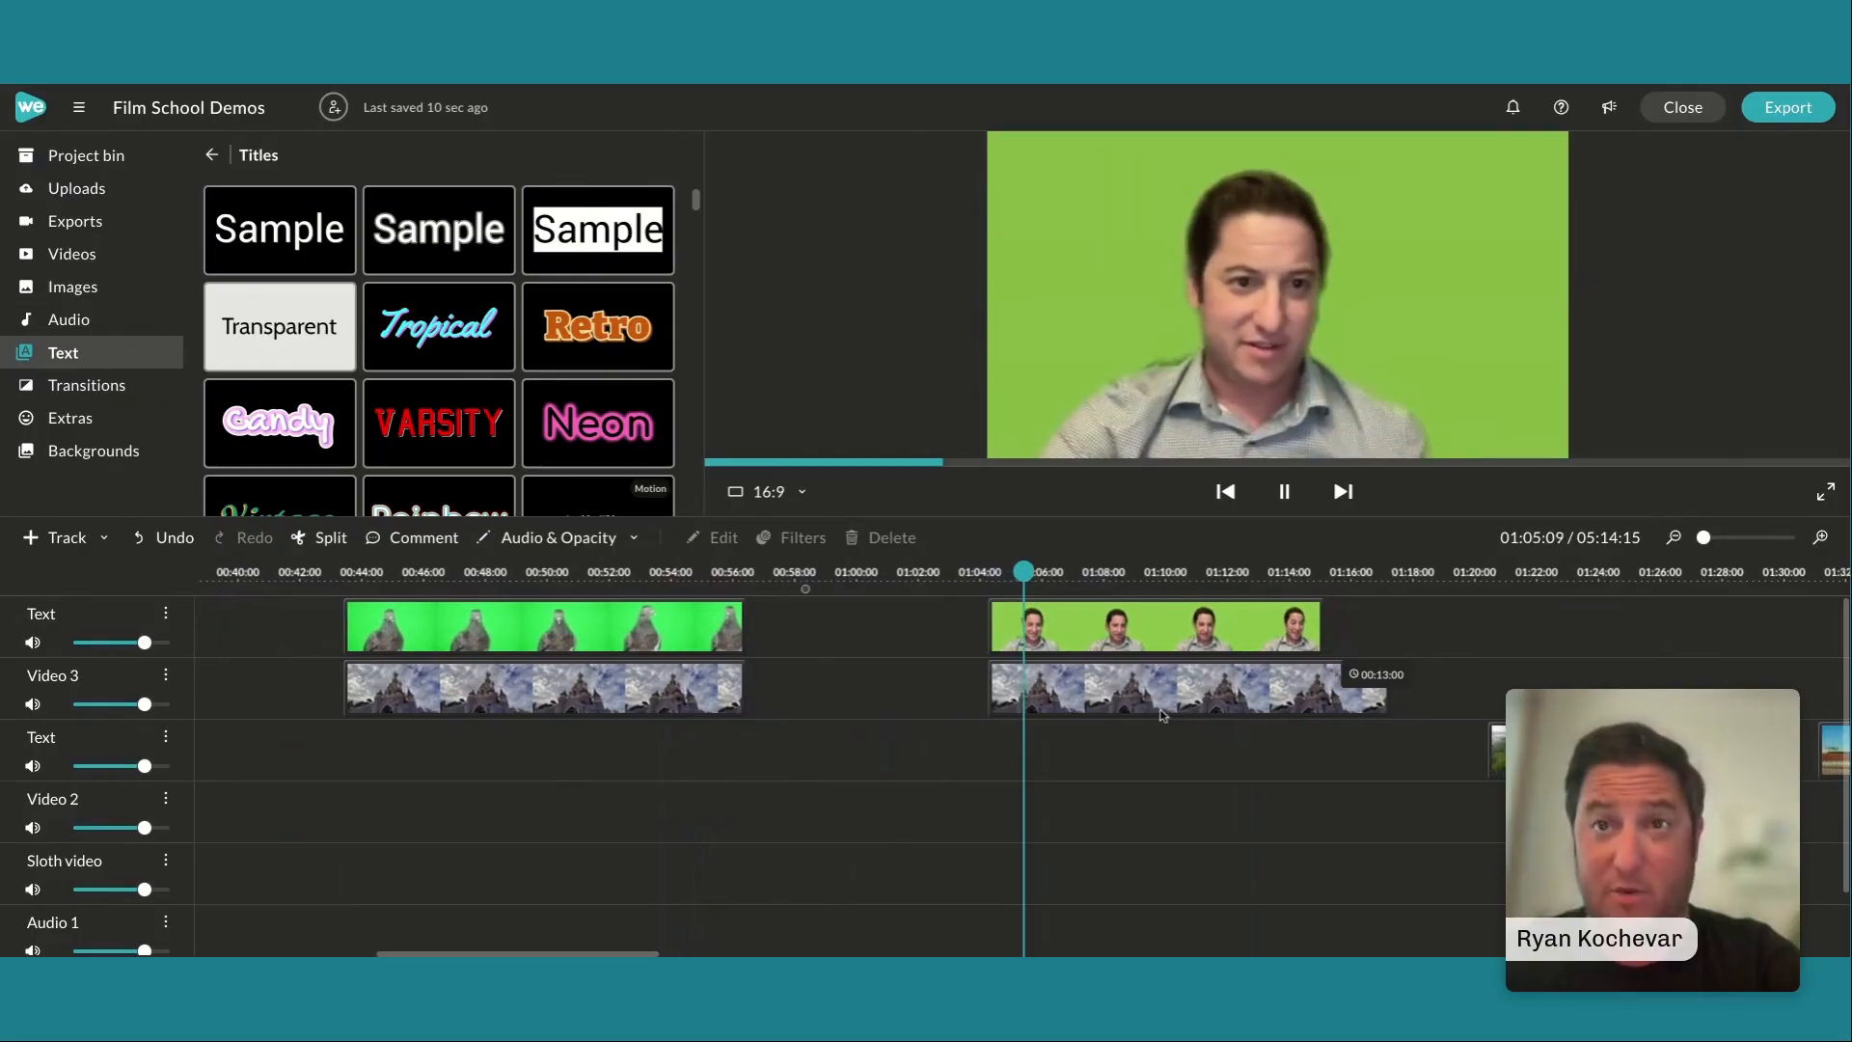
key("space")
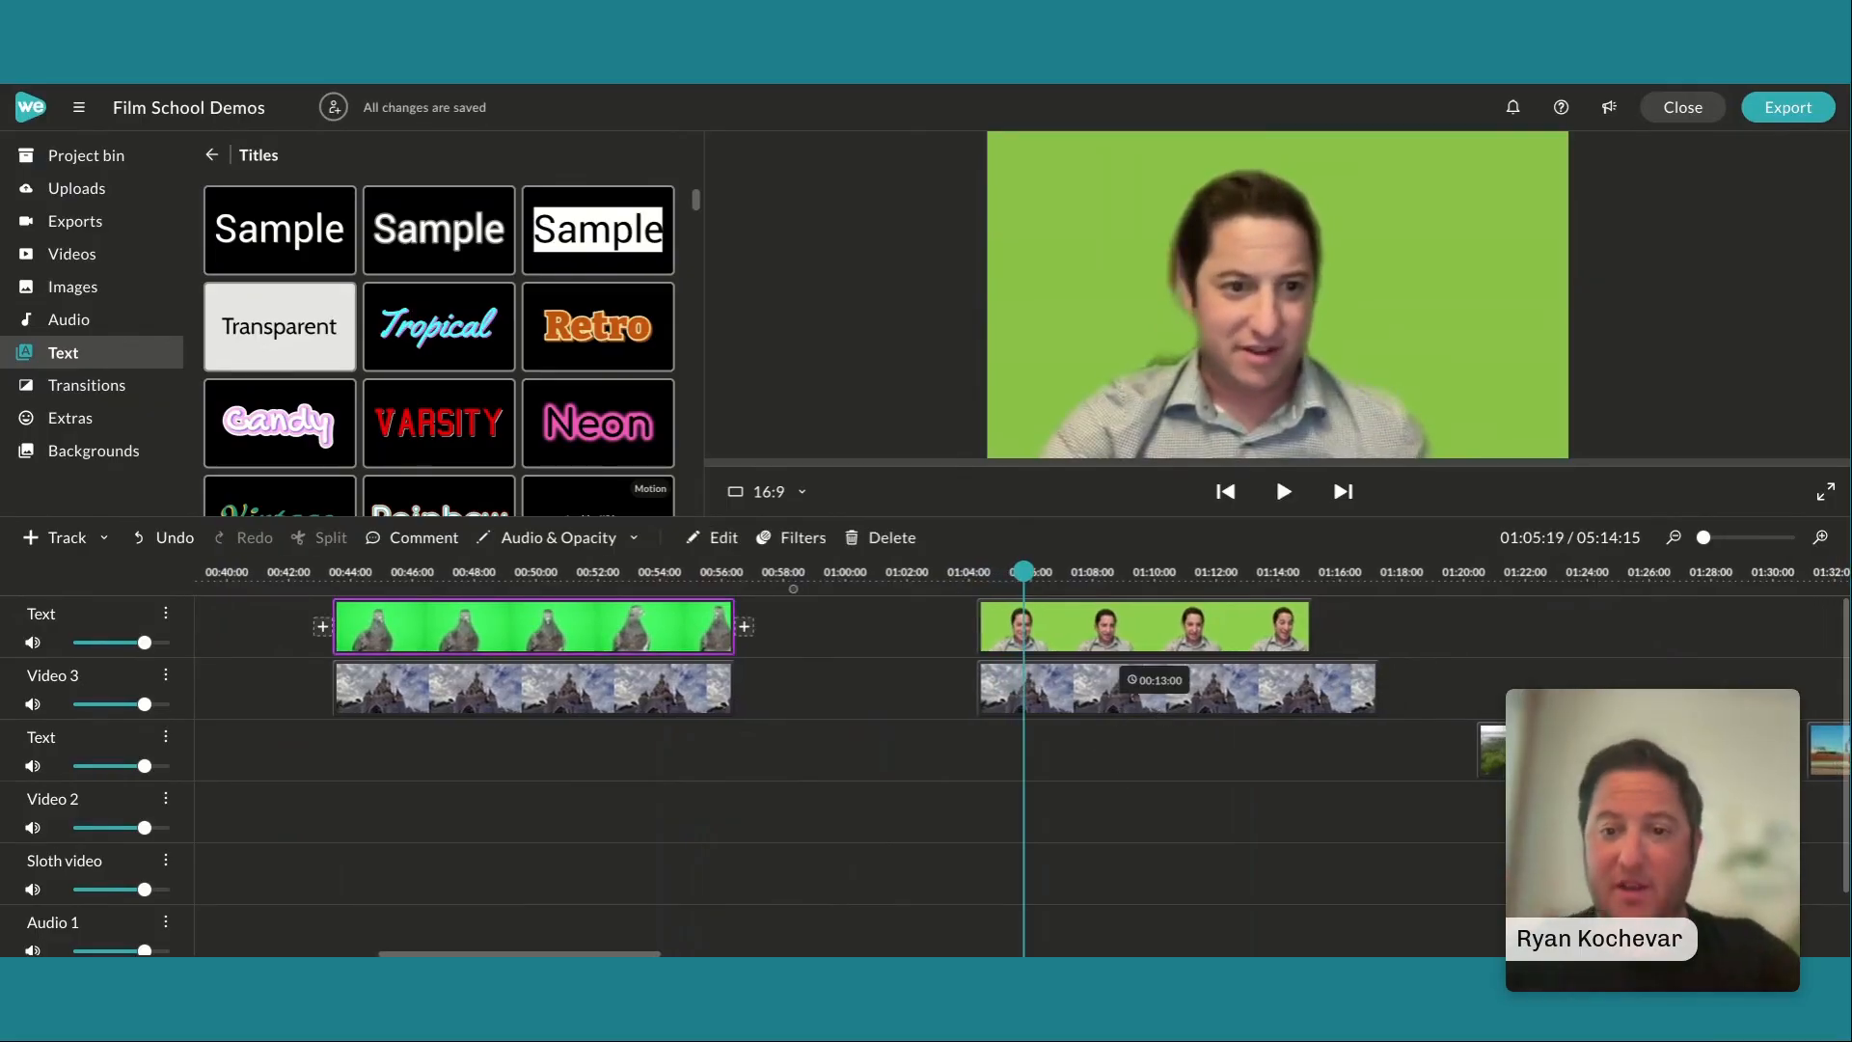
Key out the presenter clip's green background using color 87b645, raise the lower Defringe limit to about three quarters, and finish the clip edit
double_click(1047, 625)
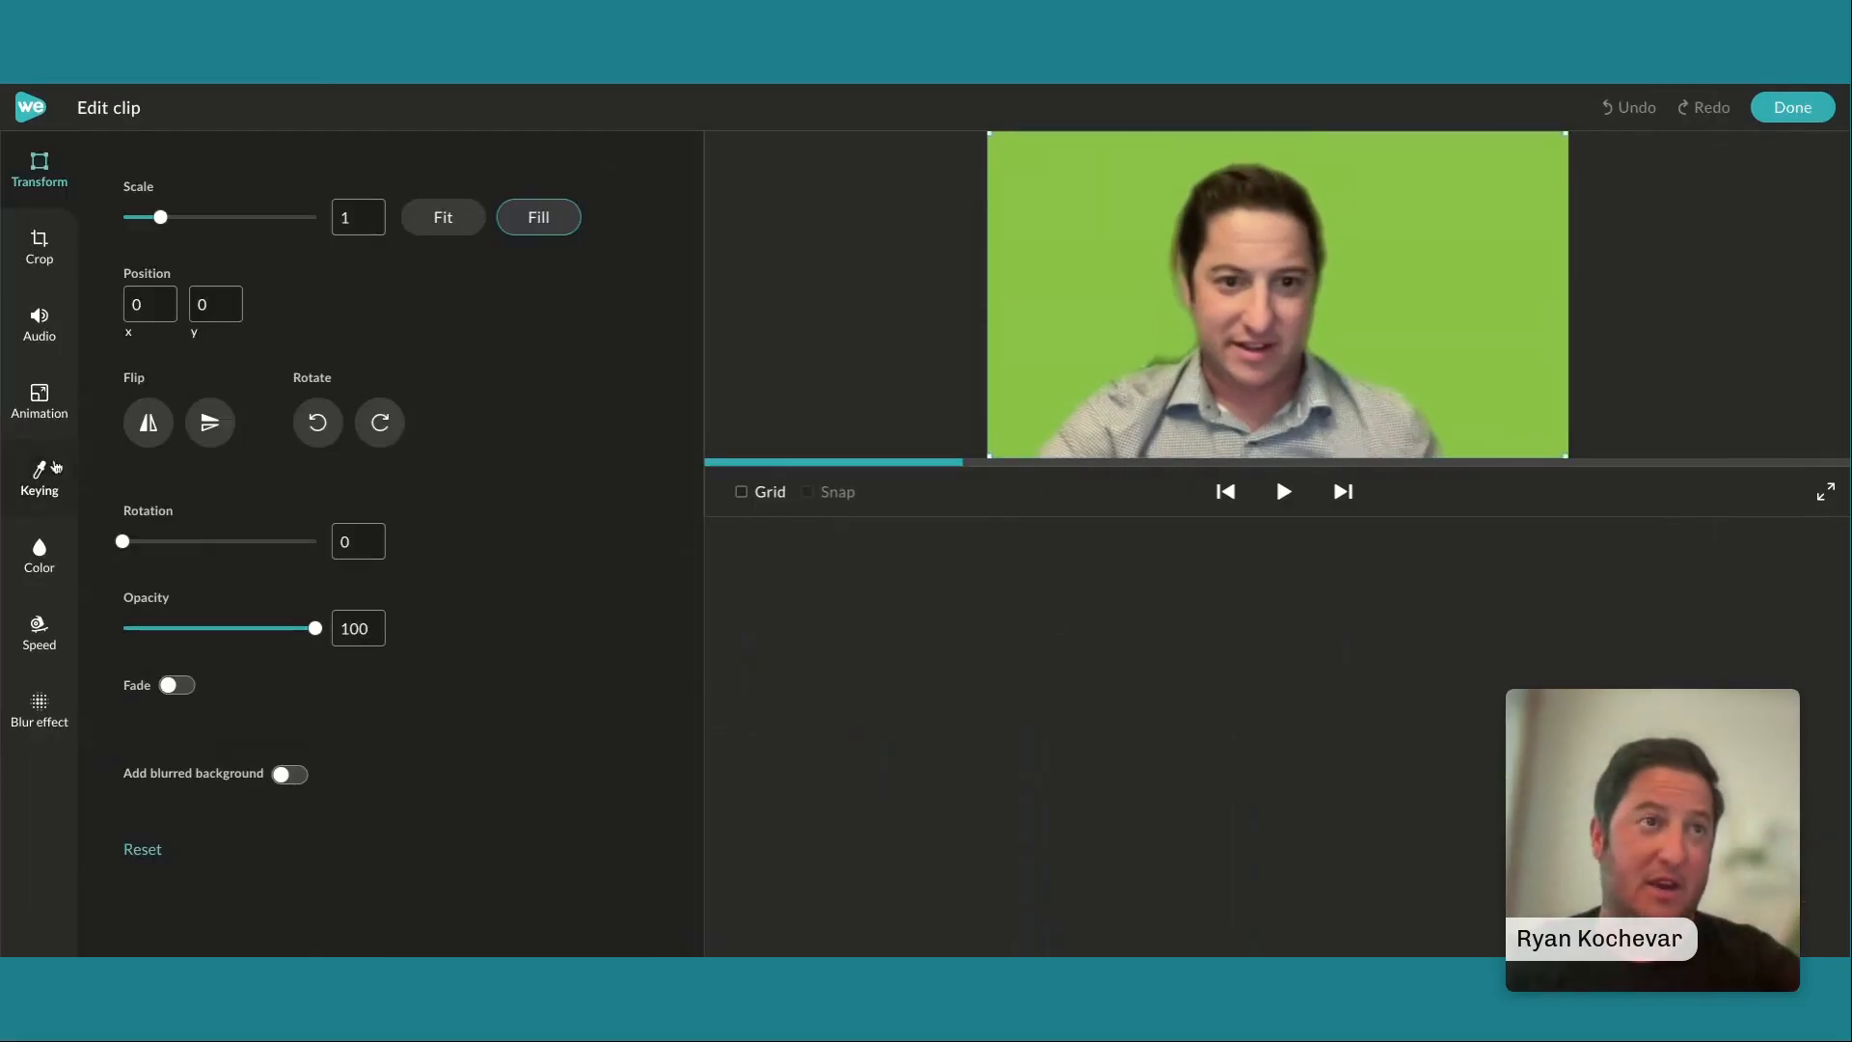
left_click(40, 477)
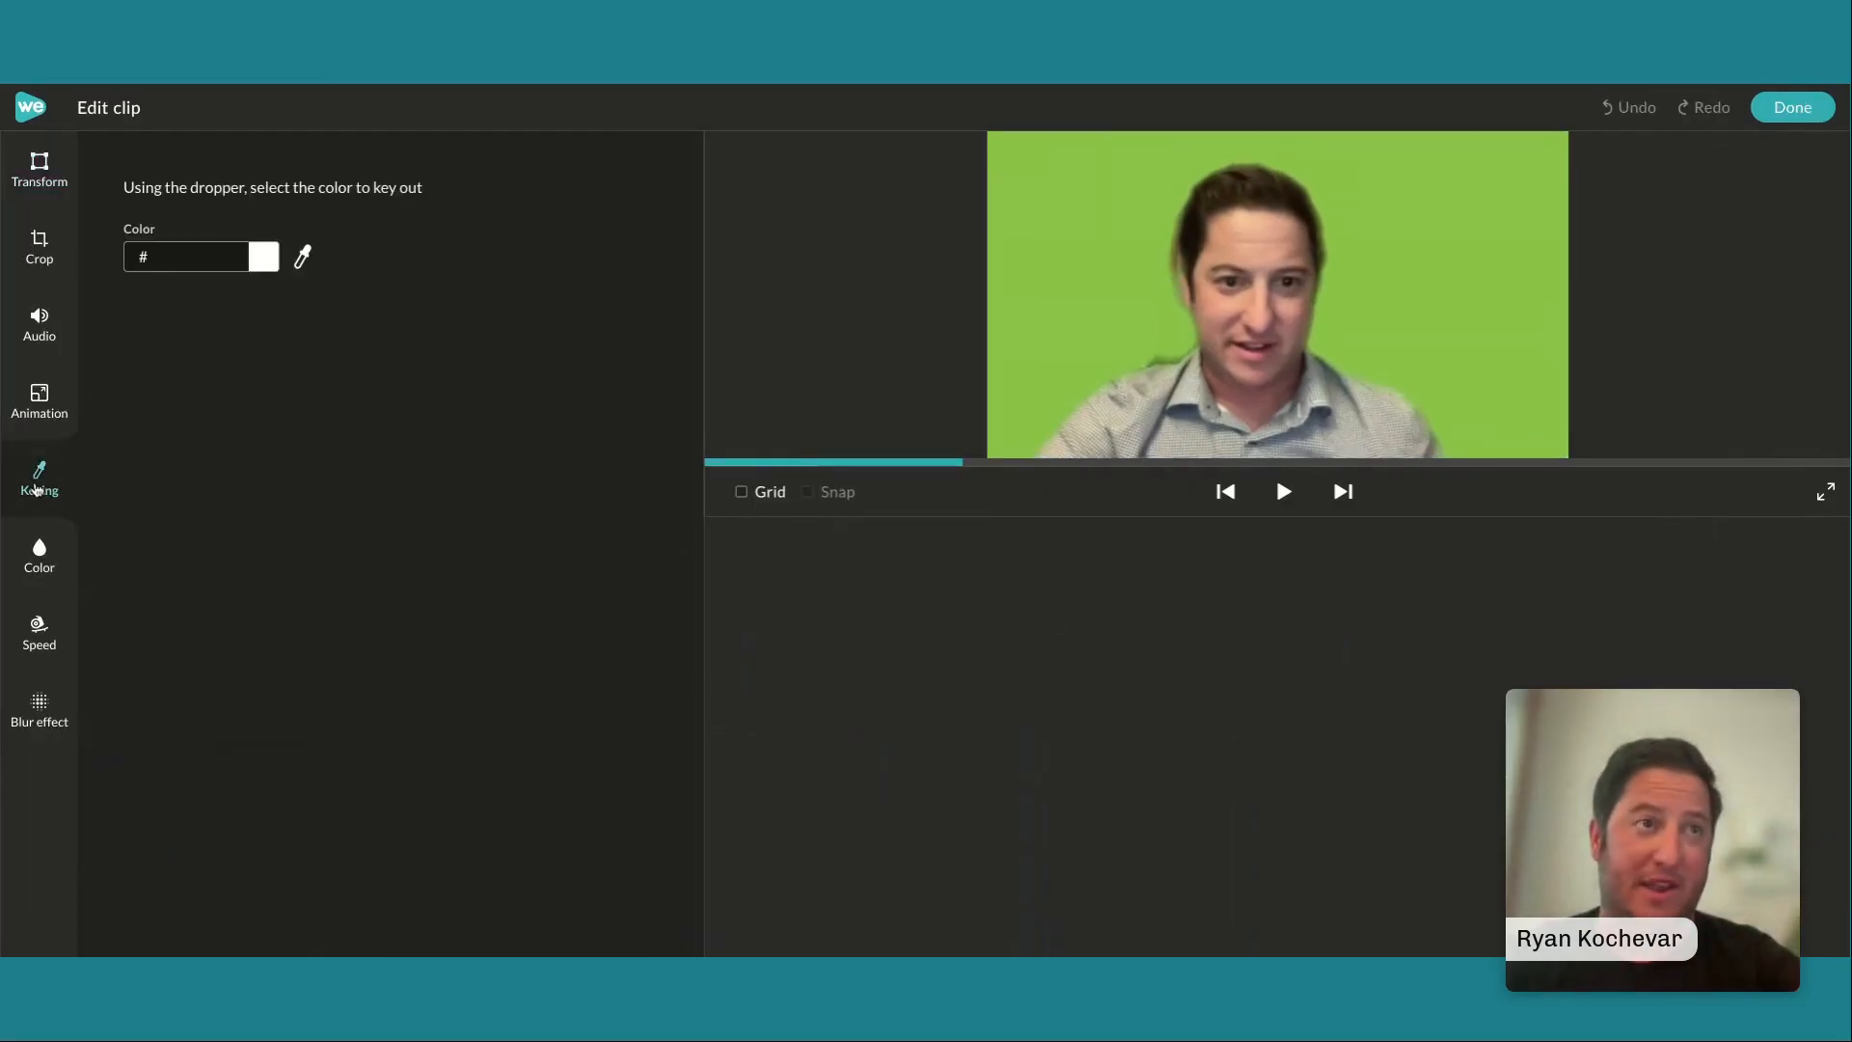
left_click(302, 257)
left_click(1058, 264)
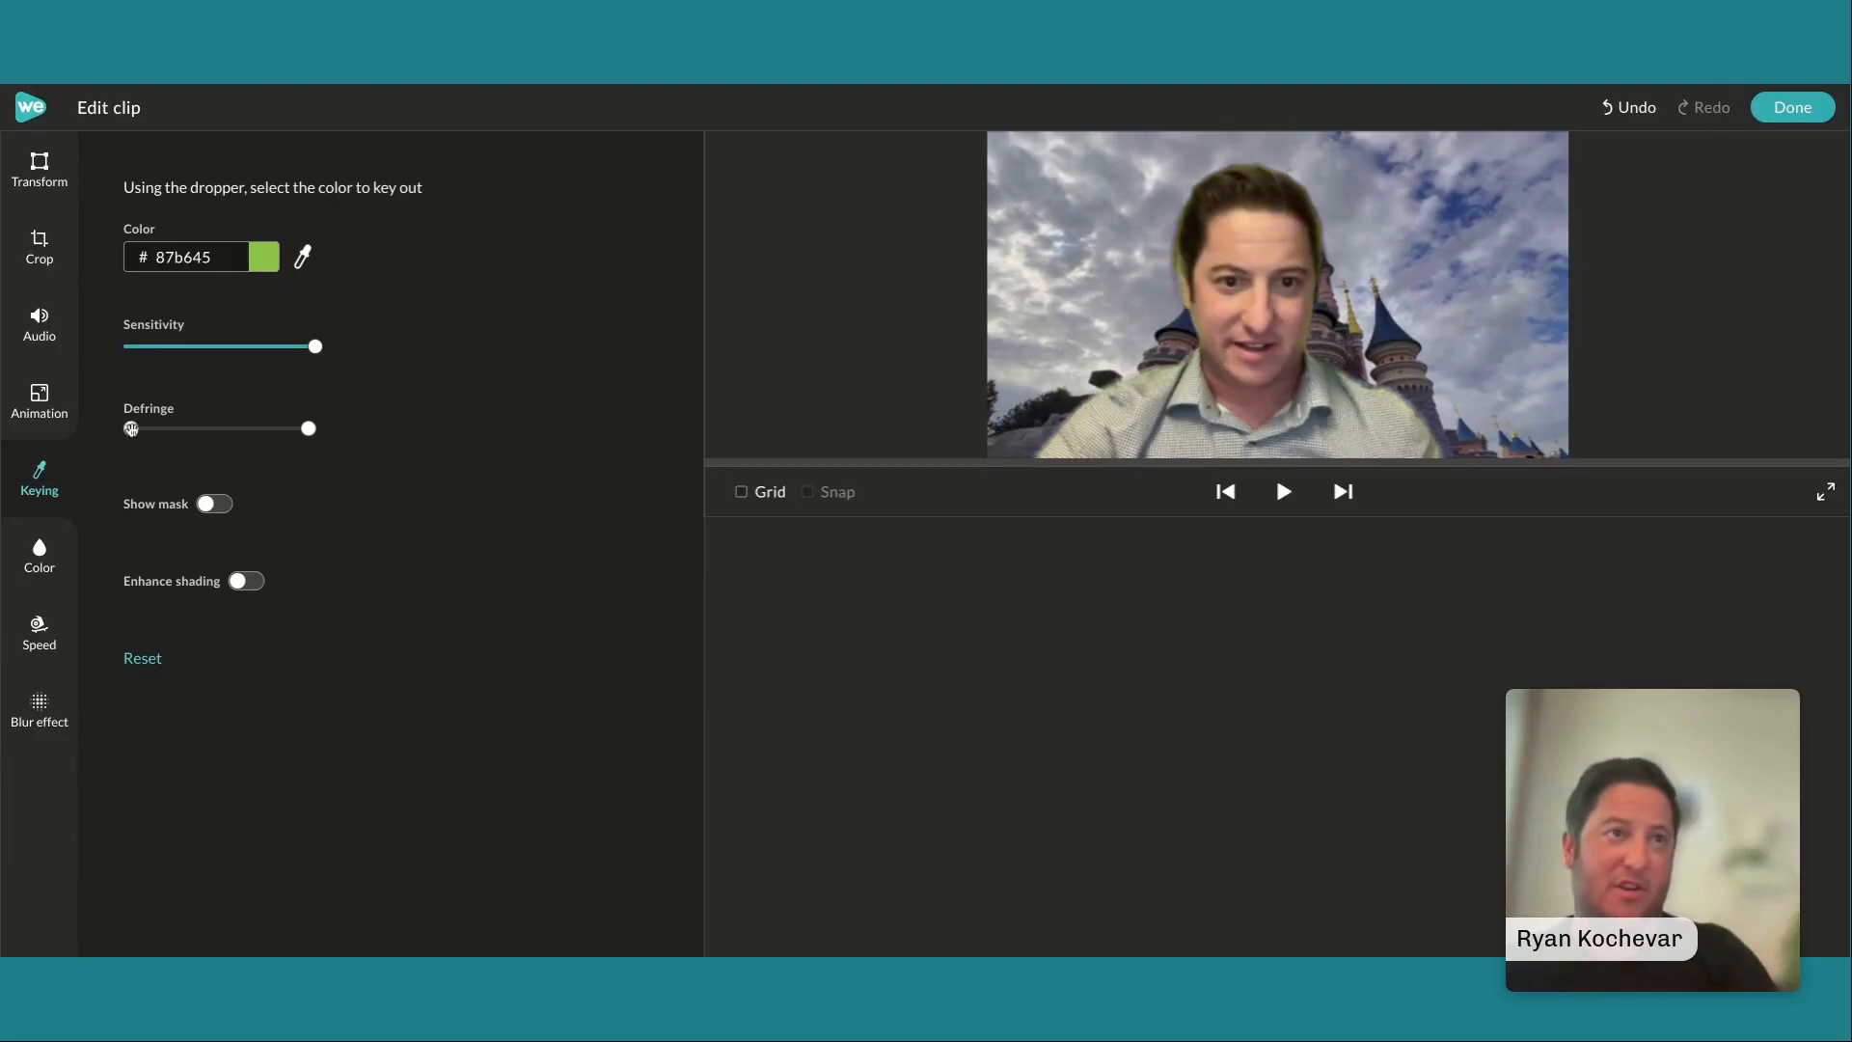
left_click_drag(140, 429, 269, 430)
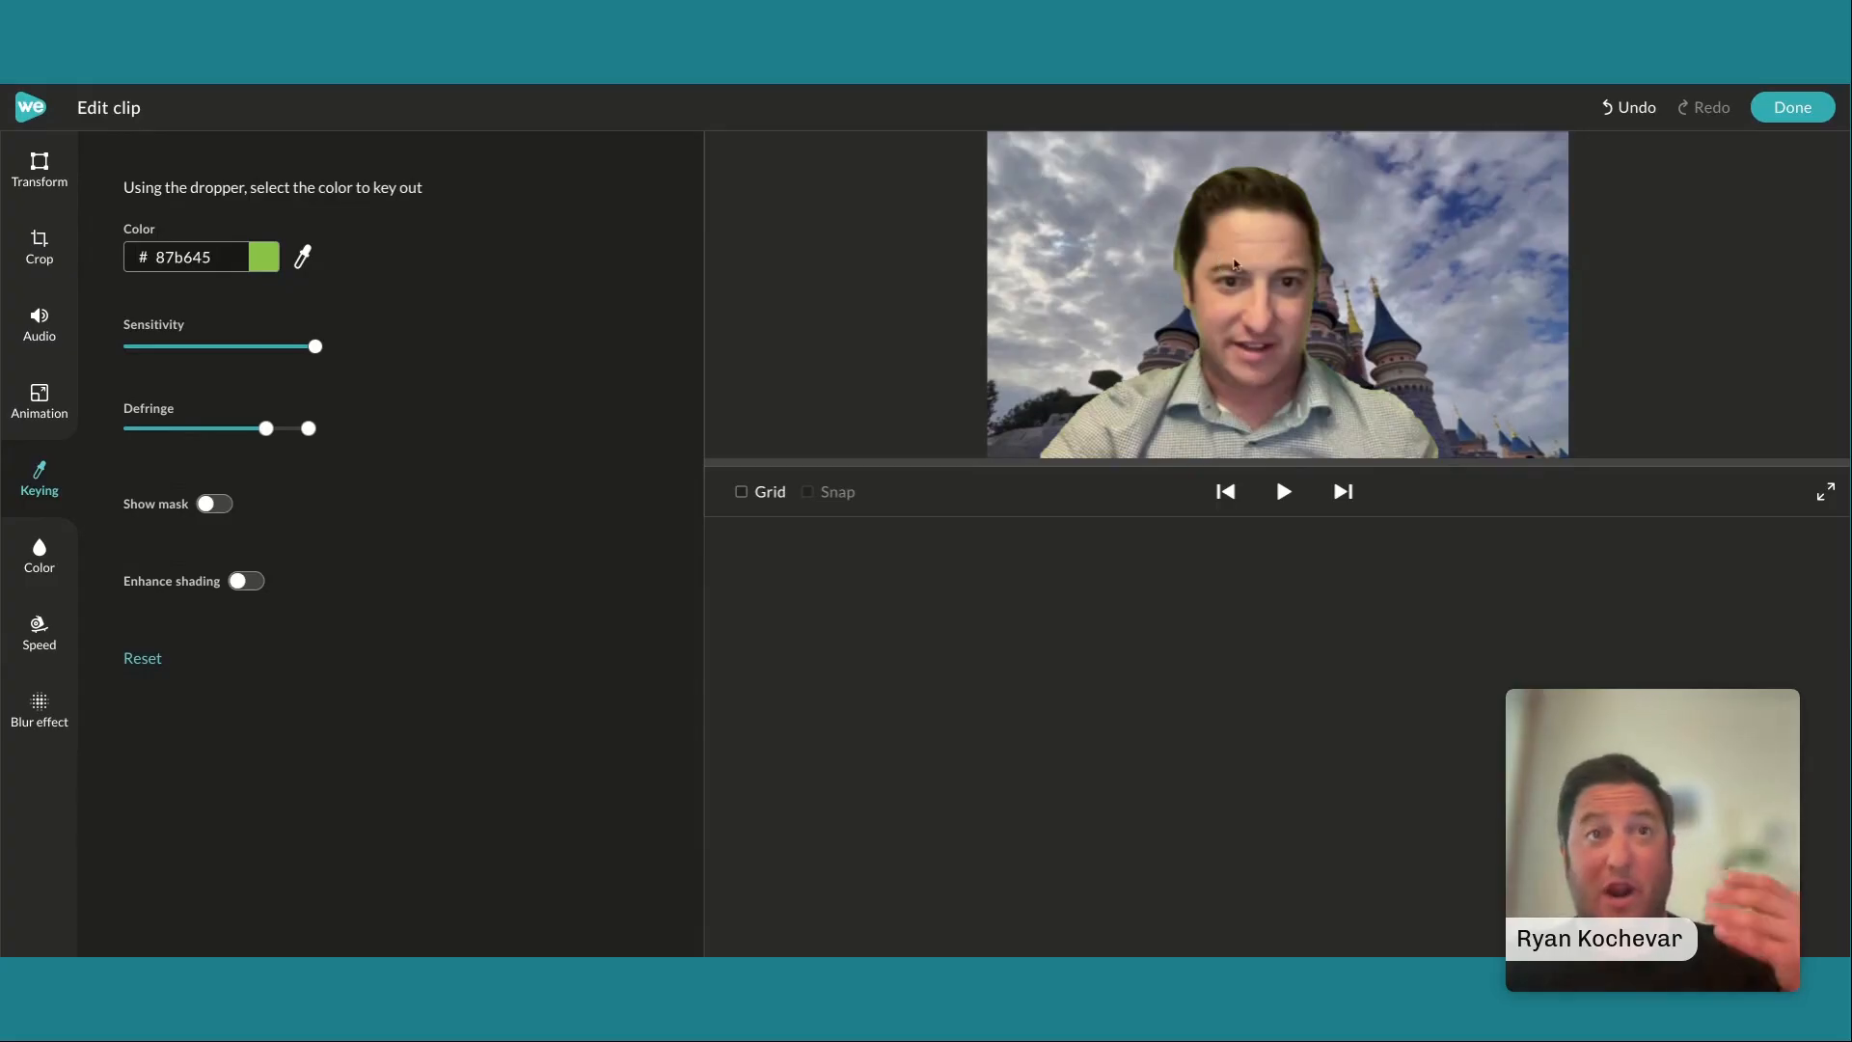
left_click(1804, 108)
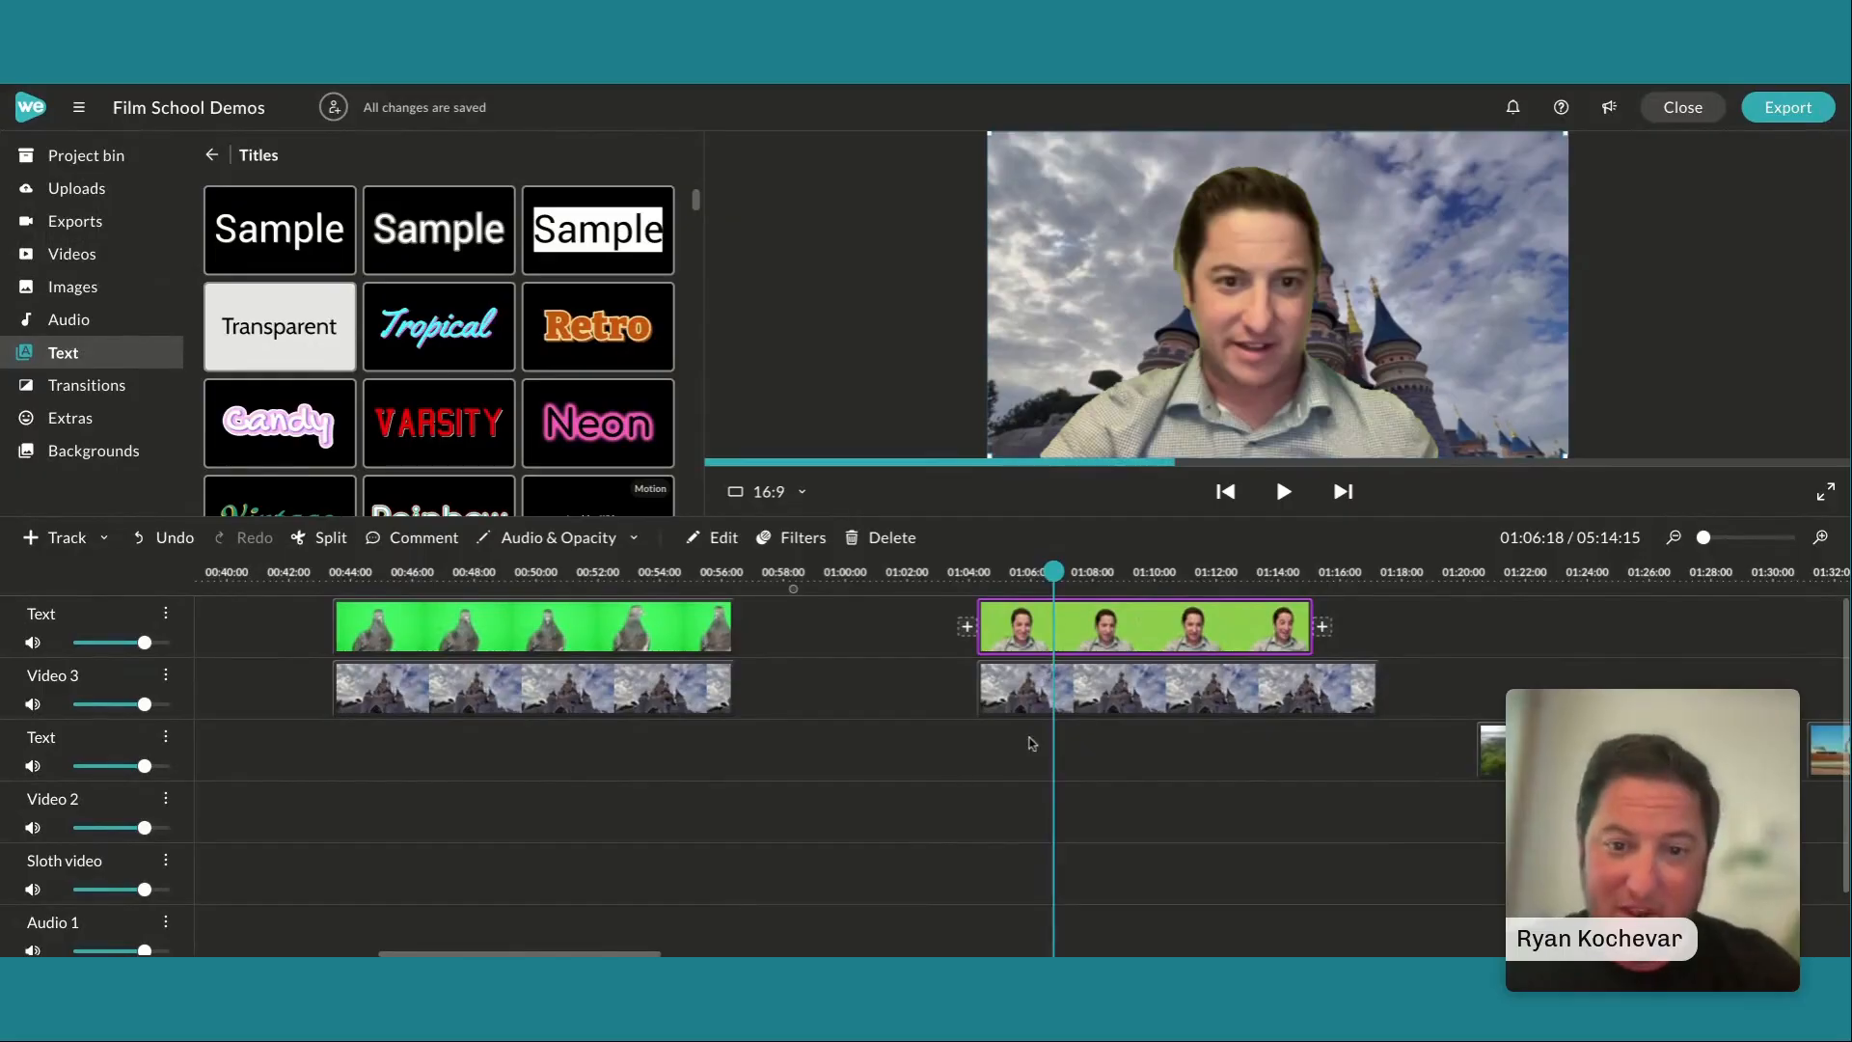
Shrink the keyed presenter to scale 0.46 at position x -230, y 602, play the result, and finish the clip edit
double_click(1105, 634)
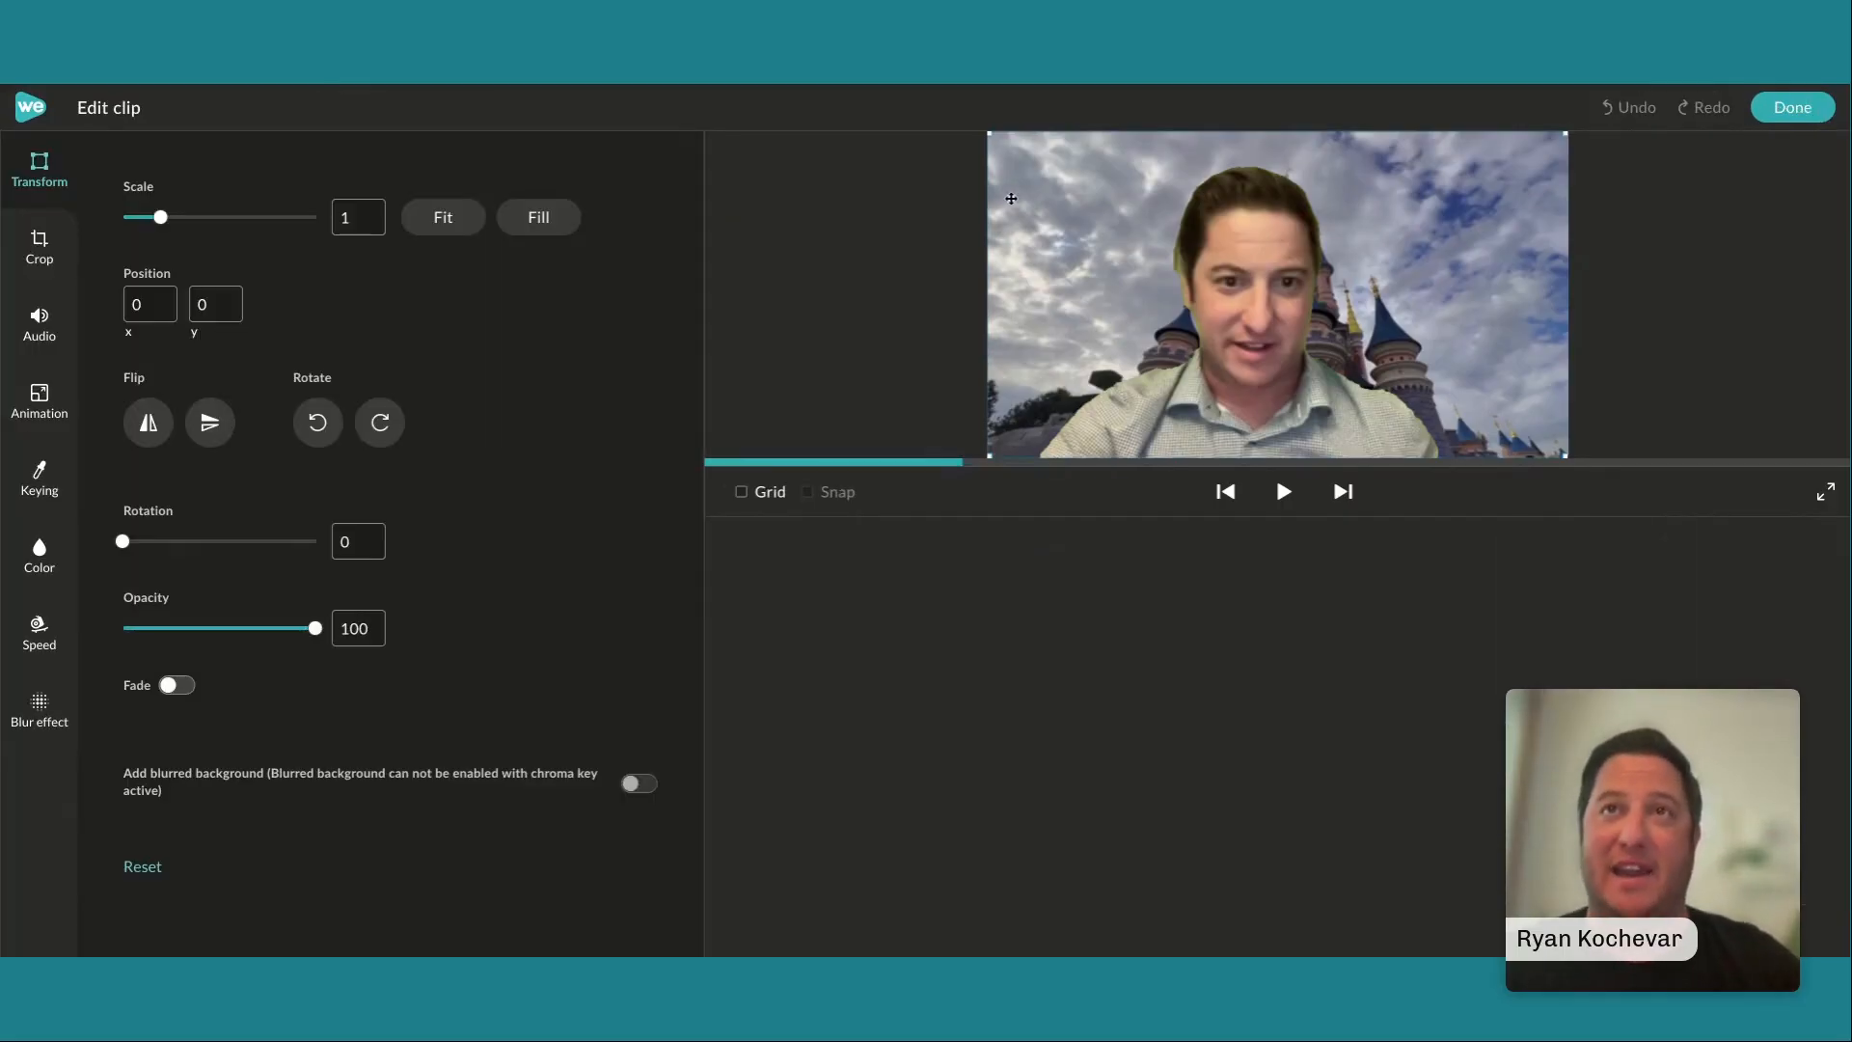
left_click_drag(991, 134, 1146, 198)
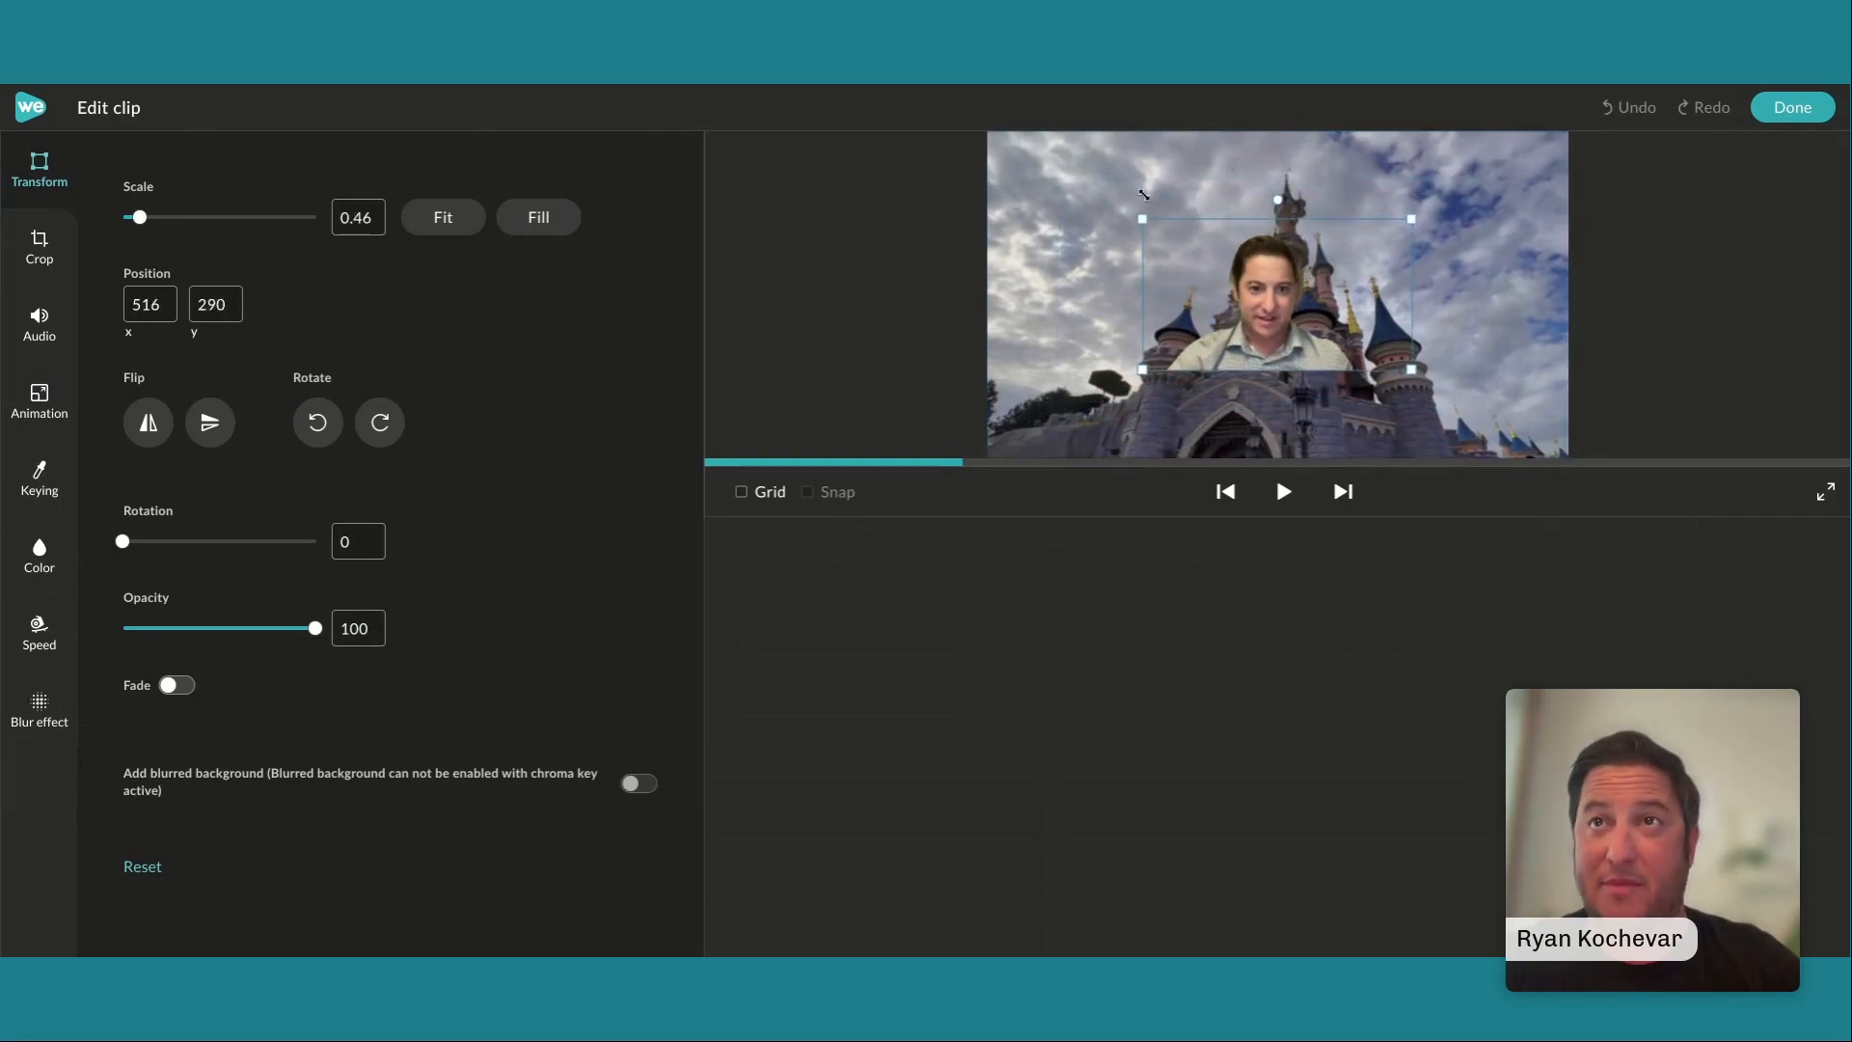
left_click_drag(1313, 298, 1089, 393)
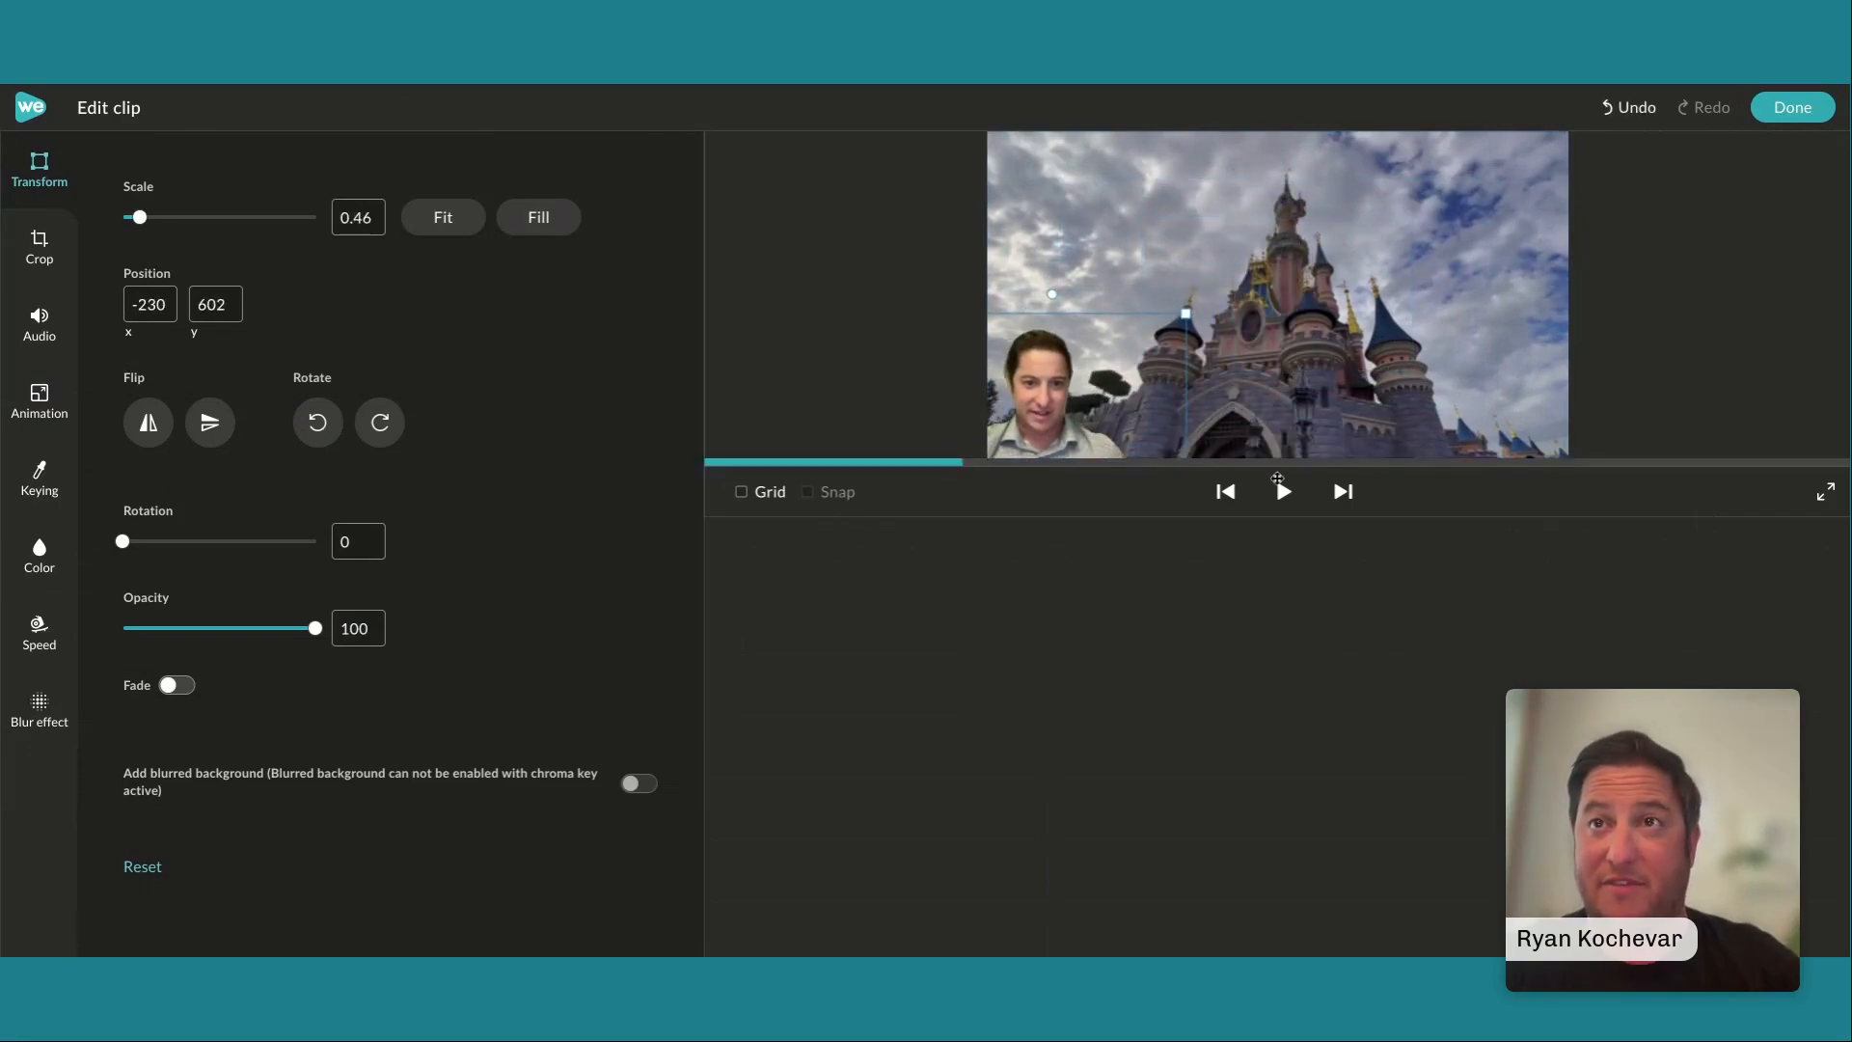
left_click(1284, 492)
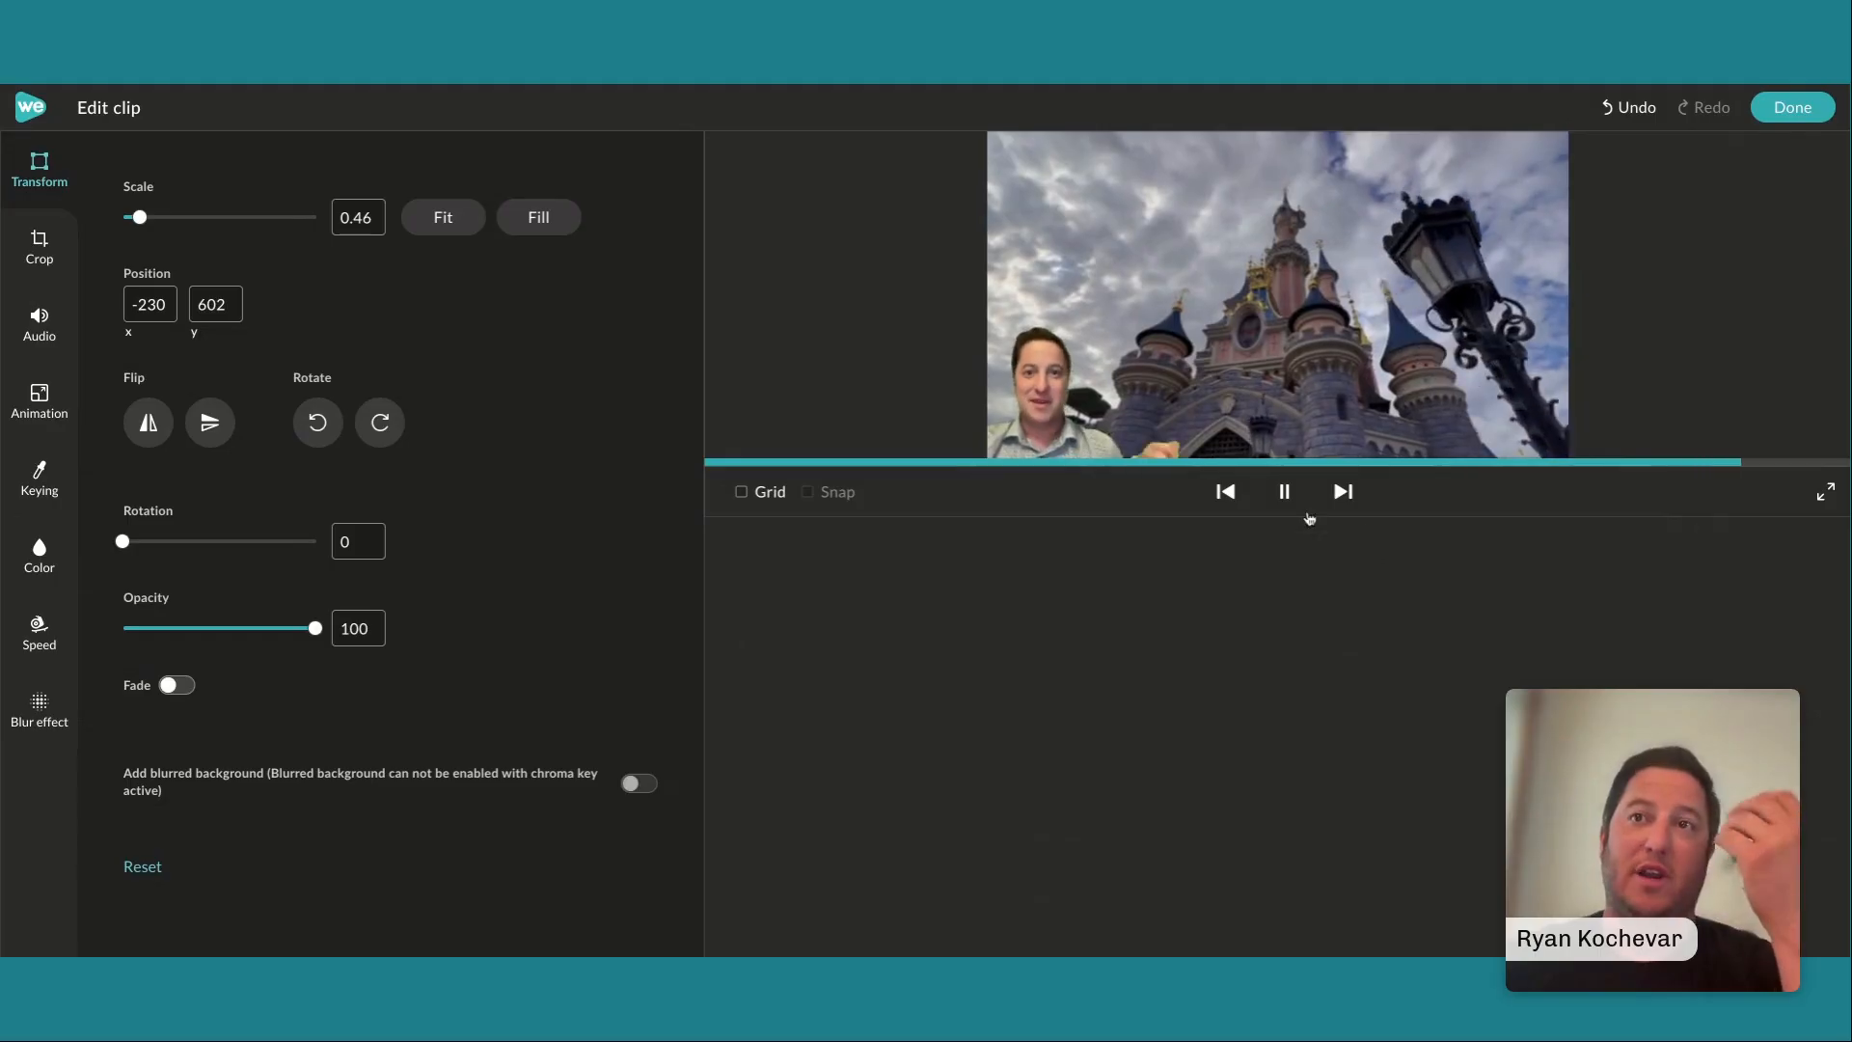
left_click(1284, 492)
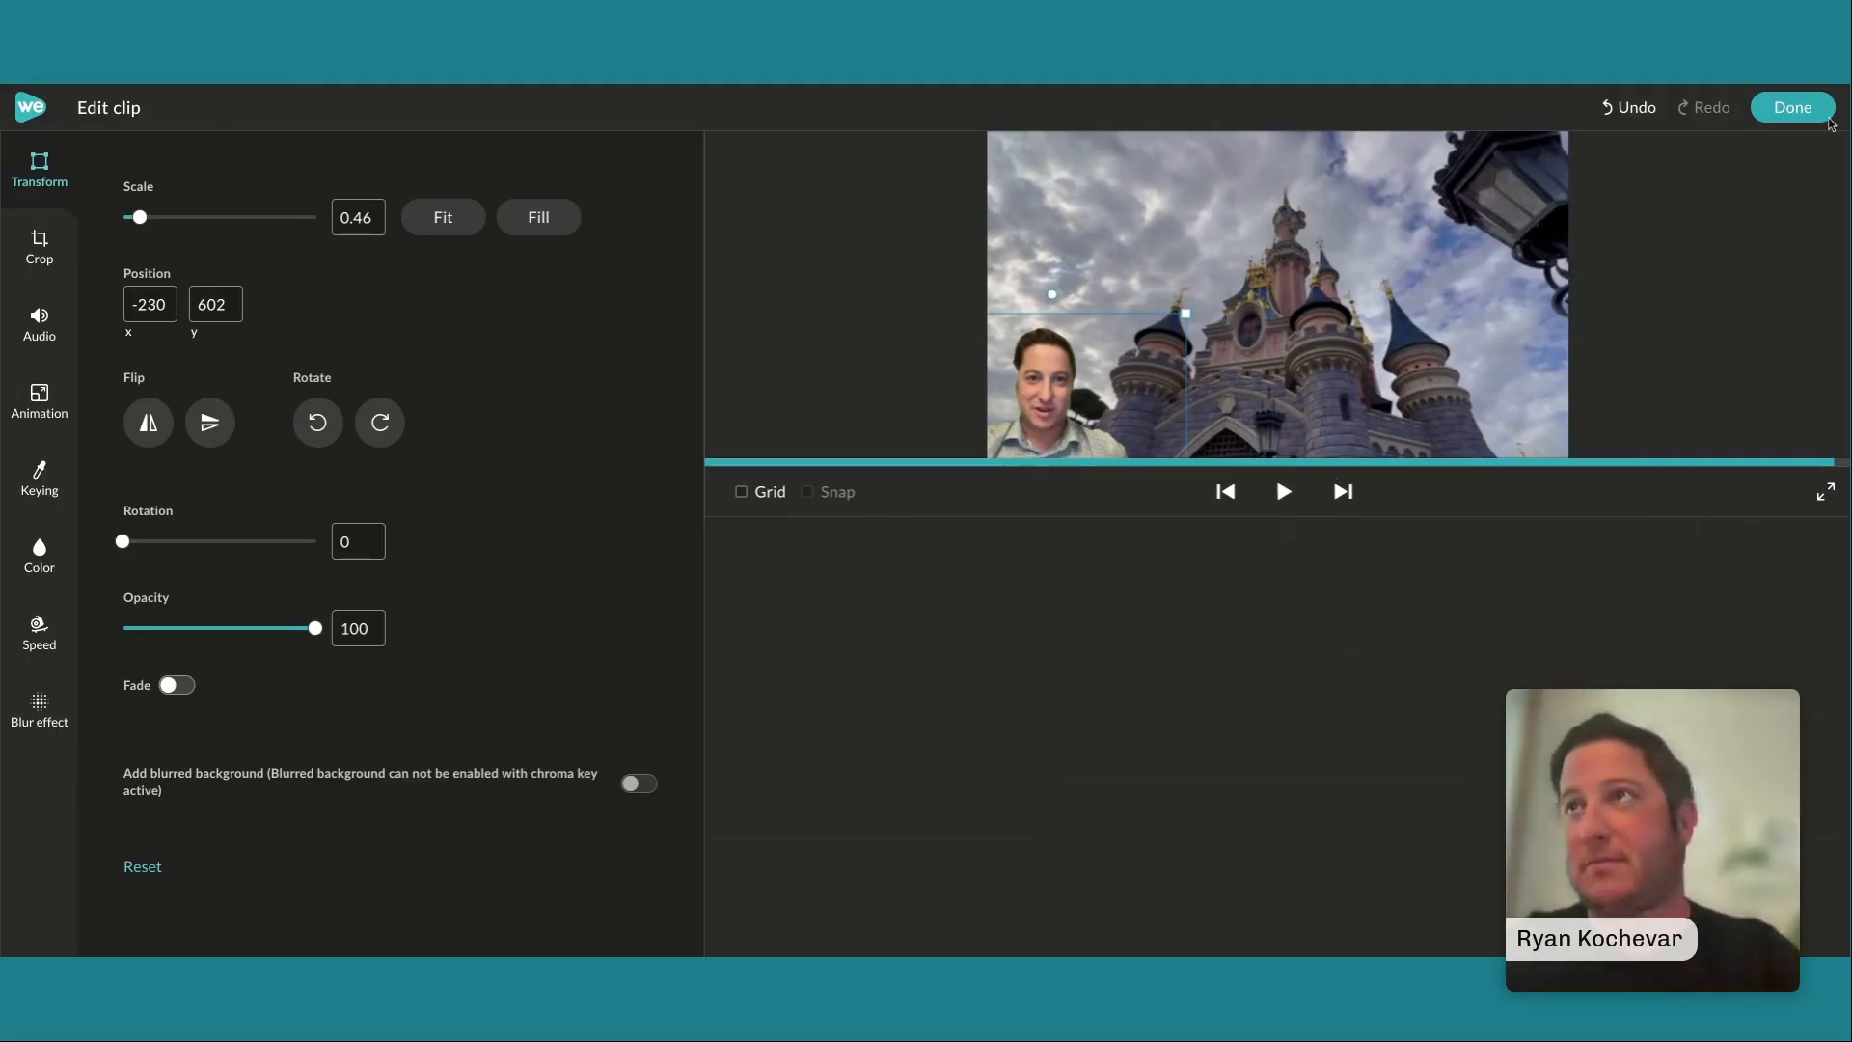
left_click(1791, 110)
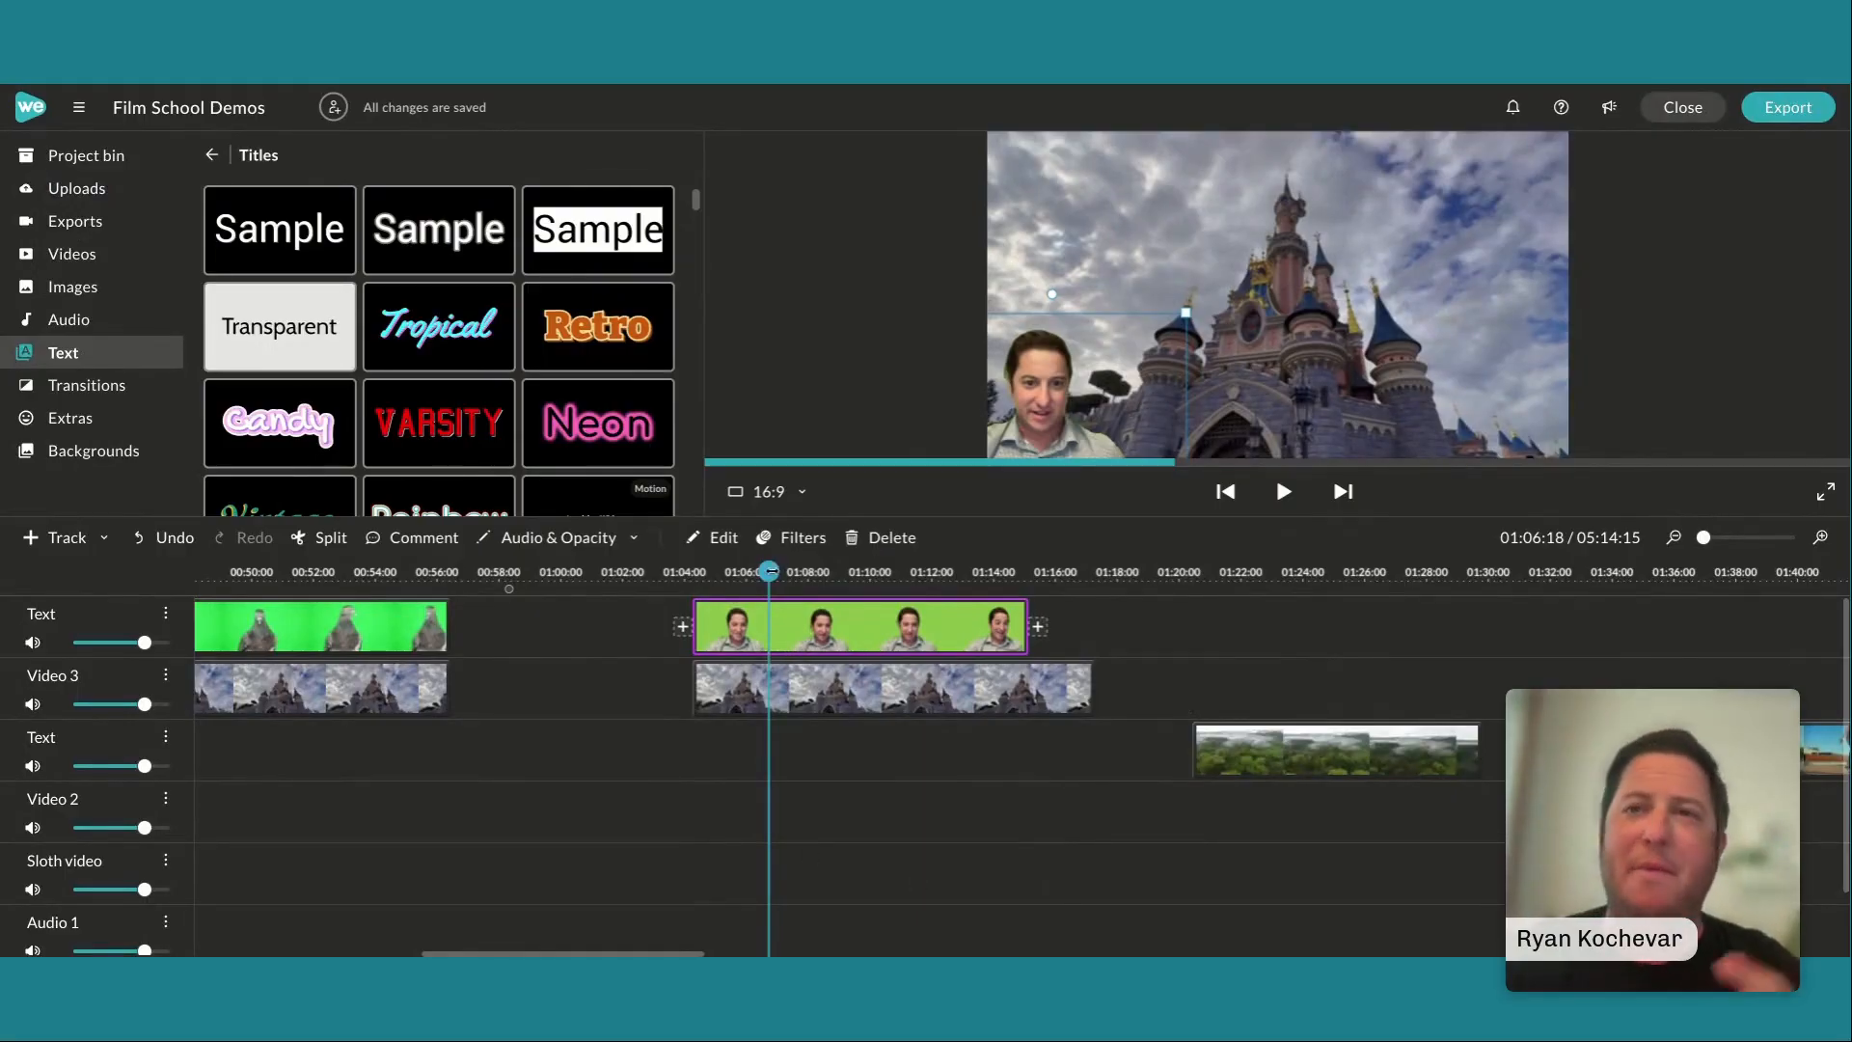
Enlarge the video preview area and play the aerial forest clip from its start
left_click_drag(769, 571, 1193, 765)
scroll(1254, 785, "right", 1)
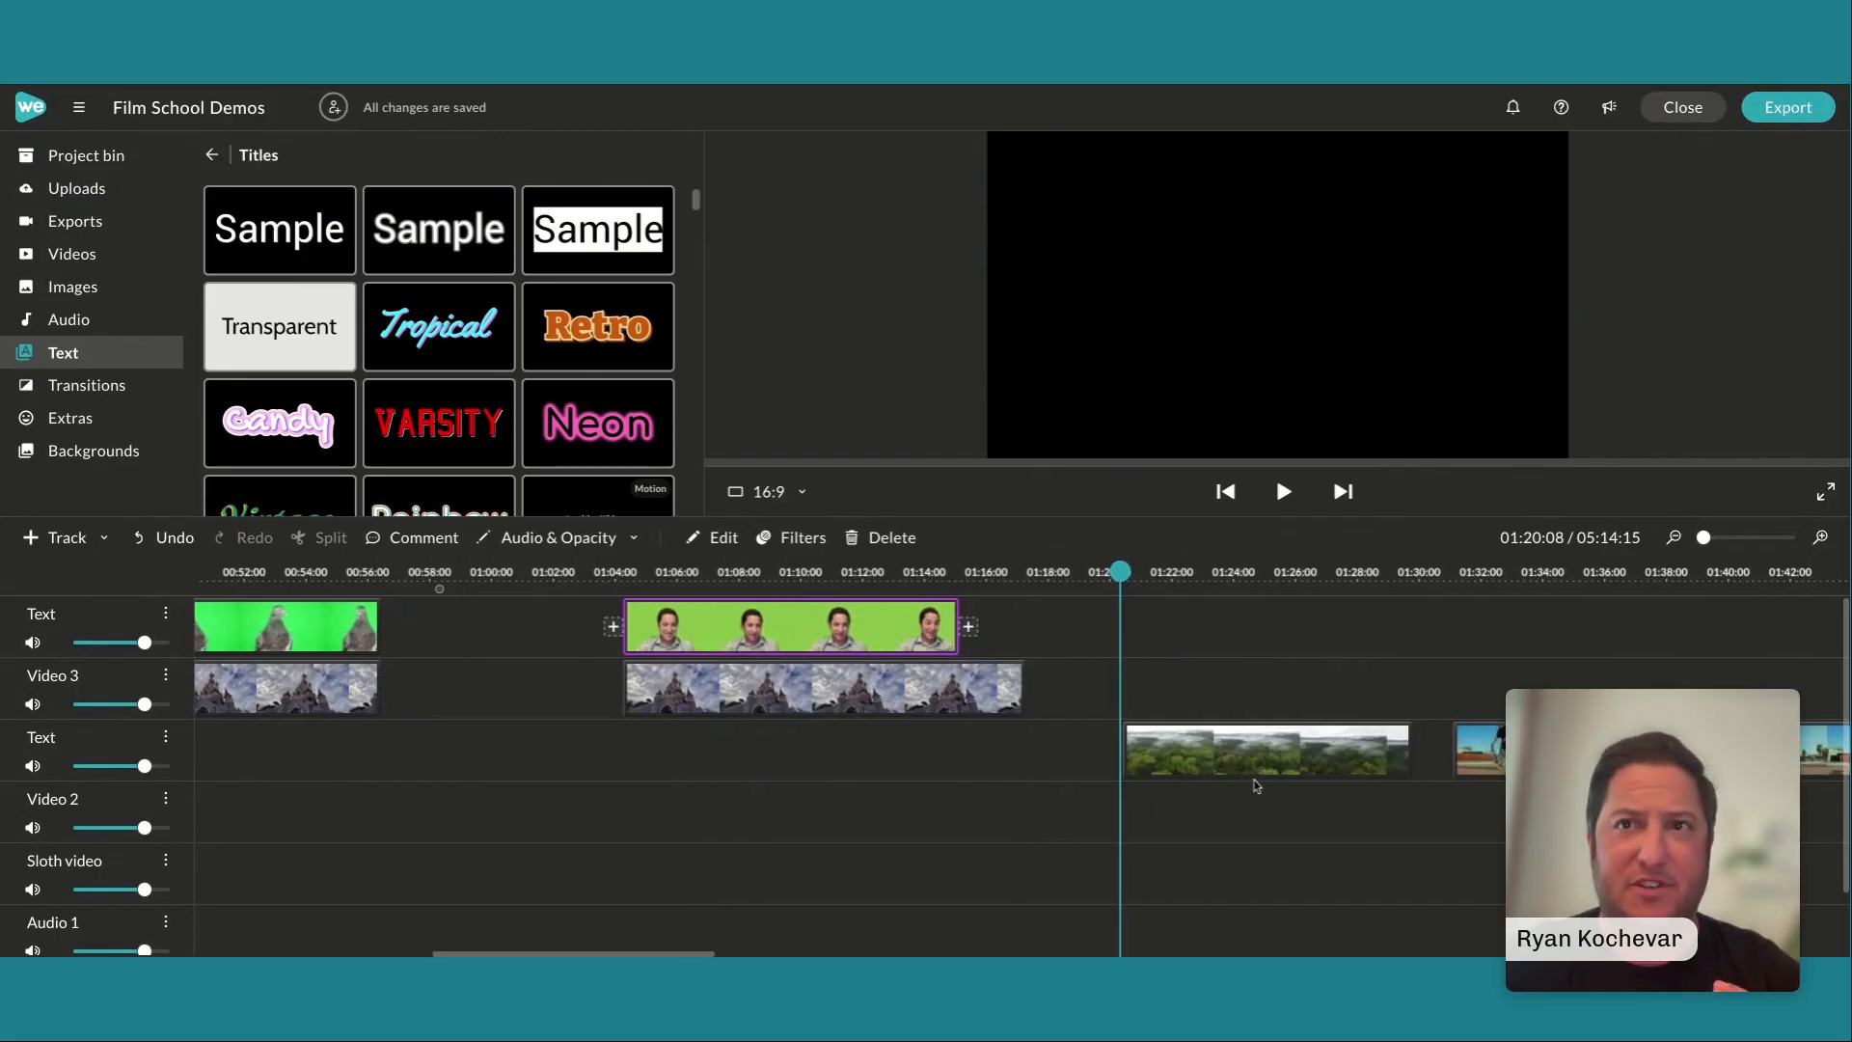
scroll(1256, 785, "right", 5)
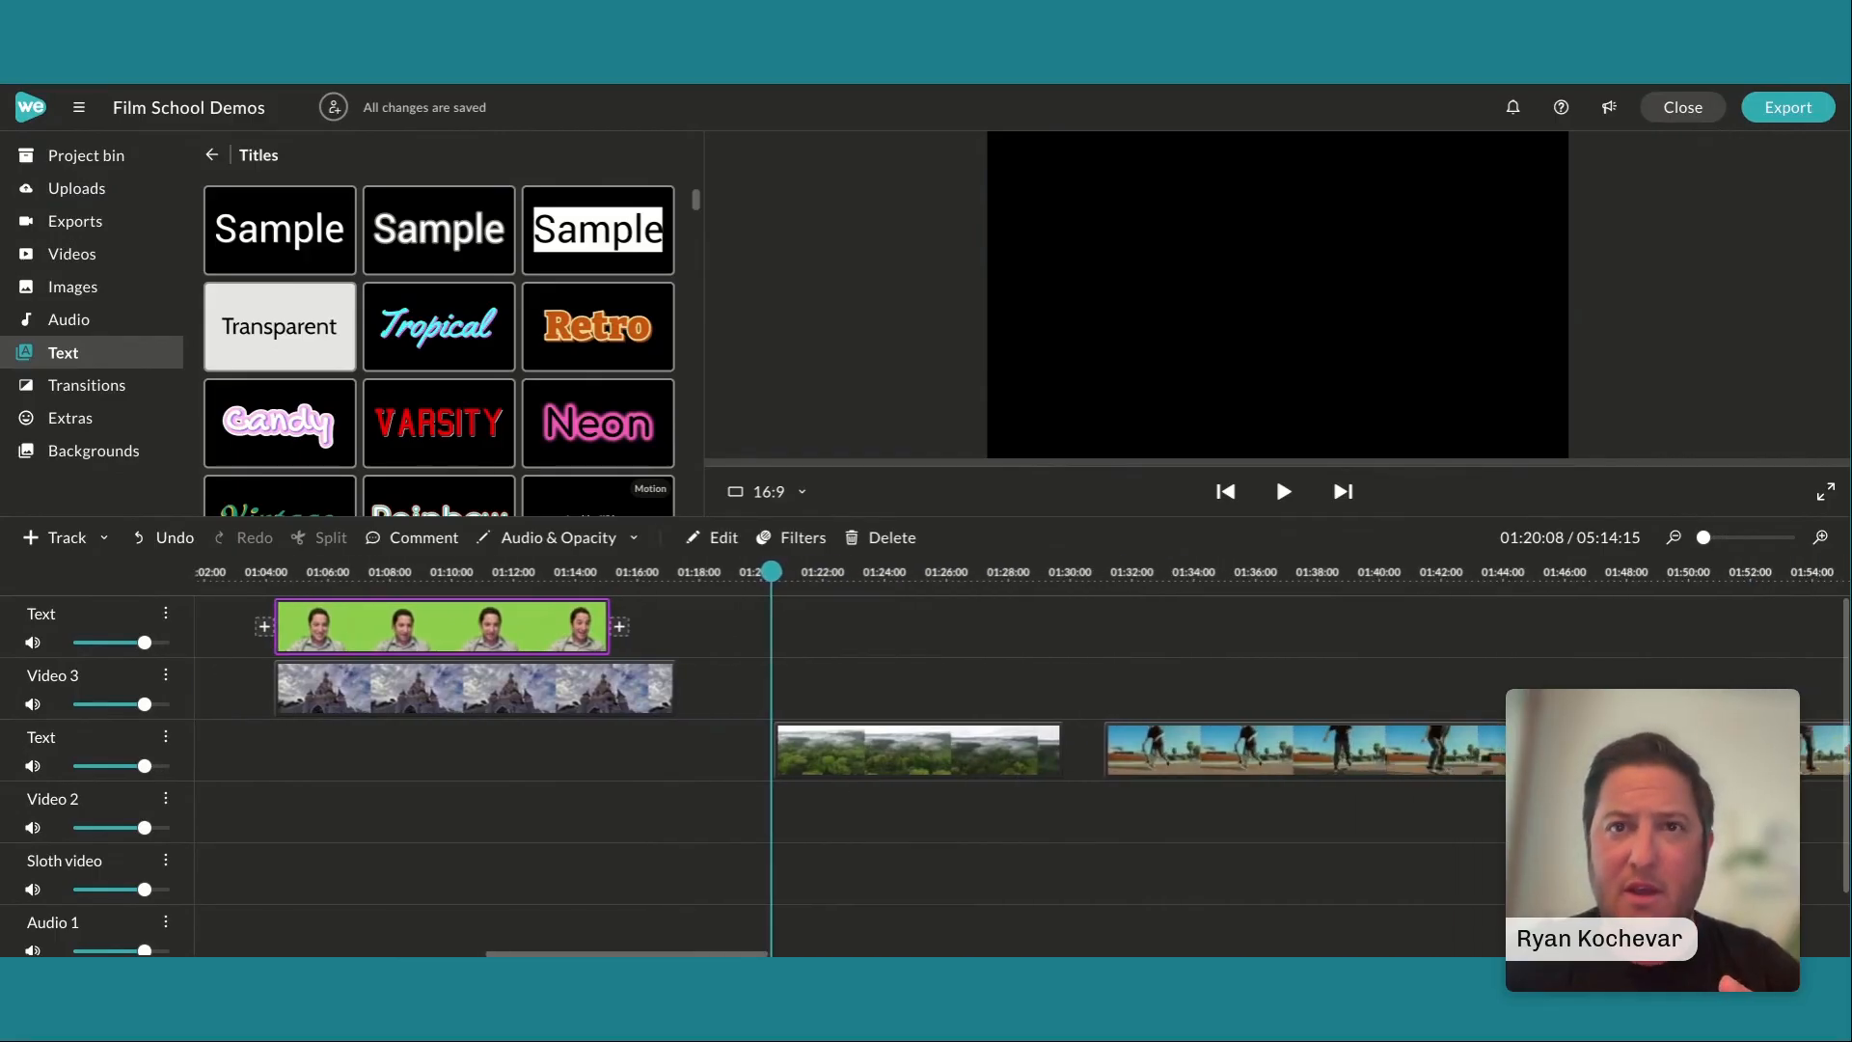
scroll(1023, 759, "right", 3)
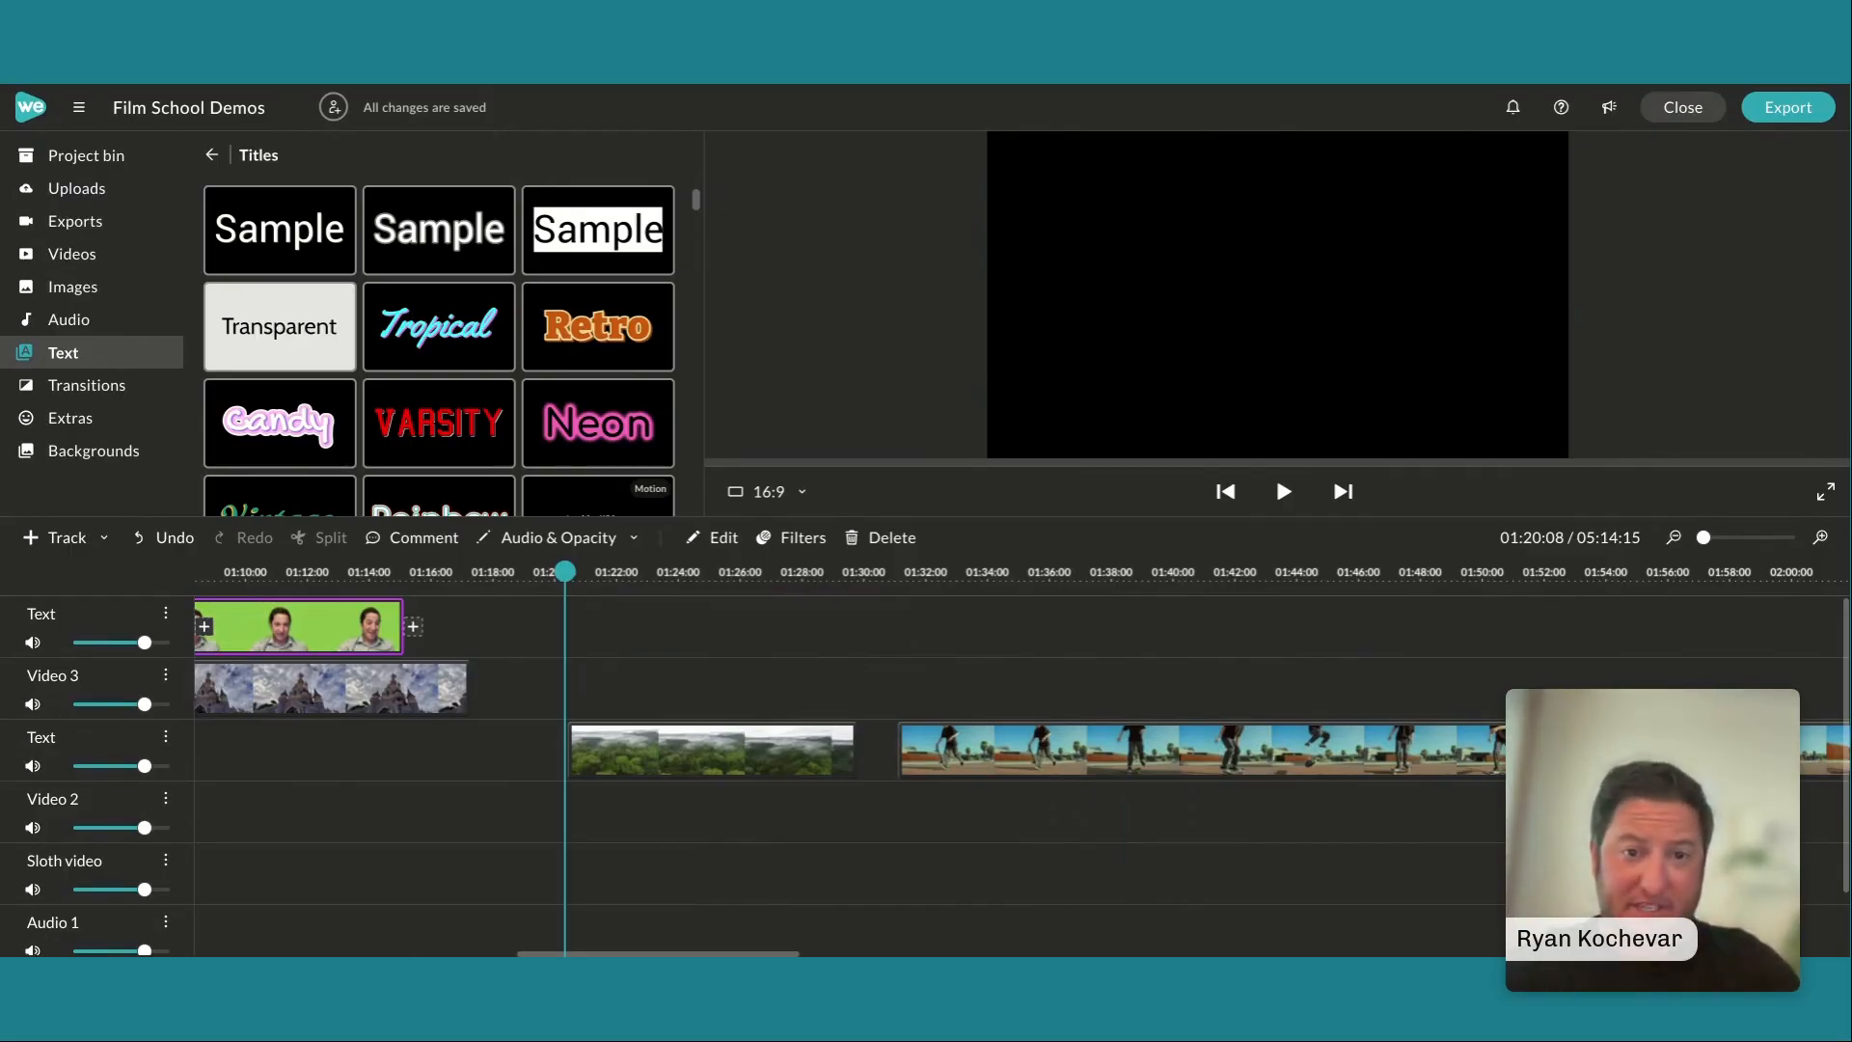
left_click(1049, 464)
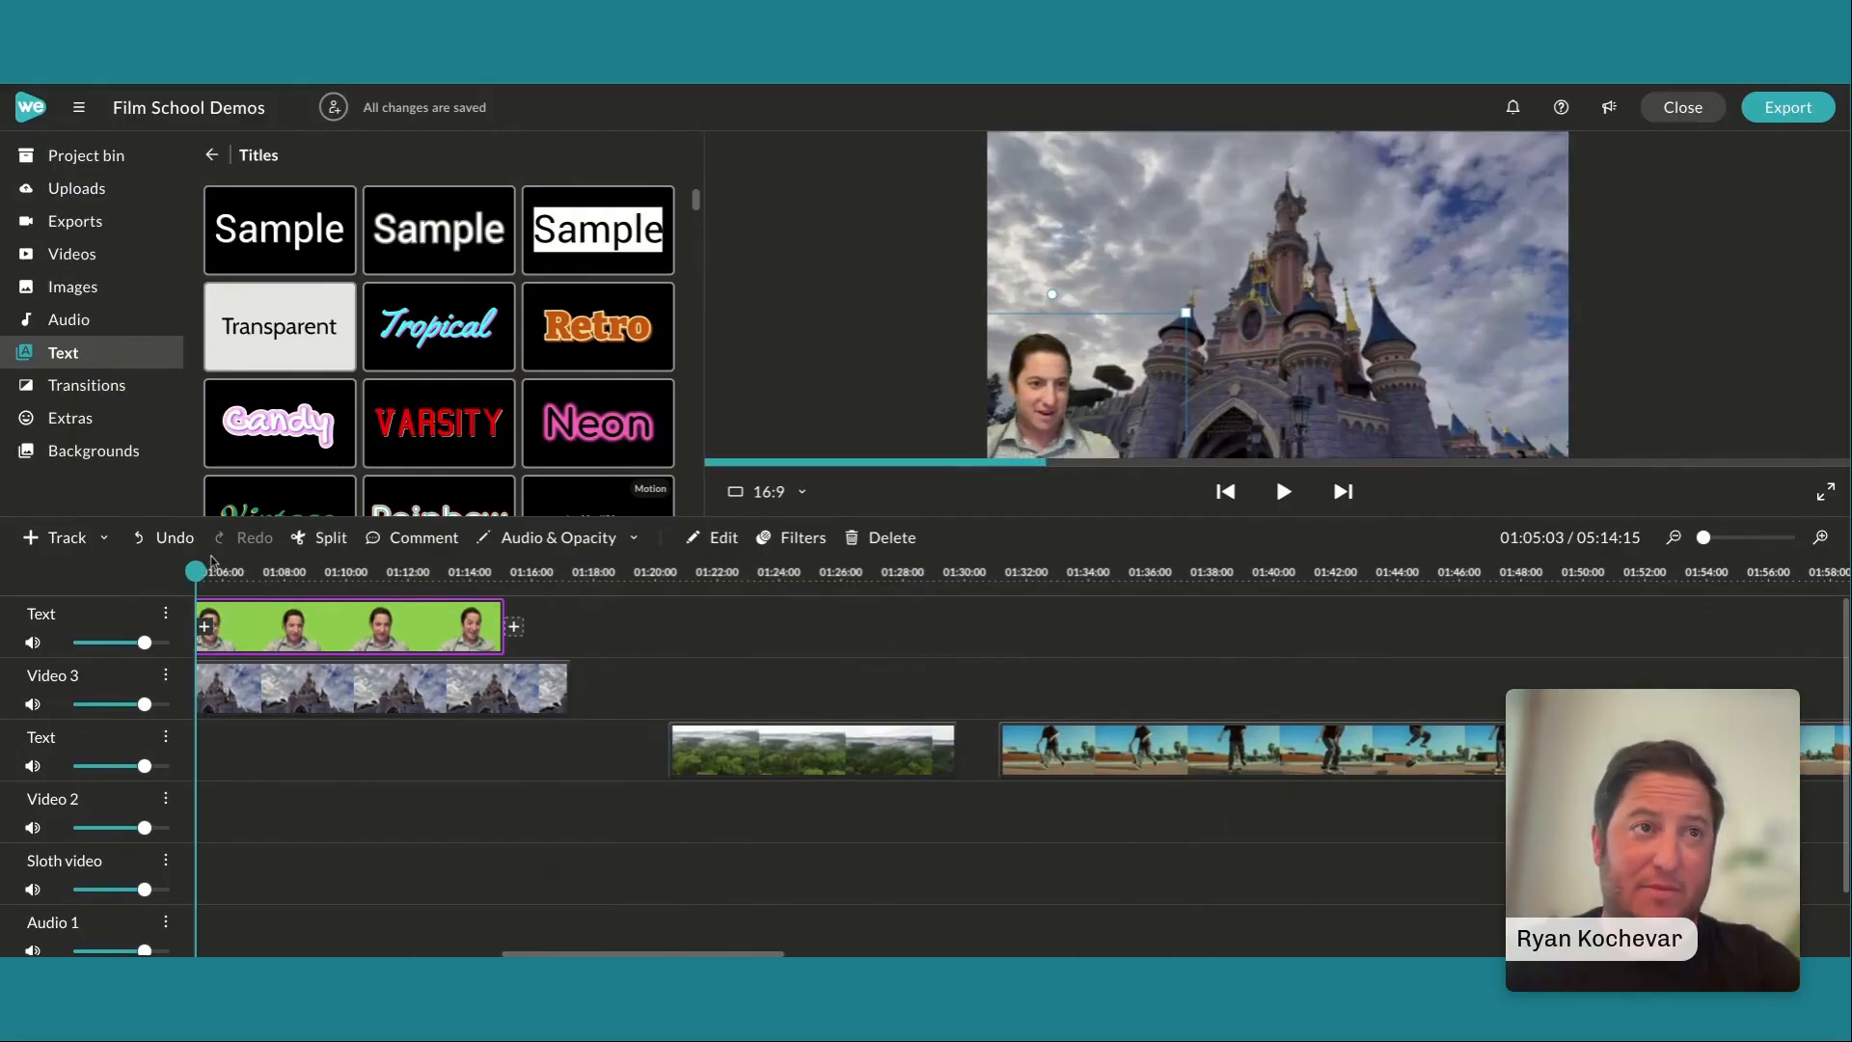
left_click_drag(196, 573, 737, 719)
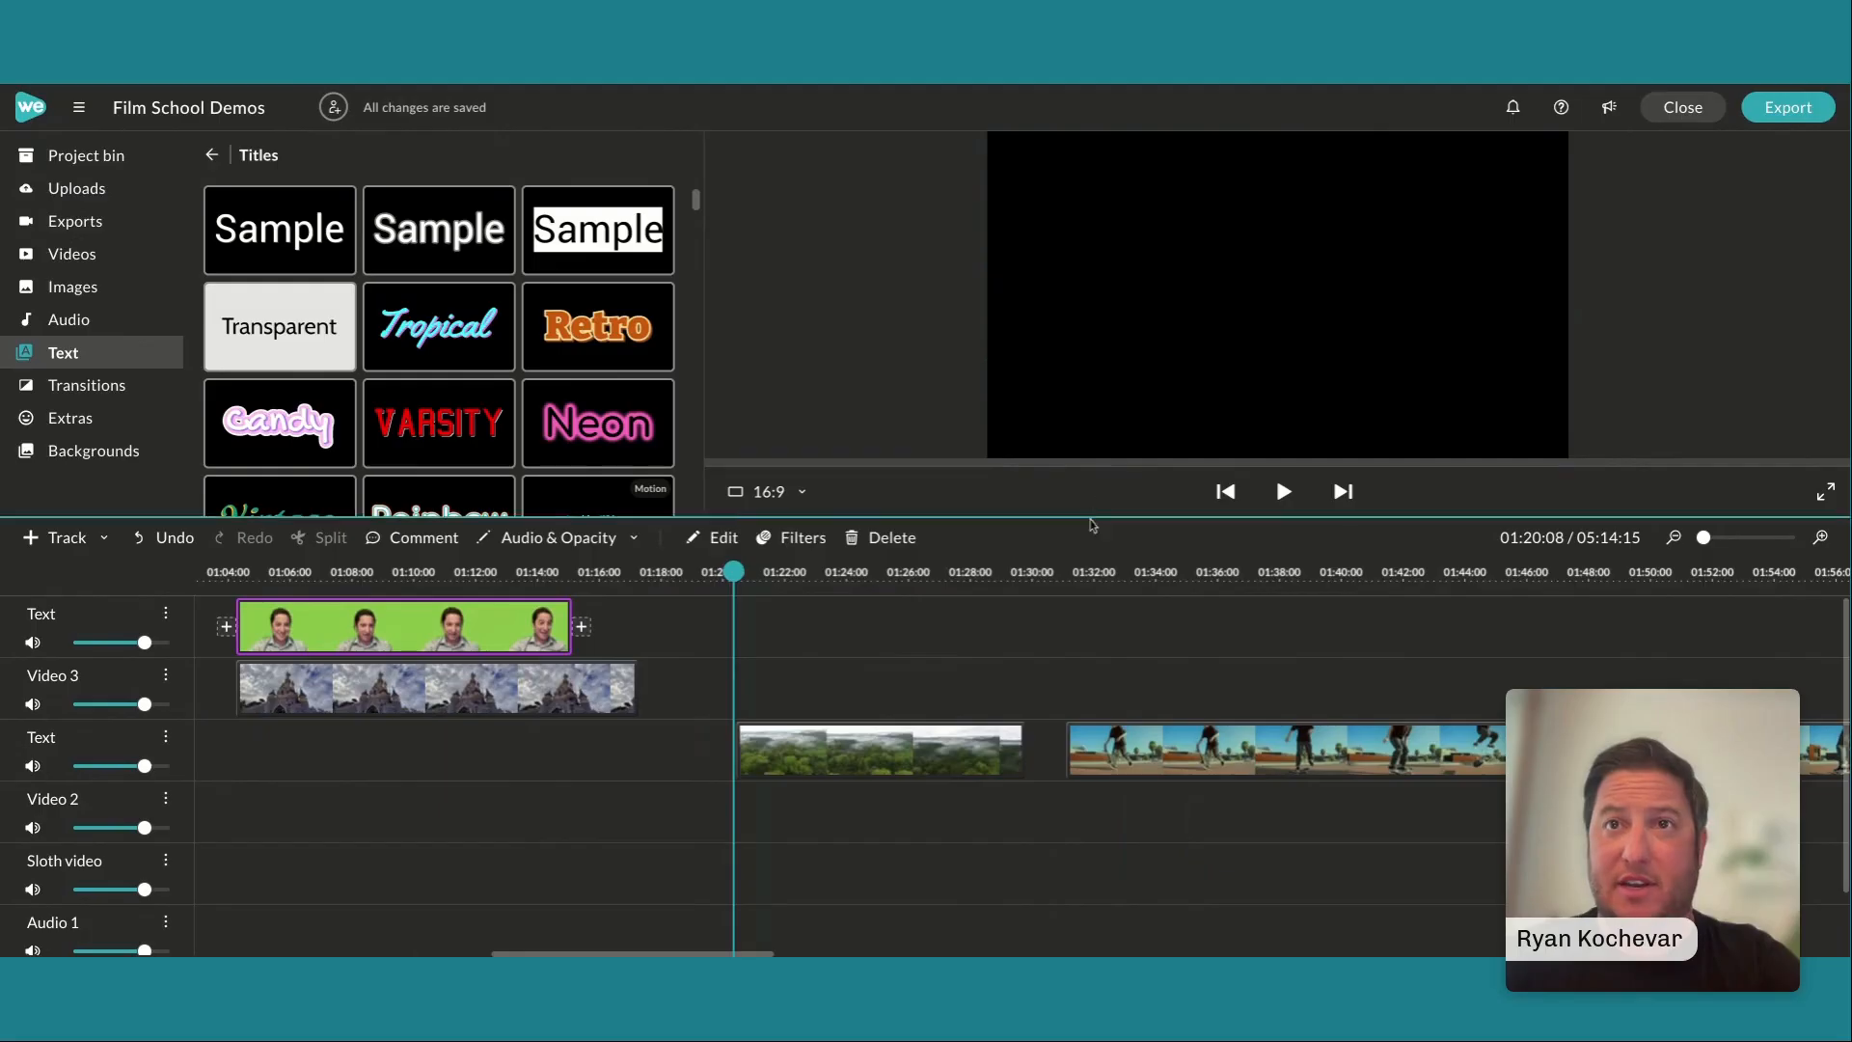
left_click_drag(1093, 525, 1092, 625)
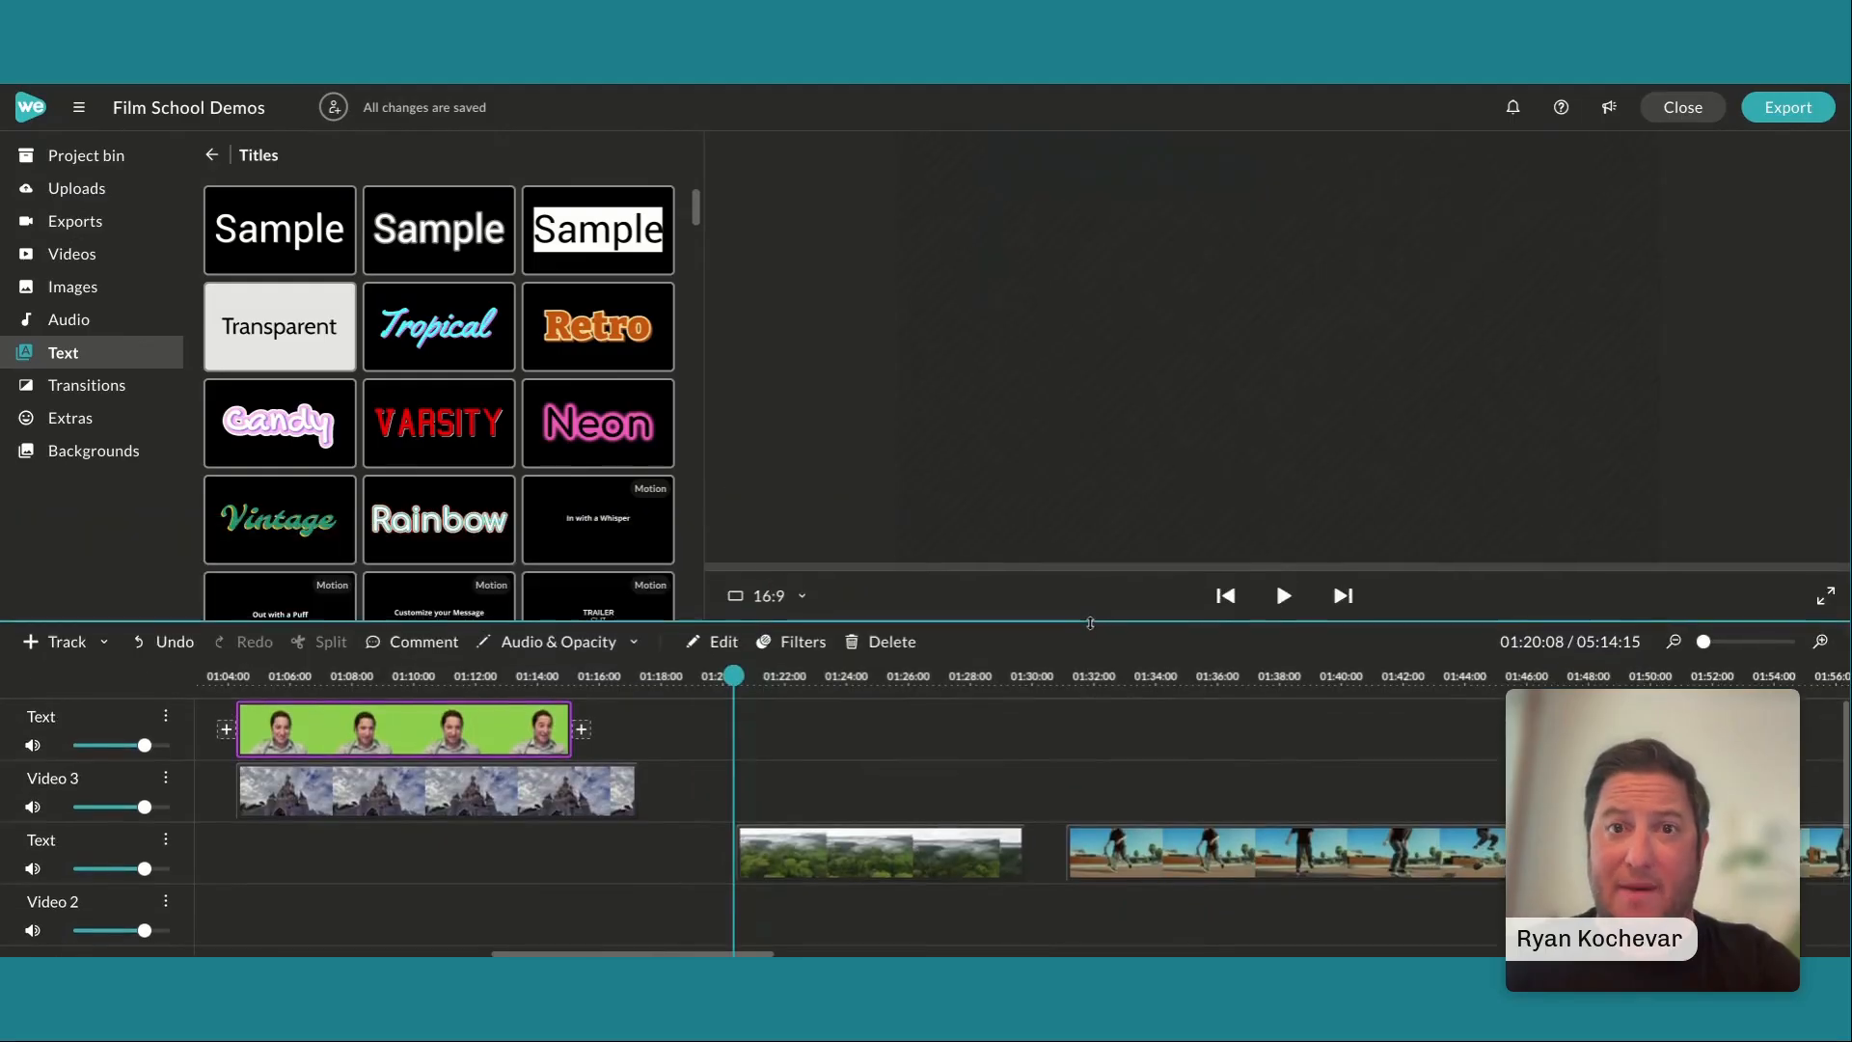
key("space")
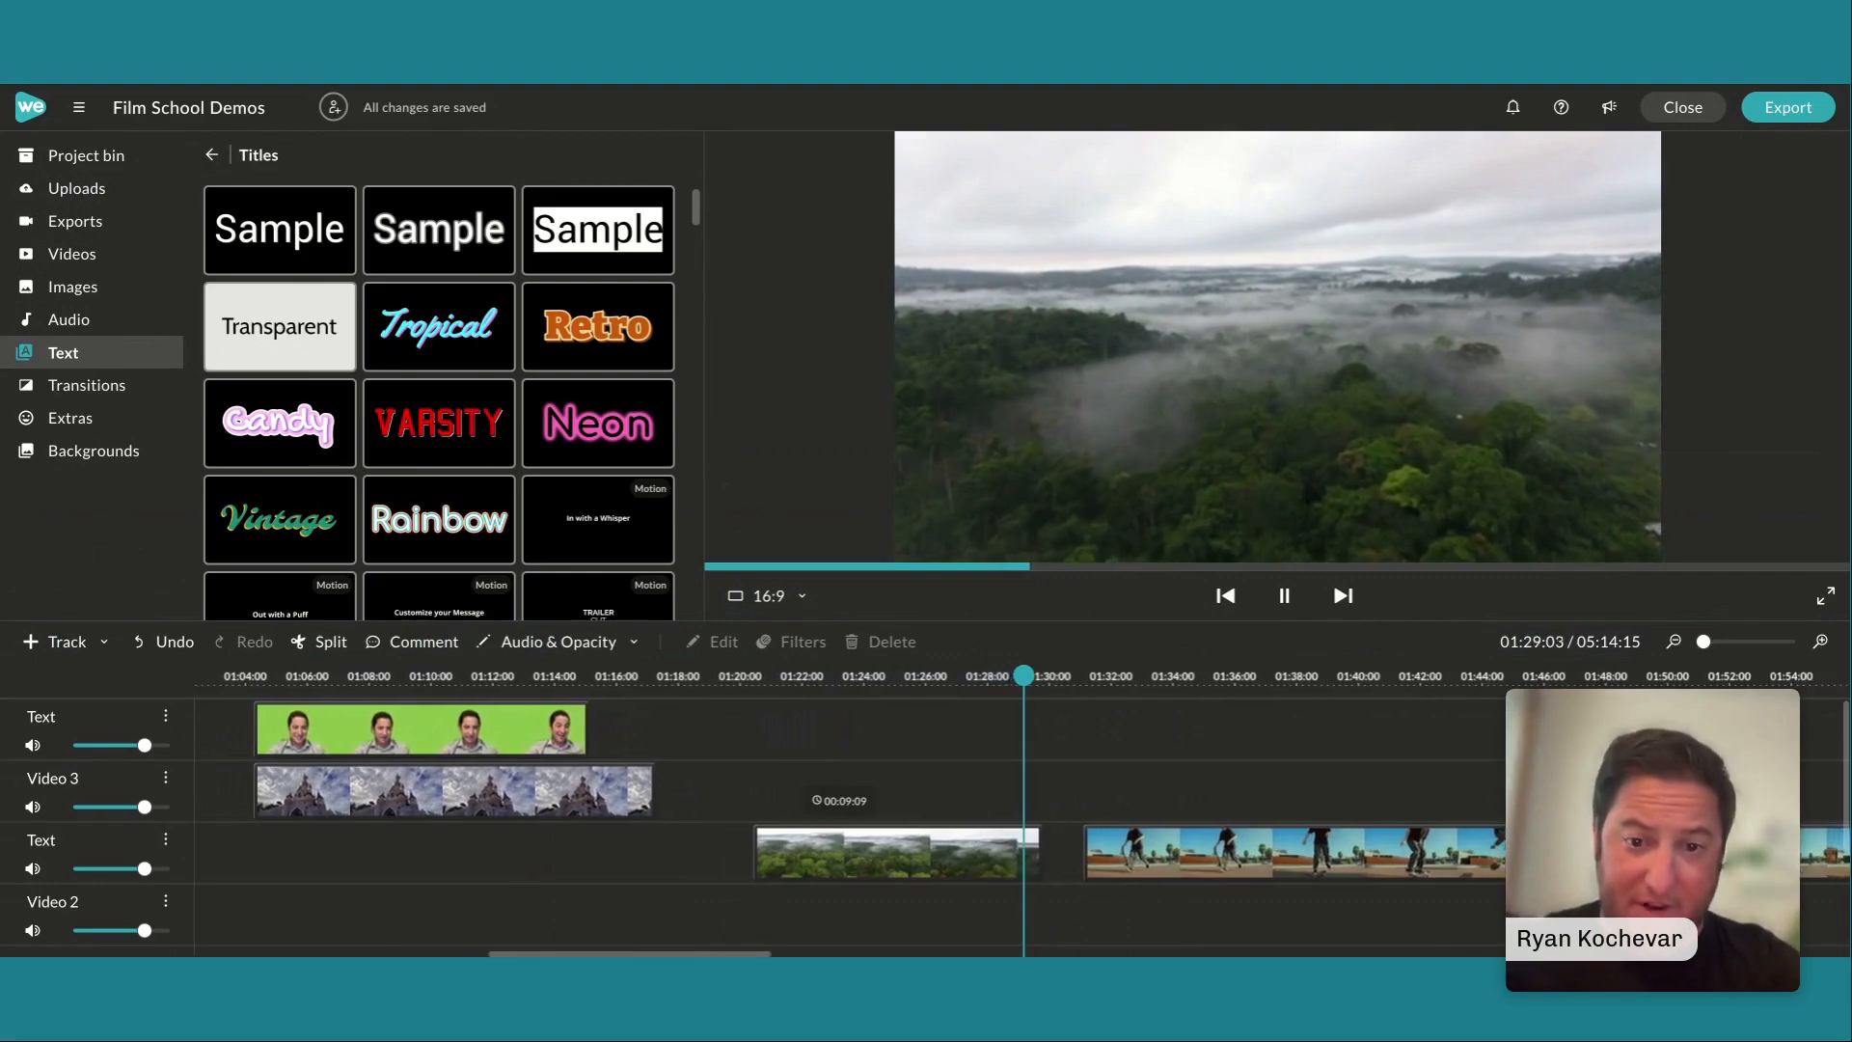
left_click(1279, 584)
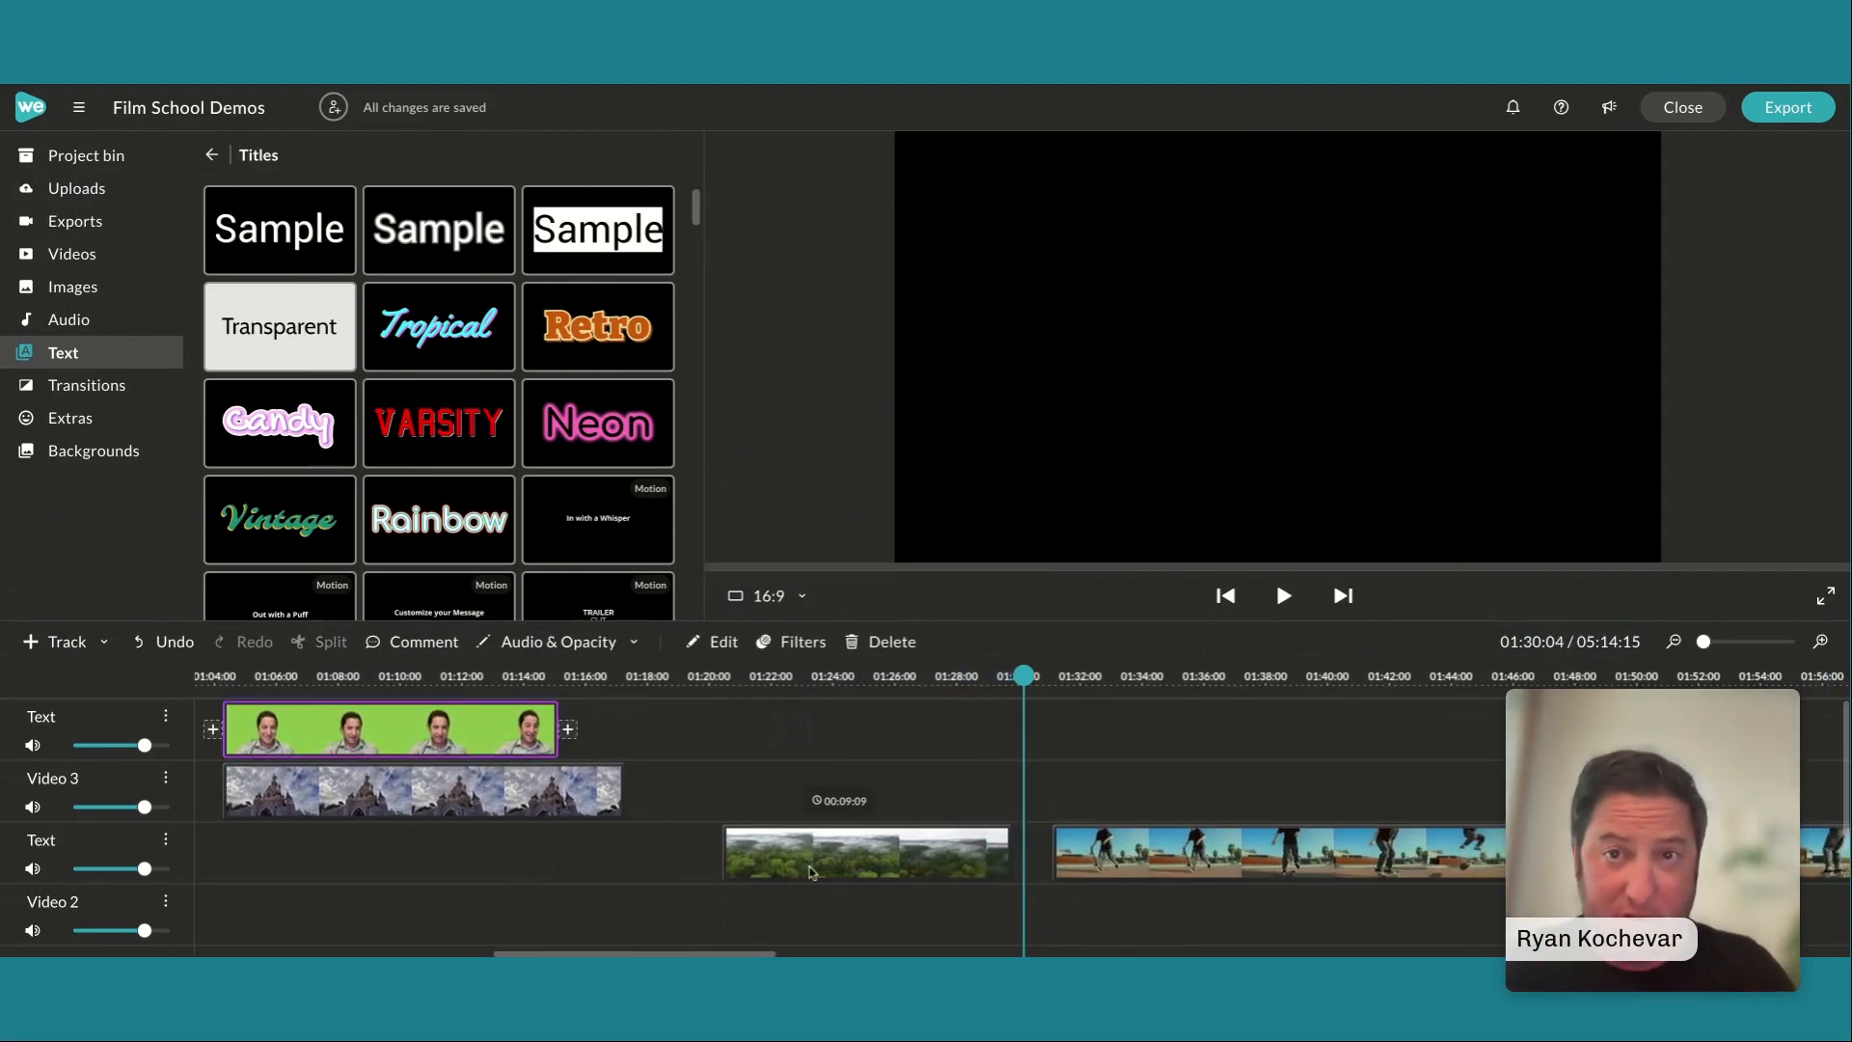
Open the forest clip's speed settings, try a speed of 1x, and set it back to 9x
scroll(812, 873, "down", 1)
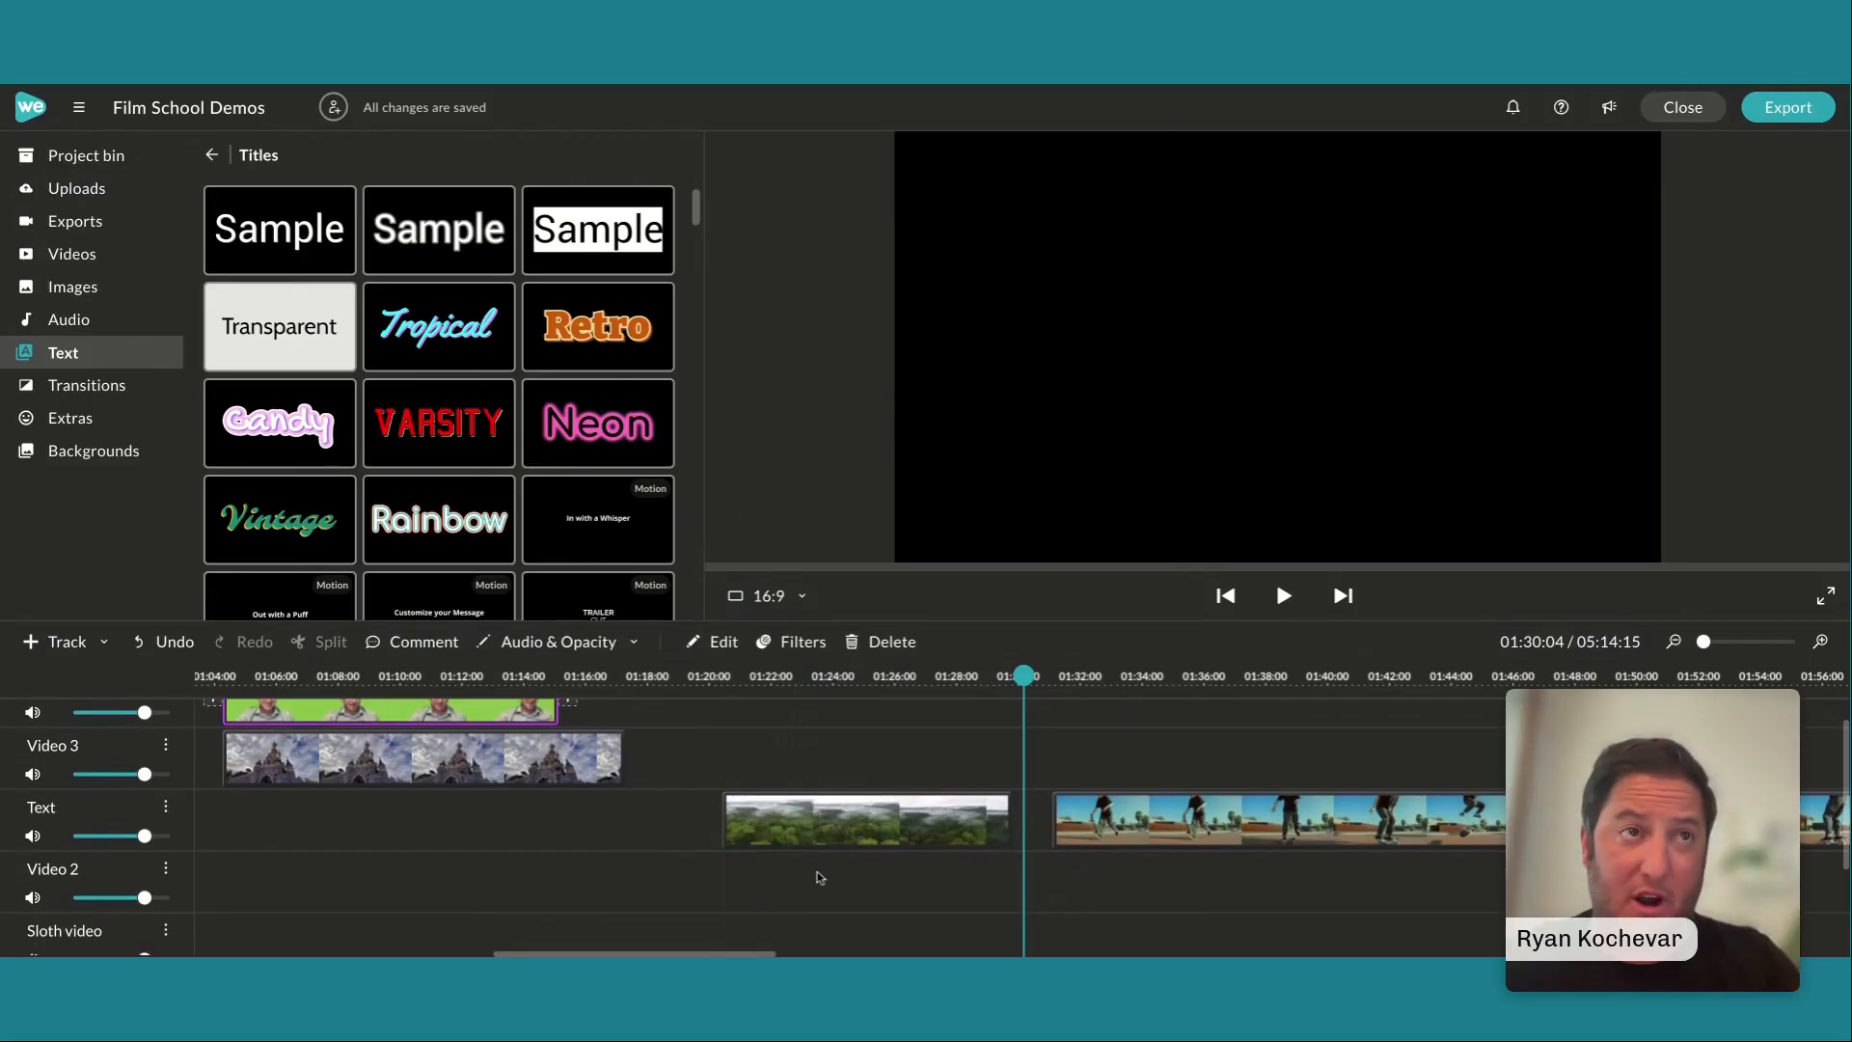
left_click(820, 847)
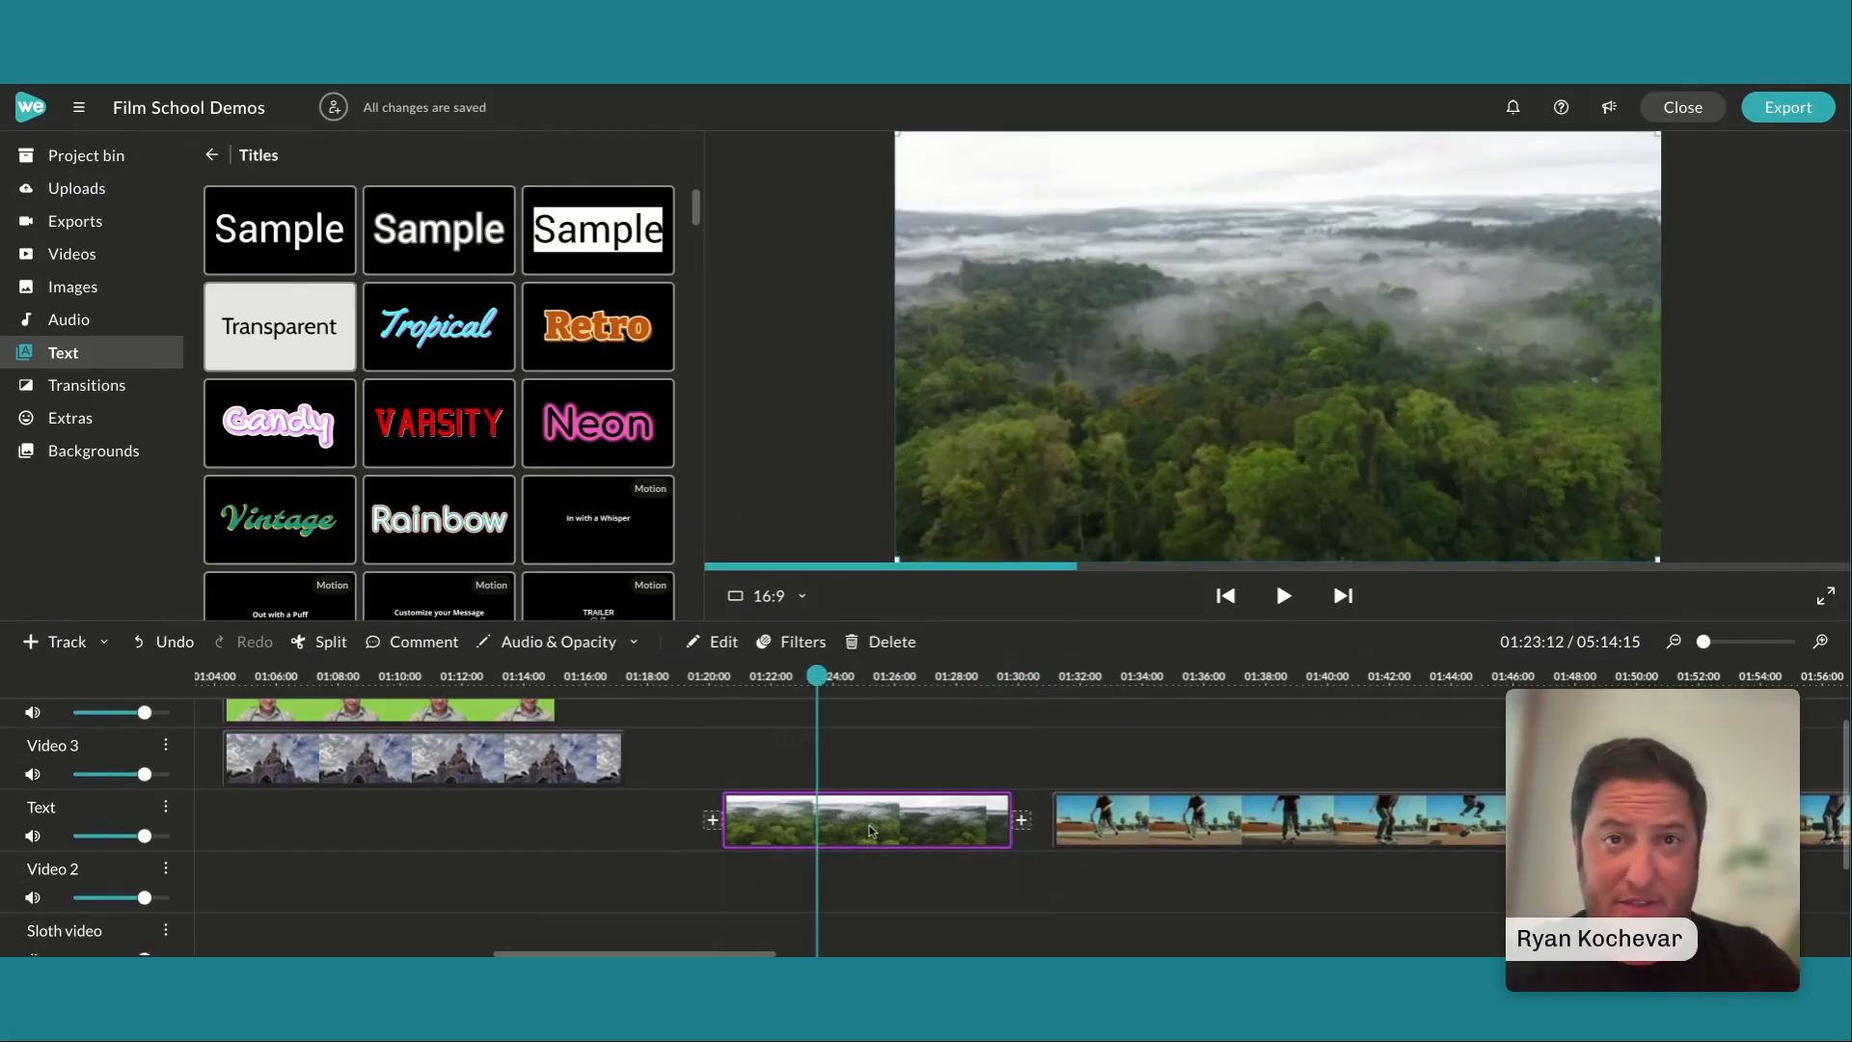
double_click(869, 831)
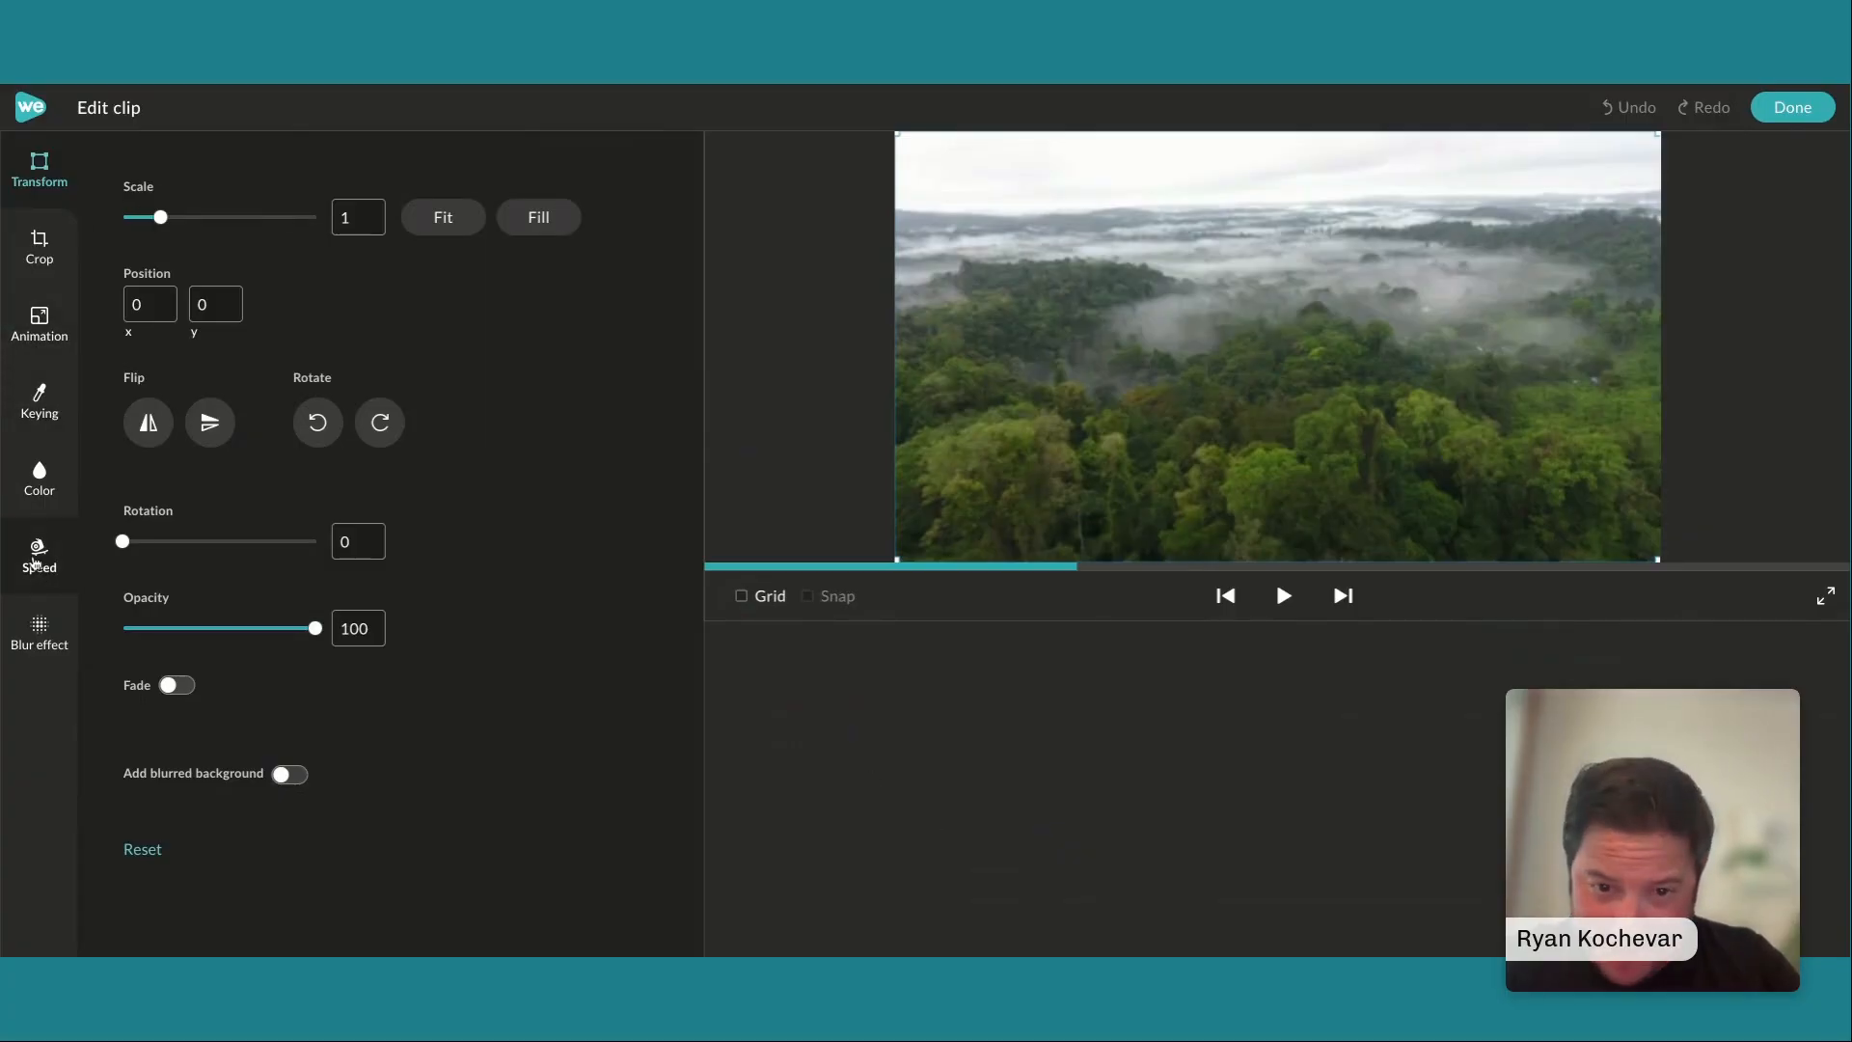
left_click(36, 560)
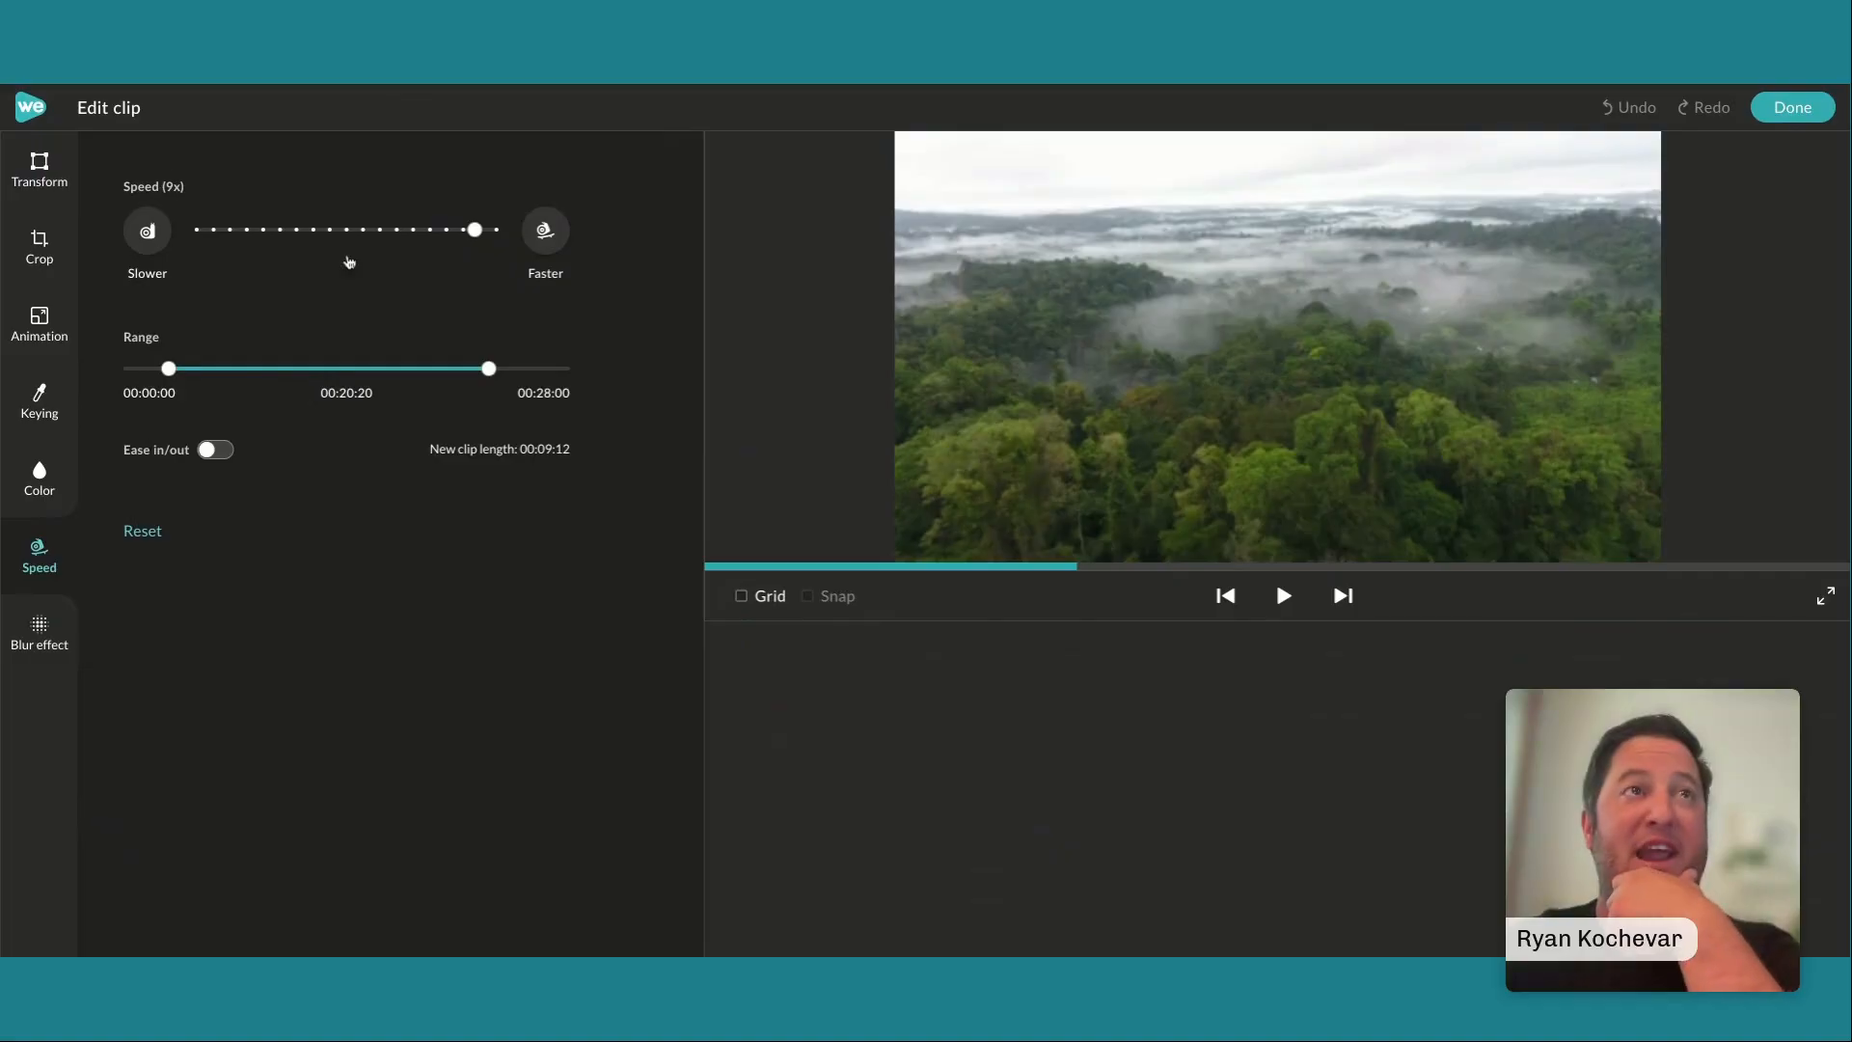
left_click_drag(475, 229, 346, 230)
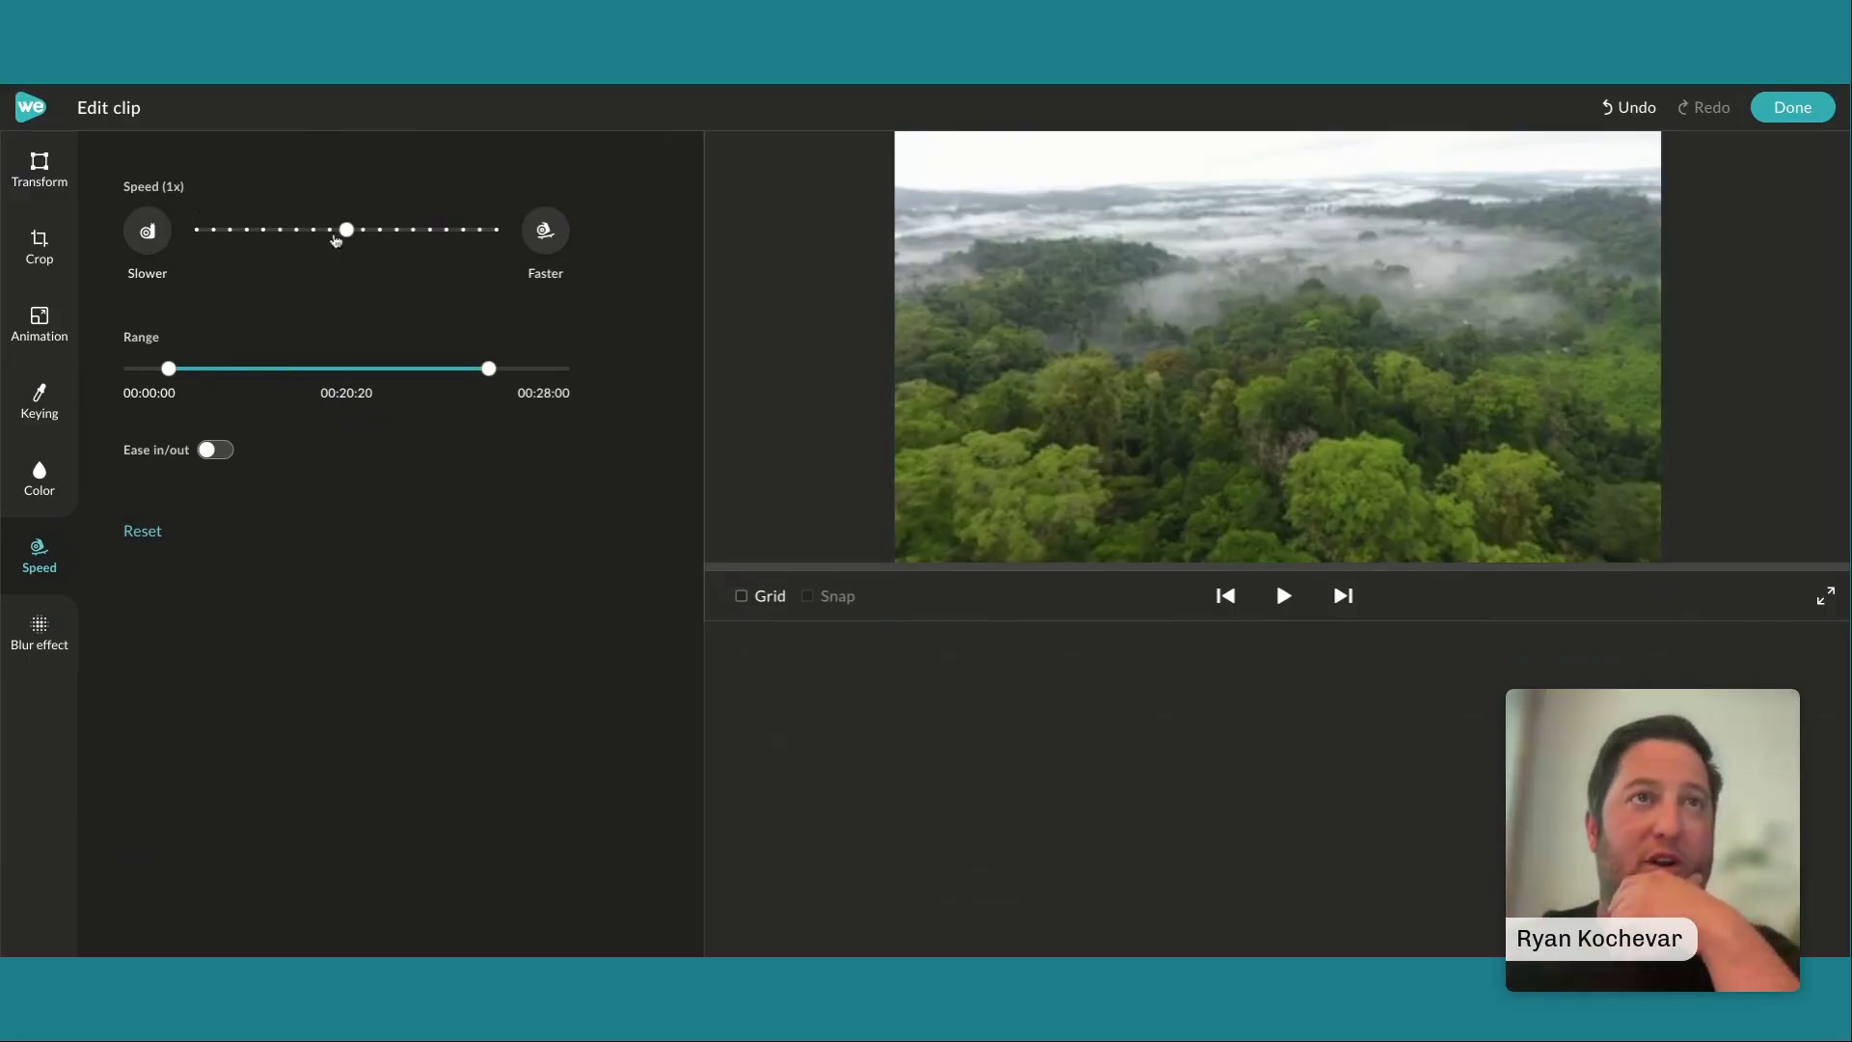
left_click_drag(347, 229, 475, 231)
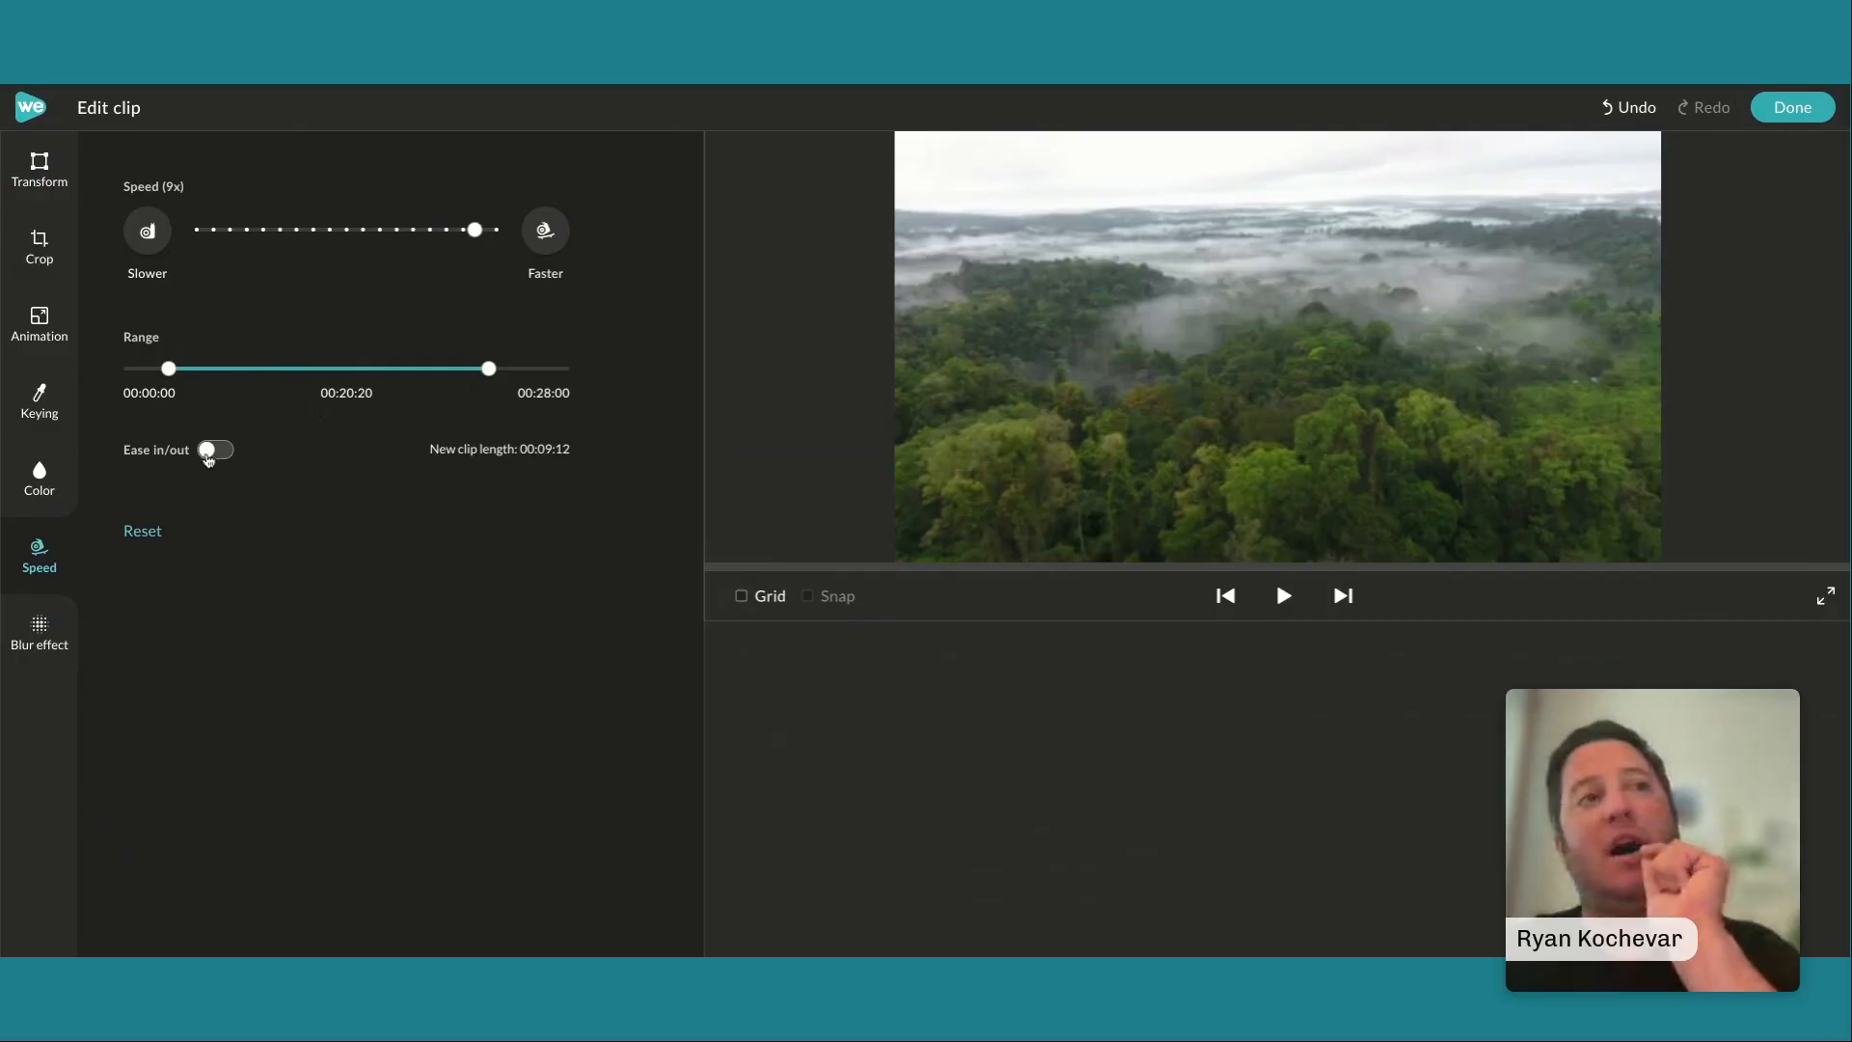
Compare the forest clip's playback with Ease in/out on and off, leave it off, and finish the clip edit
left_click(208, 453)
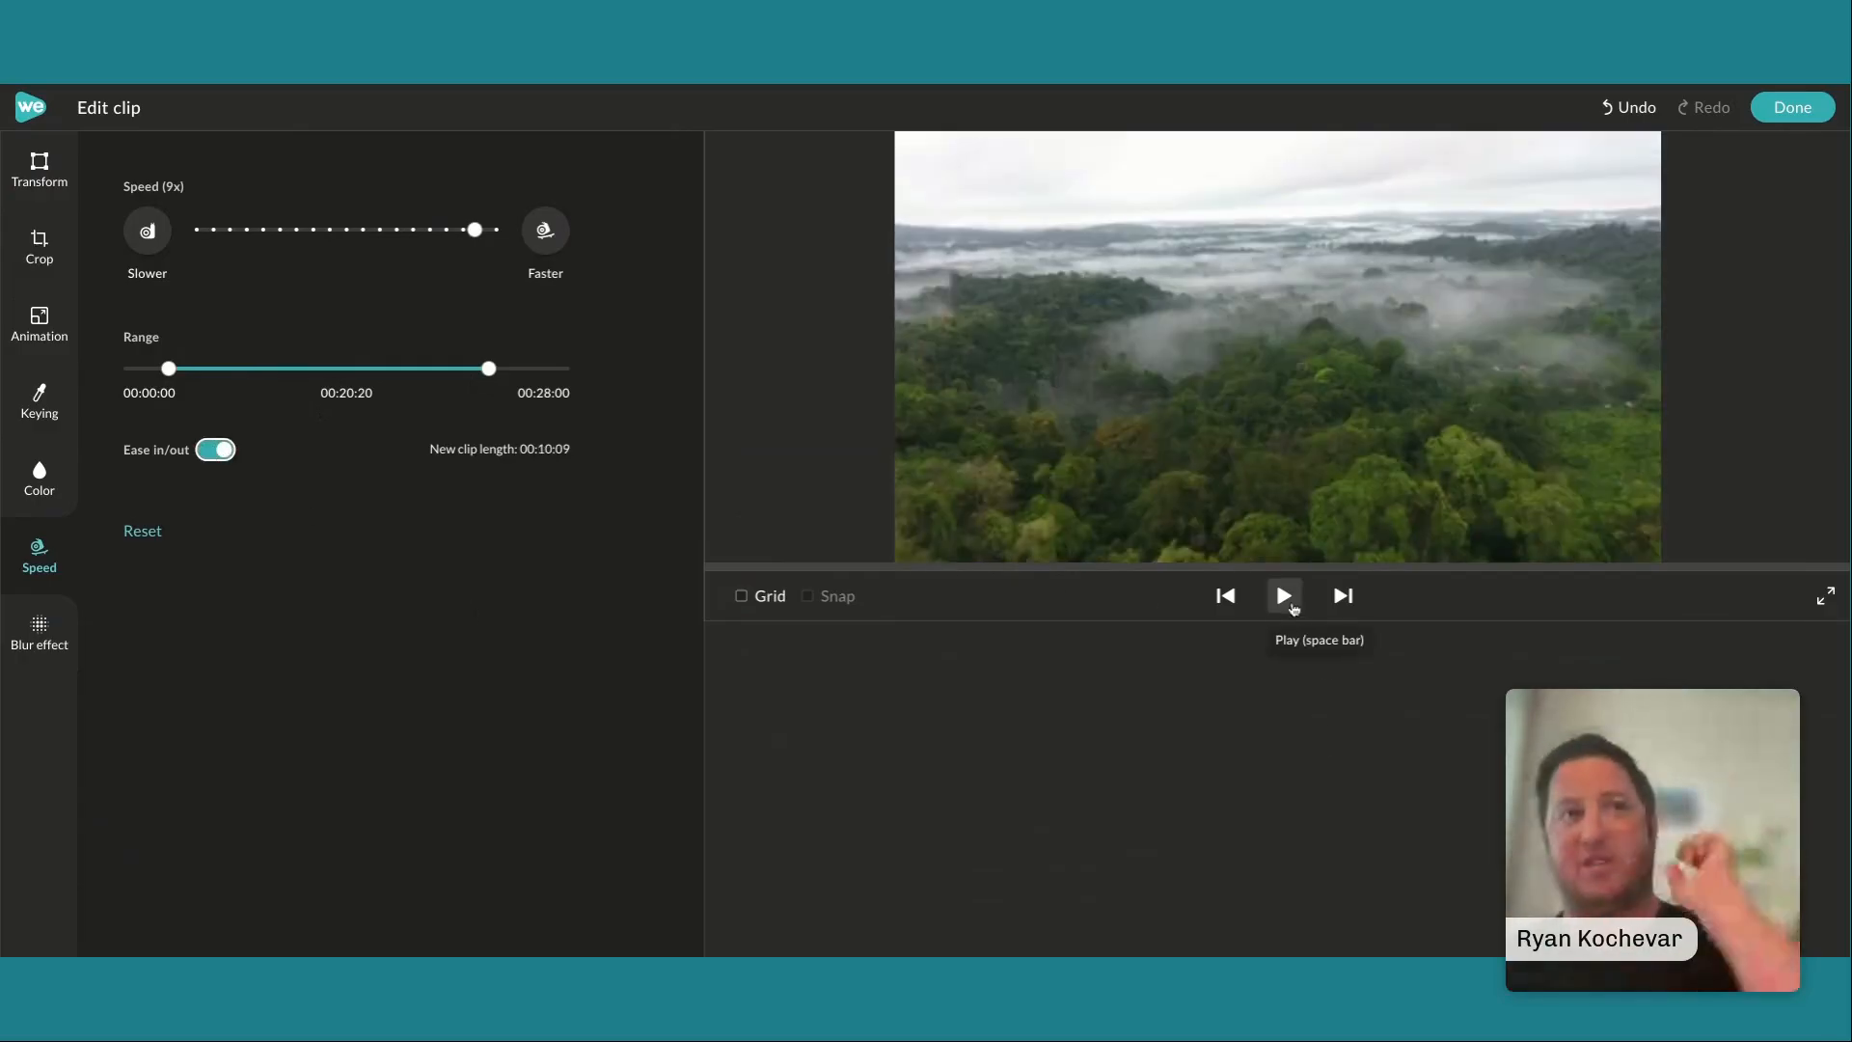
left_click(1292, 608)
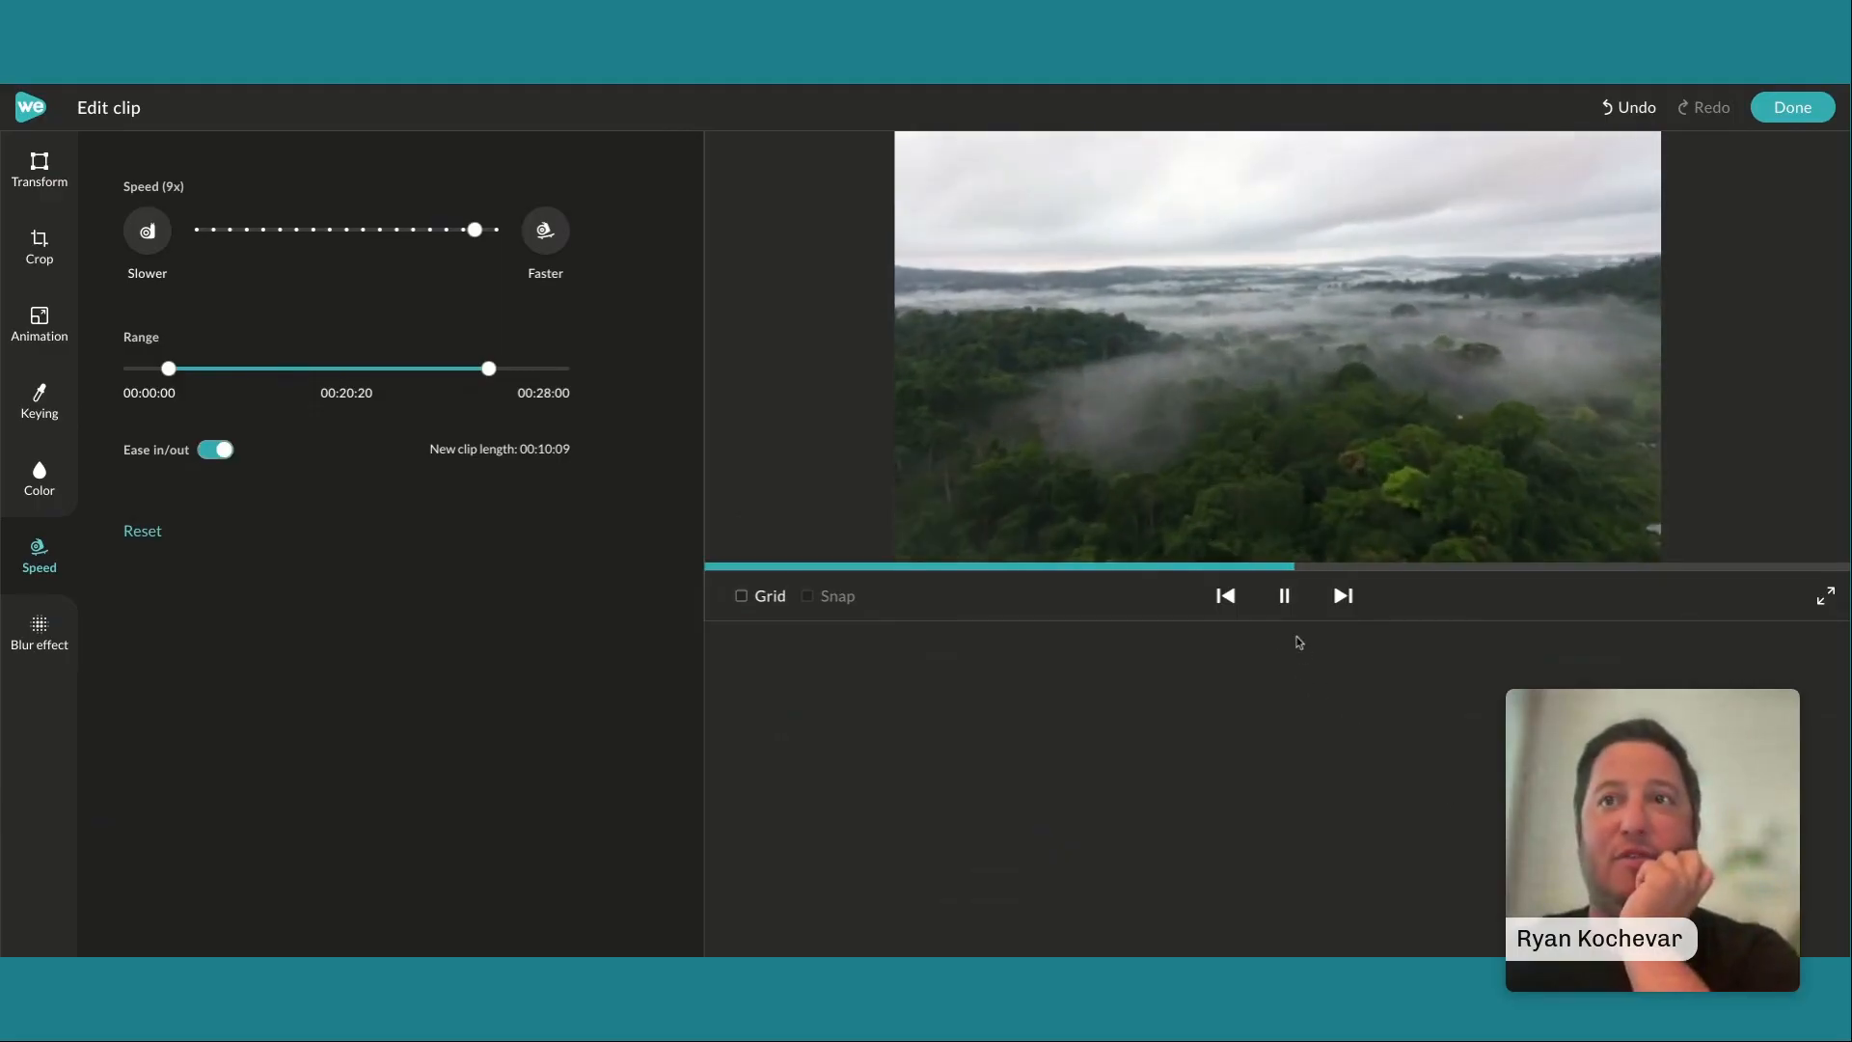
left_click(1284, 593)
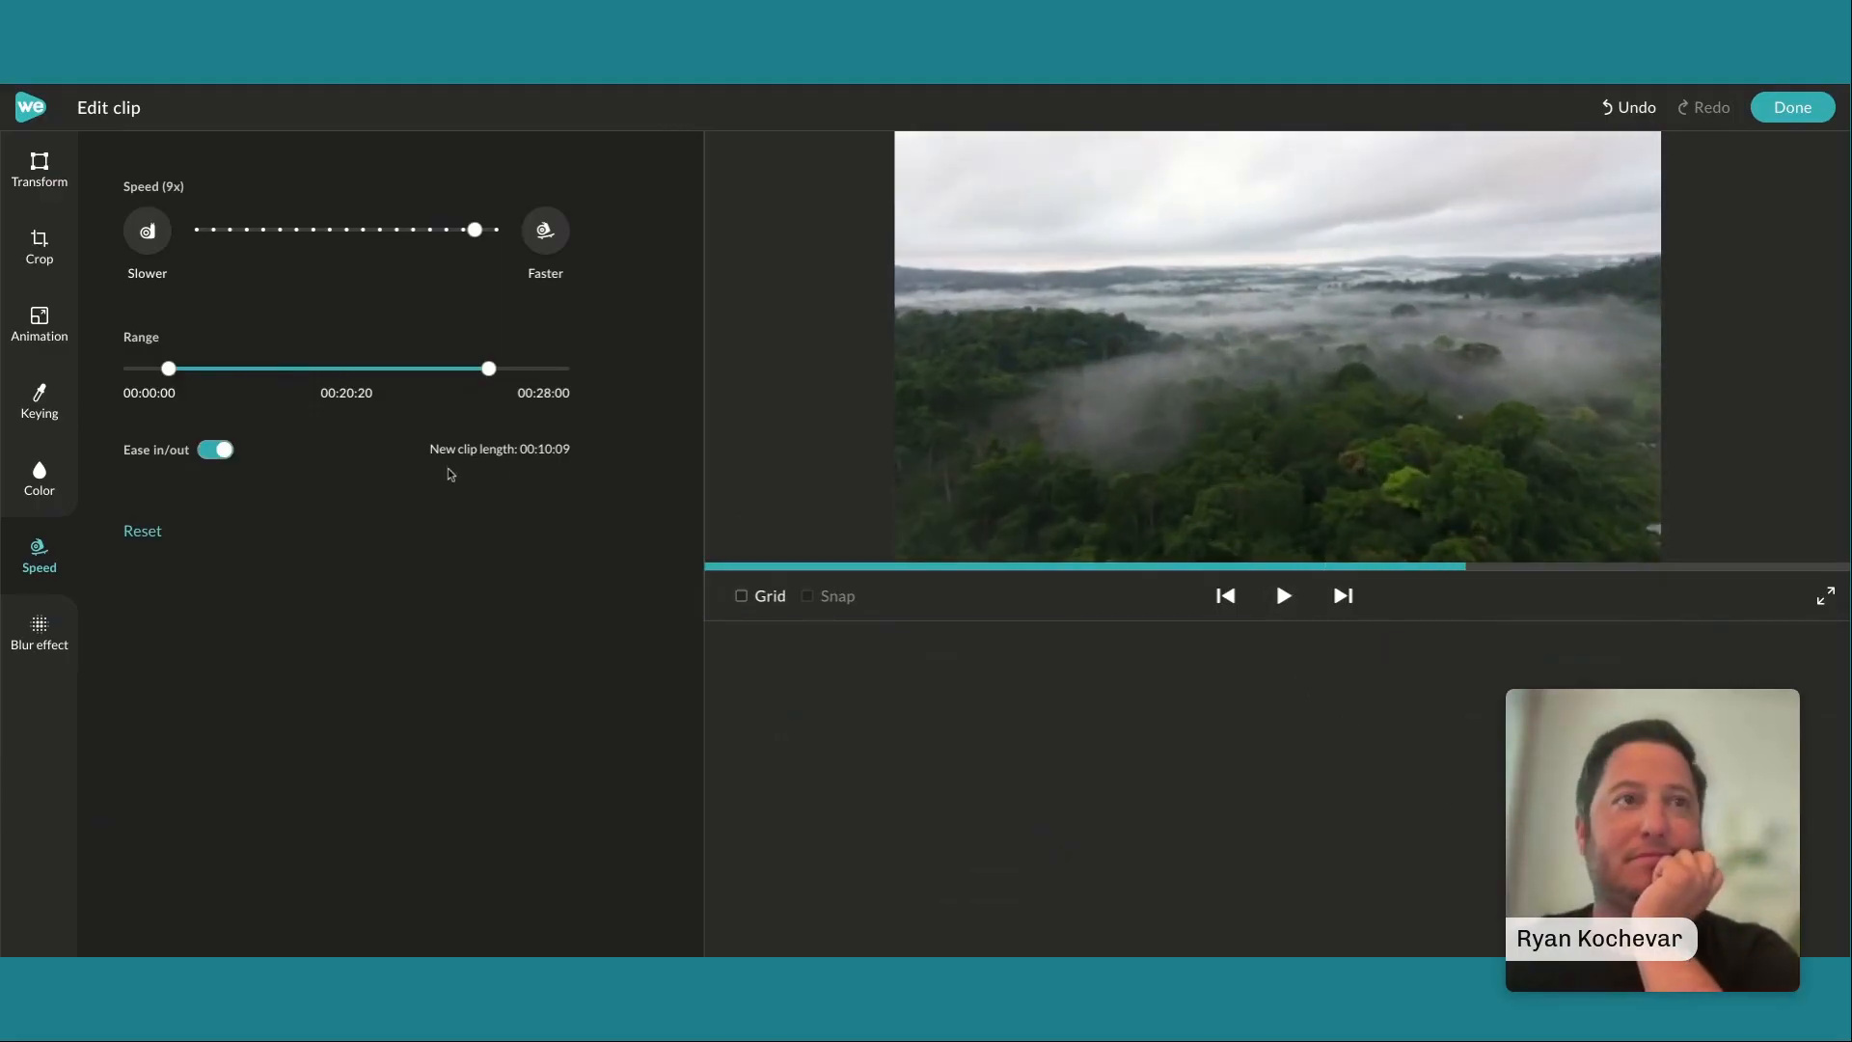
left_click(234, 455)
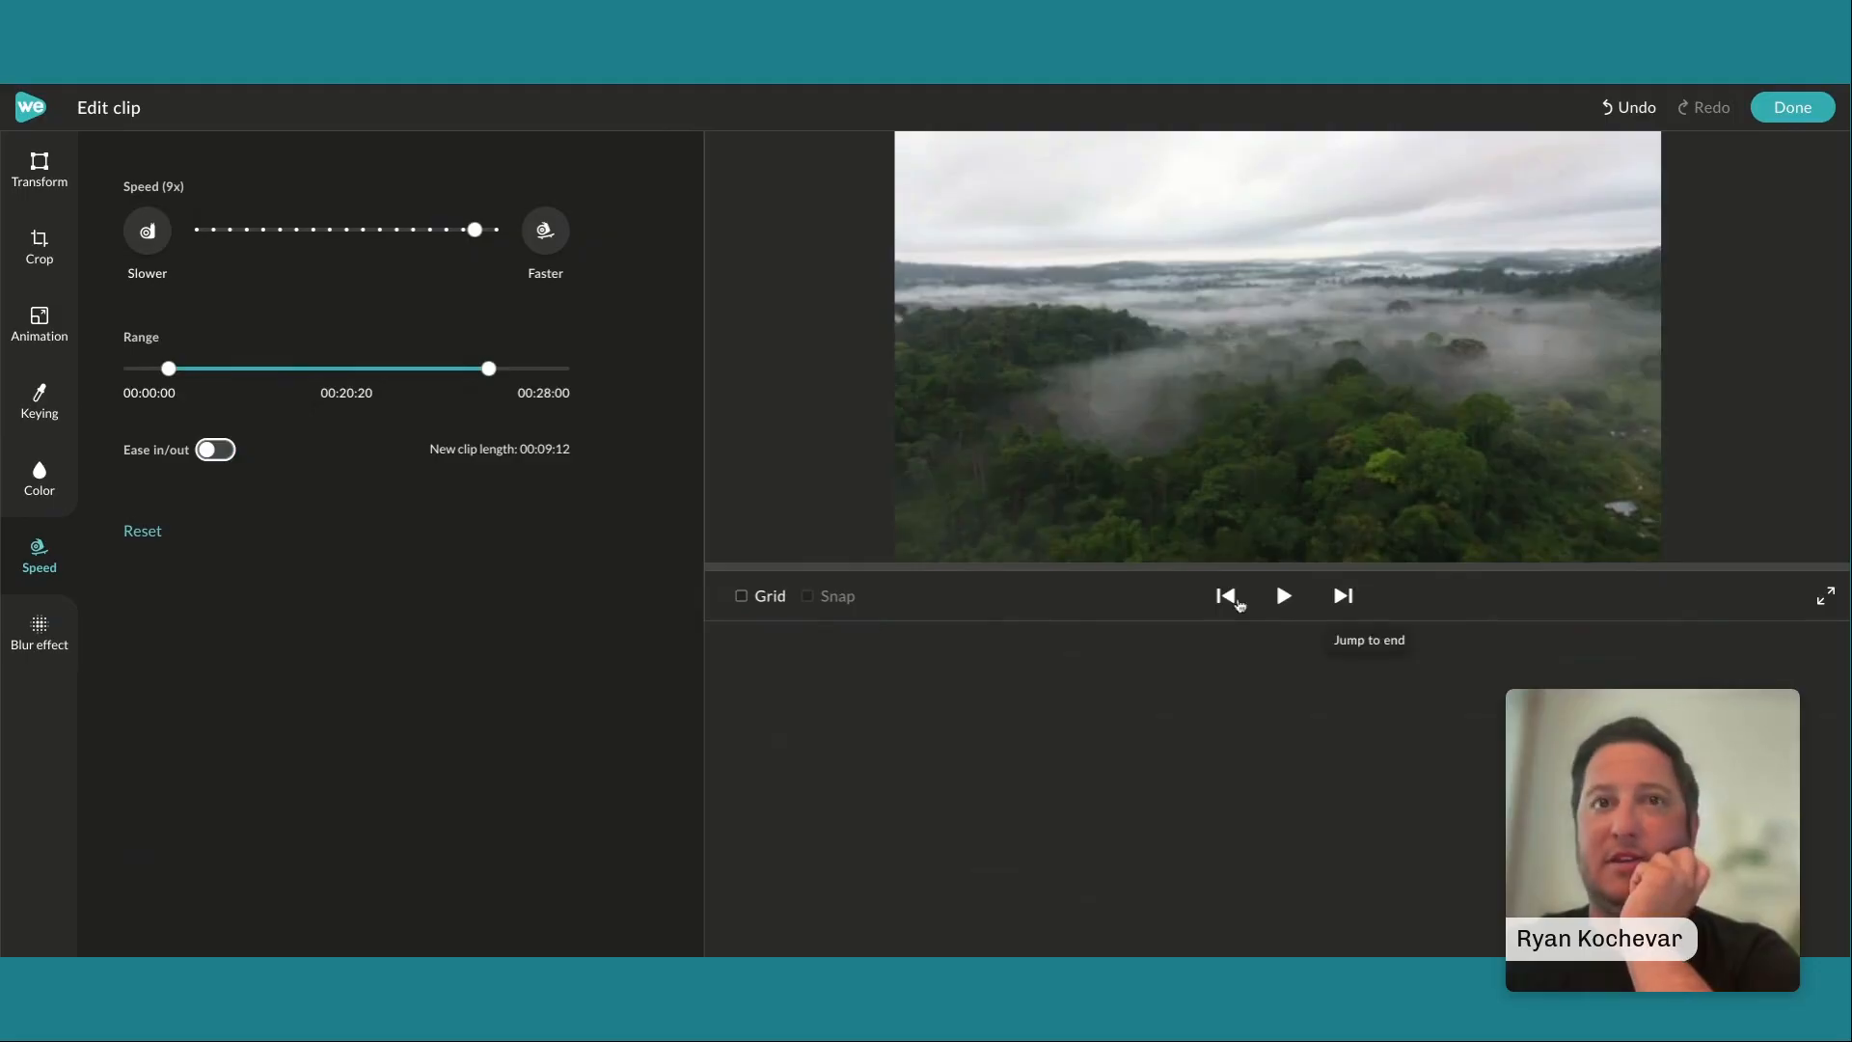
left_click(1284, 597)
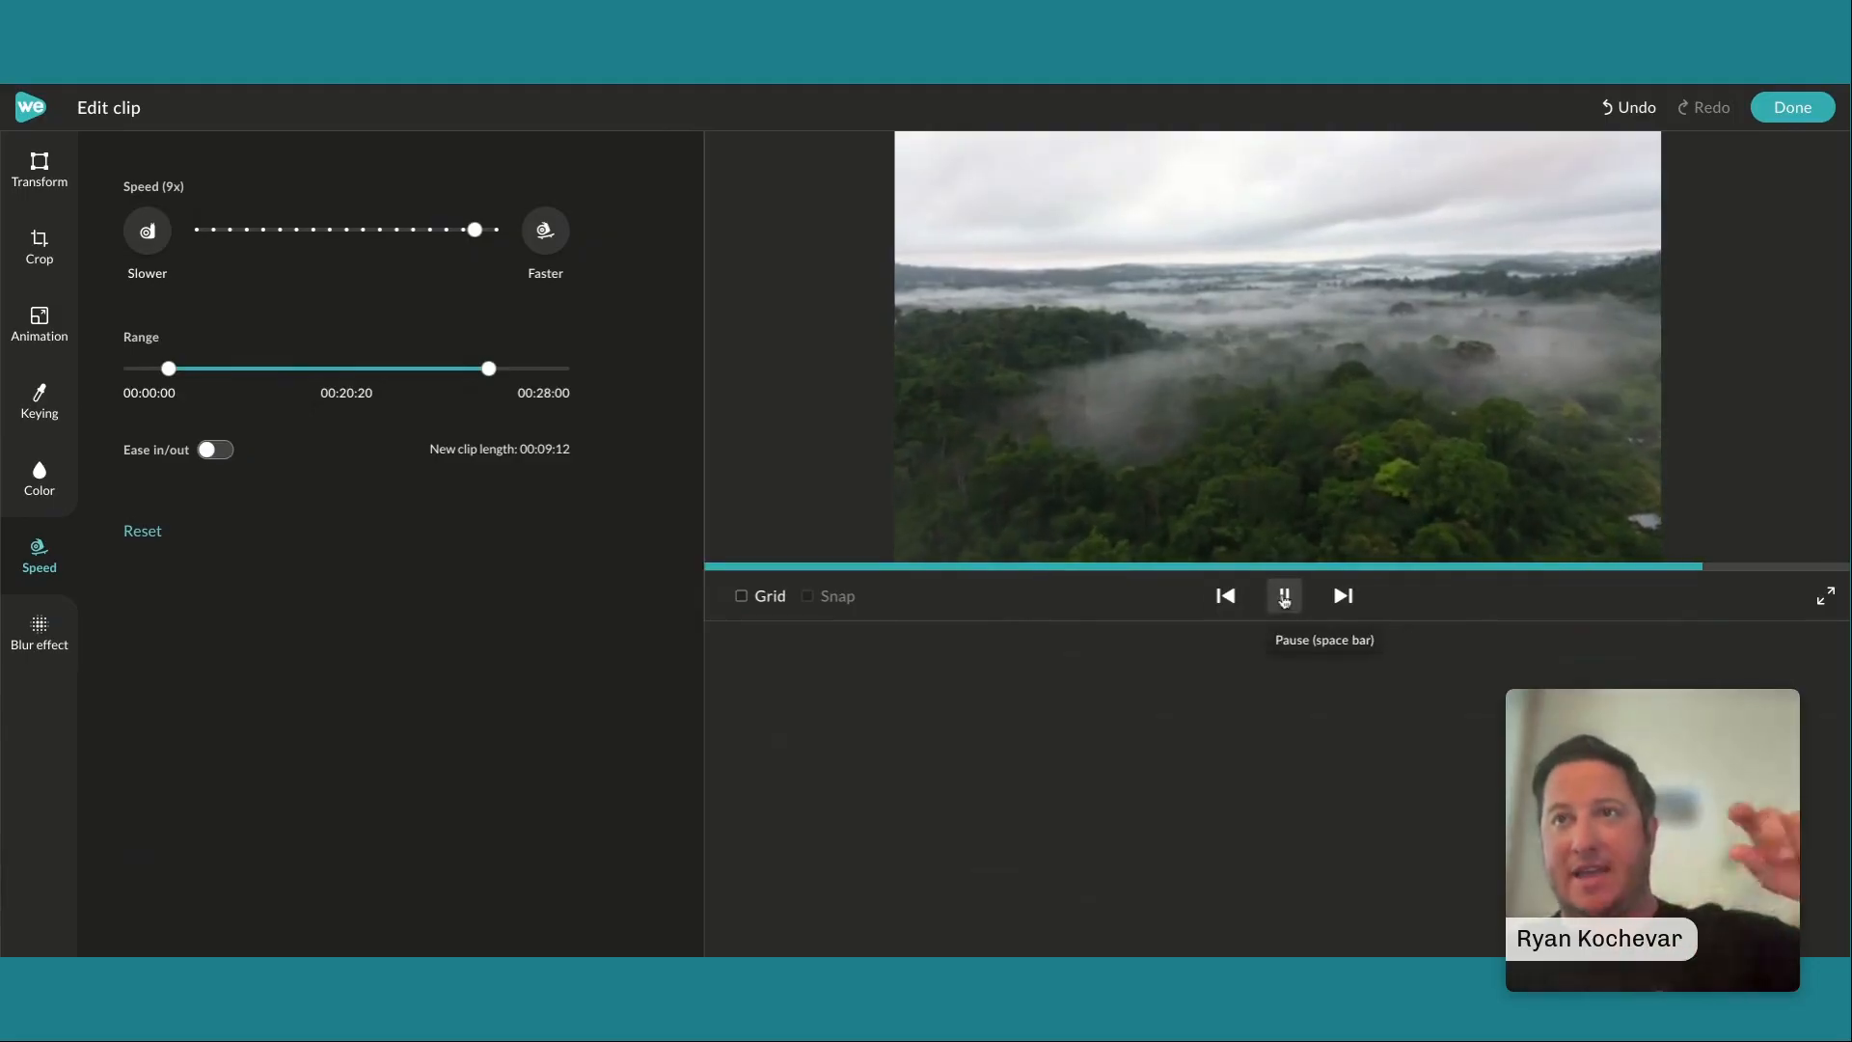
left_click(1284, 599)
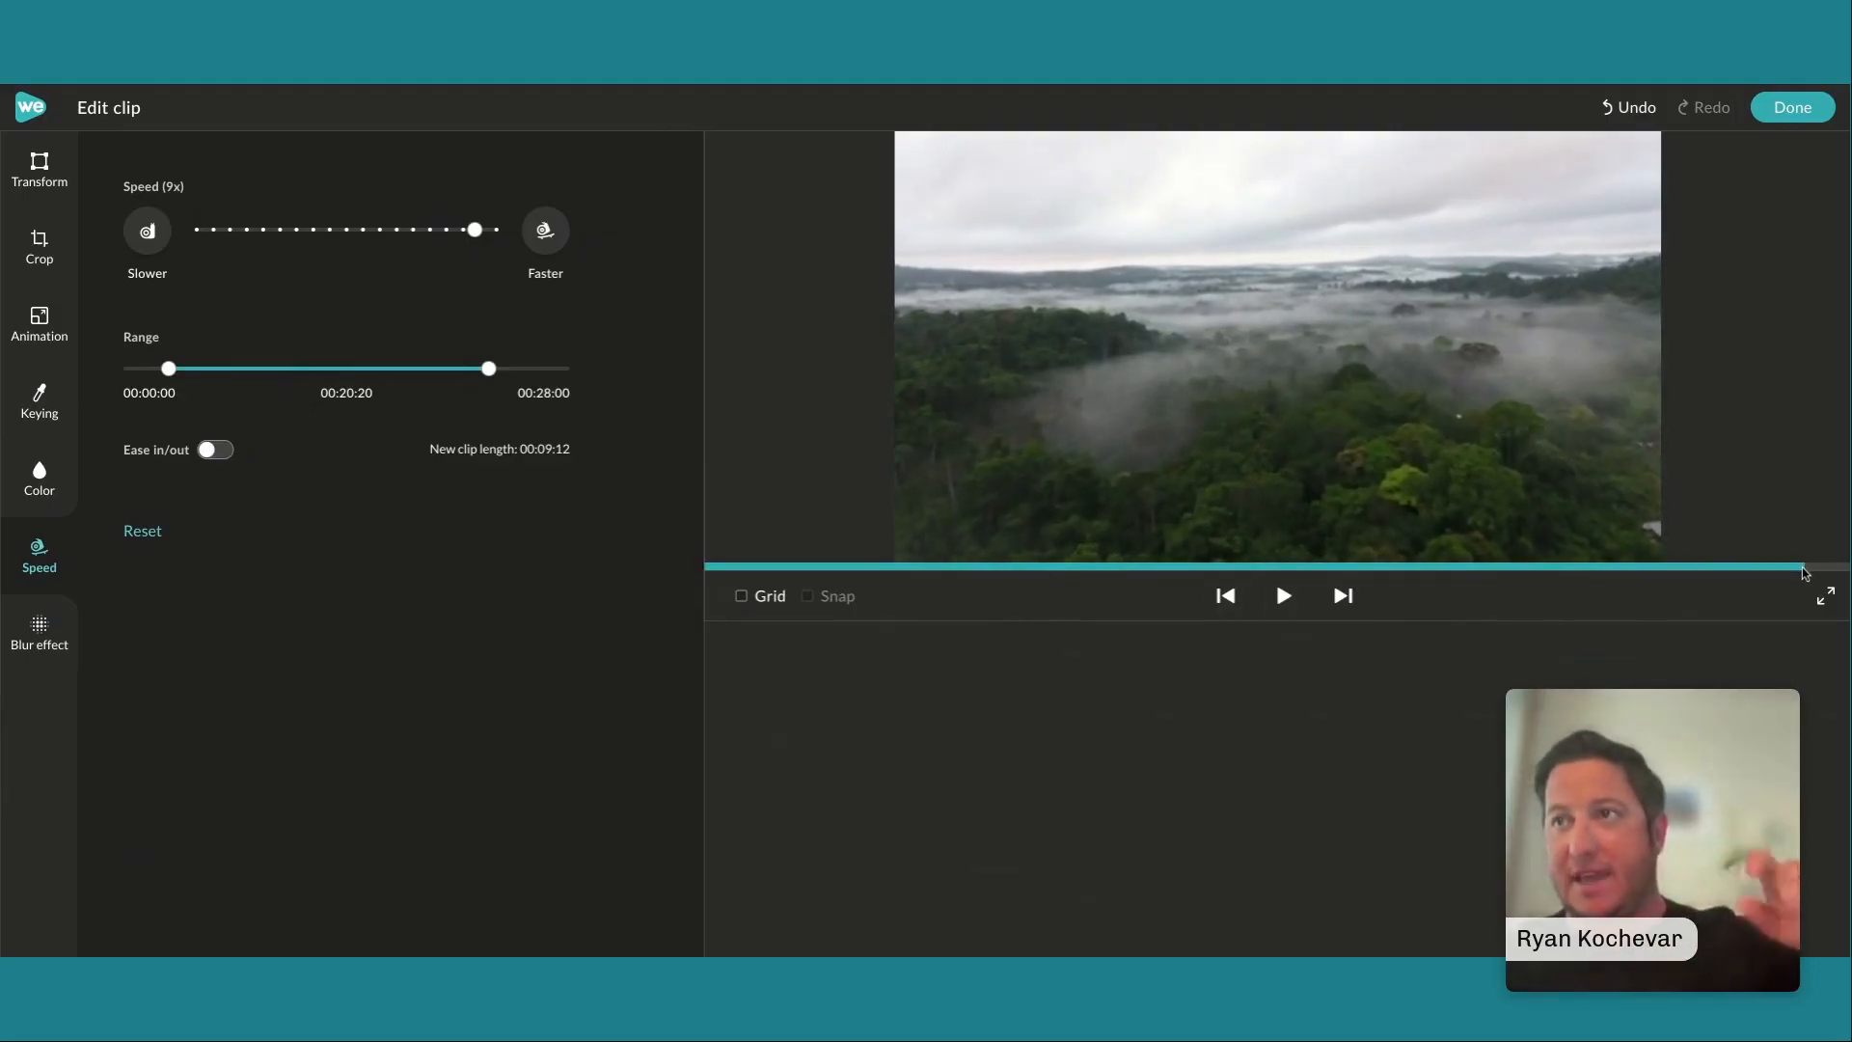
left_click(1795, 108)
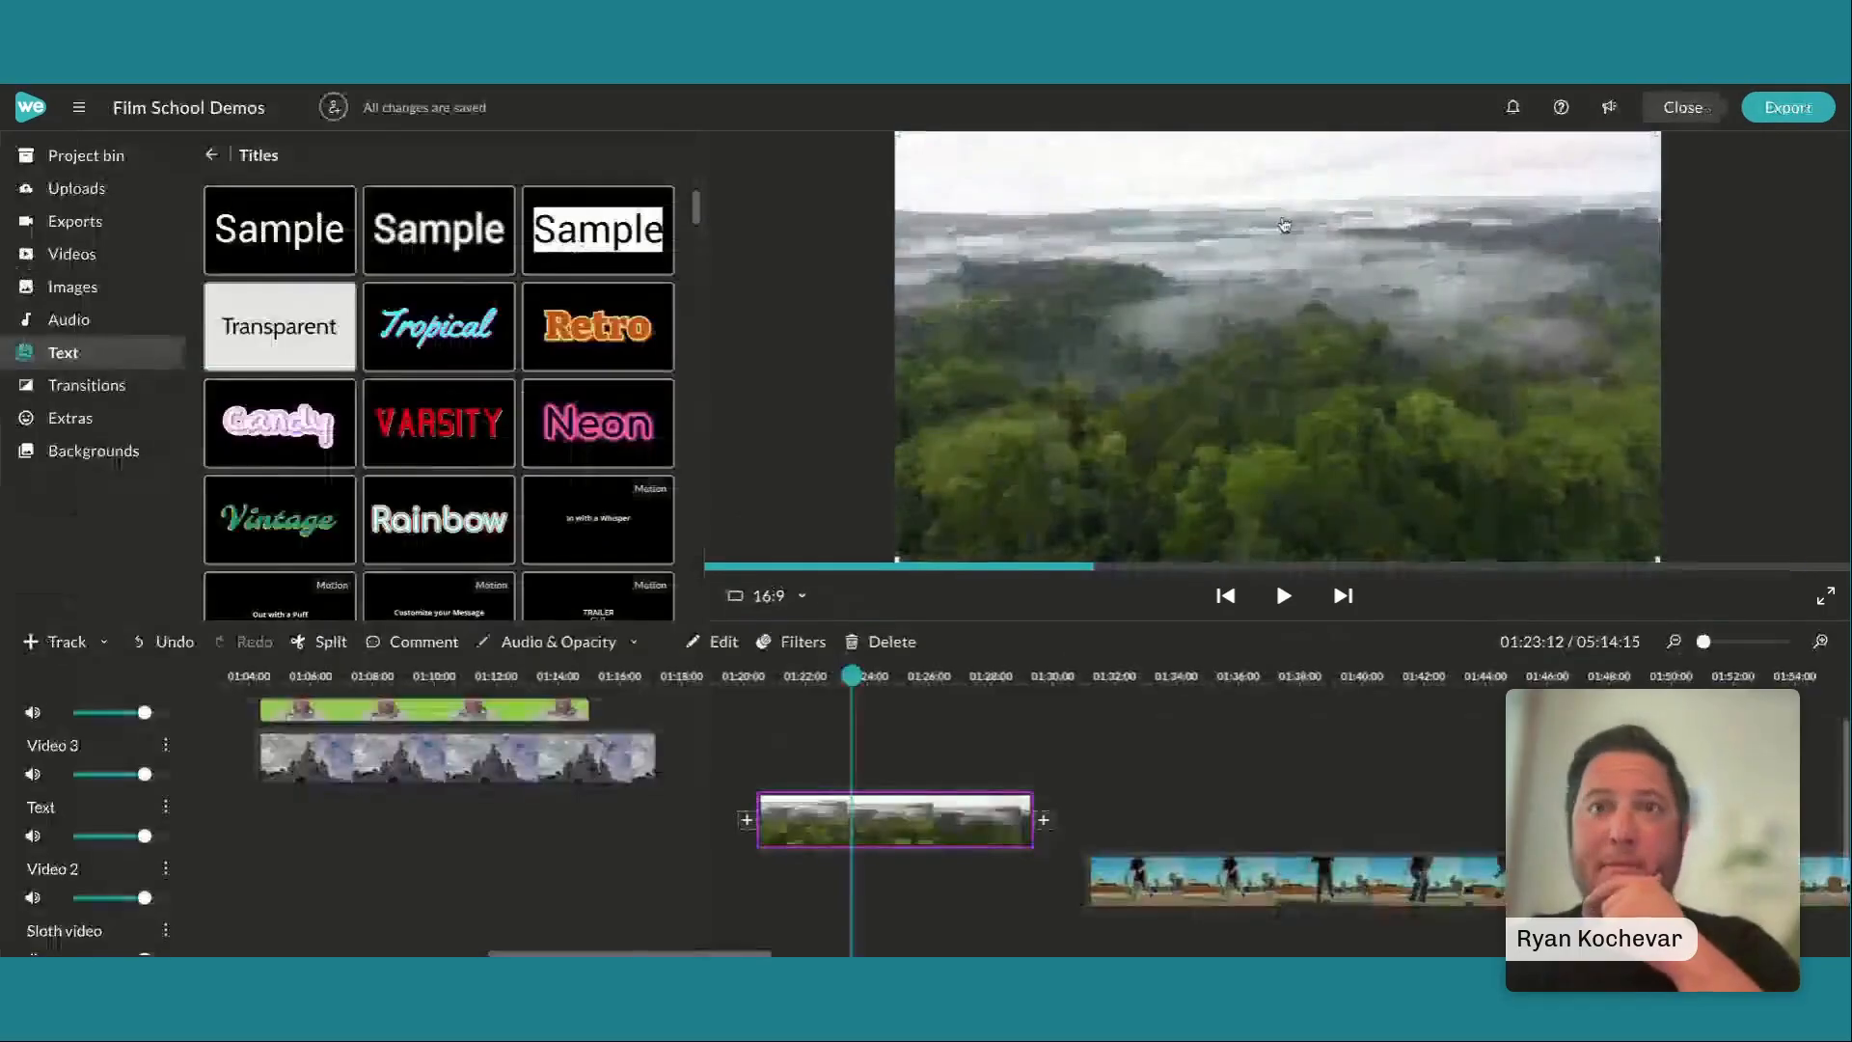
Play more of the aerial forest clip, and play the skateboarding clip on the Video 2 track from just before its start
left_click(1276, 577)
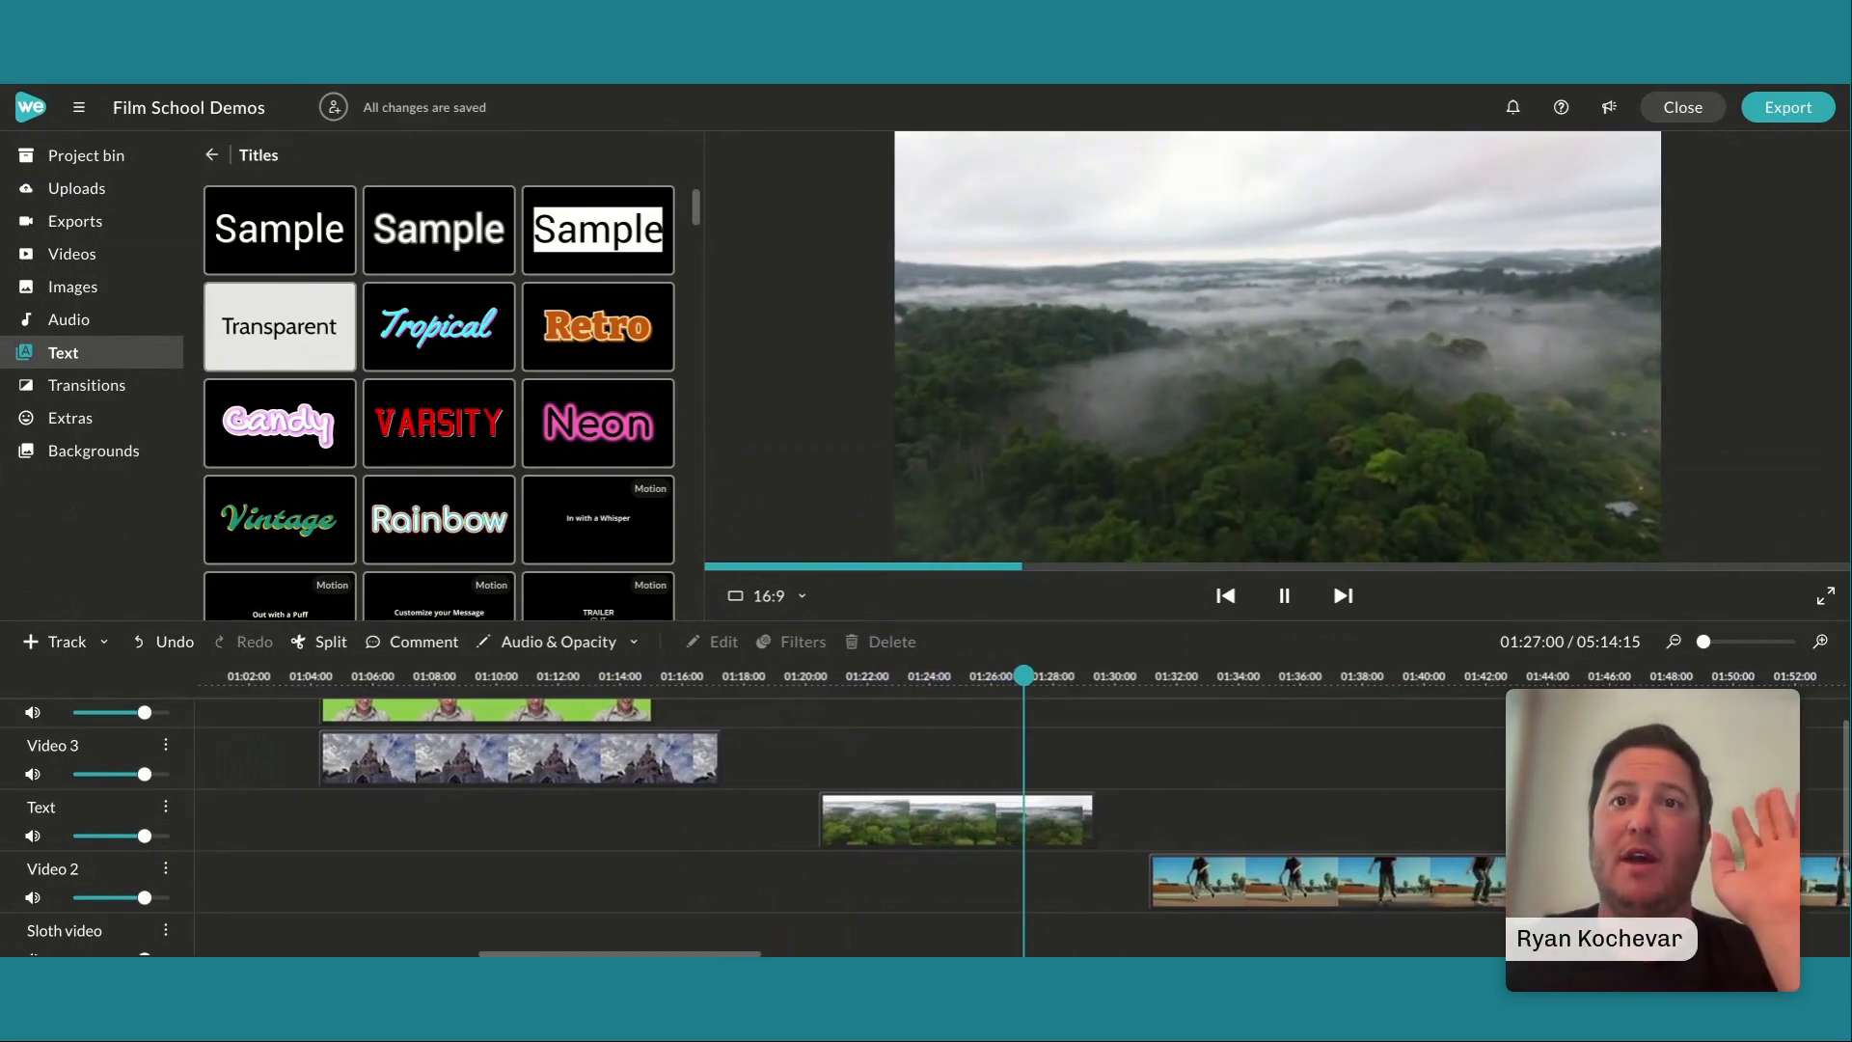
key("space")
left_click_drag(1025, 676, 1133, 678)
scroll(1275, 762, "right", 5)
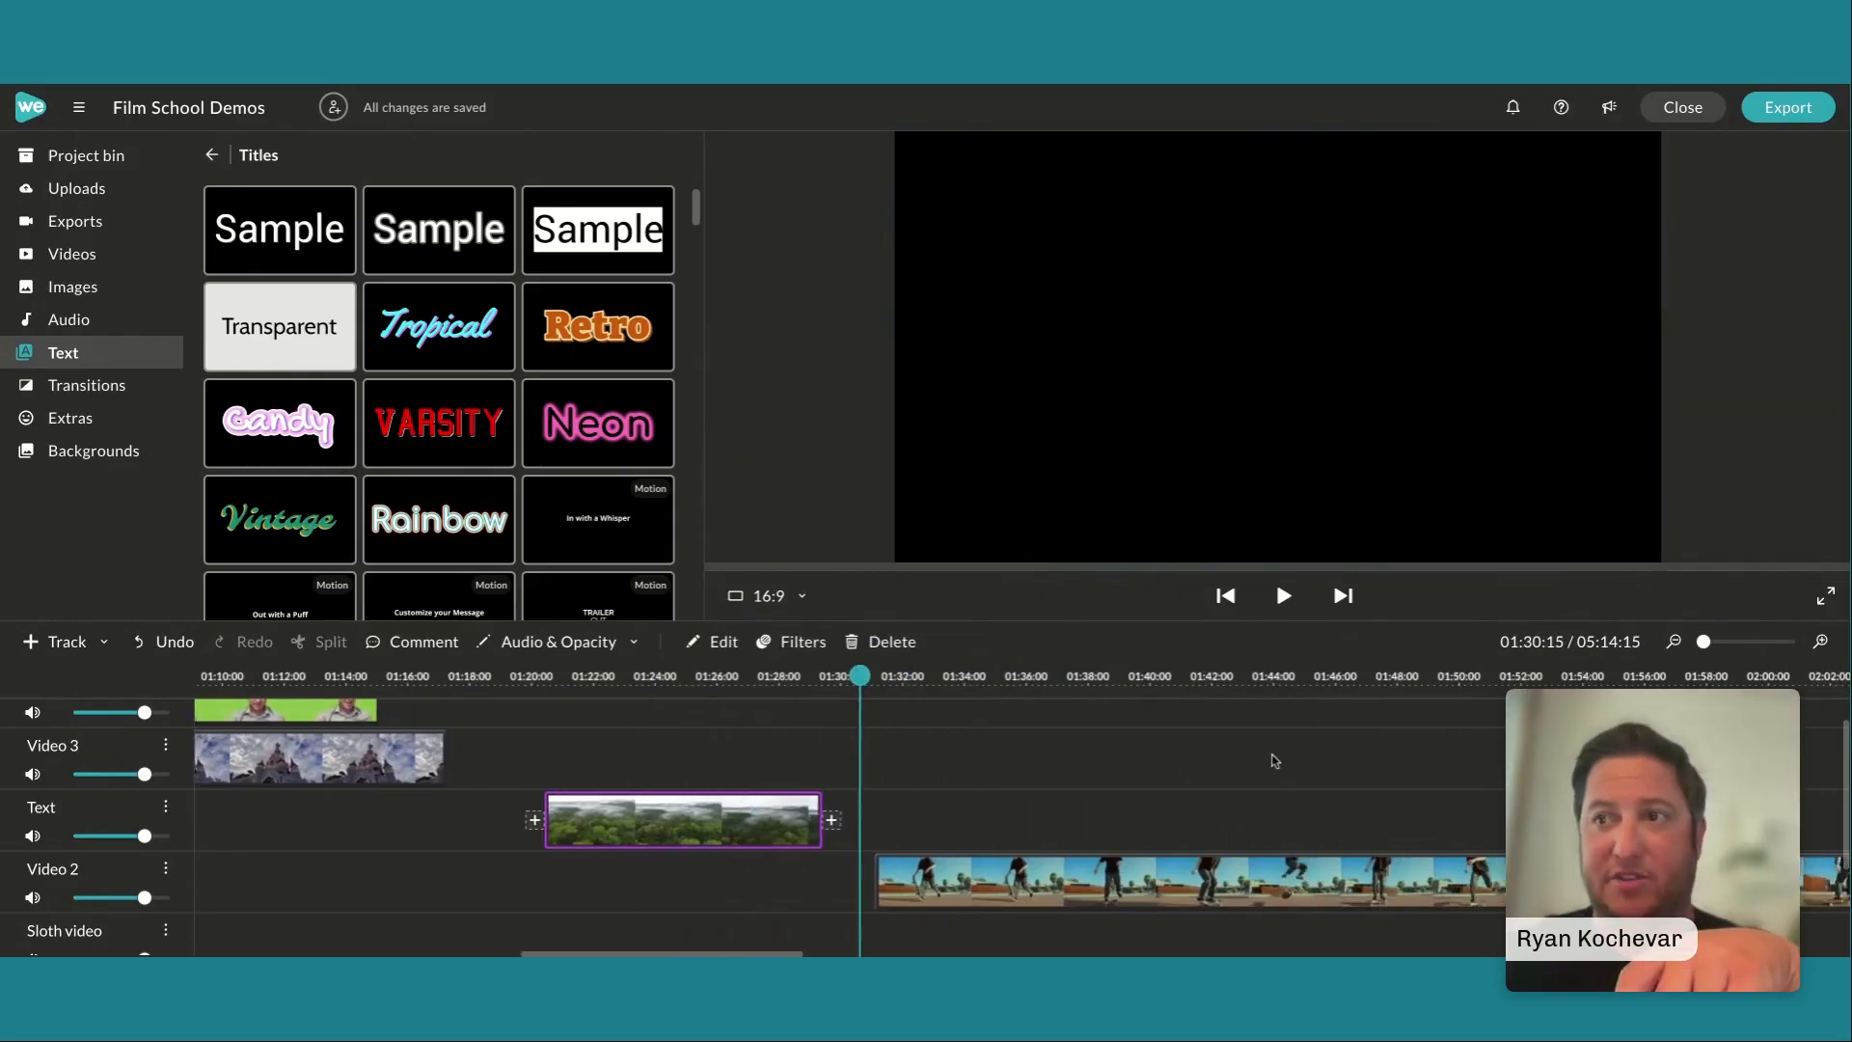
left_click_drag(716, 679, 735, 678)
left_click(1280, 588)
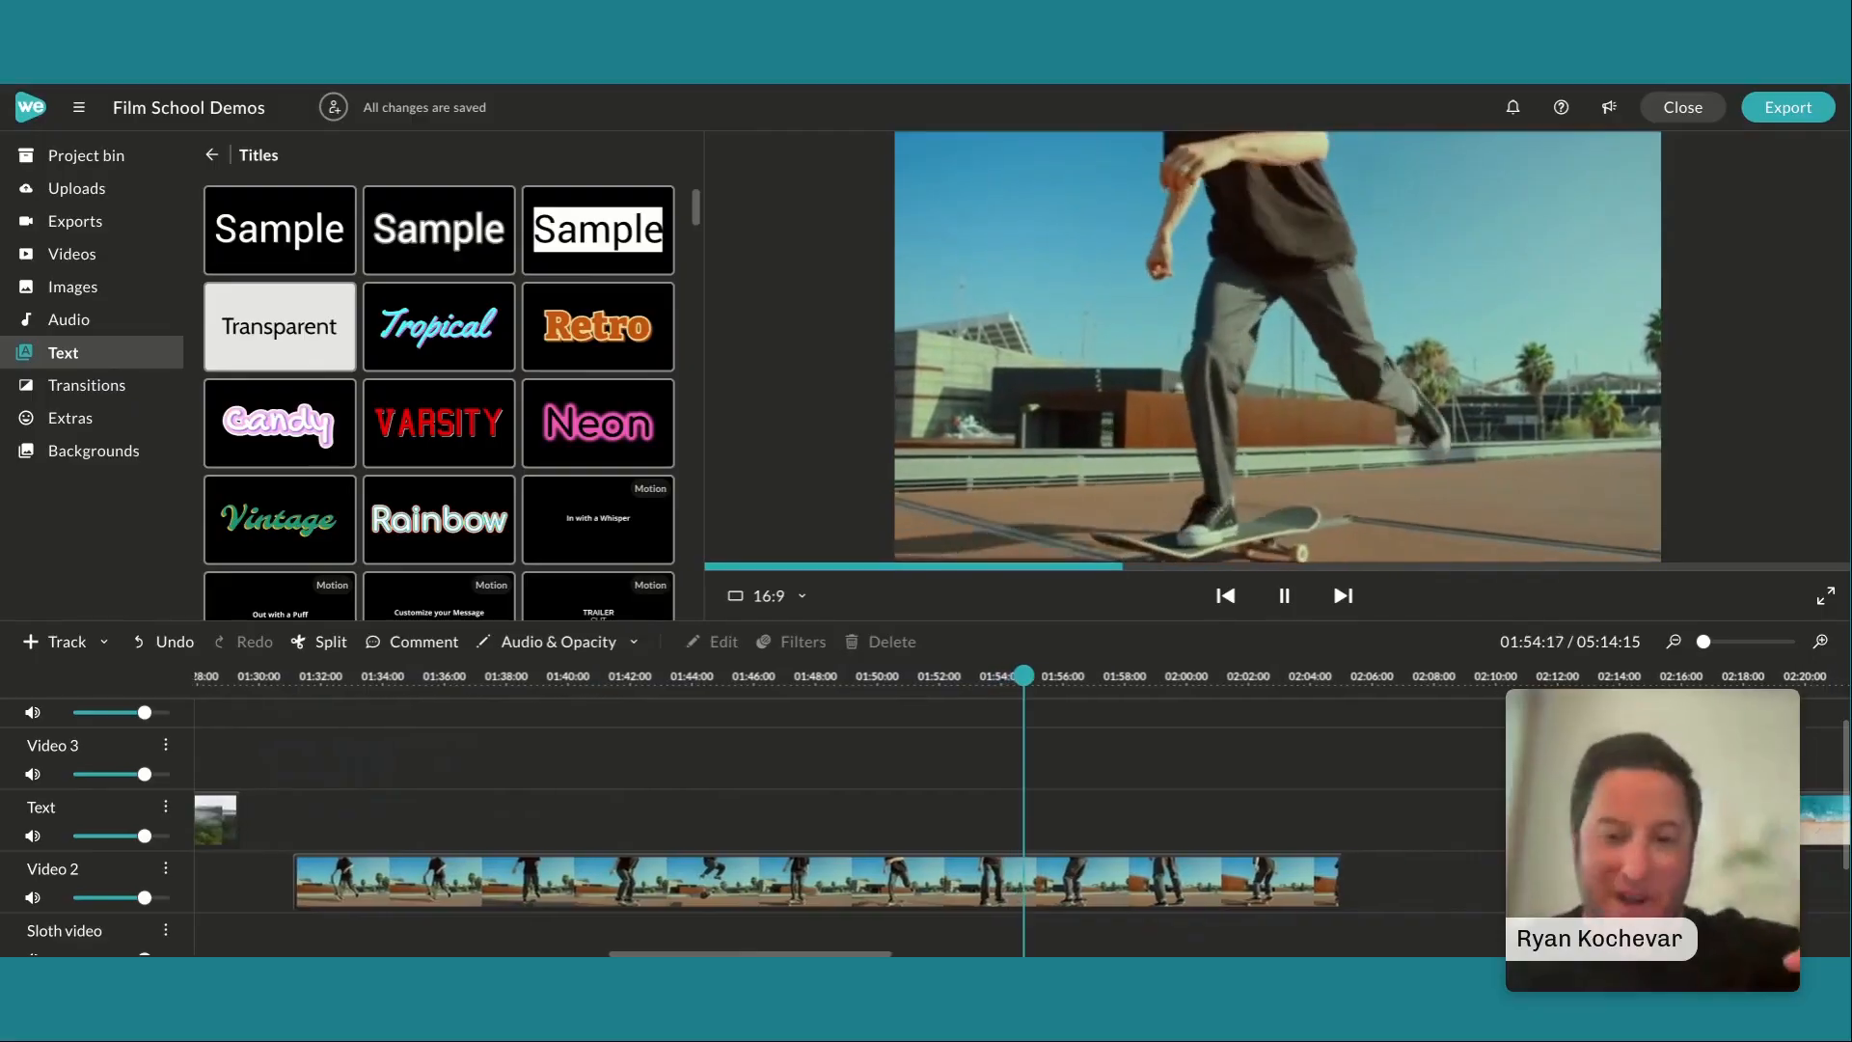
key("space")
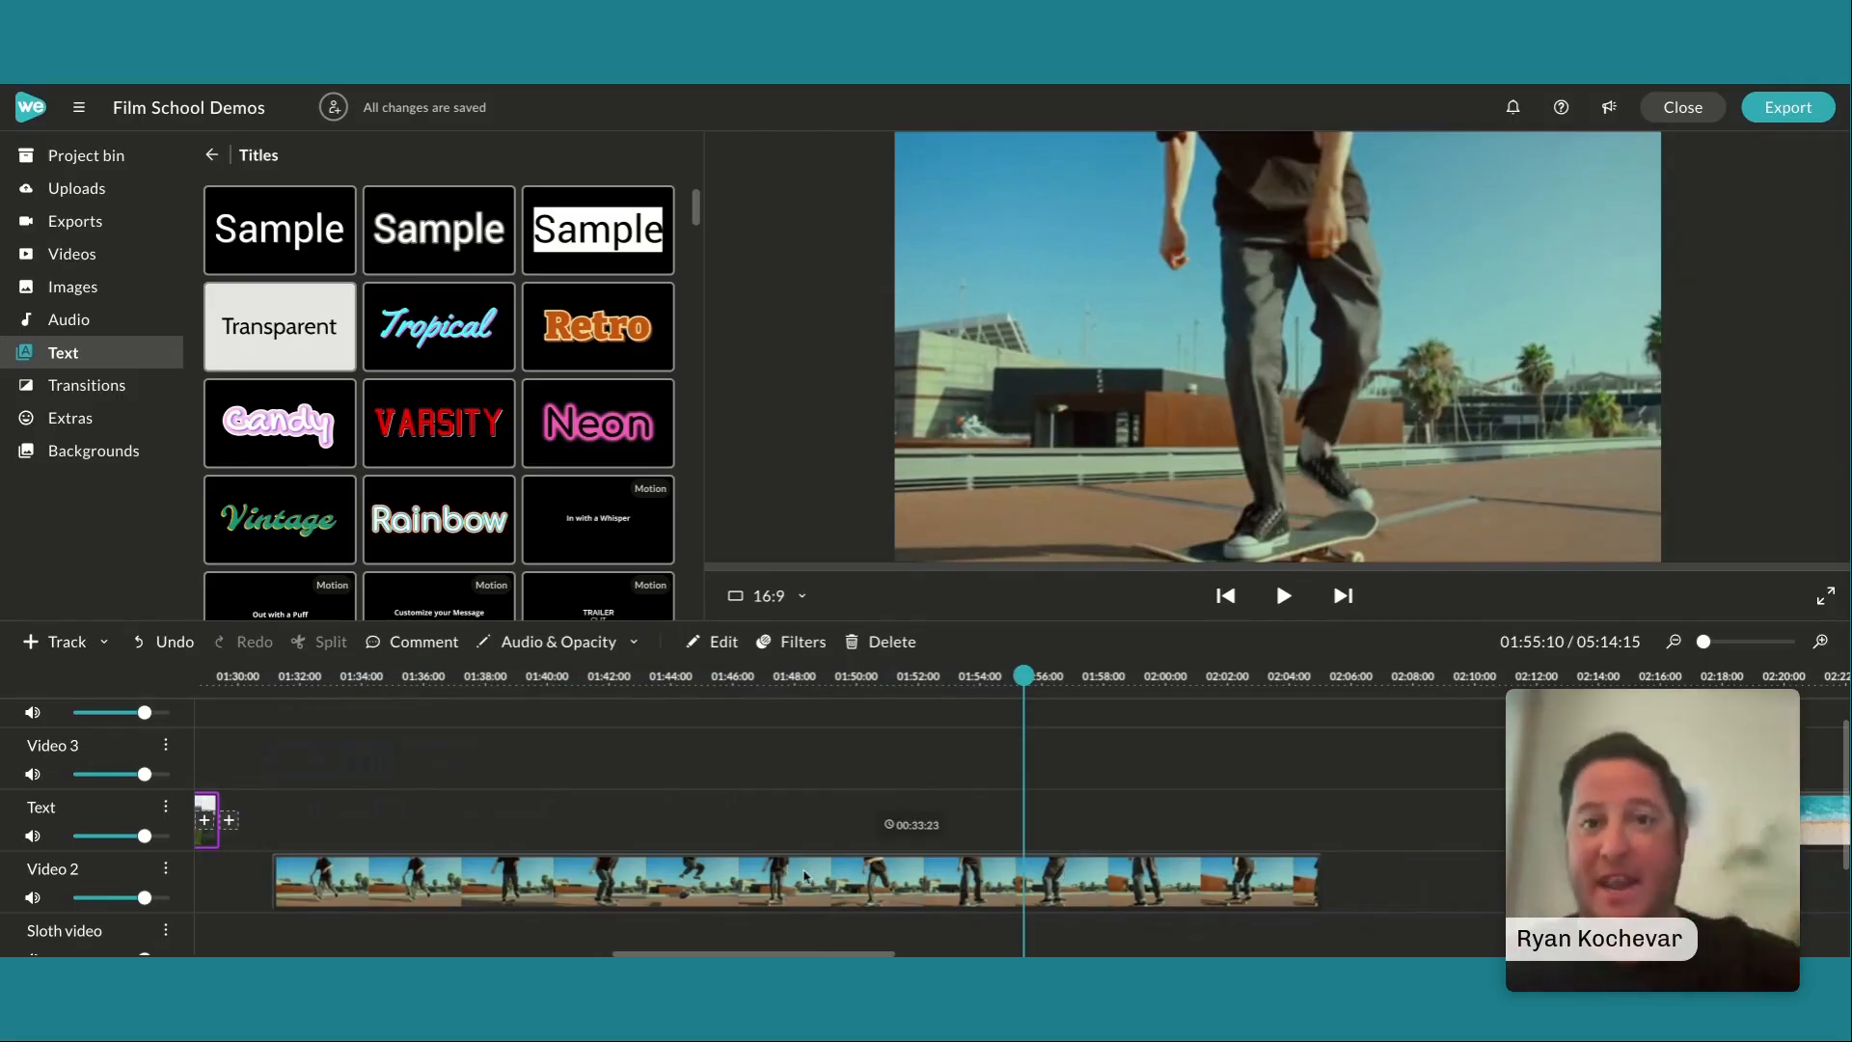
Open the skateboarding clip for editing, review its speed and range settings, and finish the clip edit without changes
double_click(806, 879)
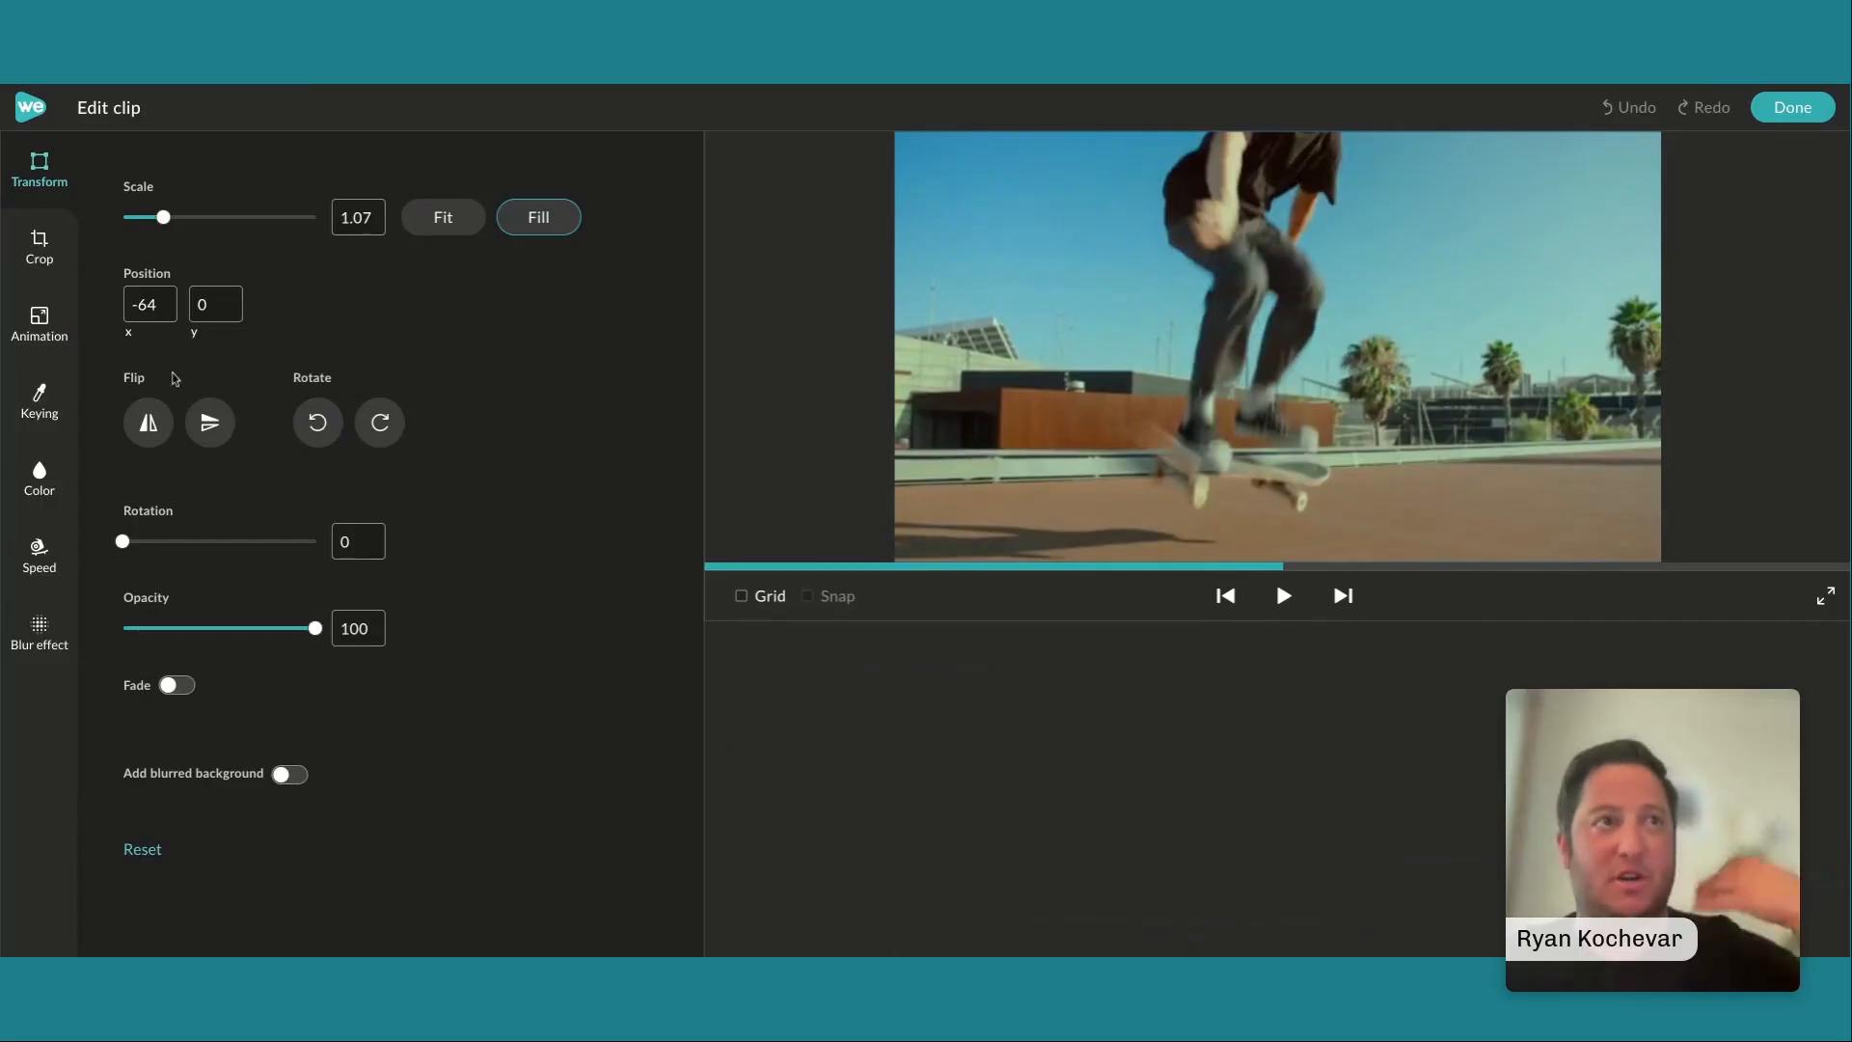
left_click(34, 557)
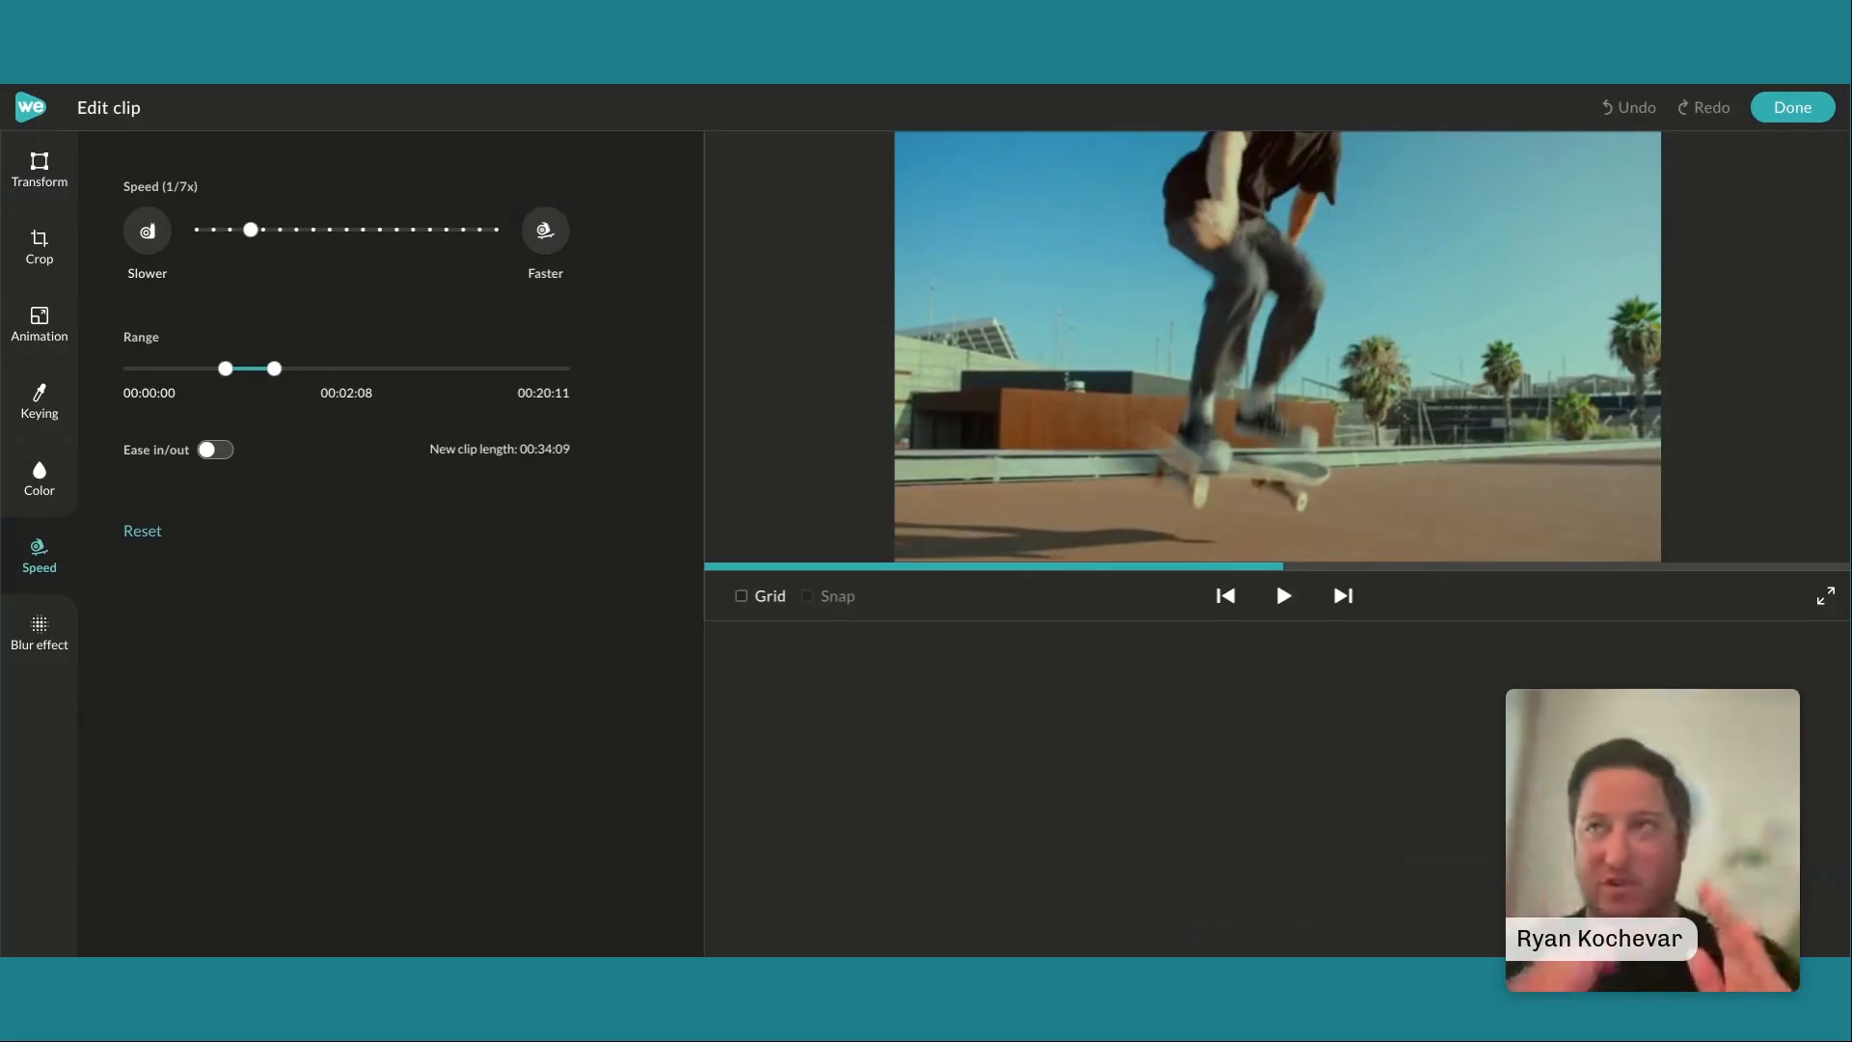
left_click(1792, 107)
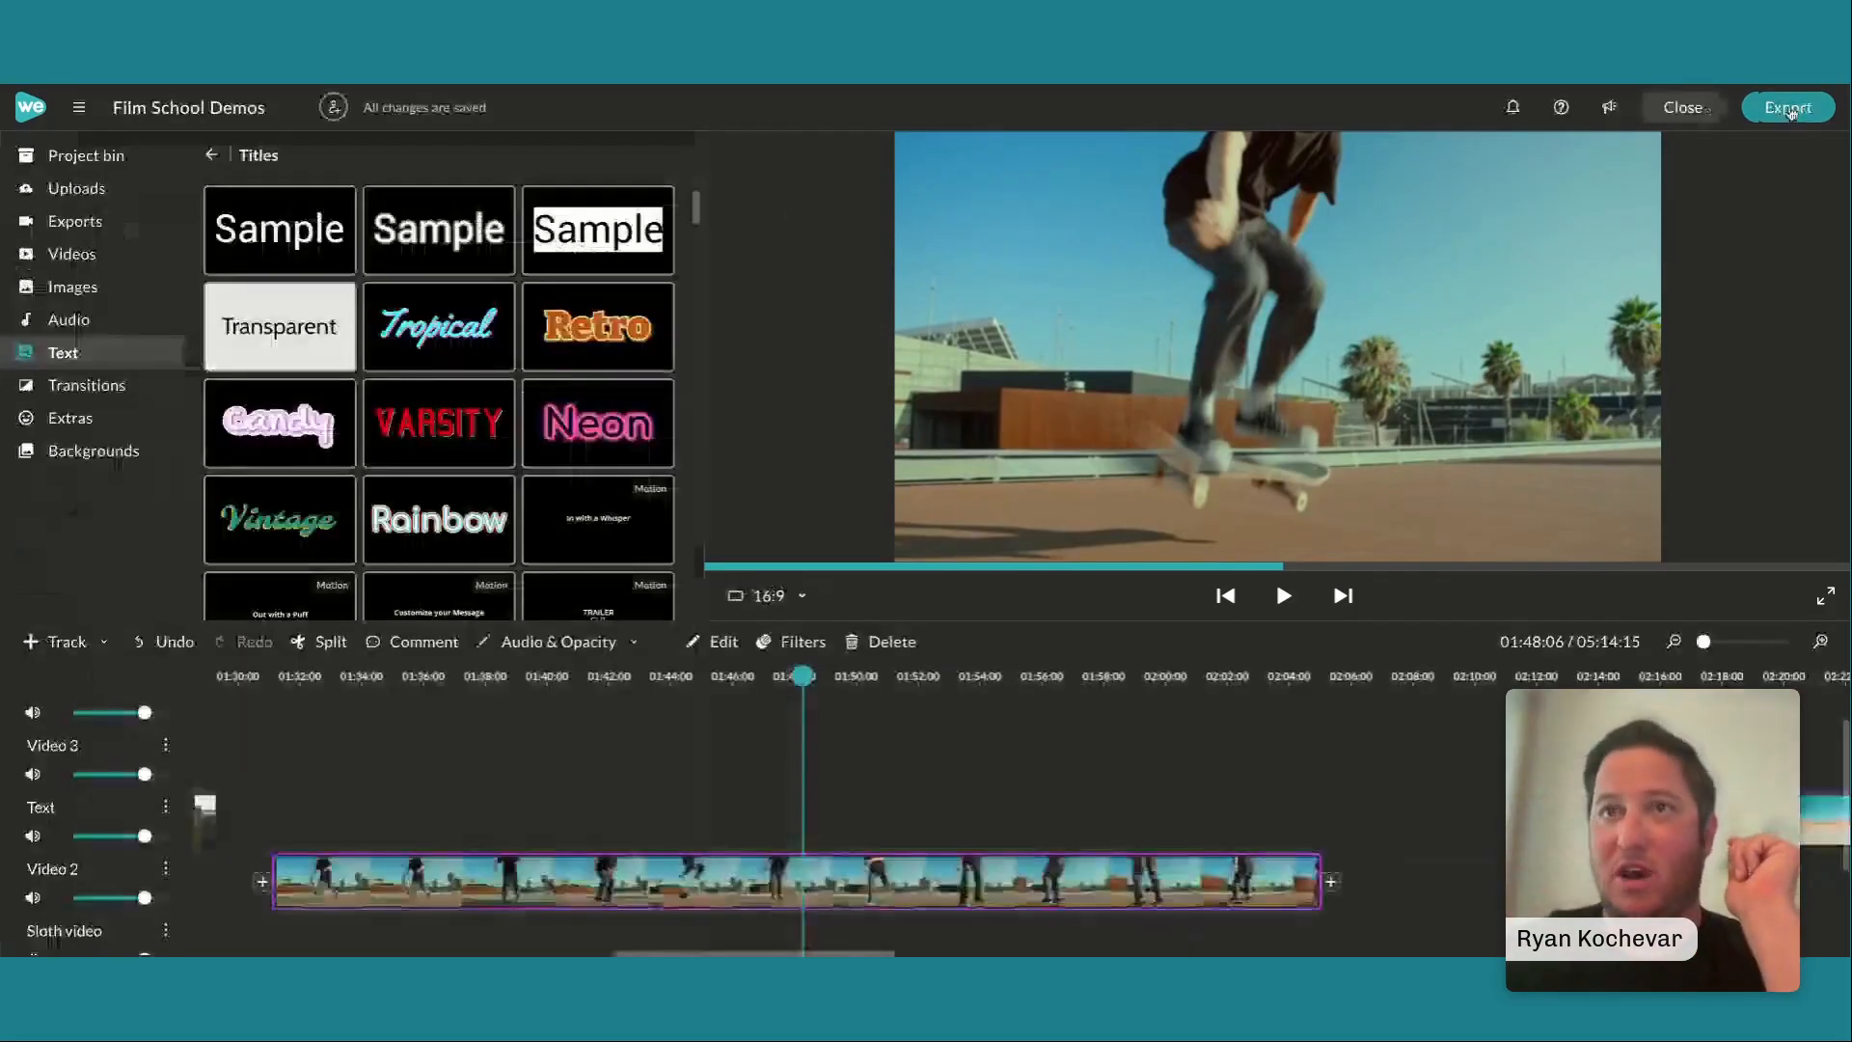
Examine the clips further along the timeline, from the beach clip to the forest footage and bird-song audio after 03:18
scroll(1347, 795, "right", 3)
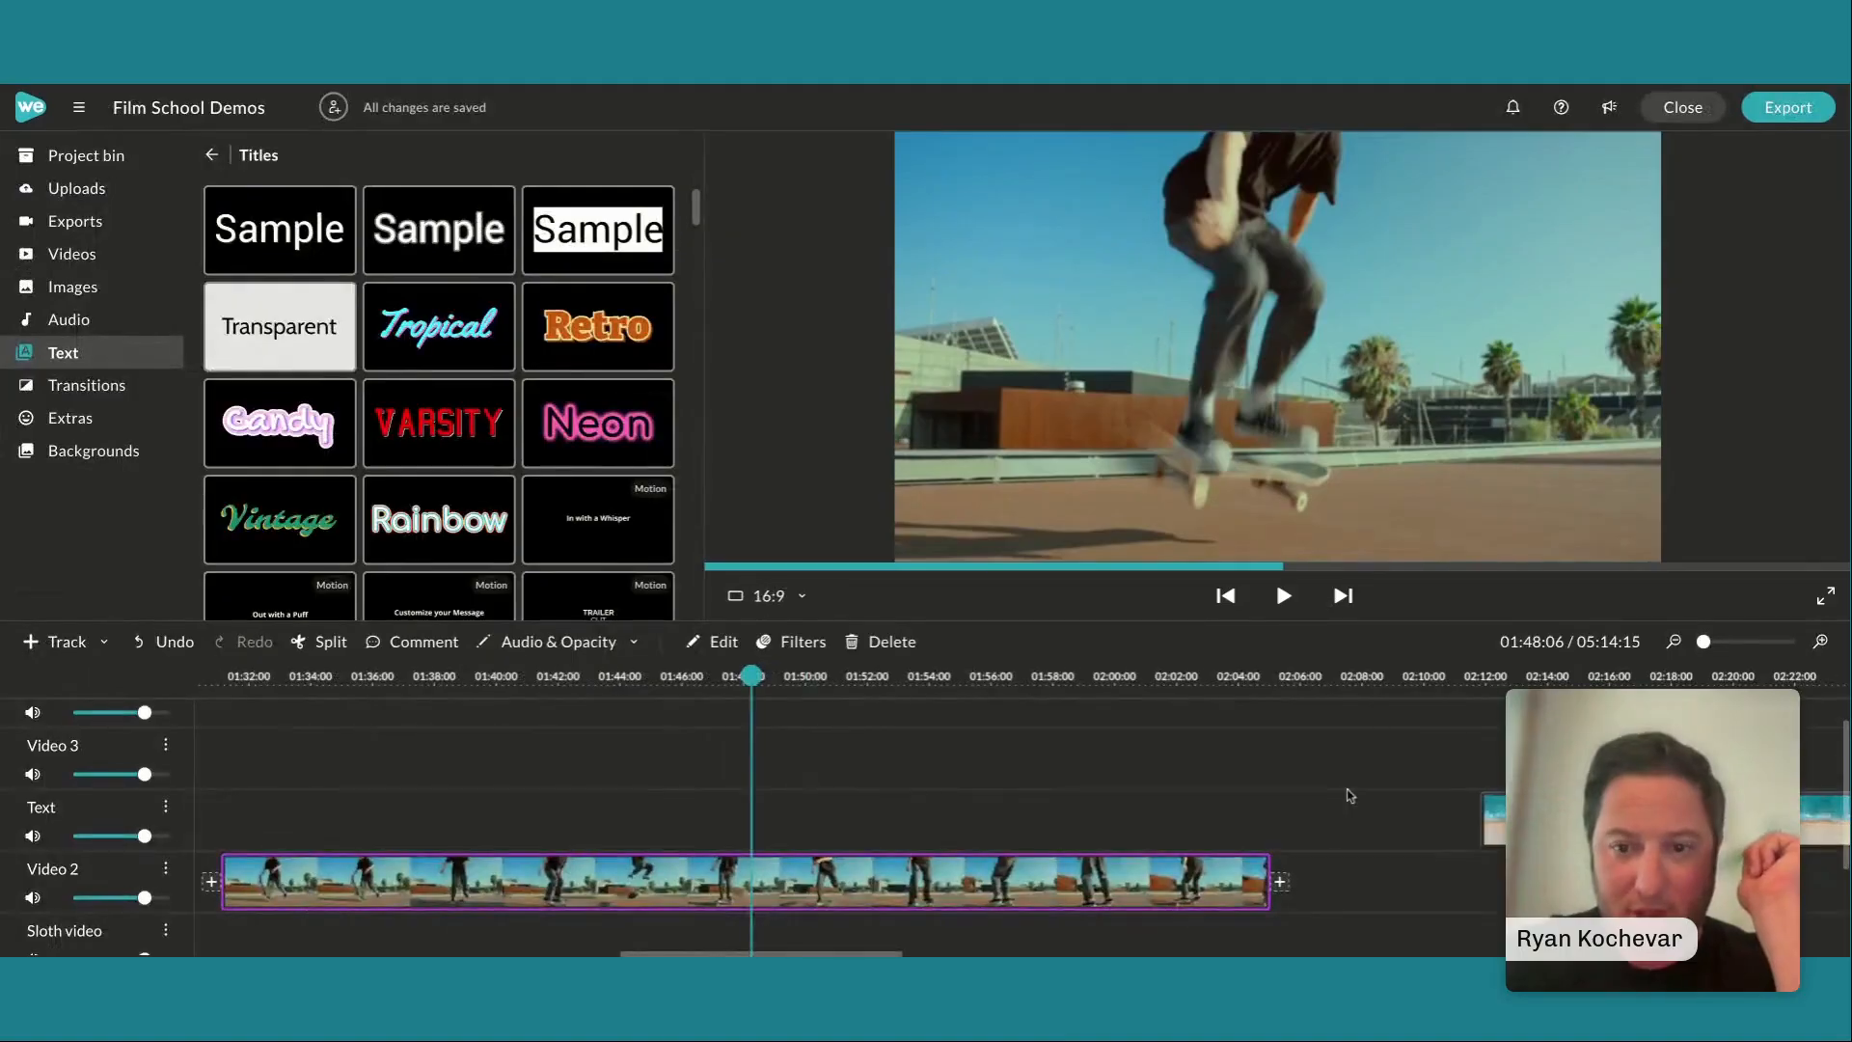
scroll(1347, 797, "right", 10)
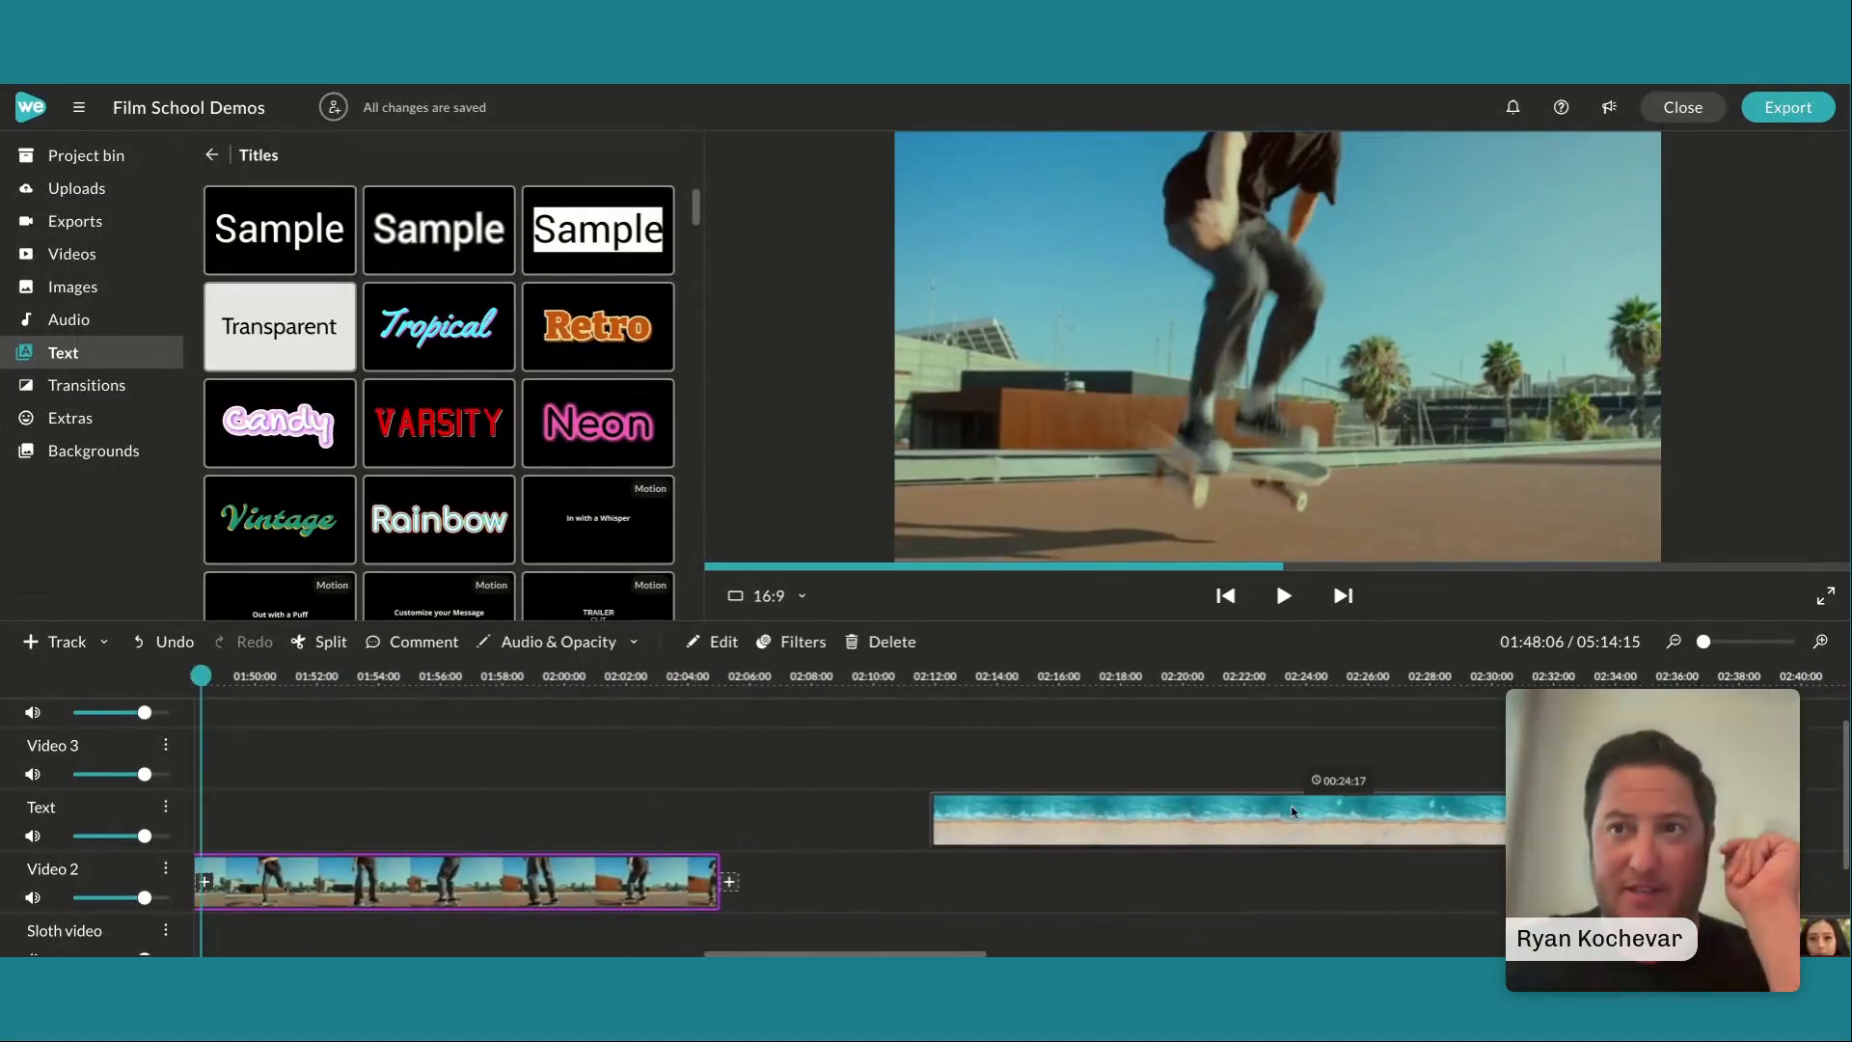
scroll(1295, 813, "right", 12)
scroll(1295, 813, "right", 5)
scroll(1295, 808, "down", 2)
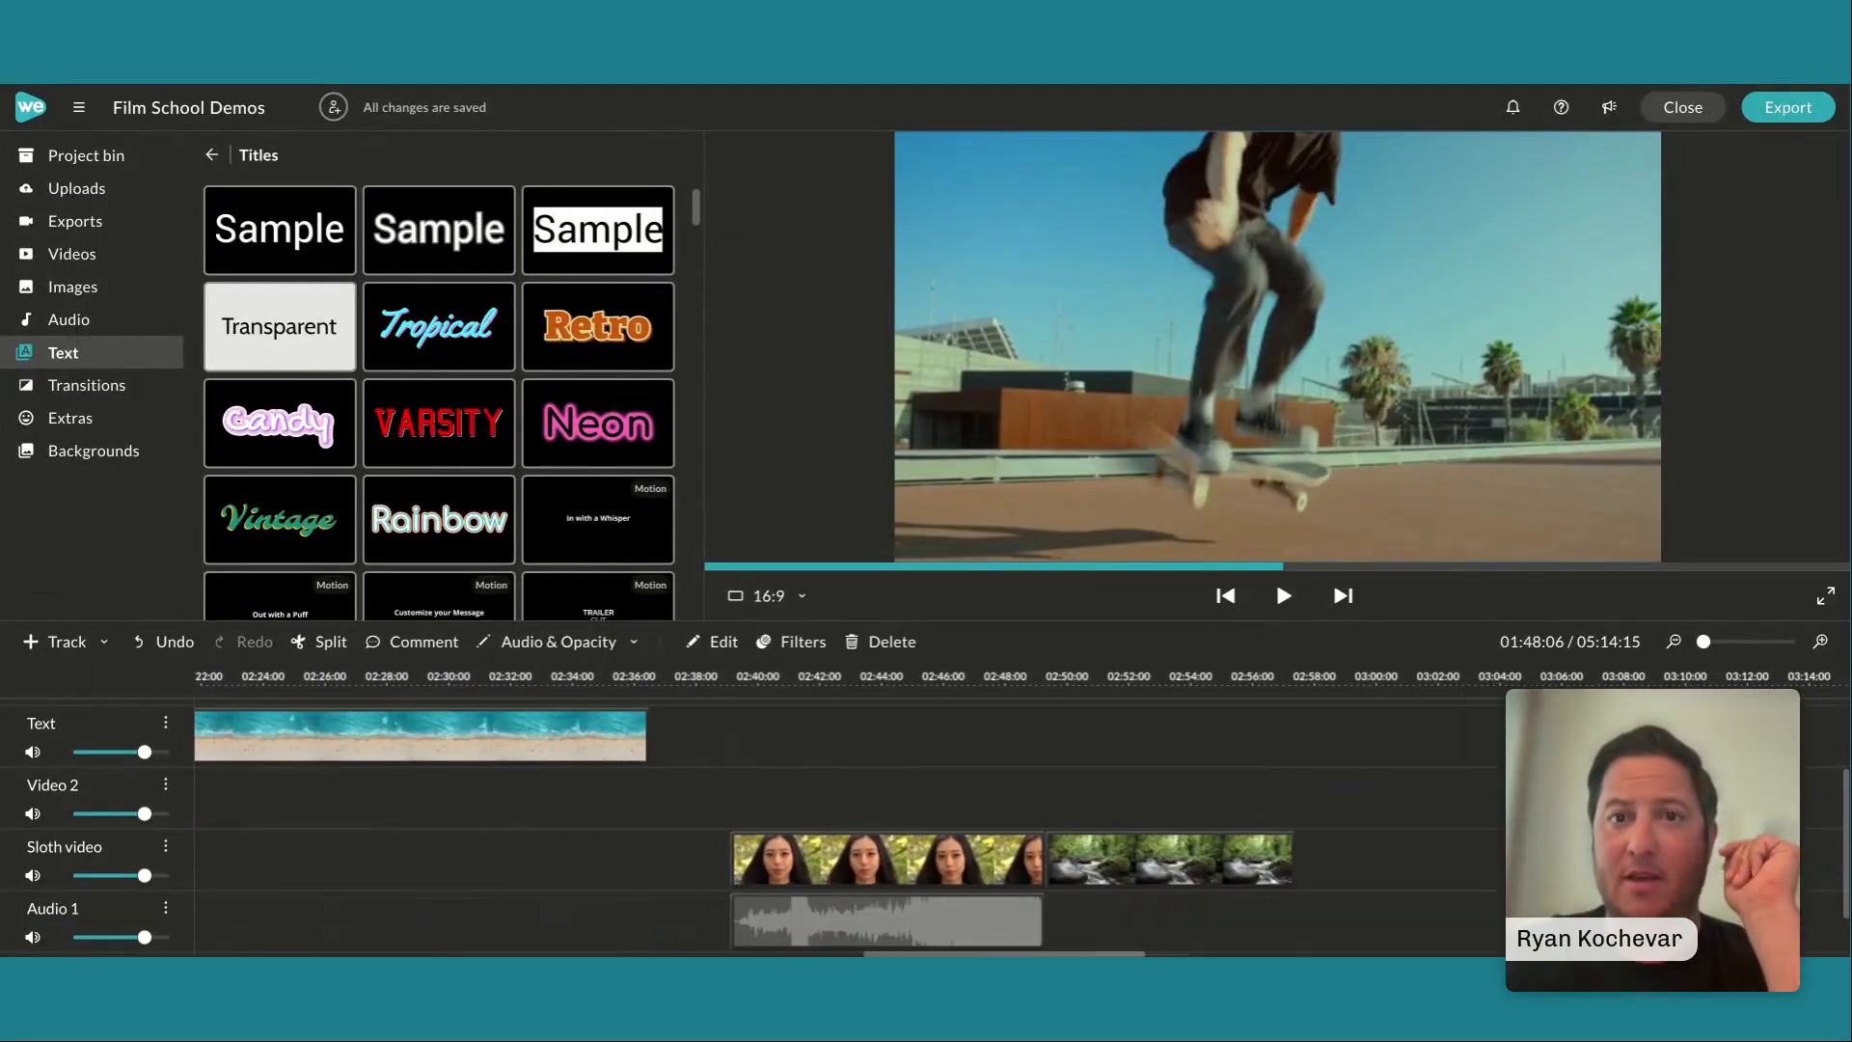
scroll(1295, 808, "down", 1)
scroll(1294, 808, "up", 2)
scroll(1295, 808, "right", 7)
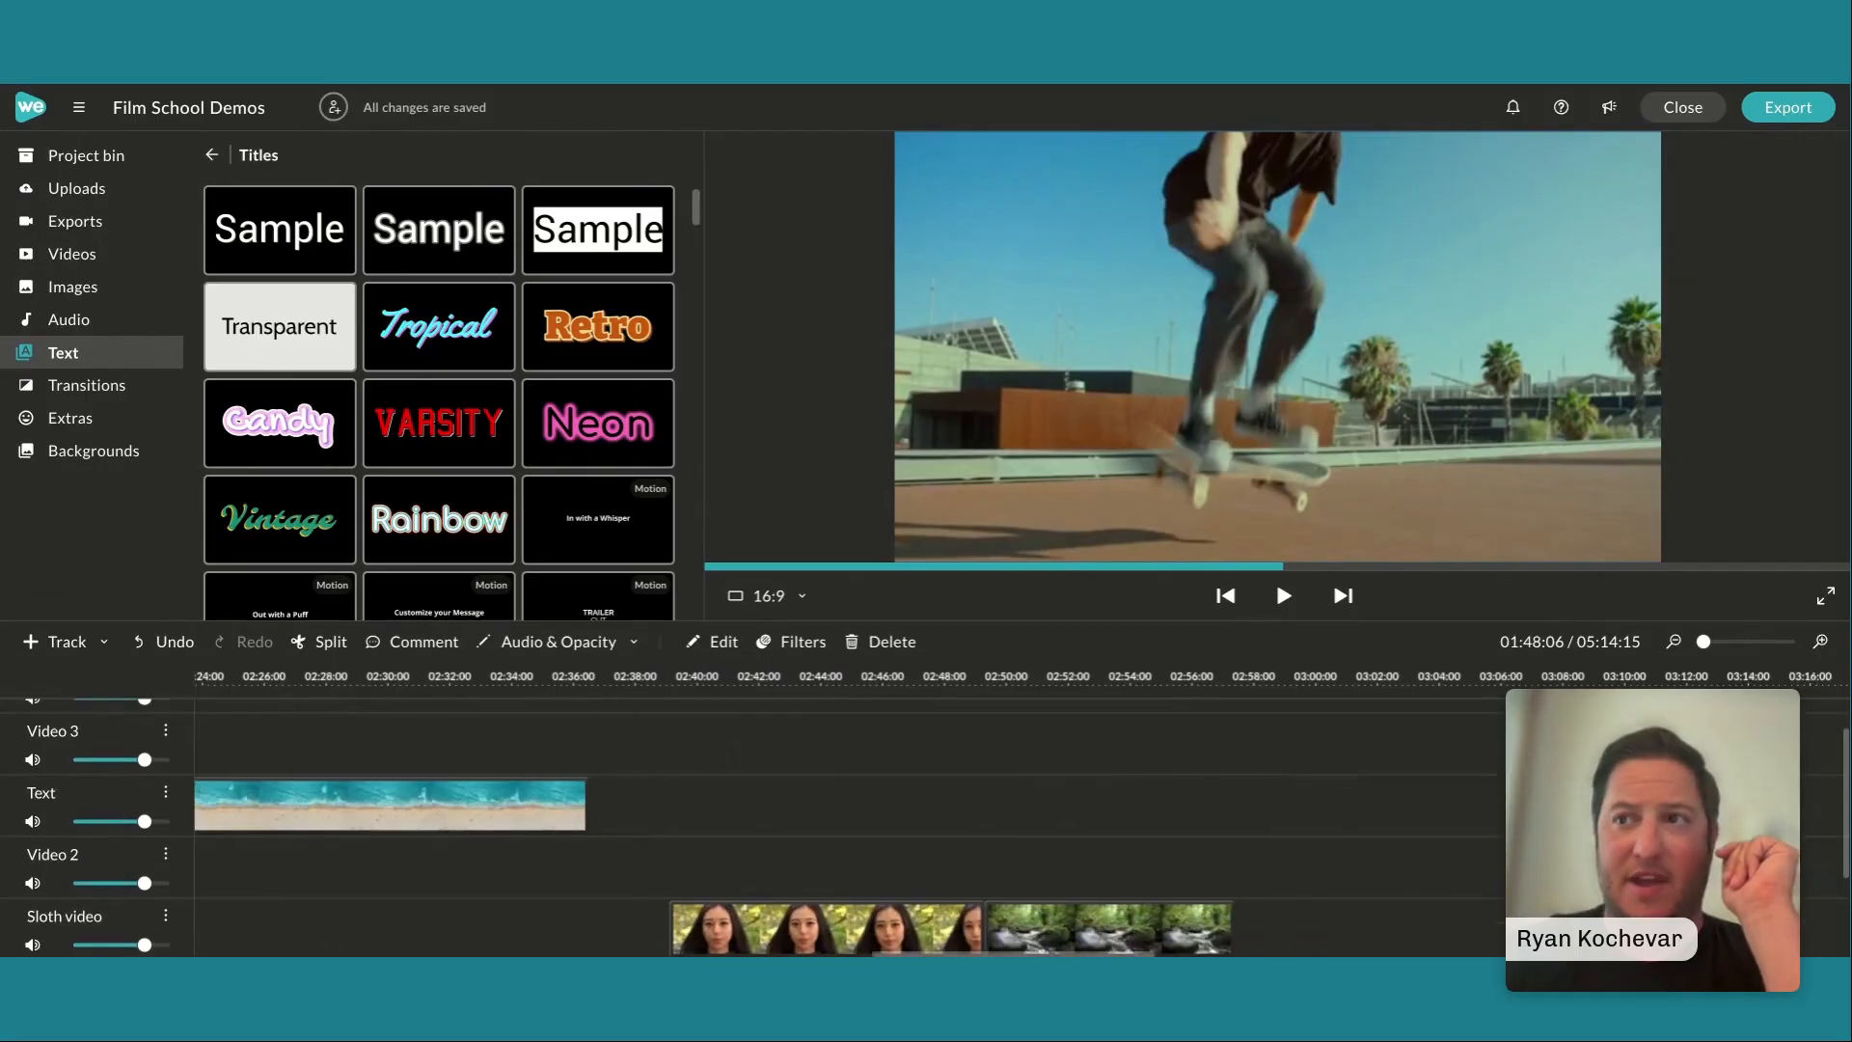
scroll(1294, 808, "down", 2)
scroll(1295, 809, "right", 5)
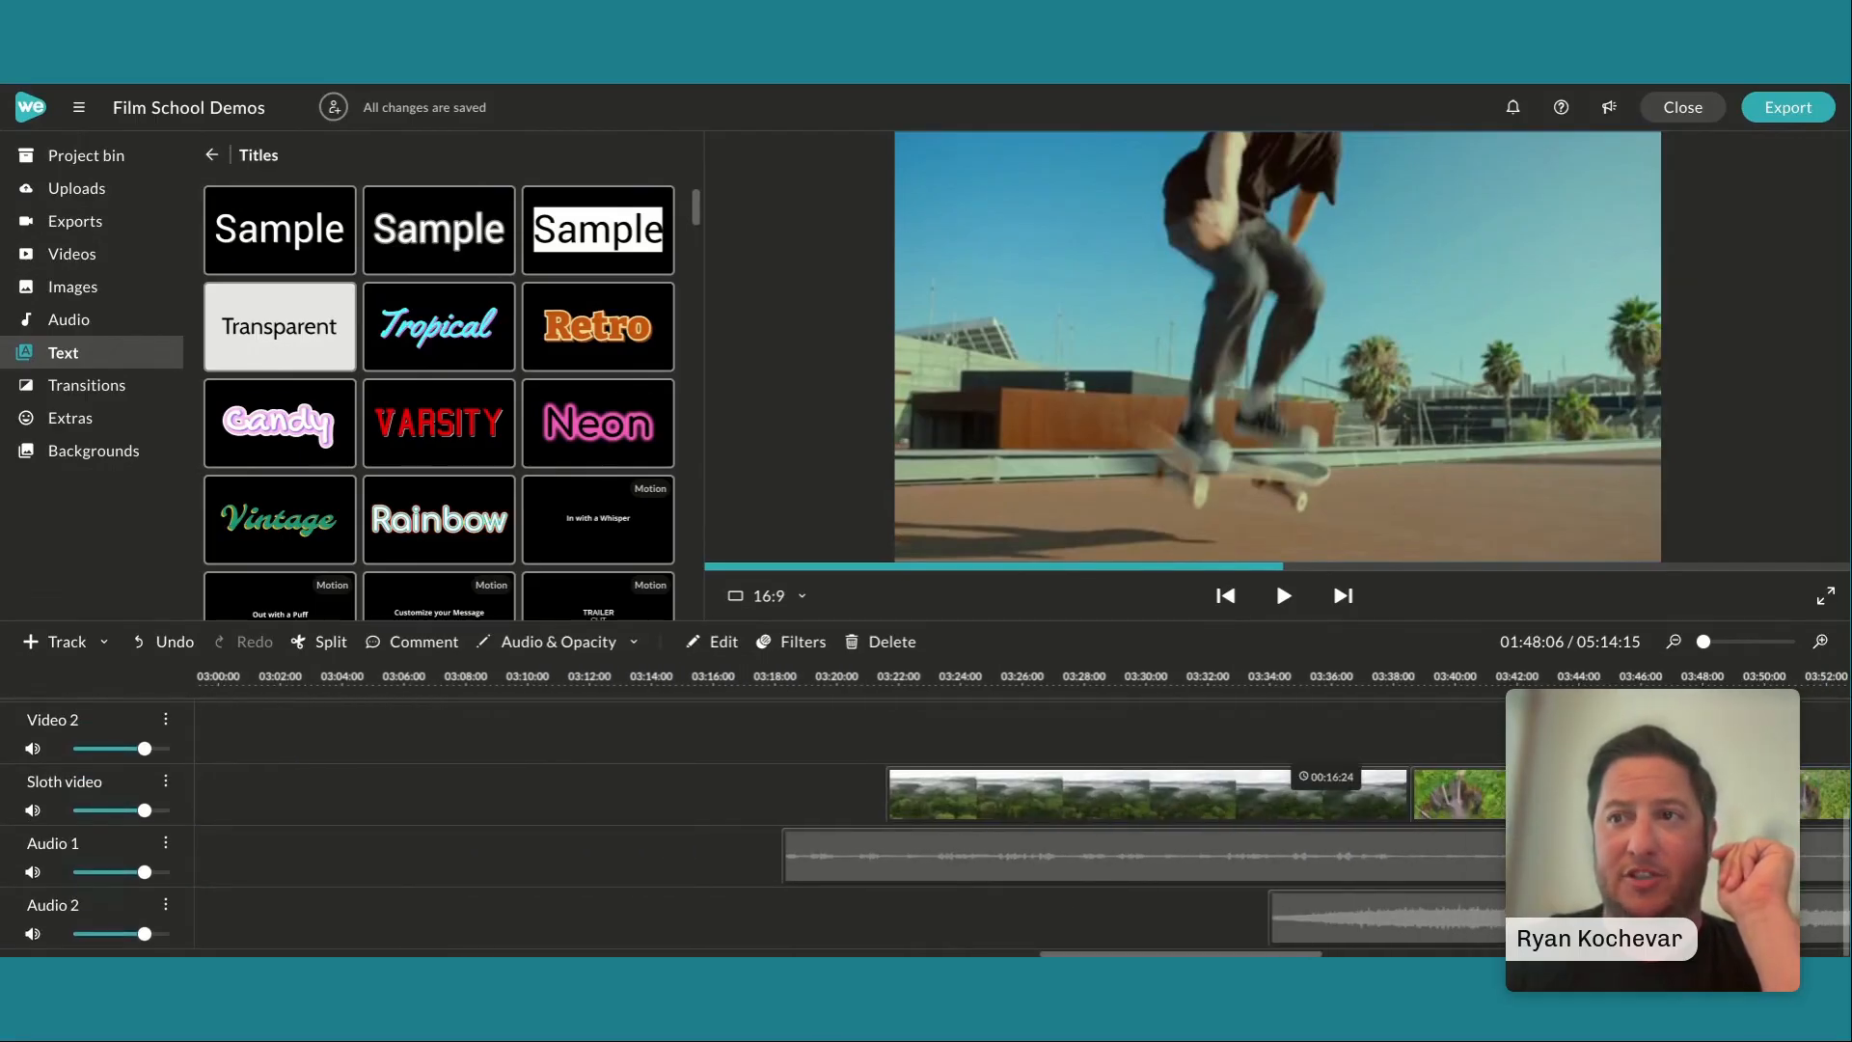
scroll(1294, 808, "right", 3)
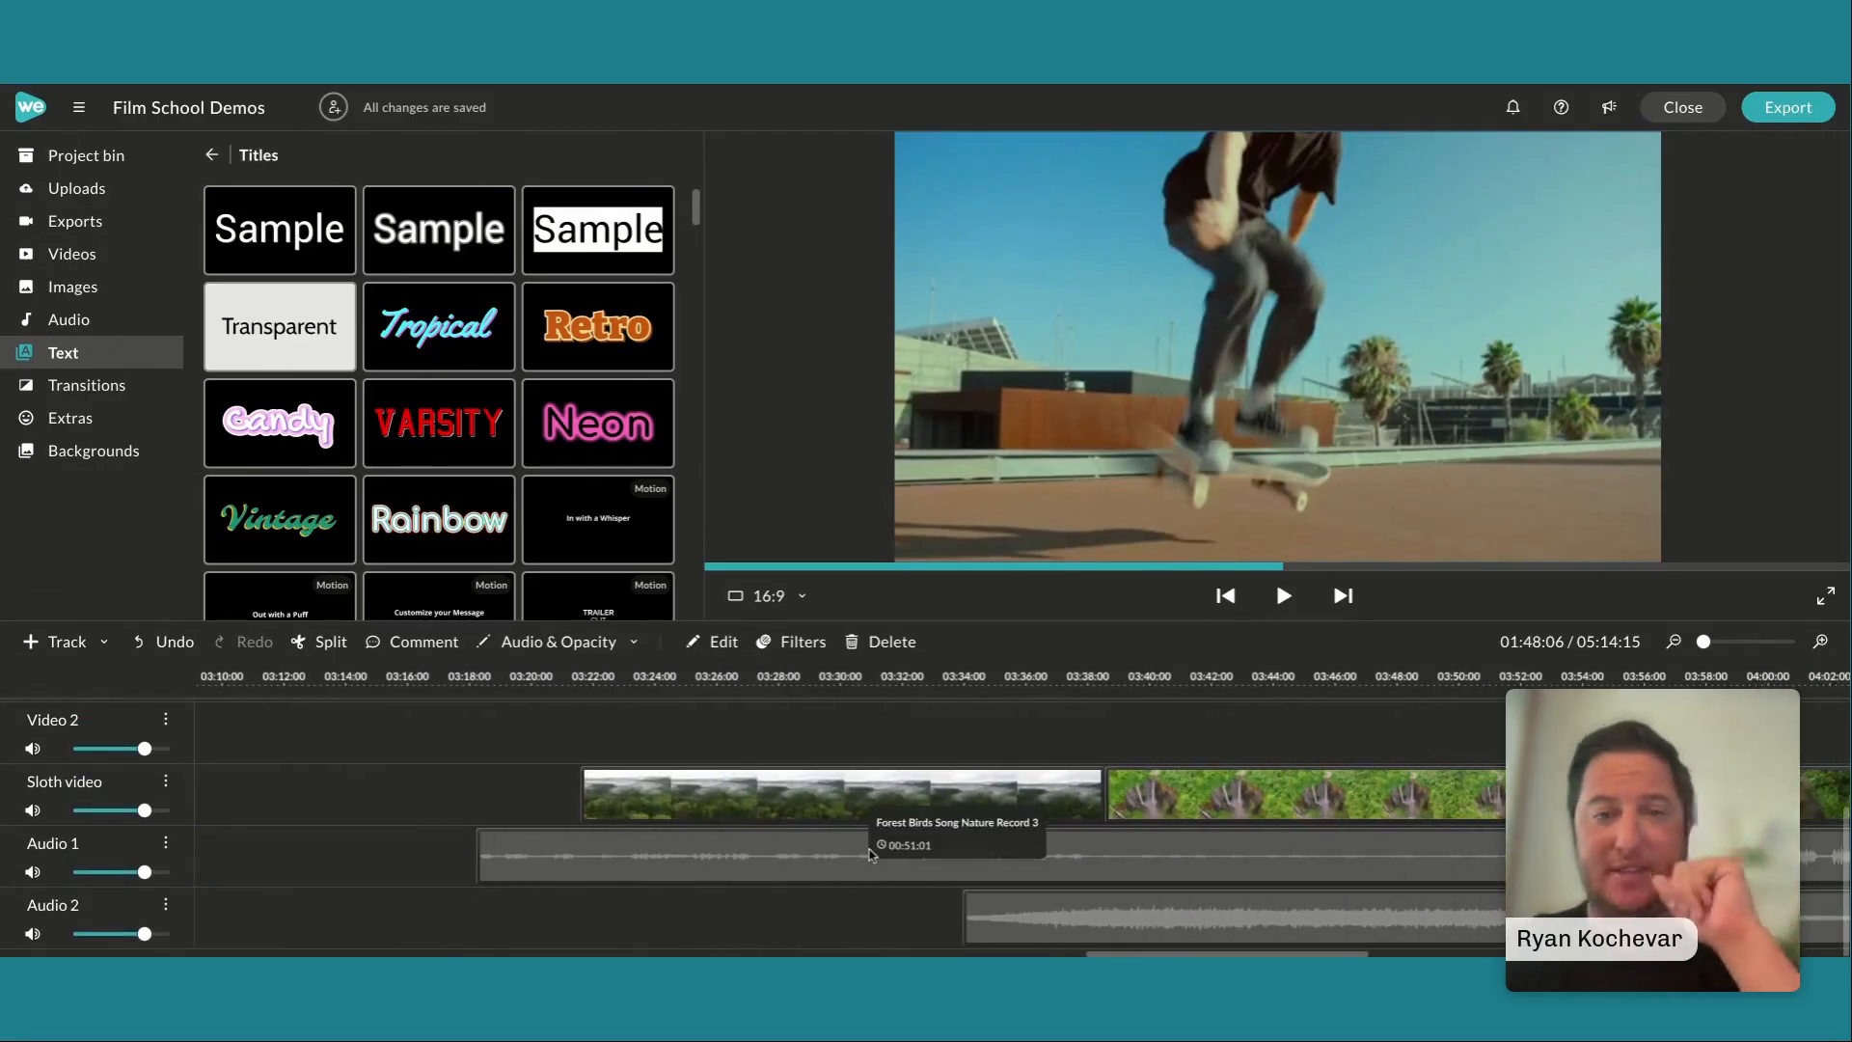
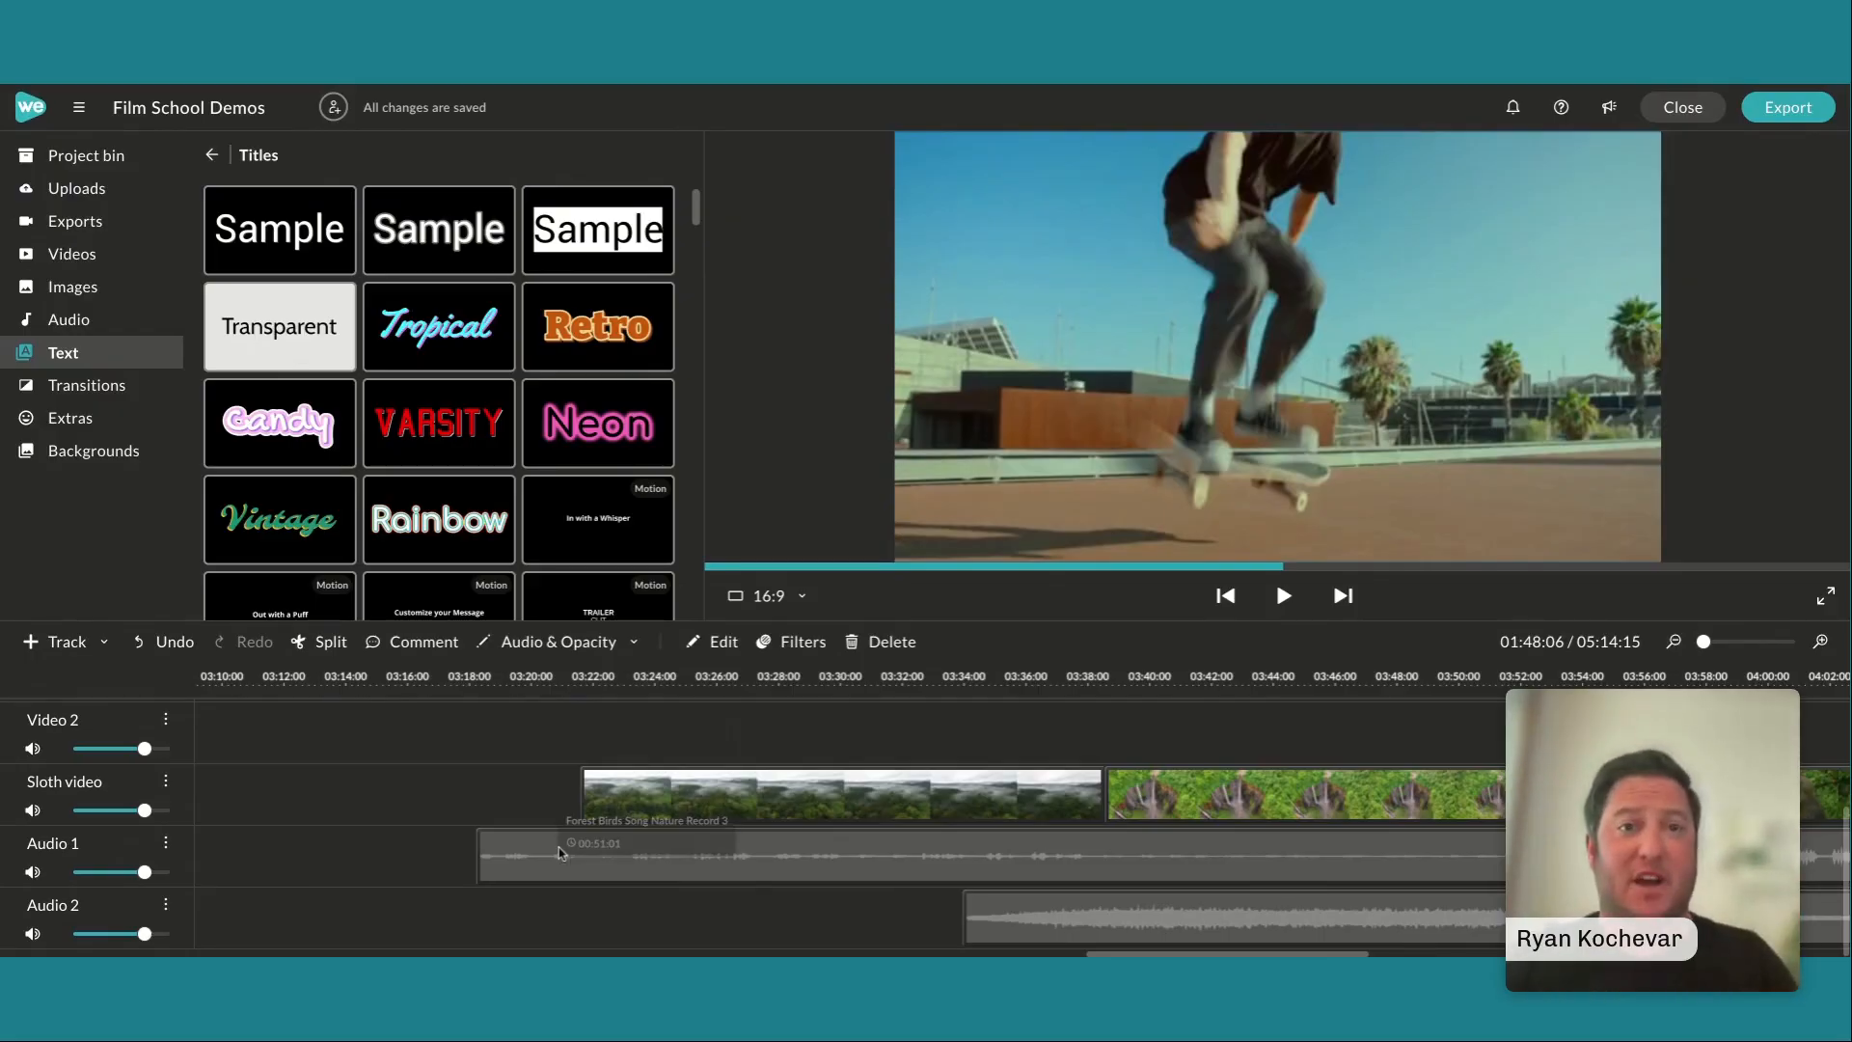
Show the audio level and opacity level lines on the timeline clips
left_click(538, 791)
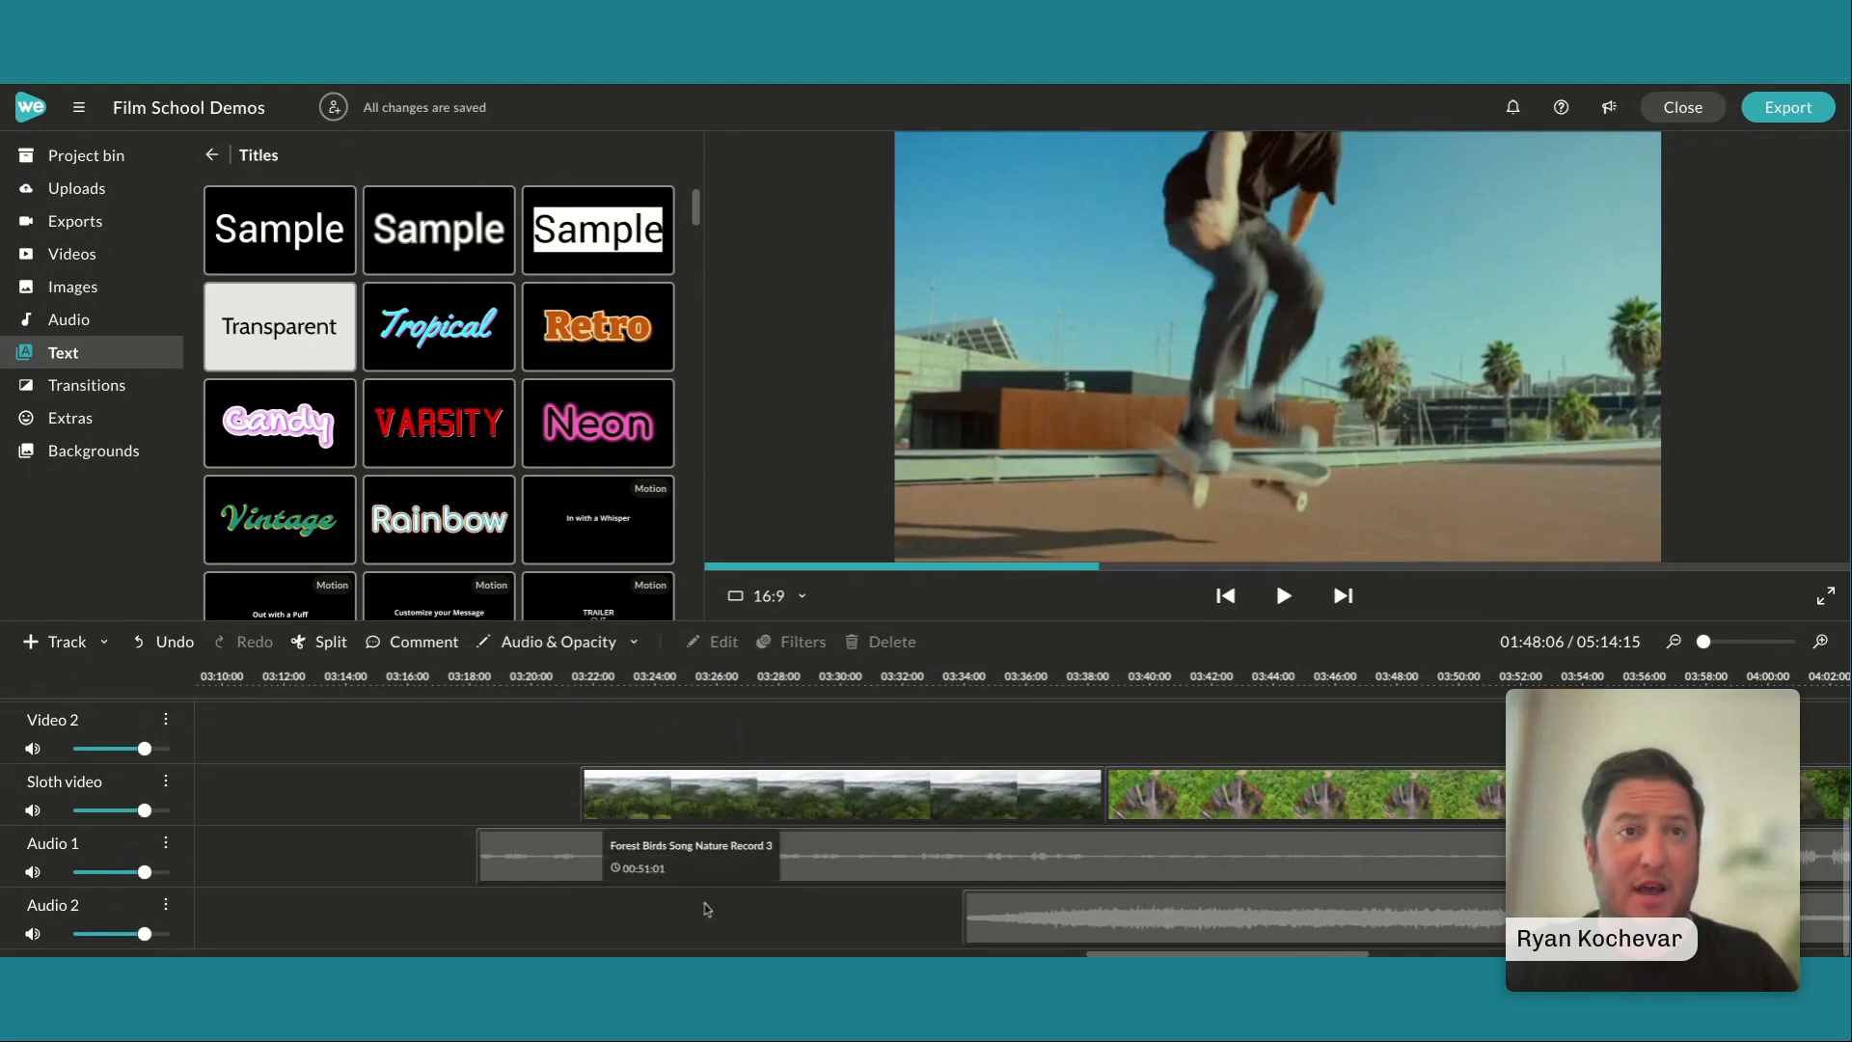
left_click(583, 644)
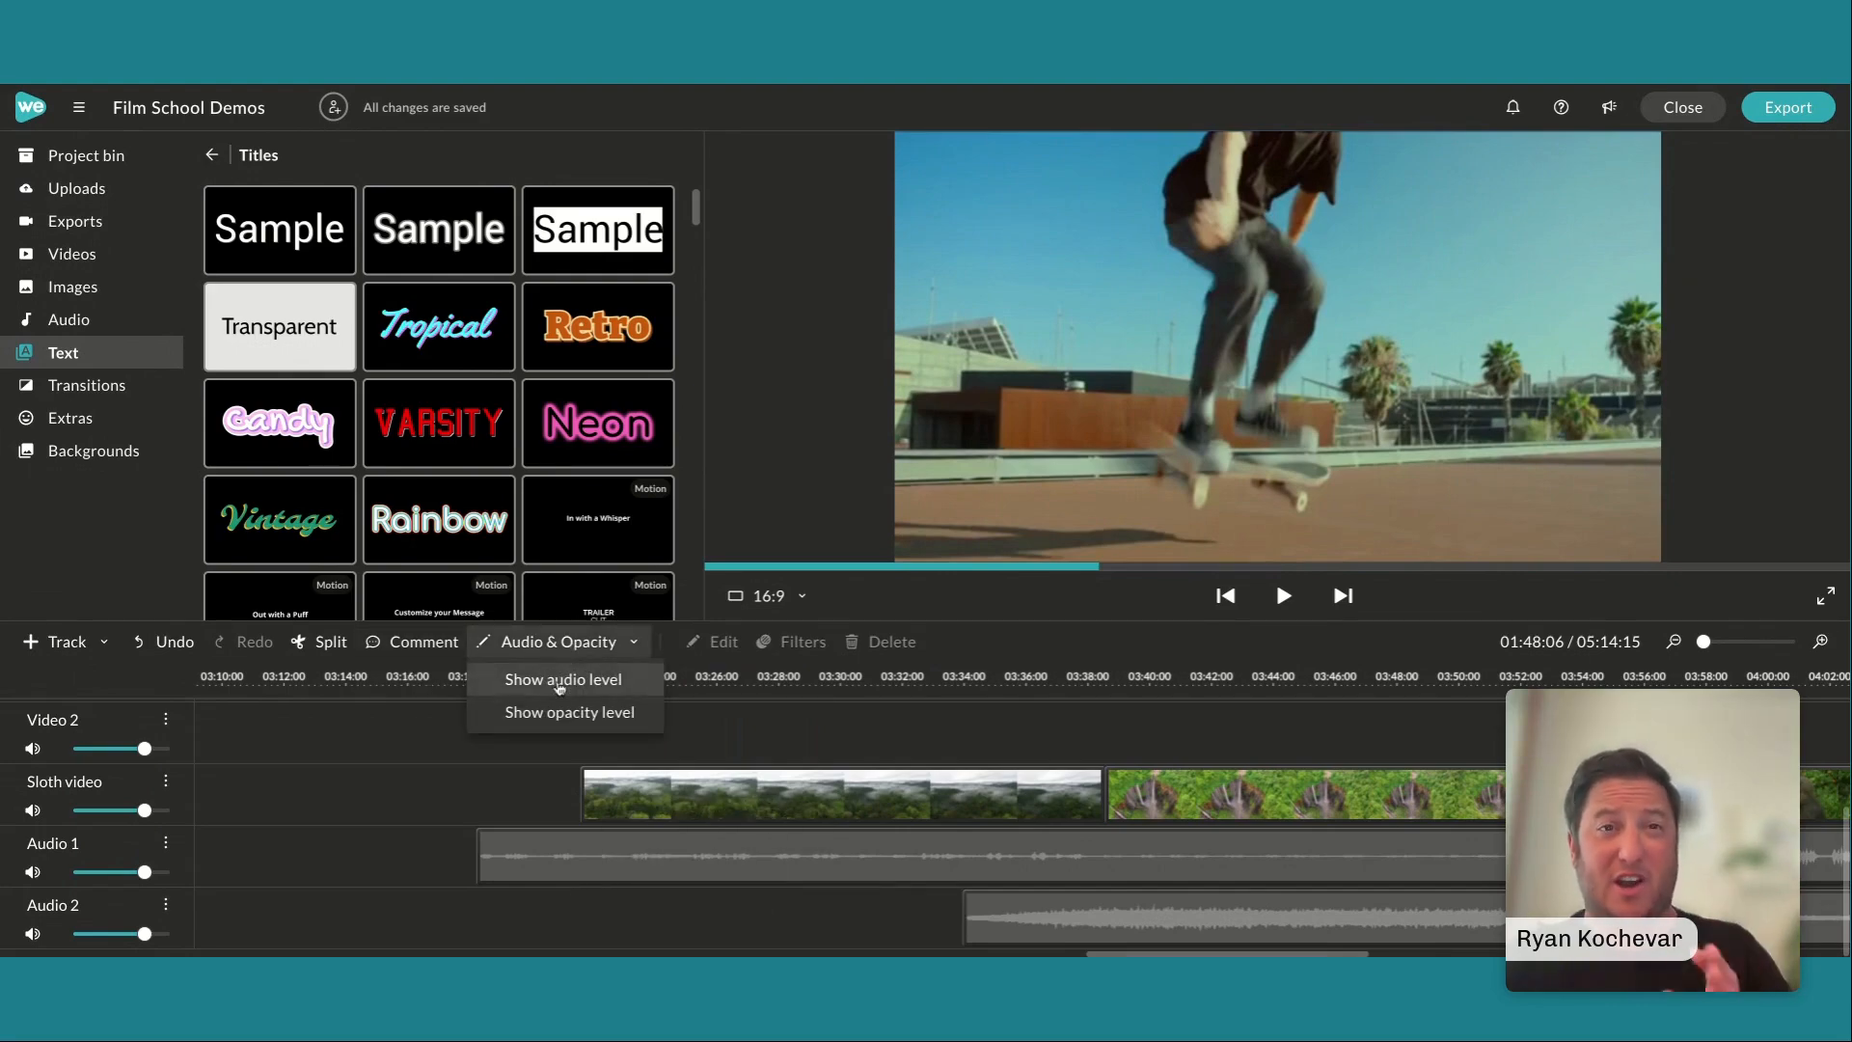
left_click(565, 679)
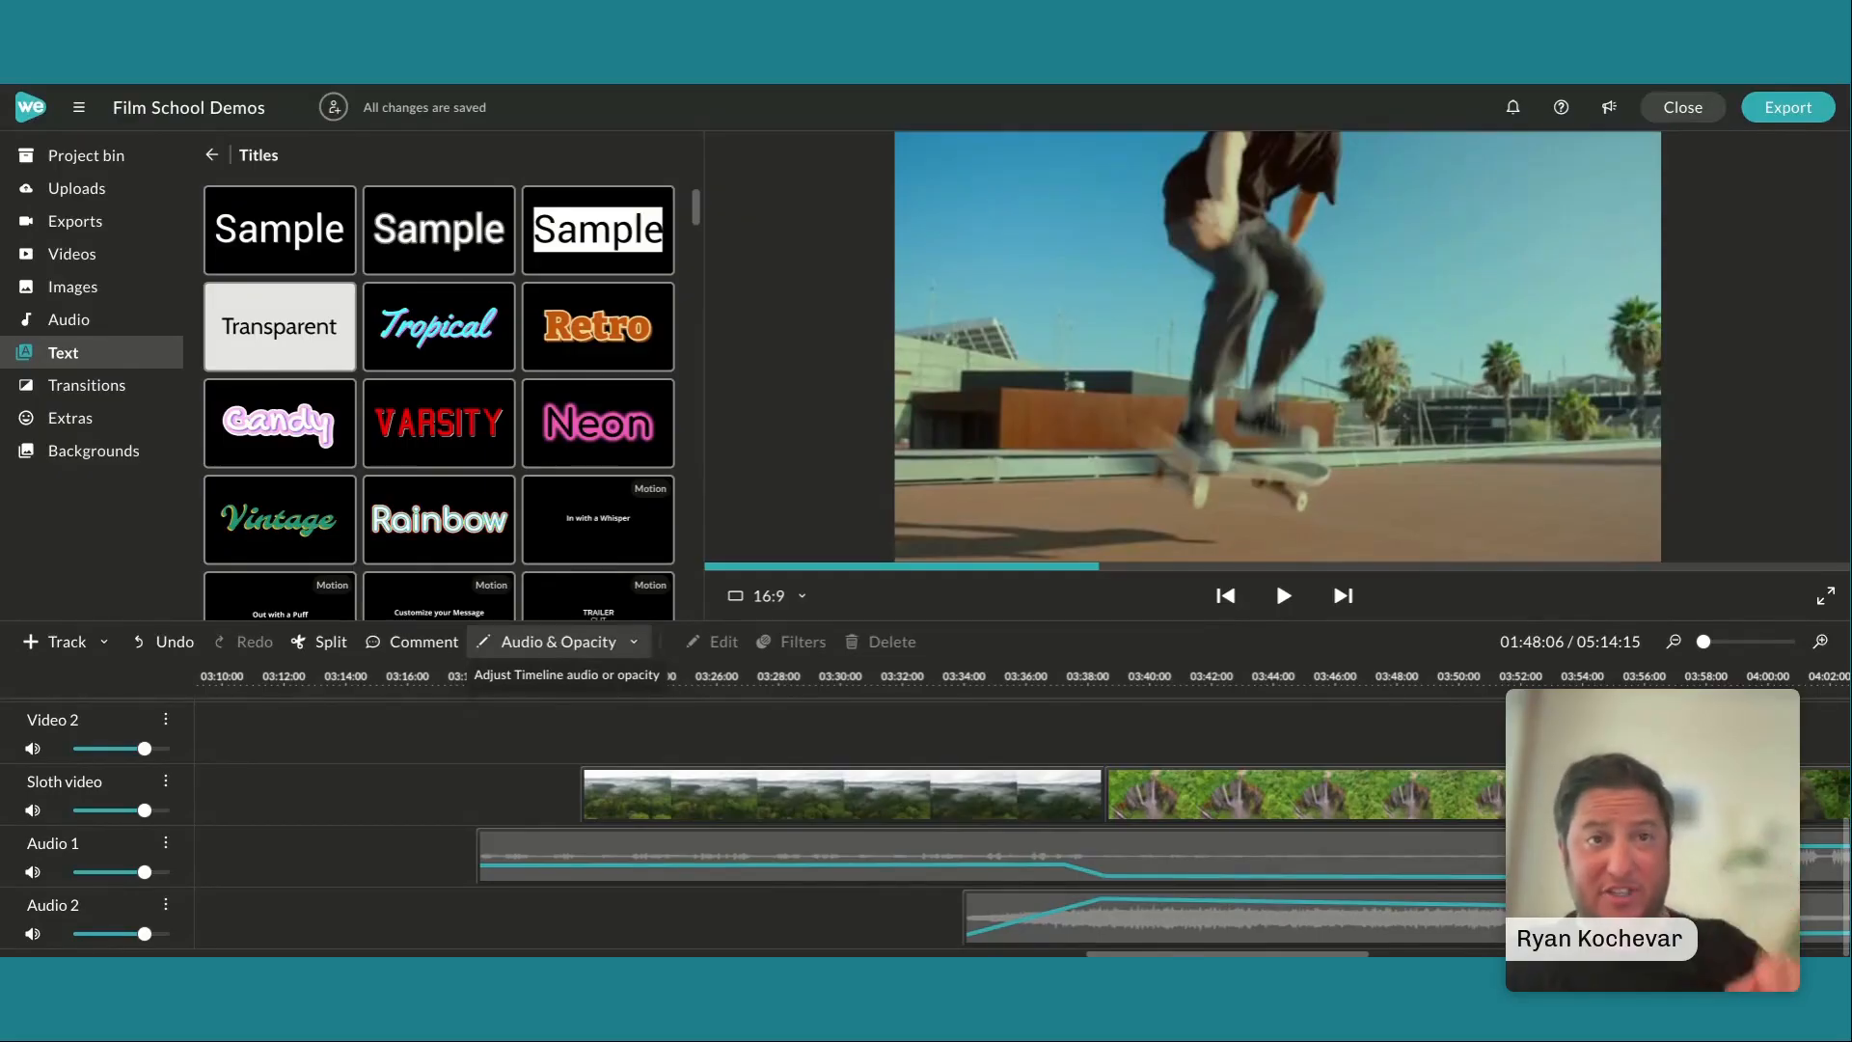
left_click(558, 641)
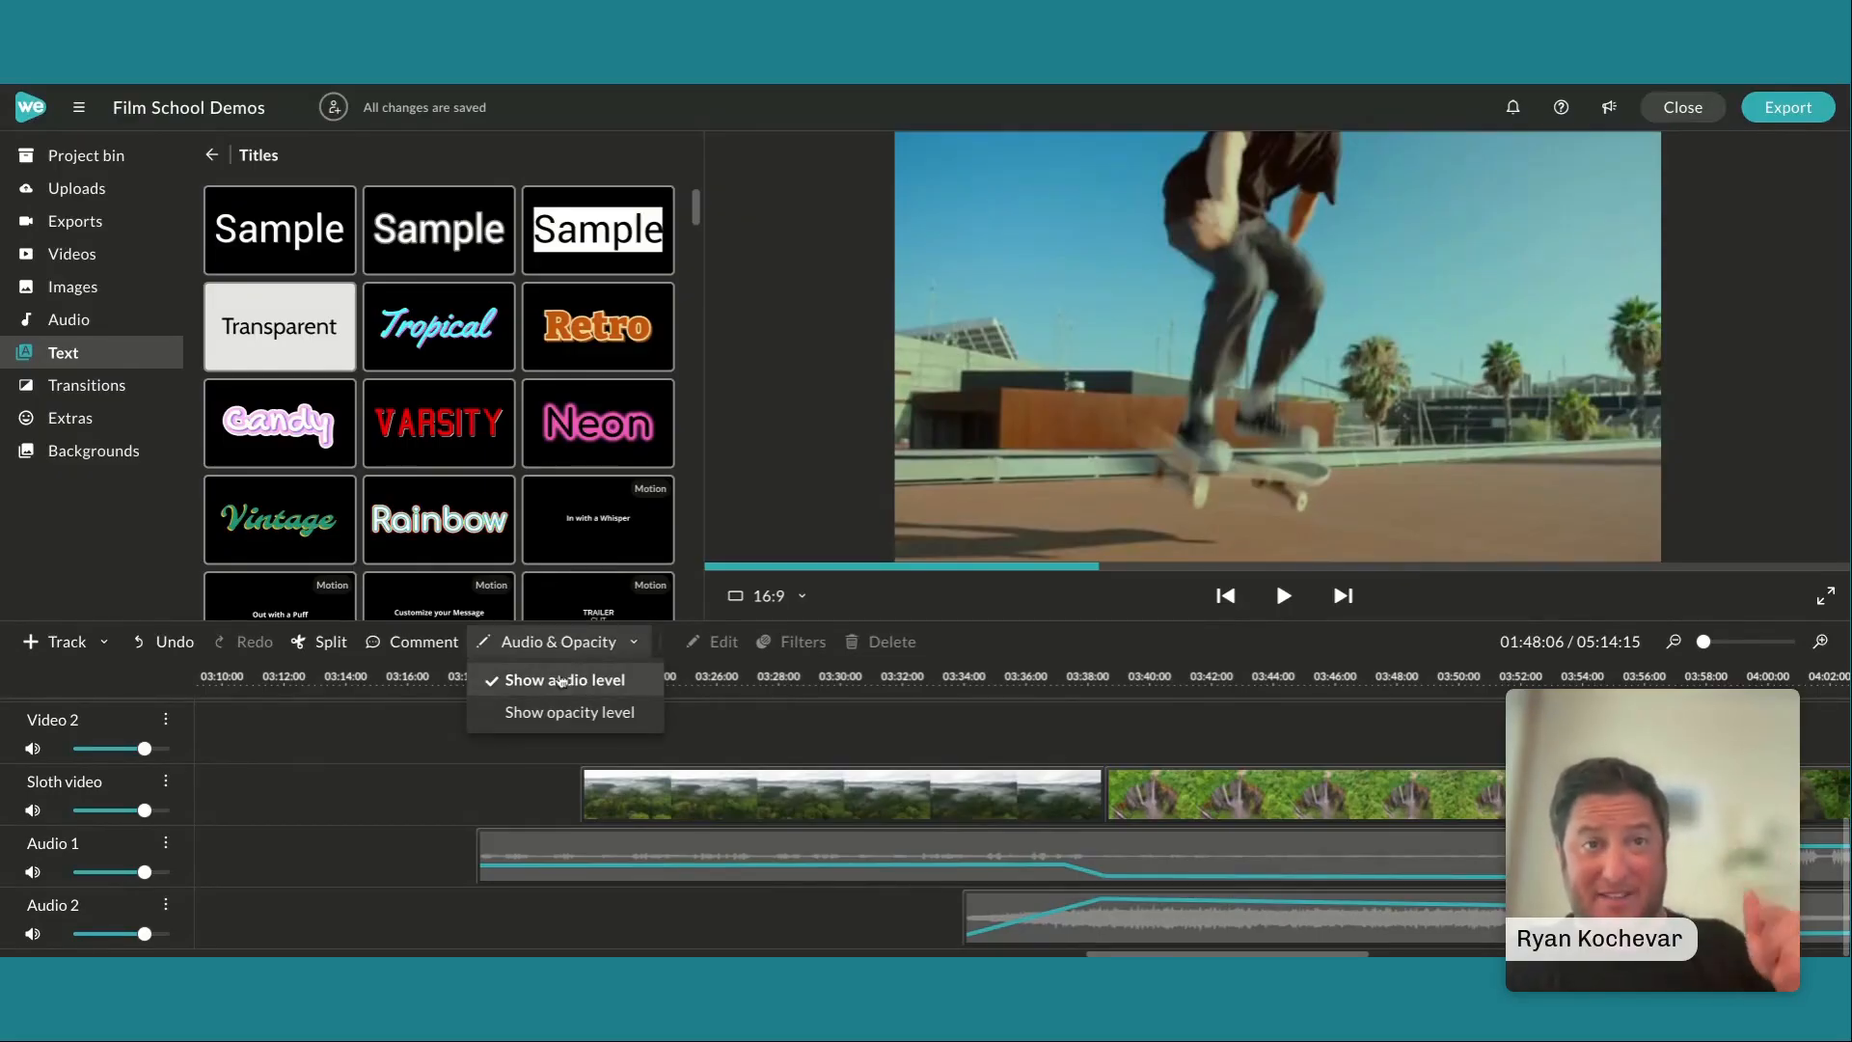
left_click(577, 712)
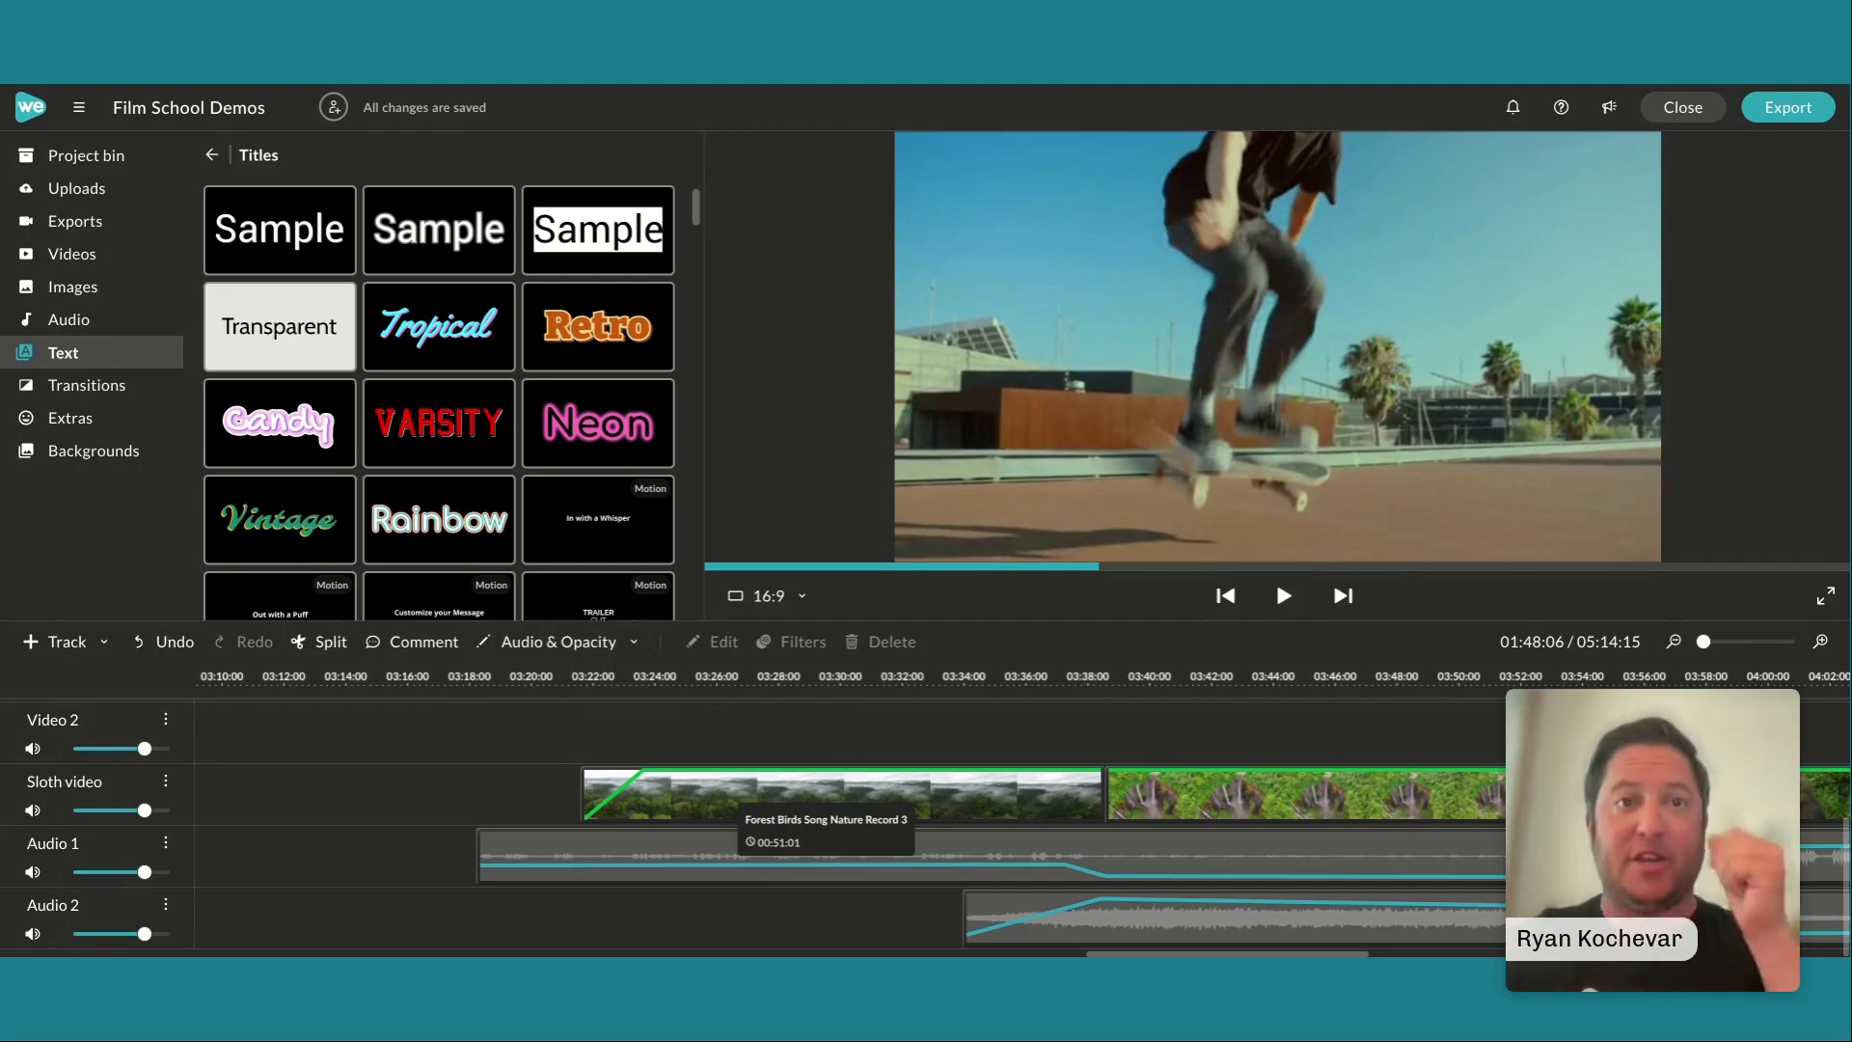
Move the playhead to 03:17:12, before the bird-song audio, and play the forest, waterfall and monkey sequence through its fade-out
scroll(408, 810, "left", 10)
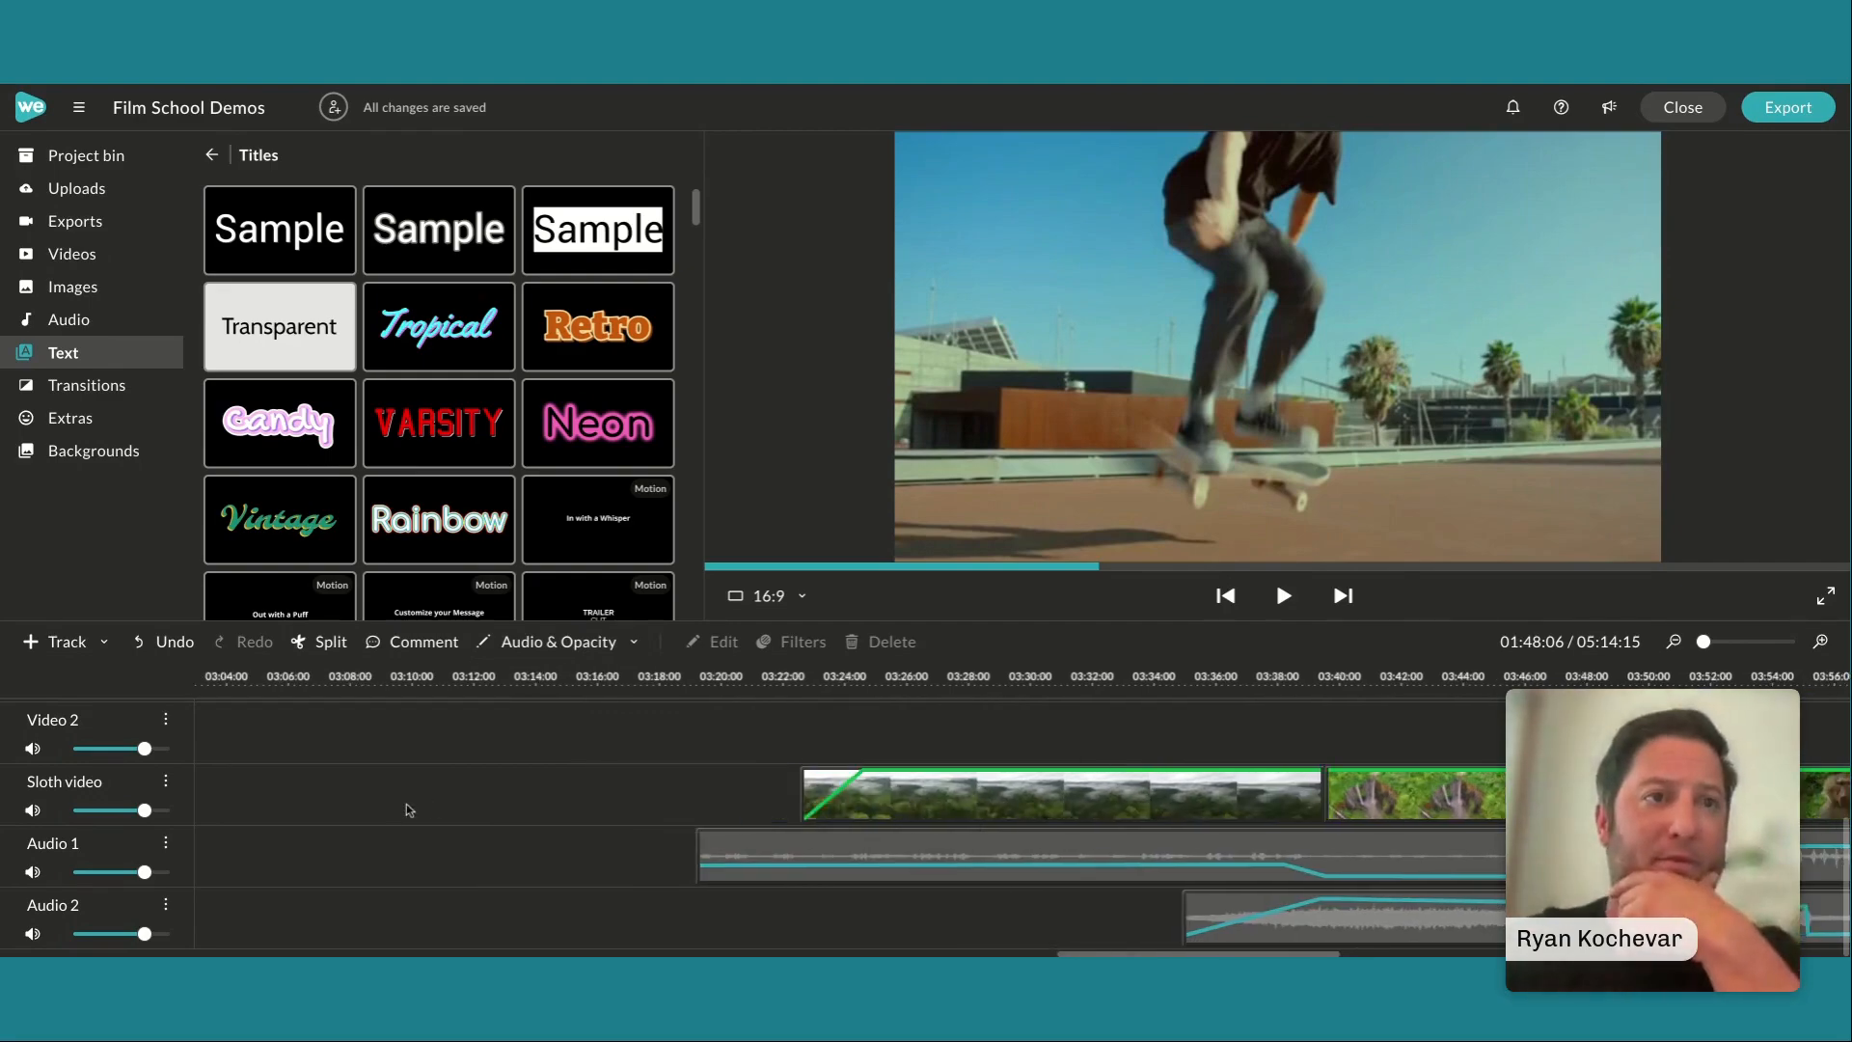
scroll(407, 809, "left", 14)
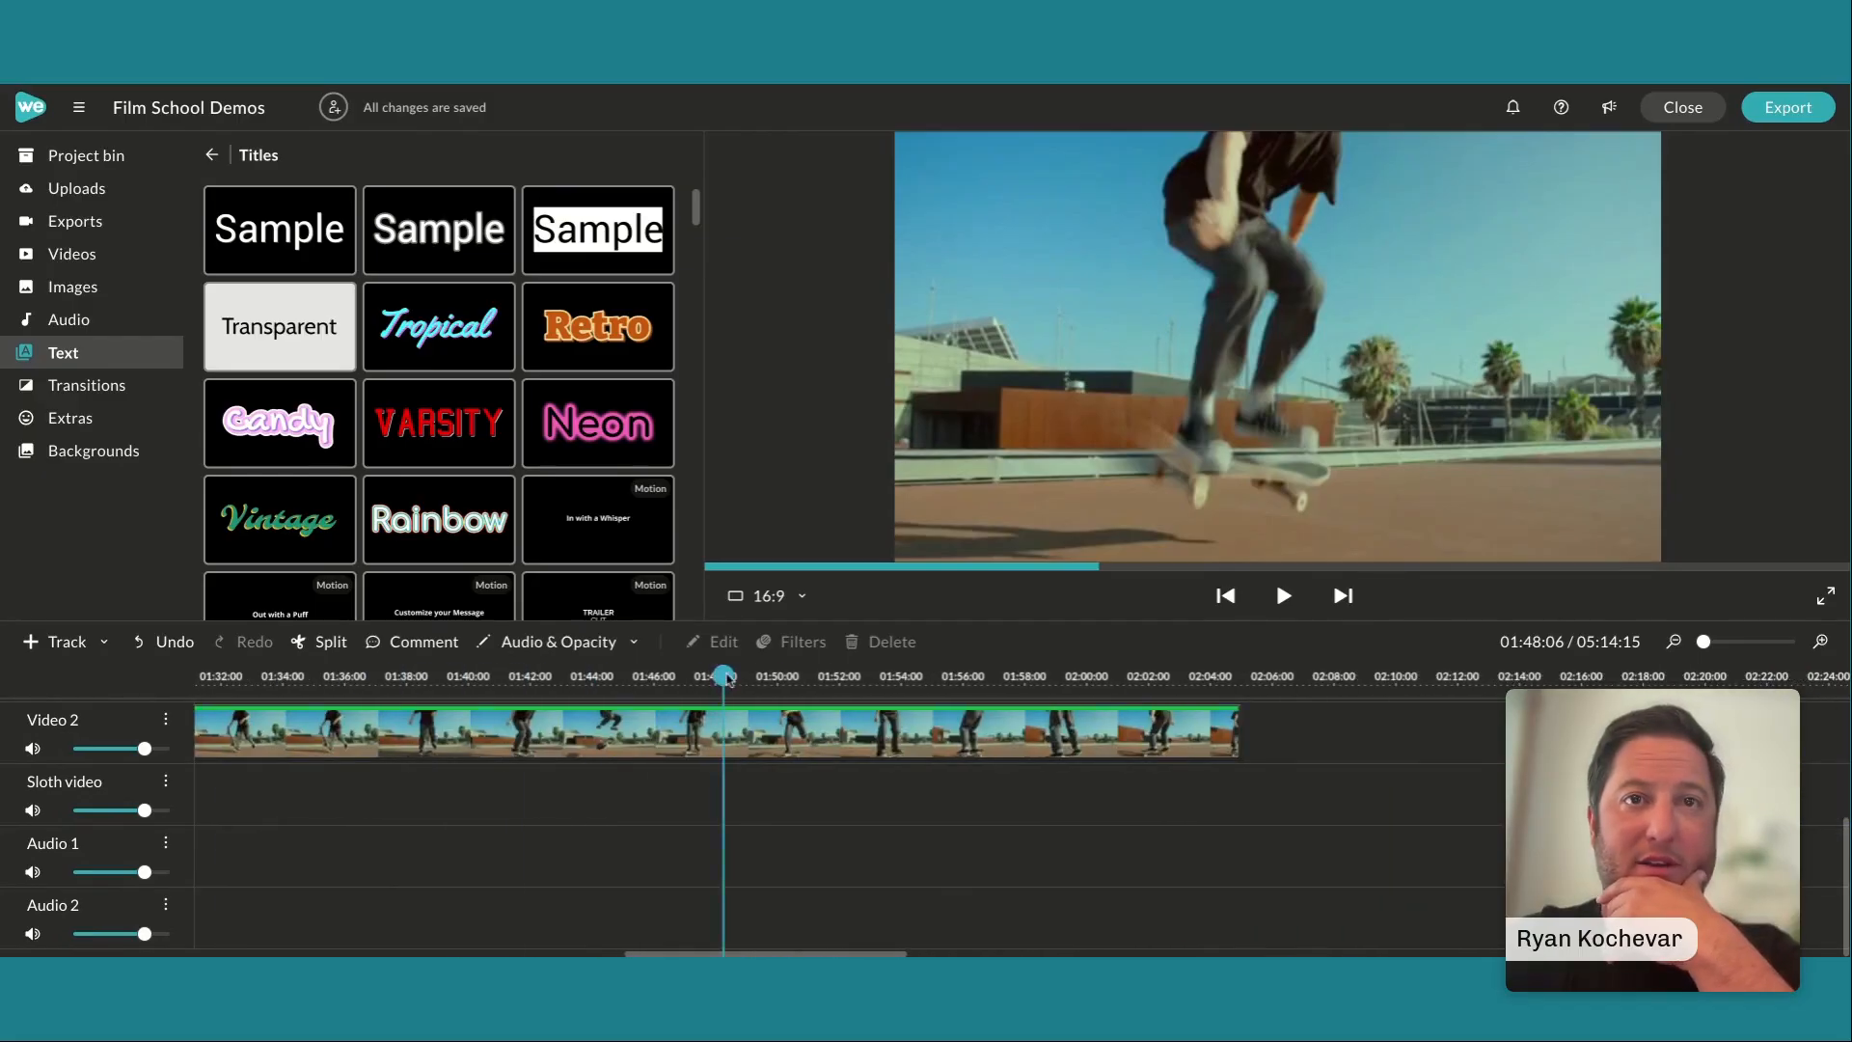
left_click_drag(724, 675, 1628, 675)
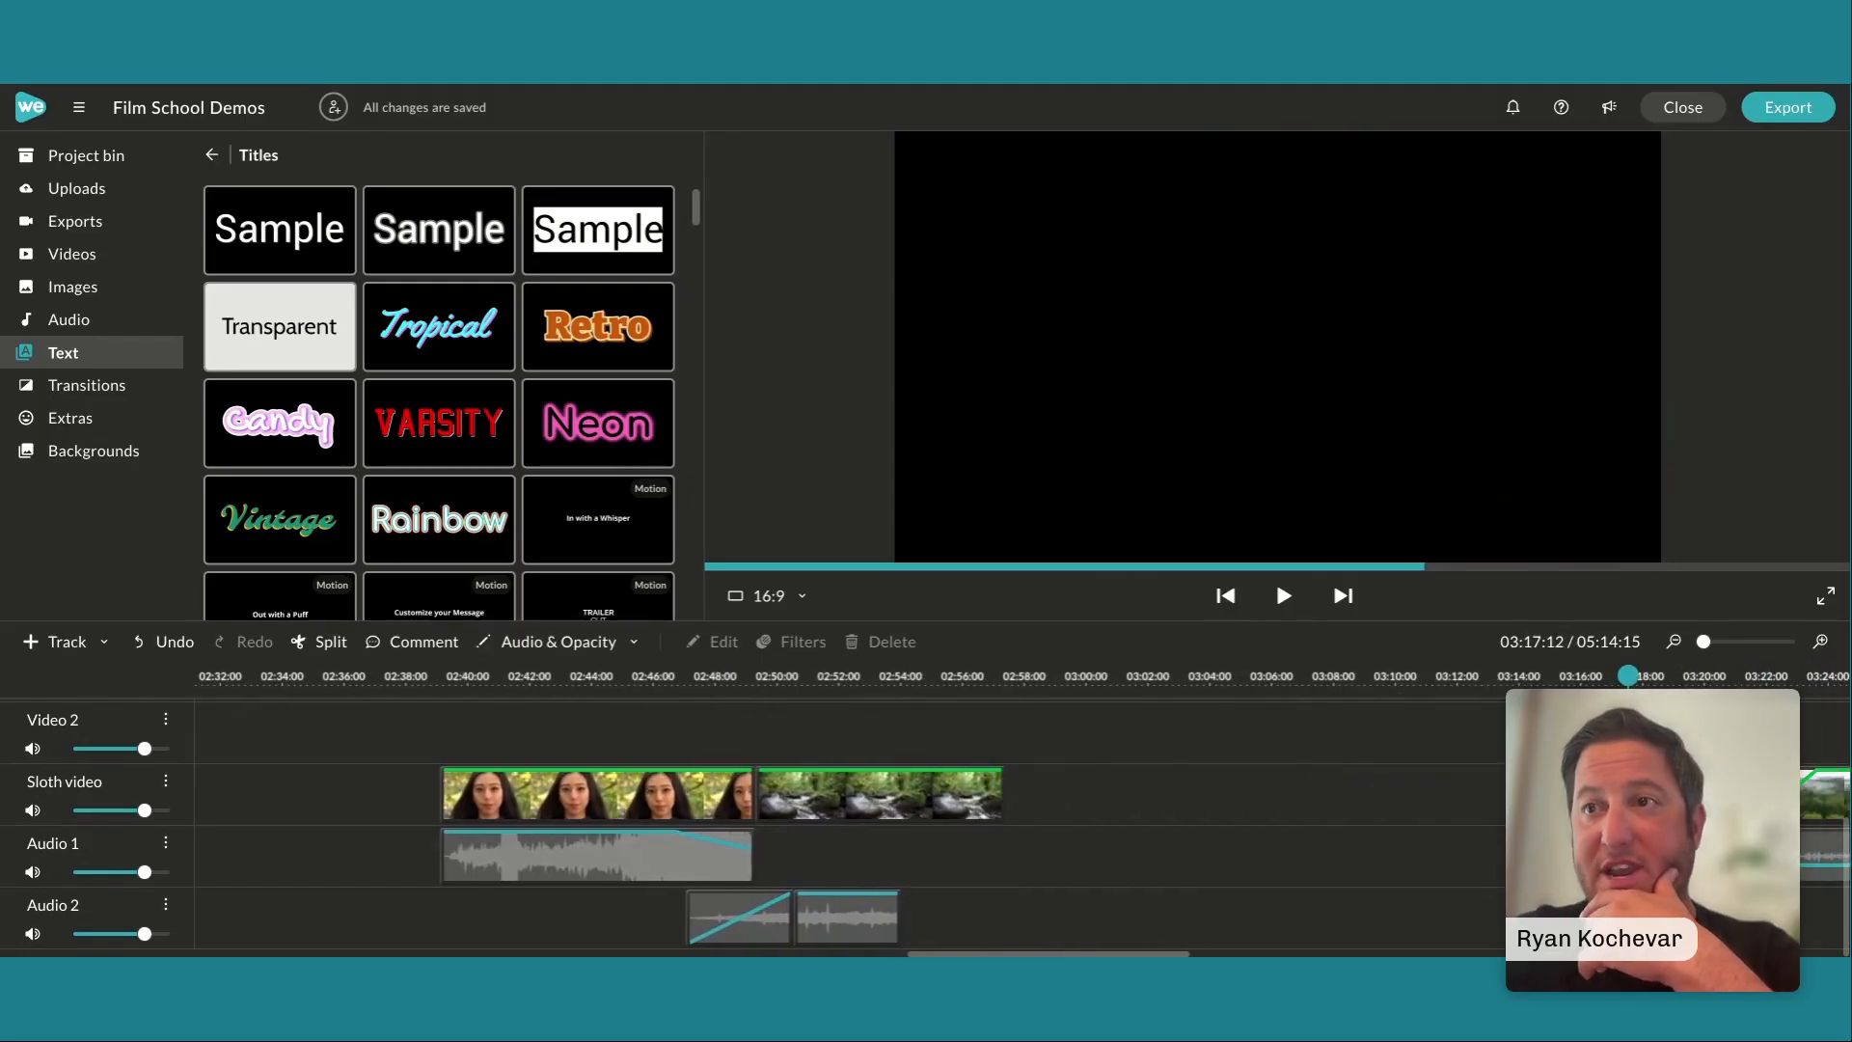
scroll(1023, 820, "right", 9)
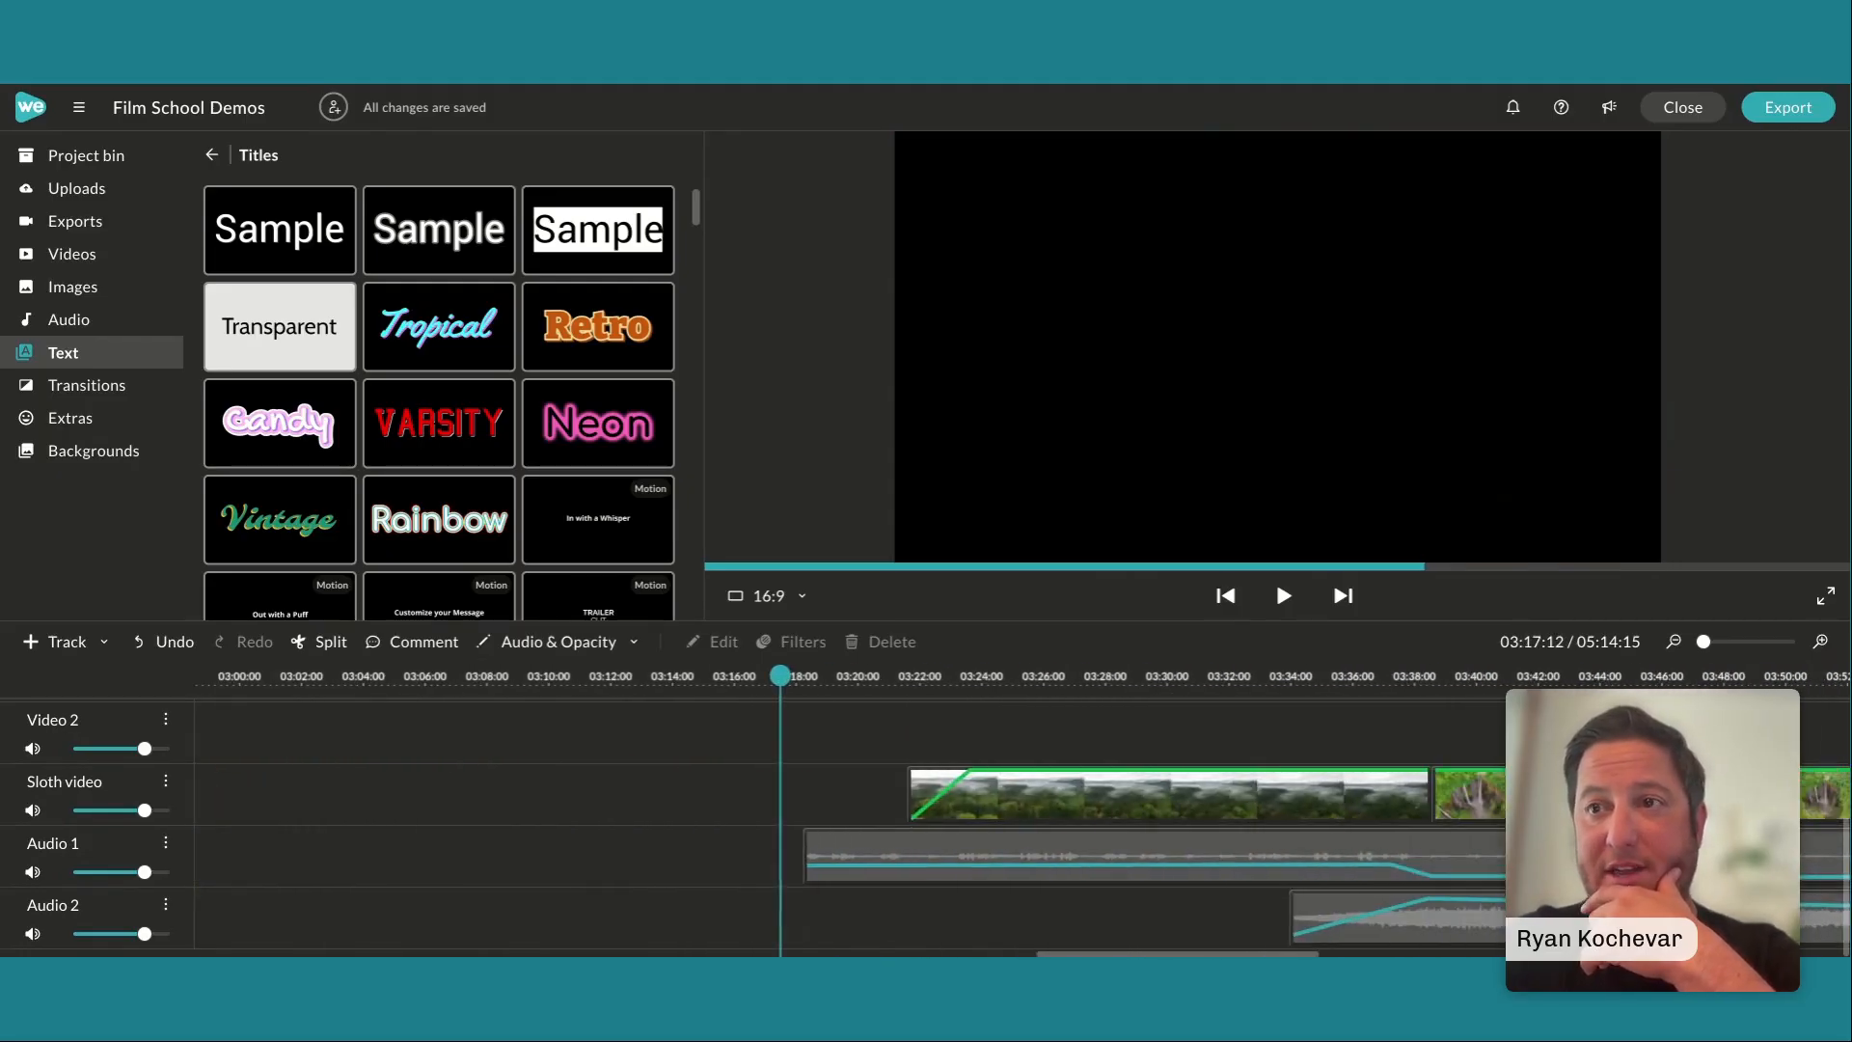
scroll(1023, 820, "right", 1)
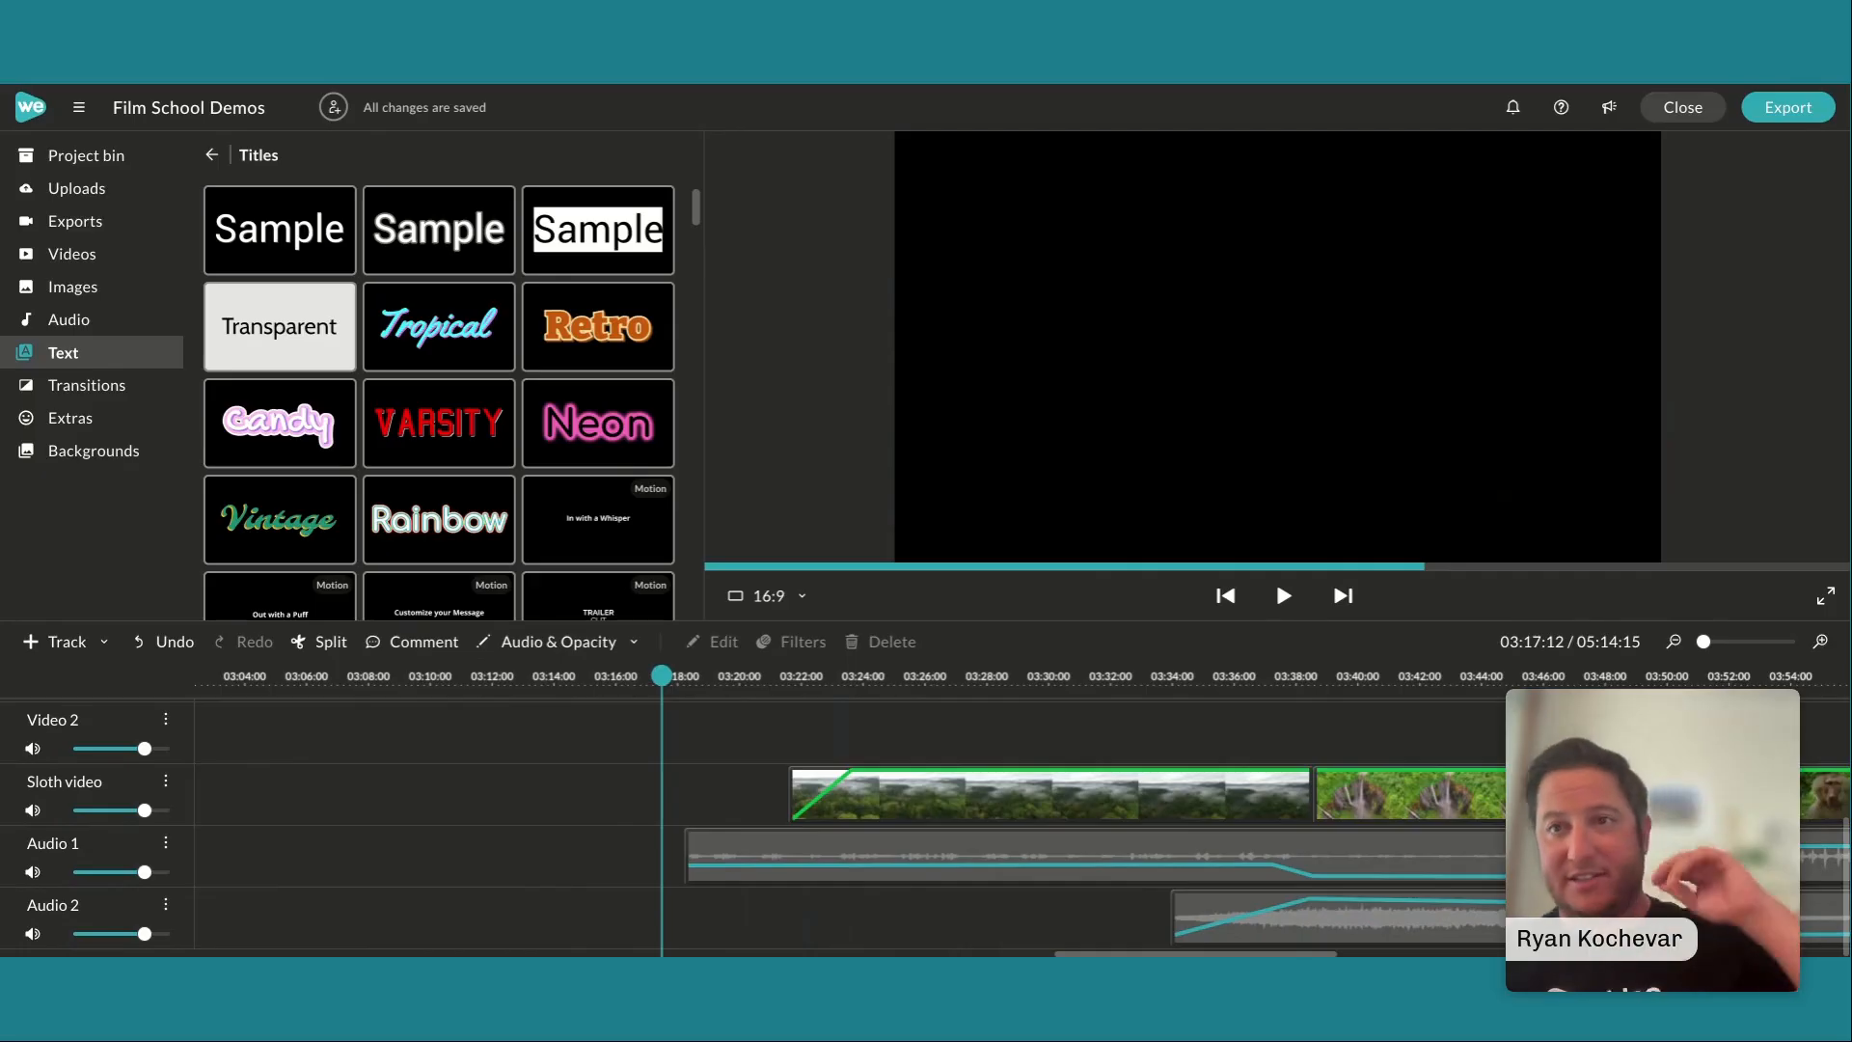
scroll(1022, 820, "right", 1)
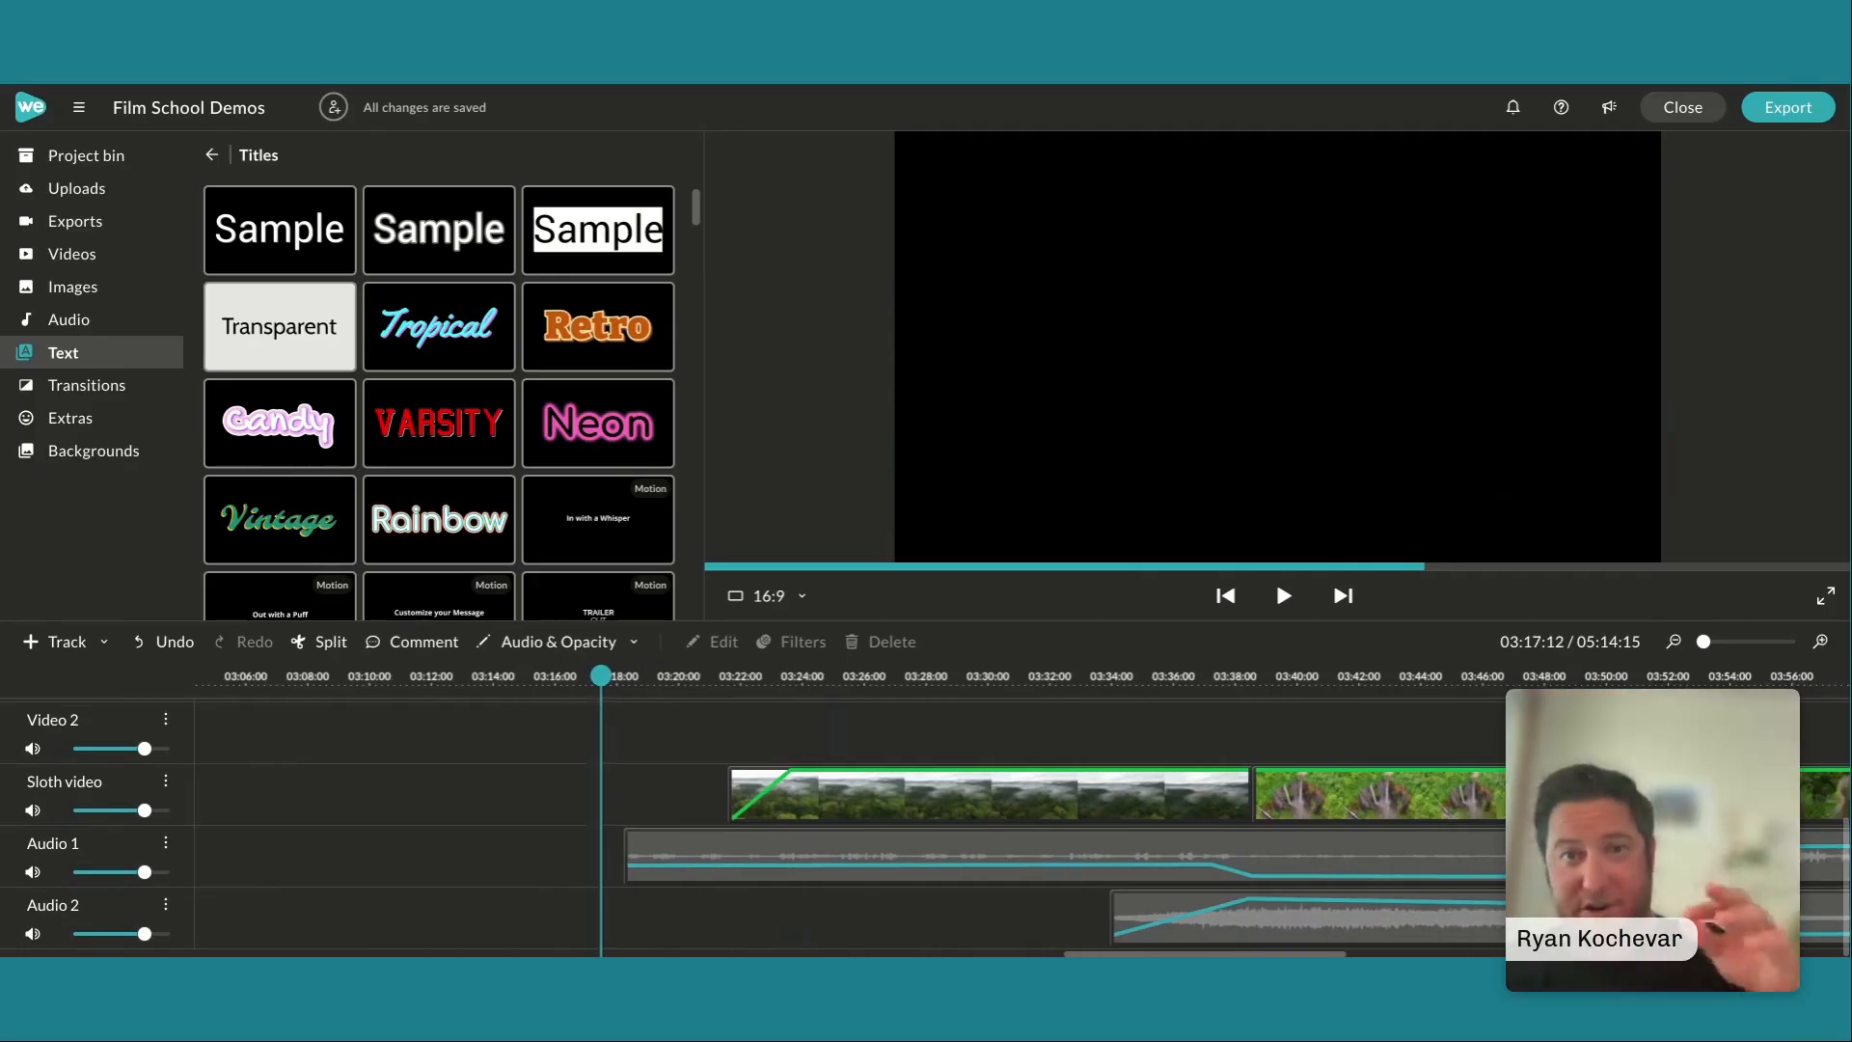
scroll(1023, 820, "right", 1)
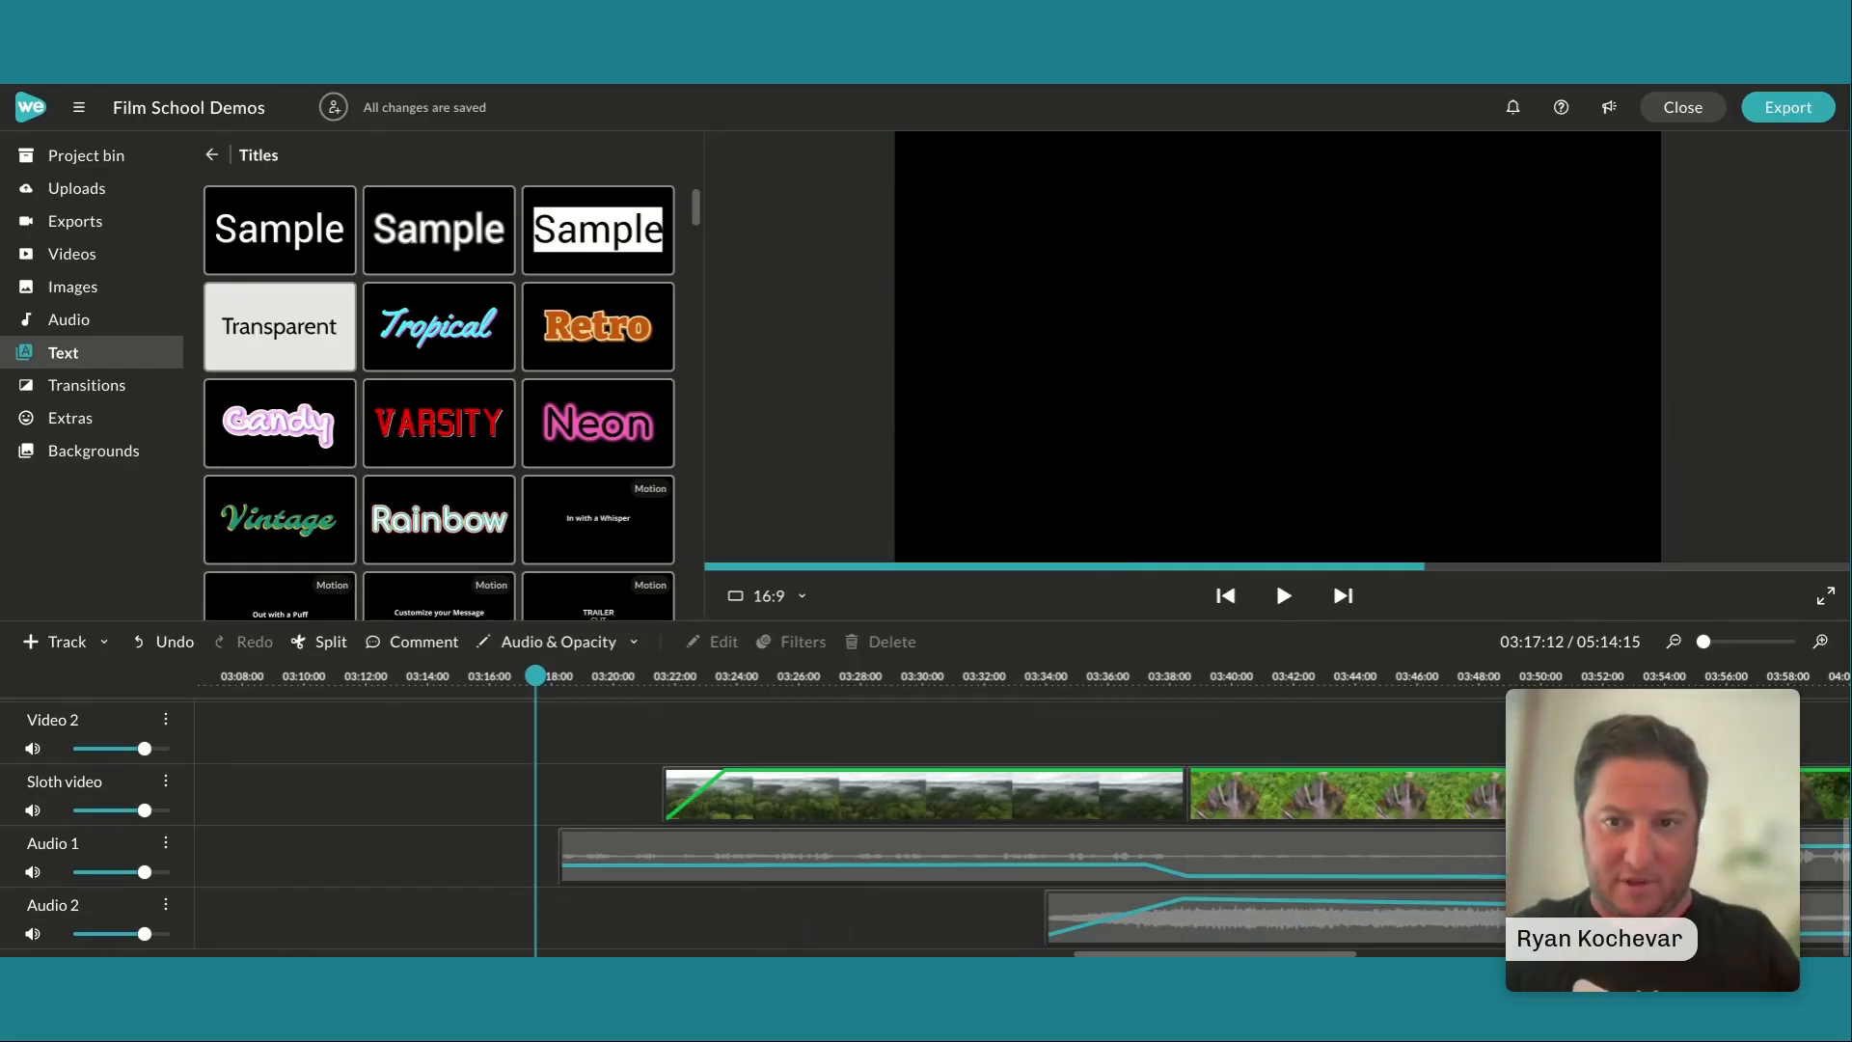
key("space")
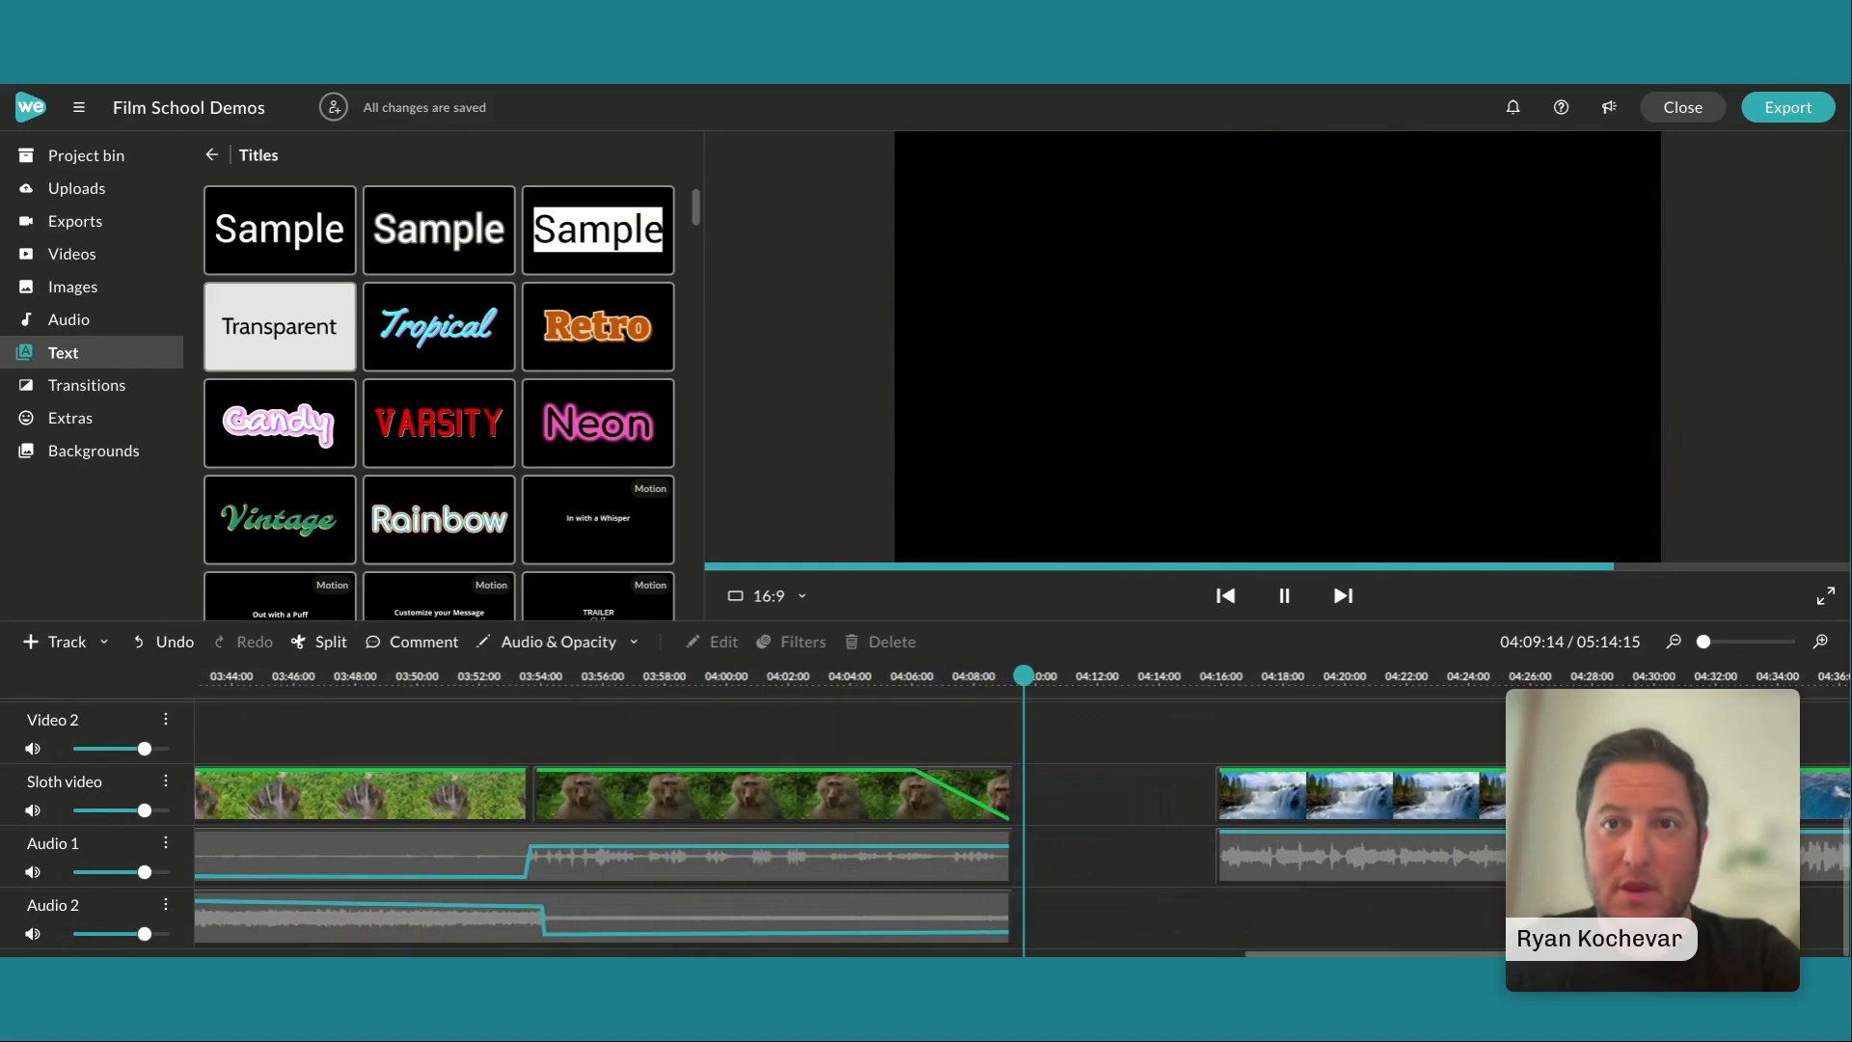
left_click(1276, 579)
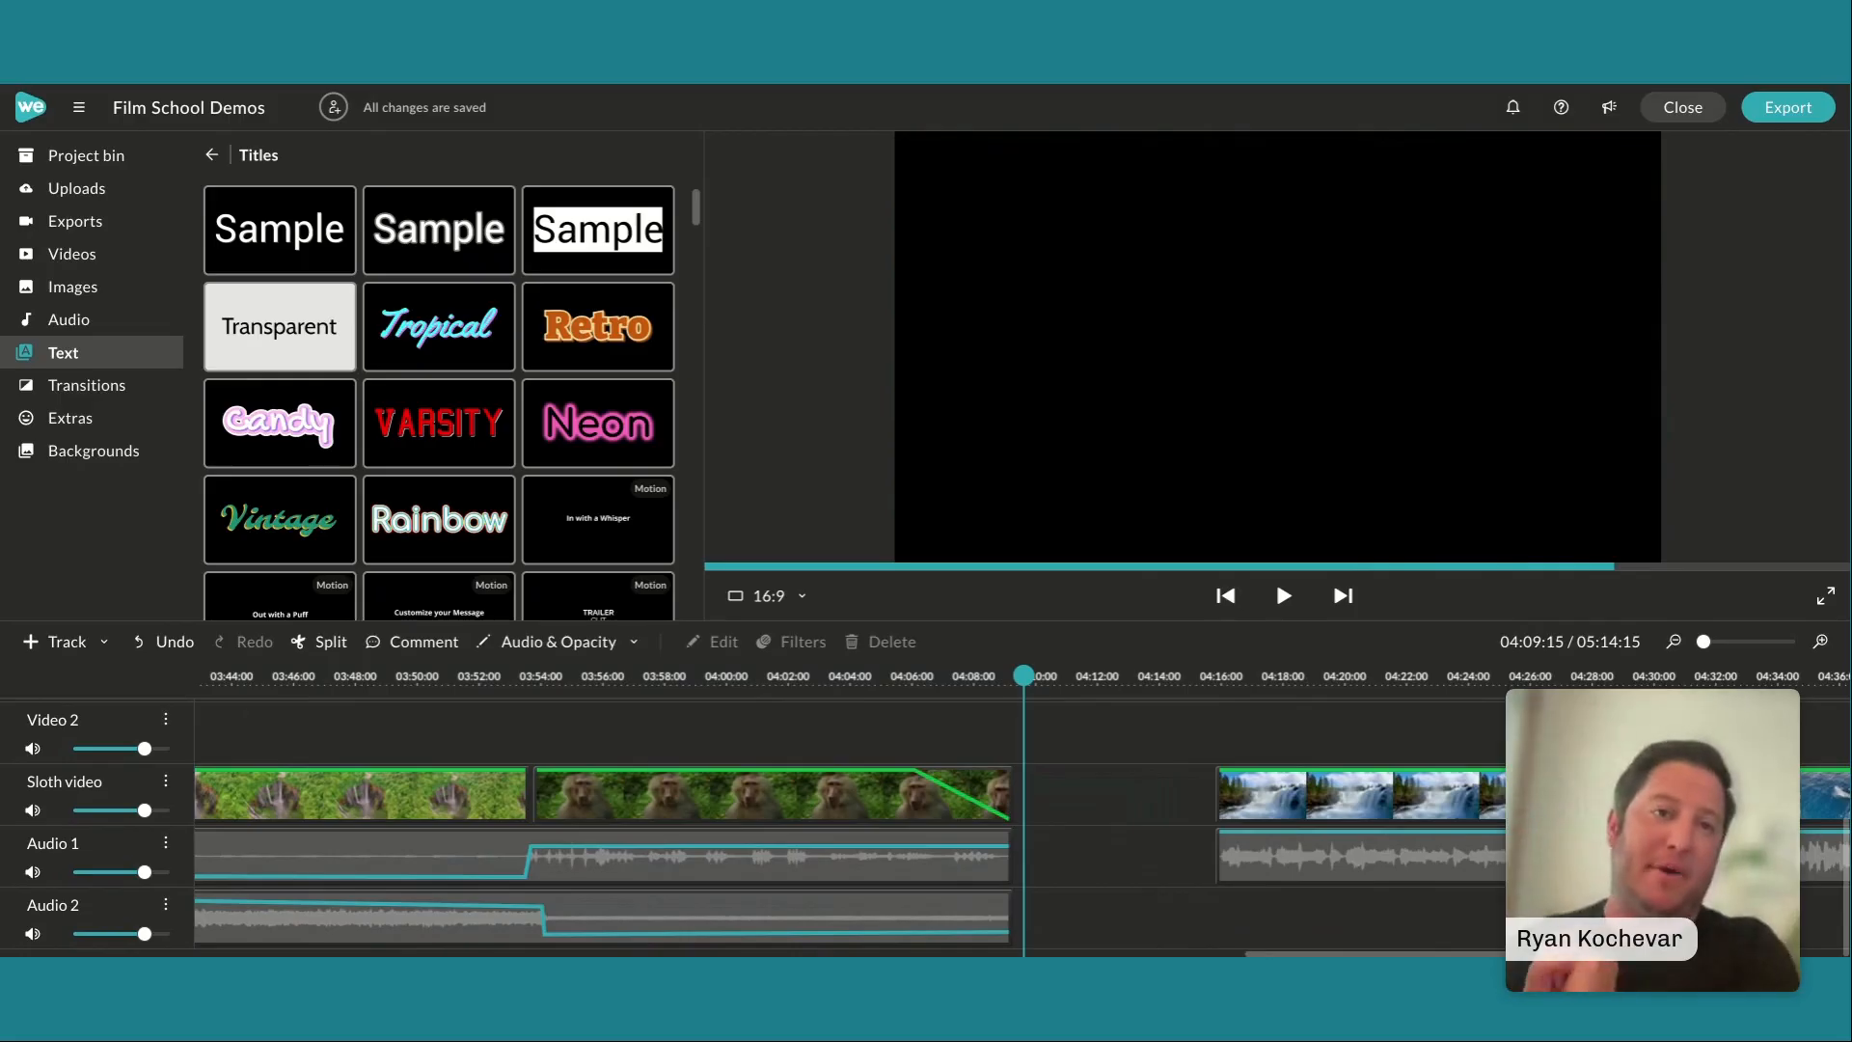
Add an audio level point to the bird-song clip on Audio 1 near 03:21 and lower it slightly
left_click_drag(949, 808, 915, 806)
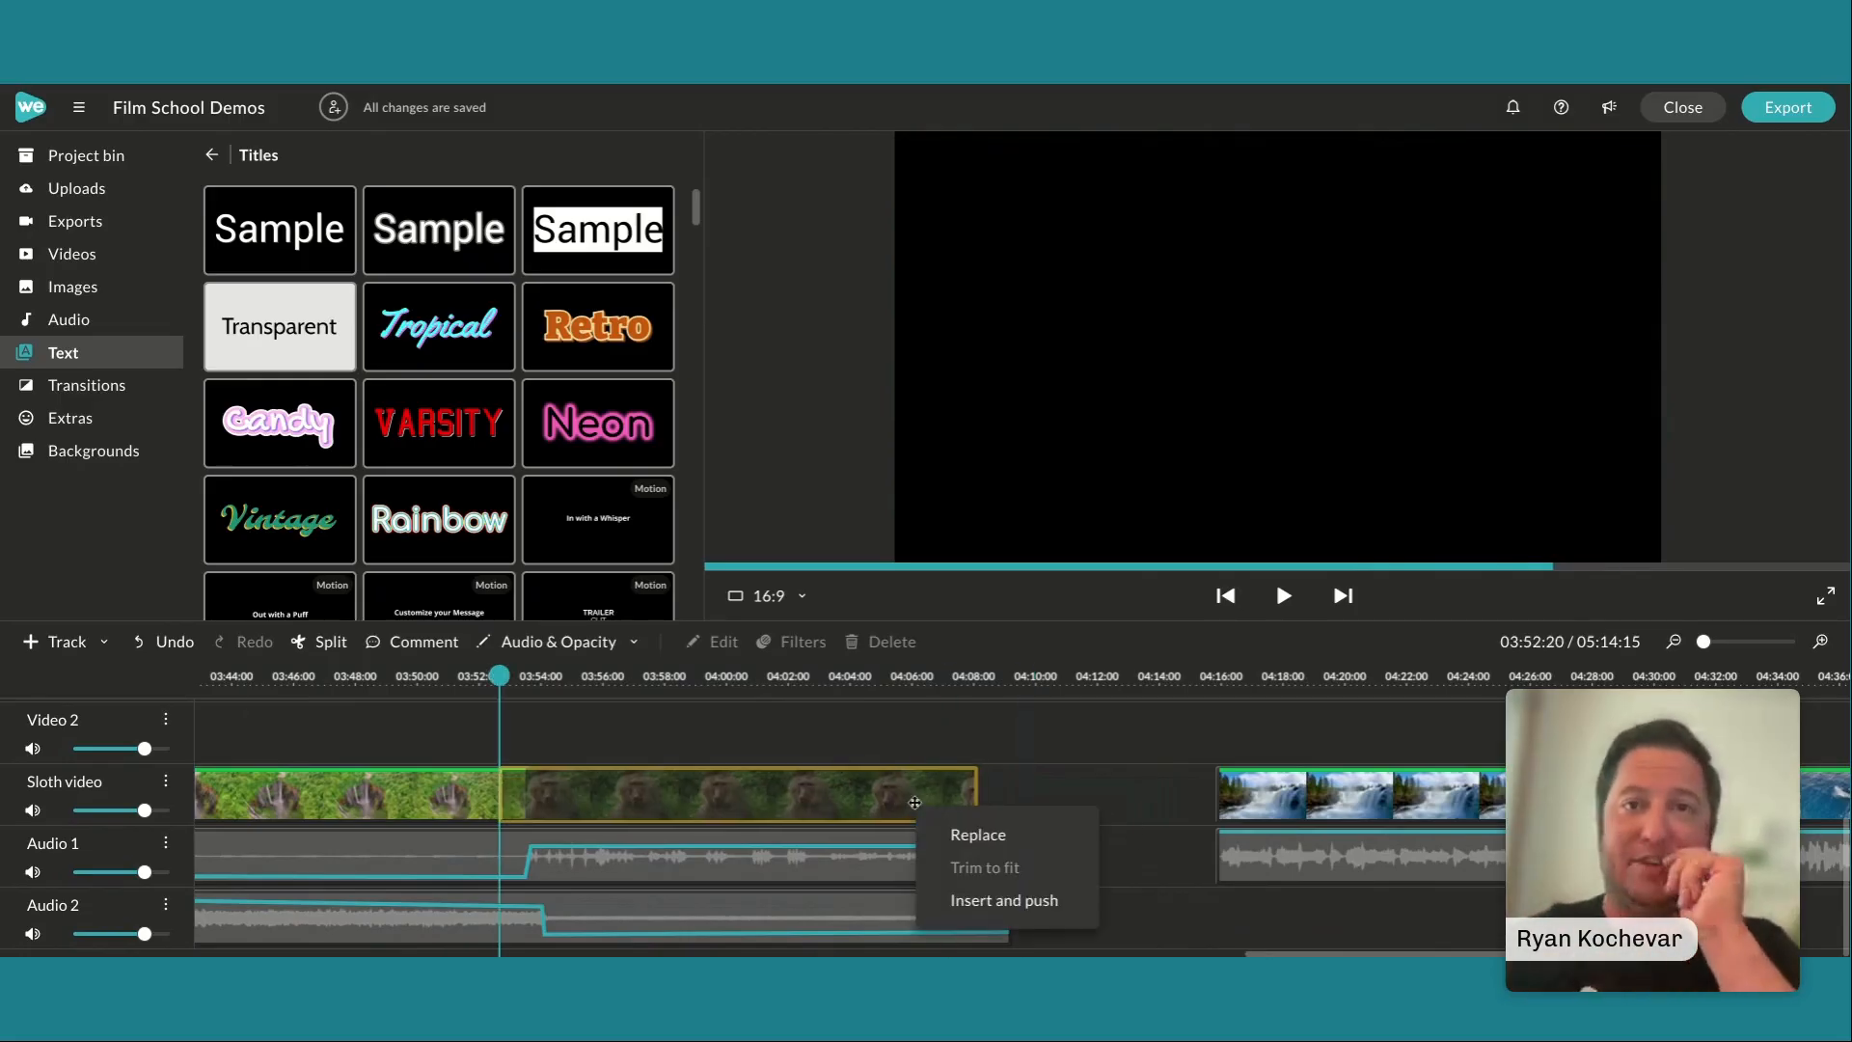
left_click(878, 817)
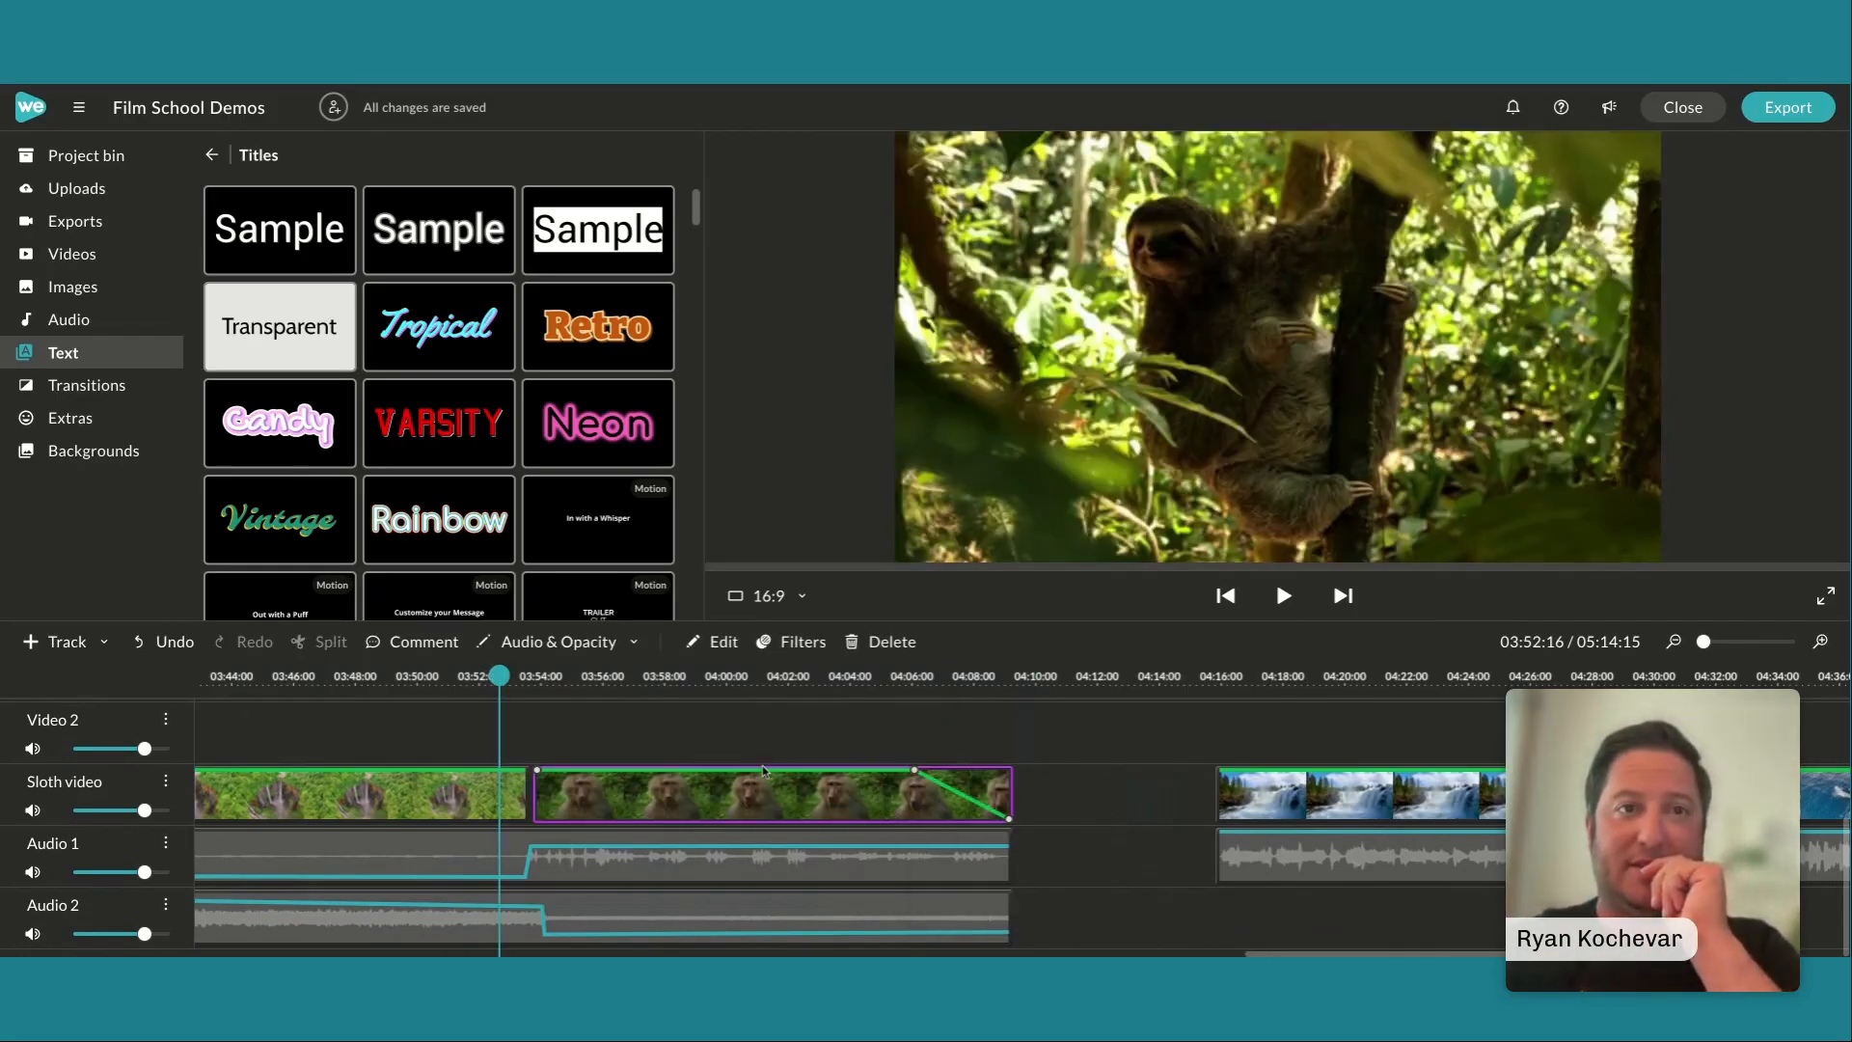
scroll(600, 828, "left", 10)
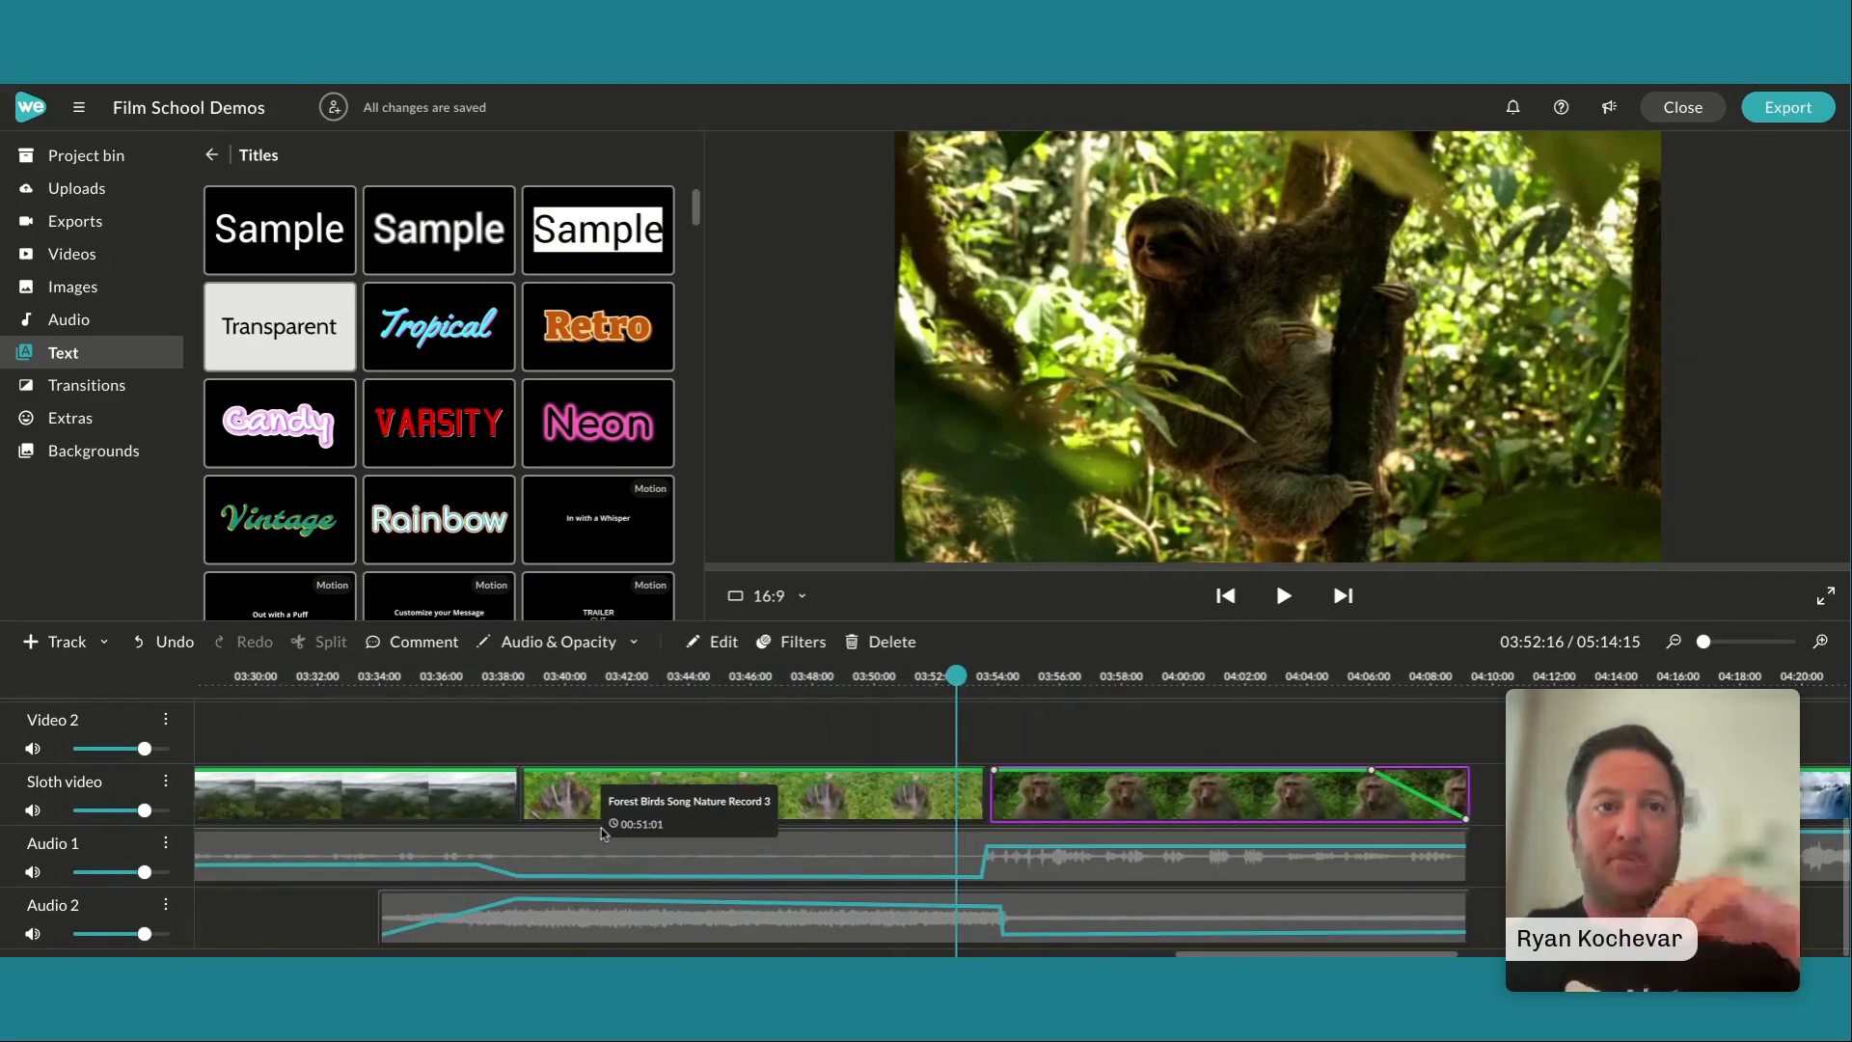
scroll(600, 828, "left", 8)
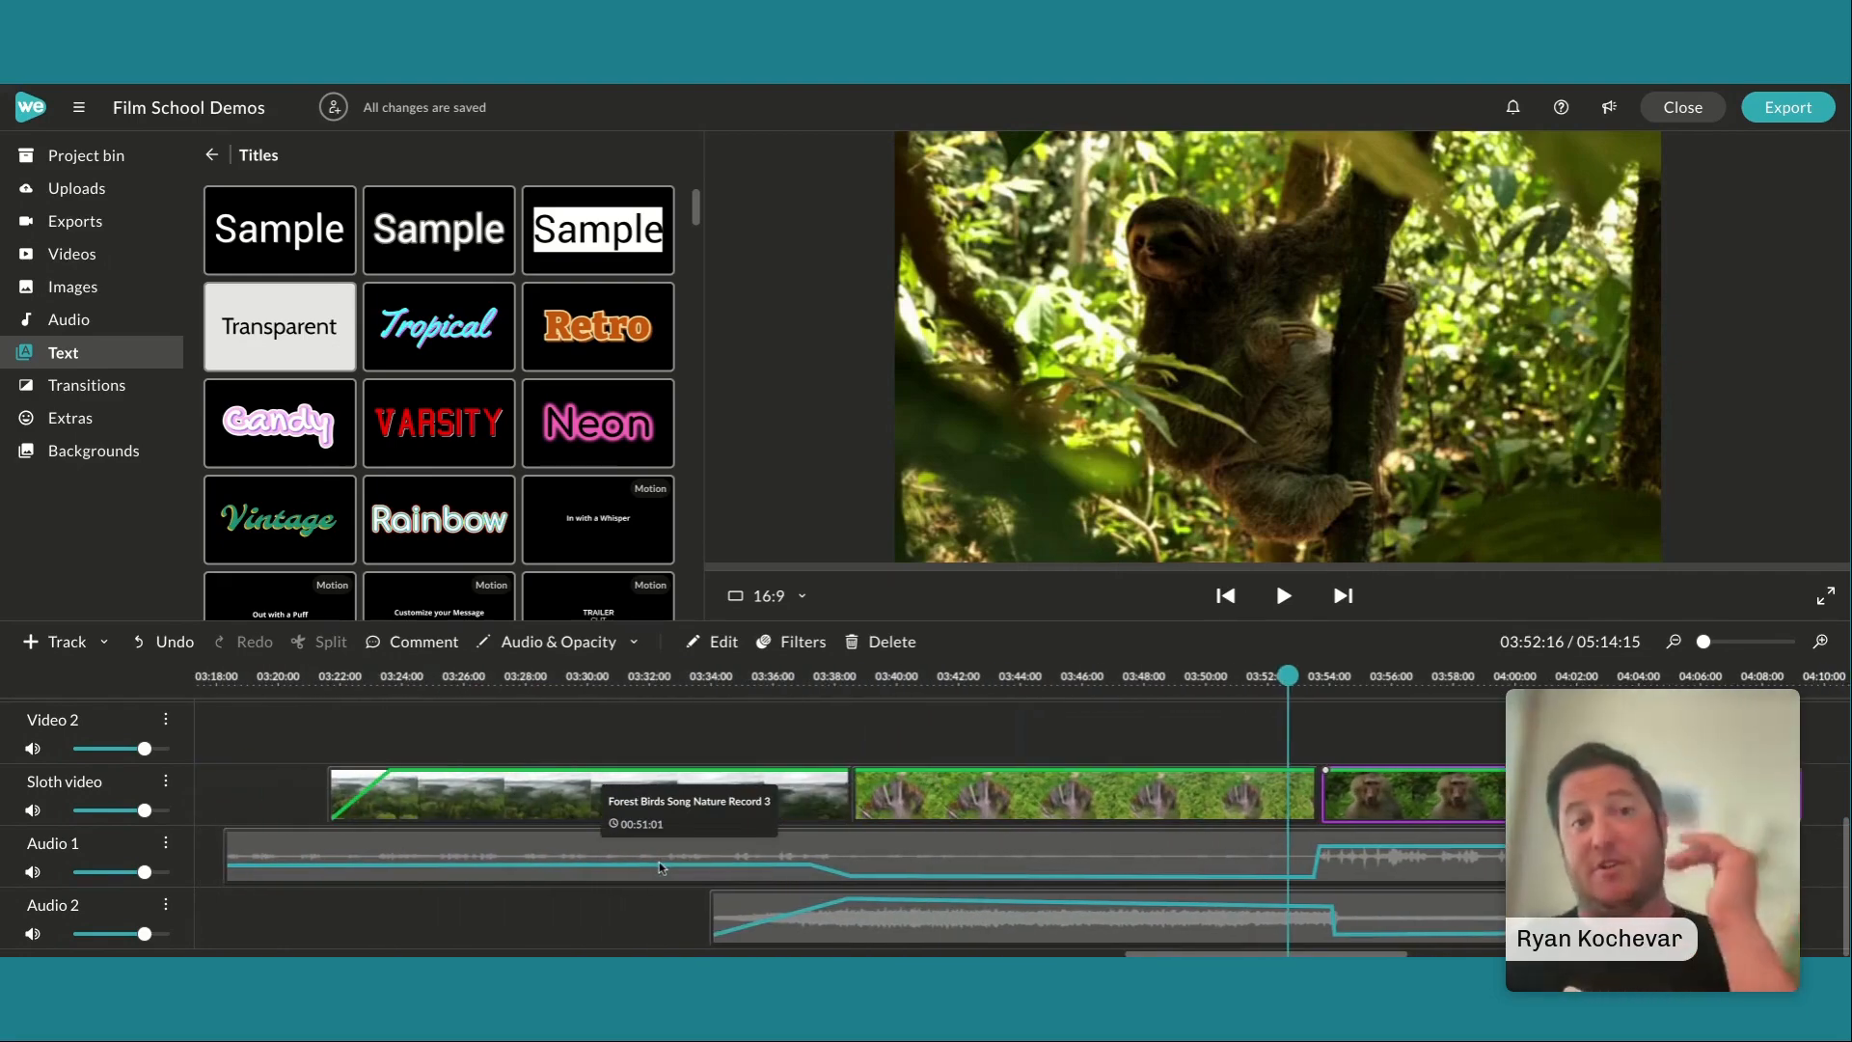
scroll(658, 861, "left", 1)
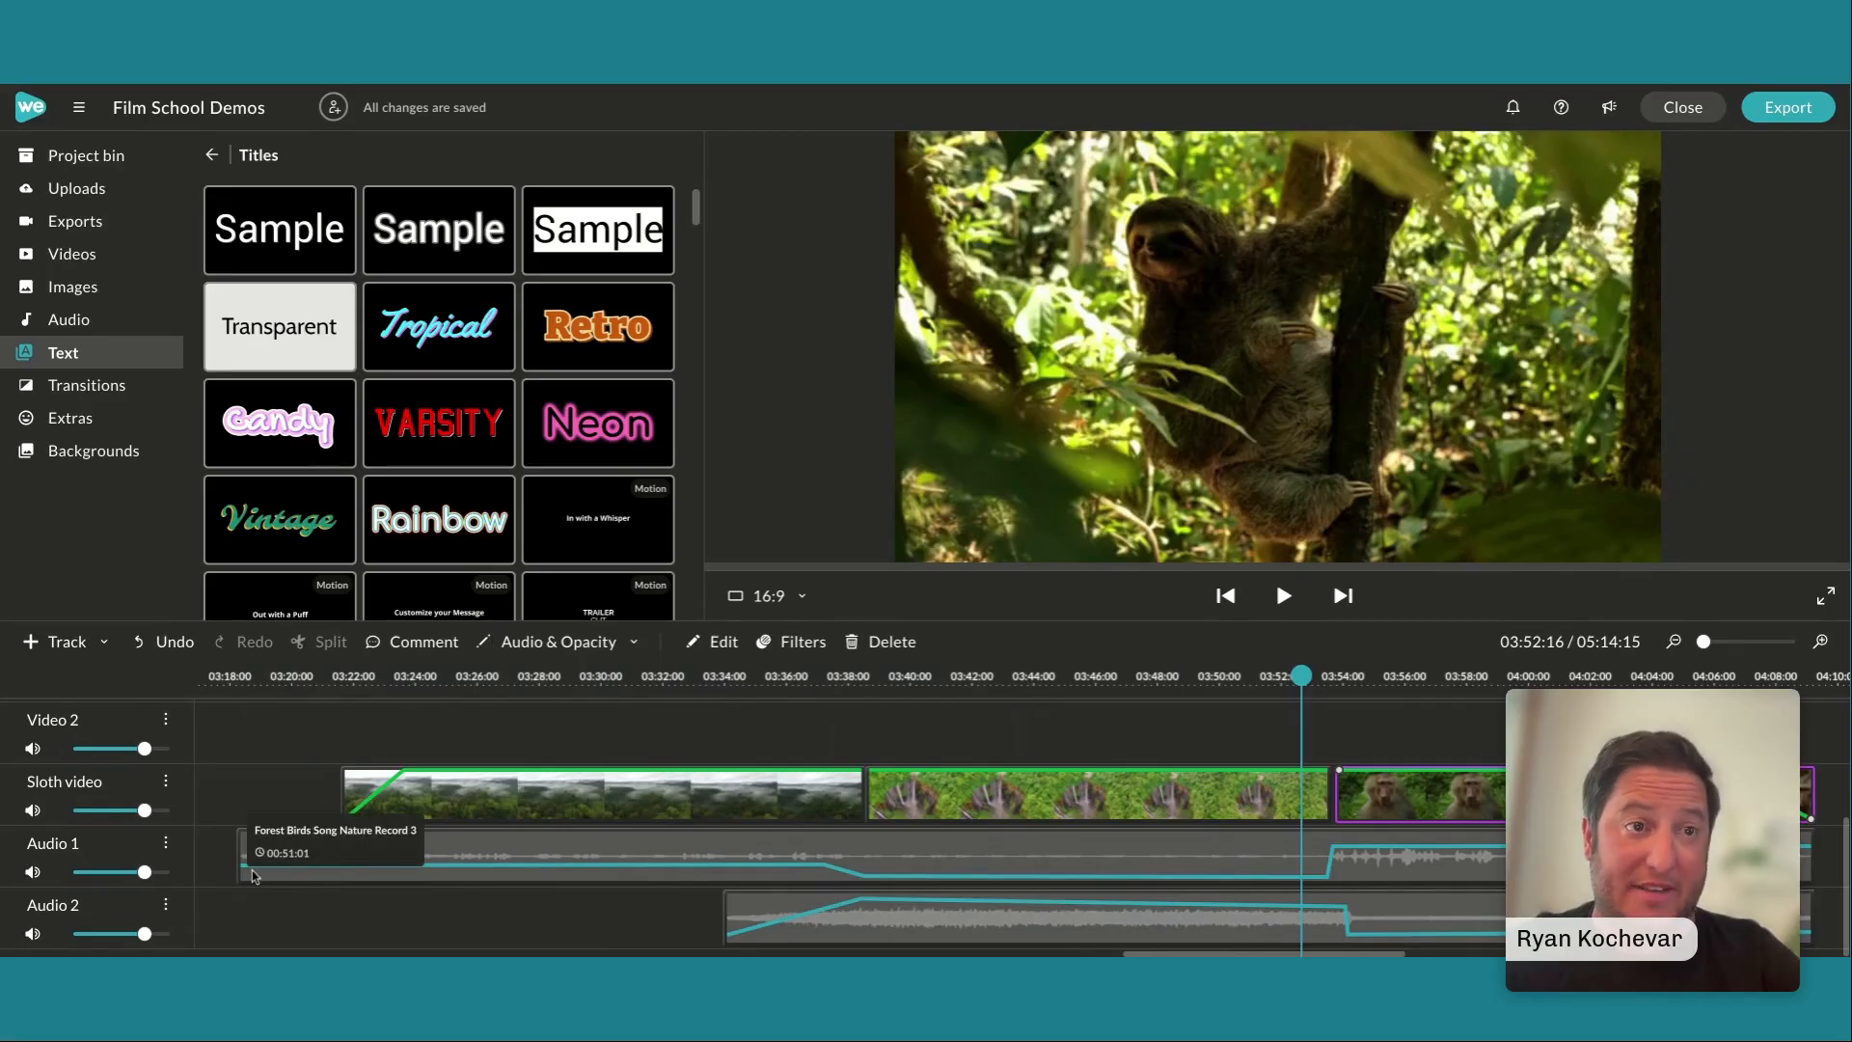
left_click(289, 873)
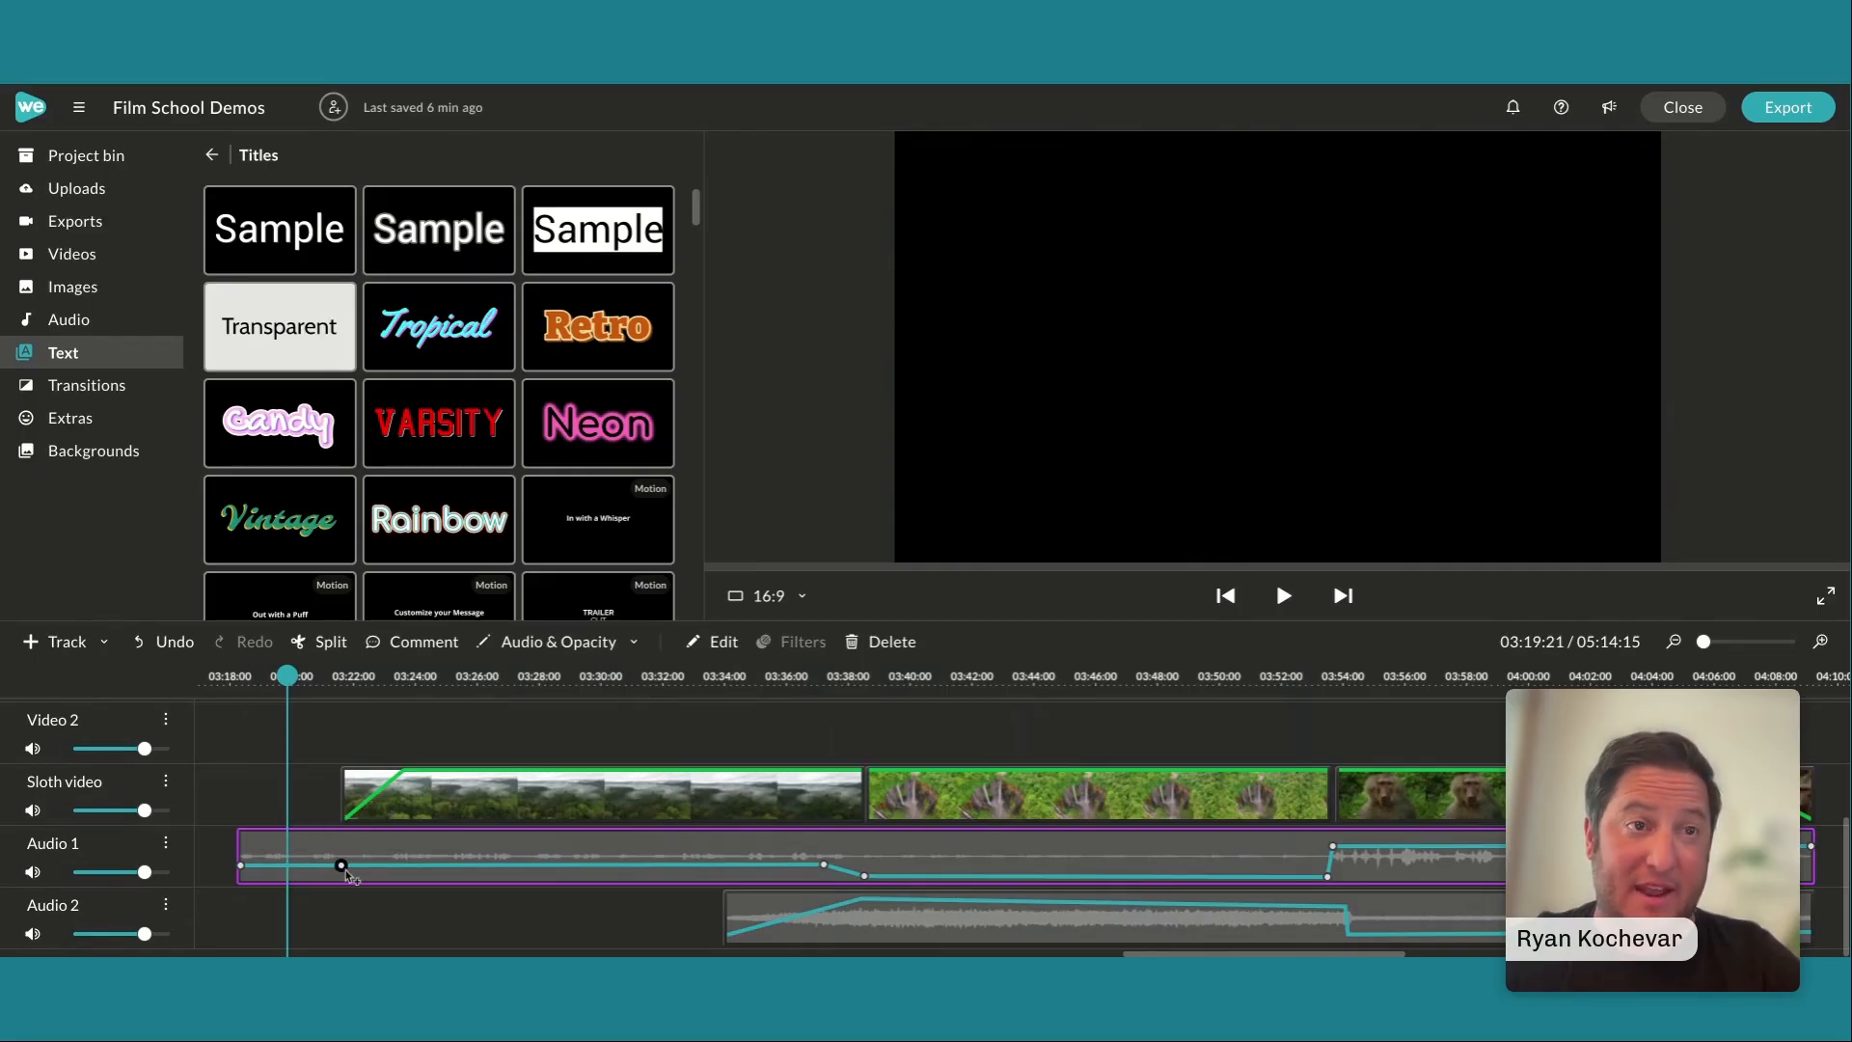
left_click_drag(345, 872, 345, 876)
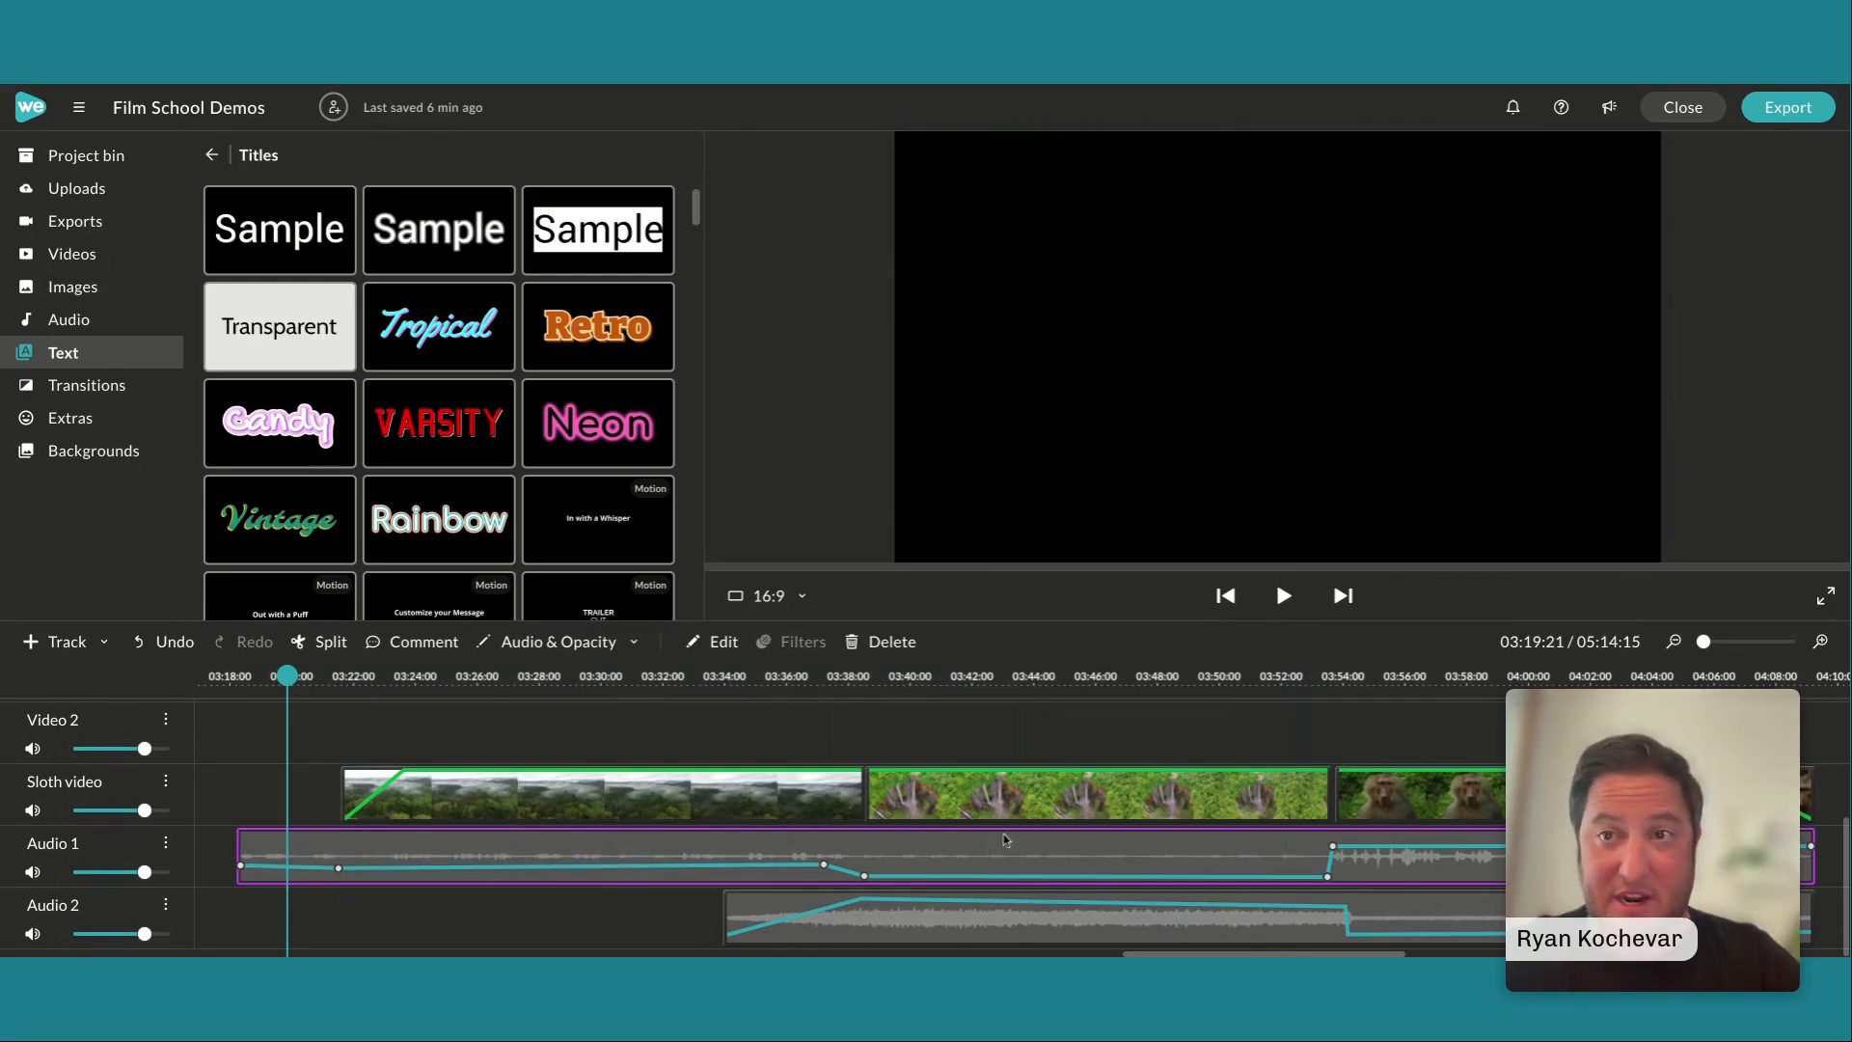
Place the playhead at 03:21:15 and play the aerial forest clip's opacity fade-in, pausing partway and at its end
left_click(1013, 911)
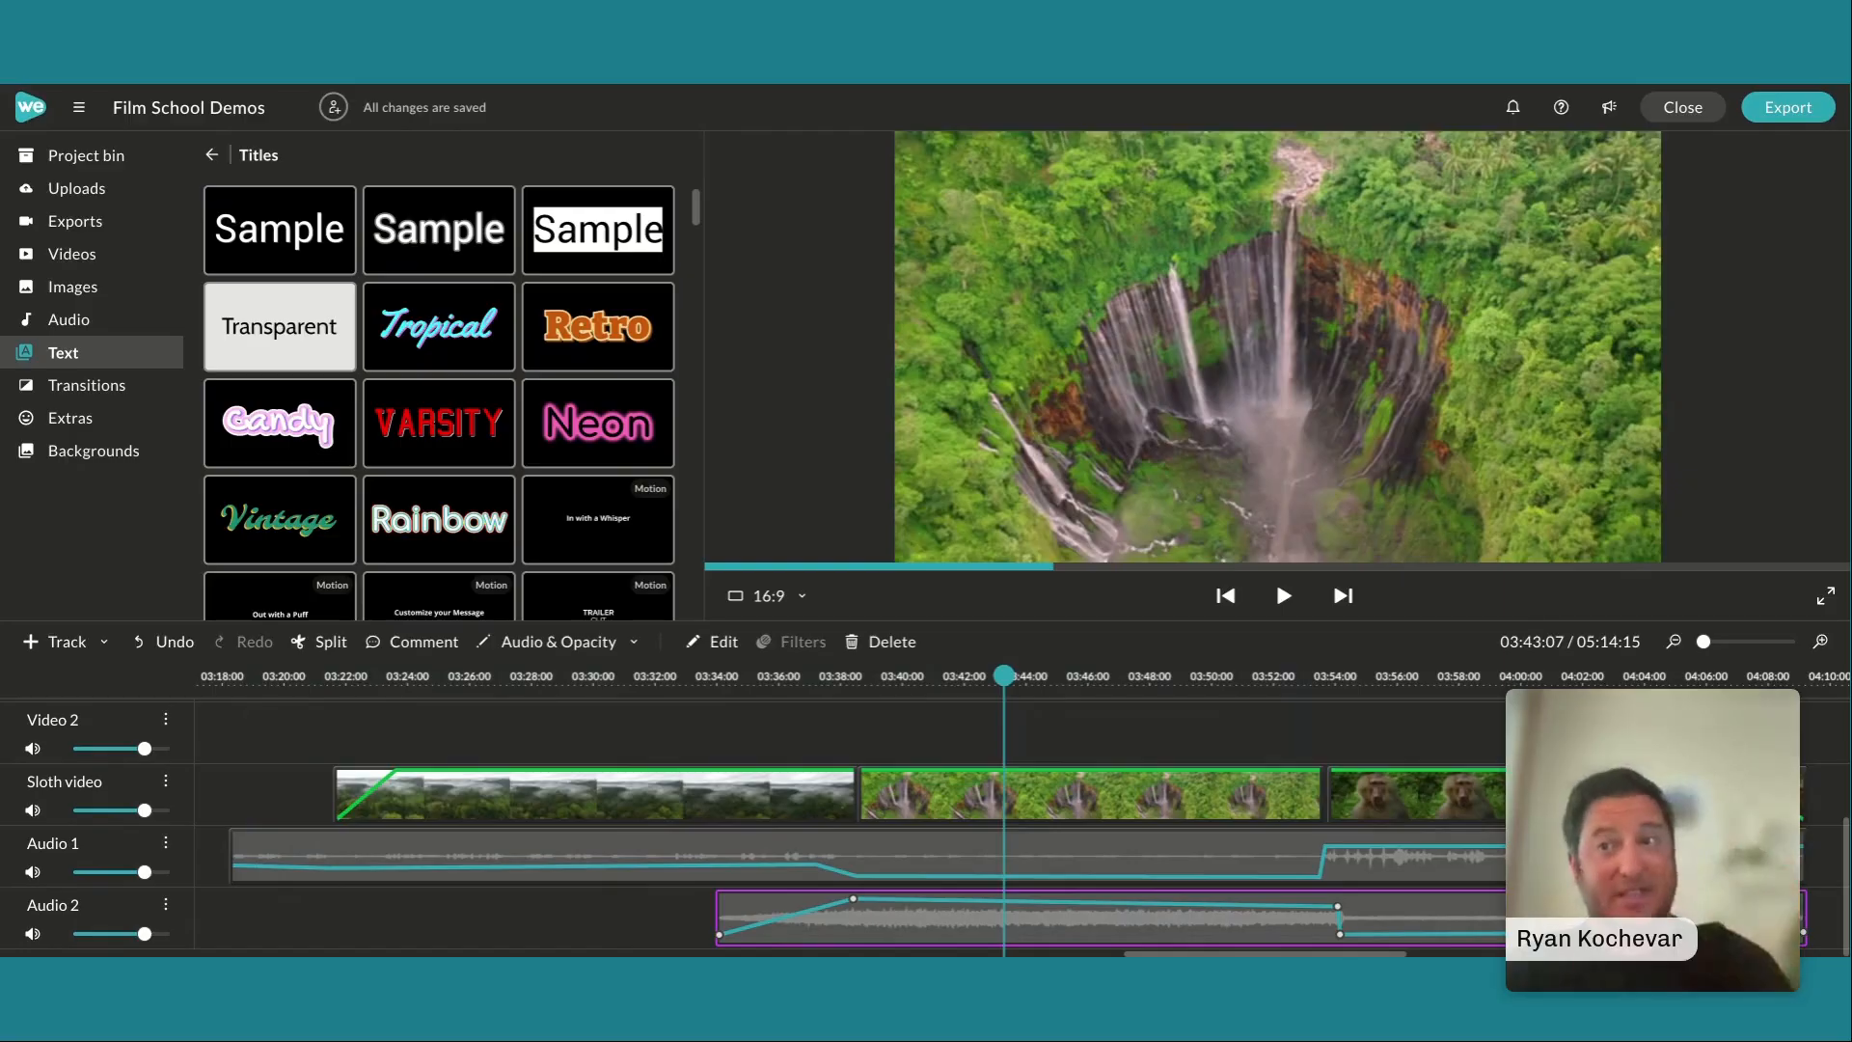
left_click(363, 800)
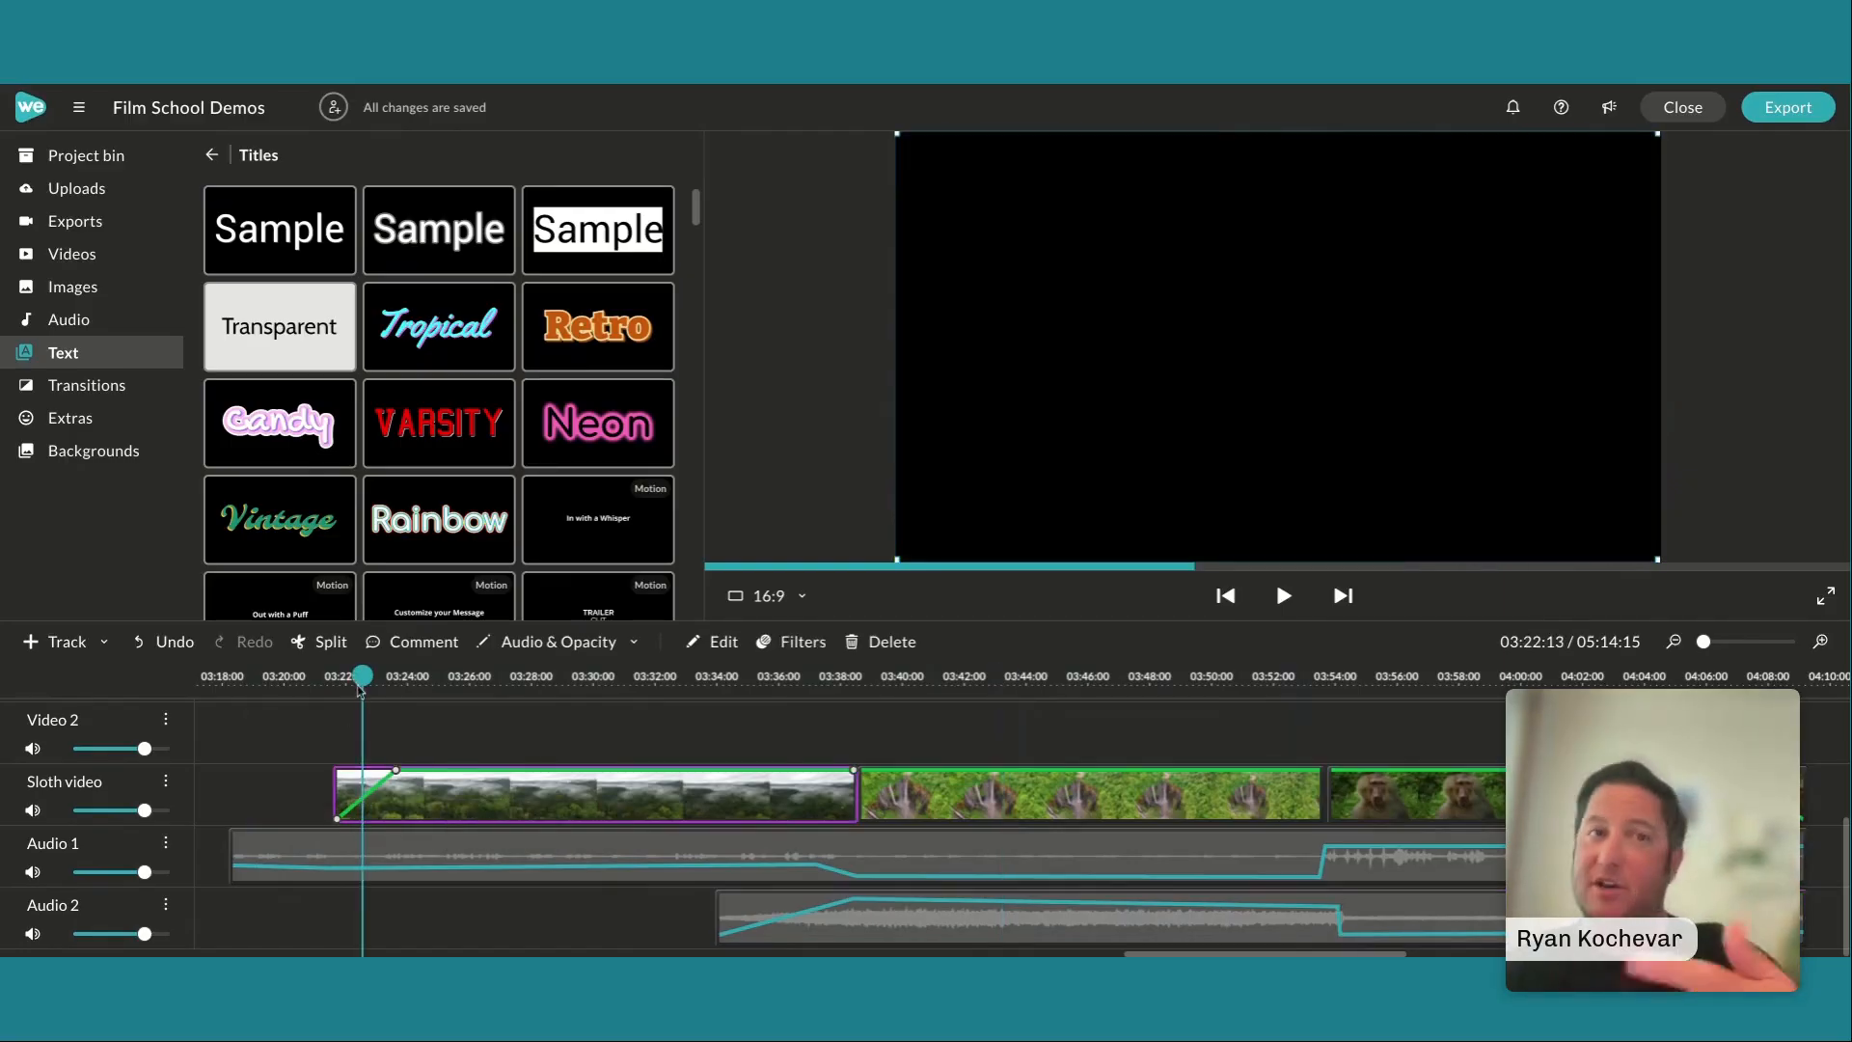
left_click_drag(362, 675, 335, 676)
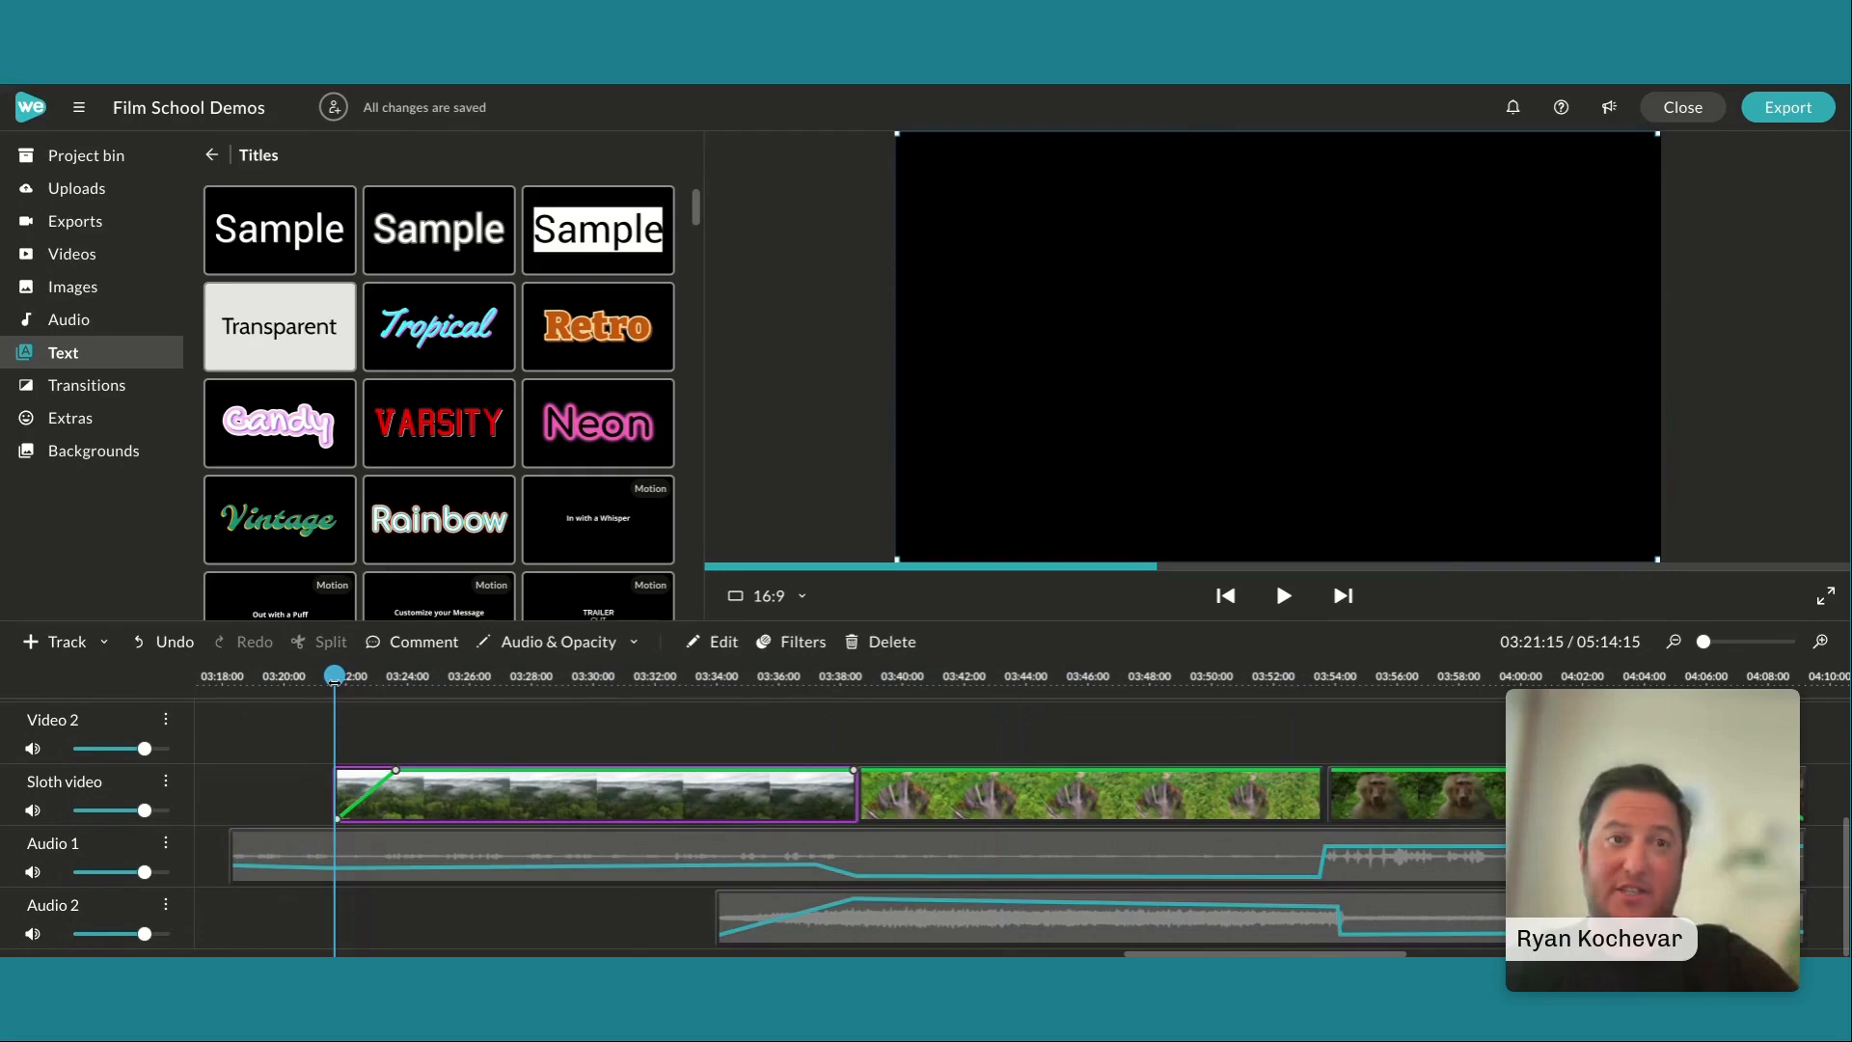
left_click(288, 744)
key("space")
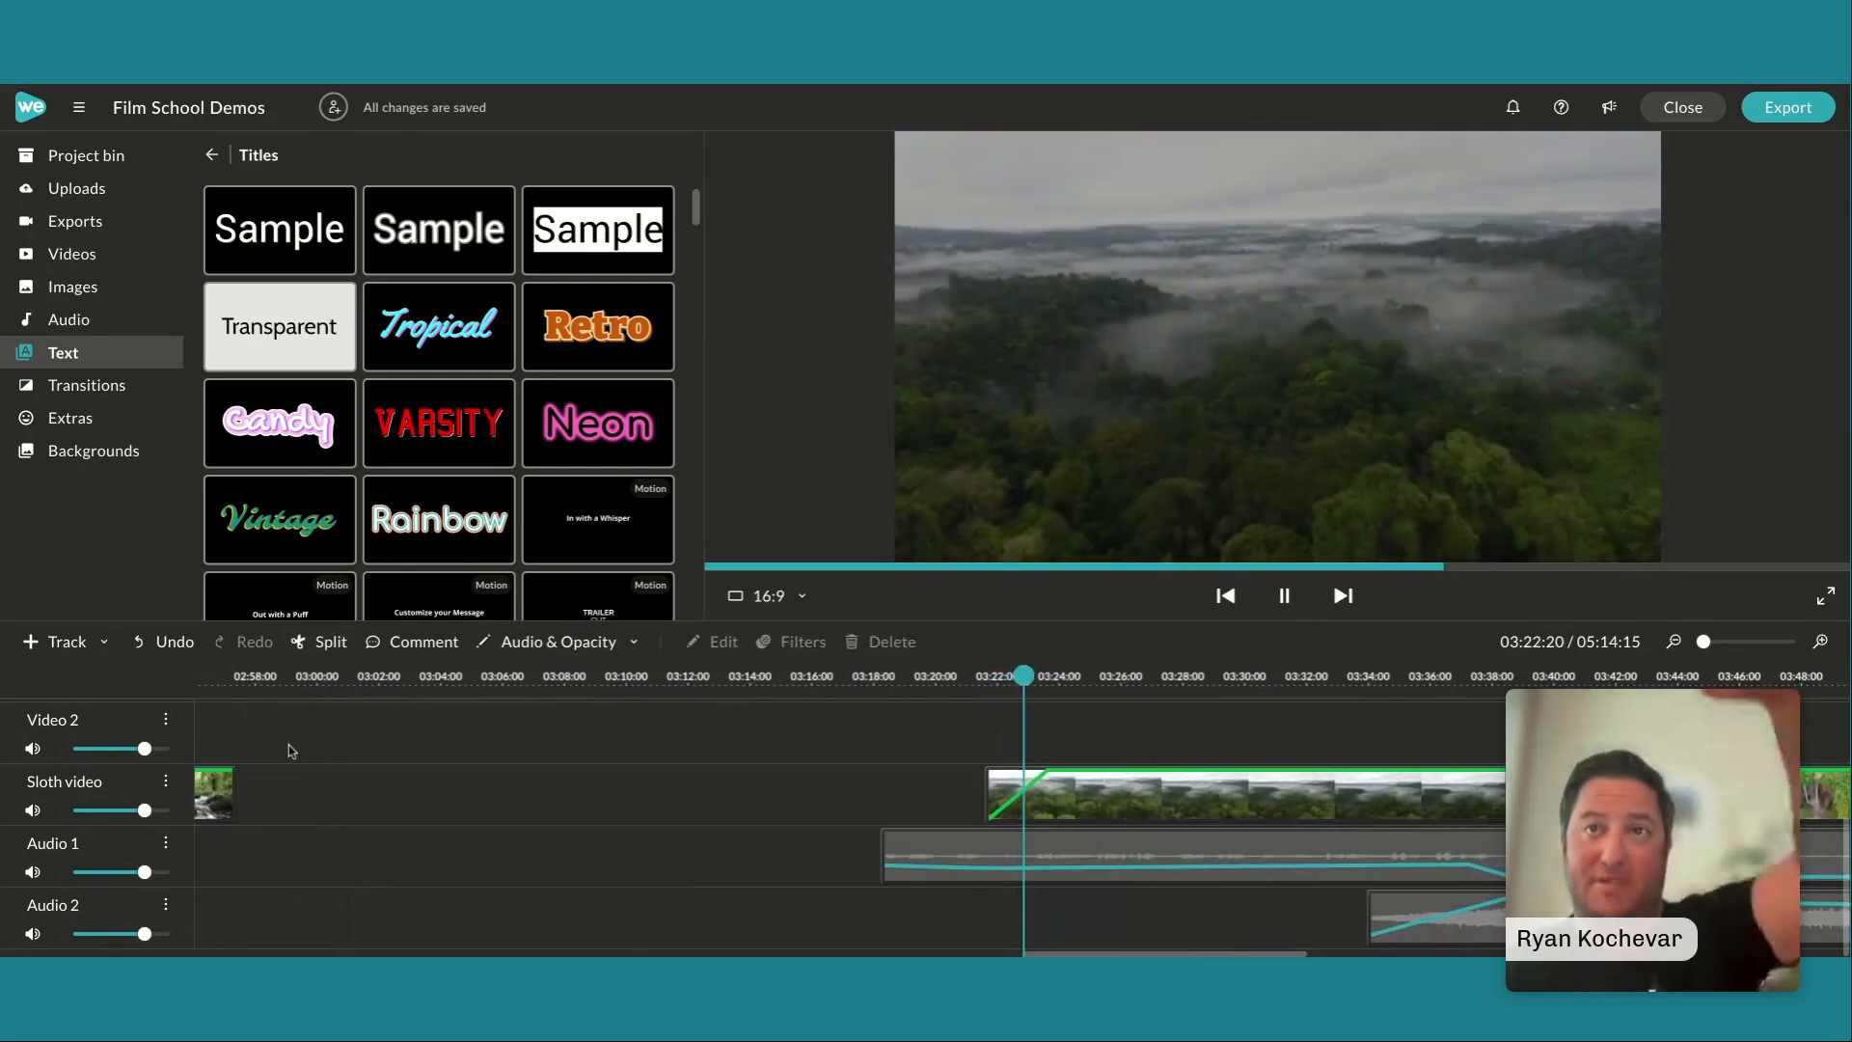
left_click(1276, 577)
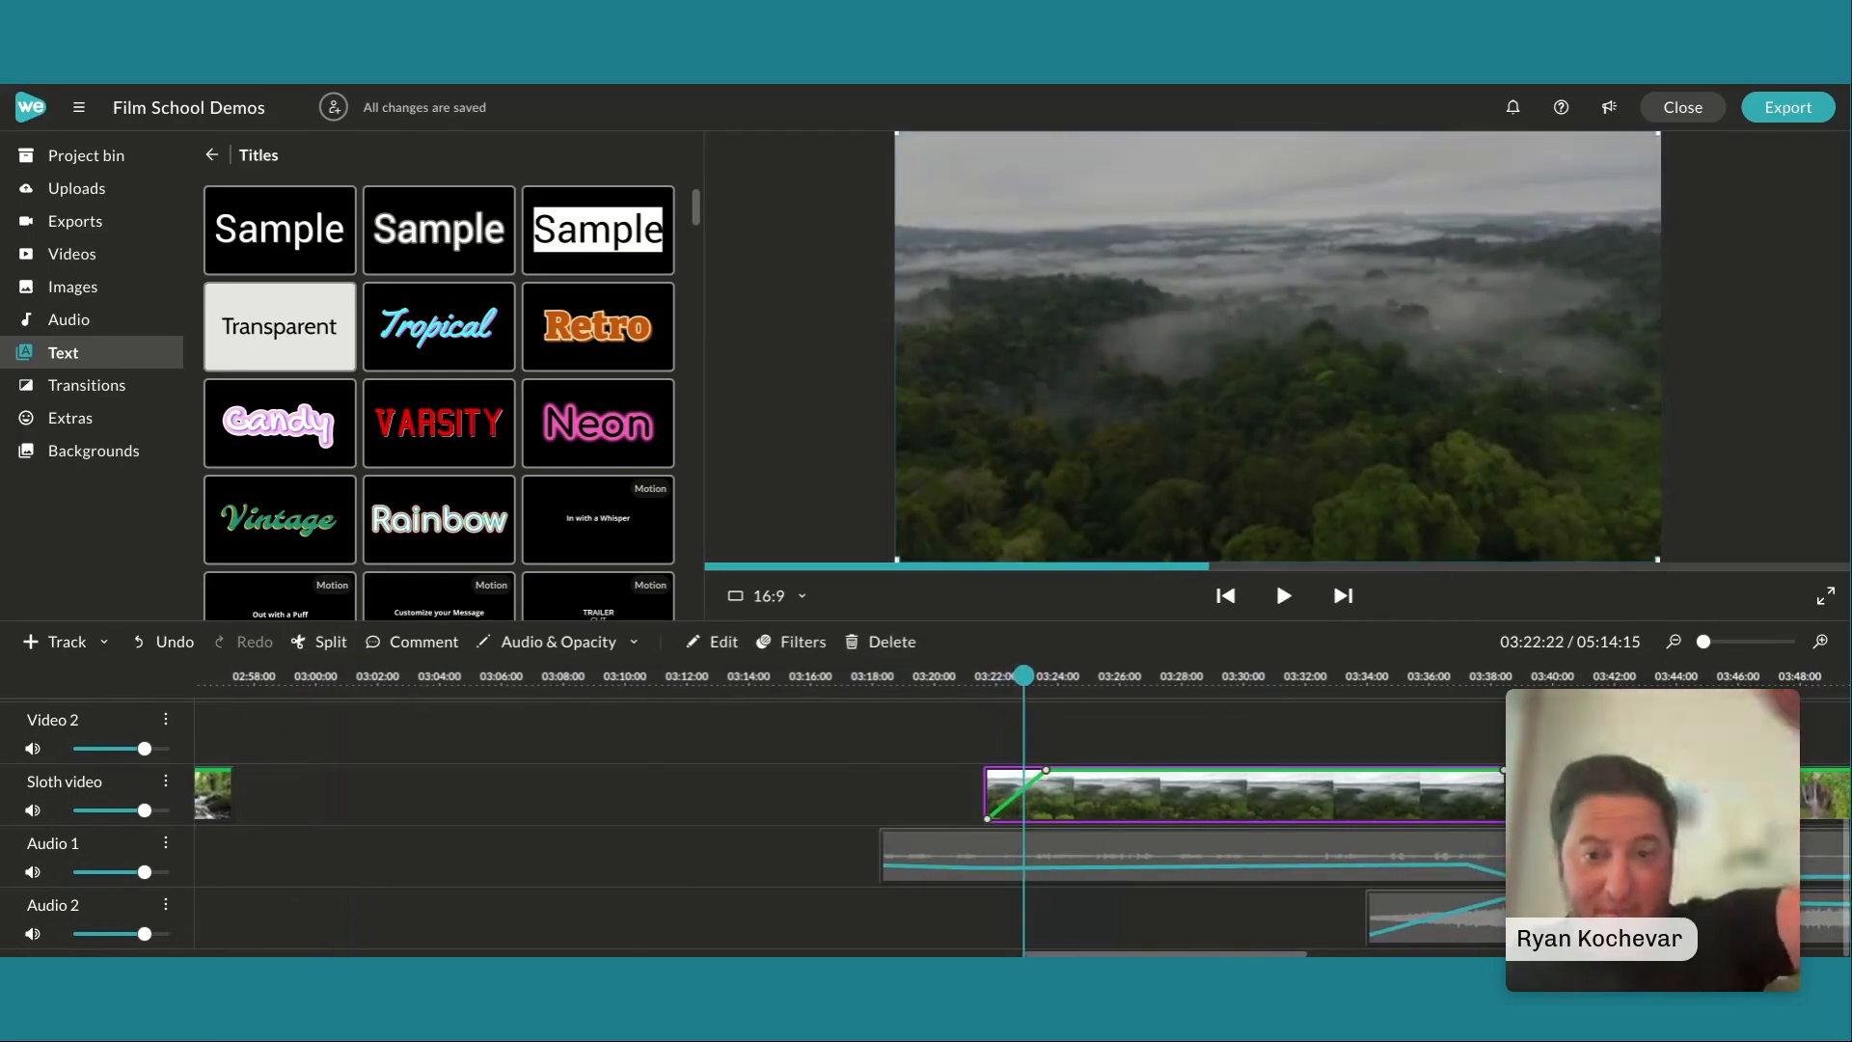
left_click(427, 726)
key("space")
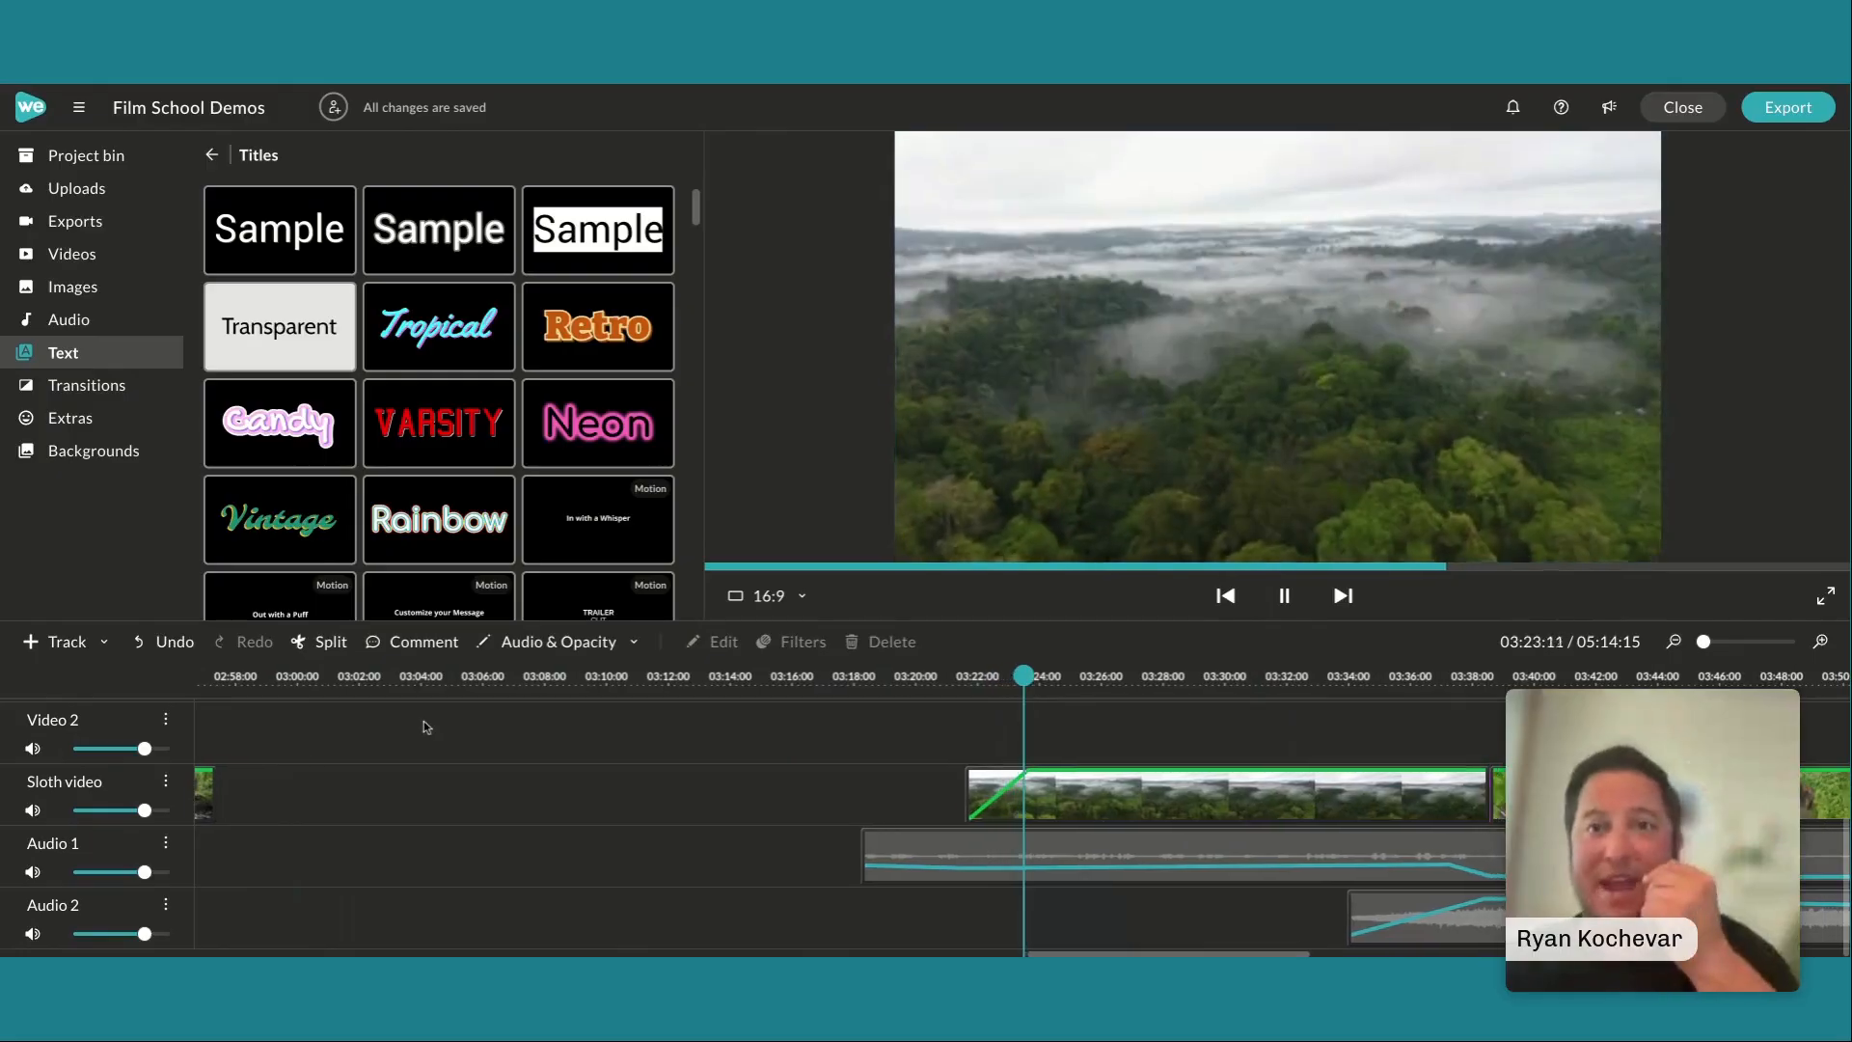
key("space")
Look over the remaining fades, and move the playhead past the monkey clip to 04:15:01, just before the river waterfall clip
scroll(1092, 850, "right", 5)
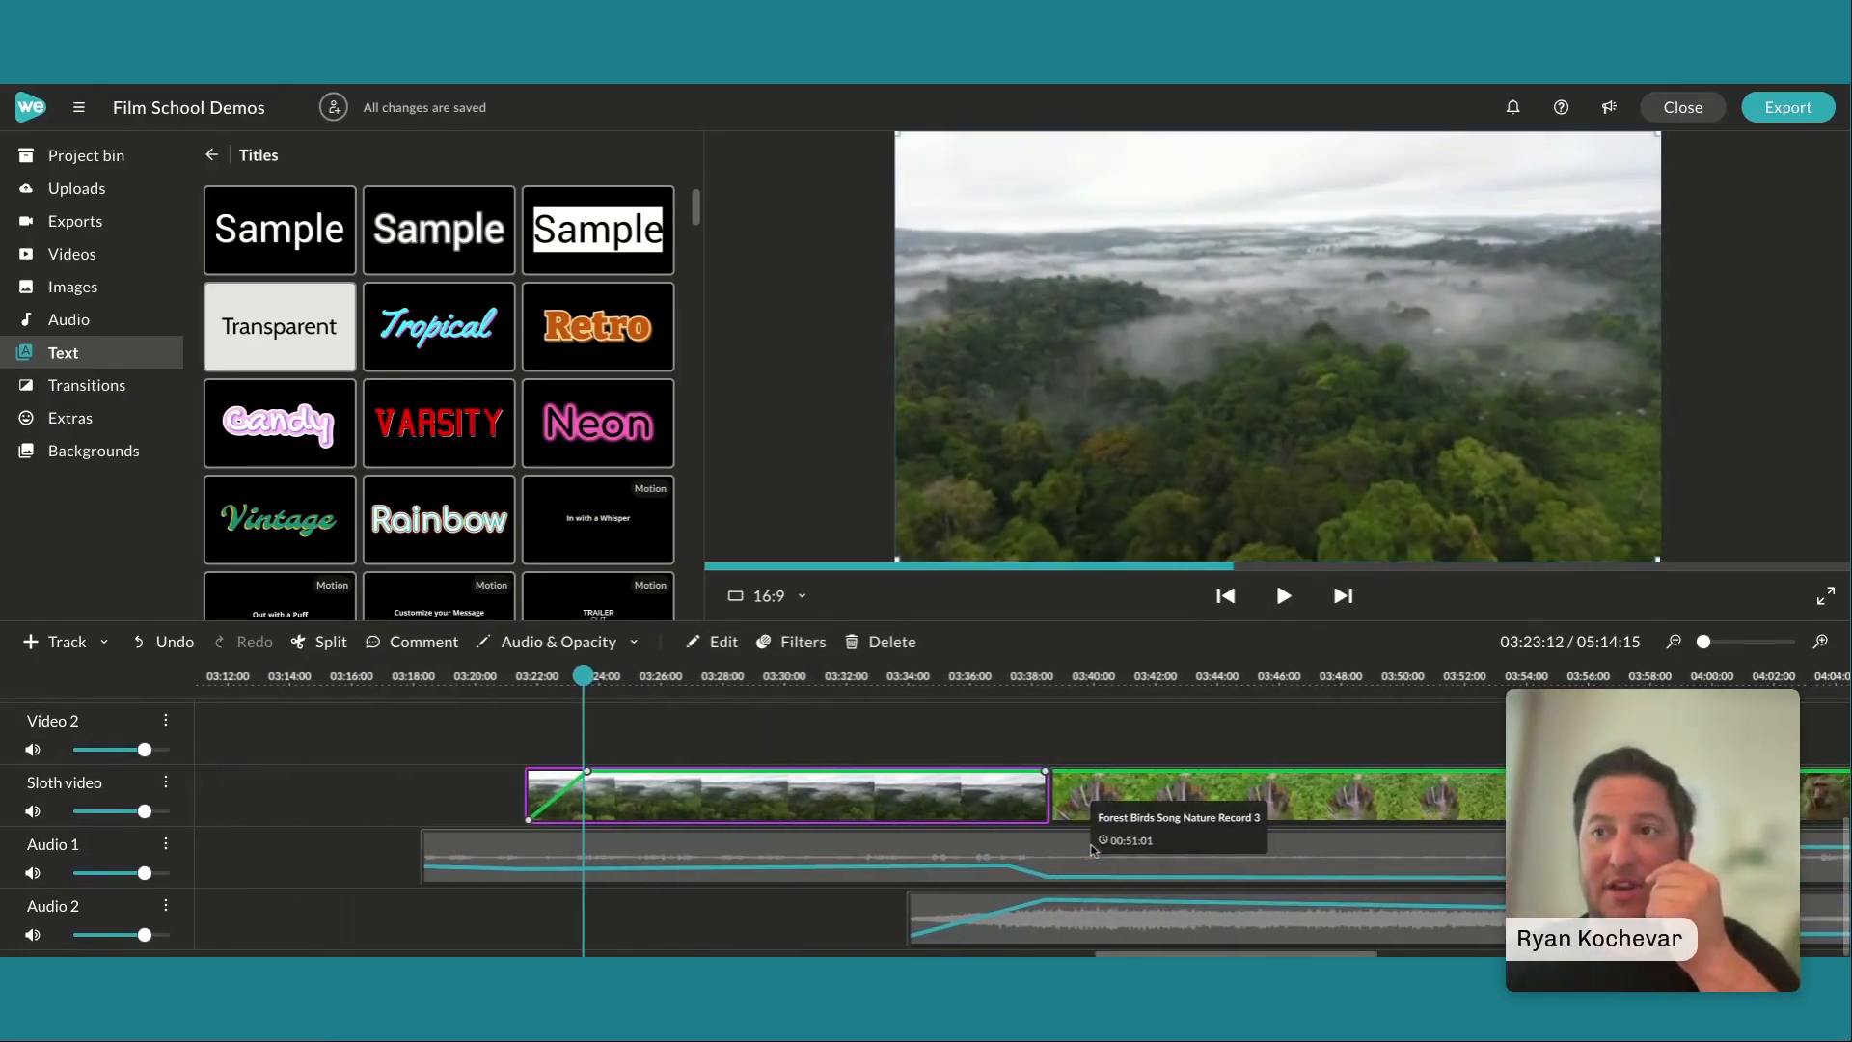
scroll(1092, 850, "right", 8)
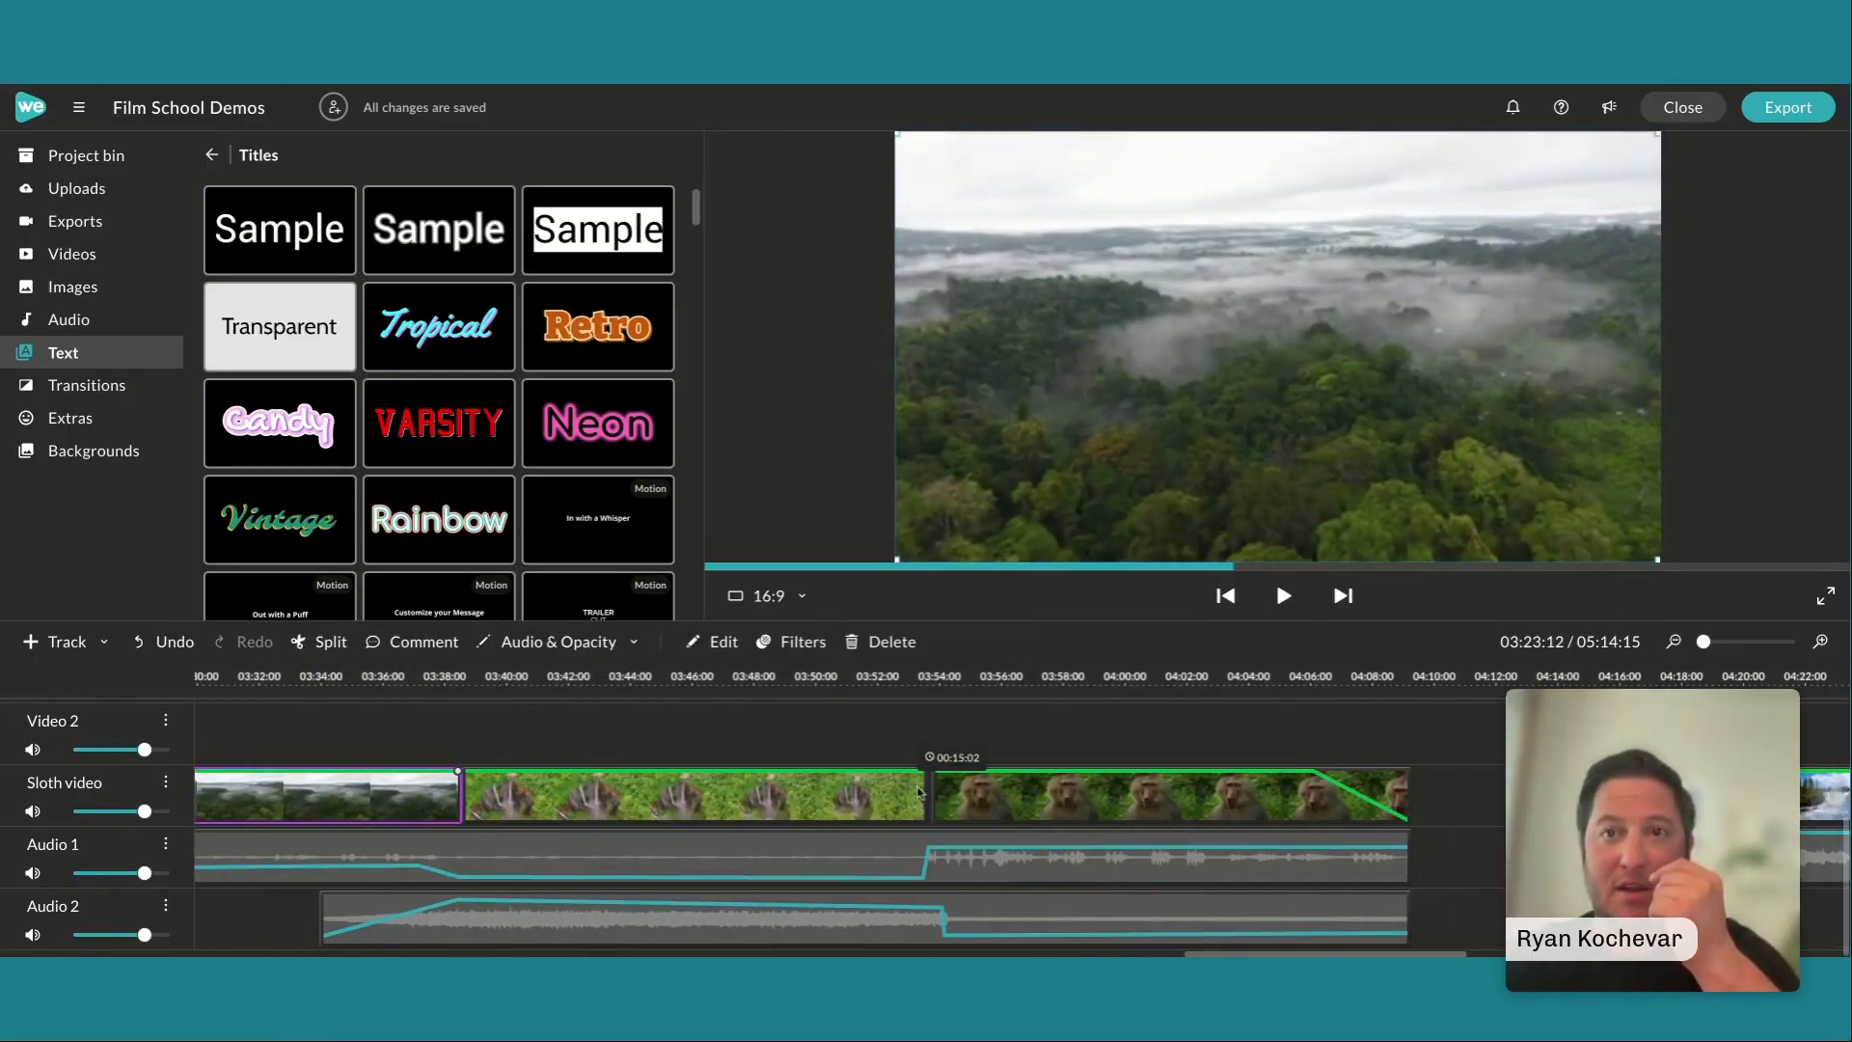
scroll(919, 793, "left", 6)
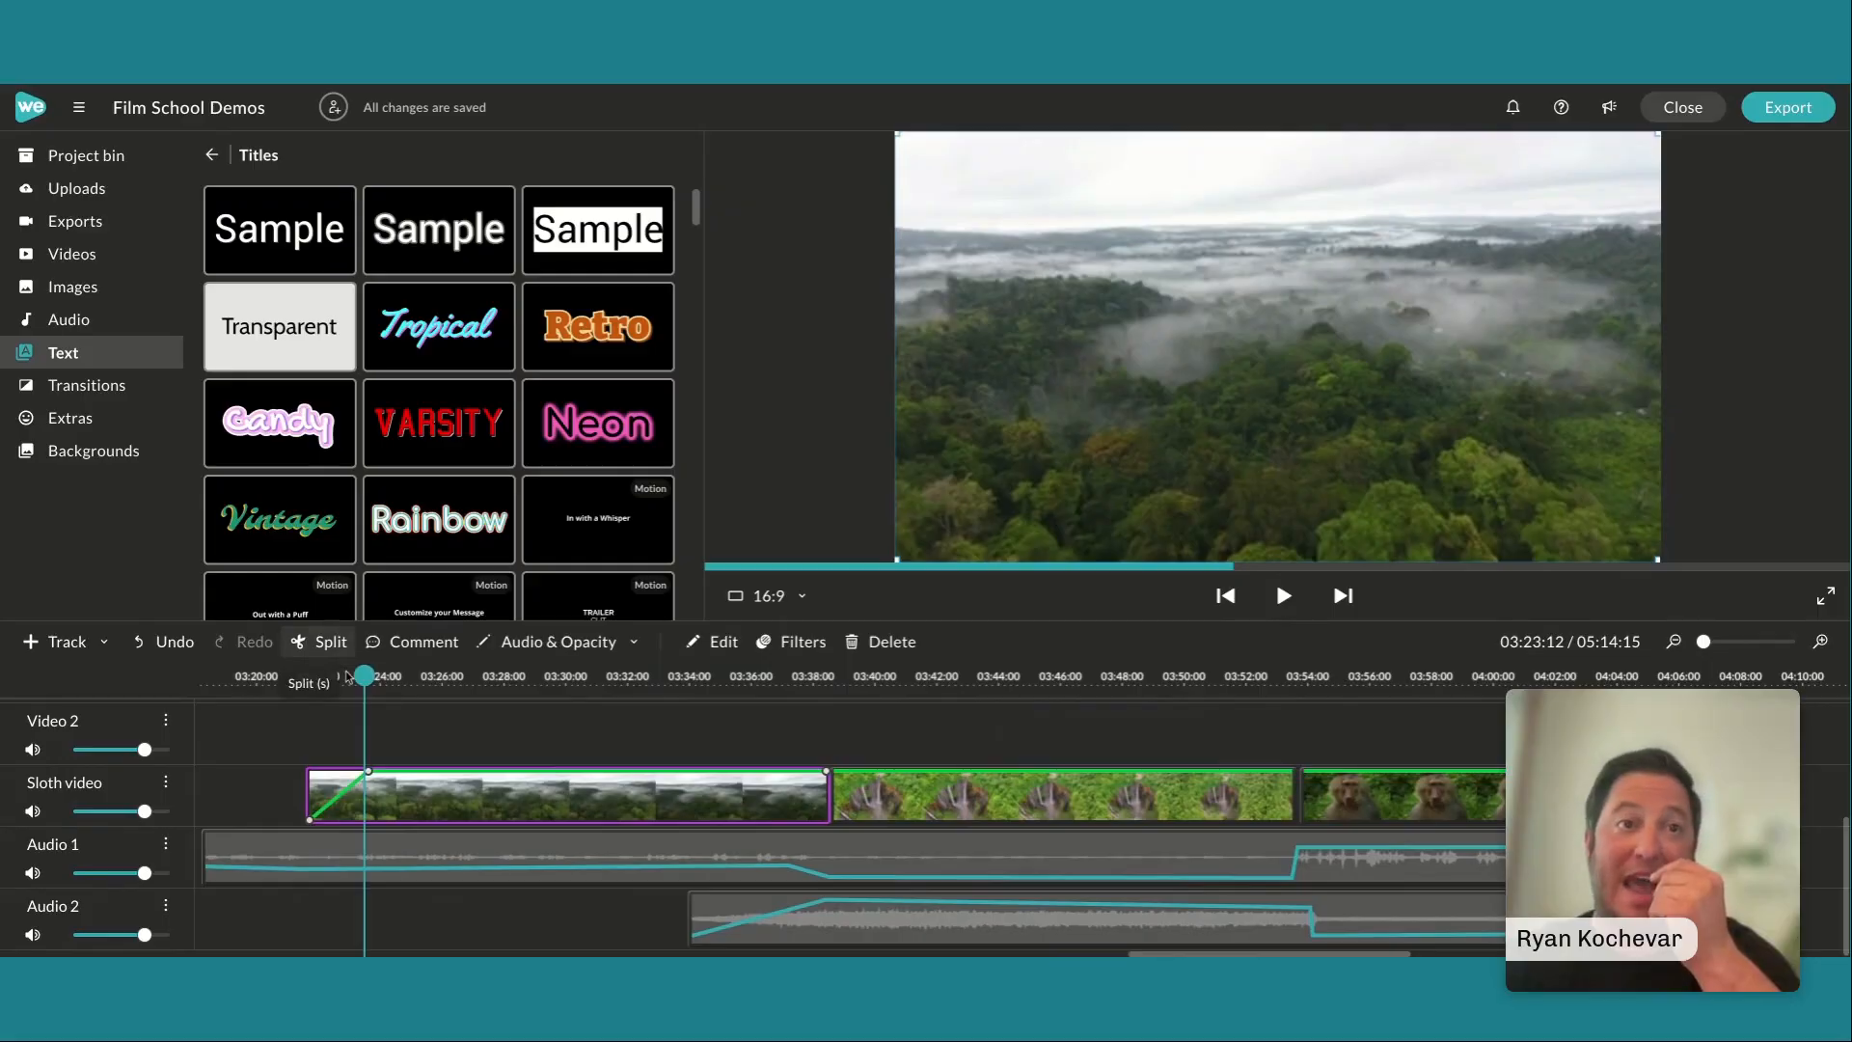
left_click_drag(365, 675, 1605, 854)
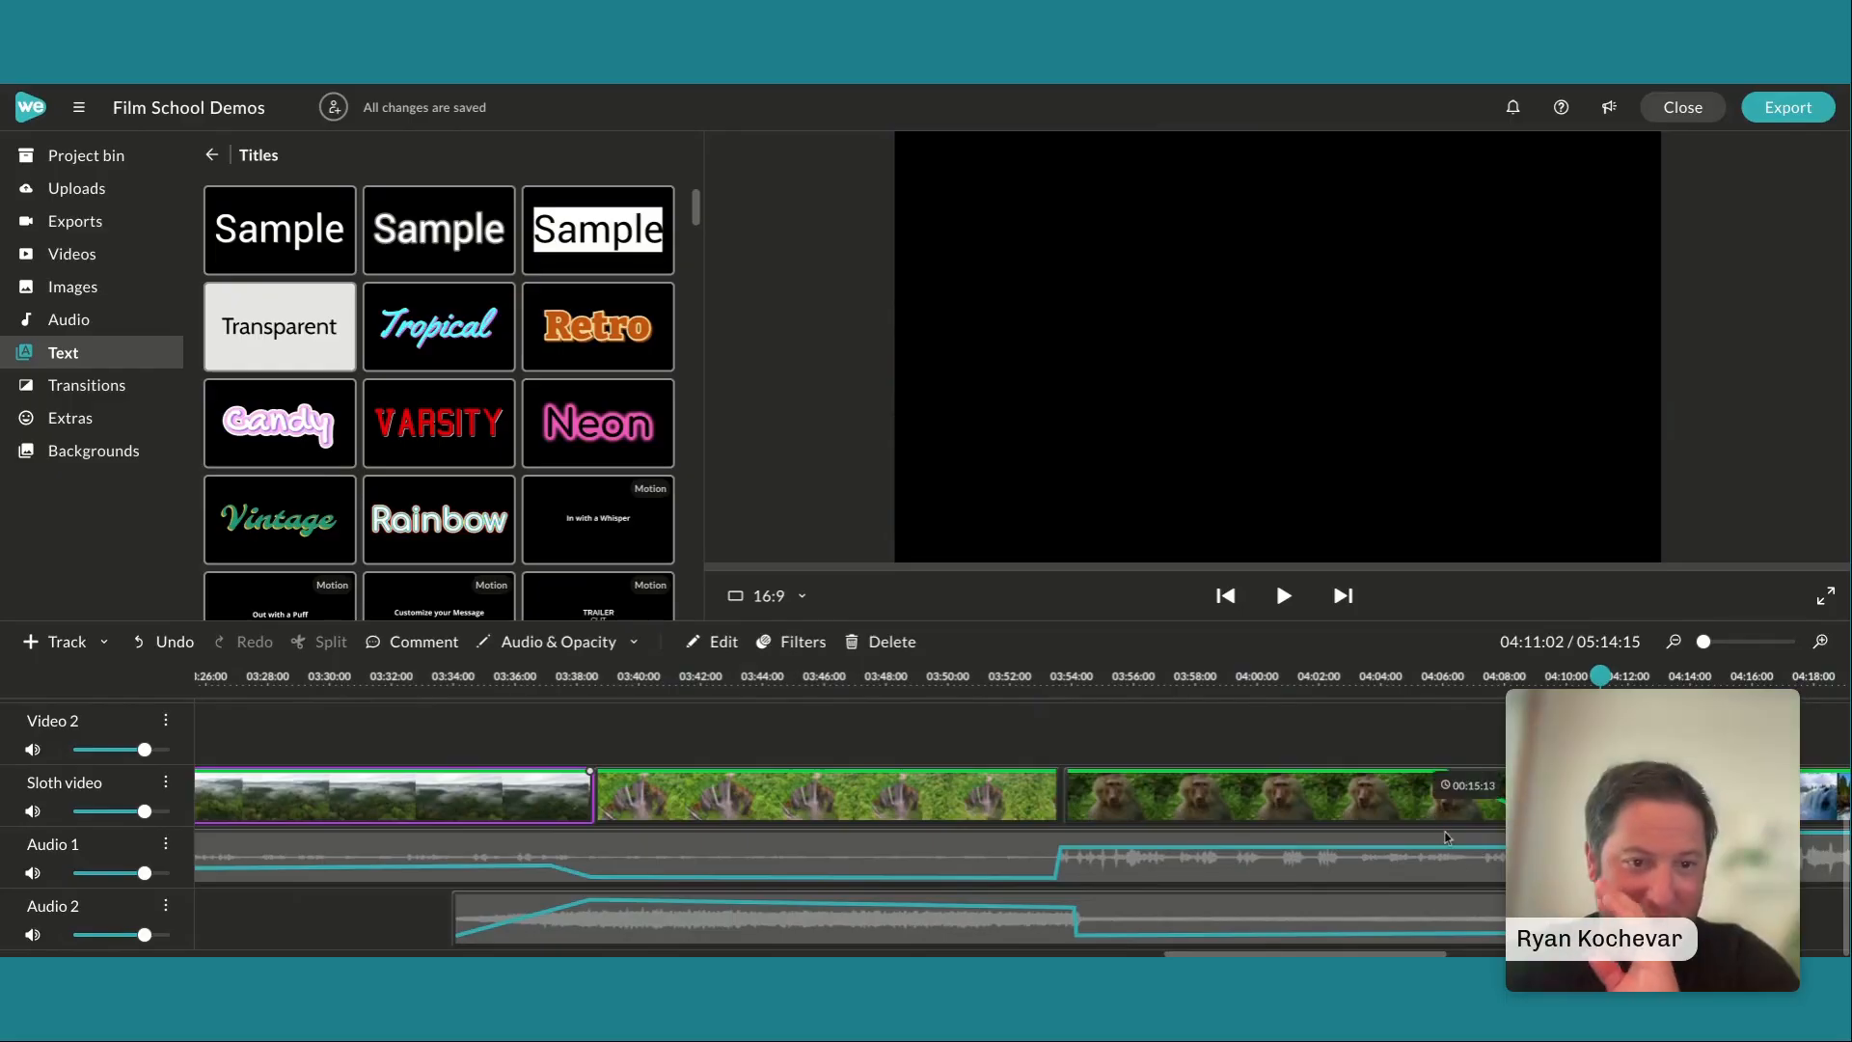
scroll(1445, 837, "right", 3)
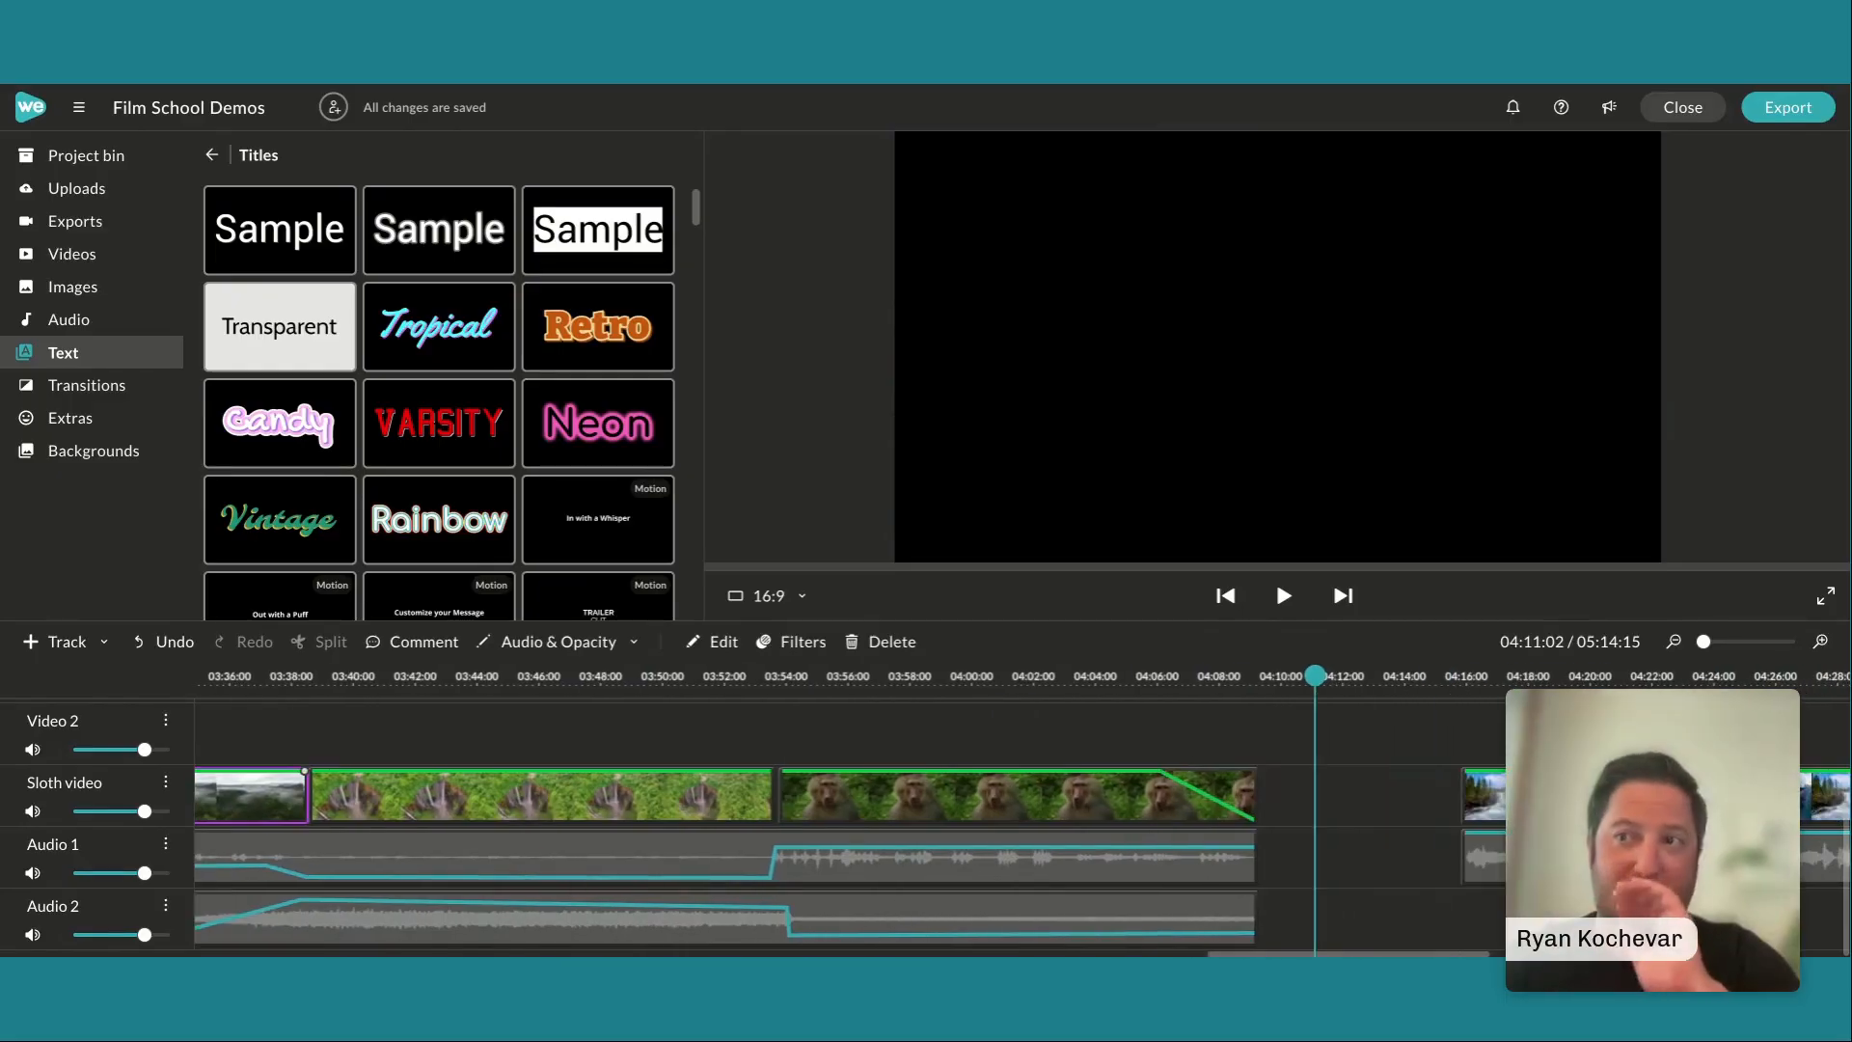
scroll(1023, 810, "right", 5)
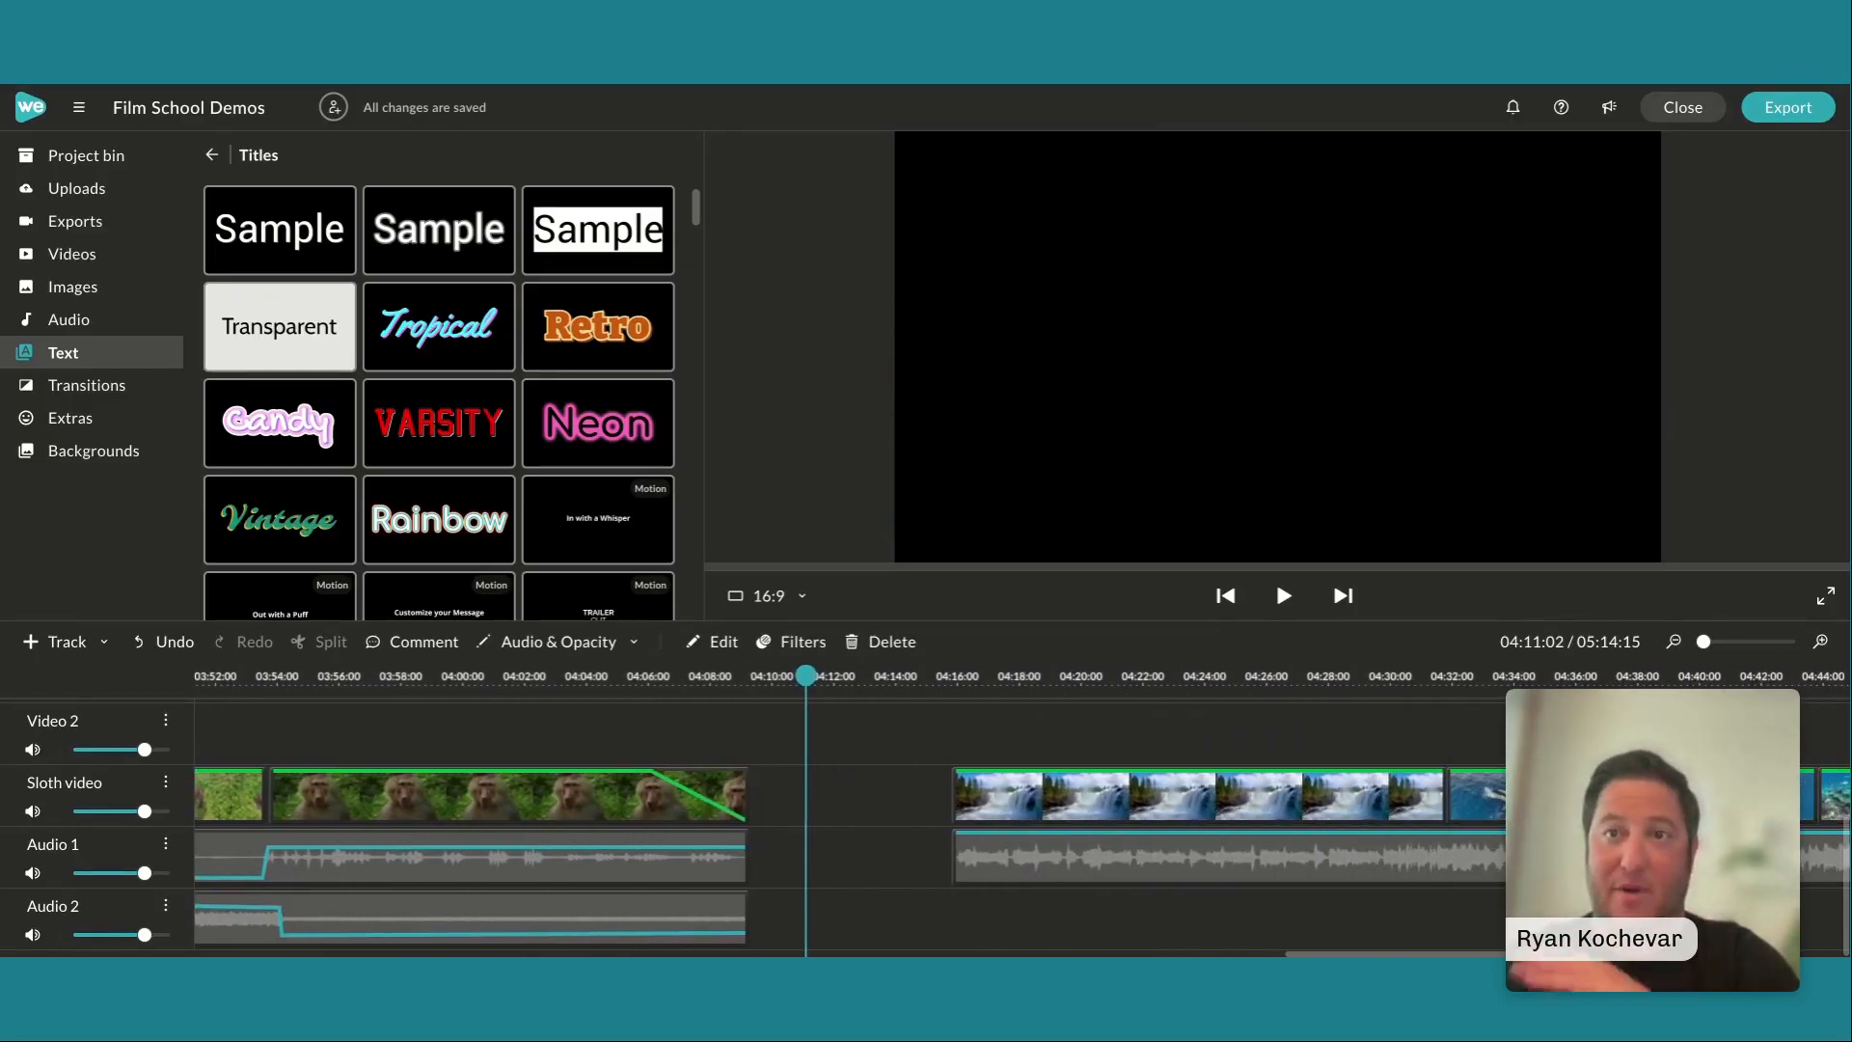
scroll(1023, 810, "right", 3)
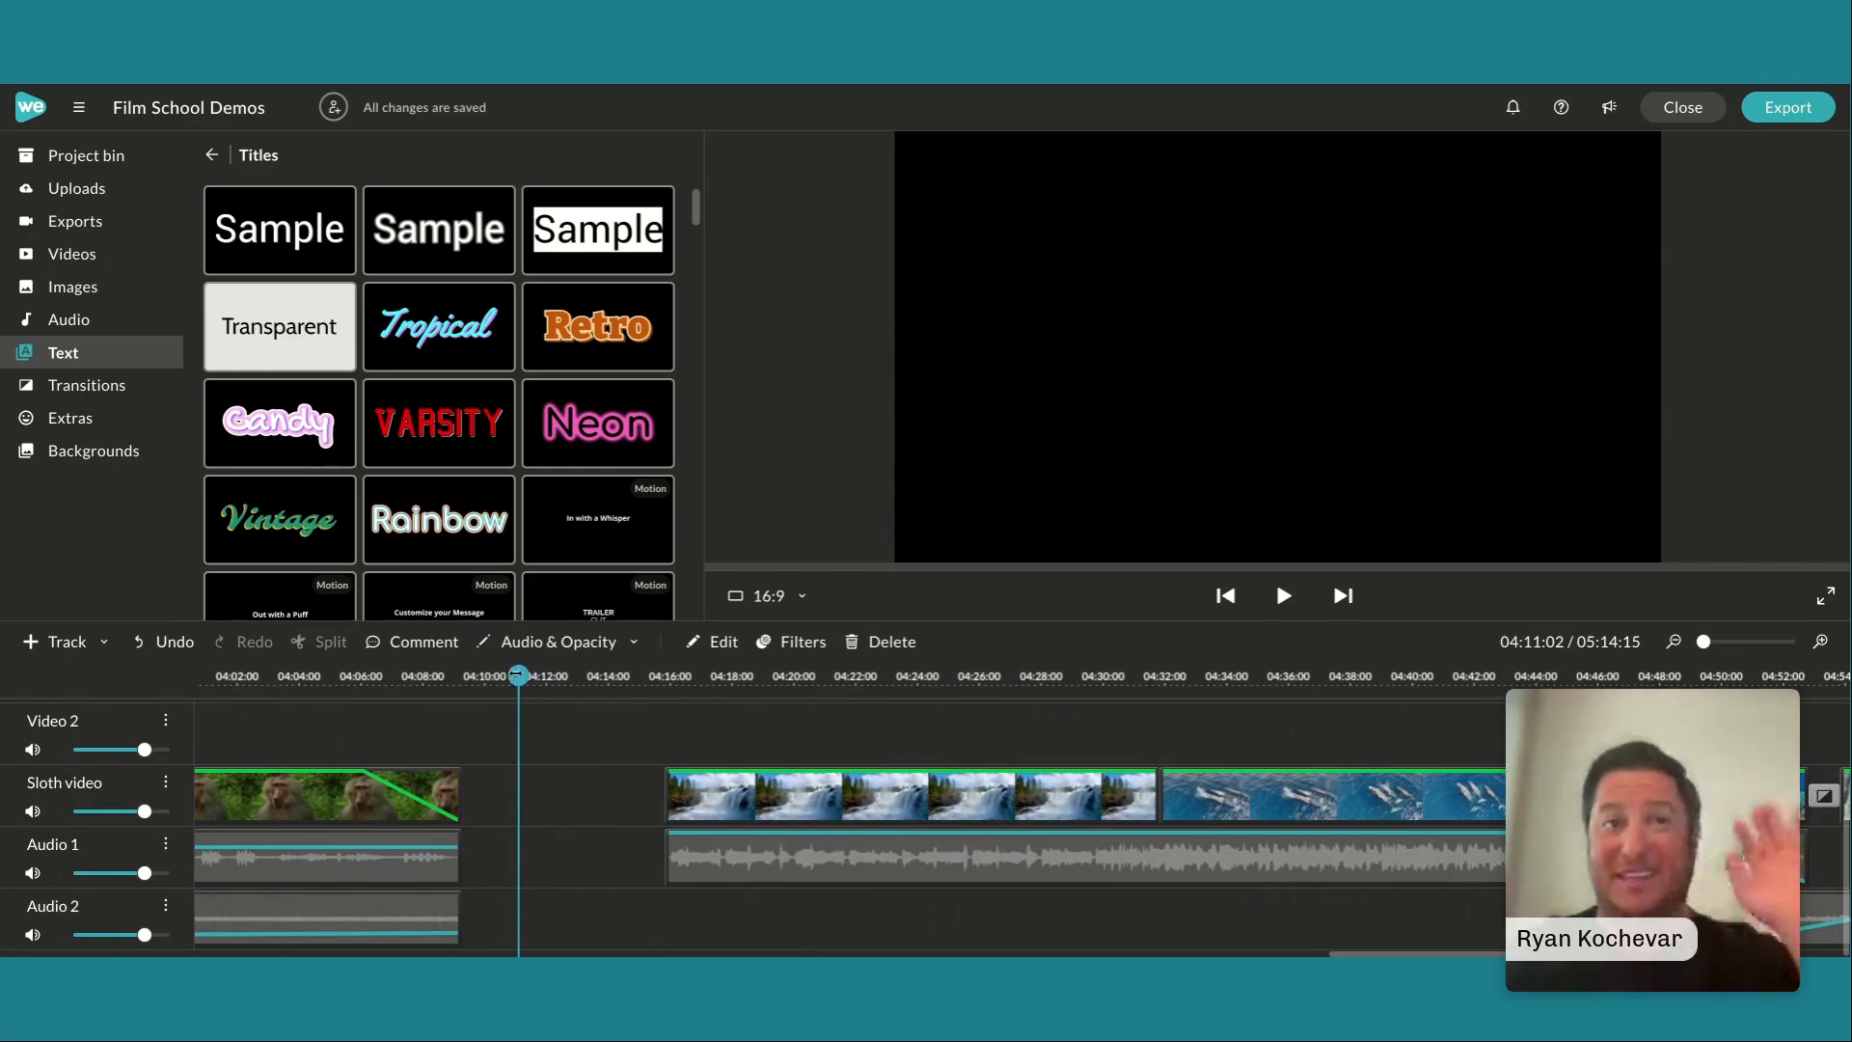
left_click_drag(518, 675, 642, 676)
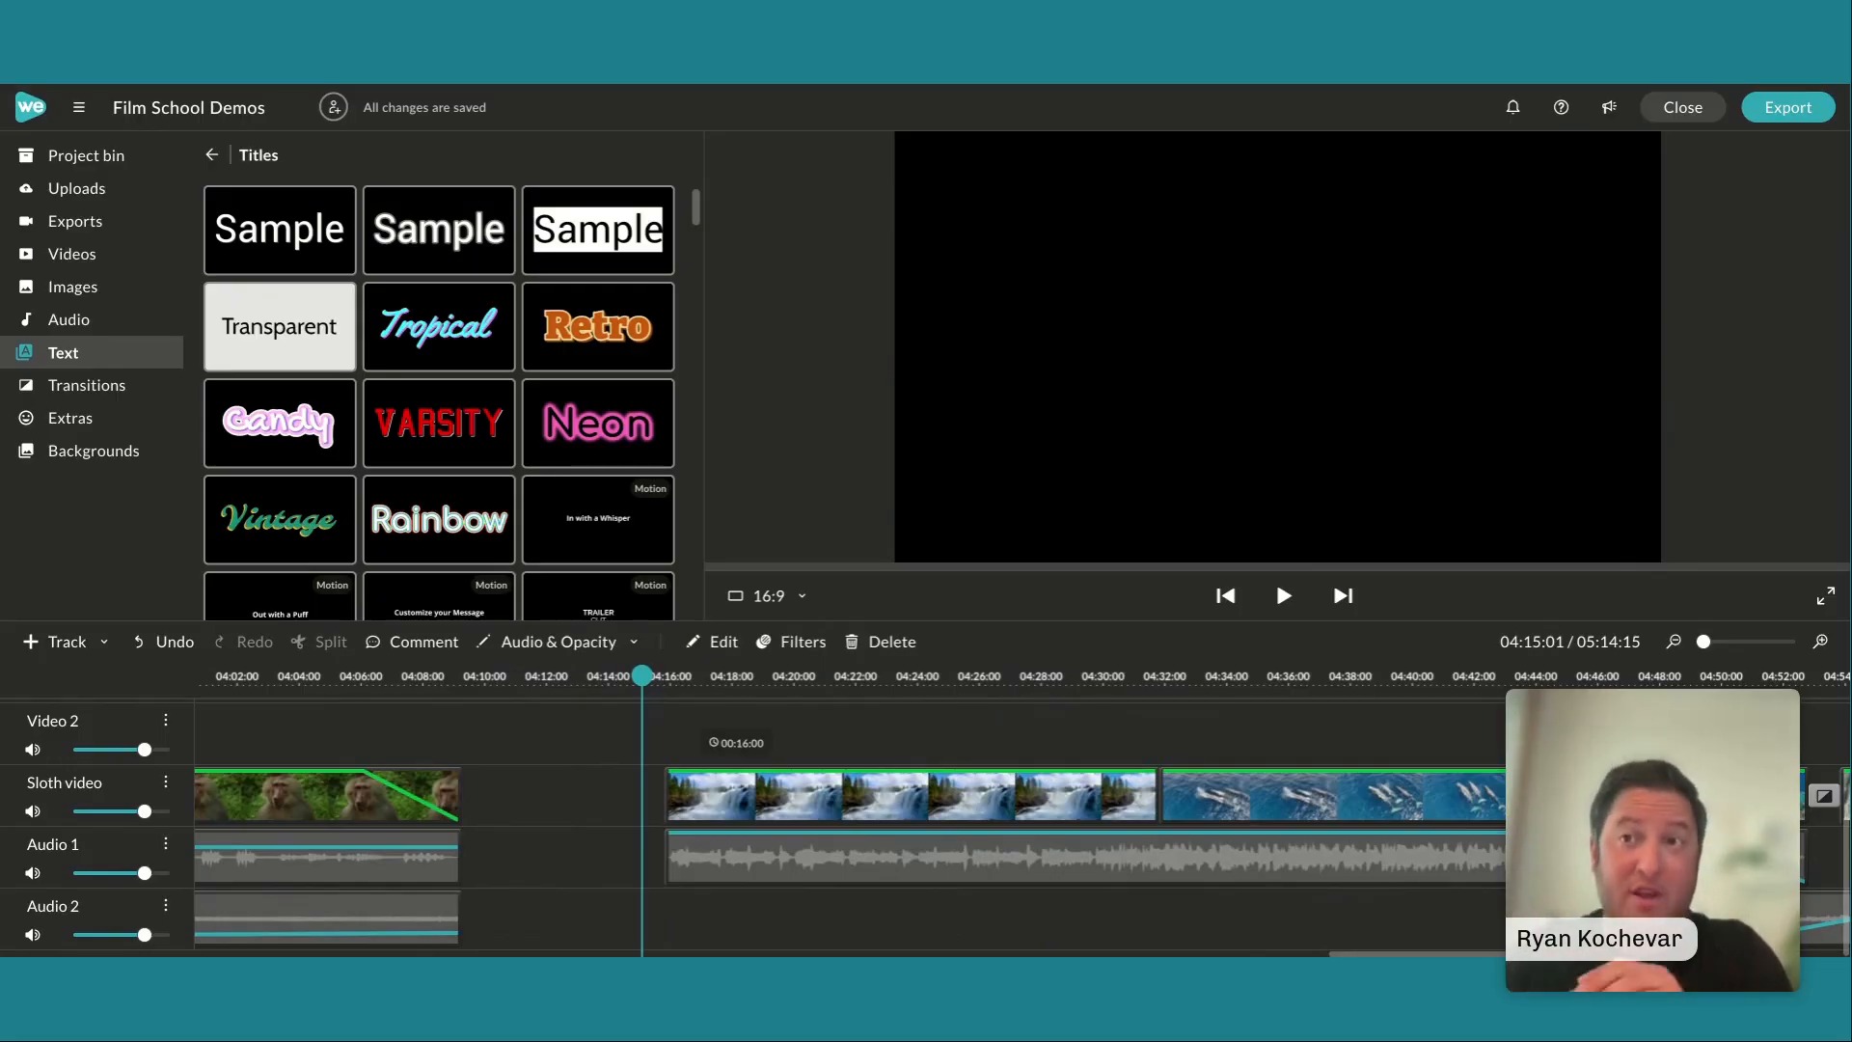
Open the river waterfall clip for editing, view its color adjustment settings, and return to the timeline
double_click(813, 803)
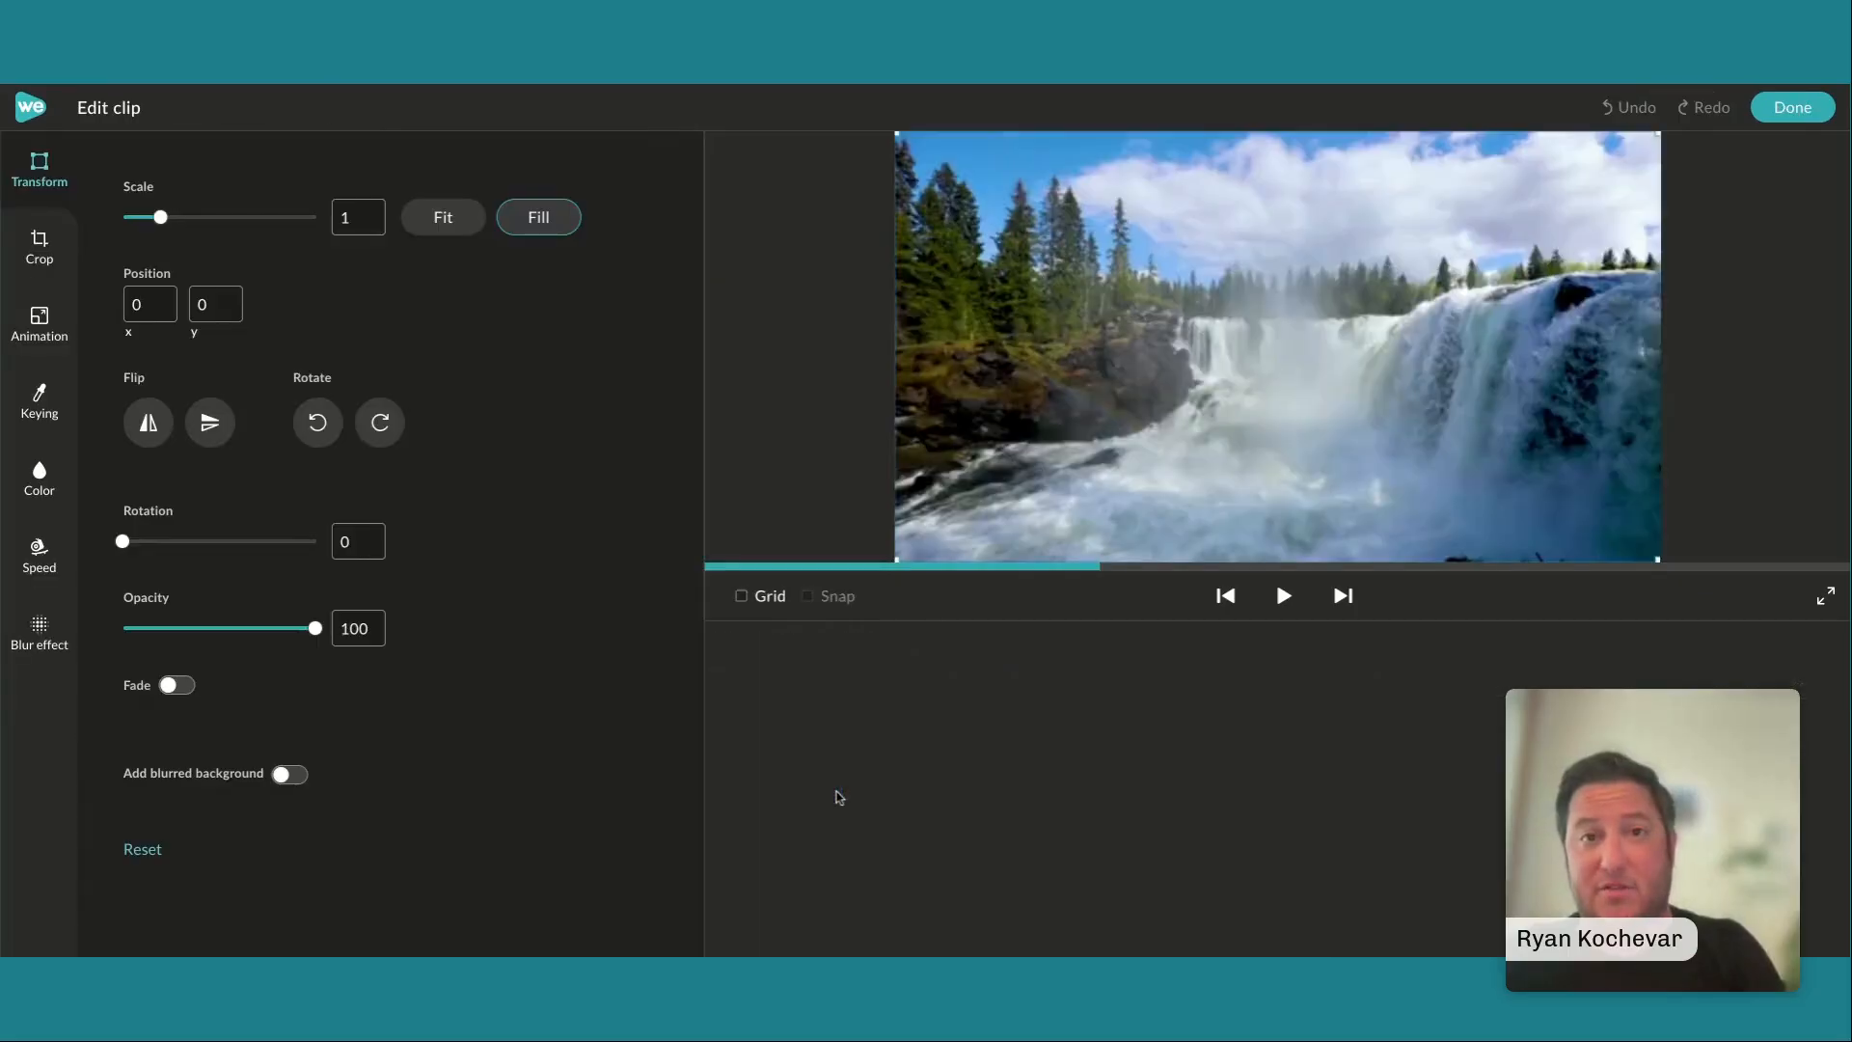
left_click(33, 494)
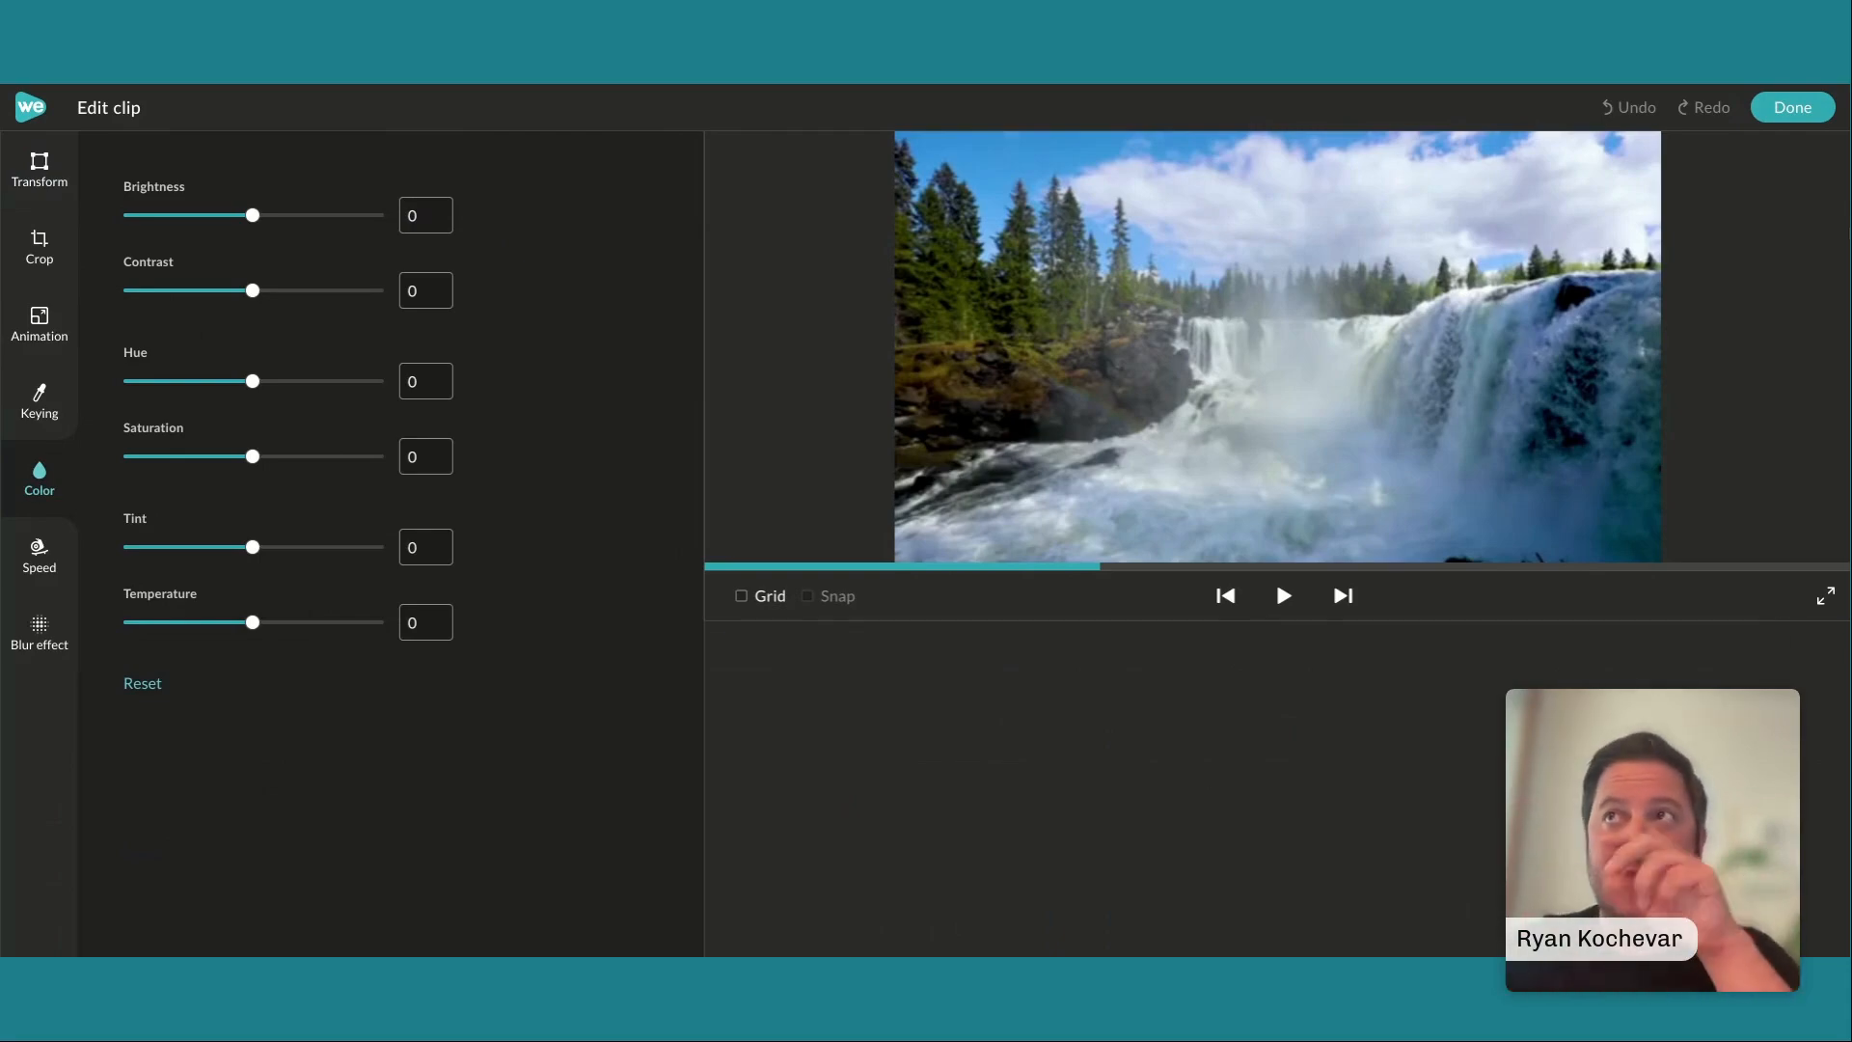
left_click(1811, 123)
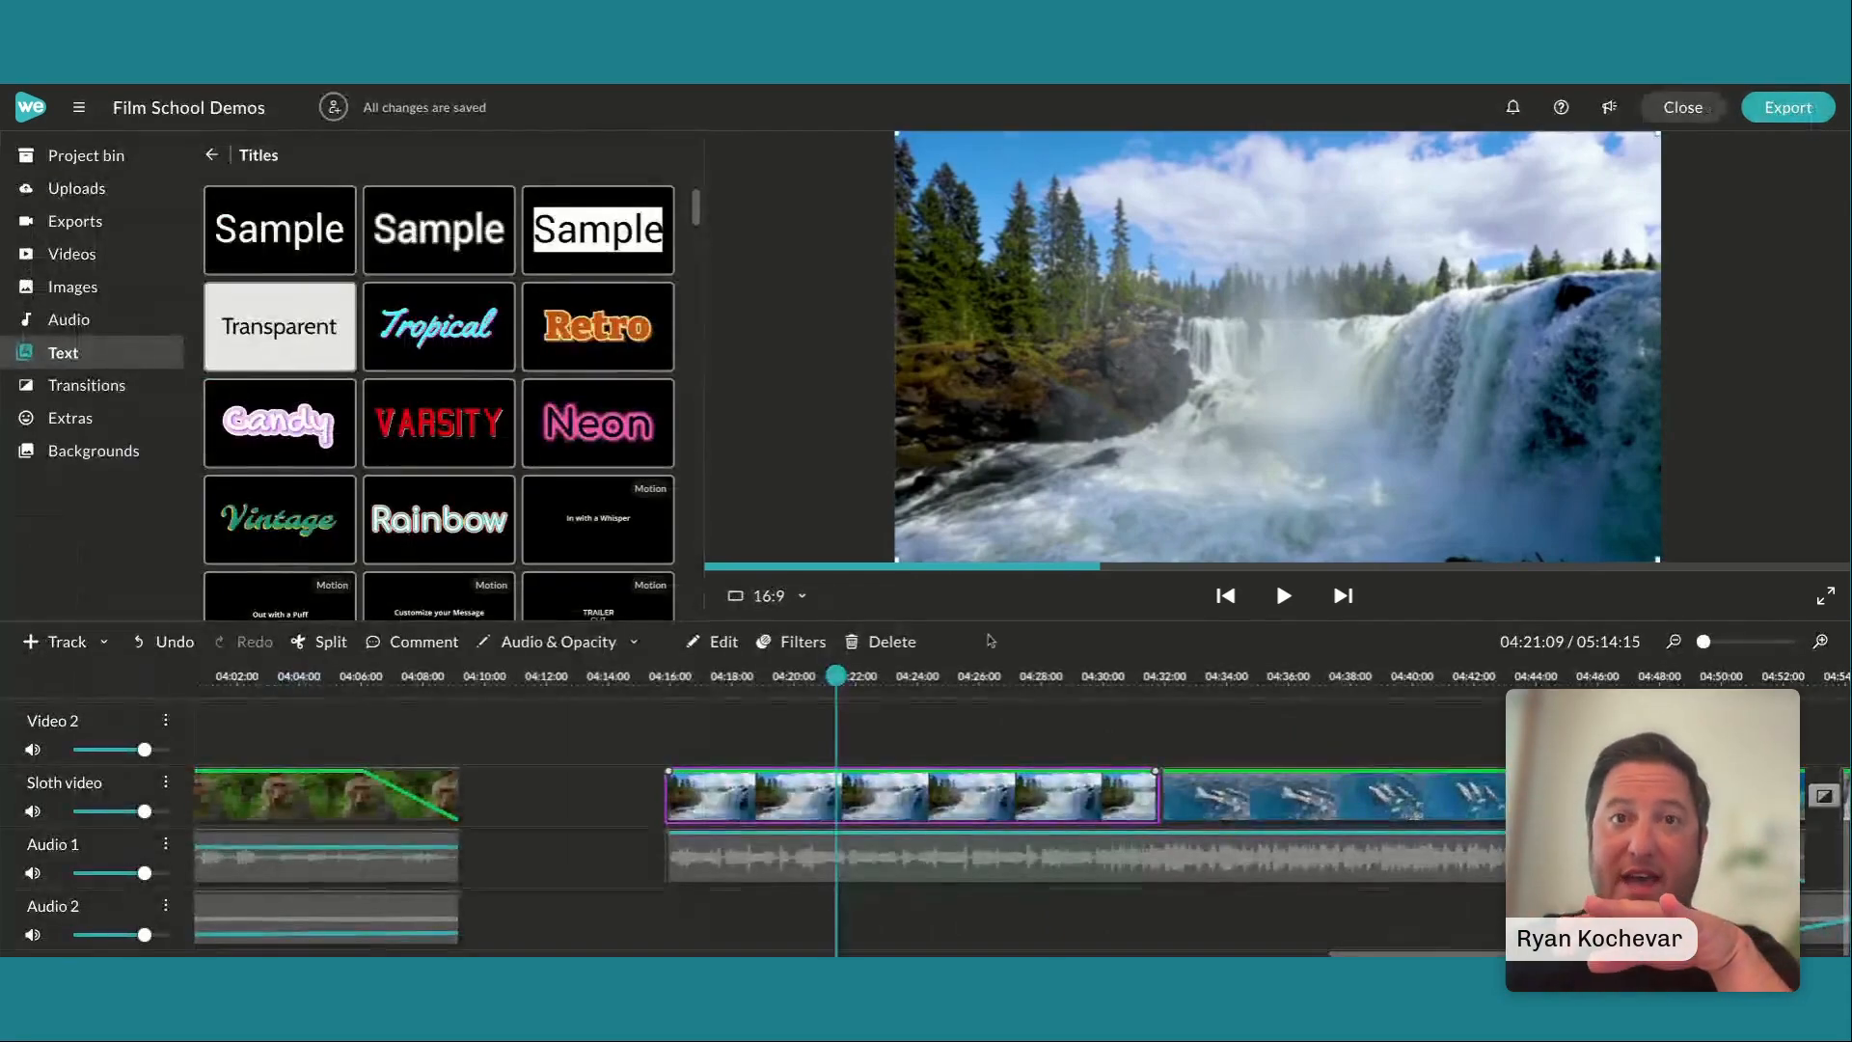
Place the playhead at 04:15:22, at the start of the river waterfall clip, play the closing sequence through to its end, and stop playback
left_click(670, 679)
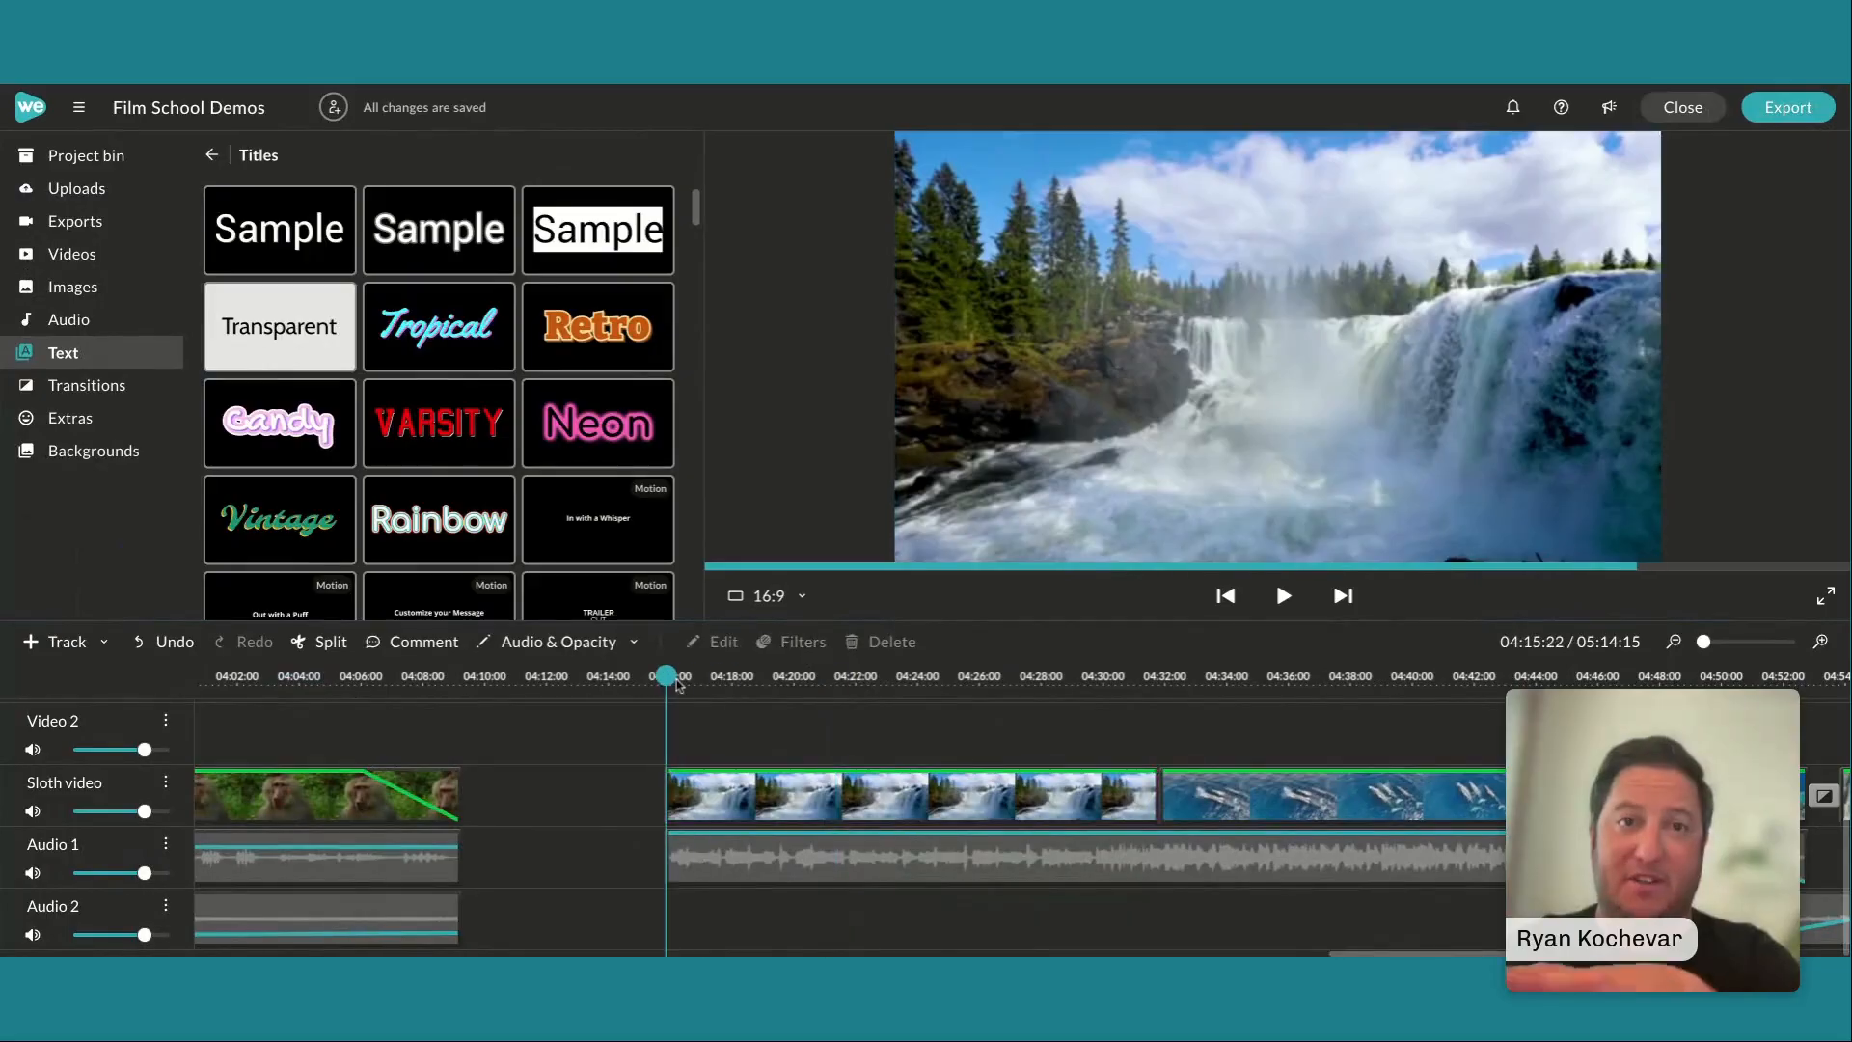
key("space")
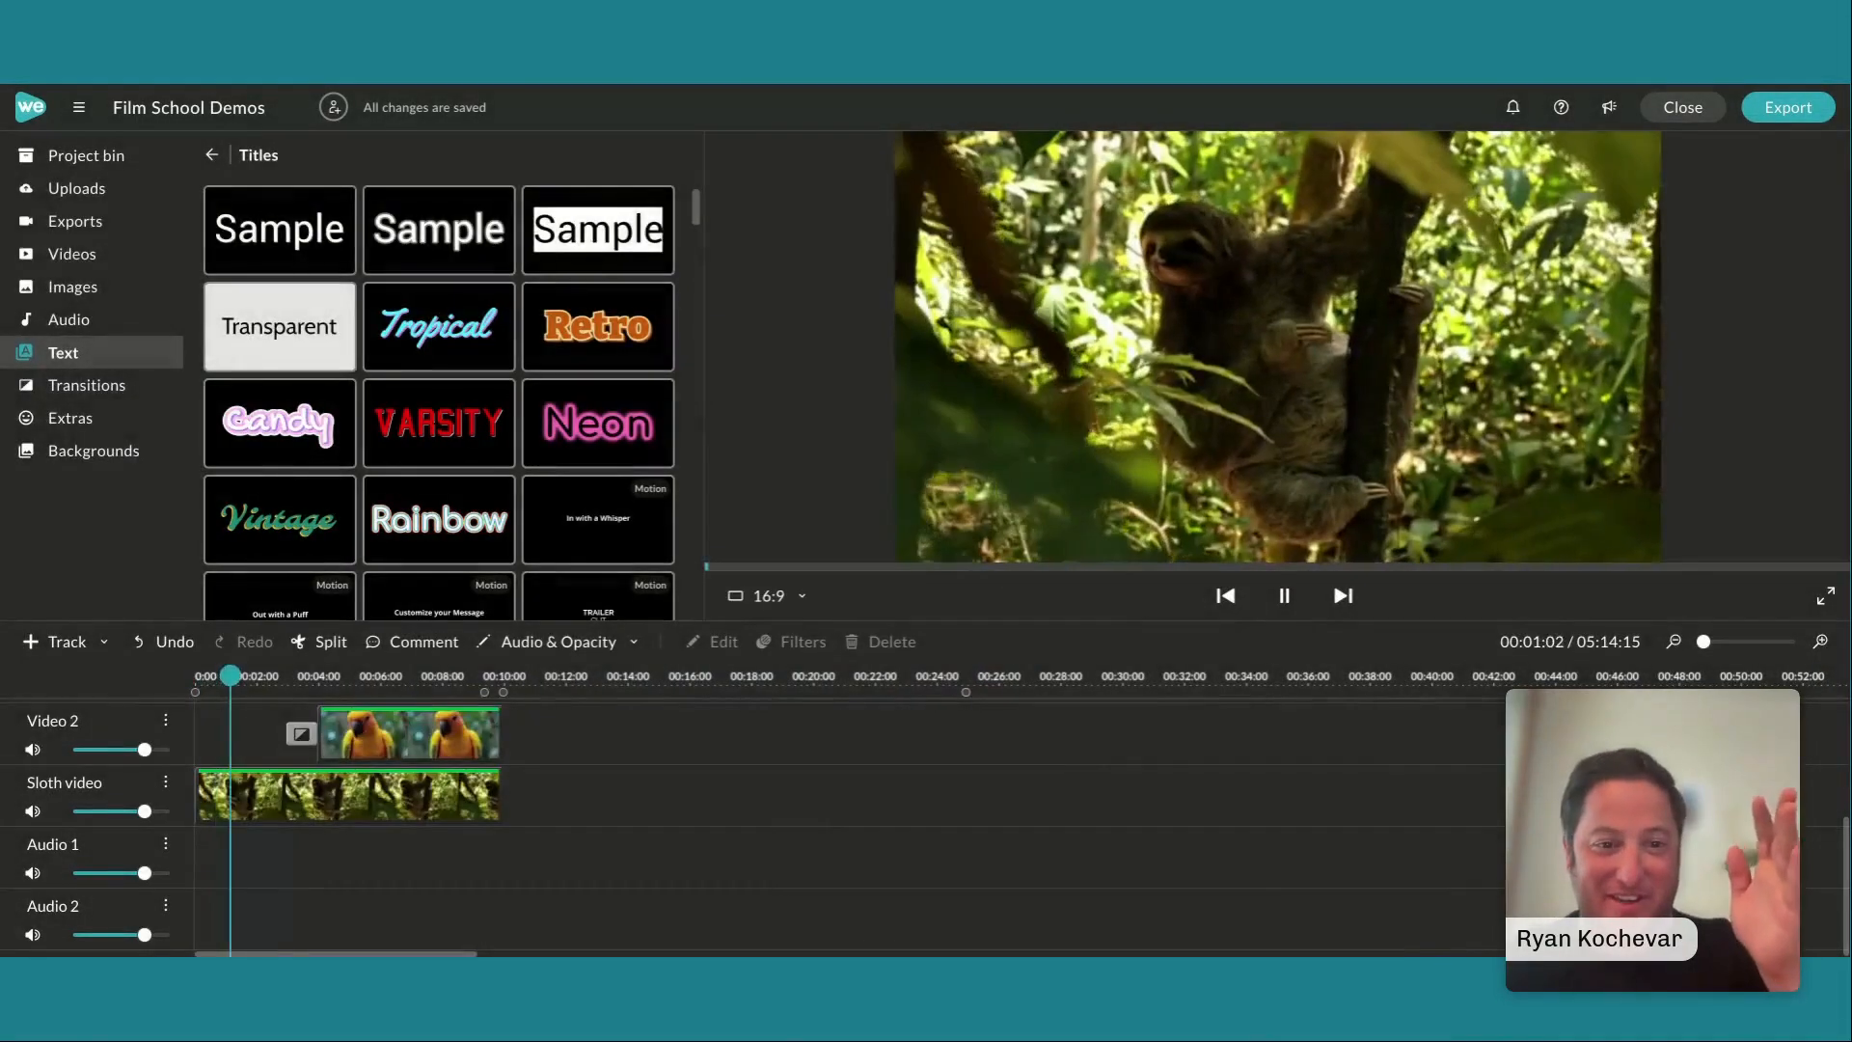
key("space")
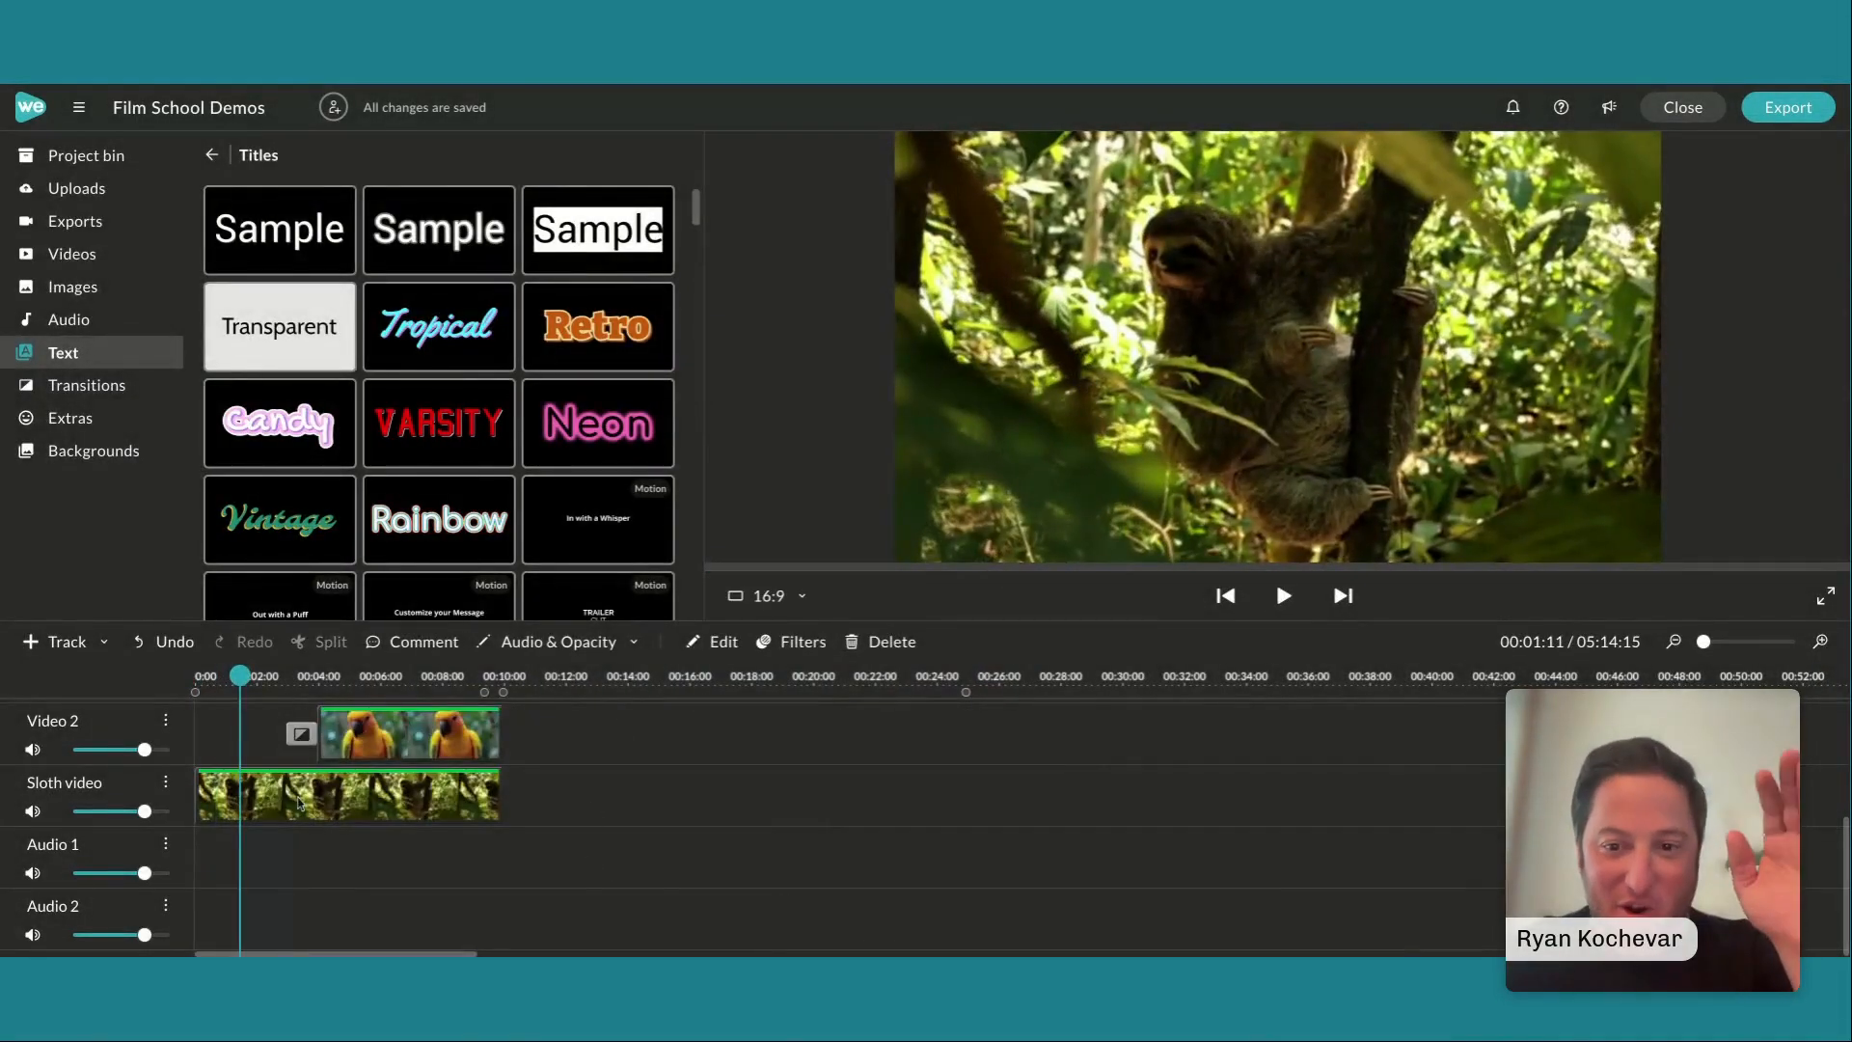